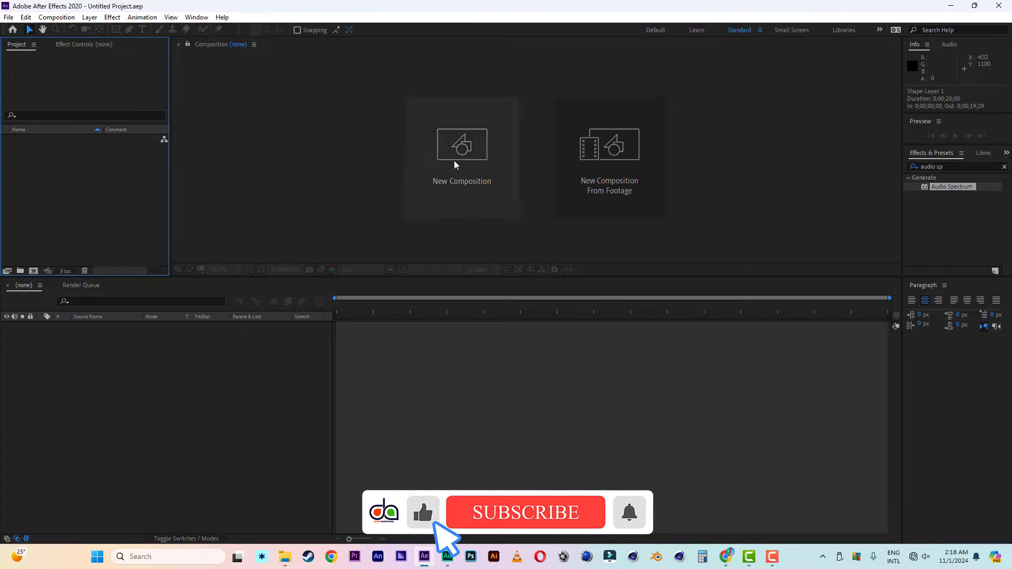
Step: Create an unnamed 800 x 800 px composition at 30 fps with a duration of 0:00:15:25
{"action": "left_click", "coordinate": [454, 160]}
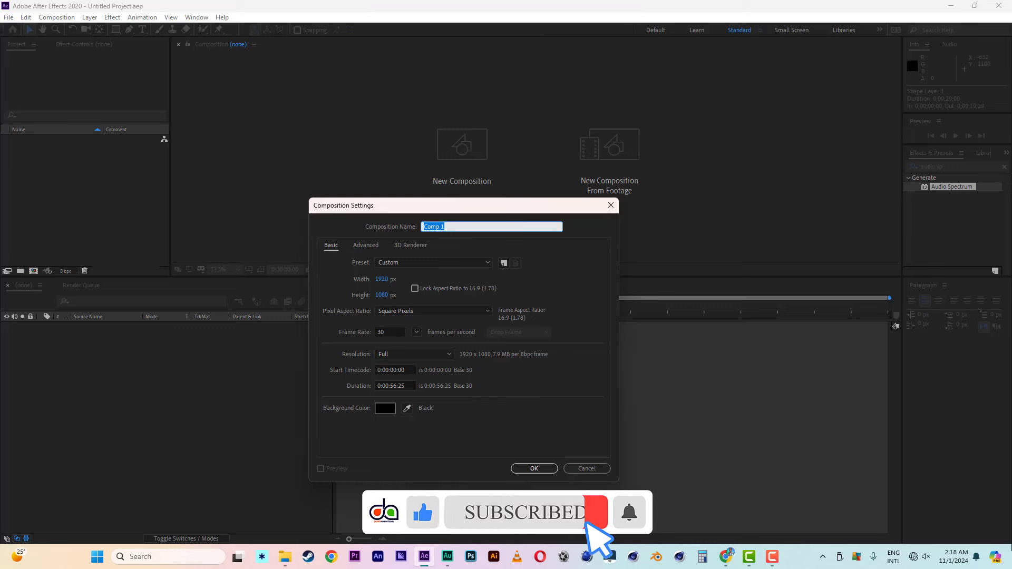
{"action": "key", "text": "Tab"}
{"action": "type", "text": "800"}
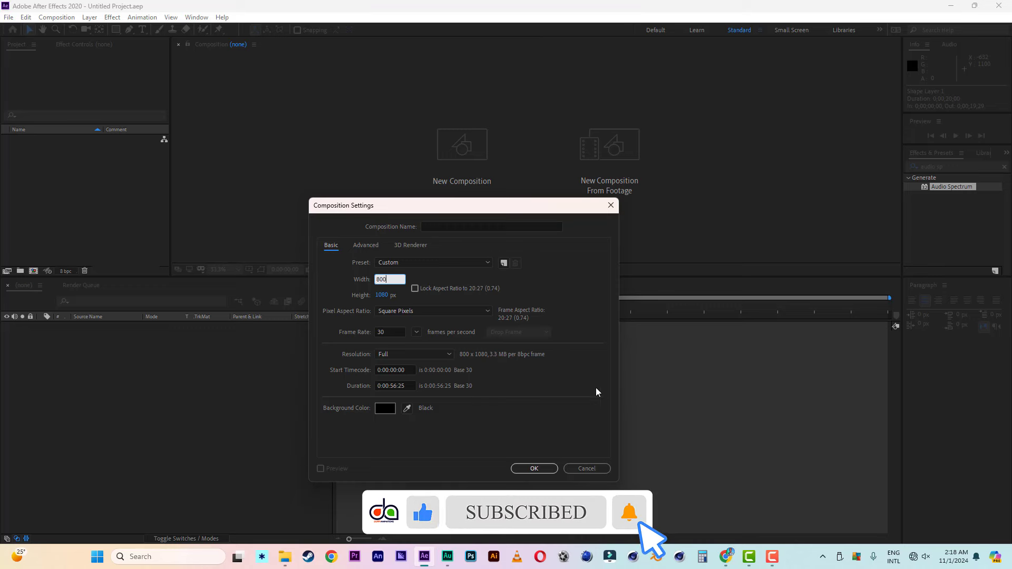
{"action": "left_click", "coordinate": [380, 296]}
{"action": "type", "text": "800"}
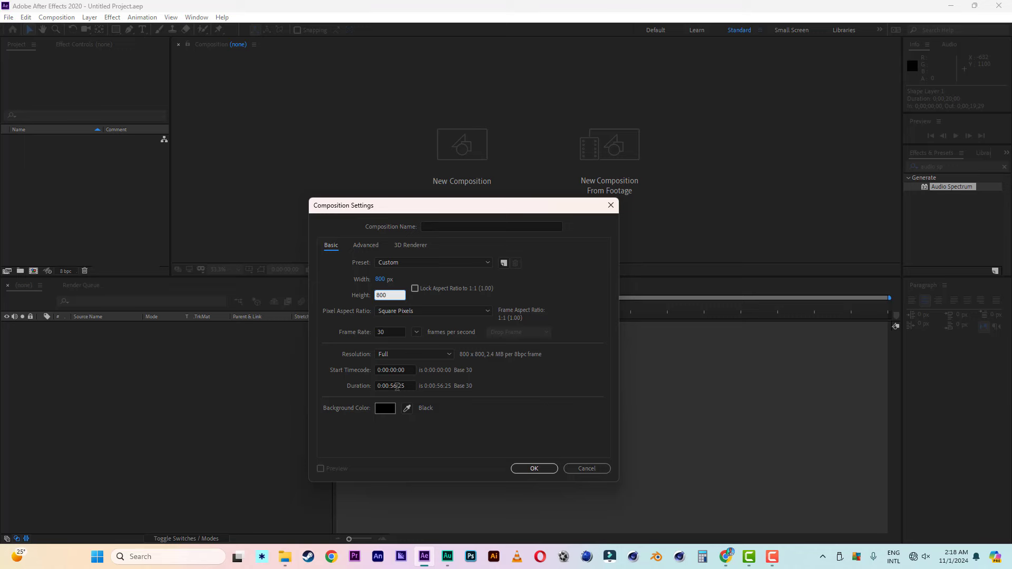
{"action": "left_click", "coordinate": [397, 387]}
{"action": "key", "text": "BackSpace"}
{"action": "key", "text": "BackSpace"}
{"action": "key", "text": "BackSpace"}
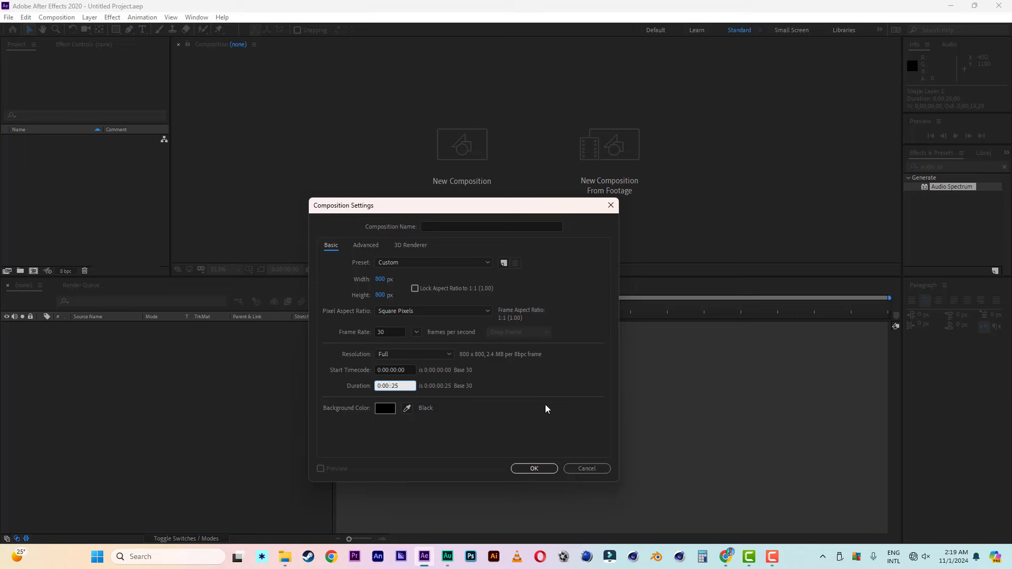
{"action": "left_click", "coordinate": [538, 470]}
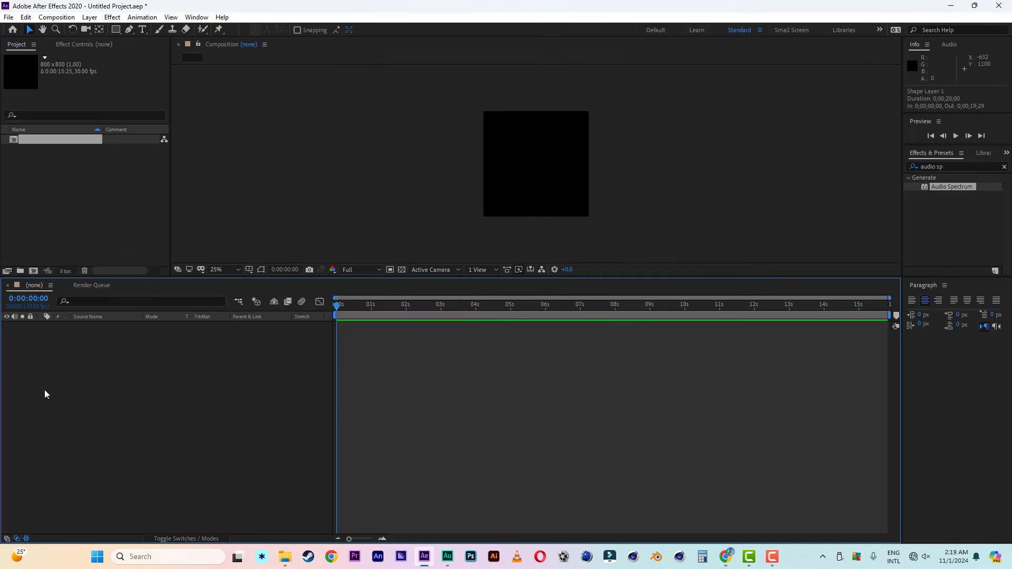
Step: Create a second composition named main with the existing settings
{"action": "left_click", "coordinate": [33, 270]}
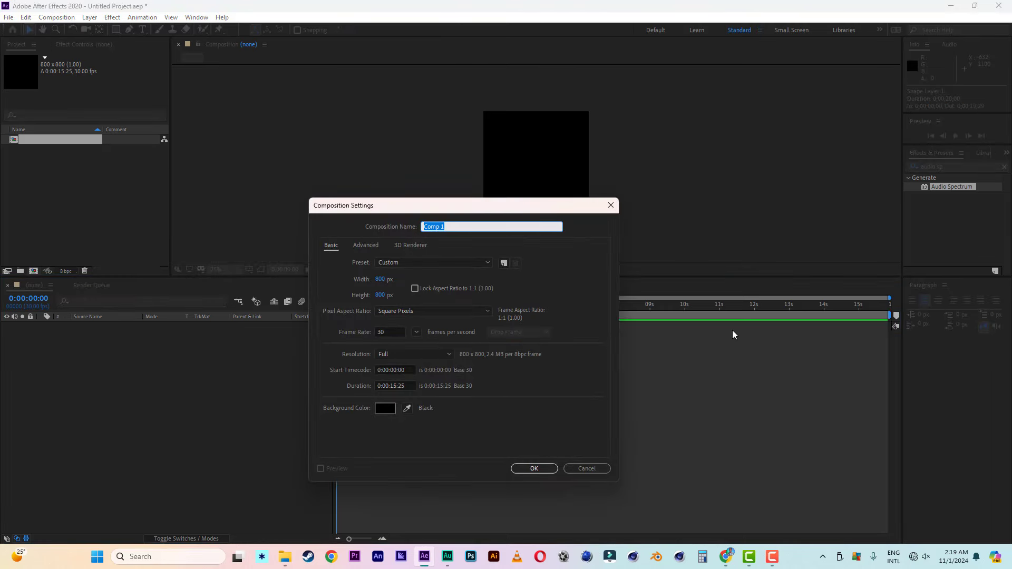
{"action": "type", "text": "main"}
{"action": "key", "text": "Return"}
Step: Resize the main composition to 1920 x 1080 px
{"action": "key", "text": "ctrl+k"}
{"action": "key", "text": "Tab"}
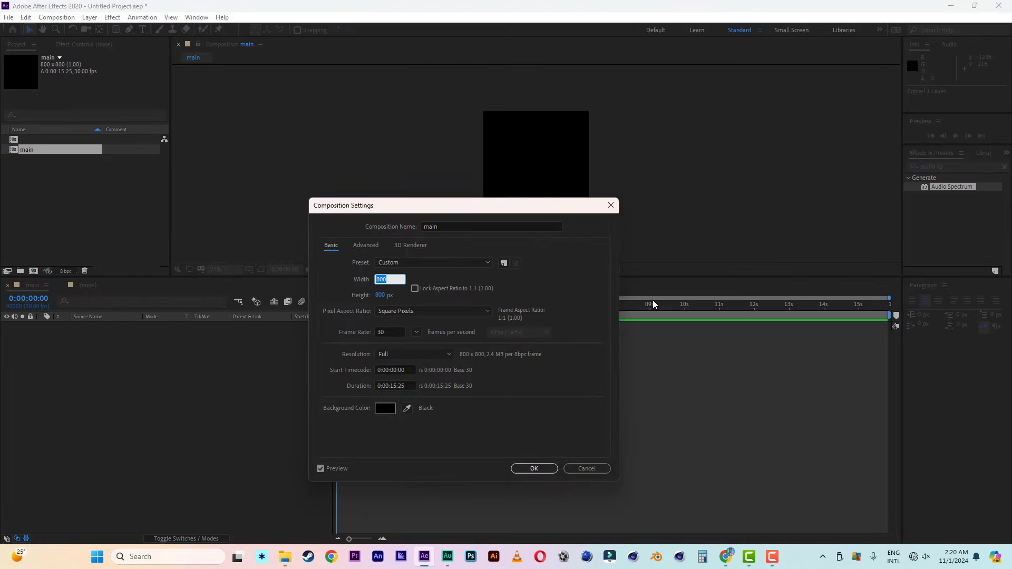
{"action": "type", "text": "1920"}
{"action": "left_click", "coordinate": [384, 295]}
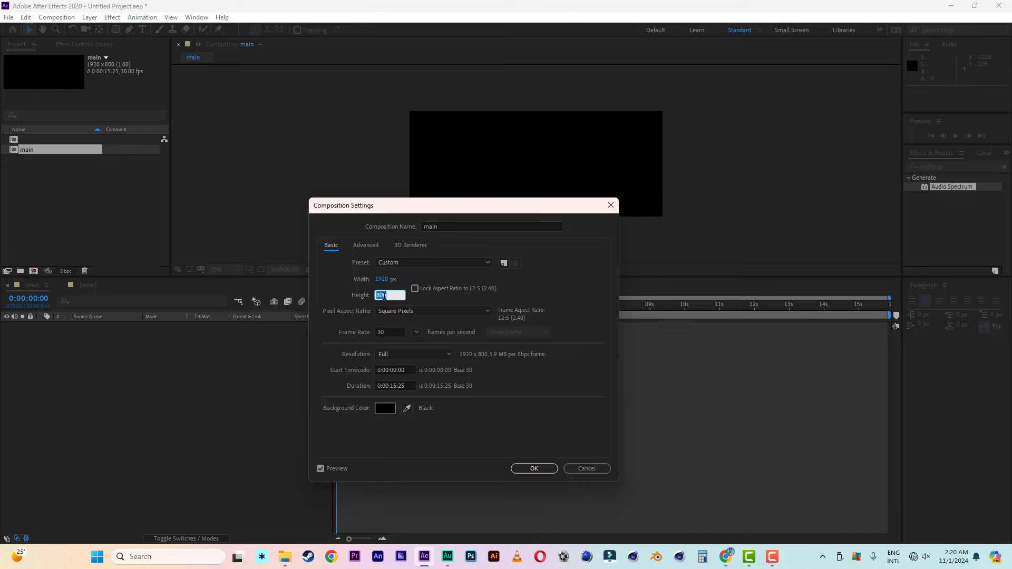
{"action": "type", "text": "1080"}
{"action": "left_click", "coordinate": [541, 470]}
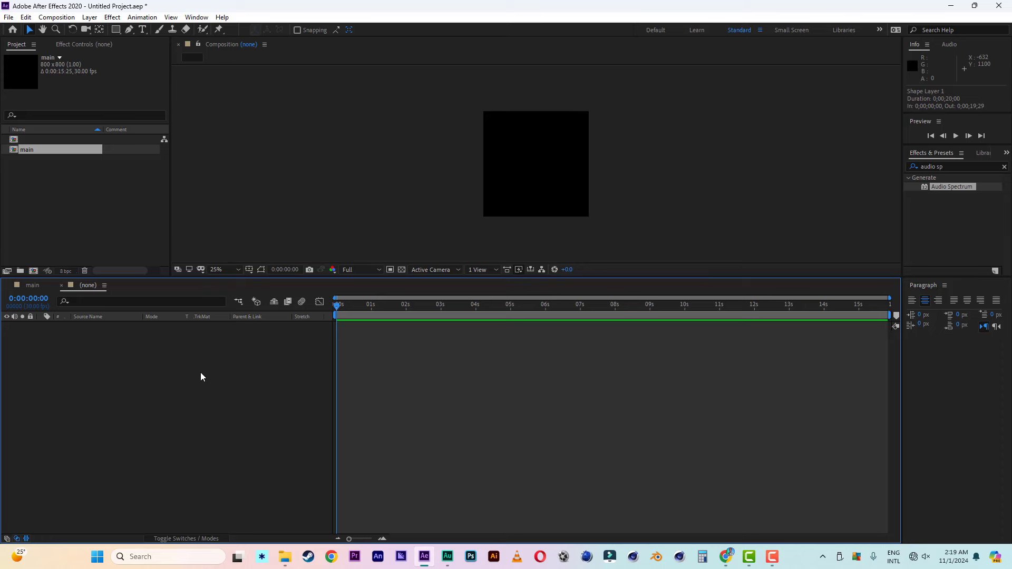
Step: Add a rounded rectangle shape that fills the whole 800 x 800 composition
{"action": "left_click", "coordinate": [115, 31]}
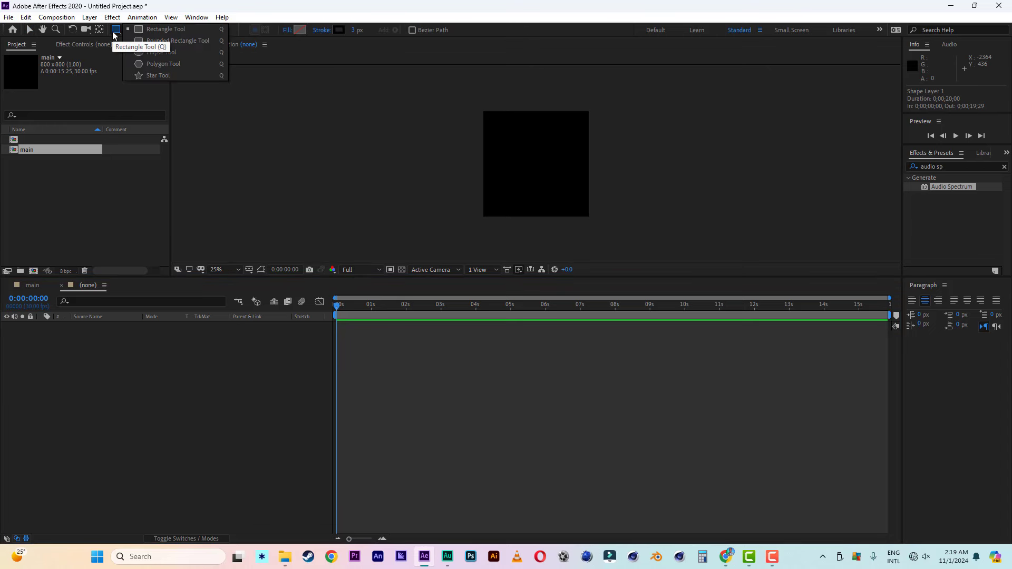
{"action": "left_click", "coordinate": [164, 41]}
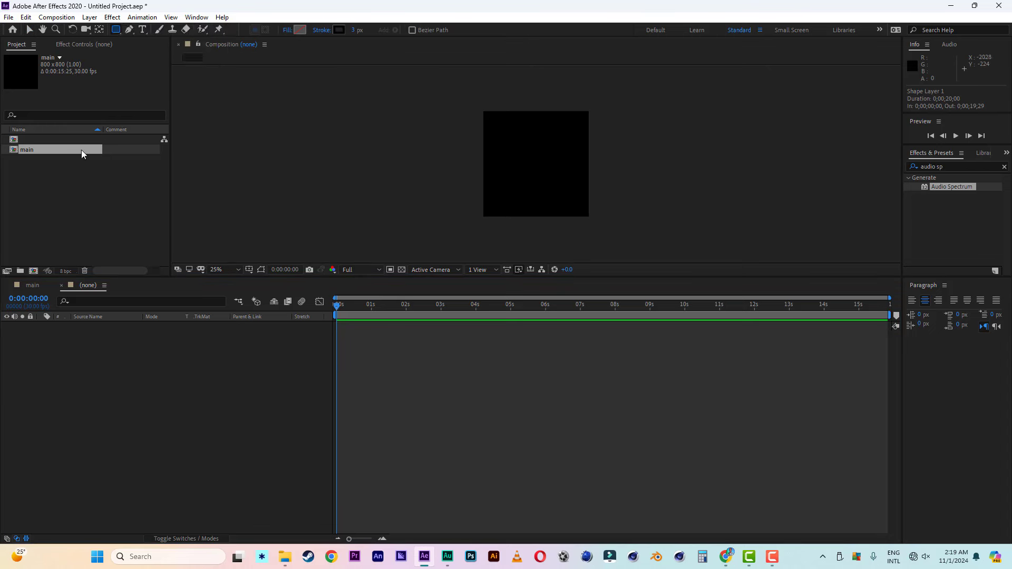
{"action": "double_click", "coordinate": [116, 30]}
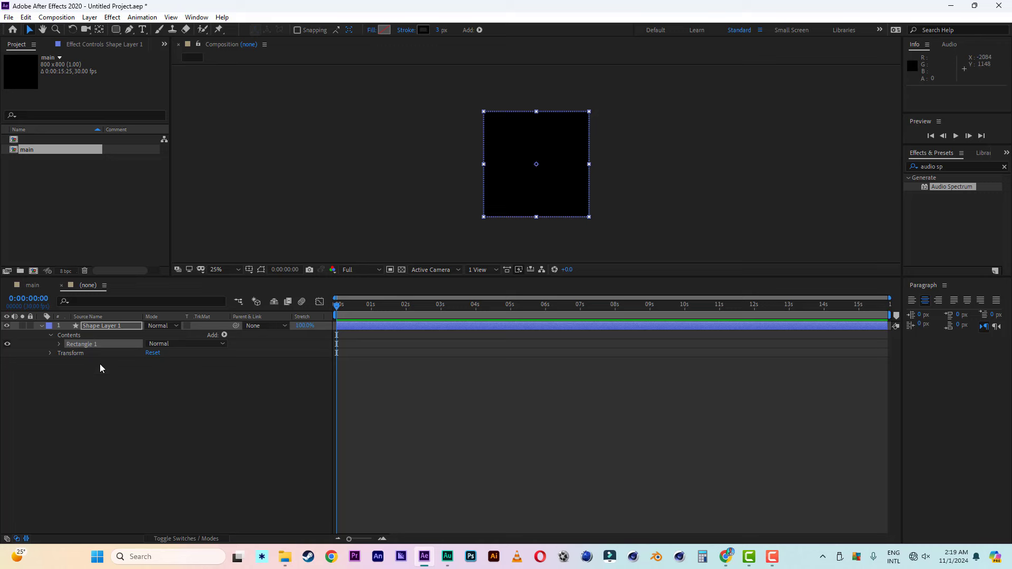
Step: Set the roundness of the rectangle path to 100
{"action": "left_click", "coordinate": [59, 345]}
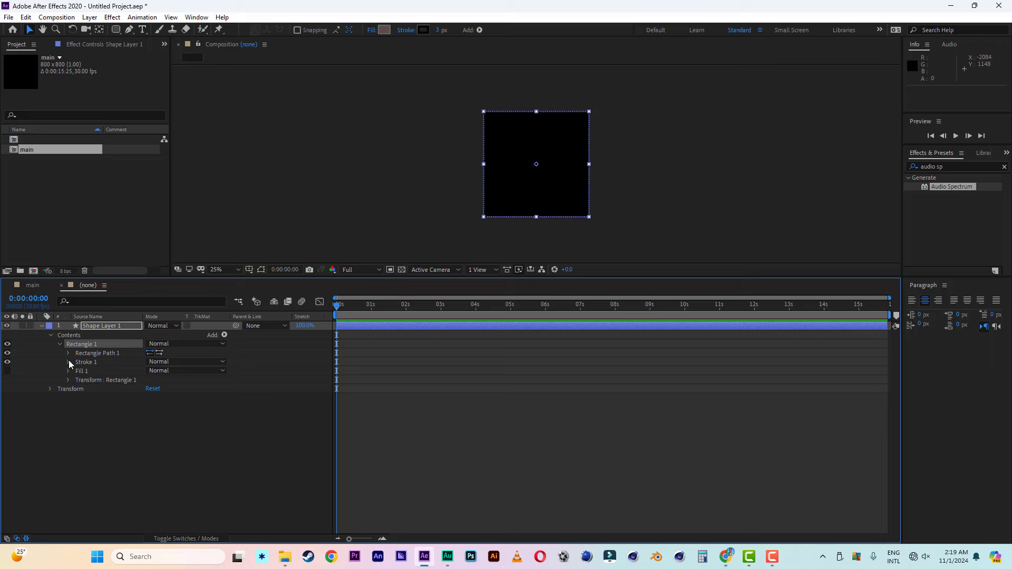
{"action": "left_click", "coordinate": [68, 354]}
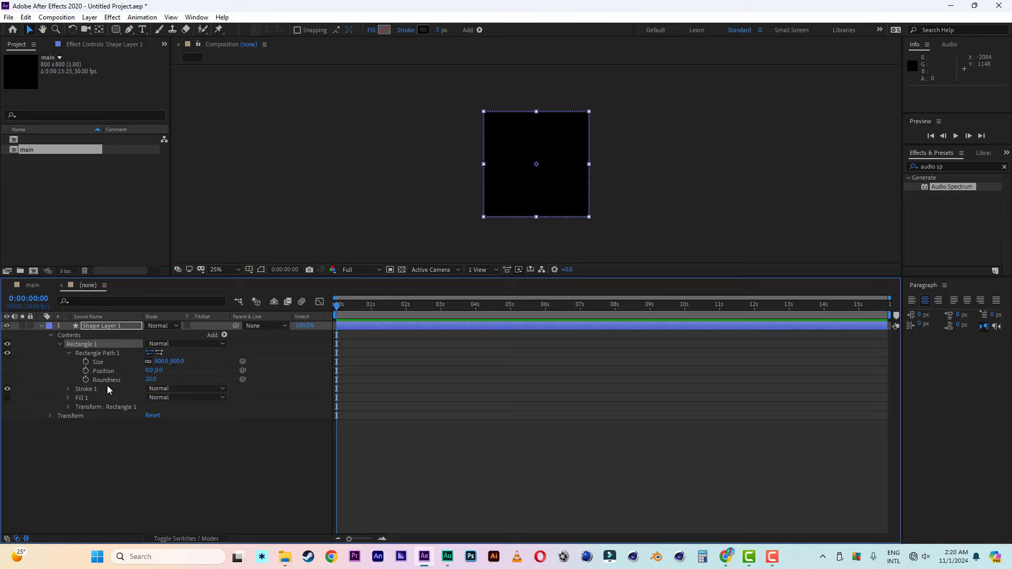
{"action": "left_click", "coordinate": [151, 379]}
{"action": "type", "text": "100"}
{"action": "key", "text": "Return"}
{"action": "left_click", "coordinate": [255, 409]}
Step: Set the shape layer's stroke to none and fill the rounded rectangle with solid white
{"action": "left_click", "coordinate": [109, 328]}
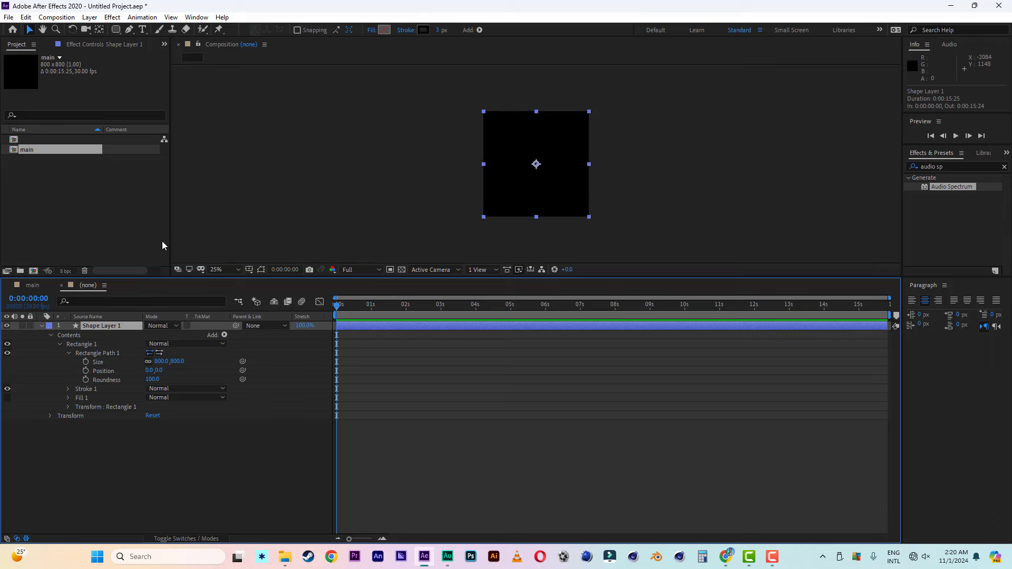
{"action": "left_click", "coordinate": [405, 30]}
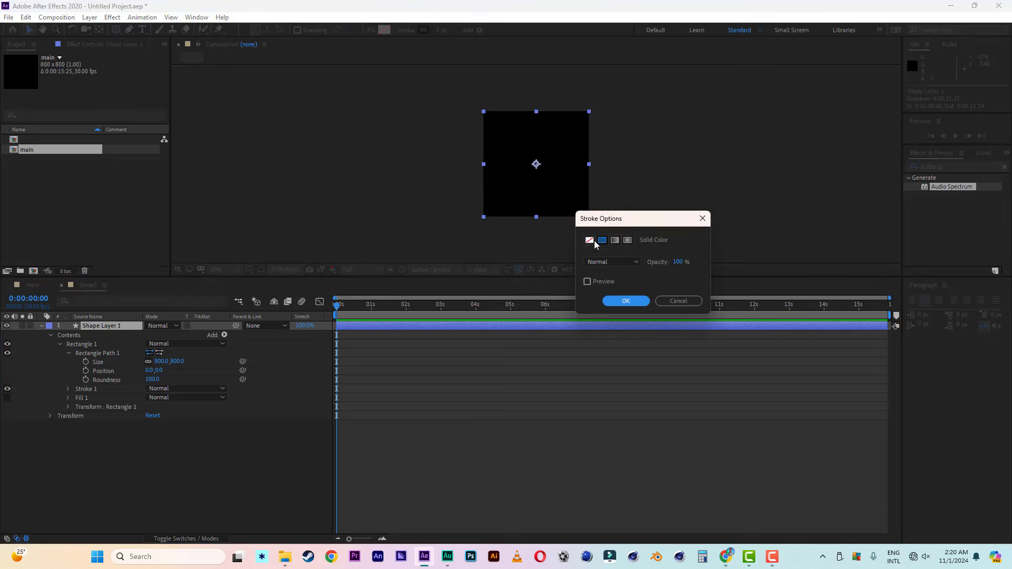
{"action": "left_click", "coordinate": [626, 299]}
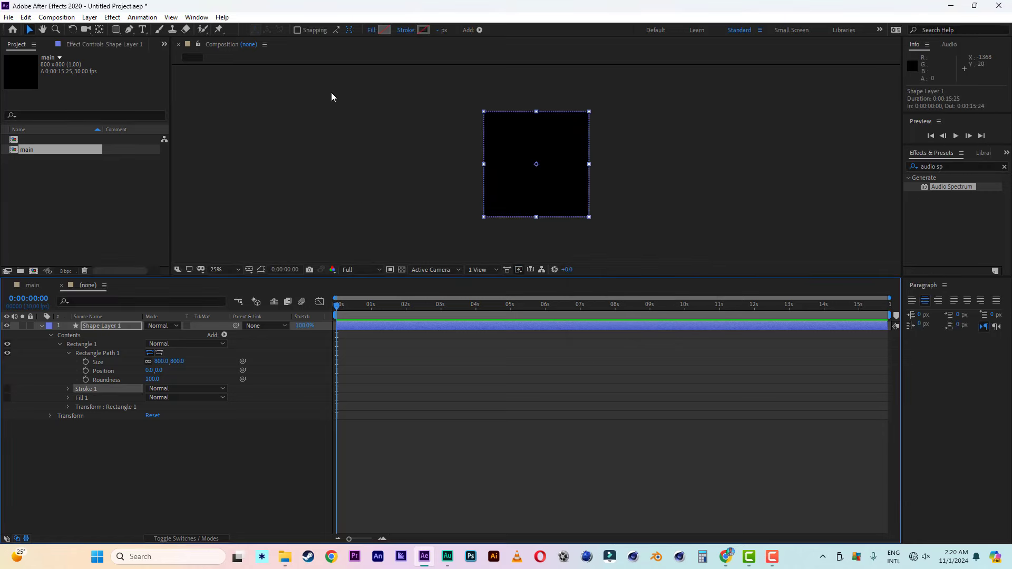
{"action": "left_click", "coordinate": [384, 30]}
{"action": "left_click", "coordinate": [923, 312]}
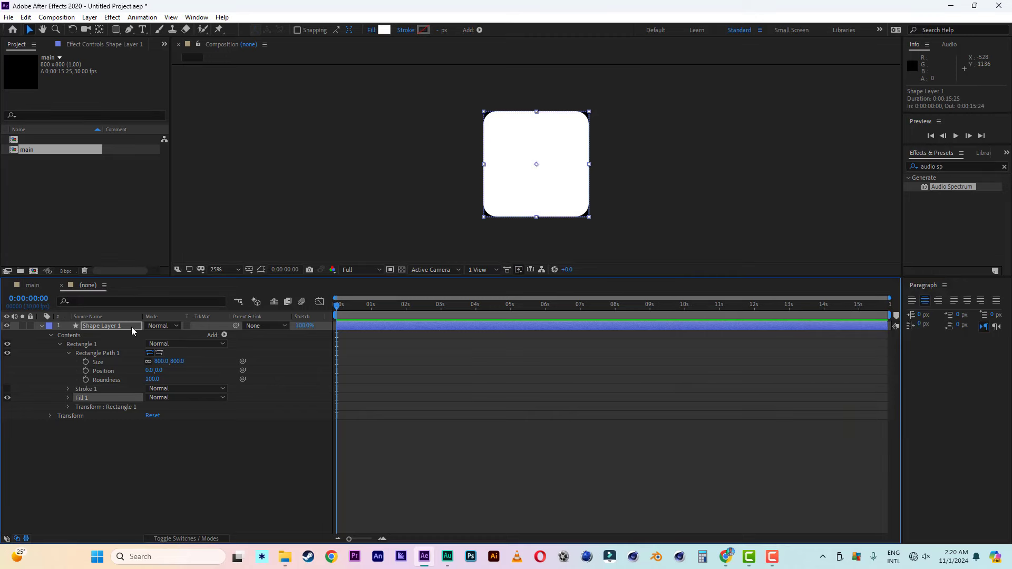
Step: Copy the rounded rectangle shape layer from the 800 x 800 composition
{"action": "left_click", "coordinate": [116, 326]}
{"action": "left_click", "coordinate": [25, 18]}
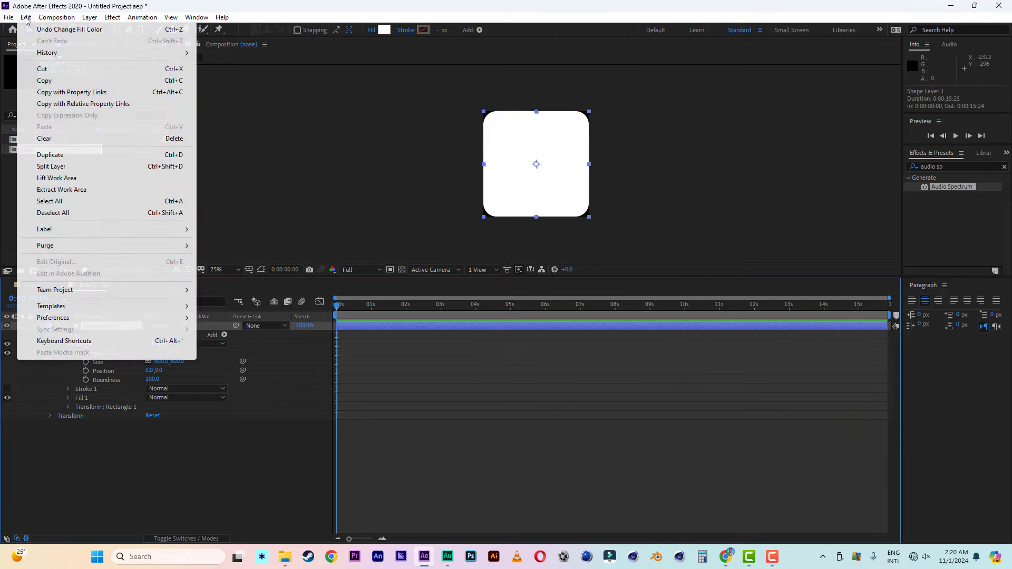
{"action": "left_click", "coordinate": [46, 80]}
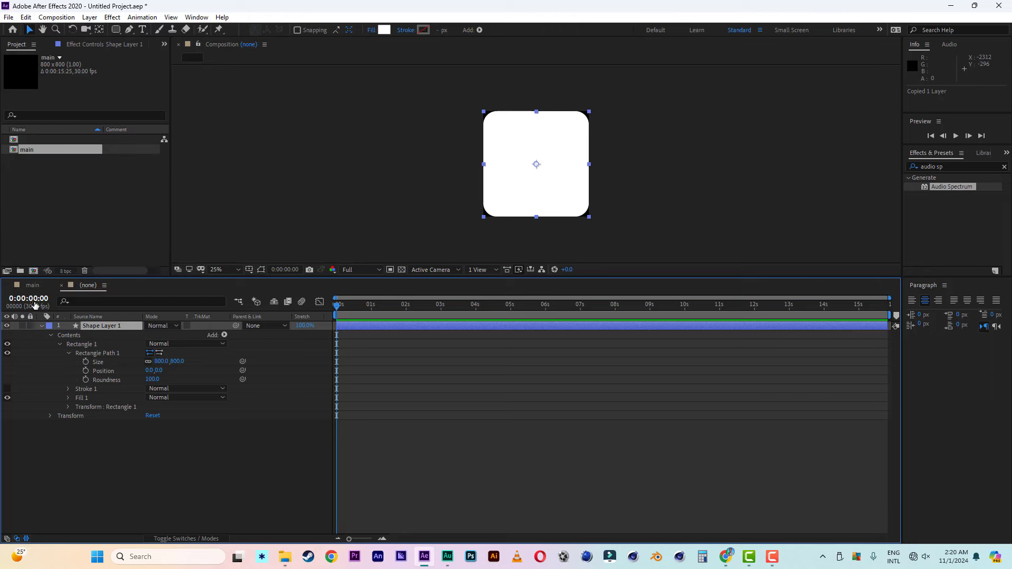
Step: Add a black 1920 x 1080 solid layer to the main composition
{"action": "left_click", "coordinate": [33, 285]}
{"action": "right_click", "coordinate": [166, 447]}
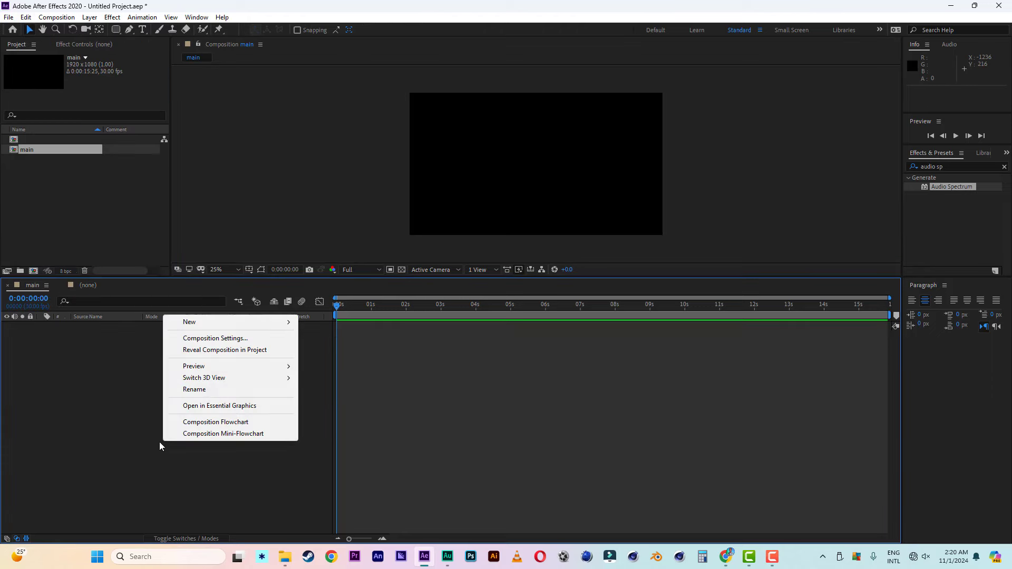
{"action": "mouse_move", "coordinate": [288, 328]}
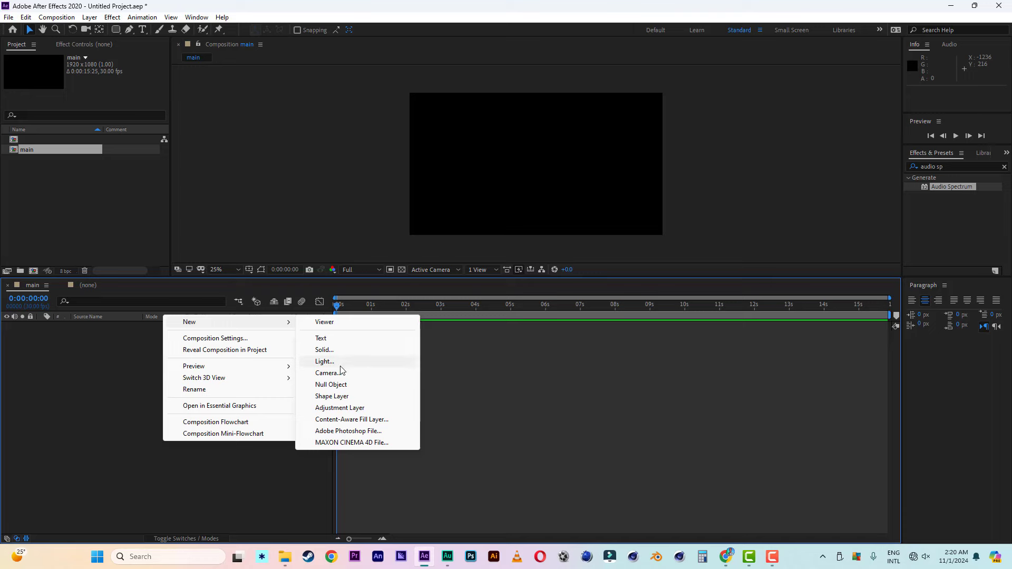
{"action": "left_click", "coordinate": [334, 350]}
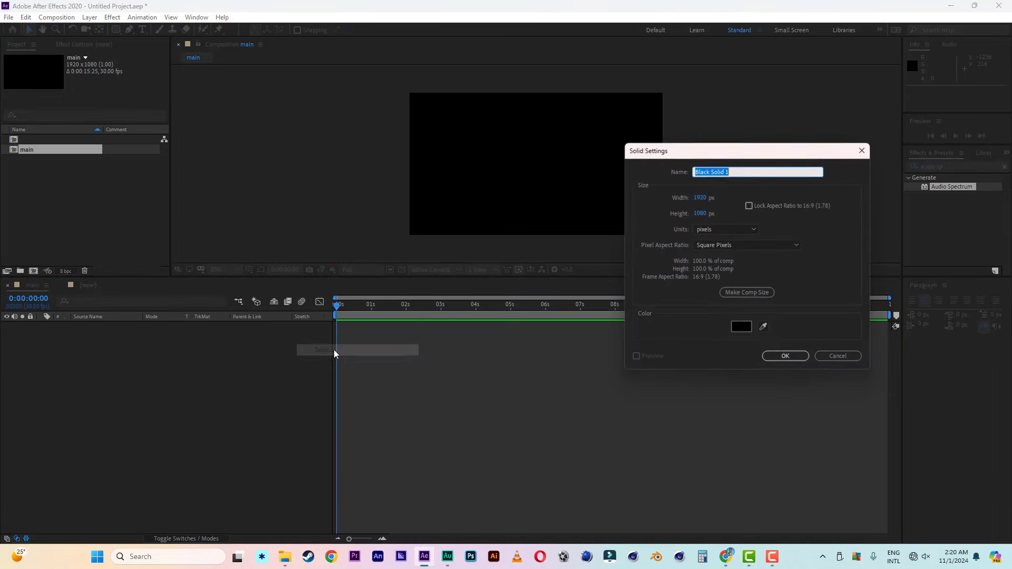
{"action": "left_click", "coordinate": [784, 355]}
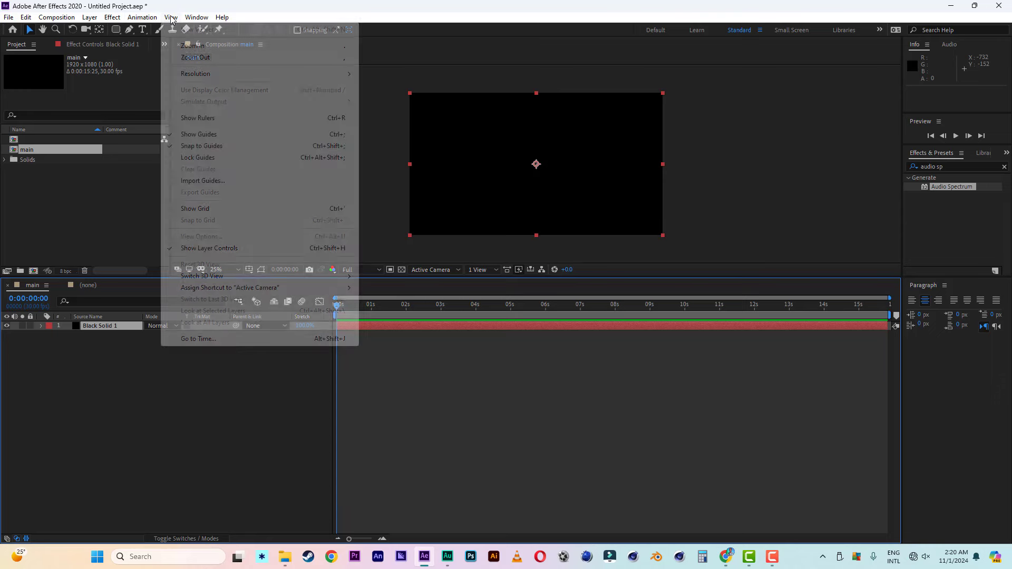
Step: Show the rulers and place a horizontal guide at 540 and a vertical guide at 960 through the composition's centre
{"action": "left_click", "coordinate": [171, 19]}
{"action": "left_click", "coordinate": [198, 118]}
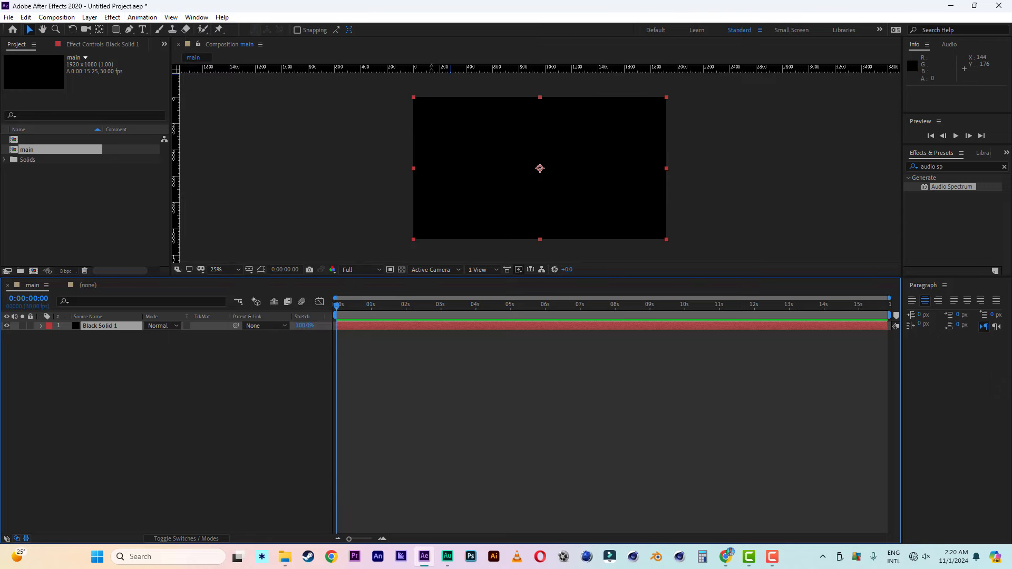
{"action": "left_click_drag", "start_coordinate": [447, 69], "coordinate": [442, 169]}
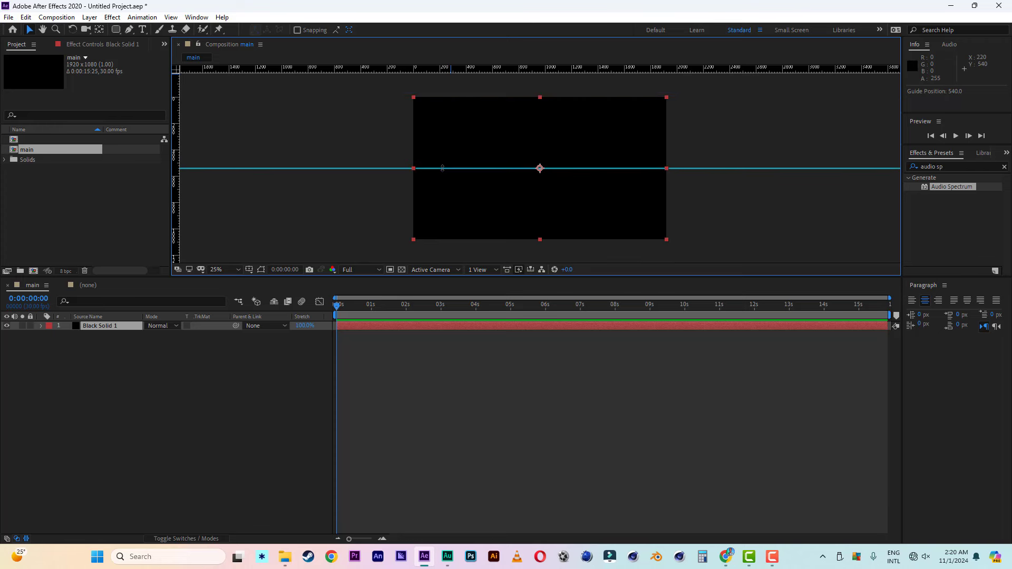
{"action": "left_click_drag", "start_coordinate": [175, 180], "coordinate": [539, 198]}
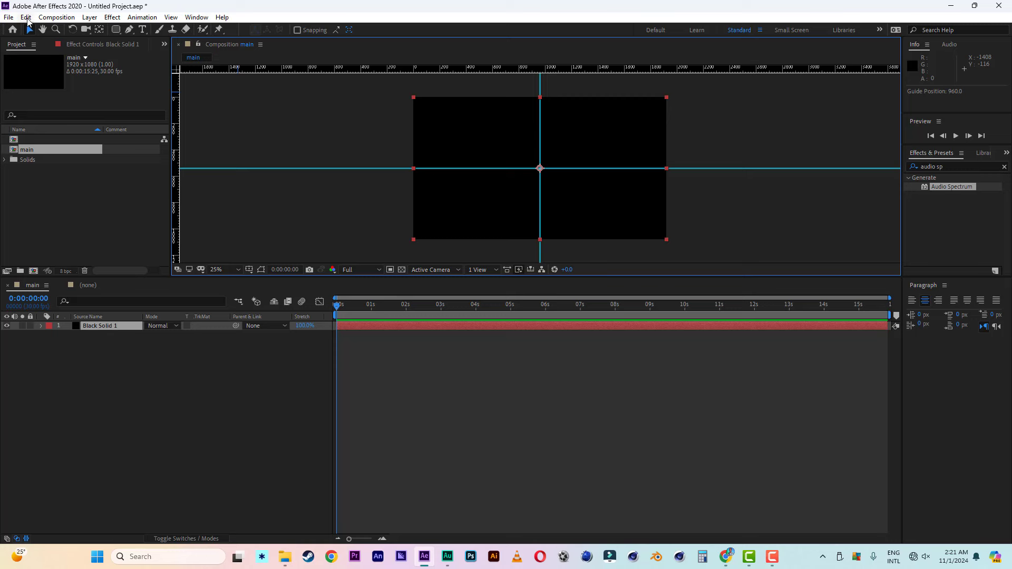
Step: Paste the copied shape layer into the main composition and centre it on the guide intersection at 960, 540
{"action": "left_click", "coordinate": [26, 17]}
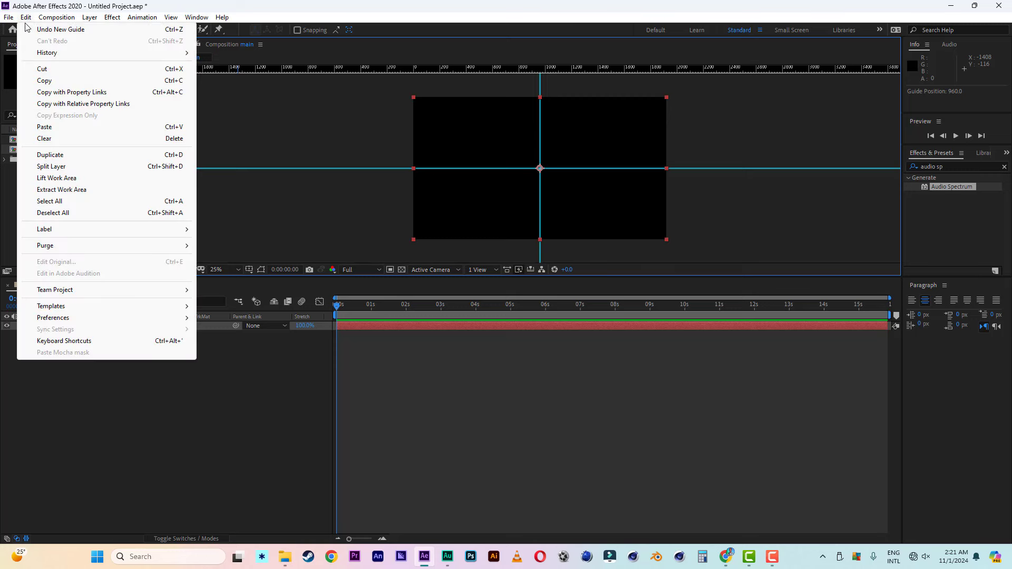
{"action": "left_click", "coordinate": [44, 127]}
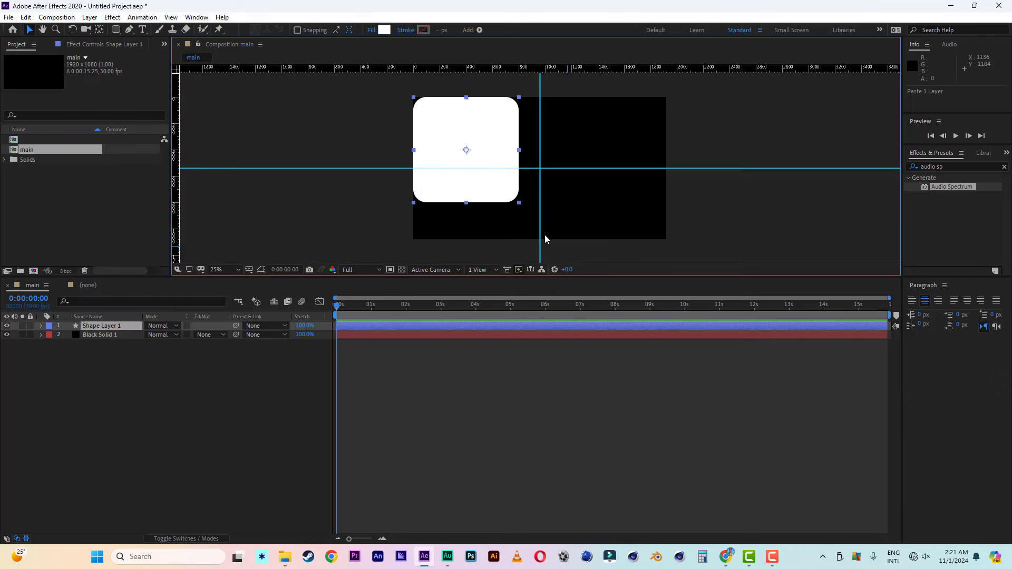
{"action": "left_click_drag", "start_coordinate": [467, 153], "coordinate": [541, 171]}
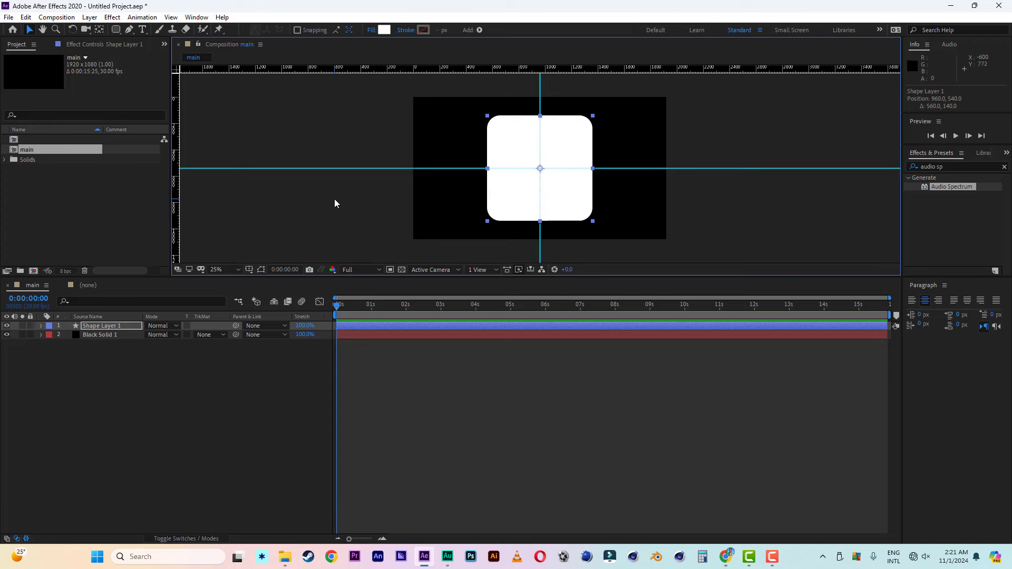
Step: Remove the horizontal and vertical guides from the main composition
{"action": "left_click_drag", "start_coordinate": [326, 168], "coordinate": [337, 68]}
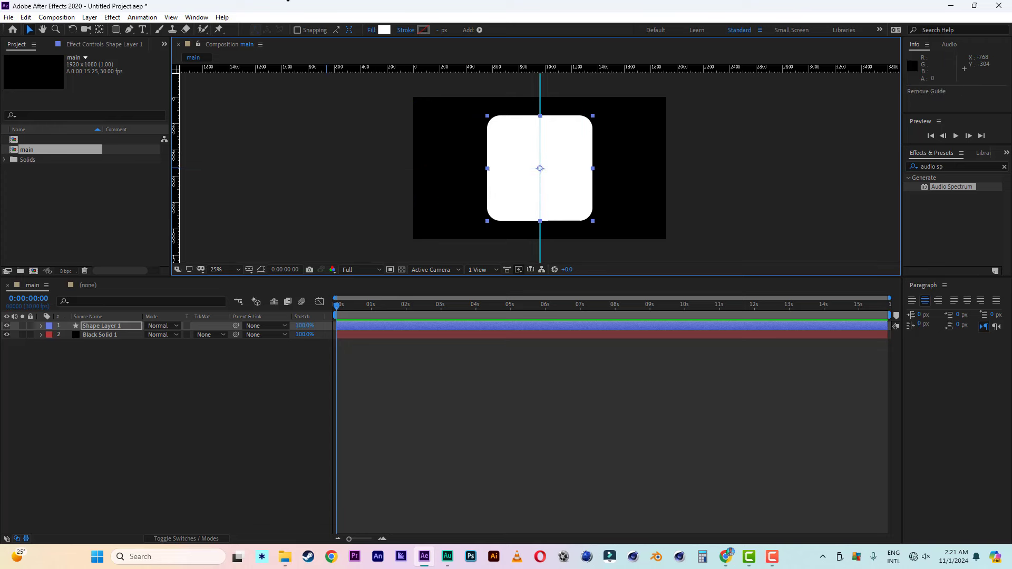
{"action": "left_click_drag", "start_coordinate": [540, 86], "coordinate": [540, 67]}
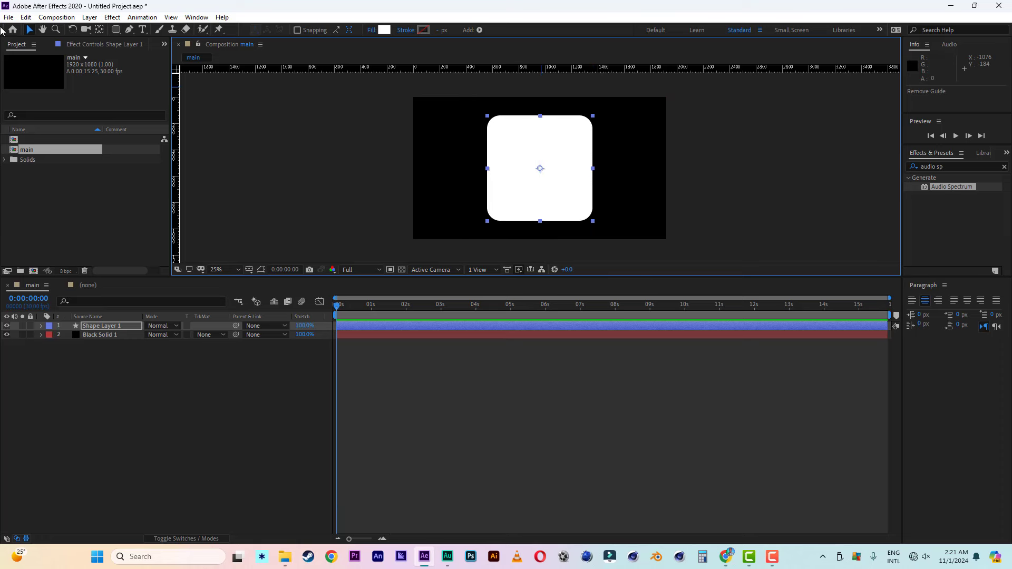
Step: Make the pasted shape layer 3D and reveal its rotation properties
{"action": "left_click", "coordinate": [185, 538]}
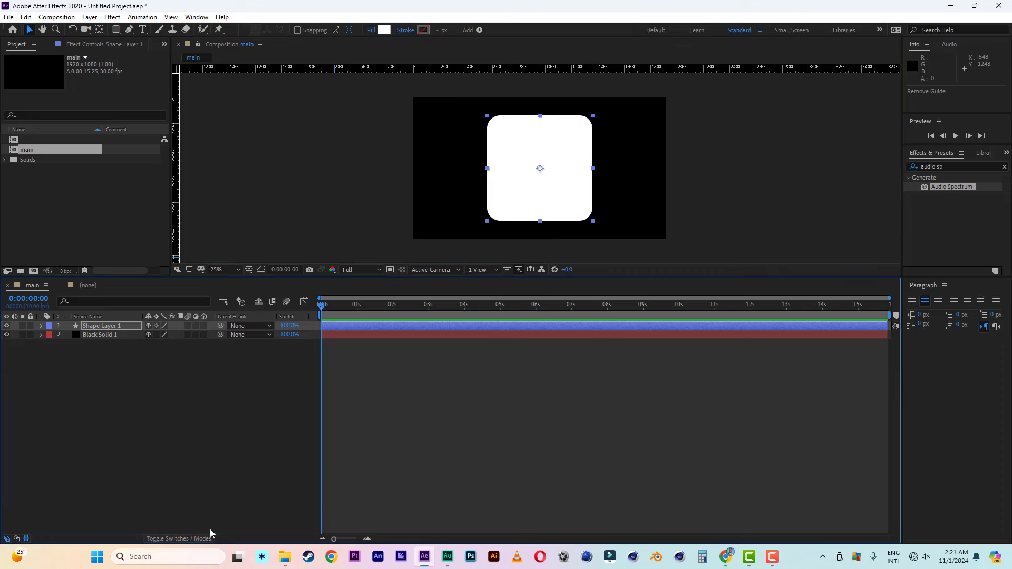
{"action": "left_click", "coordinate": [203, 326]}
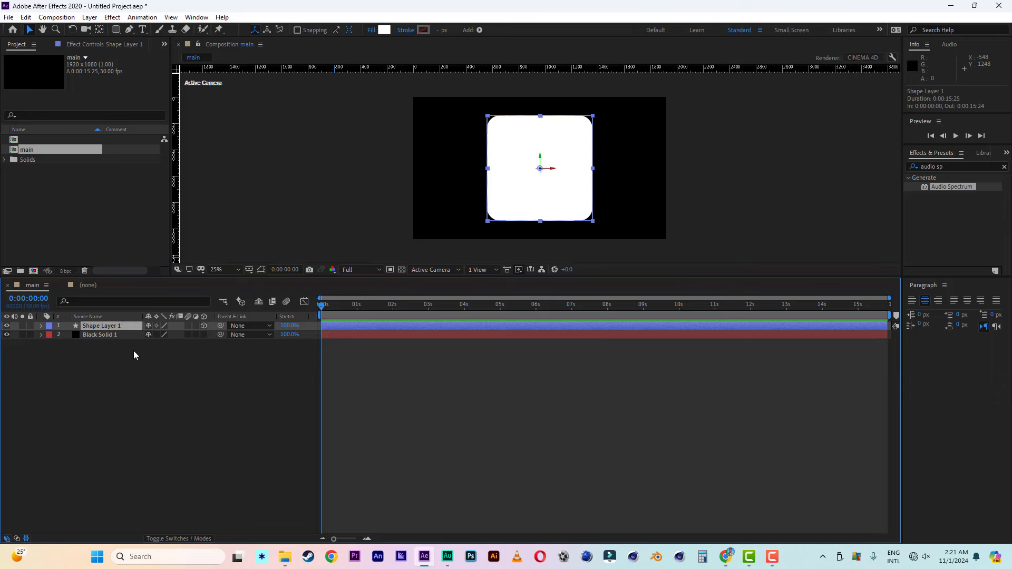
{"action": "key", "text": "r"}
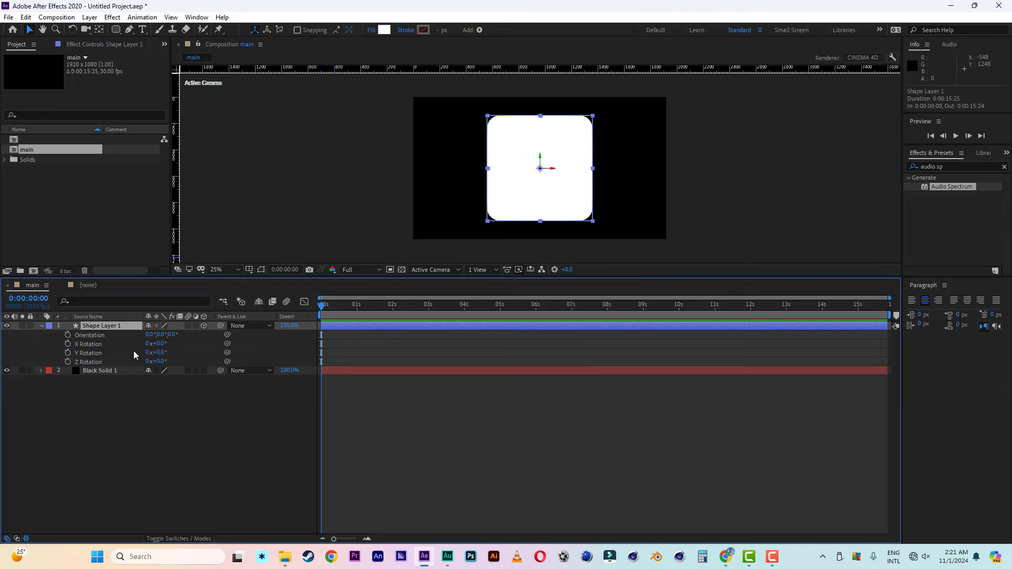
Step: Set the shape layer's X Rotation to -90°
{"action": "left_click", "coordinate": [160, 343]}
{"action": "type", "text": "-90"}
{"action": "left_click", "coordinate": [215, 422]}
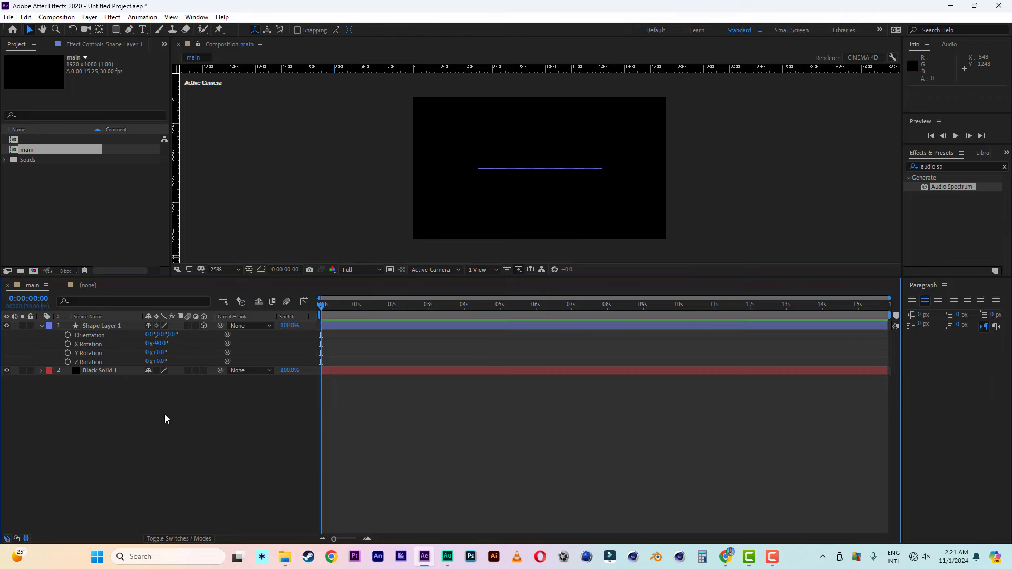
Step: Reveal the shape layer's geometry options and set its Extrusion Depth to 100
{"action": "left_click", "coordinate": [106, 327]}
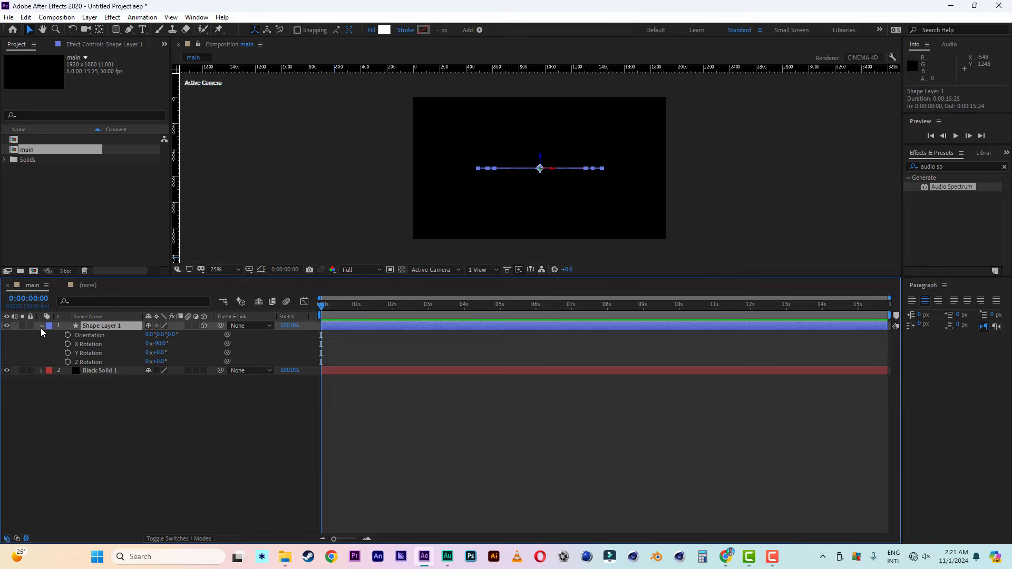
{"action": "left_click", "coordinate": [41, 326]}
{"action": "left_click", "coordinate": [42, 325]}
{"action": "left_click", "coordinate": [50, 343]}
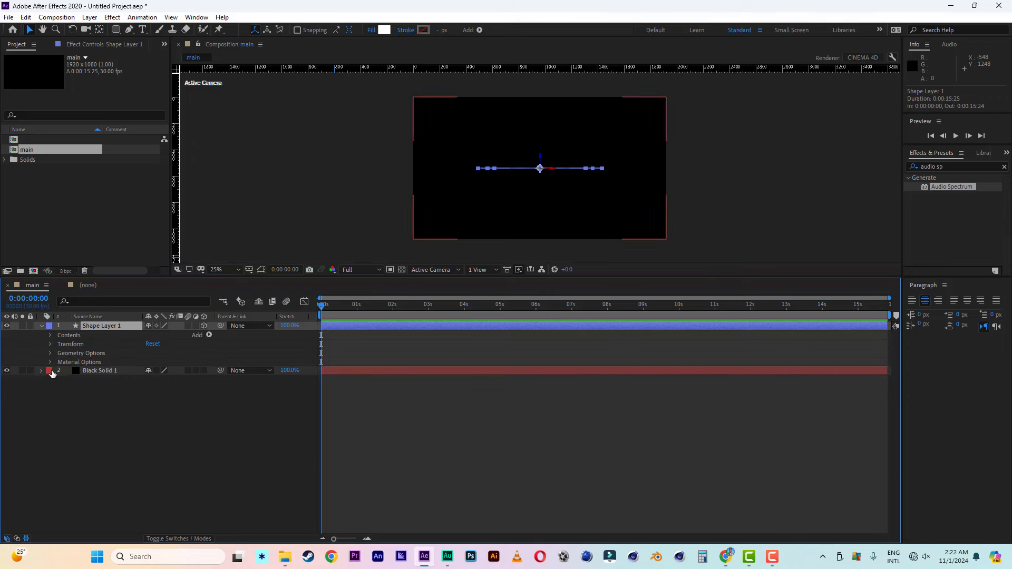
{"action": "left_click", "coordinate": [50, 353]}
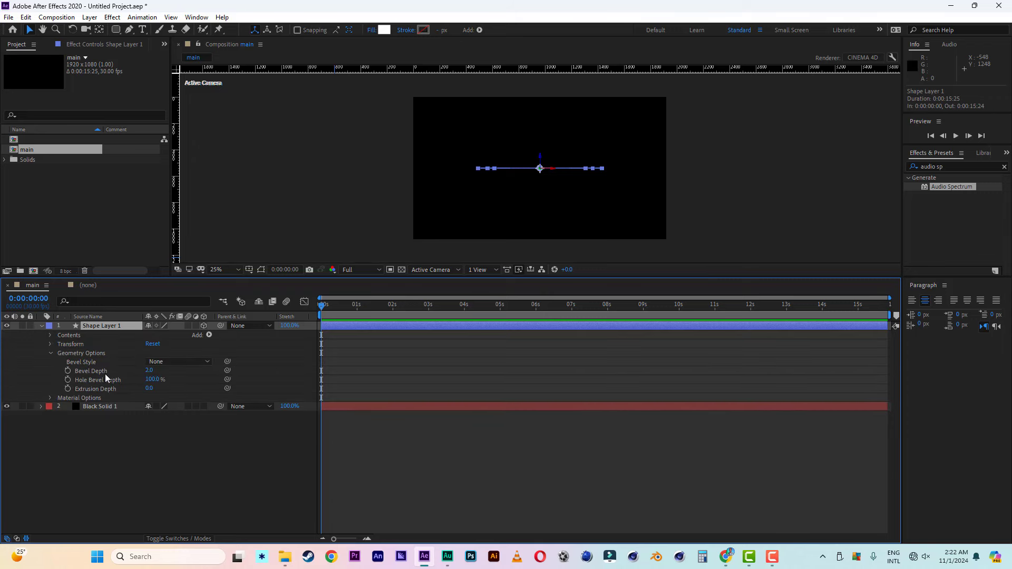
{"action": "left_click", "coordinate": [150, 388]}
{"action": "type", "text": "100"}
{"action": "key", "text": "Return"}
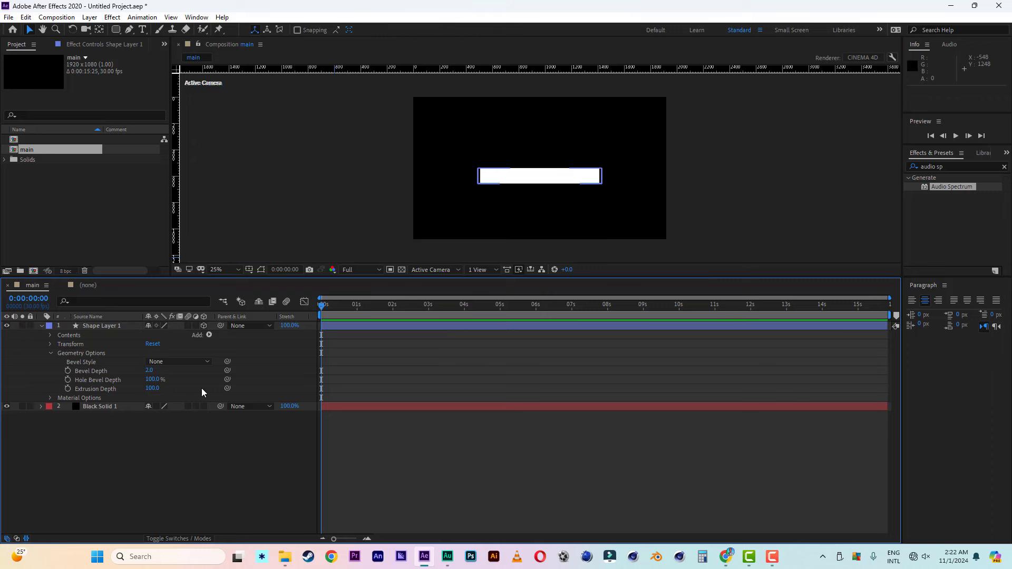
Step: Increase the shape layer's Extrusion Depth to 150 and raise the layer to about 960, 172, 0
{"action": "left_click", "coordinate": [154, 388]}
{"action": "key", "text": "Return"}
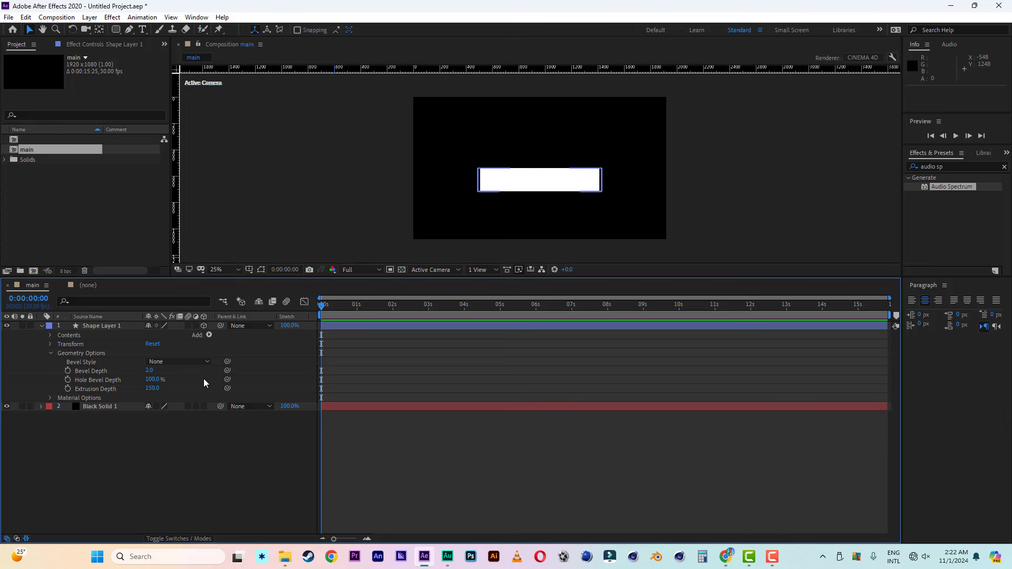
{"action": "left_click", "coordinate": [119, 327]}
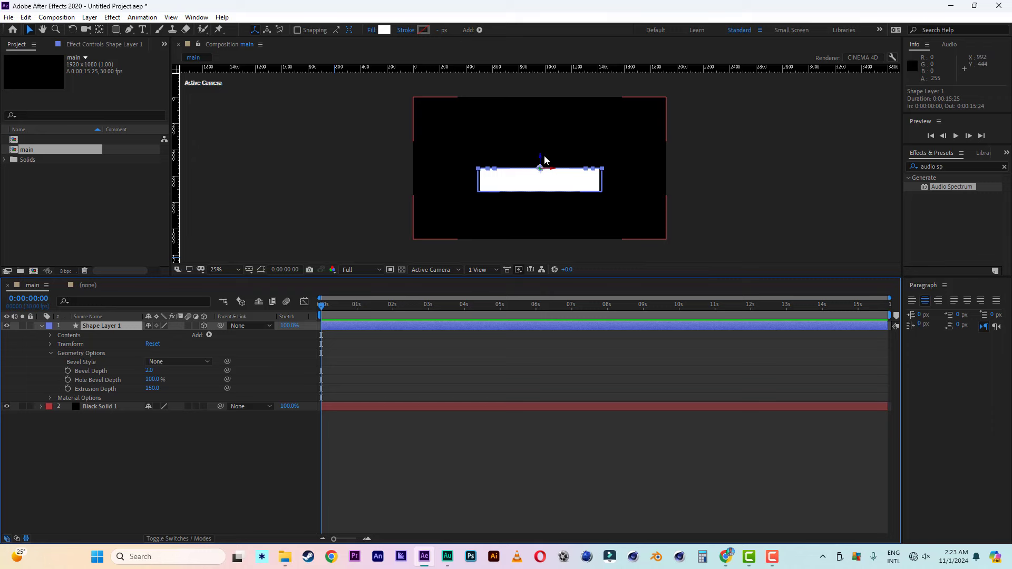
{"action": "left_click_drag", "start_coordinate": [541, 158], "coordinate": [541, 106]}
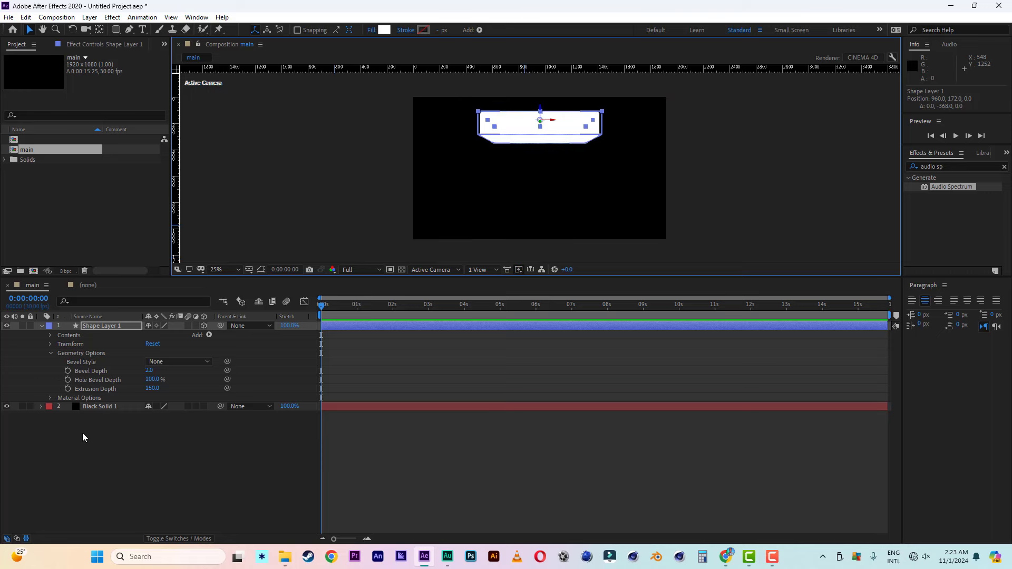
Step: Add a Parallel light to the main composition, keeping its other settings at their defaults
{"action": "right_click", "coordinate": [88, 458]}
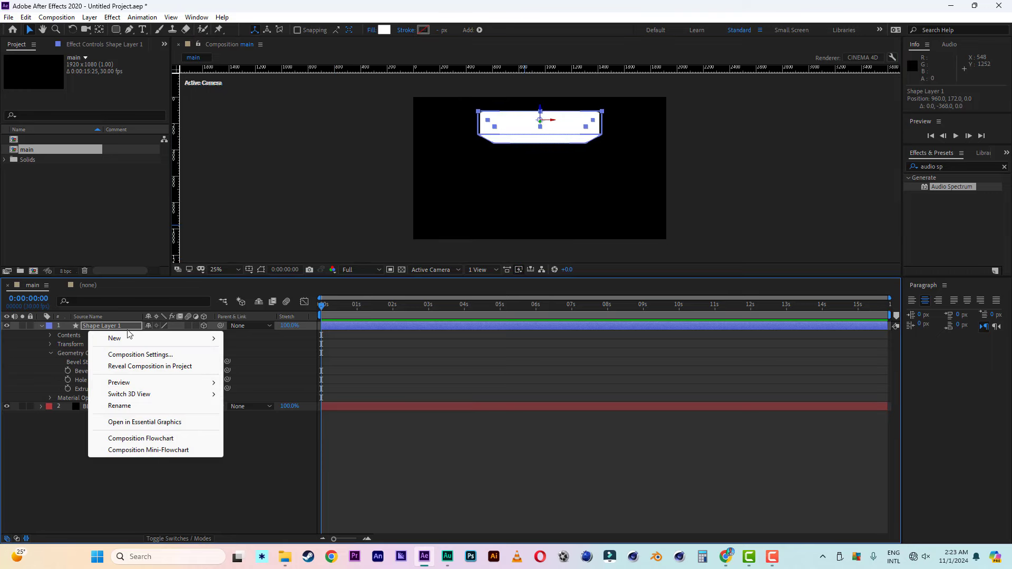
{"action": "mouse_move", "coordinate": [129, 336]}
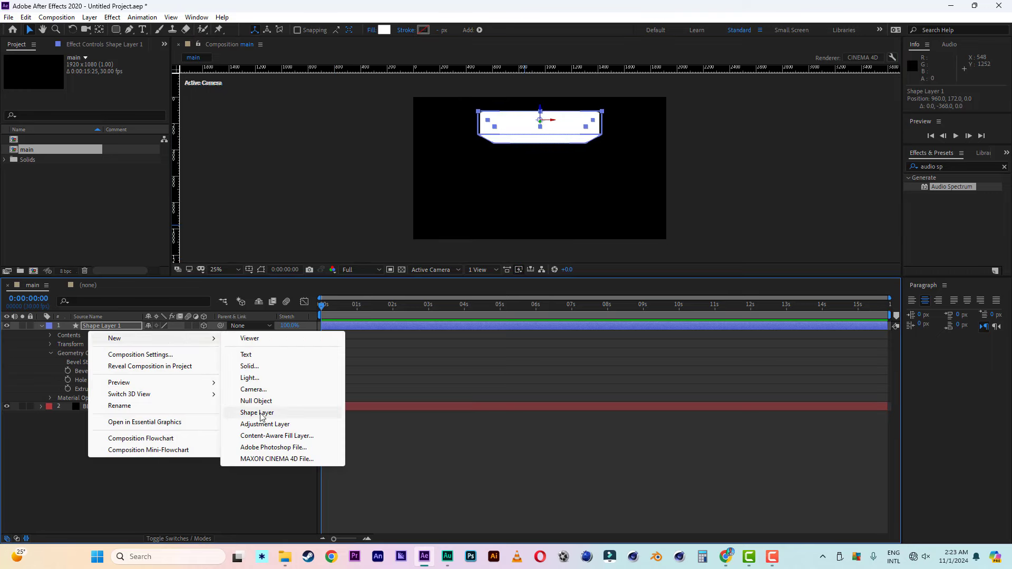
{"action": "left_click", "coordinate": [249, 378]}
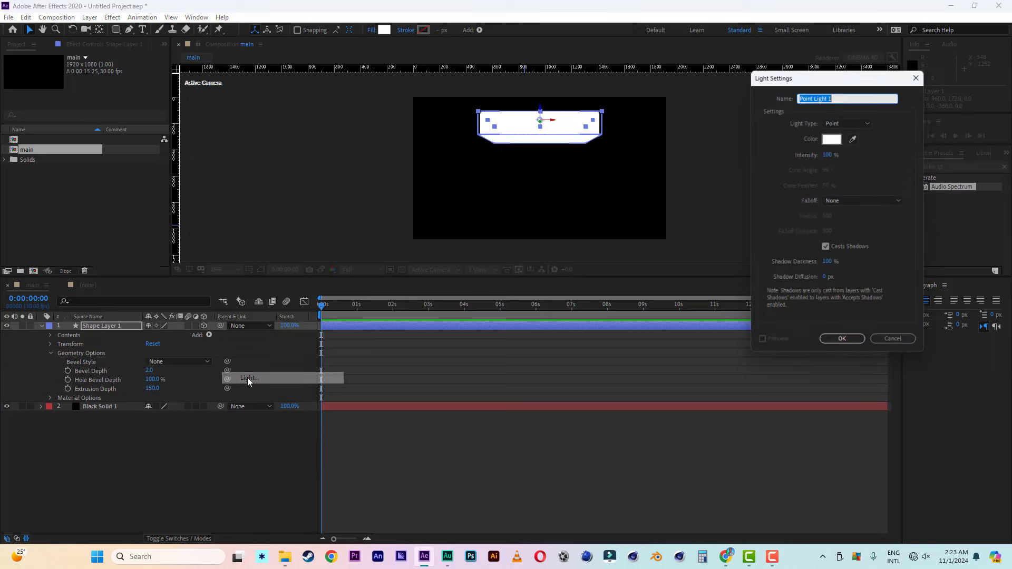
{"action": "left_click", "coordinate": [846, 122]}
{"action": "left_click", "coordinate": [845, 132]}
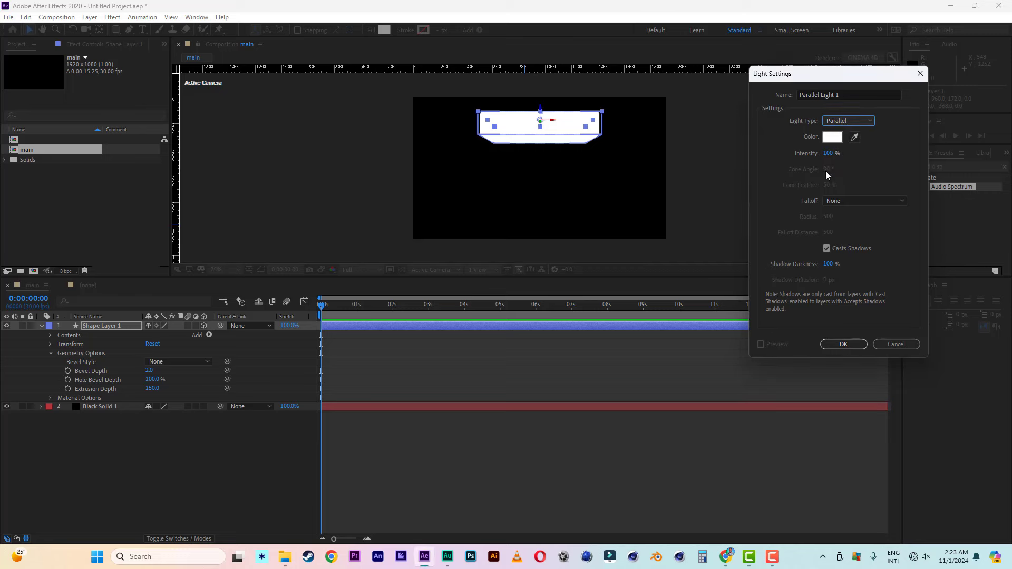
{"action": "left_click", "coordinate": [844, 344]}
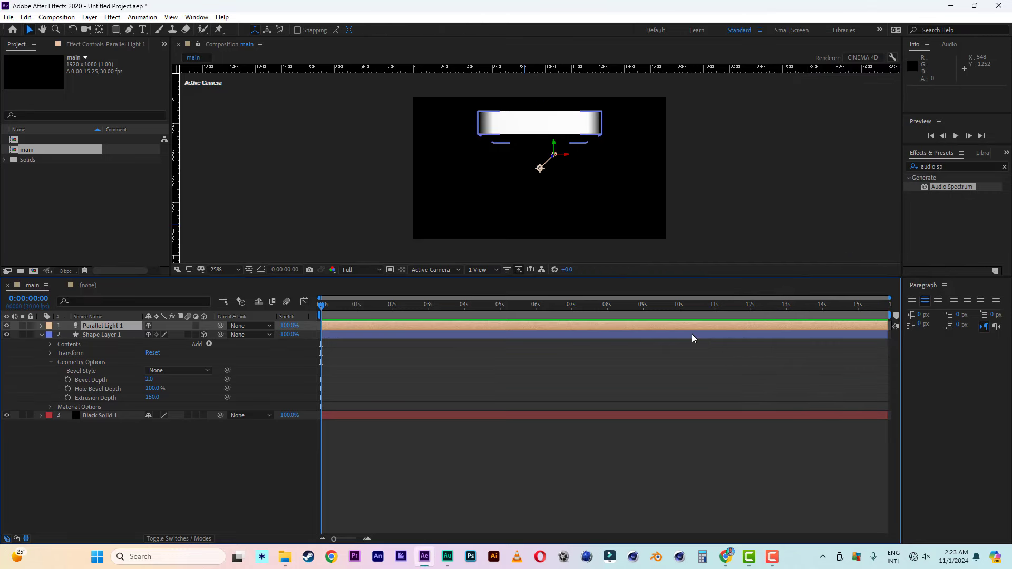
Step: Switch to Custom View 1 and pull the parallel light away from the box to about 1088, 412, -1068
{"action": "left_click", "coordinate": [435, 271]}
{"action": "left_click", "coordinate": [448, 372]}
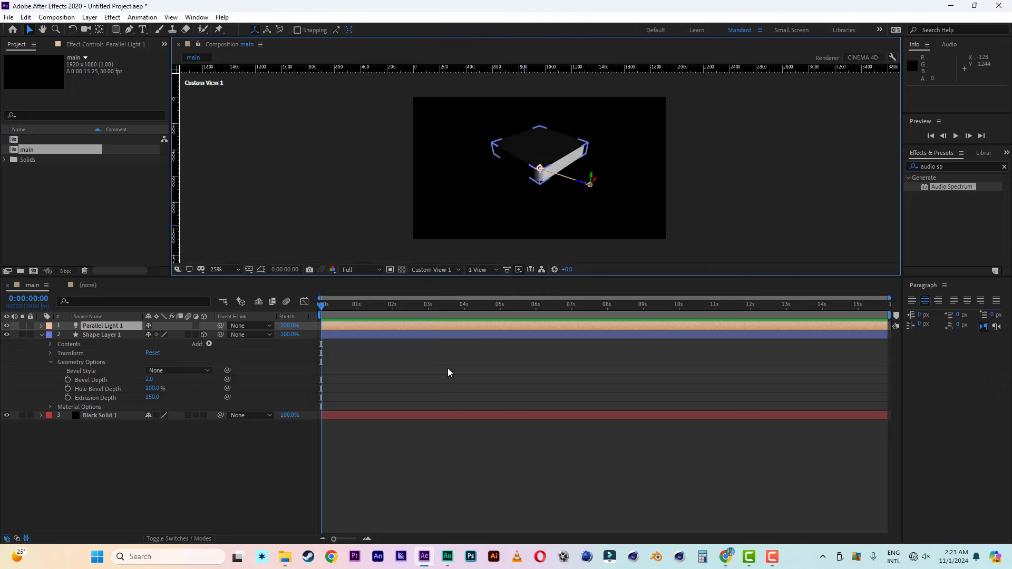
{"action": "key", "text": "period"}
{"action": "key", "text": "period"}
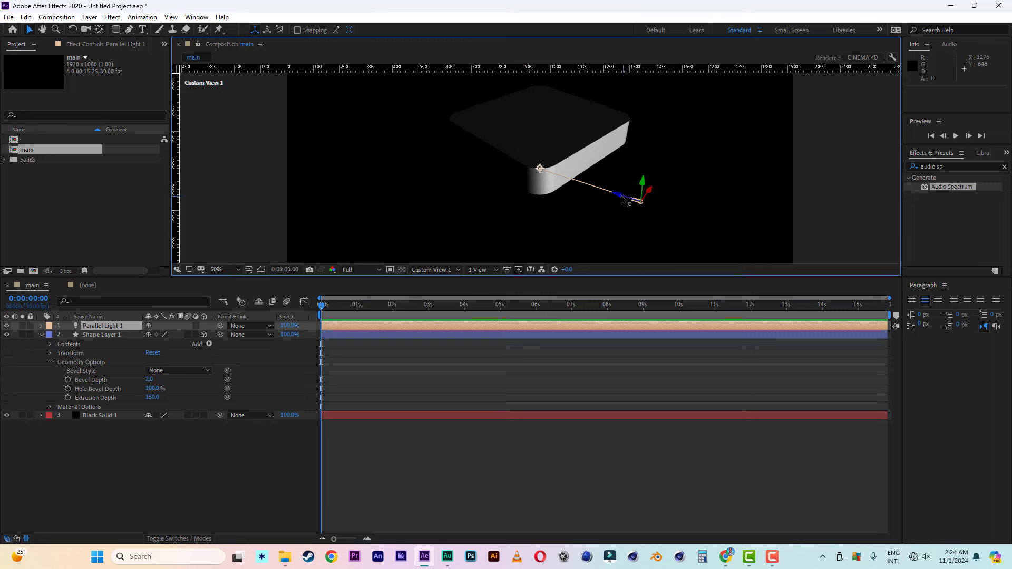
{"action": "left_click_drag", "start_coordinate": [626, 199], "coordinate": [714, 227]}
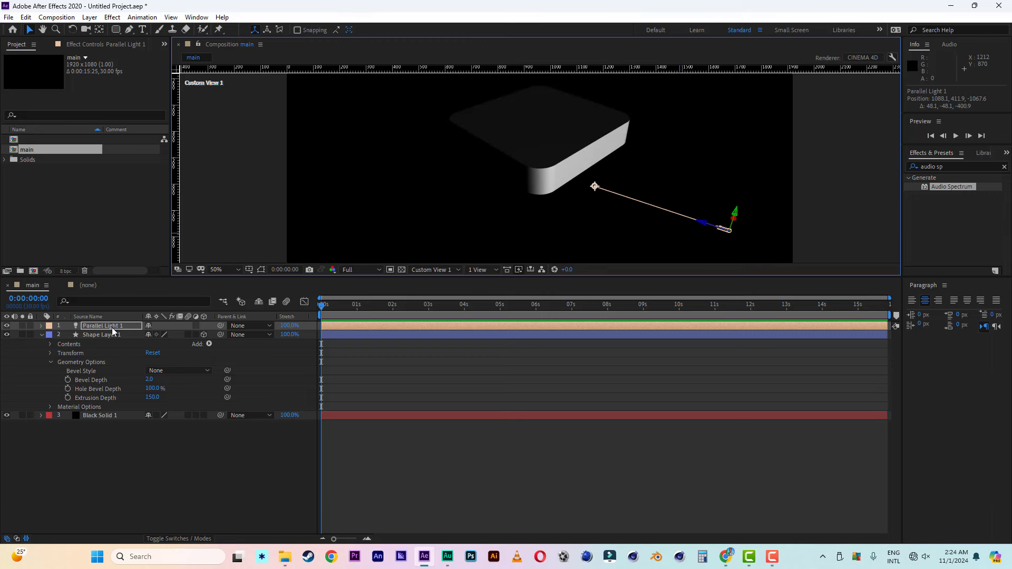
Step: Duplicate the parallel light, place the copy at about -97, -50, 124, and aim its point of interest at about 312, 155, 177
{"action": "key", "text": "ctrl+d"}
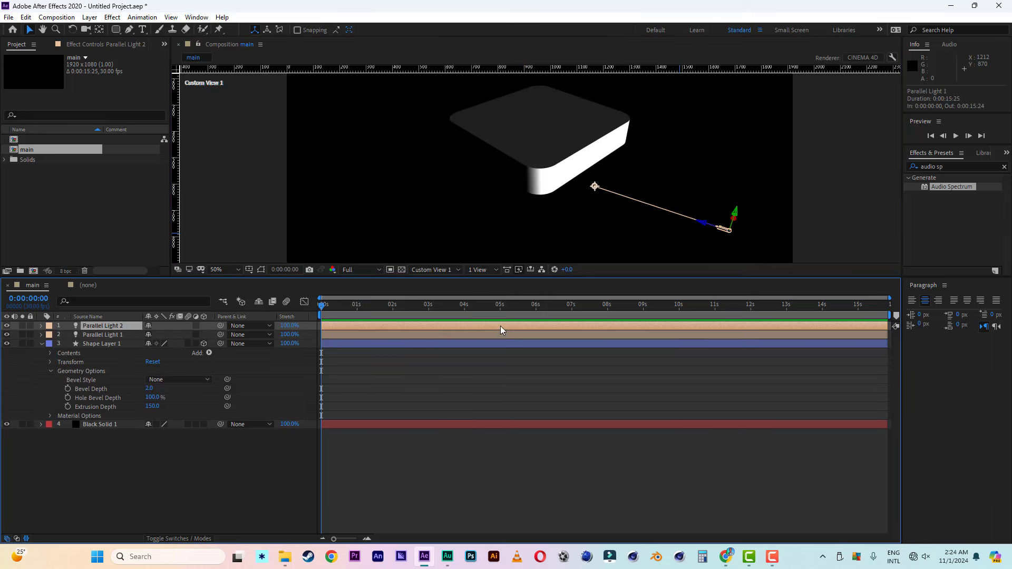
{"action": "mouse_move", "coordinate": [700, 228]}
{"action": "left_mouse_down"}
{"action": "mouse_move", "coordinate": [410, 167]}
{"action": "mouse_move", "coordinate": [348, 187]}
{"action": "mouse_move", "coordinate": [456, 184]}
{"action": "mouse_move", "coordinate": [366, 223]}
{"action": "mouse_move", "coordinate": [343, 249]}
{"action": "mouse_move", "coordinate": [302, 132]}
{"action": "left_mouse_up"}
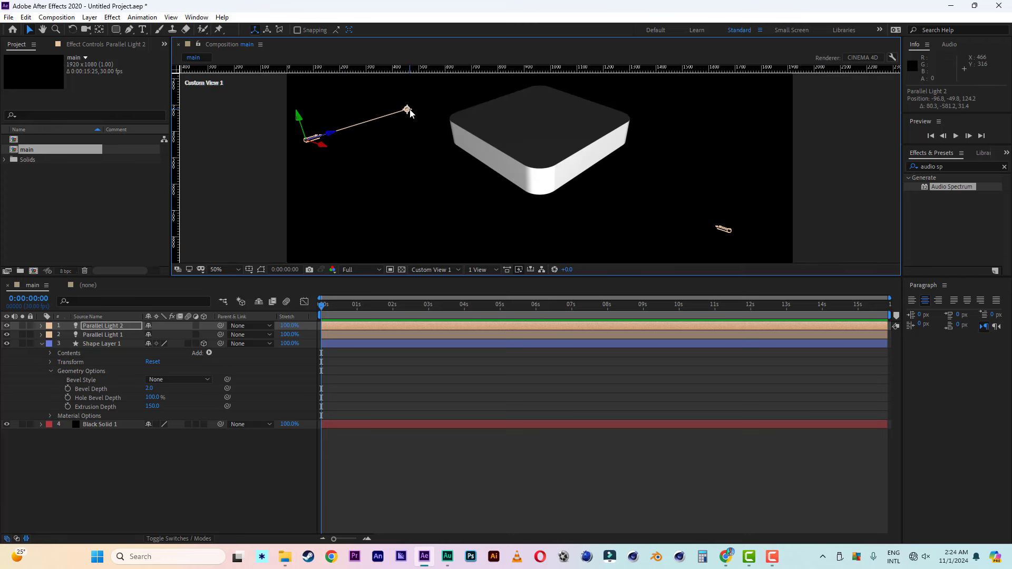
{"action": "left_click_drag", "start_coordinate": [410, 113], "coordinate": [420, 143]}
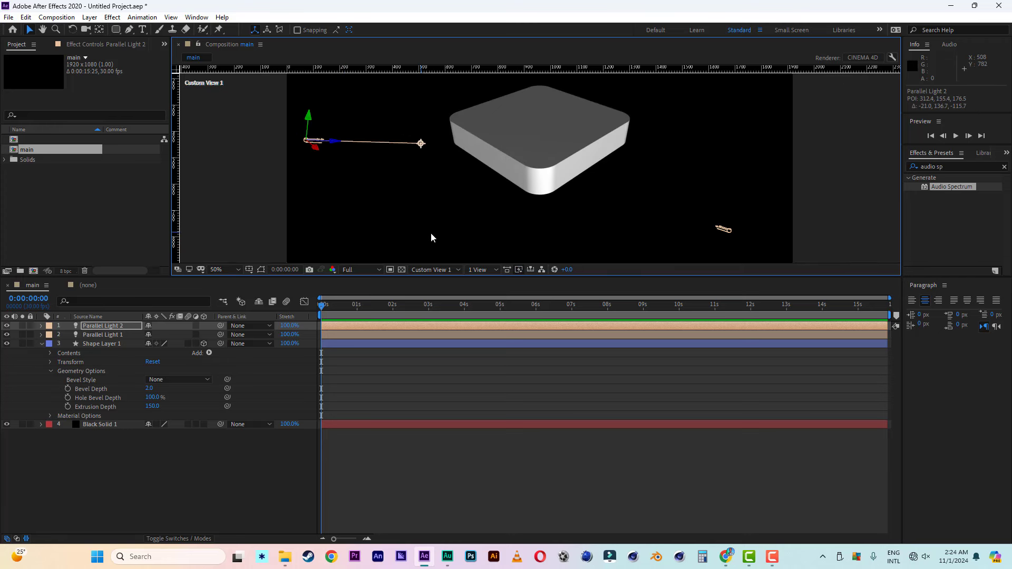
Step: Duplicate Parallel Light 1, move the copy up behind the box's left side, and set its point of interest to about 2180, 1167, 2847
{"action": "left_click", "coordinate": [112, 336]}
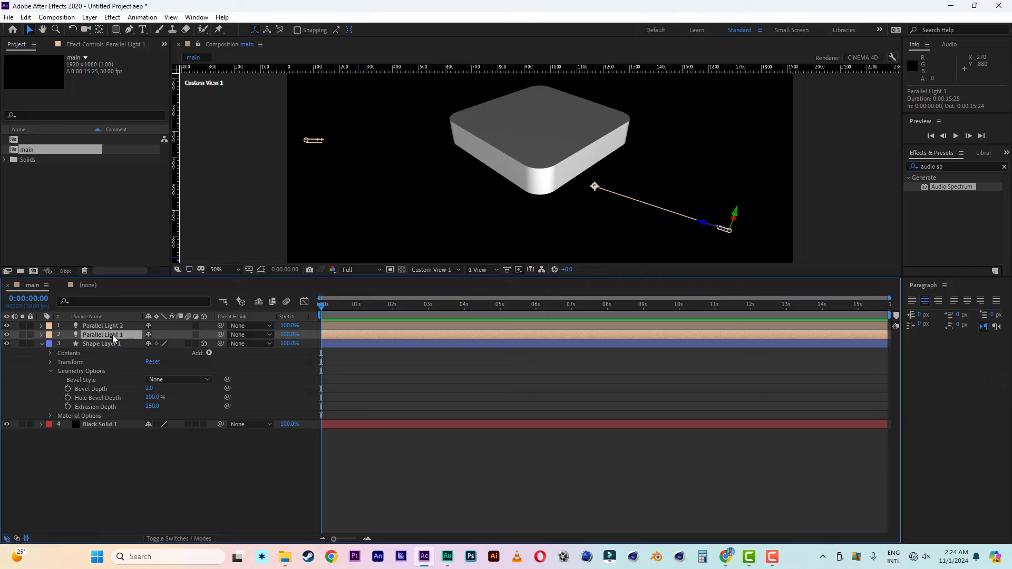
{"action": "key", "text": "ctrl+d"}
{"action": "key", "text": "comma"}
{"action": "key", "text": "comma"}
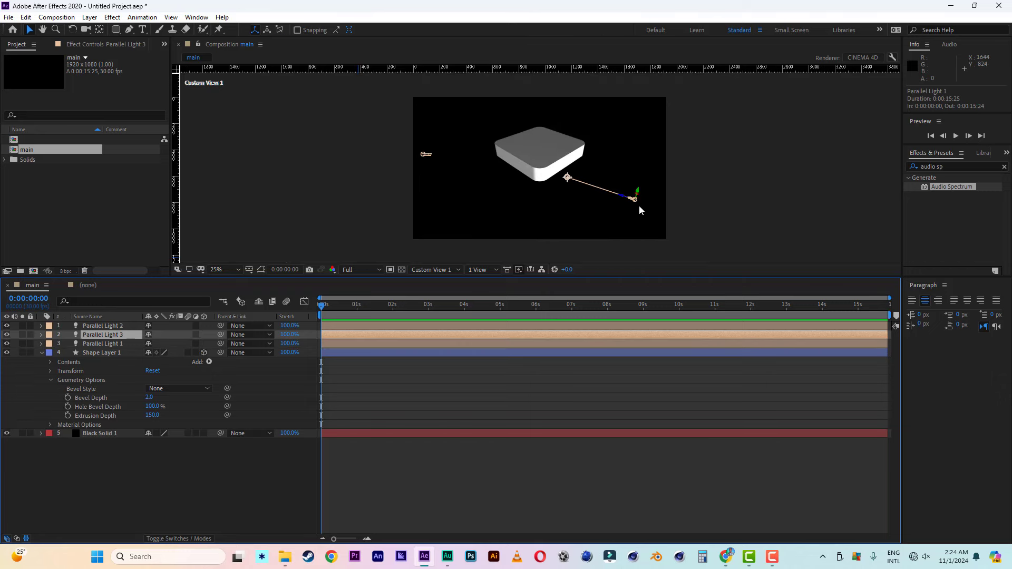
{"action": "left_click_drag", "start_coordinate": [624, 198], "coordinate": [466, 60]}
{"action": "left_click_drag", "start_coordinate": [461, 138], "coordinate": [503, 131]}
{"action": "scroll", "coordinate": [500, 136], "scroll_direction": "up", "scroll_amount": 2}
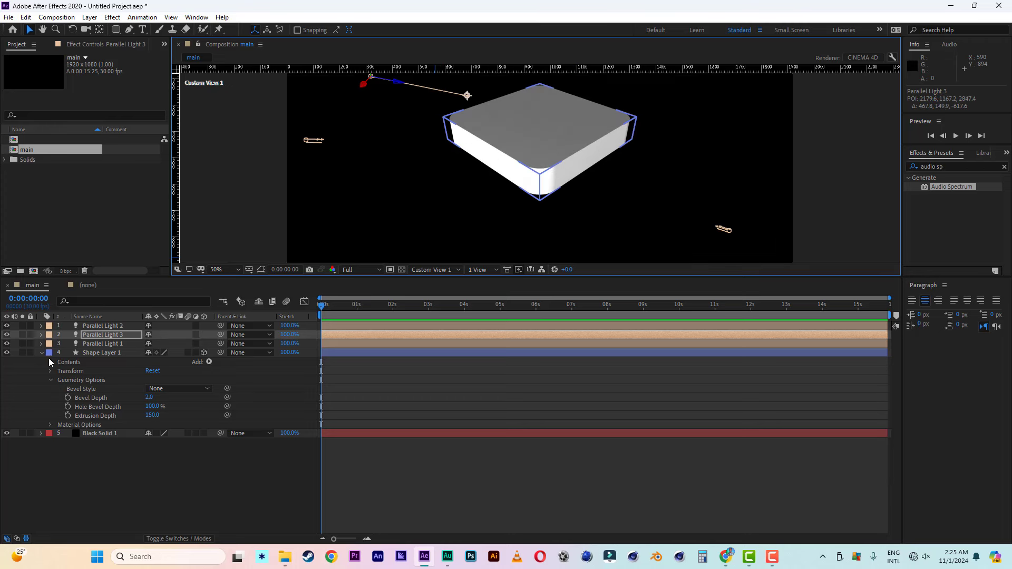
Step: Give the shape layer an Angular bevel with a Bevel Depth of 10
{"action": "left_click", "coordinate": [152, 406]}
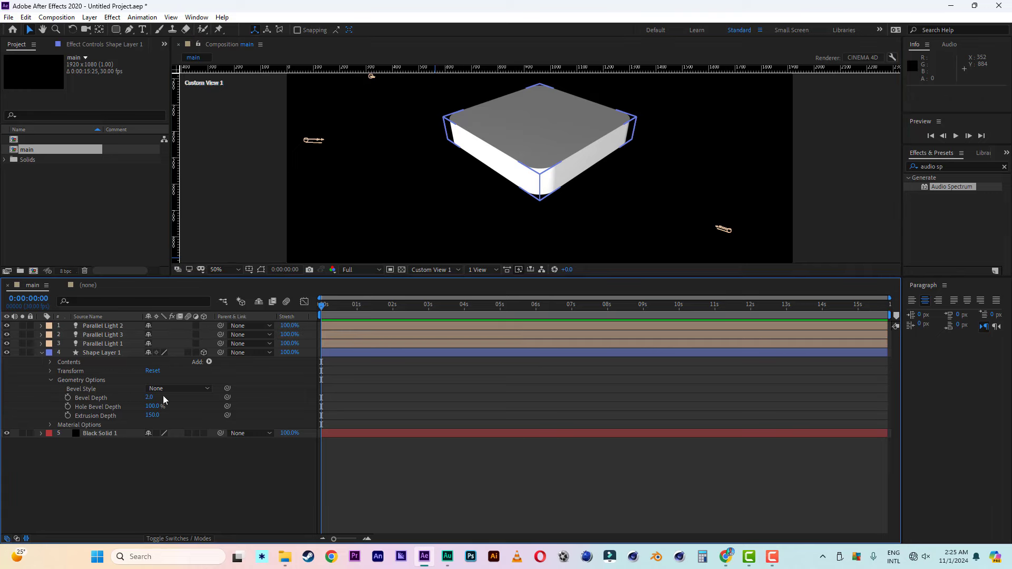
{"action": "left_click", "coordinate": [179, 388]}
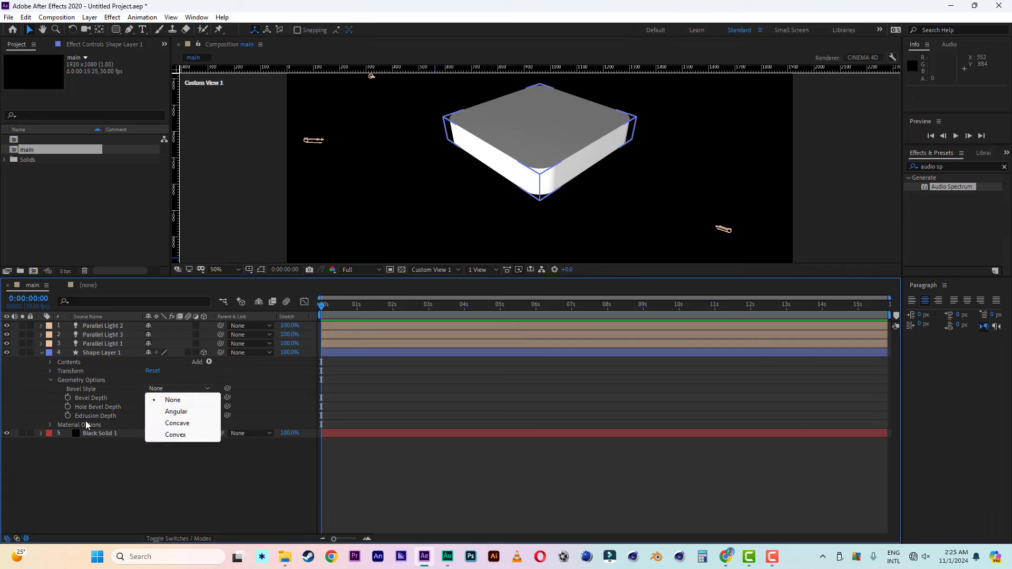
{"action": "left_click", "coordinate": [176, 412]}
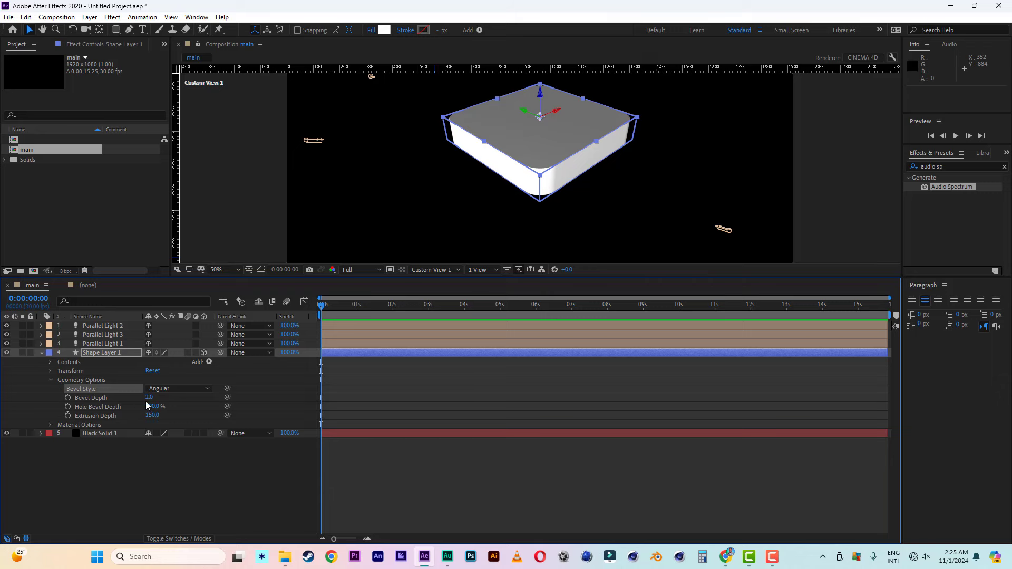
{"action": "left_click", "coordinate": [150, 398]}
{"action": "type", "text": "10"}
{"action": "left_click", "coordinate": [178, 470]}
{"action": "scroll", "coordinate": [594, 183], "scroll_direction": "up", "scroll_amount": 1}
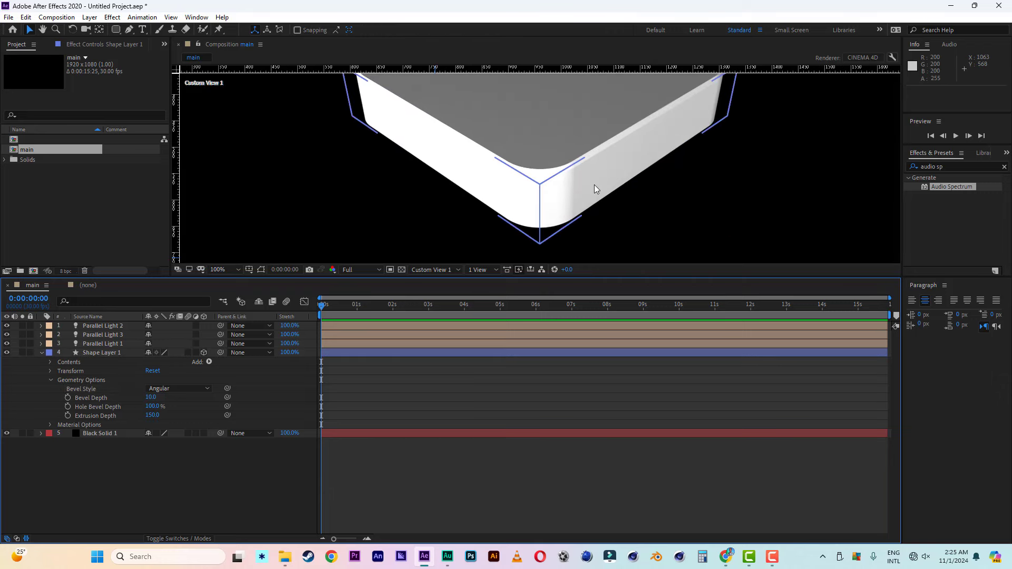
{"action": "scroll", "coordinate": [584, 190], "scroll_direction": "down", "scroll_amount": 1}
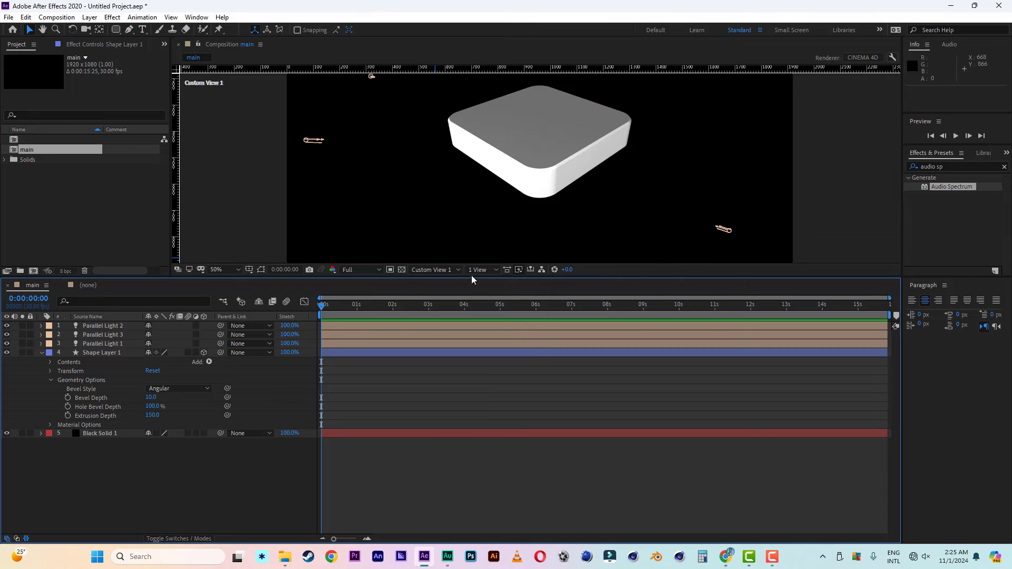
Step: Return the viewer to the Active Camera and duplicate the beveled shape layer
{"action": "left_click", "coordinate": [433, 271]}
{"action": "left_click", "coordinate": [434, 282]}
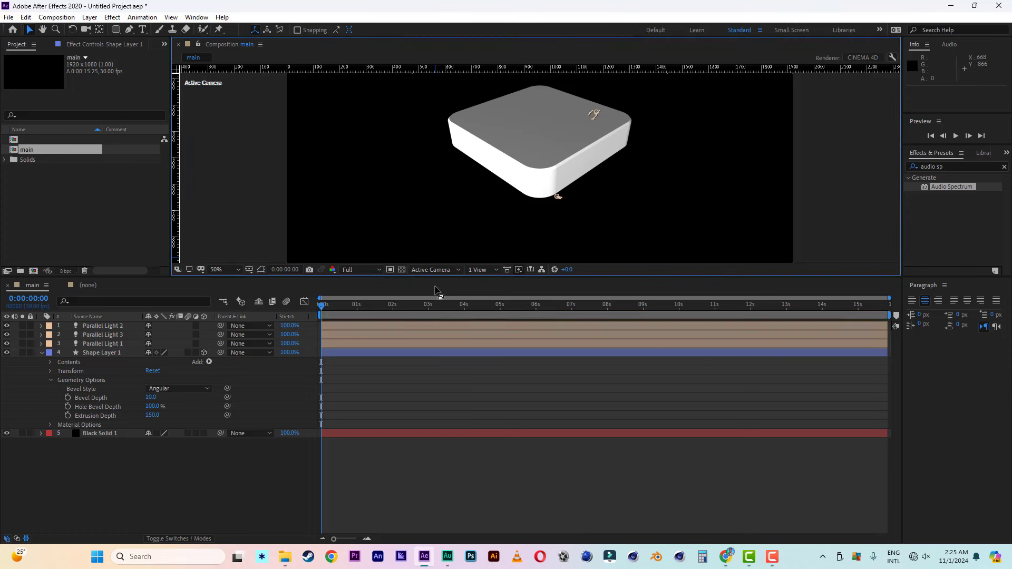
{"action": "scroll", "coordinate": [636, 141], "scroll_direction": "down", "scroll_amount": 2}
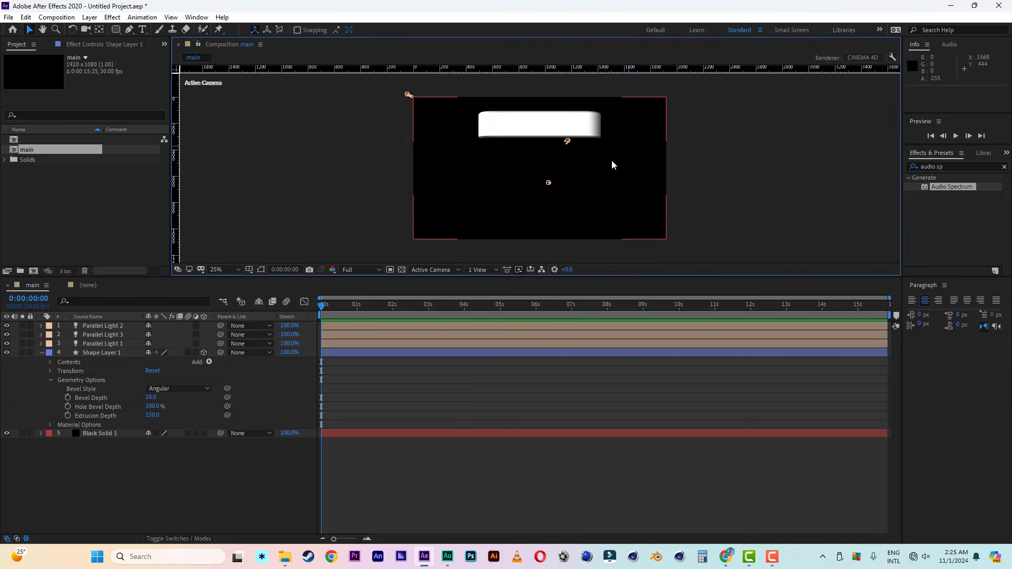
{"action": "left_click", "coordinate": [101, 354]}
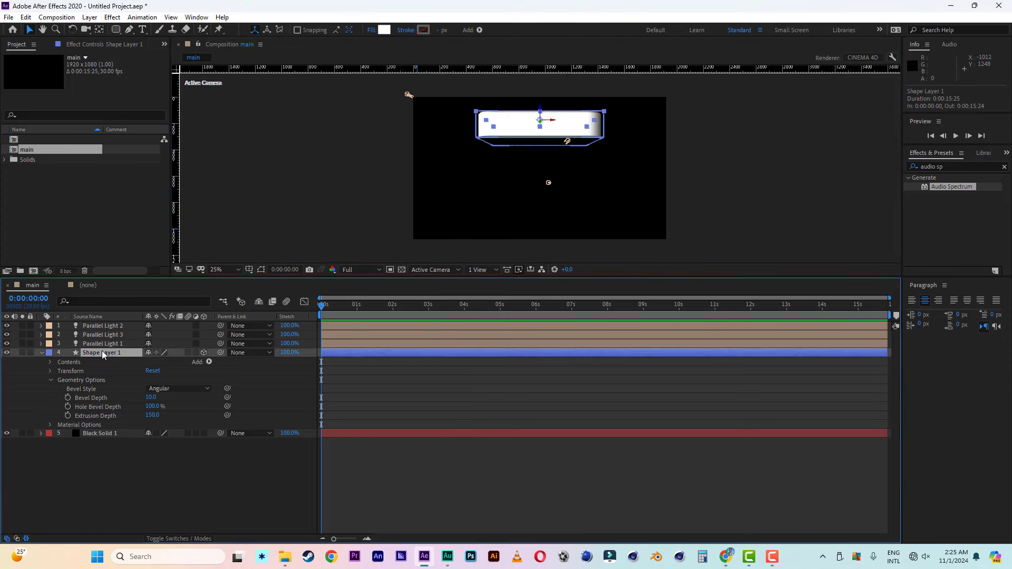
{"action": "key", "text": "ctrl+d"}
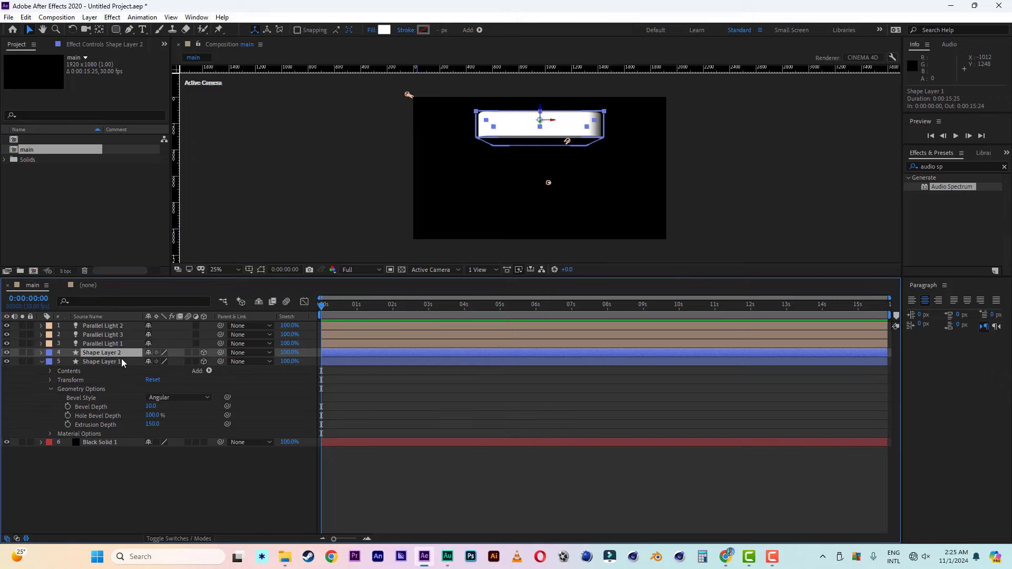
Step: Set the original Shape Layer 1's Extrusion Depth to 100 and lower it beneath the duplicate to about 960, 376, 0
{"action": "left_click", "coordinate": [154, 424]}
{"action": "type", "text": "100"}
{"action": "left_click", "coordinate": [193, 426]}
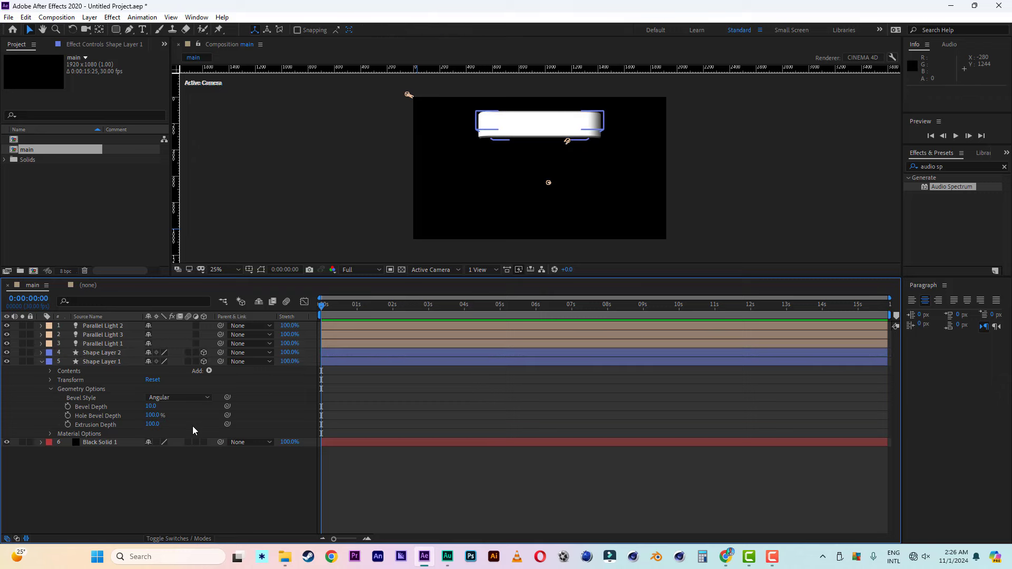
{"action": "left_click", "coordinate": [100, 360]}
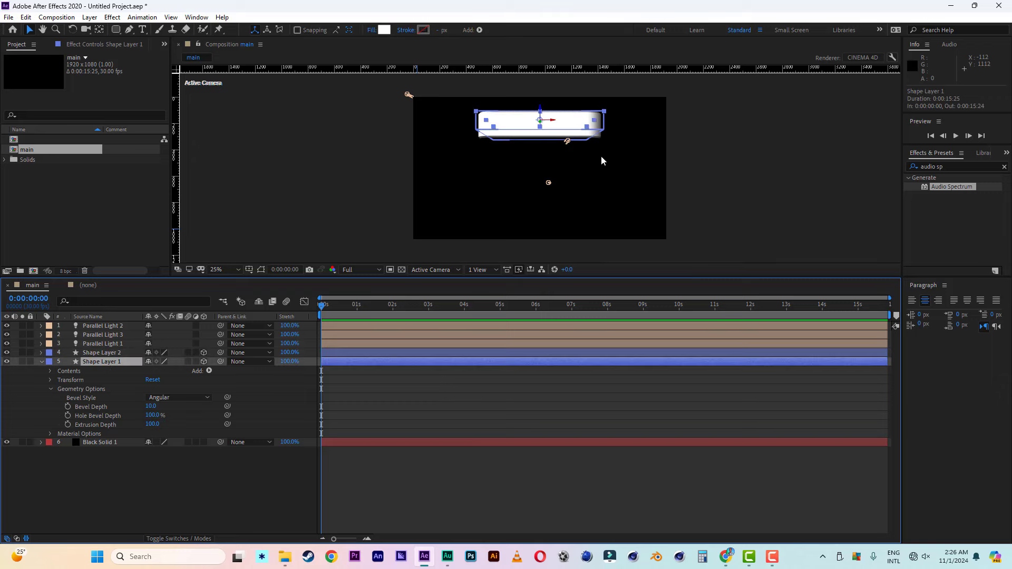
{"action": "left_click_drag", "start_coordinate": [540, 112], "coordinate": [541, 200]}
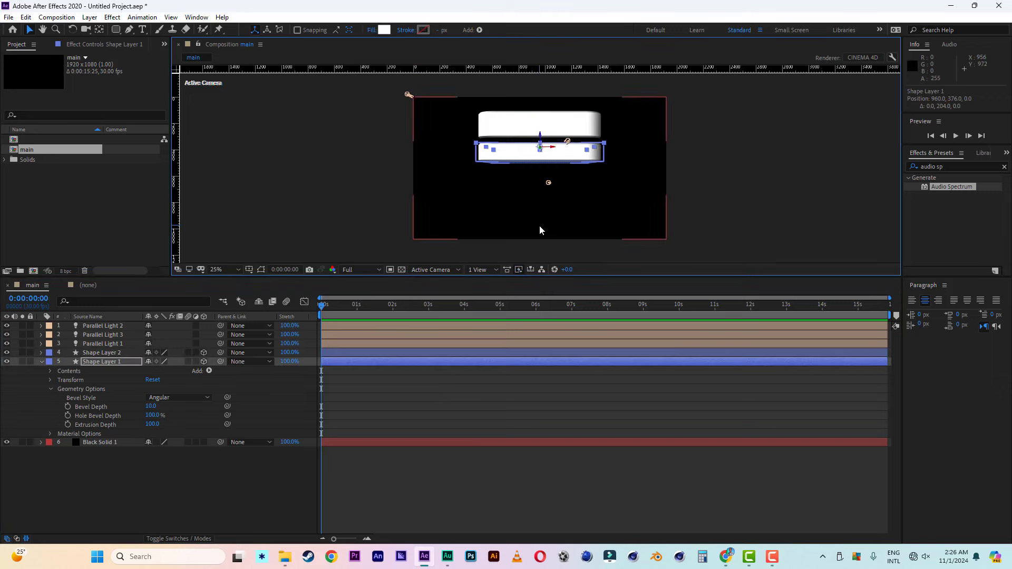
Step: Set Shape Layer 1's stroke color to white FFFFFF and its fill to None
{"action": "left_click", "coordinate": [424, 30]}
{"action": "left_click_drag", "start_coordinate": [726, 334], "coordinate": [694, 310]}
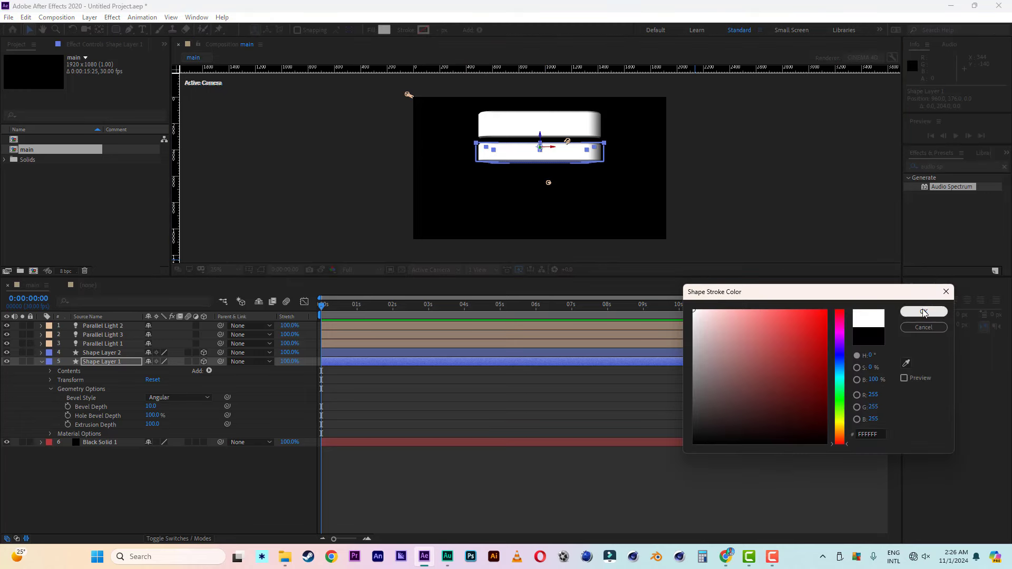
{"action": "left_click", "coordinate": [923, 312]}
{"action": "left_click", "coordinate": [372, 30]}
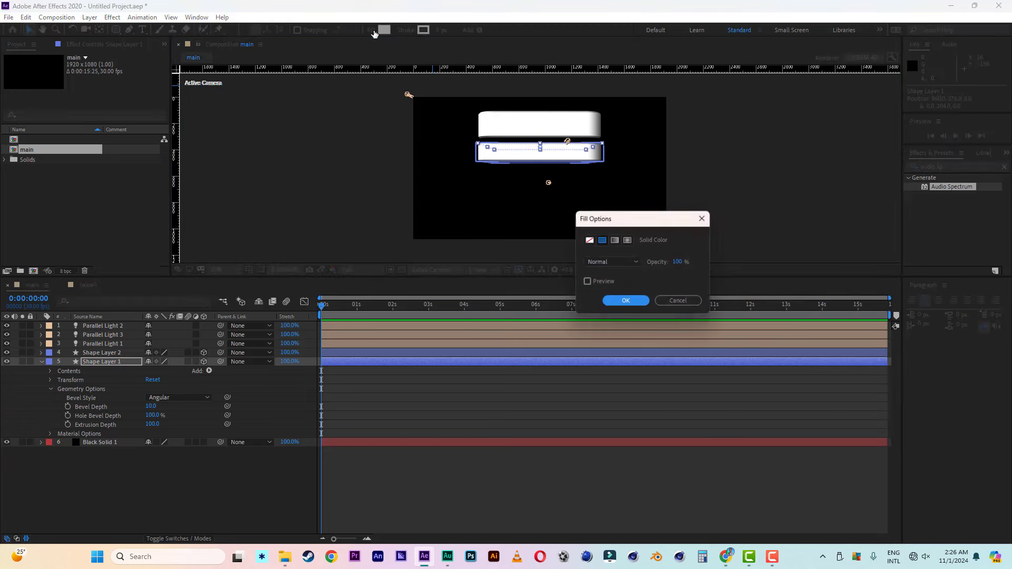
{"action": "left_click", "coordinate": [589, 243]}
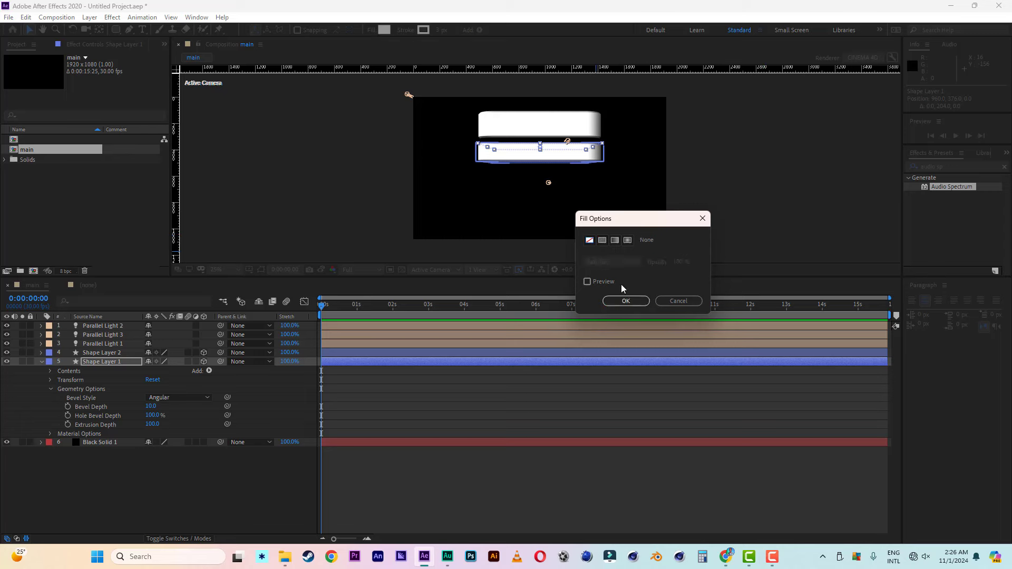
{"action": "left_click", "coordinate": [626, 300]}
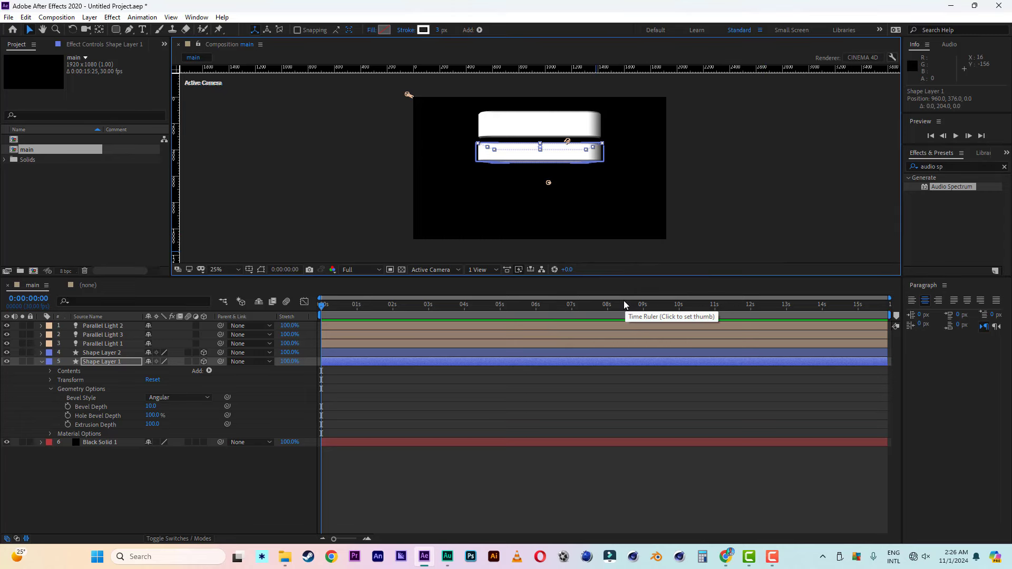
Step: Create a two-node camera named Camera 1 with the 50mm preset
{"action": "right_click", "coordinate": [97, 486]}
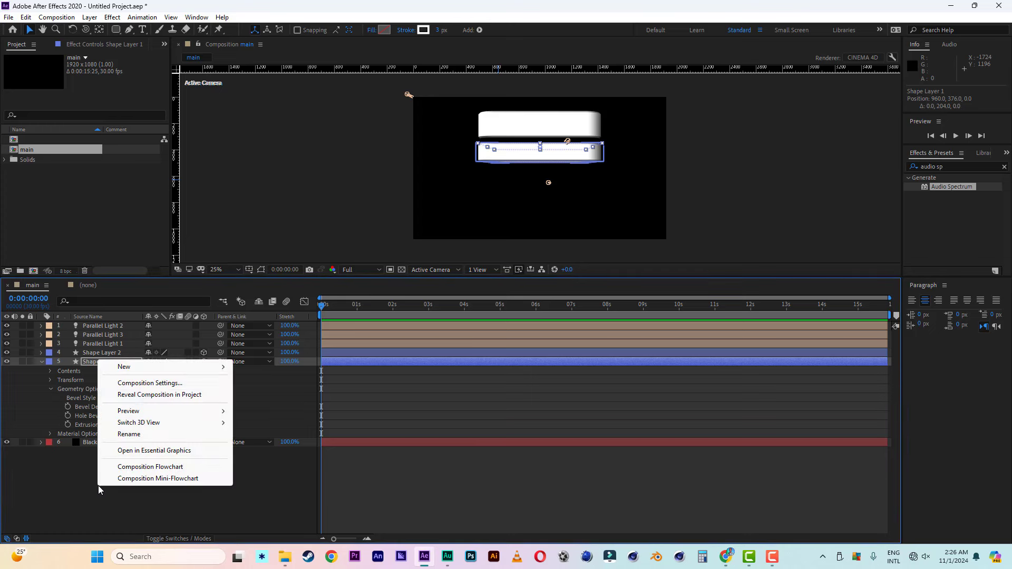
{"action": "mouse_move", "coordinate": [148, 366]}
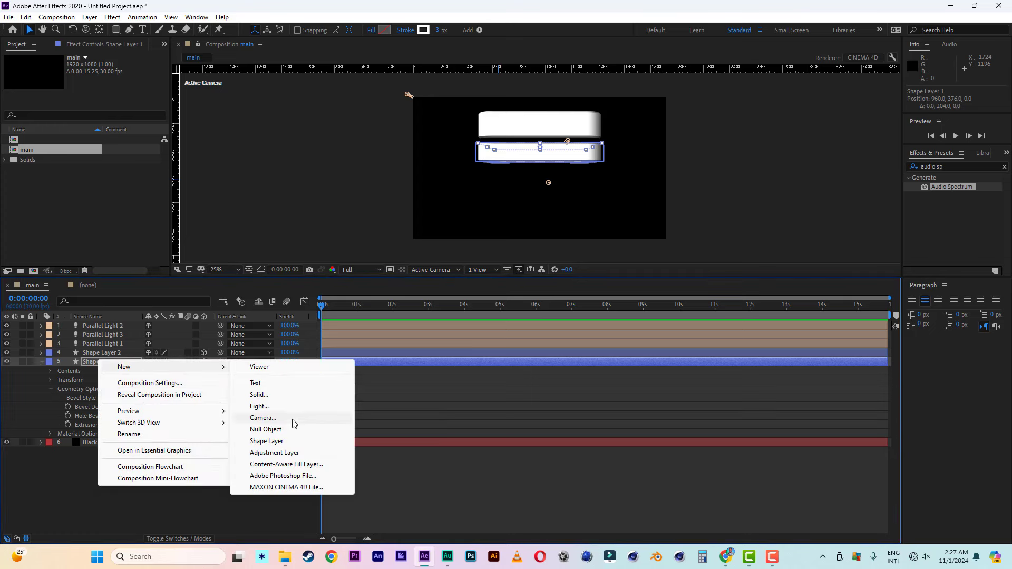
{"action": "left_click", "coordinate": [276, 418]}
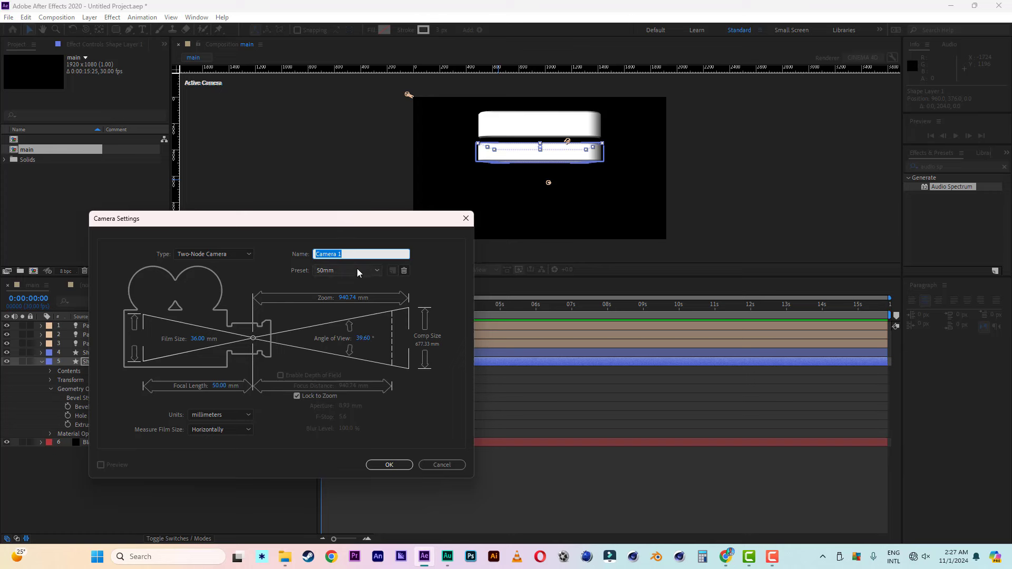
{"action": "left_click", "coordinate": [357, 270]}
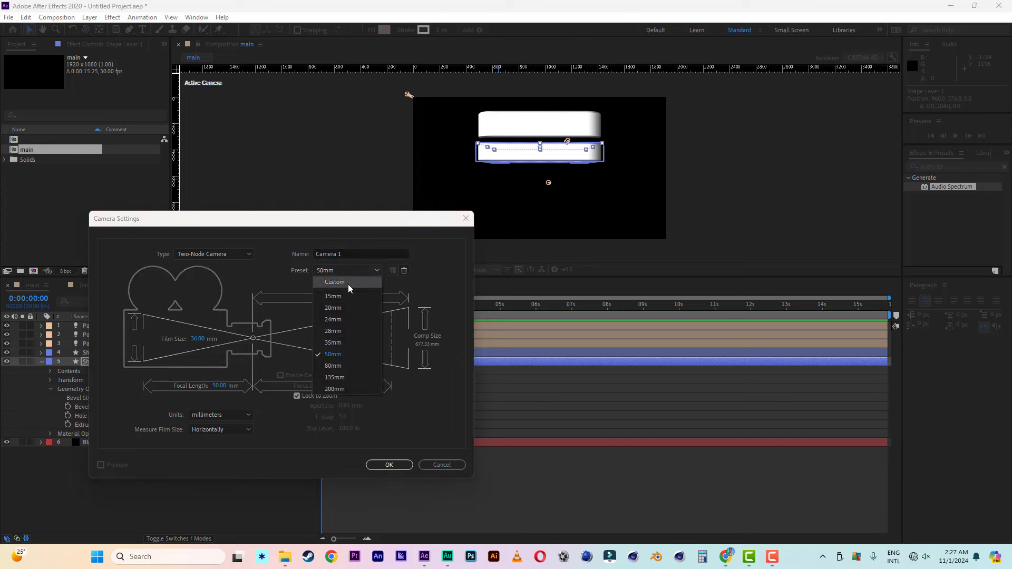
{"action": "left_click", "coordinate": [325, 224]}
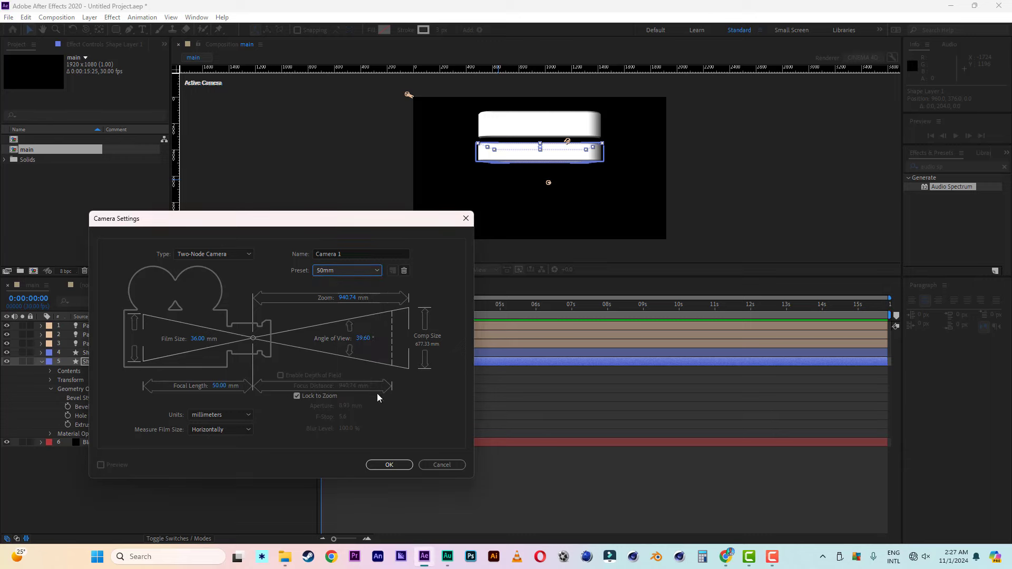
{"action": "left_click", "coordinate": [389, 465]}
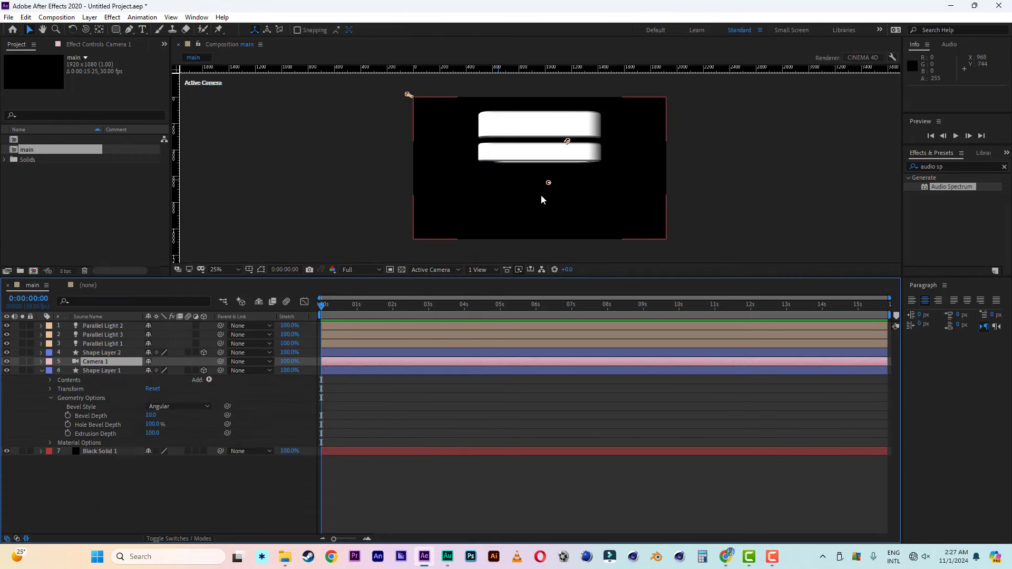
Step: Orbit Camera 1 to about 870, 1230, -2574 to view the shapes from below, and move its layer to the top of the layer stack
{"action": "key", "text": "c"}
{"action": "left_click_drag", "start_coordinate": [567, 141], "coordinate": [573, 87]}
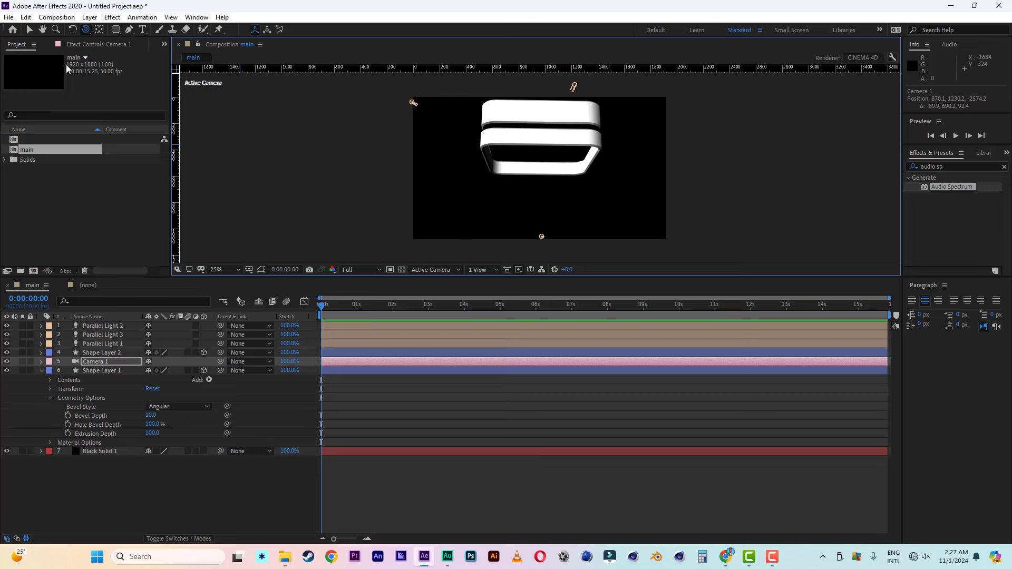
{"action": "left_click", "coordinate": [30, 31]}
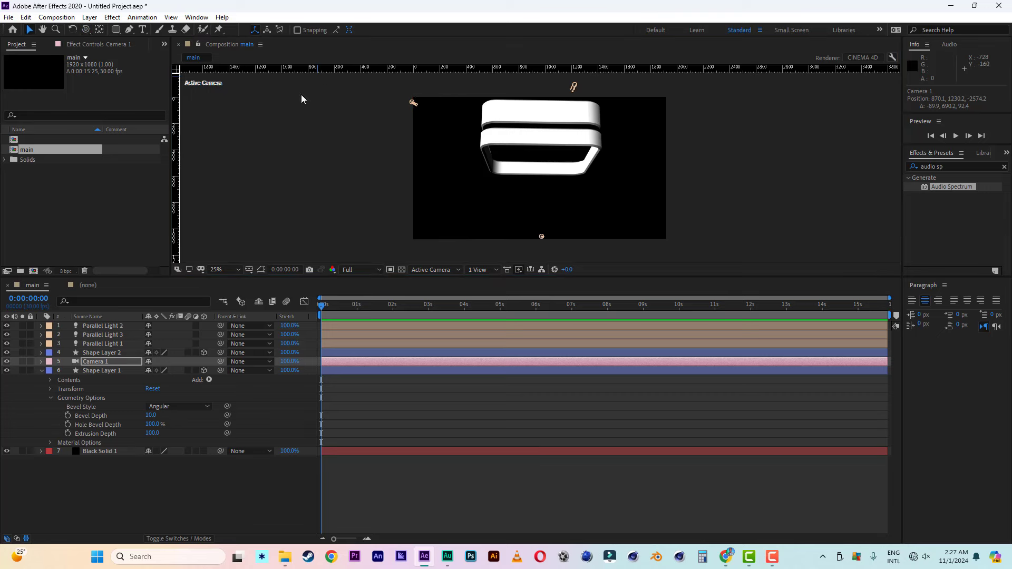
{"action": "left_click_drag", "start_coordinate": [105, 362], "coordinate": [100, 324]}
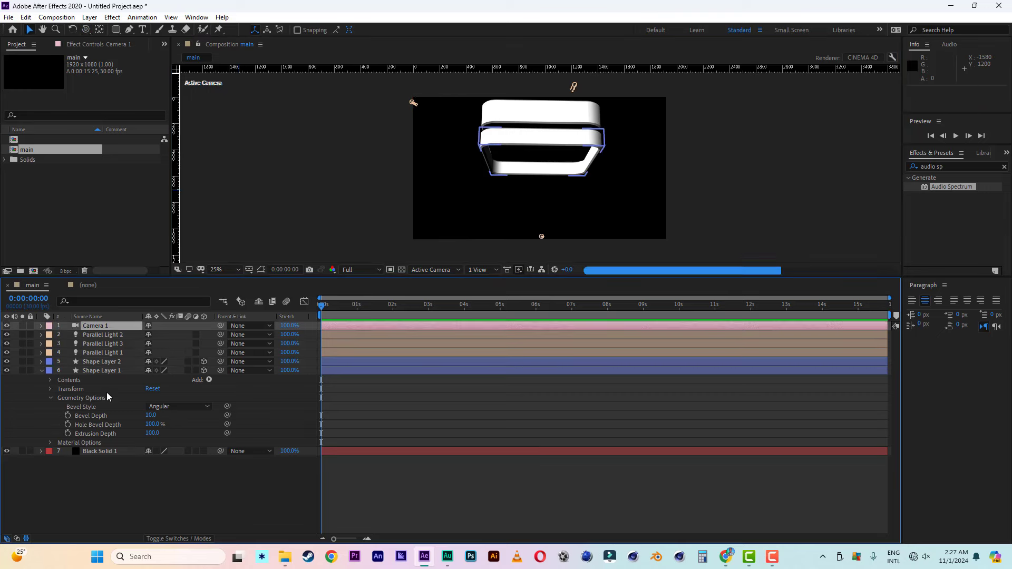
Step: Set Shape Layer 1's stroke width to 10 px
{"action": "left_click", "coordinate": [109, 371]}
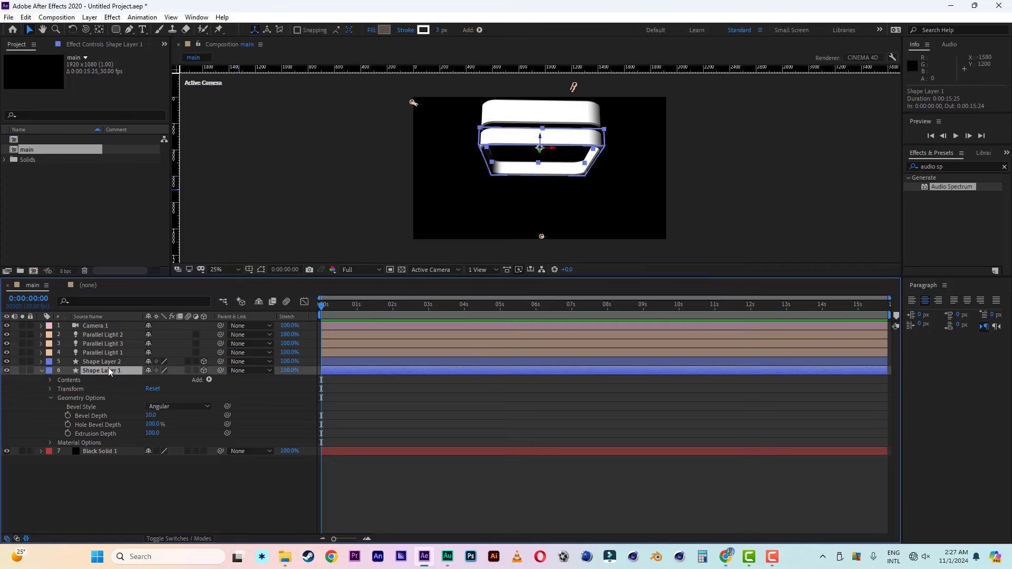
{"action": "left_click", "coordinate": [437, 30]}
{"action": "type", "text": "10"}
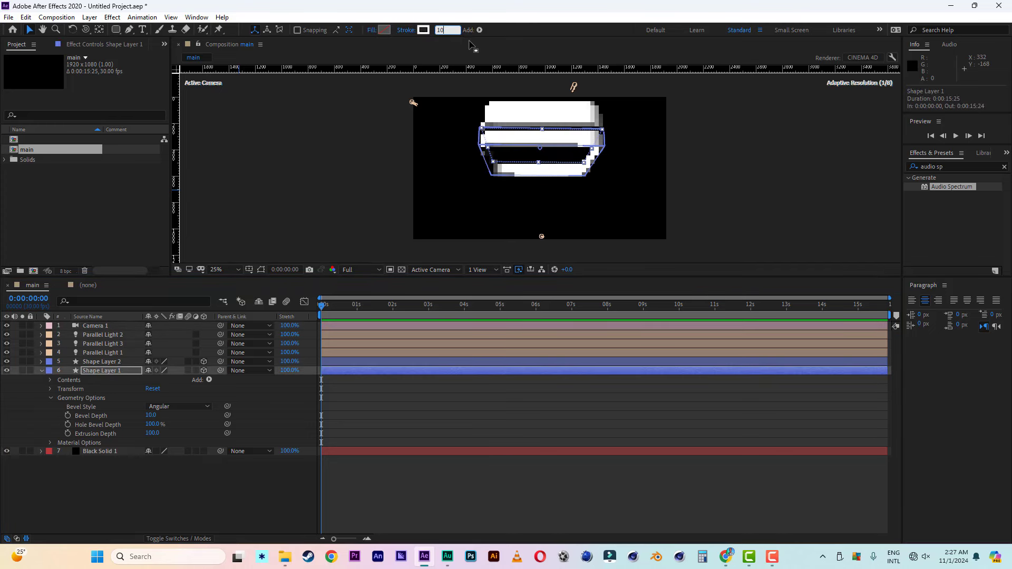
{"action": "key", "text": "Return"}
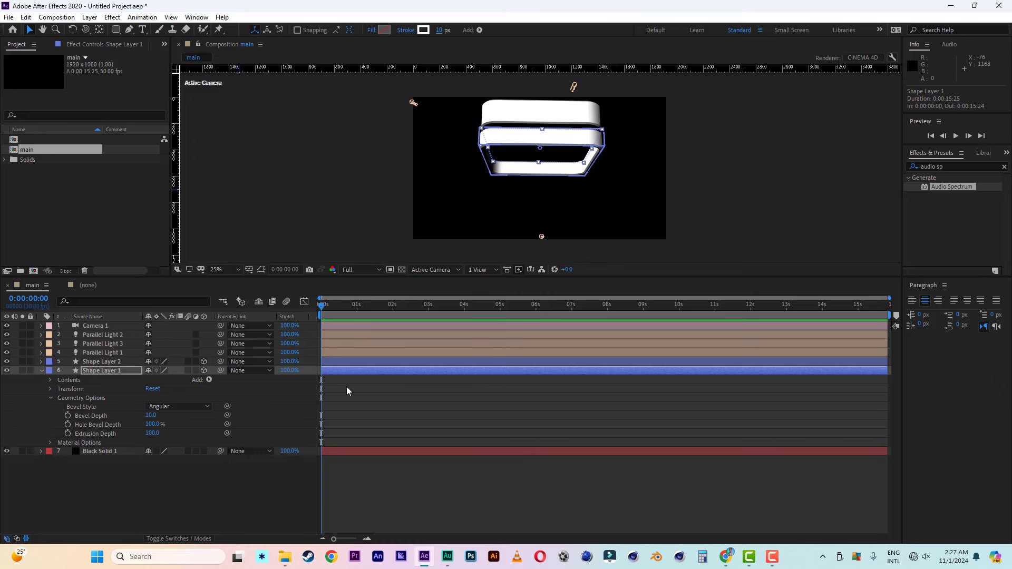
Step: Reset Camera 1's transform and collapse Shape Layer 1's properties
{"action": "left_click", "coordinate": [42, 326]}
{"action": "left_click", "coordinate": [153, 335]}
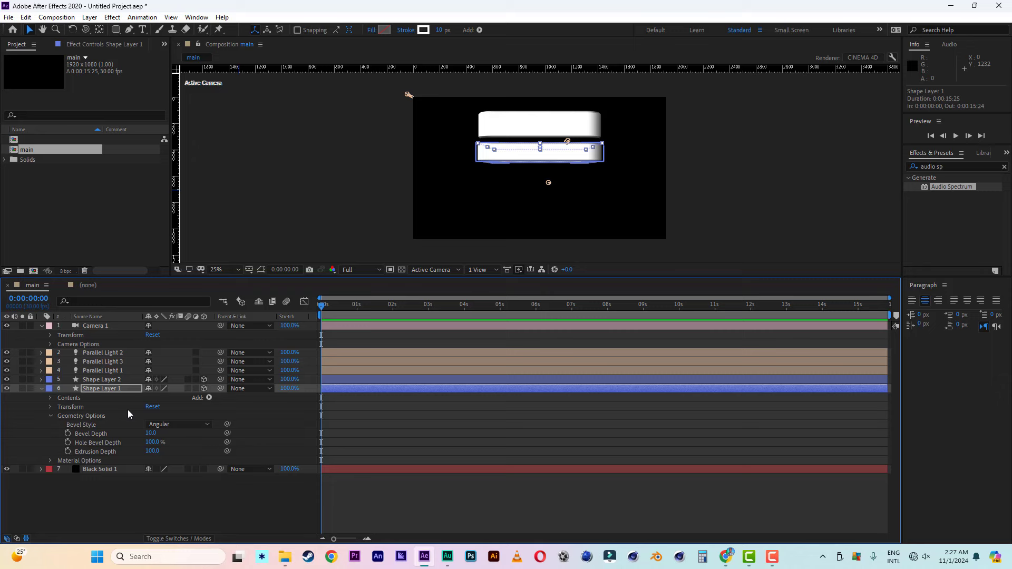
{"action": "left_click", "coordinate": [41, 388]}
Step: Duplicate the stroked Shape Layer 1 and lower the copy beneath it to about 960, 544, 0
{"action": "left_click", "coordinate": [100, 388]}
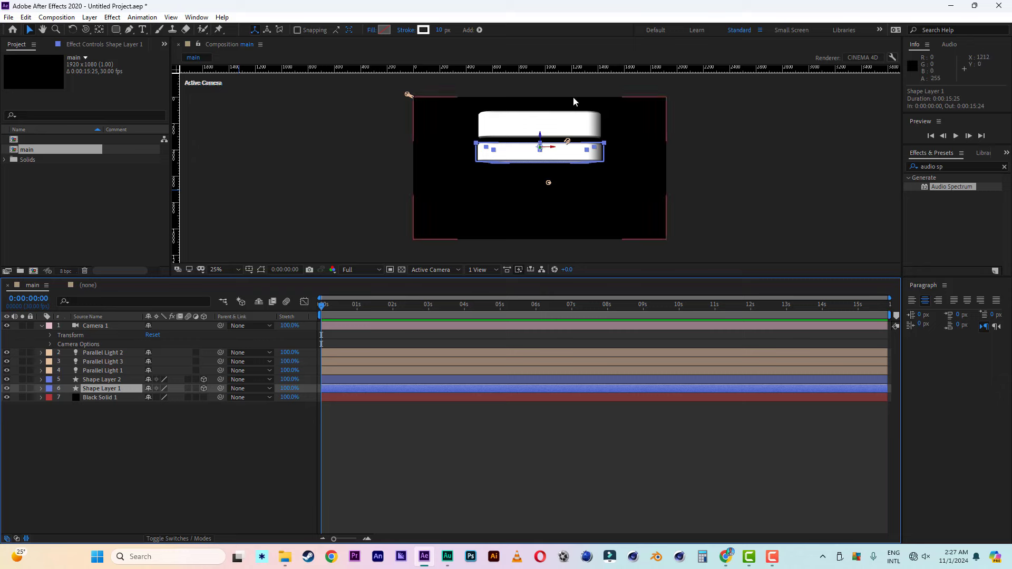
{"action": "key", "text": "ctrl+d"}
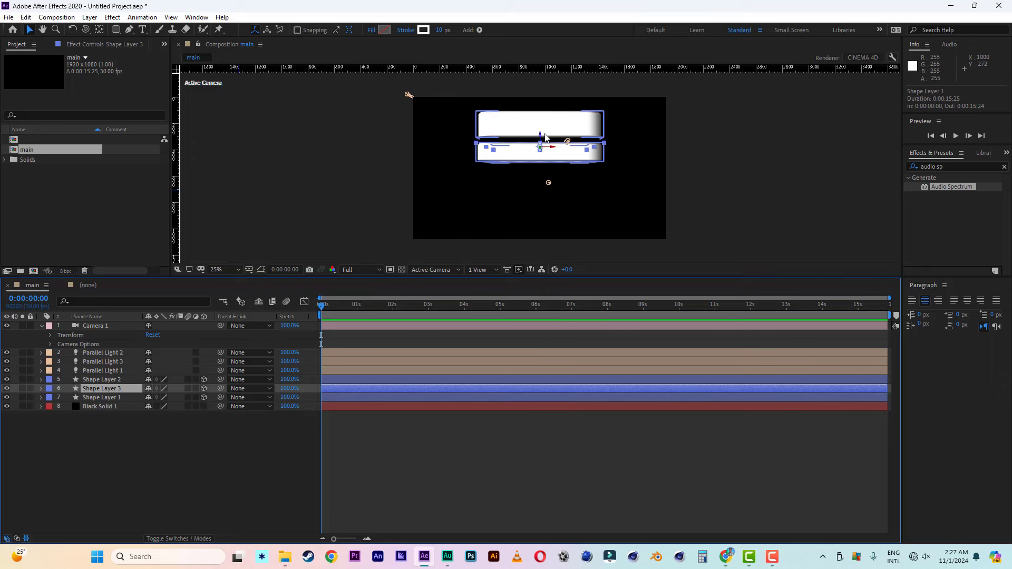
{"action": "left_click_drag", "start_coordinate": [540, 136], "coordinate": [540, 159]}
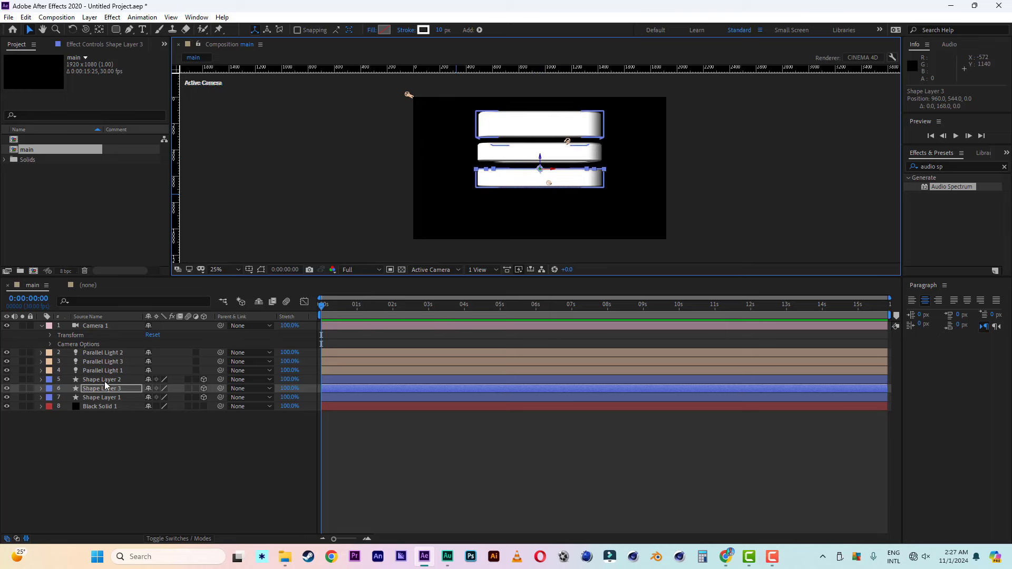
Step: Duplicate Shape Layers 1 and 3 and place the copies just above Black Solid 1, lowered beneath the stack with Shape Layer 4 at about 960, 696, 0
{"action": "left_click", "coordinate": [107, 398], "text": "ctrl"}
{"action": "key", "text": "ctrl+d"}
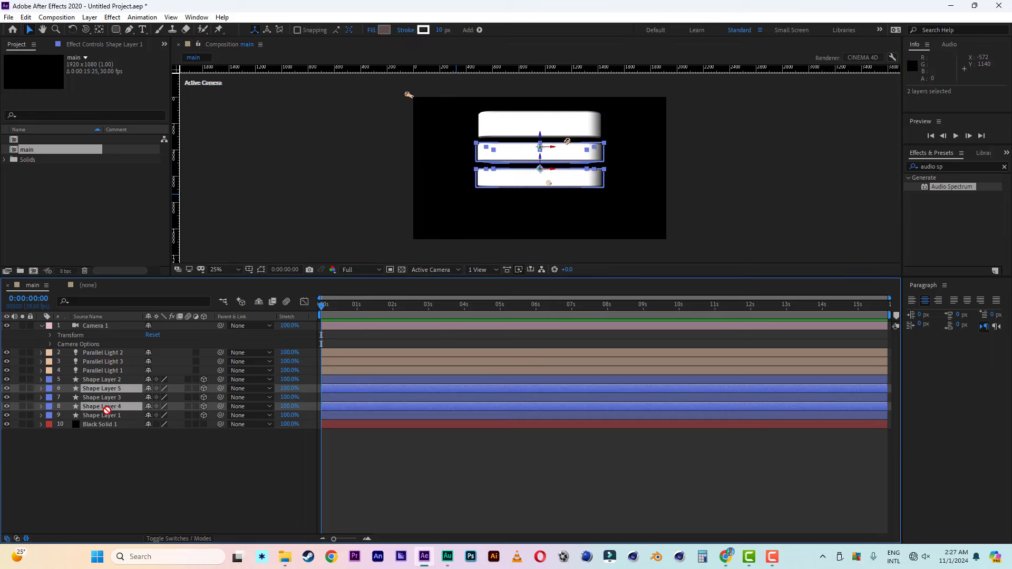
{"action": "left_click_drag", "start_coordinate": [108, 410], "coordinate": [108, 421]}
{"action": "left_click_drag", "start_coordinate": [540, 138], "coordinate": [534, 179]}
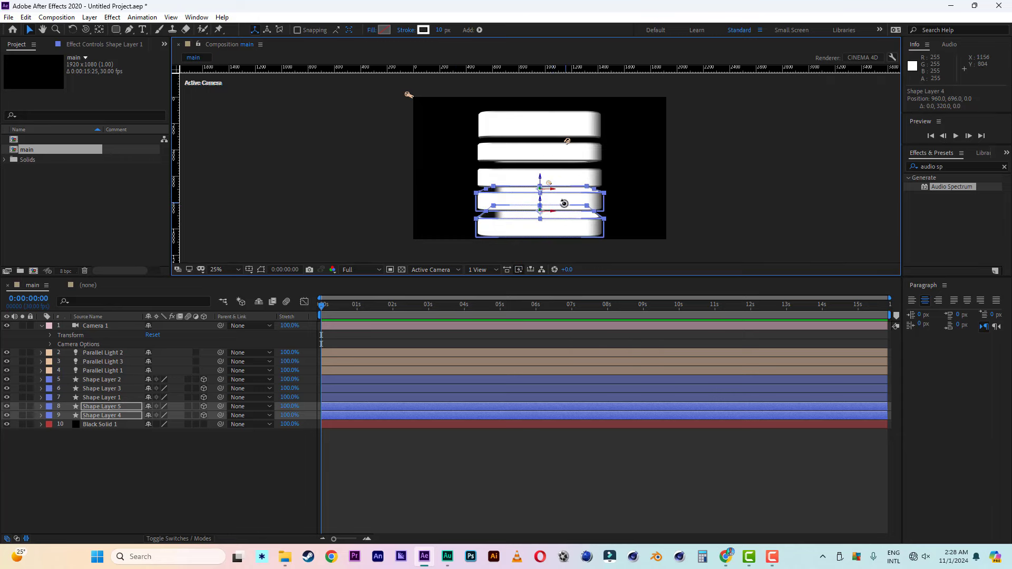
Step: Dolly Camera 1 back and track it down to about 950, 722, -3363 to frame the stack with room below
{"action": "key", "text": "c"}
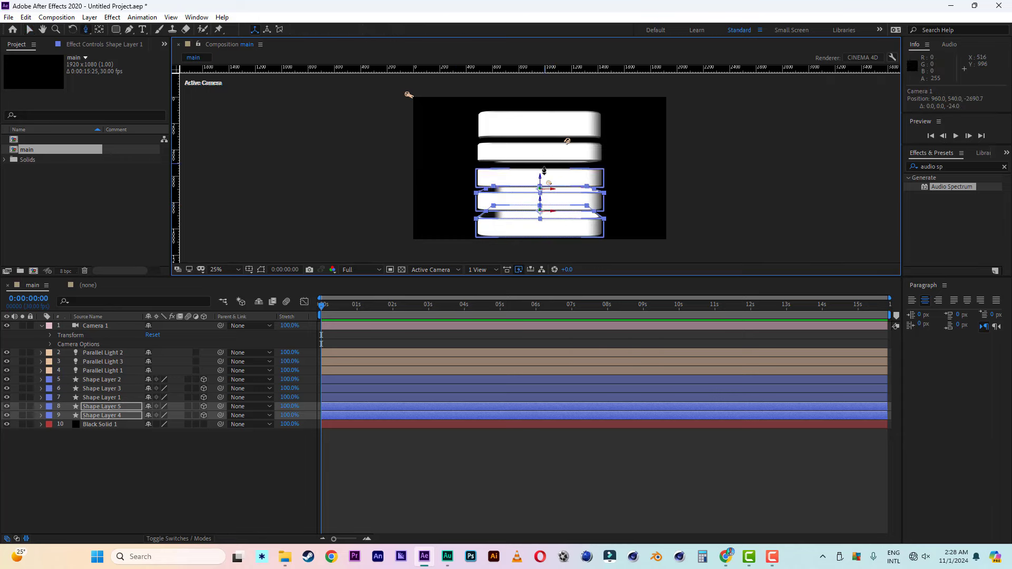
{"action": "left_click_drag", "start_coordinate": [407, 95], "coordinate": [435, 109]}
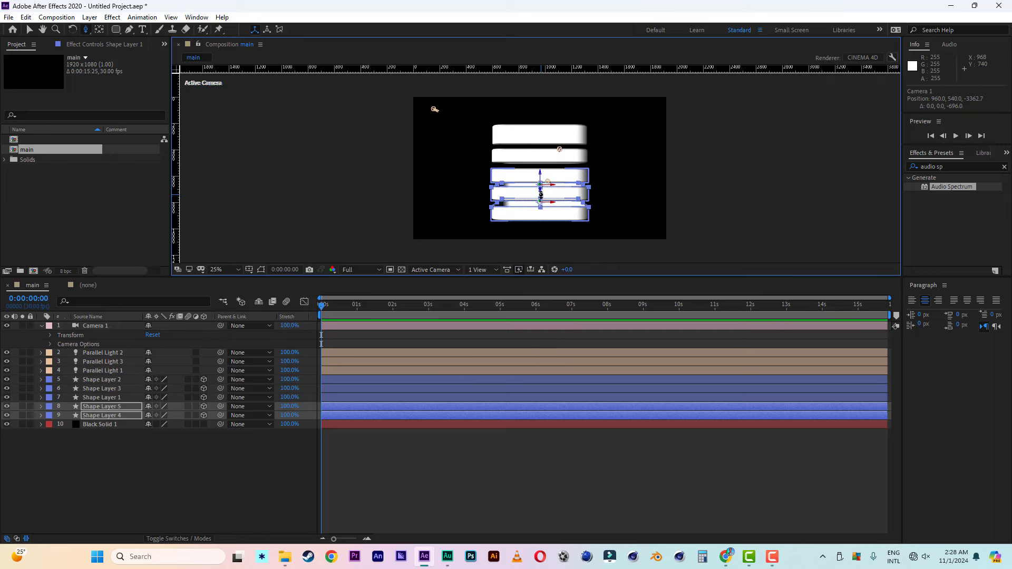
{"action": "key", "text": "c"}
{"action": "left_click_drag", "start_coordinate": [434, 108], "coordinate": [436, 91]}
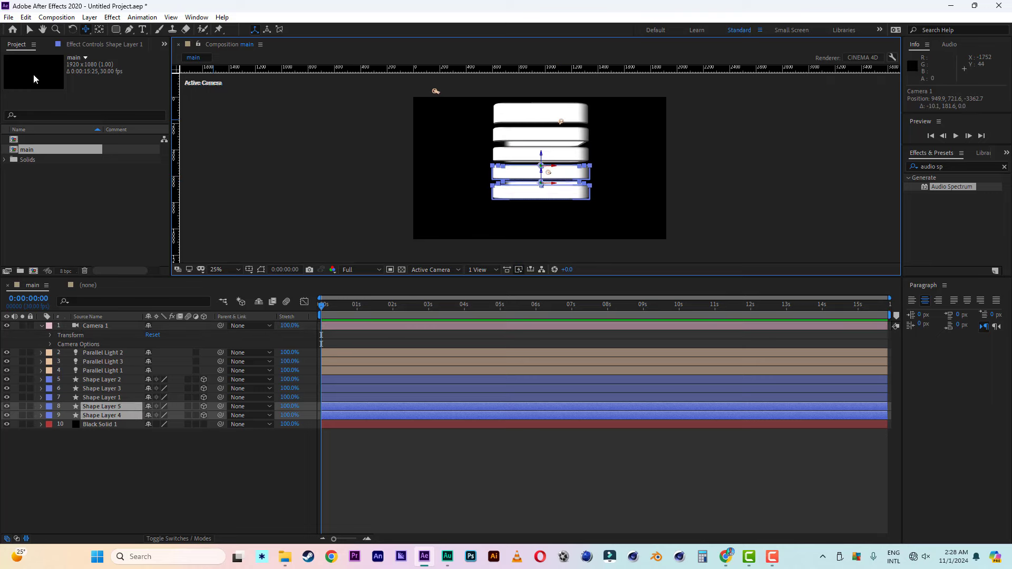
{"action": "left_click", "coordinate": [30, 30]}
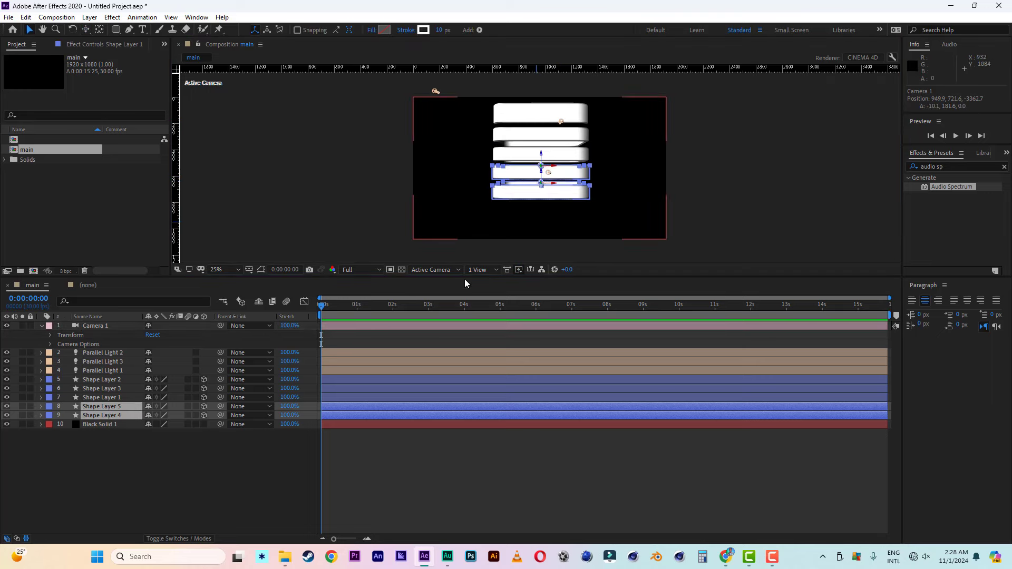
Step: Duplicate Shape Layers 5 and 4 and lower both copies beneath the rest of the stack
{"action": "left_click", "coordinate": [104, 397]}
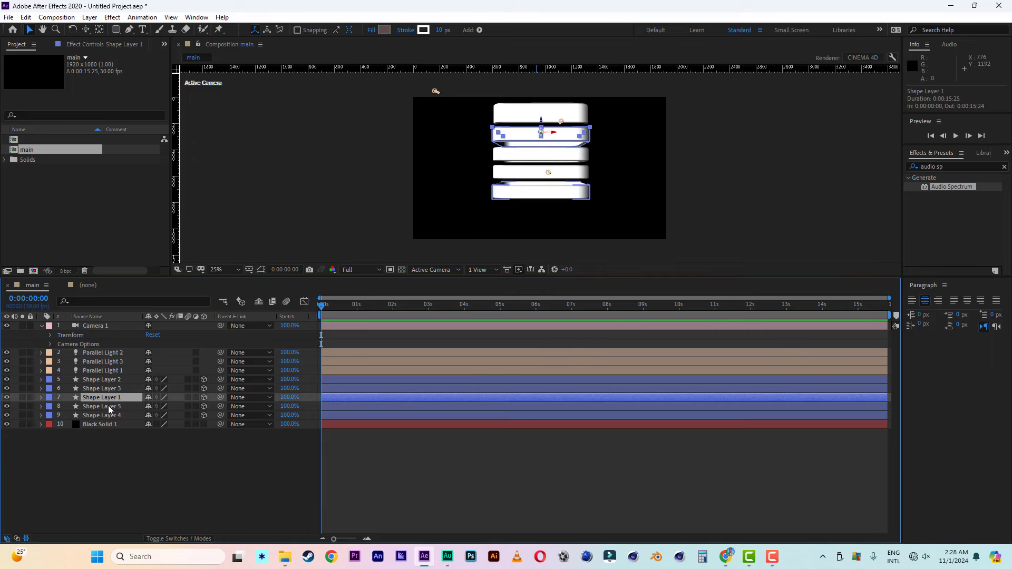
{"action": "left_click", "coordinate": [109, 407]}
{"action": "left_click", "coordinate": [106, 415], "text": "shift"}
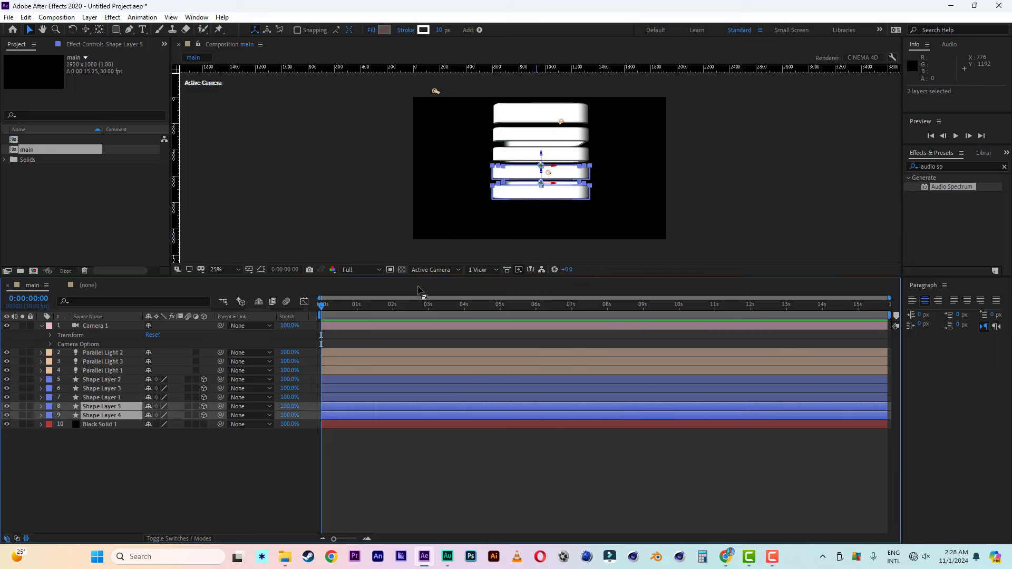
{"action": "key", "text": "ctrl+d"}
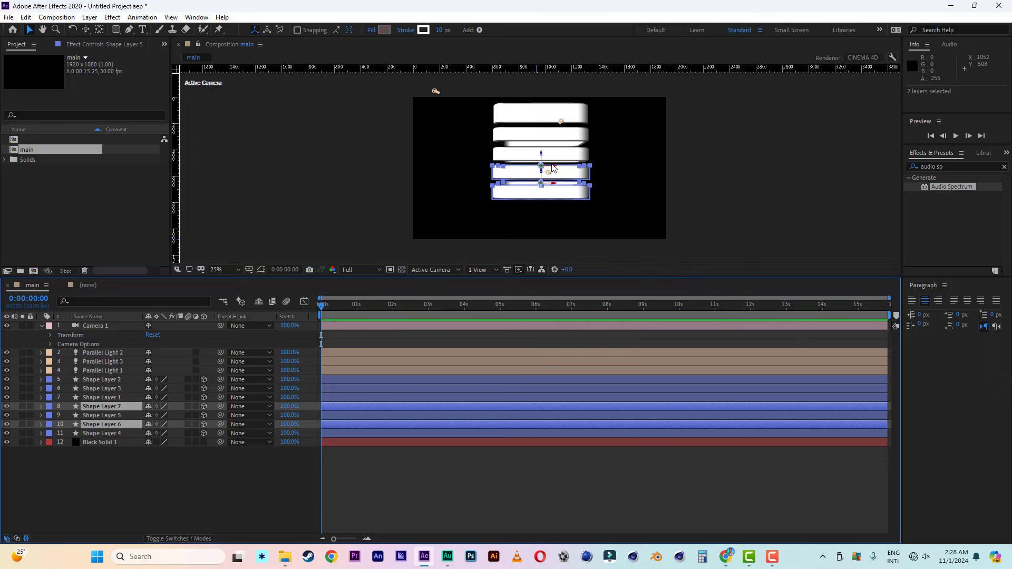
{"action": "left_click_drag", "start_coordinate": [541, 153], "coordinate": [540, 201]}
Step: Delete Shape Layer 7, the lowest ring of the stack
{"action": "left_click", "coordinate": [96, 443]}
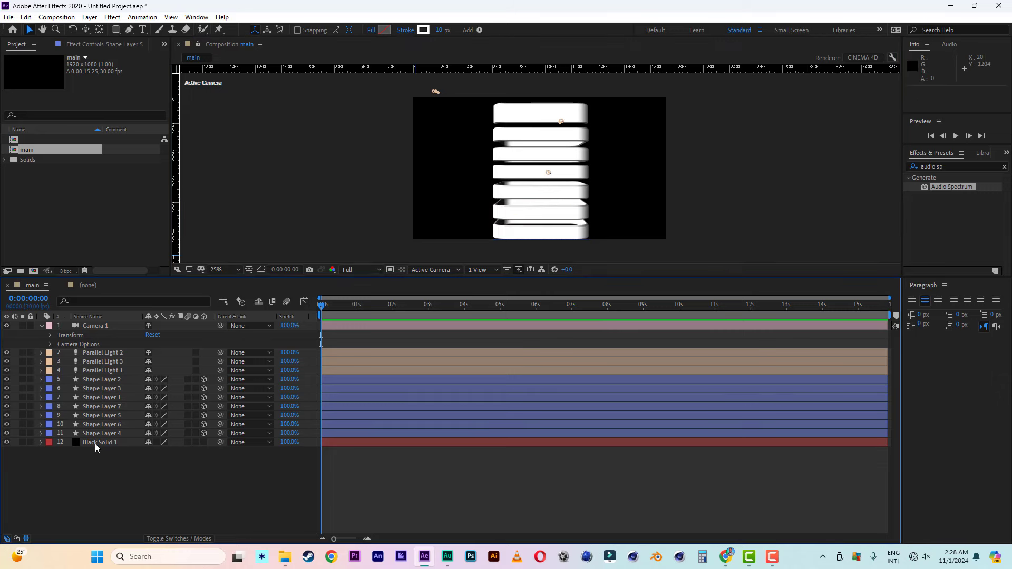
{"action": "left_click", "coordinate": [107, 425]}
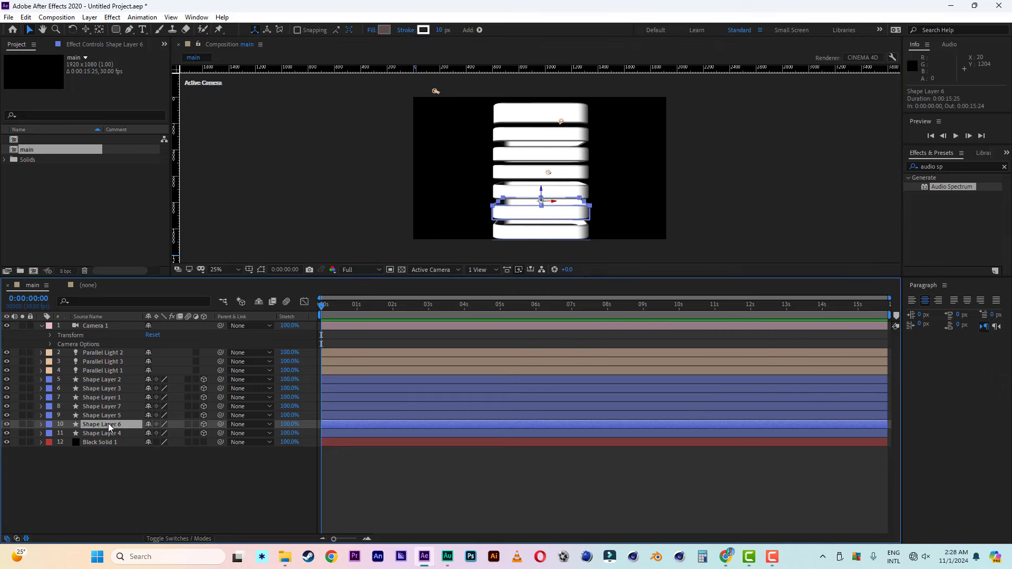
{"action": "left_click", "coordinate": [111, 408]}
{"action": "key", "text": "Delete"}
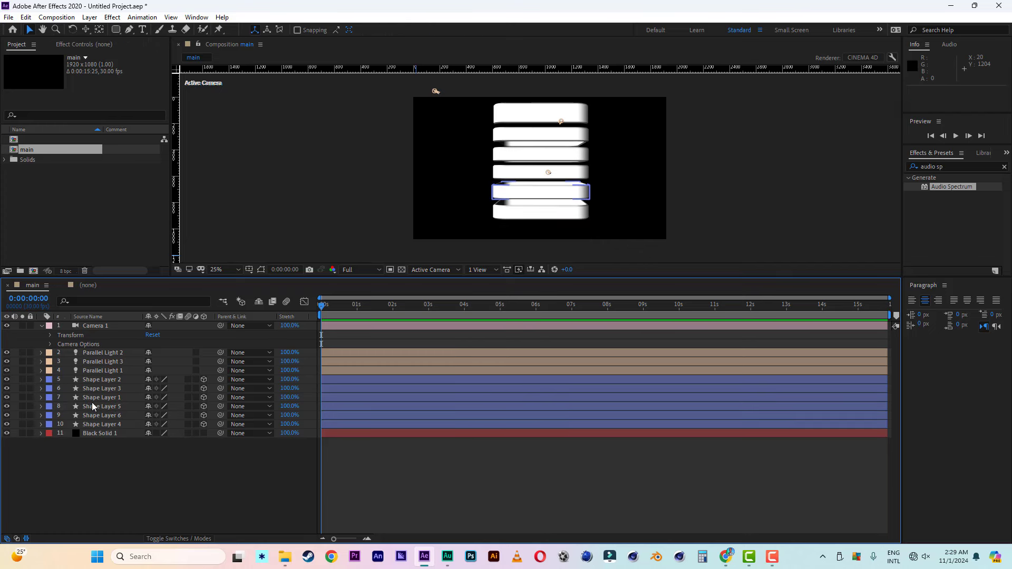
Step: Duplicate the filled Shape Layer 2 and lower the copy to the bottom of the stack at about 960, 1176, 0
{"action": "left_click", "coordinate": [106, 379]}
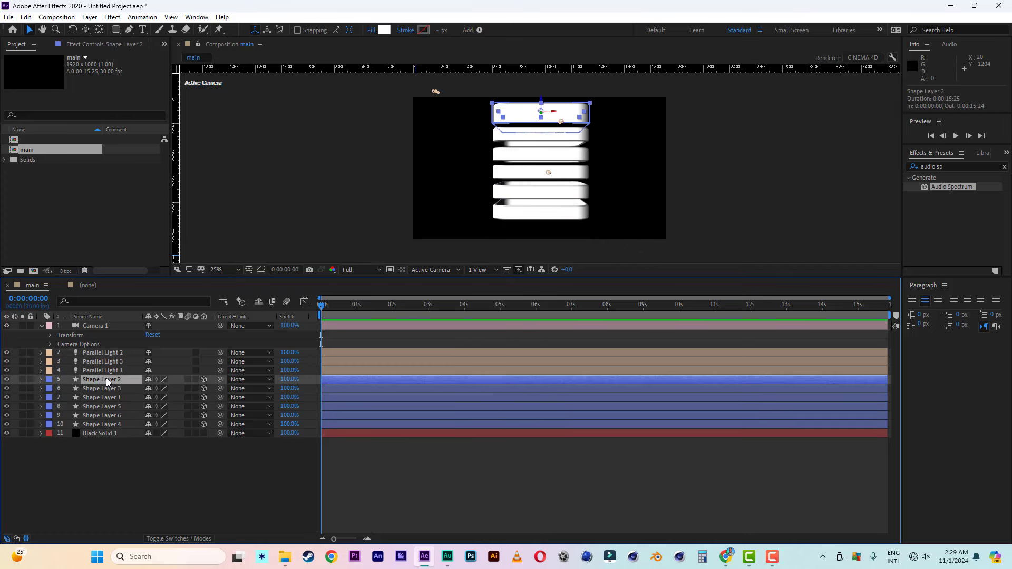
{"action": "key", "text": "ctrl+d"}
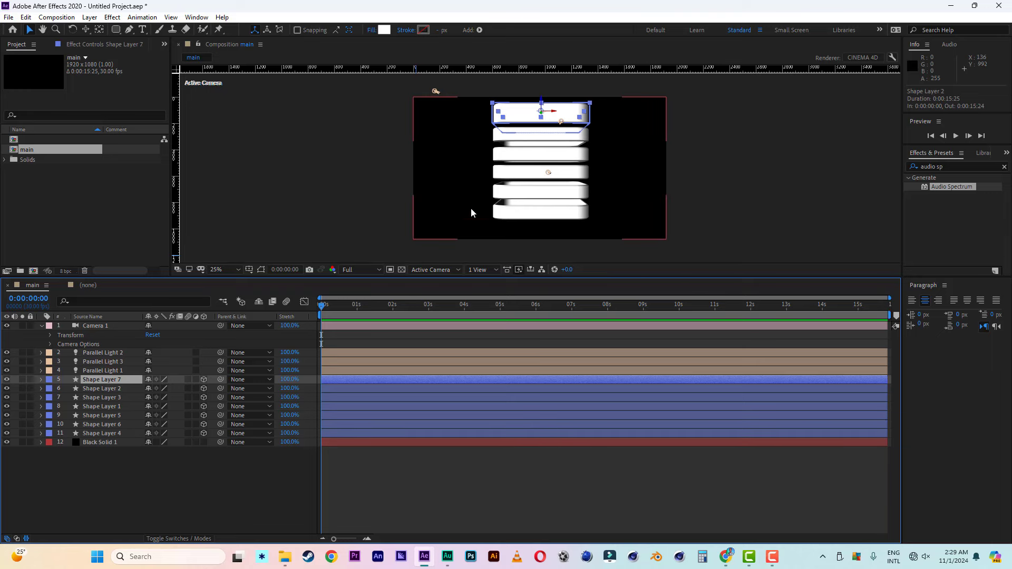
{"action": "left_click_drag", "start_coordinate": [541, 101], "coordinate": [496, 295]}
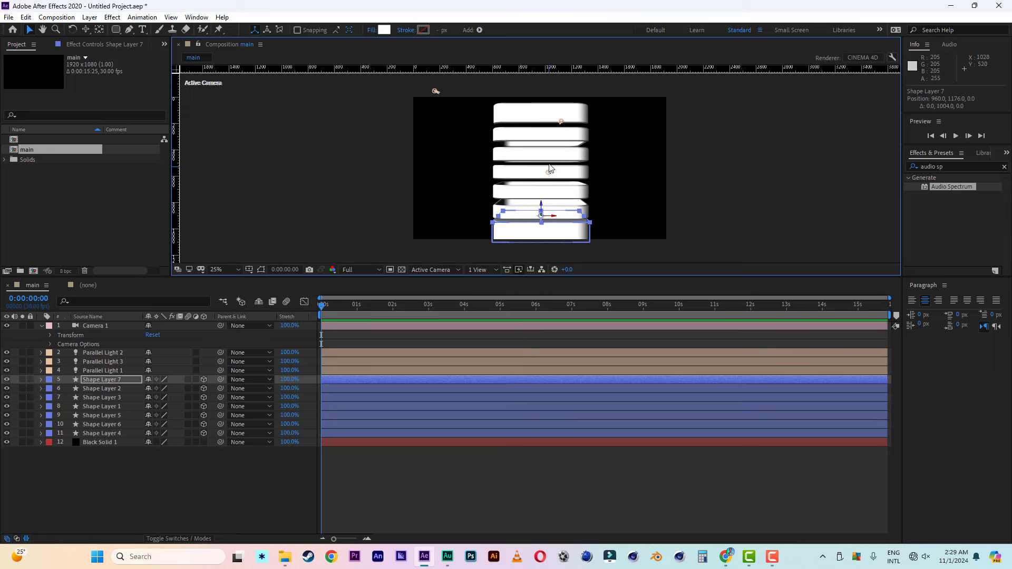
Step: Move Camera 1 back to about 944, 821, -3675 to frame the whole stack
{"action": "key", "text": "c"}
{"action": "mouse_move", "coordinate": [534, 143]}
{"action": "left_mouse_down"}
{"action": "mouse_move", "coordinate": [536, 161]}
{"action": "mouse_move", "coordinate": [539, 152]}
{"action": "left_mouse_up"}
{"action": "key", "text": "c"}
{"action": "left_click", "coordinate": [28, 30]}
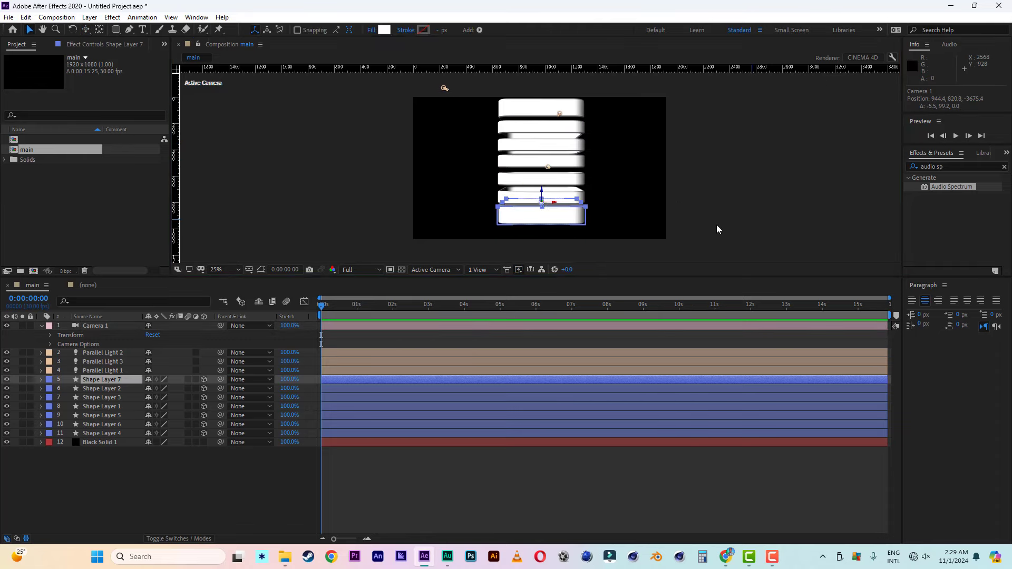
Step: Lower Shape Layer 7, the bottom block of the stack, to 960, 1196, 0
{"action": "left_click", "coordinate": [211, 489]}
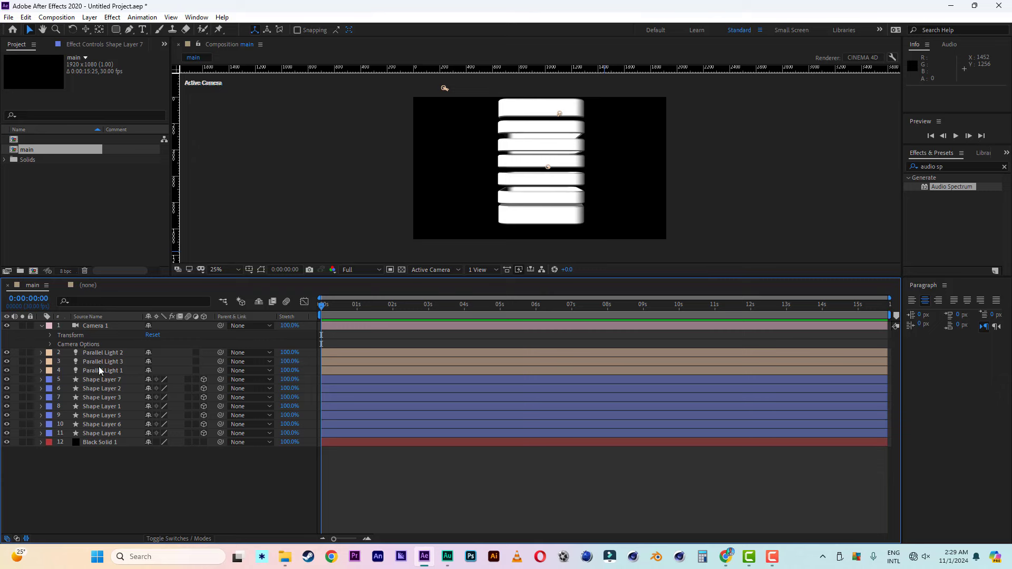
{"action": "left_click", "coordinate": [95, 380]}
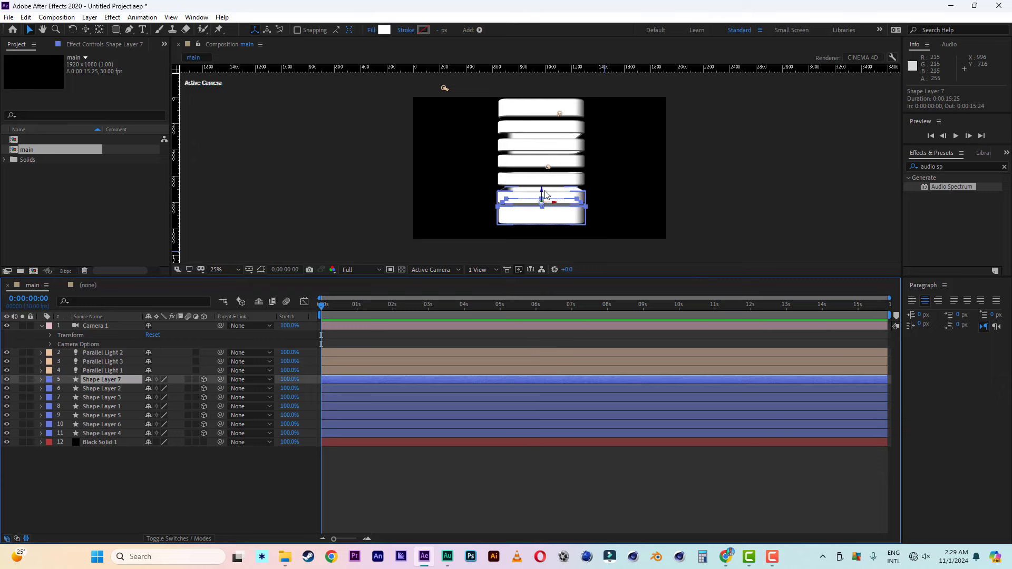
{"action": "left_click_drag", "start_coordinate": [542, 193], "coordinate": [542, 200]}
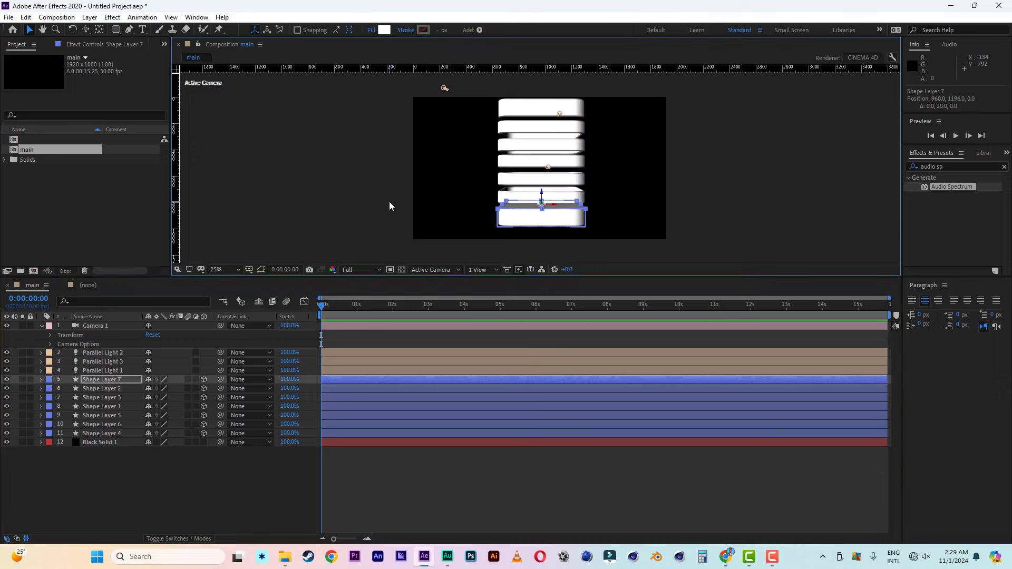
{"action": "left_click", "coordinate": [389, 201]}
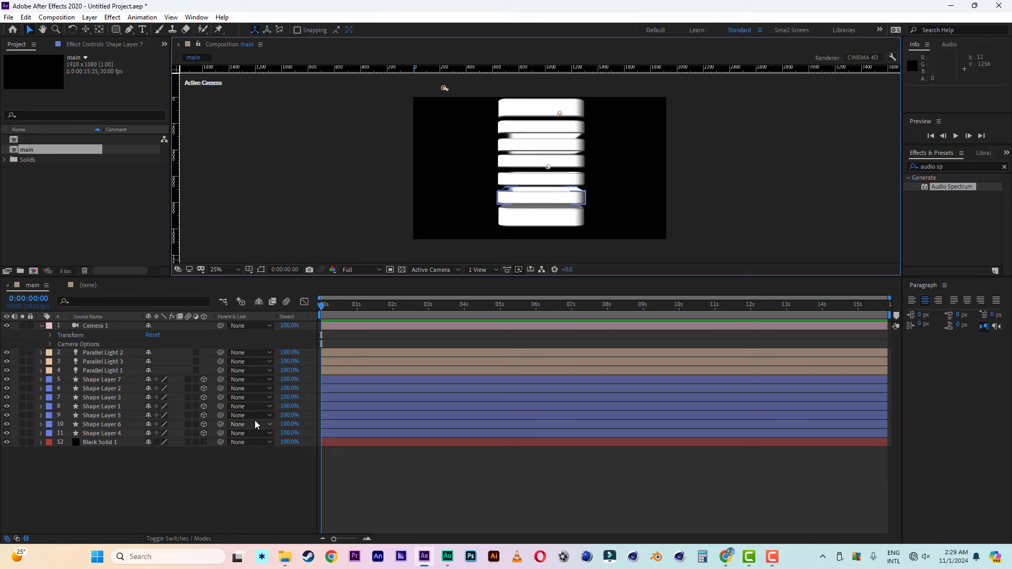
Step: Duplicate the top block, Shape Layer 2, and change the copy's fill color from white to bright blue
{"action": "left_click", "coordinate": [102, 389]}
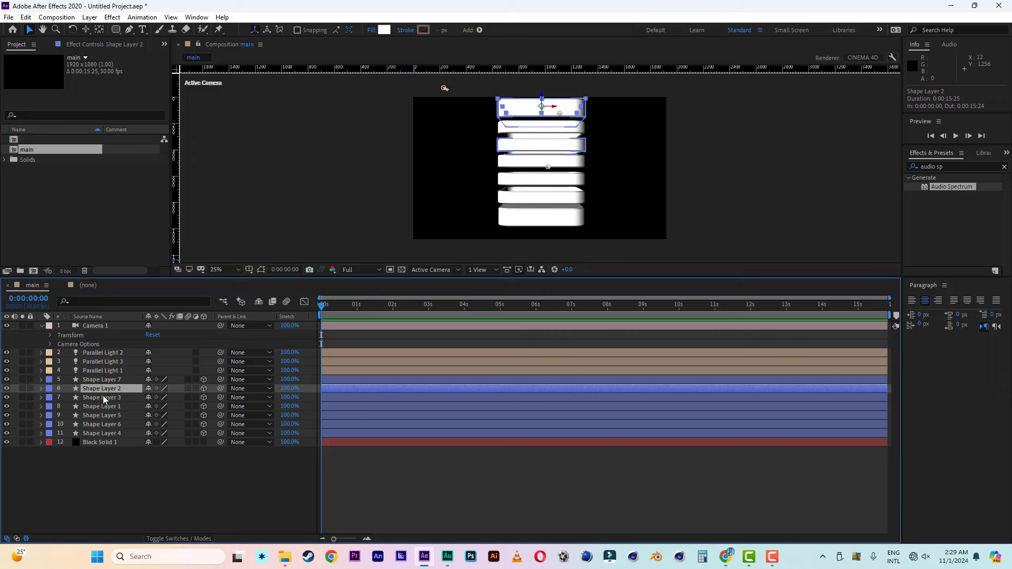
{"action": "key", "text": "ctrl+d"}
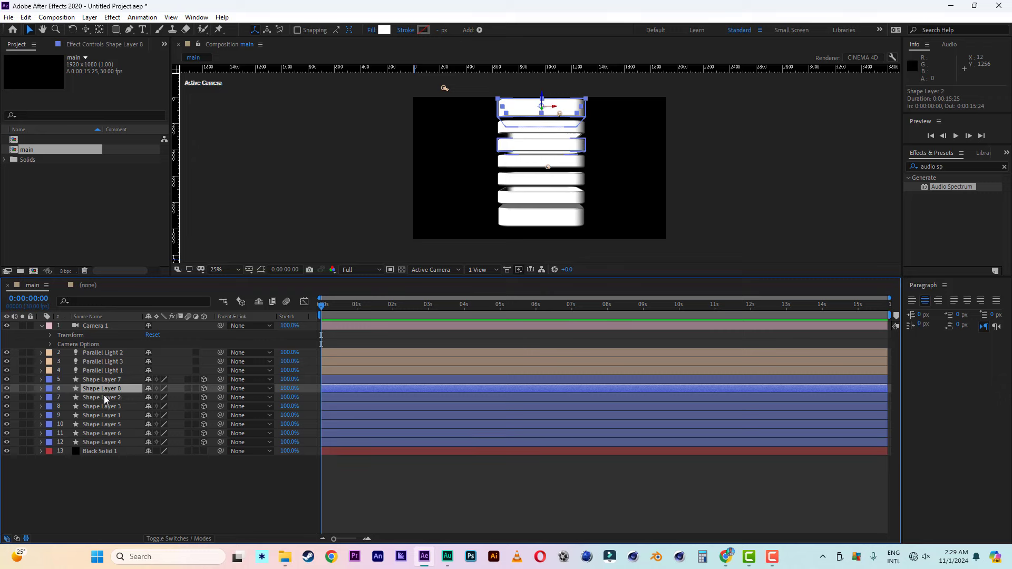
{"action": "left_click", "coordinate": [382, 31]}
{"action": "left_click", "coordinate": [839, 369]}
{"action": "left_click_drag", "start_coordinate": [814, 322], "coordinate": [842, 289]}
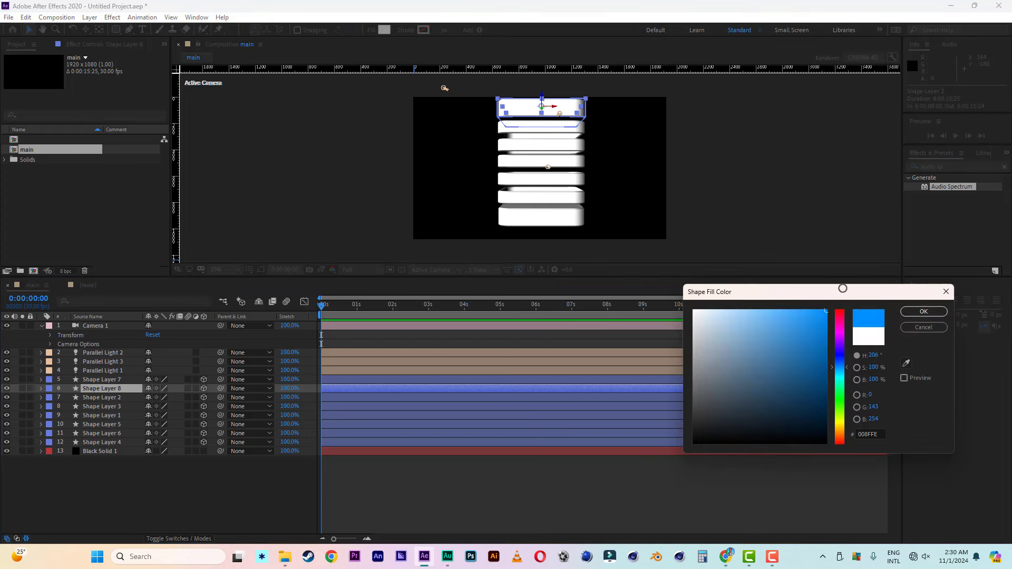
{"action": "left_click", "coordinate": [838, 365]}
{"action": "left_click", "coordinate": [923, 311]}
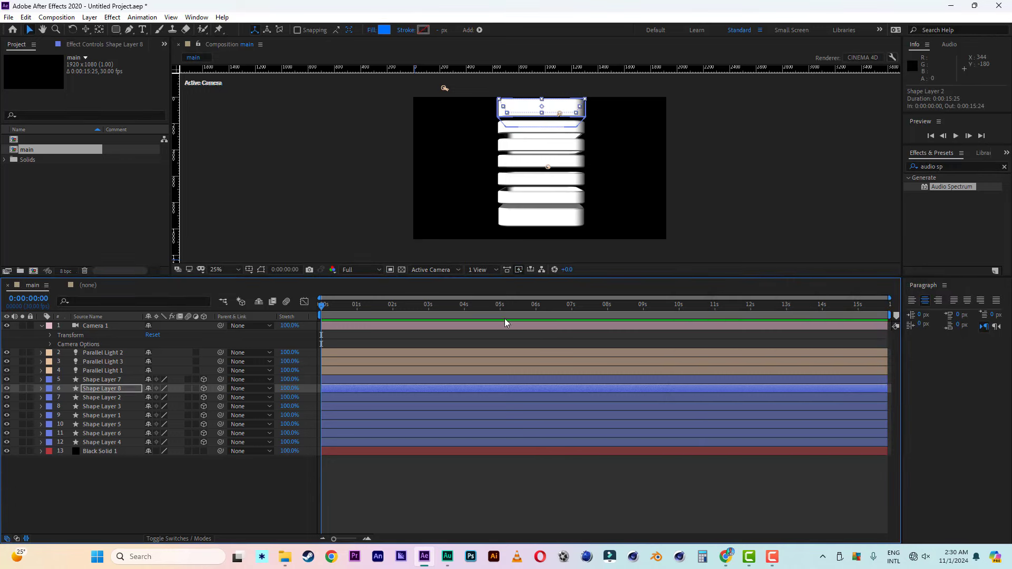
Step: Set the extrusion depth of the blue Shape Layer 8 to 1000 so it runs down through the stack
{"action": "left_click", "coordinate": [42, 389]}
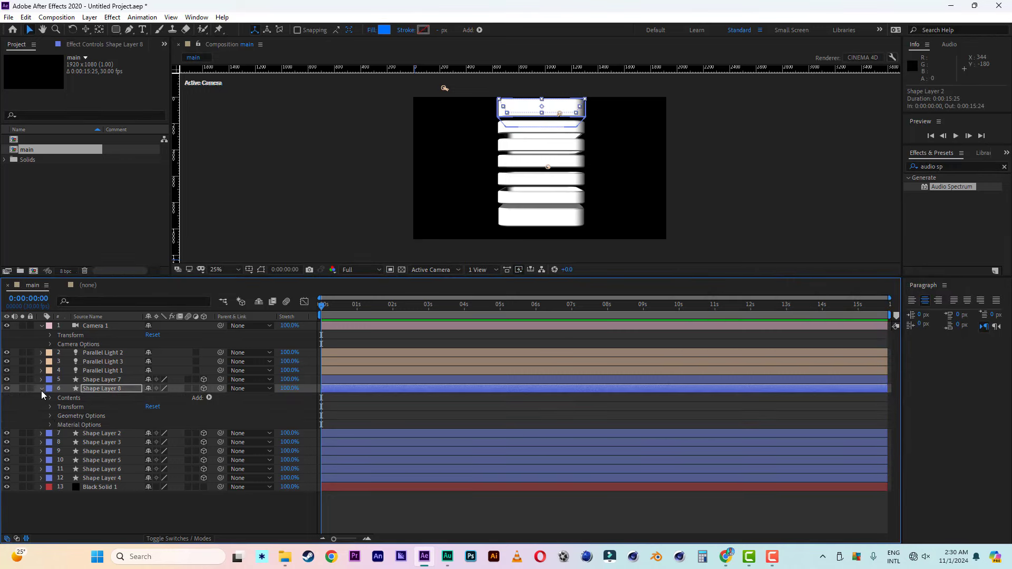
{"action": "left_click", "coordinate": [49, 417]}
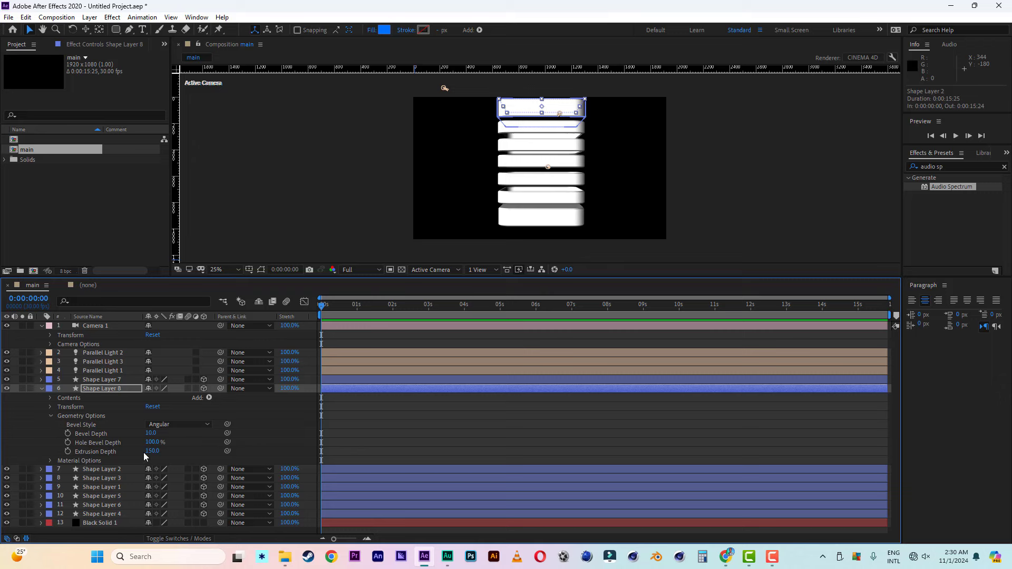
{"action": "left_click_drag", "start_coordinate": [155, 454], "coordinate": [616, 454]}
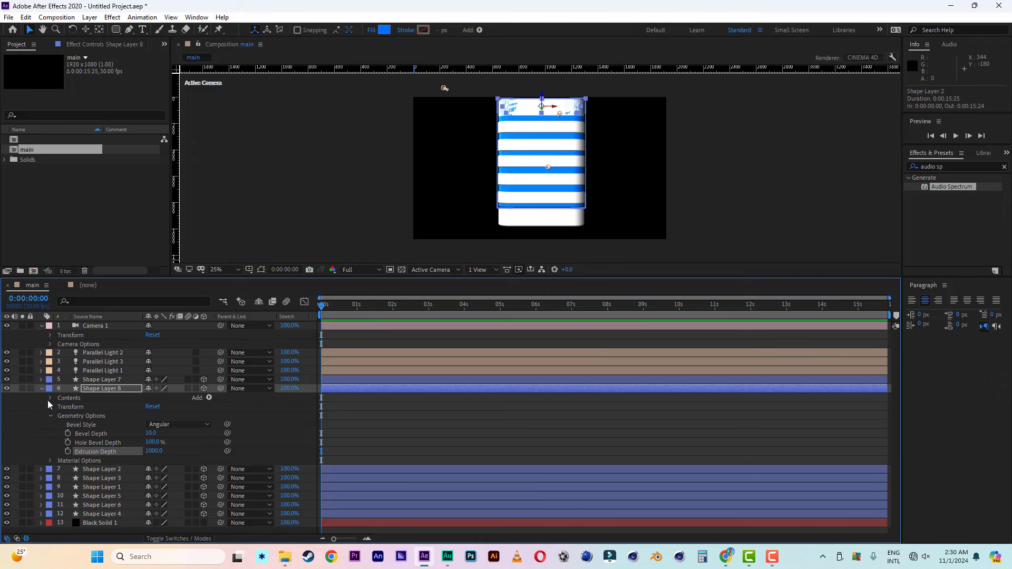
Step: Set the rectangle size of the blue Shape Layer 8 to 720 by 720 so it sits inside the white rings
{"action": "left_click", "coordinate": [49, 399]}
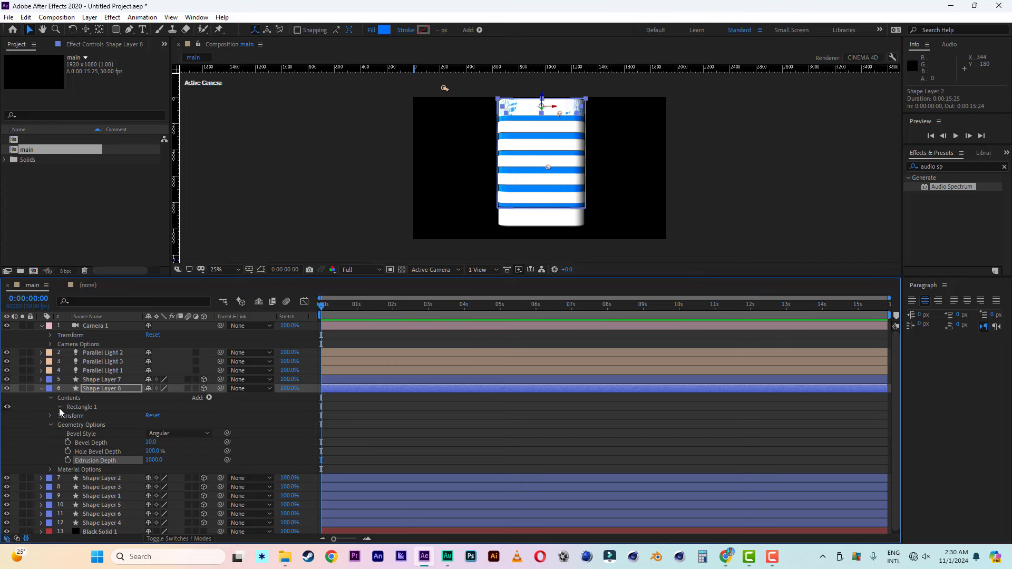
{"action": "left_click", "coordinate": [59, 408]}
{"action": "left_click", "coordinate": [70, 416]}
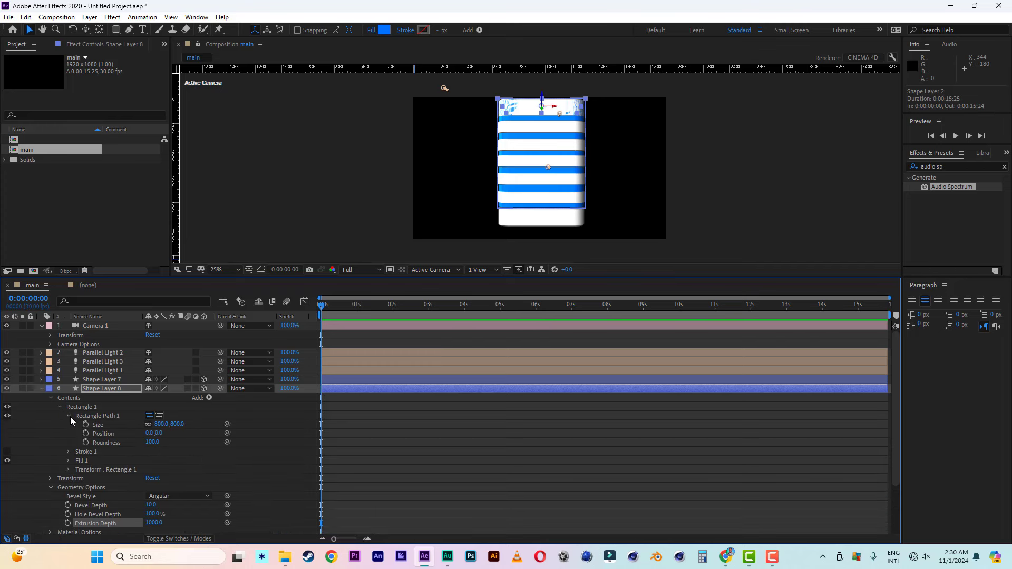
{"action": "left_click_drag", "start_coordinate": [177, 424], "coordinate": [147, 429]}
{"action": "left_click", "coordinate": [175, 424]}
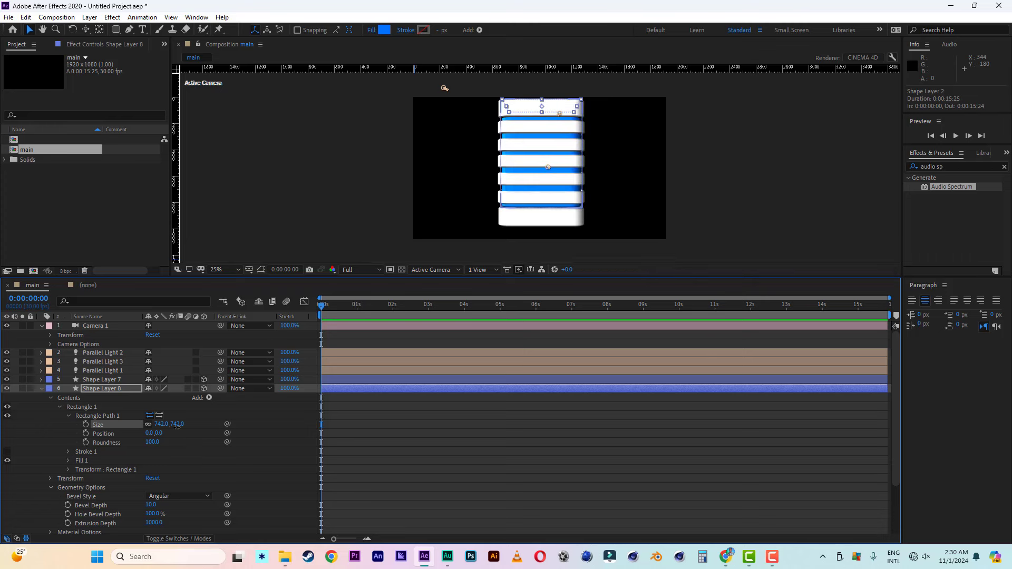
{"action": "type", "text": "700"}
{"action": "key", "text": "Return"}
{"action": "left_click", "coordinate": [207, 422]}
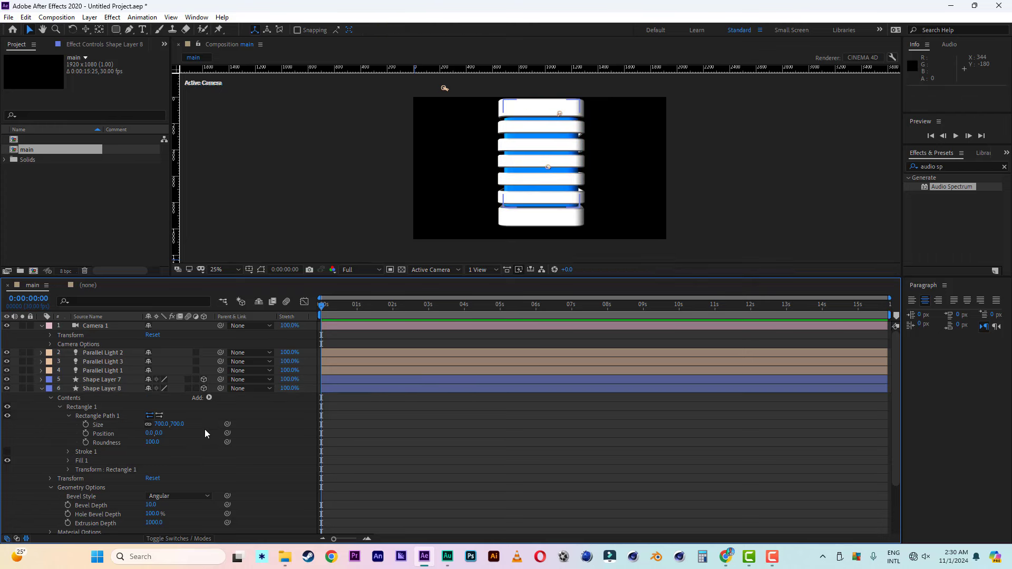
{"action": "left_click", "coordinate": [178, 425]}
{"action": "type", "text": "720"}
{"action": "key", "text": "Return"}
{"action": "left_click", "coordinate": [103, 389]}
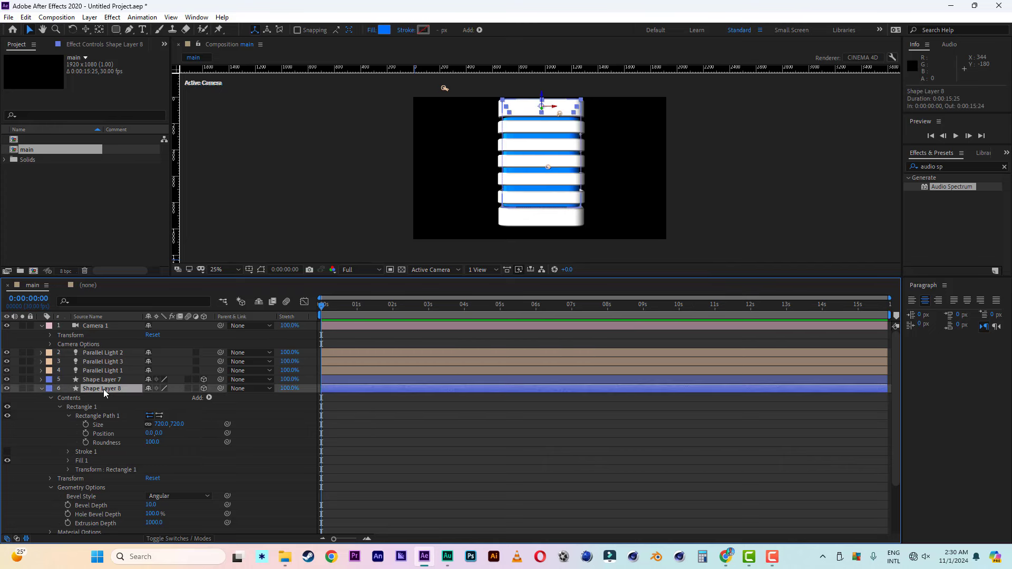
{"action": "left_click", "coordinate": [51, 398]}
{"action": "left_click", "coordinate": [41, 388]}
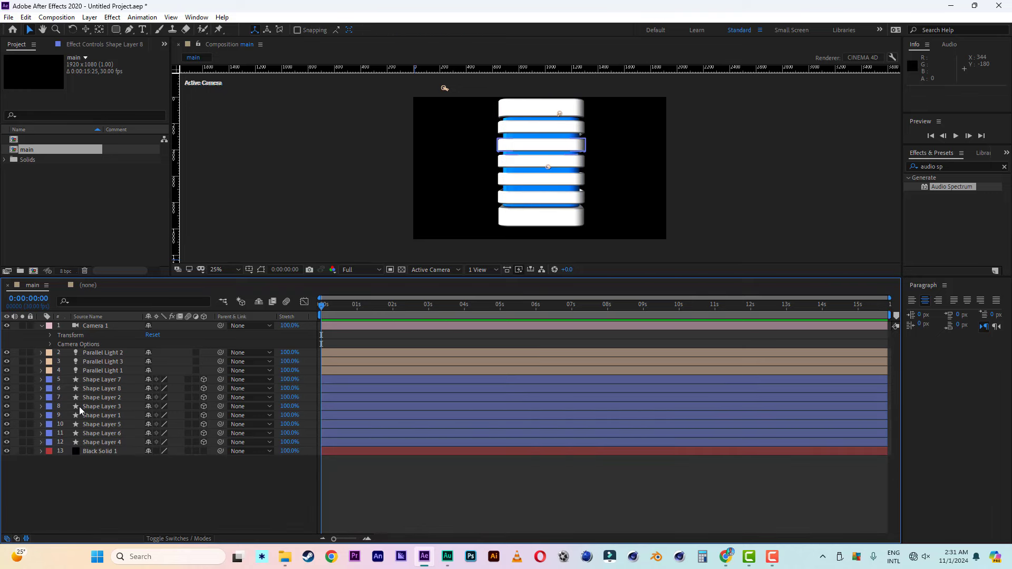
Step: Dolly Camera 1 far back and track it to about 1005, 1510, -8064, leaving room below the tower
{"action": "scroll", "coordinate": [539, 203], "scroll_direction": "down", "scroll_amount": 1}
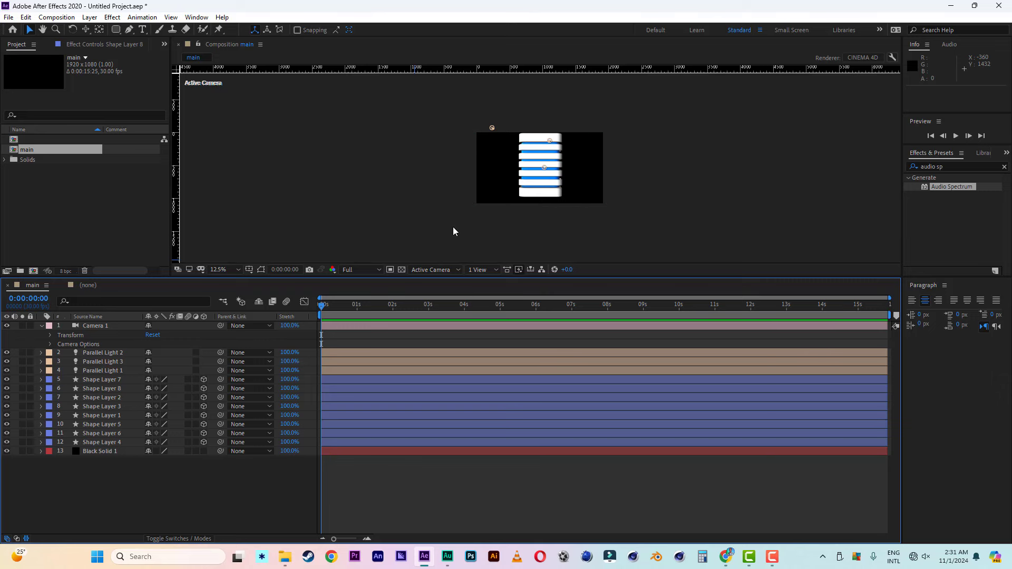
{"action": "key", "text": "period"}
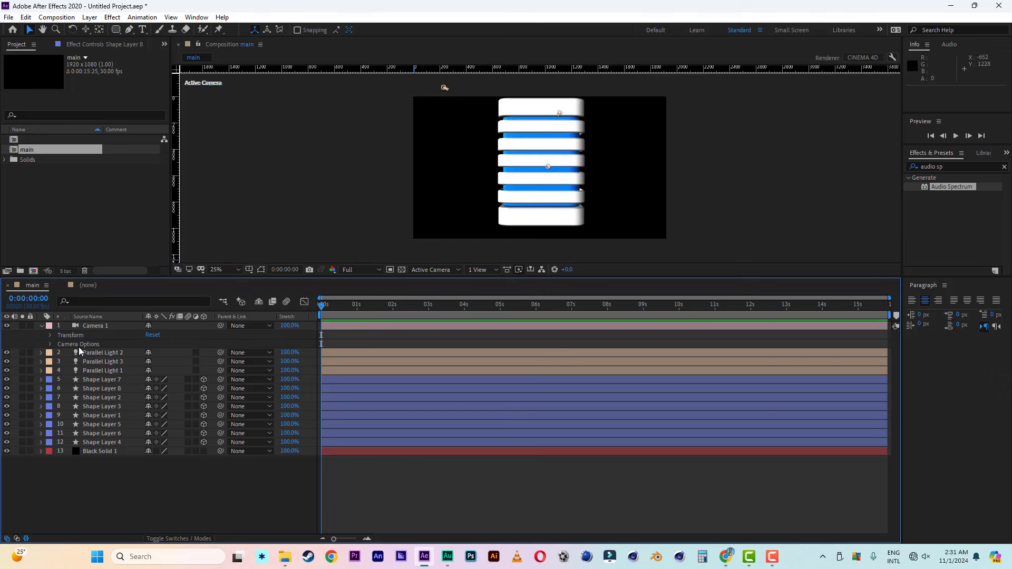
{"action": "left_click", "coordinate": [99, 373]}
{"action": "left_click", "coordinate": [98, 381]}
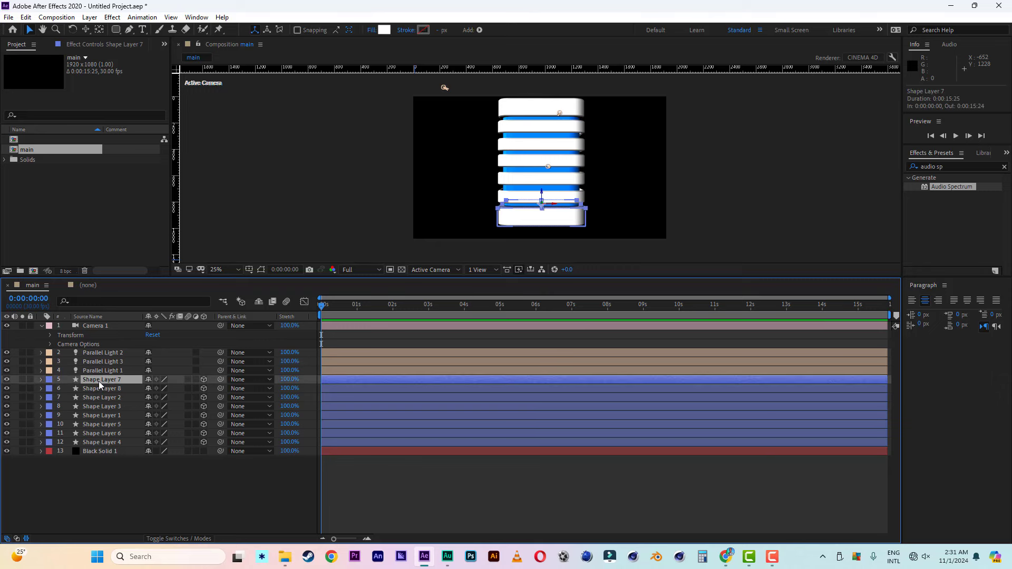
{"action": "key", "text": "c"}
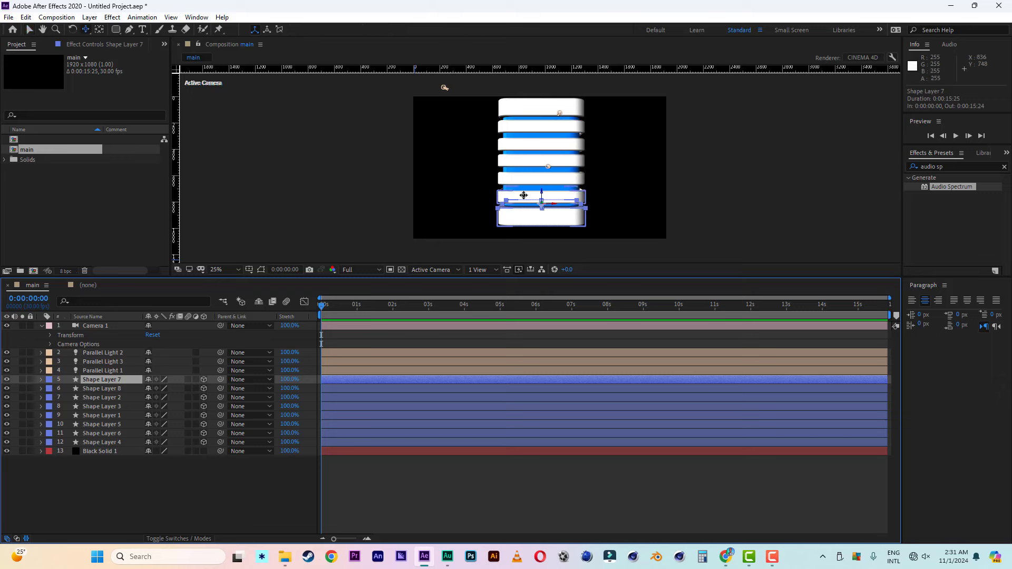
{"action": "left_click_drag", "start_coordinate": [444, 88], "coordinate": [495, 130]}
{"action": "left_click", "coordinate": [533, 341]}
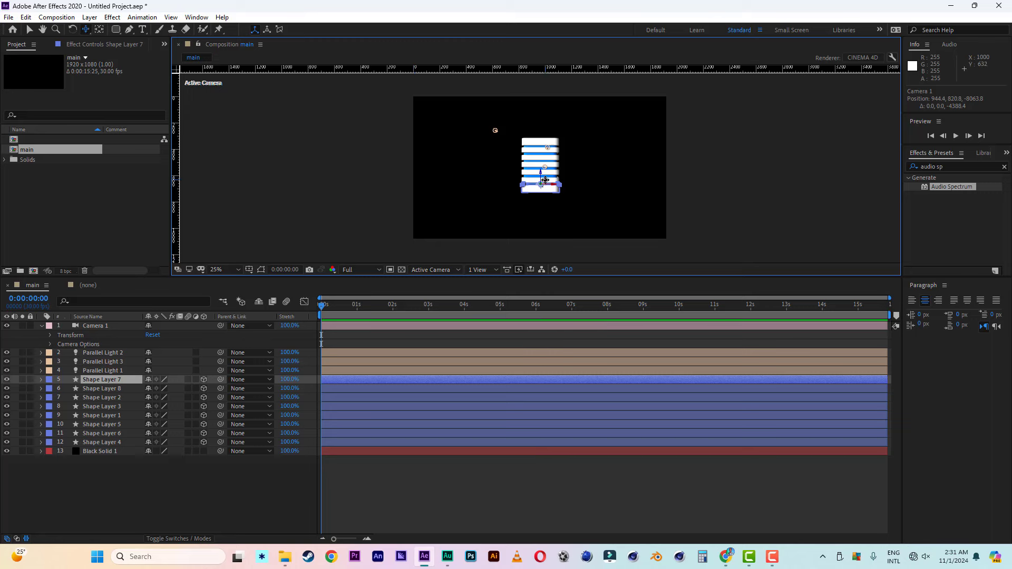
{"action": "left_click_drag", "start_coordinate": [543, 177], "coordinate": [542, 146]}
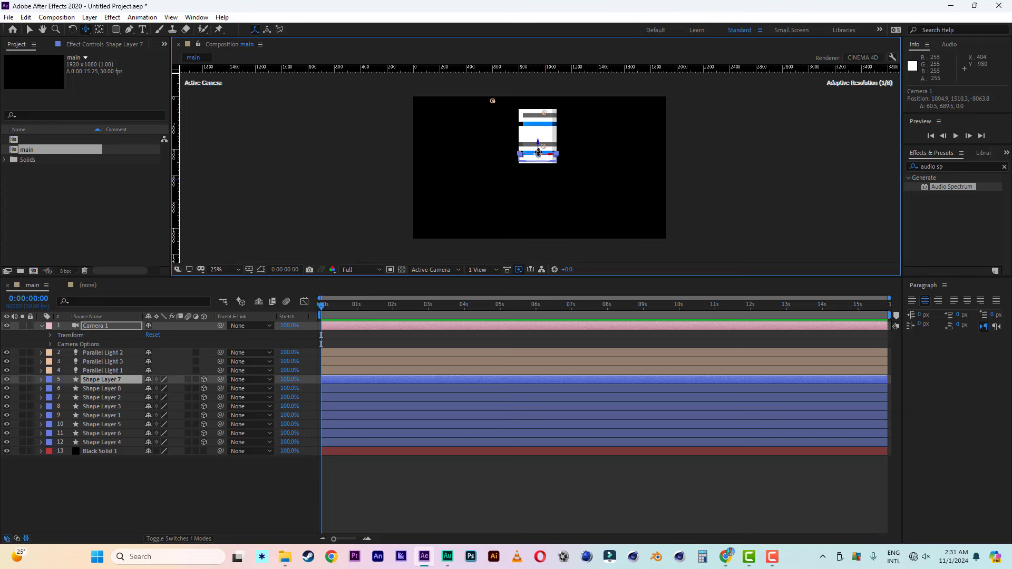
{"action": "left_click", "coordinate": [29, 29]}
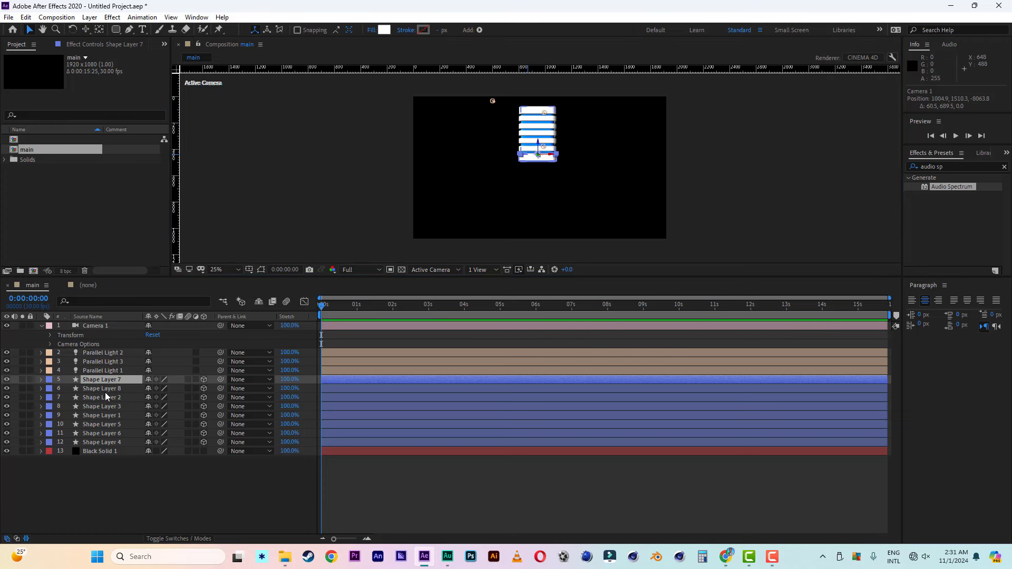
Step: Duplicate the bottom block, Shape Layer 7, and set the copy's extrusion depth to 1000
{"action": "key", "text": "ctrl+d"}
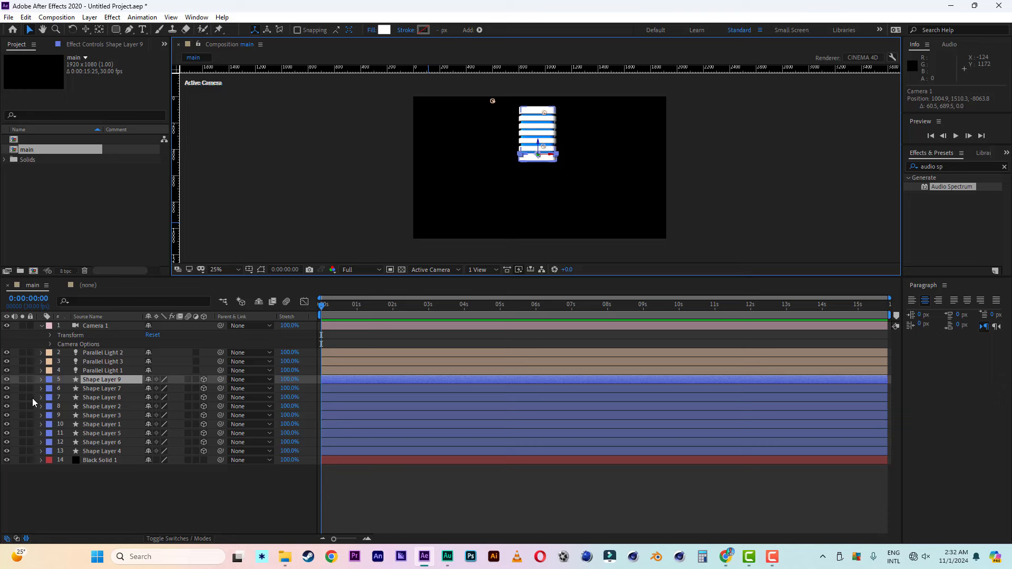
{"action": "left_click", "coordinate": [42, 379]}
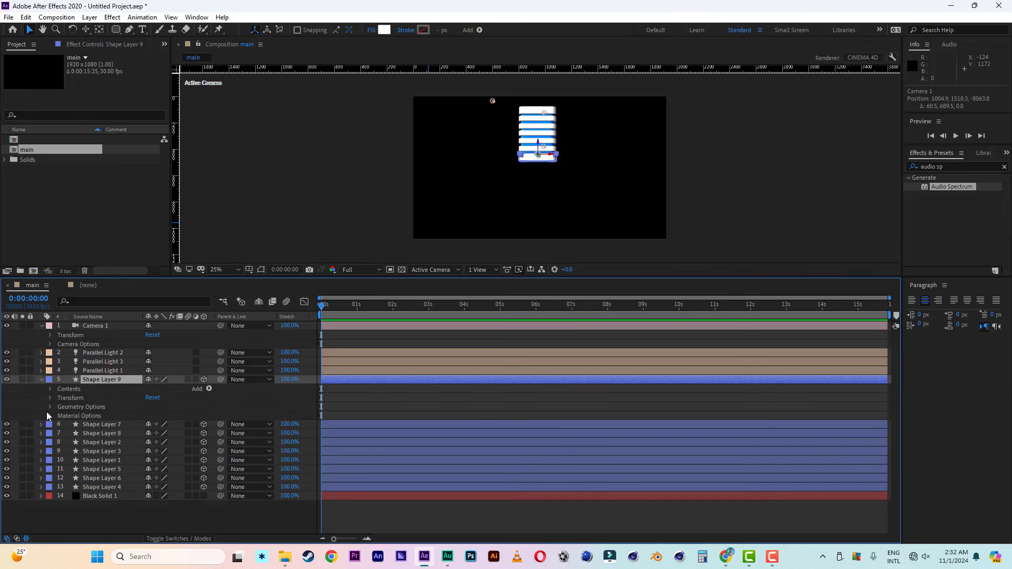
{"action": "left_click", "coordinate": [49, 408]}
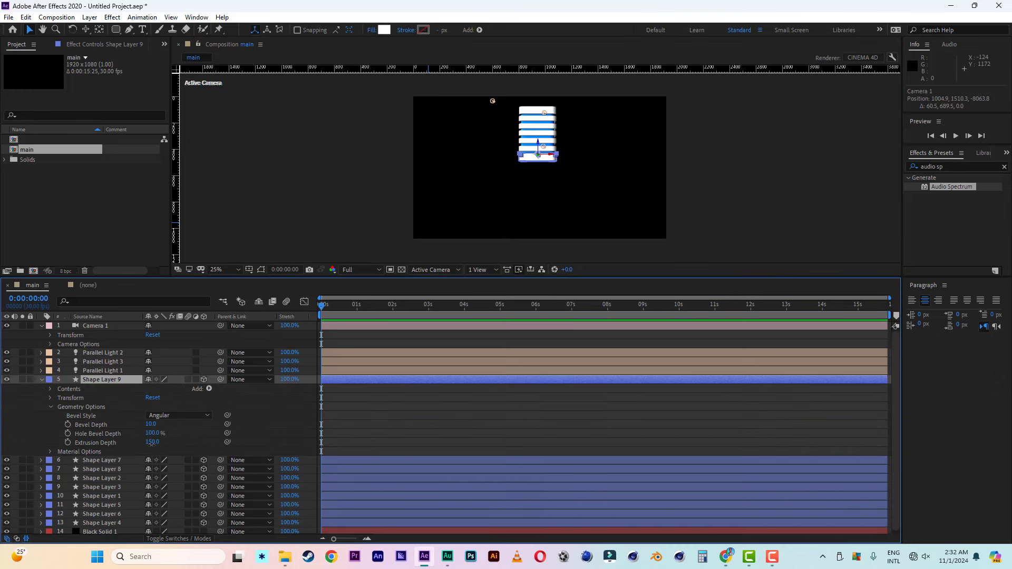
{"action": "left_click_drag", "start_coordinate": [152, 442], "coordinate": [764, 458]}
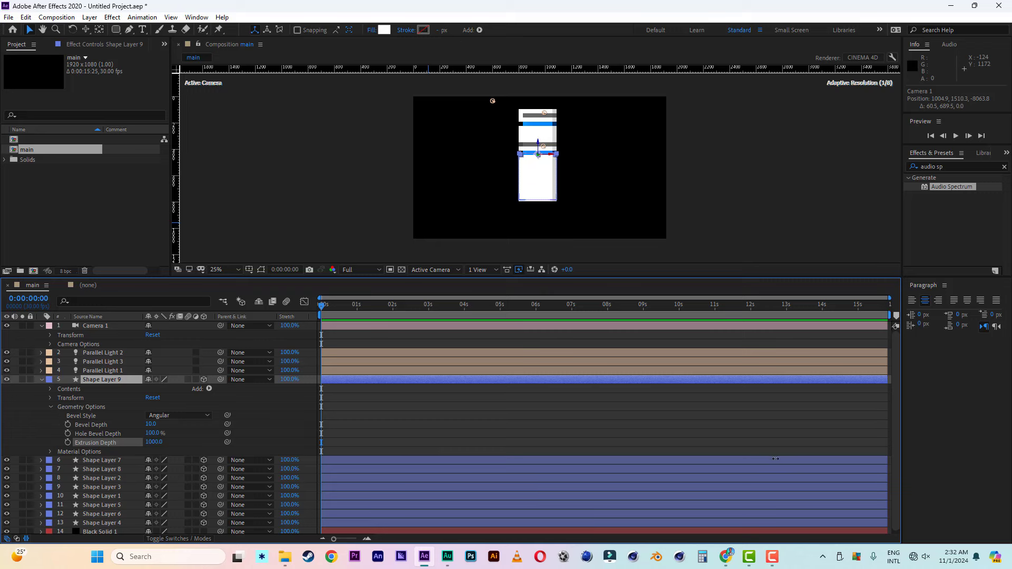
Step: Shape Shape Layer 9 into a thin round pole with size 108 by 108 and roundness 2213, and lower it to 960, 1298, 0
{"action": "left_click", "coordinate": [50, 388]}
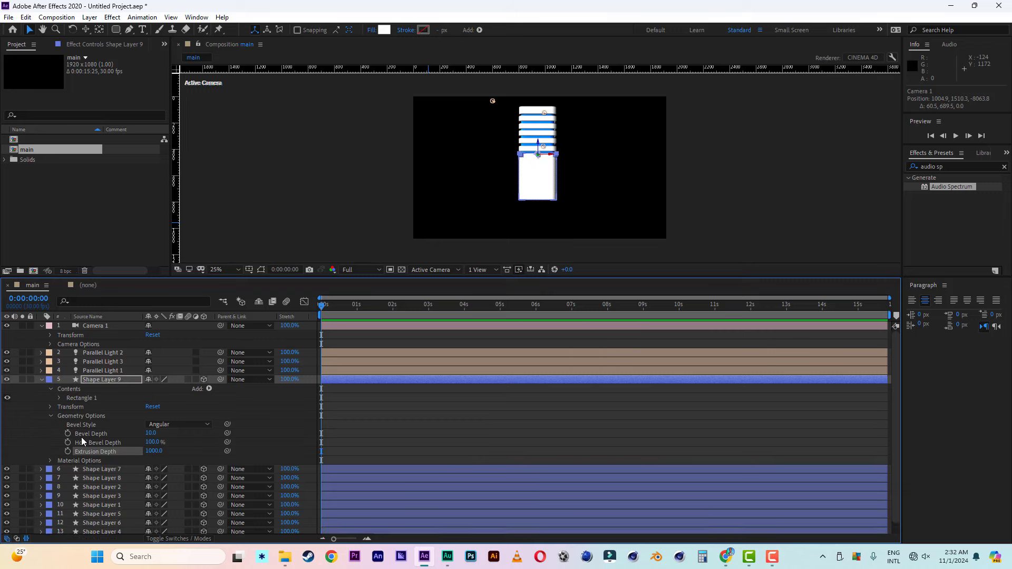
{"action": "left_click", "coordinate": [60, 398]}
{"action": "left_click", "coordinate": [68, 407]}
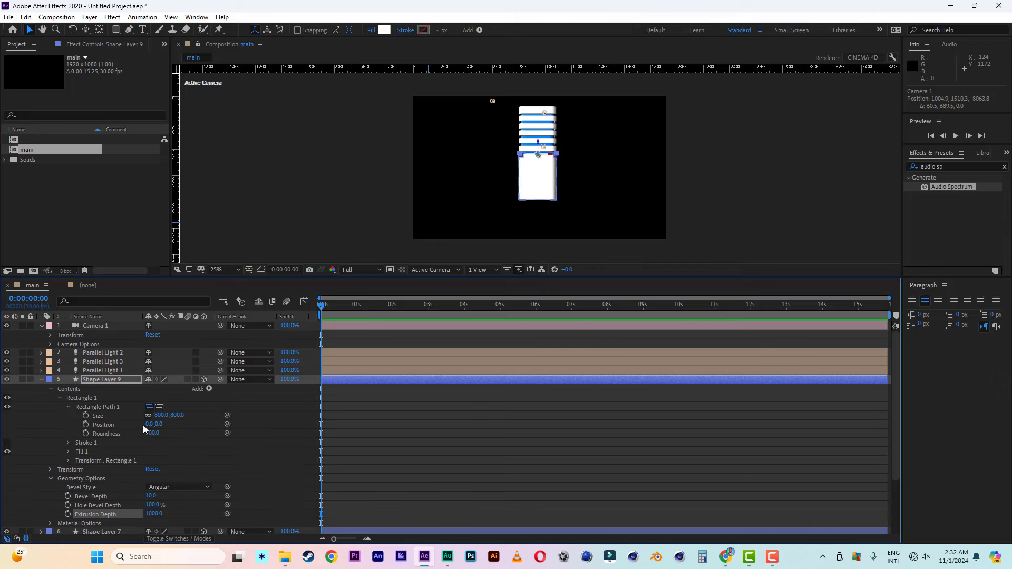
{"action": "left_click_drag", "start_coordinate": [176, 417], "coordinate": [105, 416]}
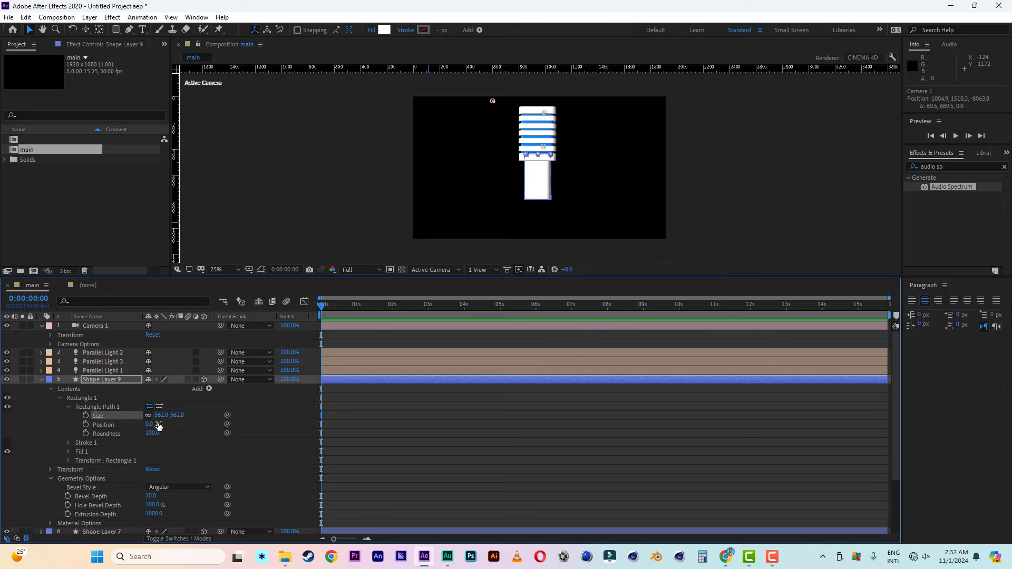
{"action": "left_click_drag", "start_coordinate": [178, 416], "coordinate": [305, 441]}
{"action": "left_click_drag", "start_coordinate": [152, 433], "coordinate": [565, 436]}
{"action": "scroll", "coordinate": [576, 198], "scroll_direction": "up", "scroll_amount": 2}
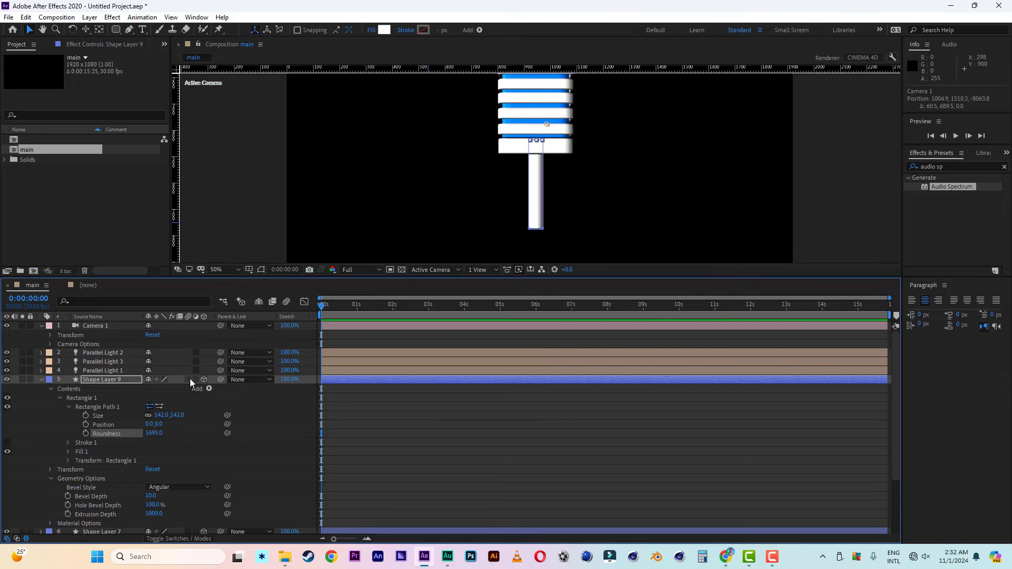
{"action": "left_click_drag", "start_coordinate": [153, 433], "coordinate": [340, 440]}
{"action": "mouse_move", "coordinate": [180, 419]}
{"action": "left_mouse_down"}
{"action": "mouse_move", "coordinate": [221, 421]}
{"action": "mouse_move", "coordinate": [158, 424]}
{"action": "mouse_move", "coordinate": [175, 425]}
{"action": "left_mouse_up"}
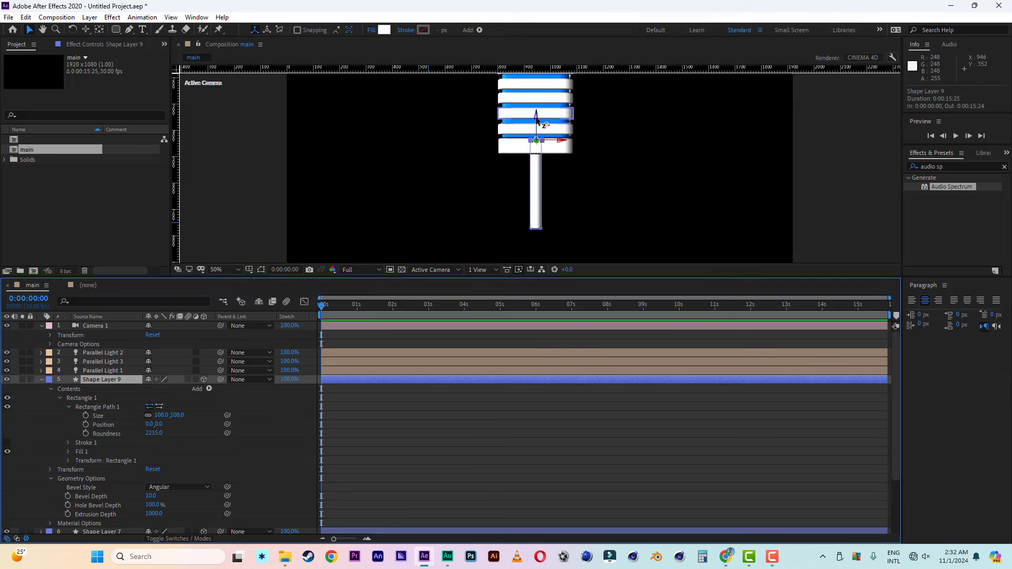
{"action": "scroll", "coordinate": [499, 183], "scroll_direction": "down", "scroll_amount": 2}
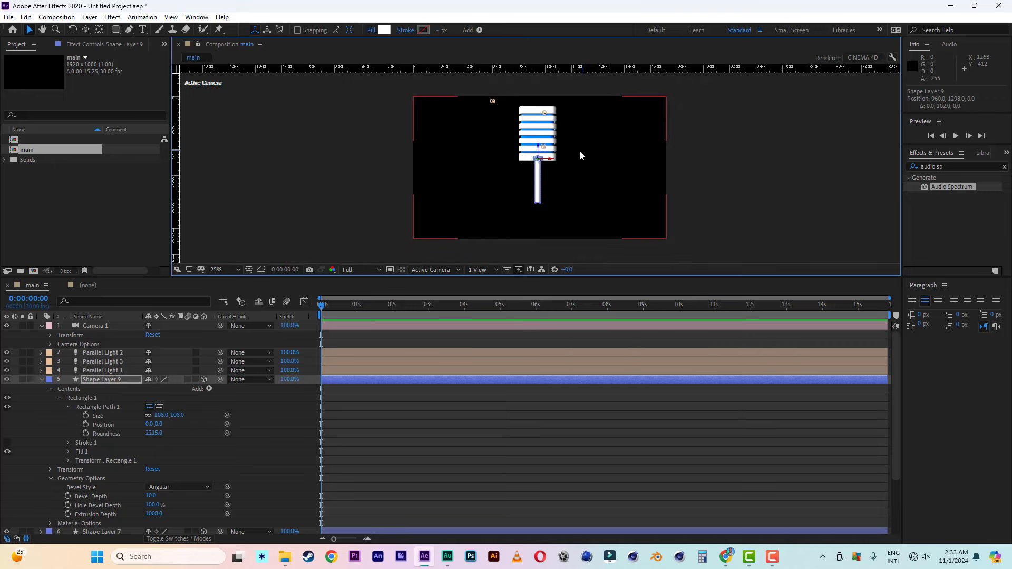
Step: Duplicate the bottom block, Shape Layer 7, and lower the copy to 960, 1428, 0 on the pole
{"action": "scroll", "coordinate": [580, 154], "scroll_direction": "up", "scroll_amount": 1}
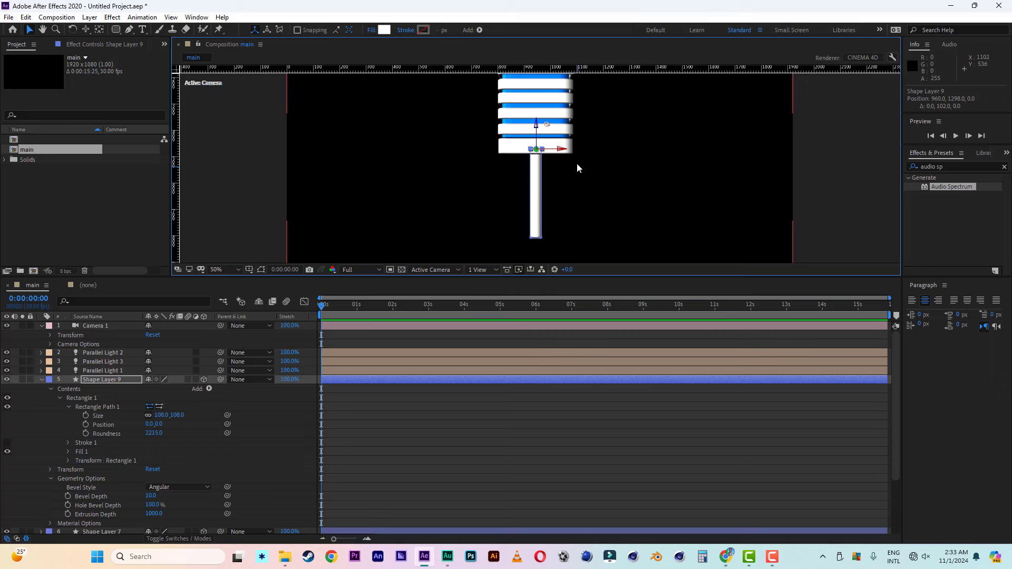
{"action": "left_click", "coordinate": [571, 152]}
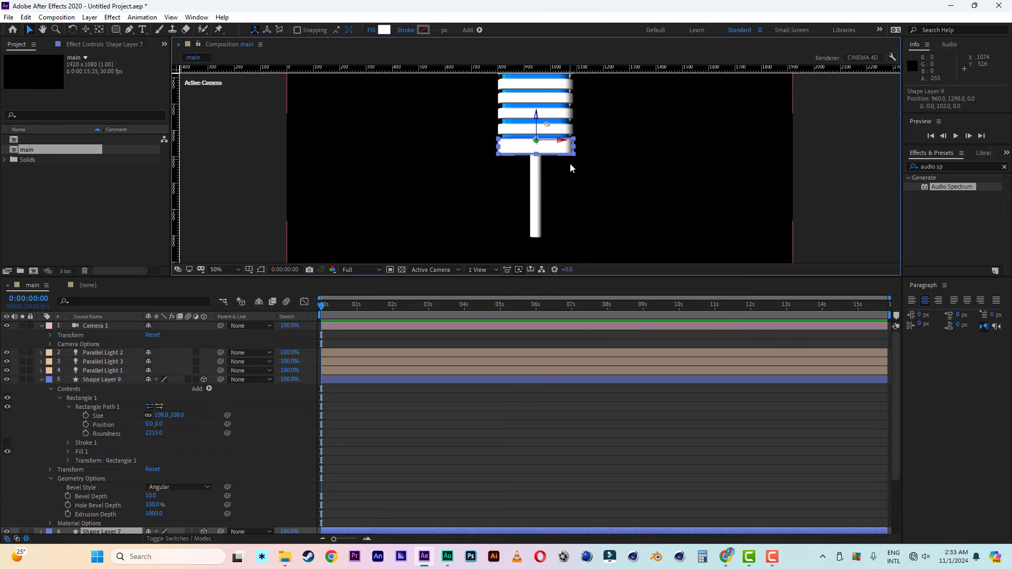
{"action": "key", "text": "ctrl+d"}
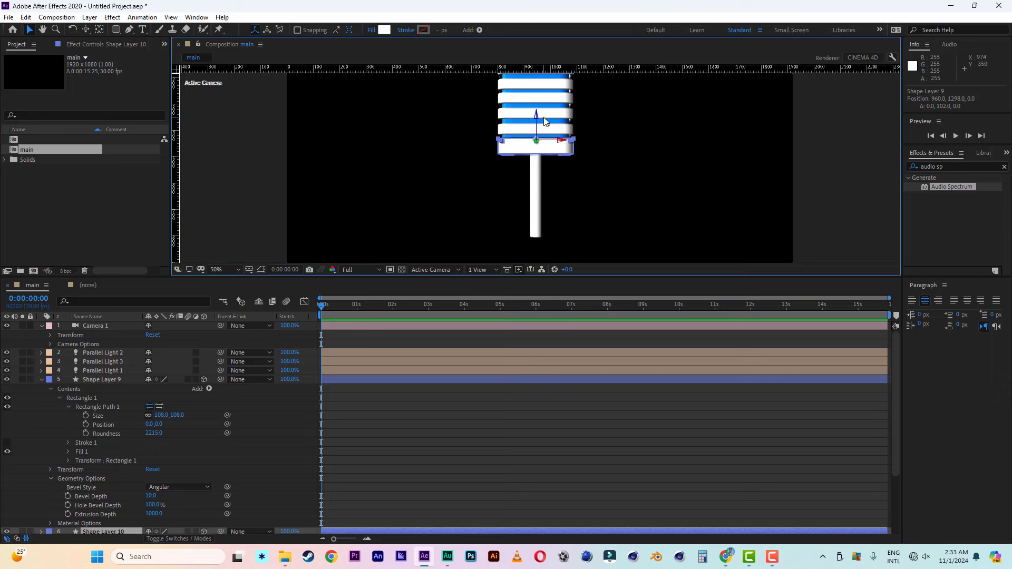
{"action": "left_click_drag", "start_coordinate": [536, 117], "coordinate": [537, 138]}
Step: Turn the duplicated block, Shape Layer 10, into a smaller round collar with roundness 1202 and size 474 by 474
{"action": "left_click", "coordinate": [42, 379]}
{"action": "left_click", "coordinate": [42, 388]}
{"action": "left_click", "coordinate": [50, 397]}
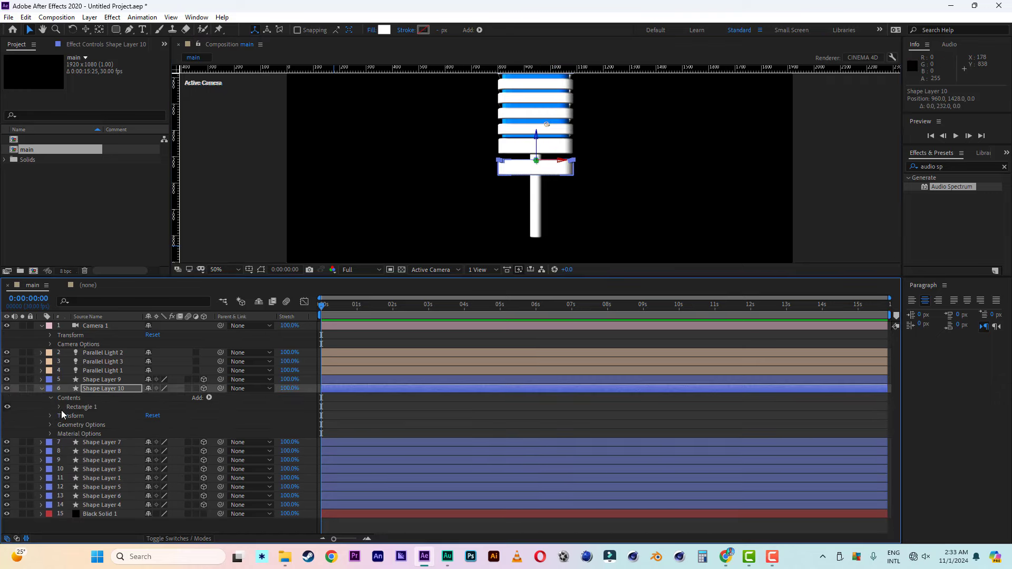
{"action": "left_click", "coordinate": [60, 408]}
{"action": "left_click", "coordinate": [68, 415]}
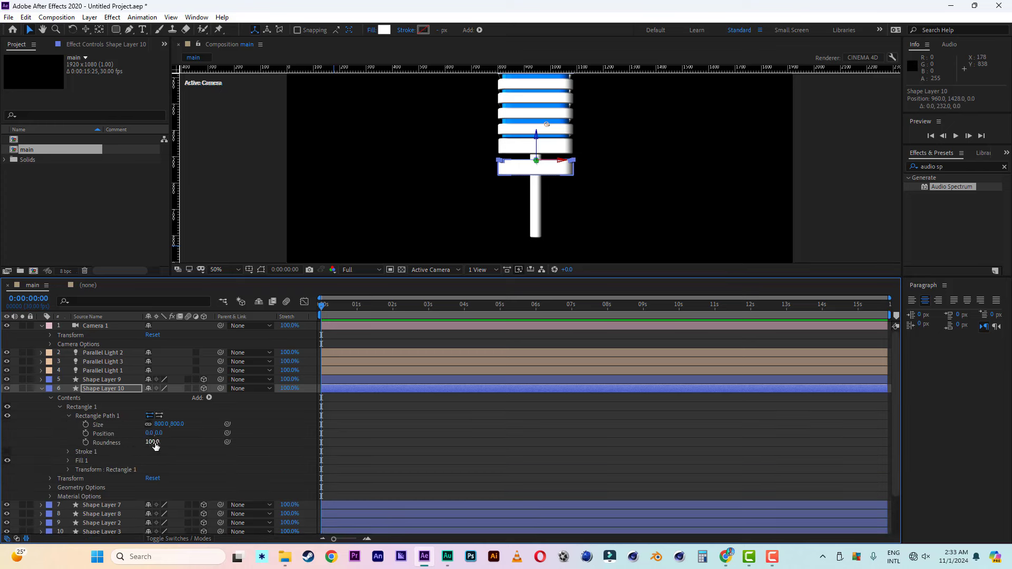
{"action": "left_click_drag", "start_coordinate": [155, 446], "coordinate": [520, 456]}
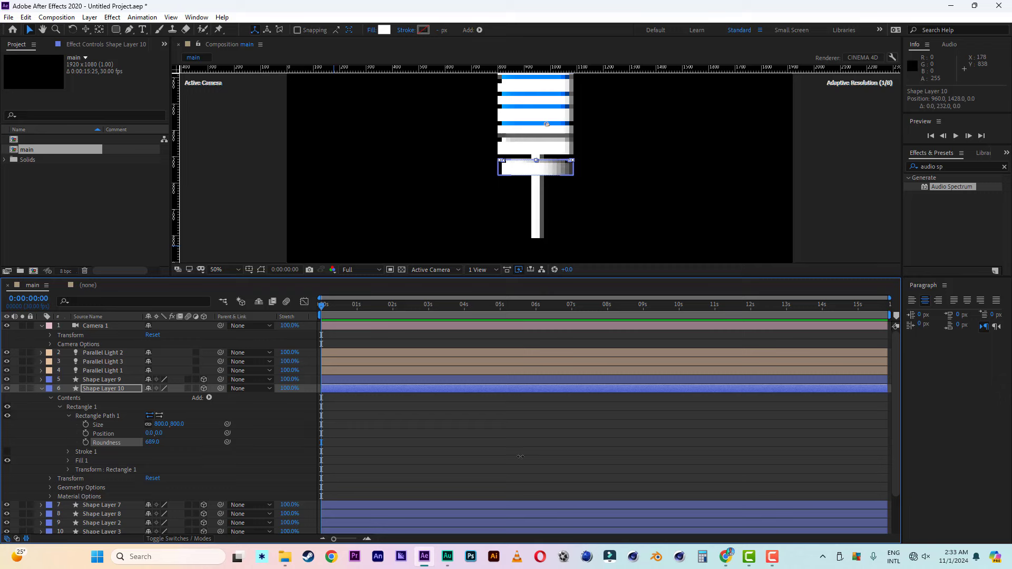
{"action": "left_click_drag", "start_coordinate": [763, 459], "coordinate": [763, 459]}
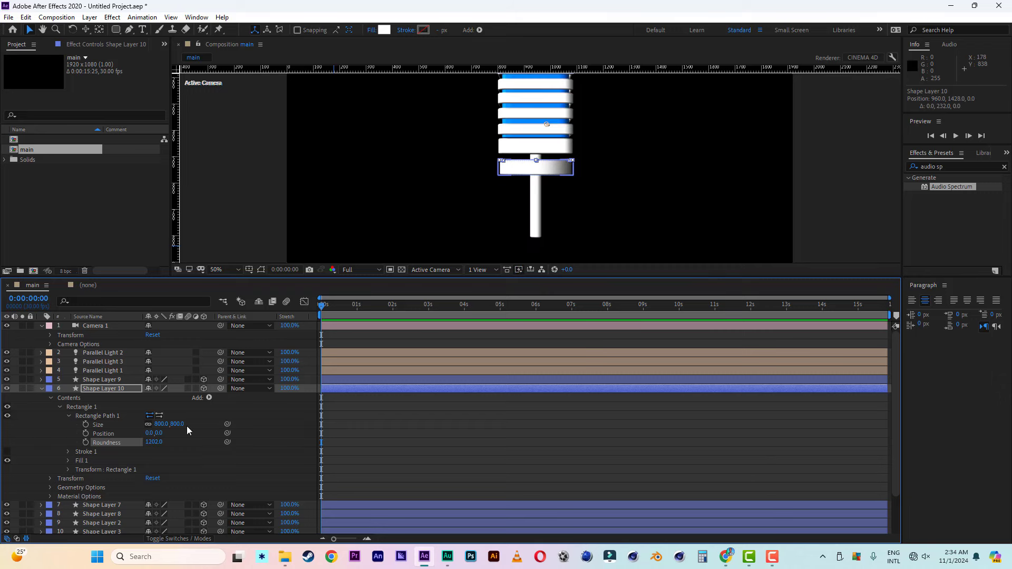
{"action": "left_click_drag", "start_coordinate": [176, 425], "coordinate": [24, 423]}
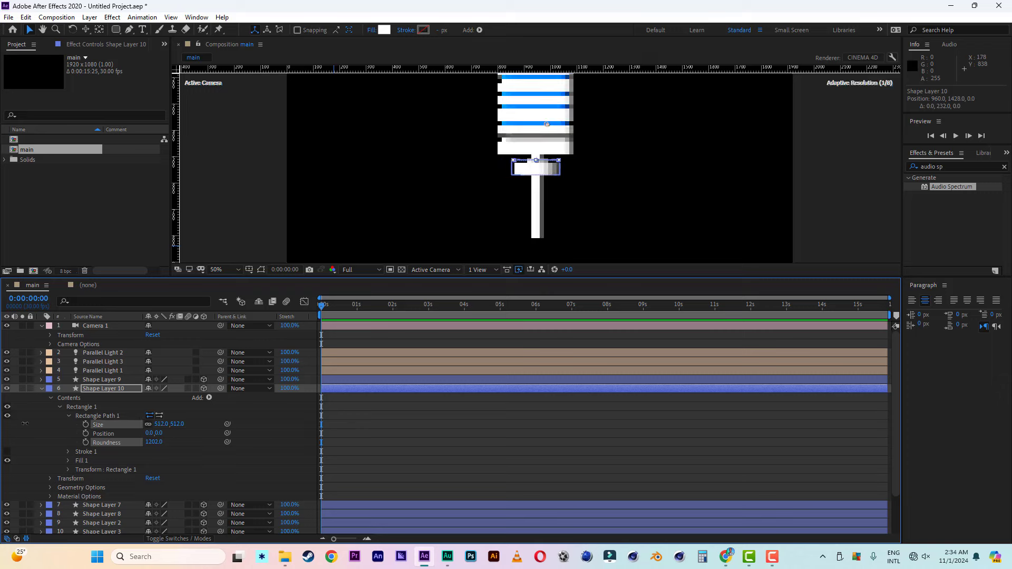
Step: Raise the collar, Shape Layer 10, until it sits directly against the underside of the bottom block
{"action": "left_click", "coordinate": [107, 389]}
{"action": "left_click_drag", "start_coordinate": [537, 136], "coordinate": [536, 129]}
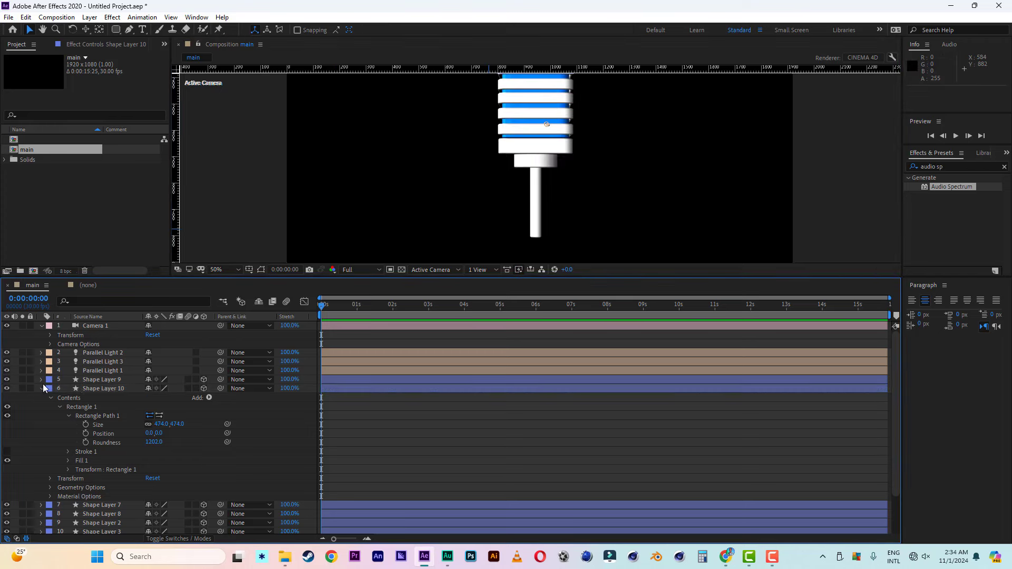
{"action": "left_click", "coordinate": [42, 388]}
{"action": "left_click", "coordinate": [101, 388]}
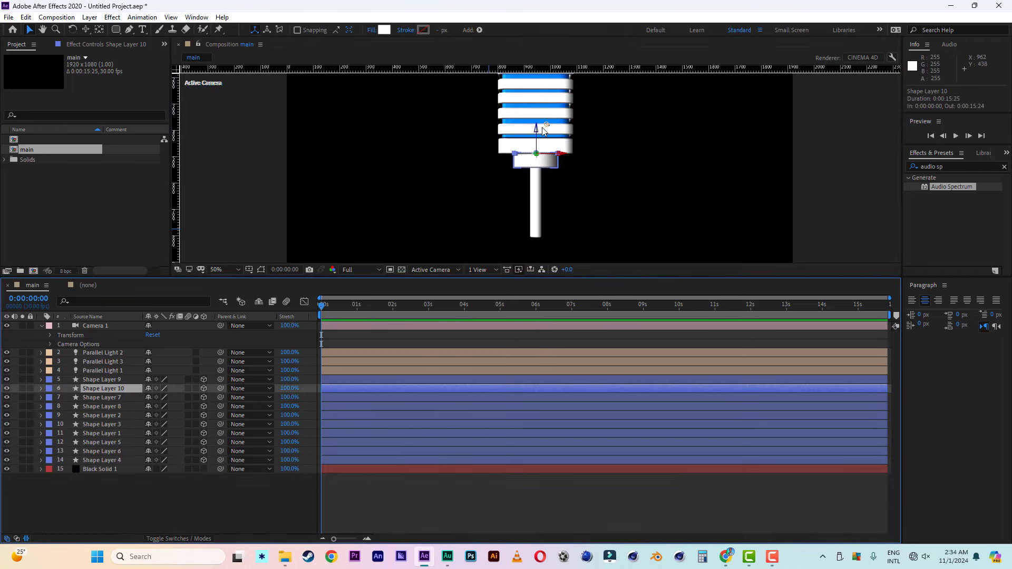
Step: Lower the pole, Shape Layer 9, to 960, 1464, 0 so it extends further below the collar
{"action": "left_click", "coordinate": [100, 379]}
{"action": "left_click_drag", "start_coordinate": [535, 130], "coordinate": [536, 170]}
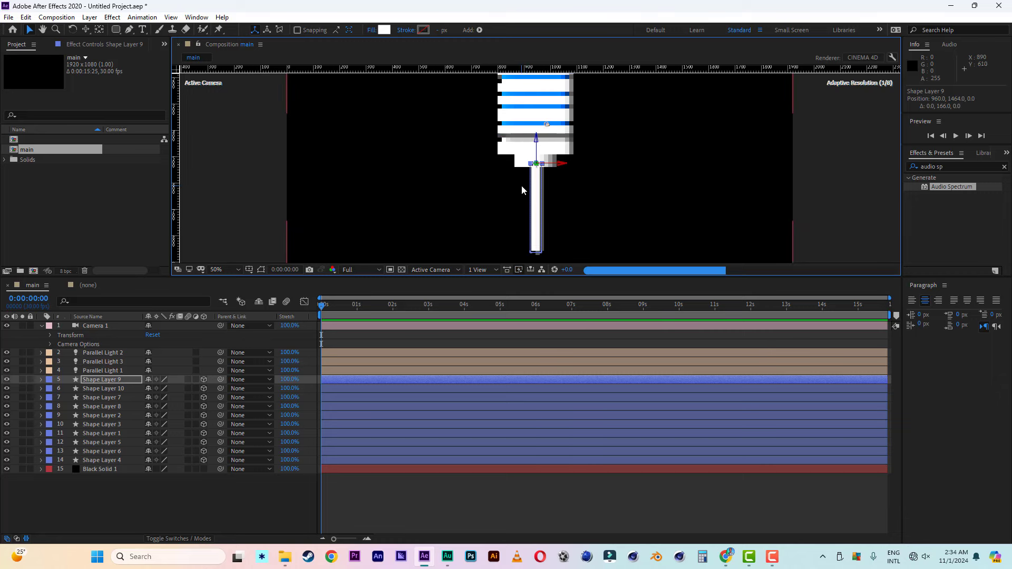
{"action": "scroll", "coordinate": [571, 170], "scroll_direction": "down", "scroll_amount": 2}
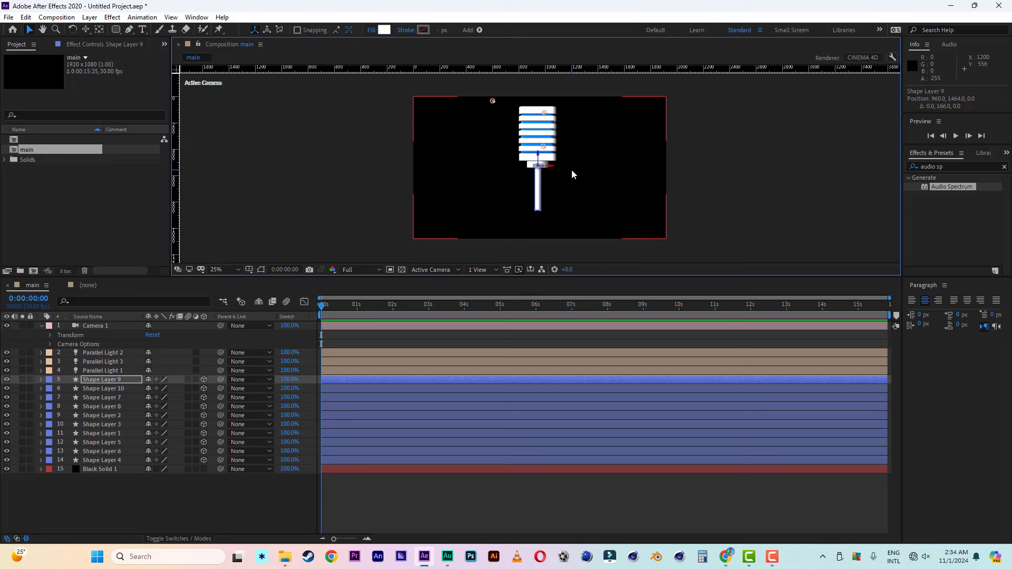
Step: Track and dolly Camera 1 closer to about 1053, 908, -5572 so the tower fills more of the frame
{"action": "key", "text": "c"}
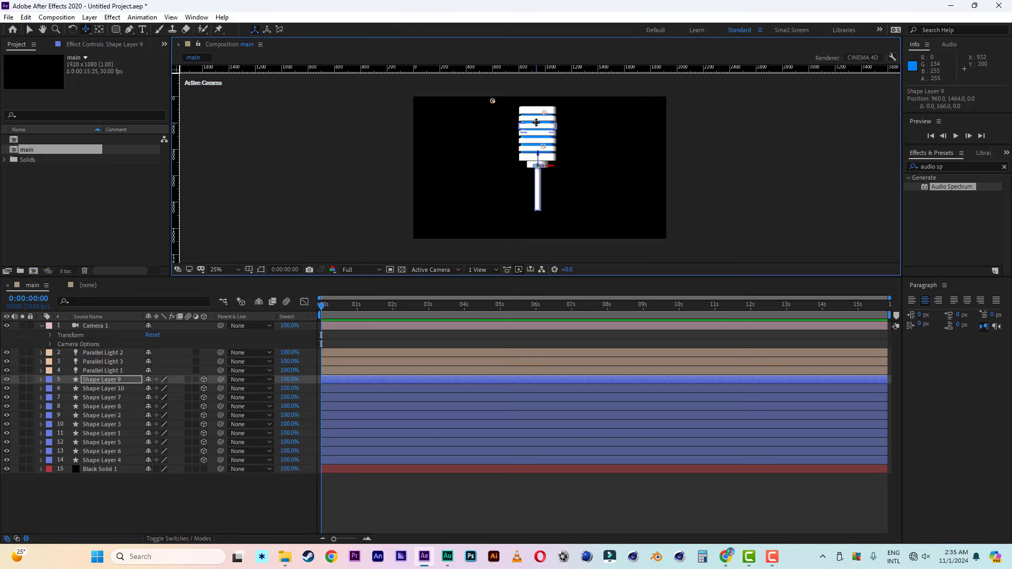
{"action": "left_click_drag", "start_coordinate": [536, 123], "coordinate": [535, 142]}
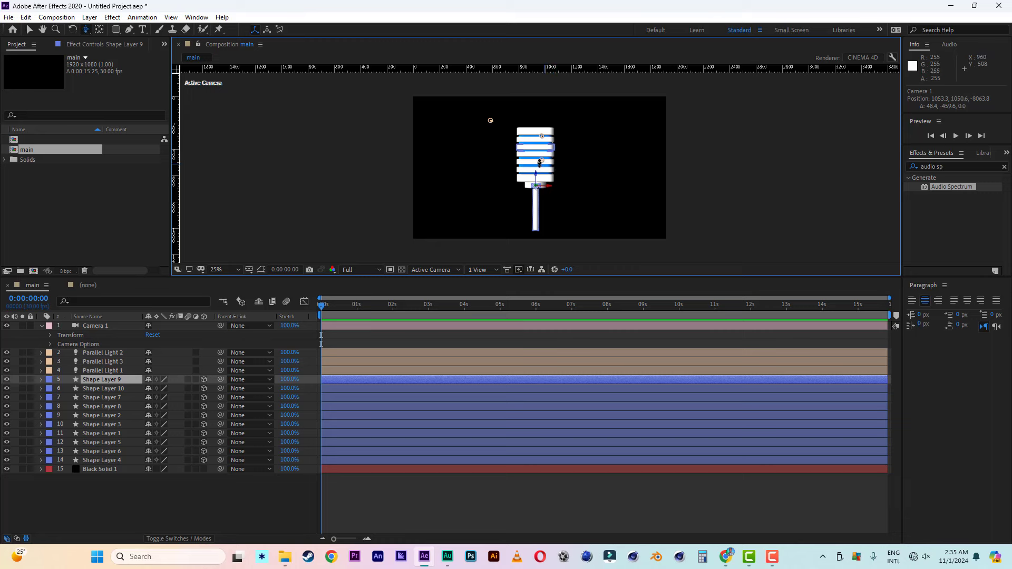
{"action": "left_click_drag", "start_coordinate": [490, 120], "coordinate": [469, 100]}
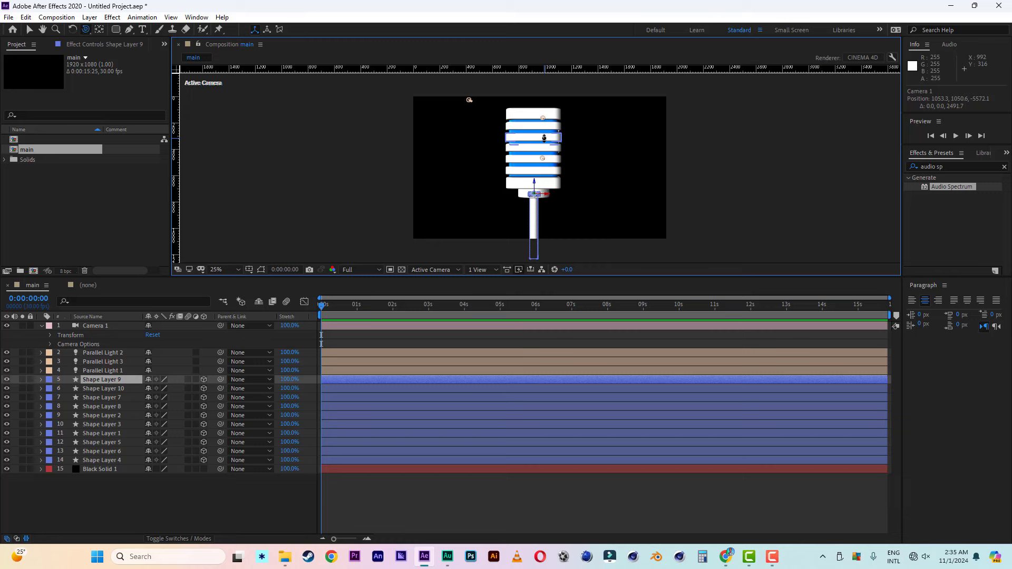
{"action": "key", "text": "c"}
{"action": "left_click_drag", "start_coordinate": [469, 100], "coordinate": [469, 109]}
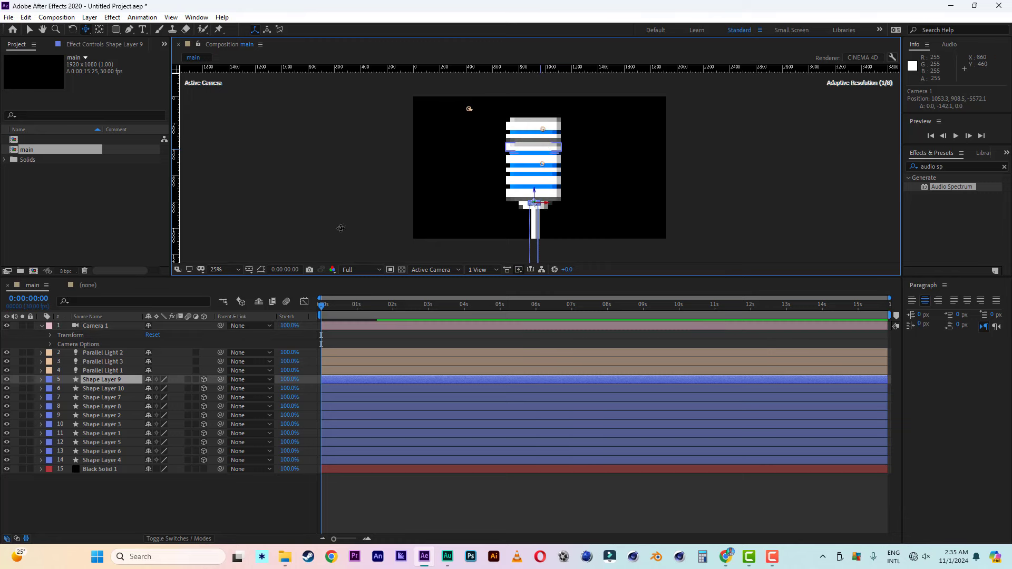
{"action": "key", "text": "v"}
Step: Import all five files from the MUSIC folder on the Desktop into the project, including both 360 images, aglow.wav and poi.png
{"action": "mouse_move", "coordinate": [285, 556]}
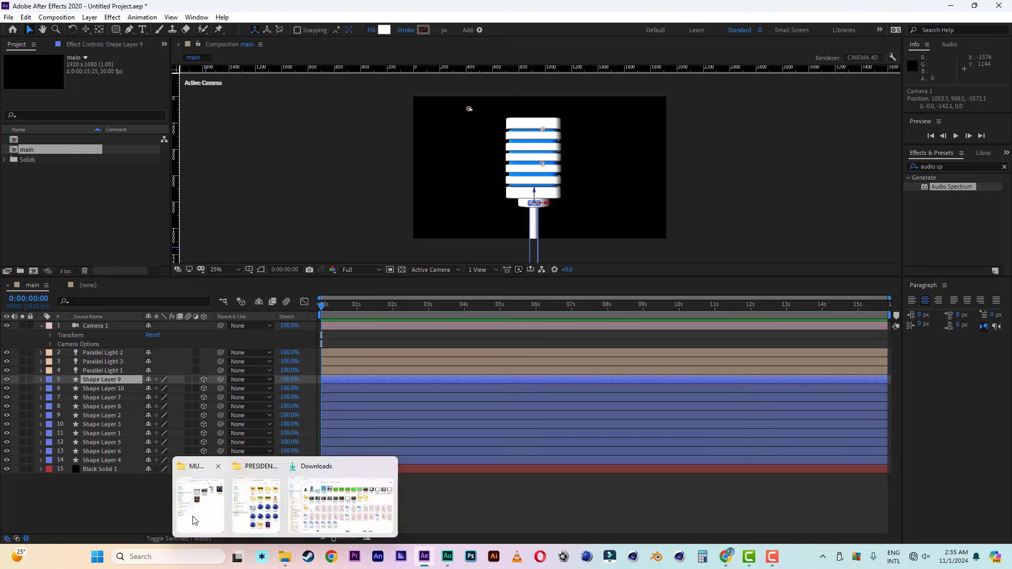
{"action": "left_click", "coordinate": [195, 520]}
{"action": "left_click_drag", "start_coordinate": [514, 266], "coordinate": [285, 114]}
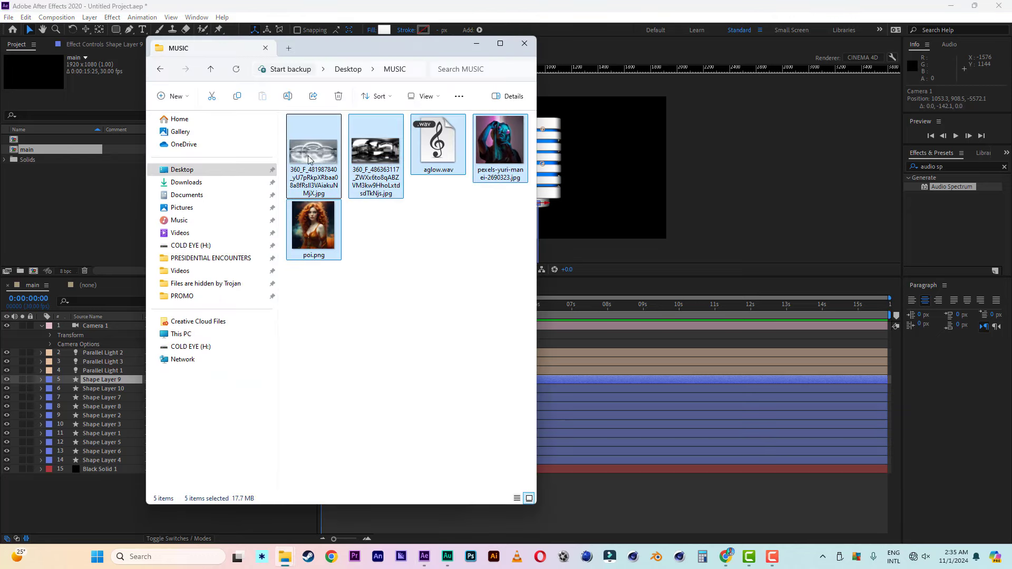
{"action": "left_click_drag", "start_coordinate": [310, 160], "coordinate": [56, 214]}
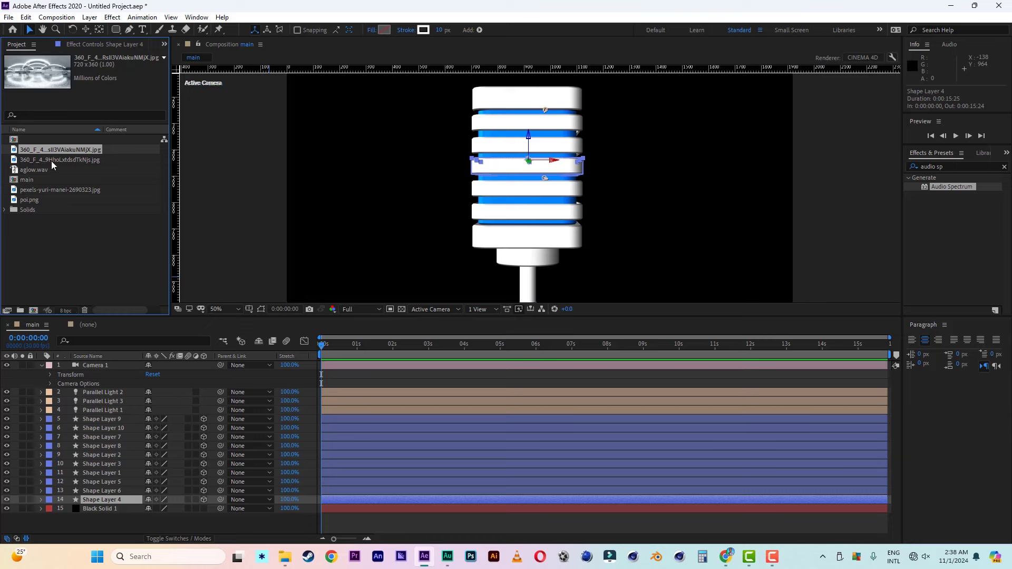
Step: Add the first 360 image, ending in NMjX.jpg, beneath the shape layers and delete Black Solid 1
{"action": "left_click_drag", "start_coordinate": [49, 150], "coordinate": [92, 518]}
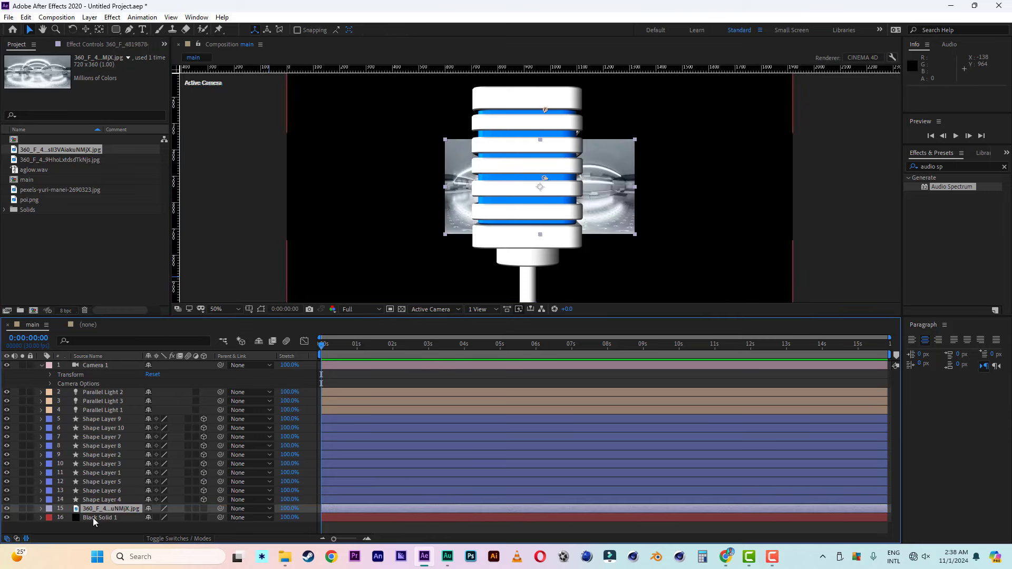
{"action": "left_click", "coordinate": [95, 518]}
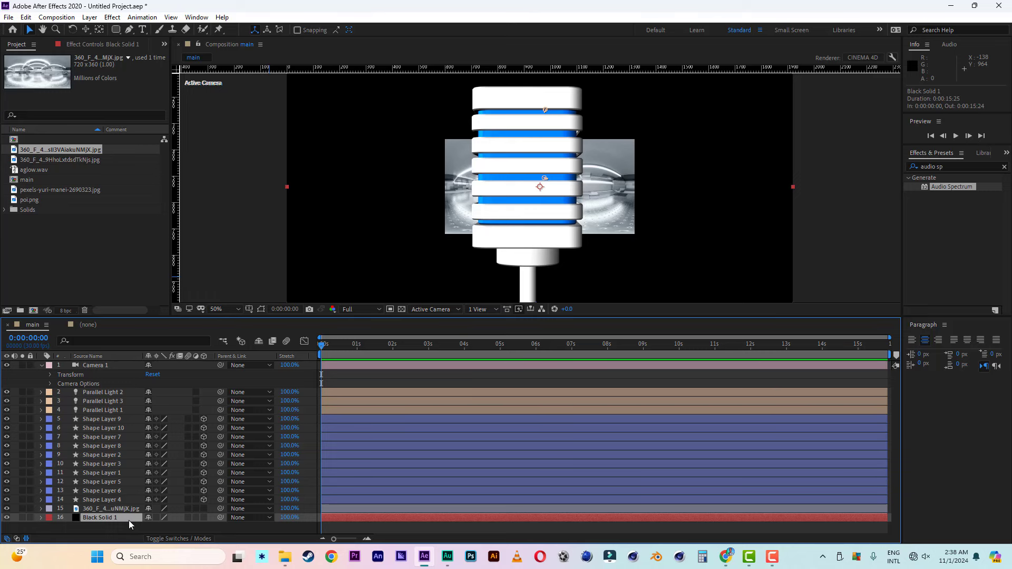
{"action": "key", "text": "Delete"}
Step: Scale the 360 image to 278% and convert it into an environment layer
{"action": "left_click", "coordinate": [116, 509]}
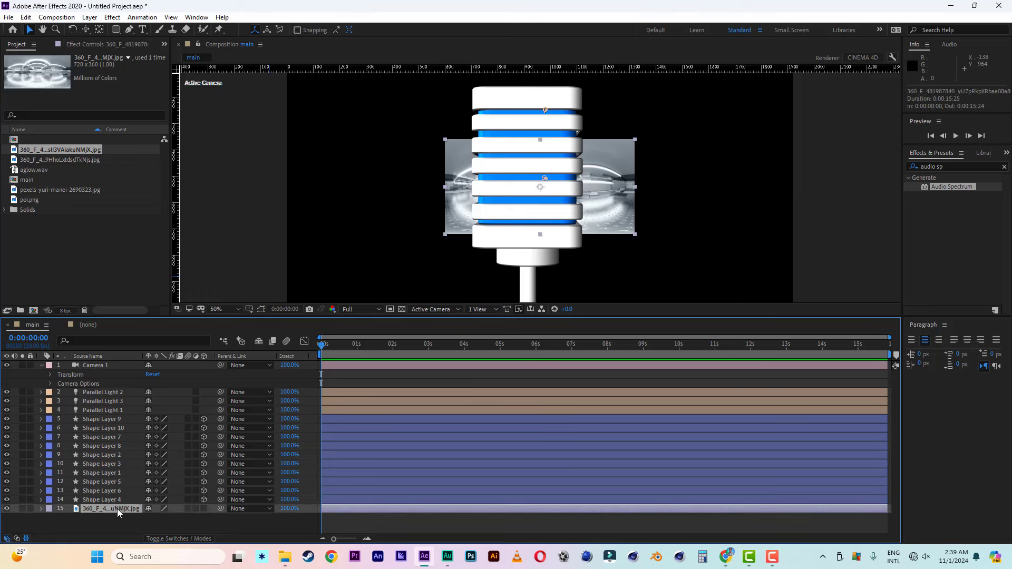
{"action": "key", "text": "s"}
{"action": "left_click_drag", "start_coordinate": [181, 519], "coordinate": [272, 524]}
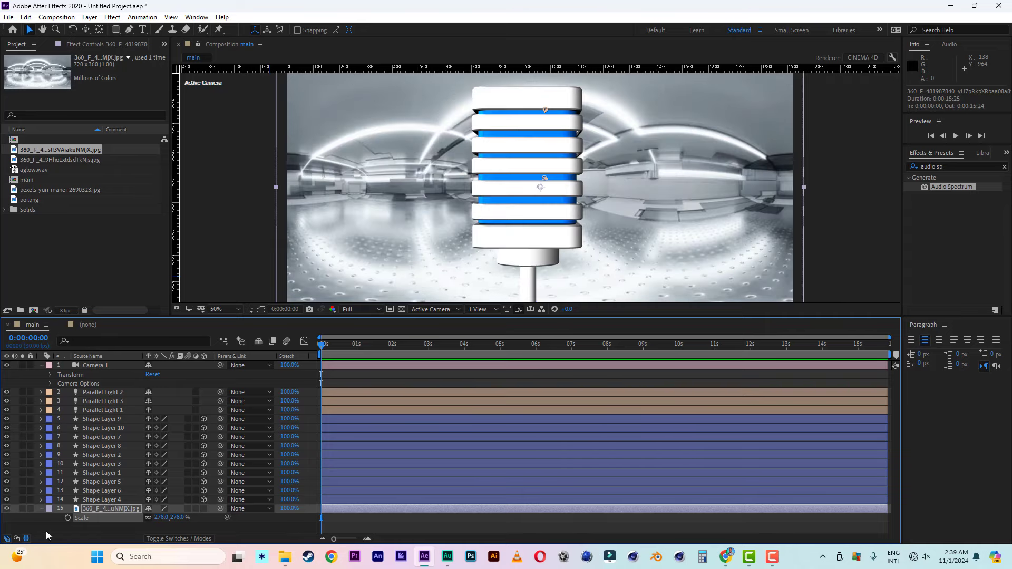
{"action": "right_click", "coordinate": [108, 512]}
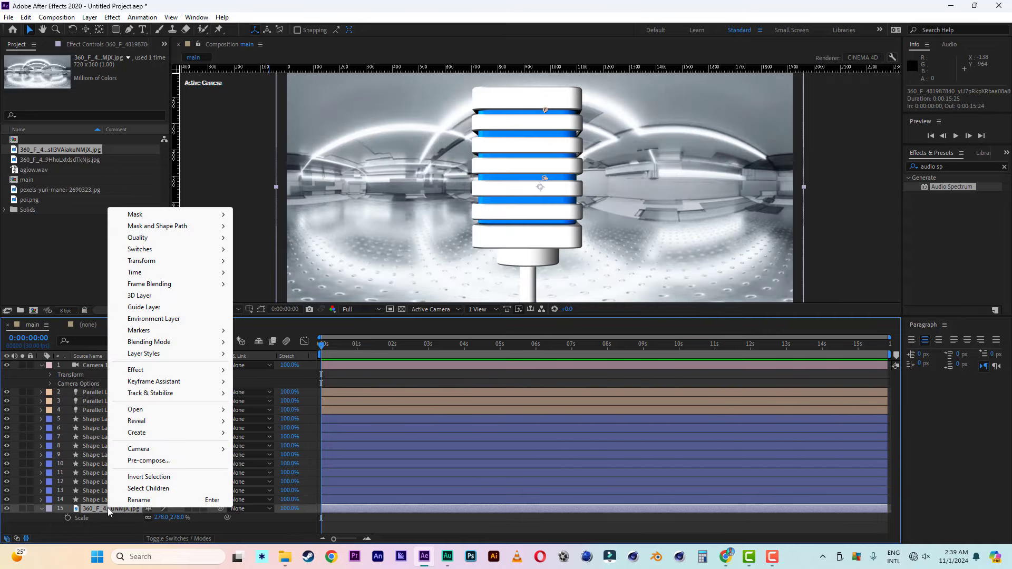
{"action": "left_click", "coordinate": [154, 318]}
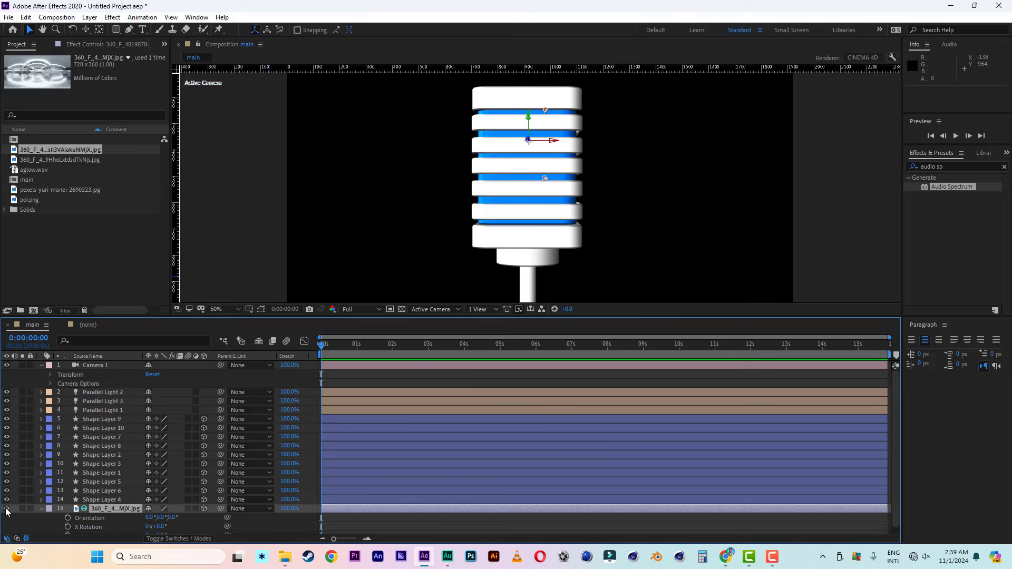
{"action": "left_click", "coordinate": [405, 309]}
{"action": "left_click", "coordinate": [404, 309]}
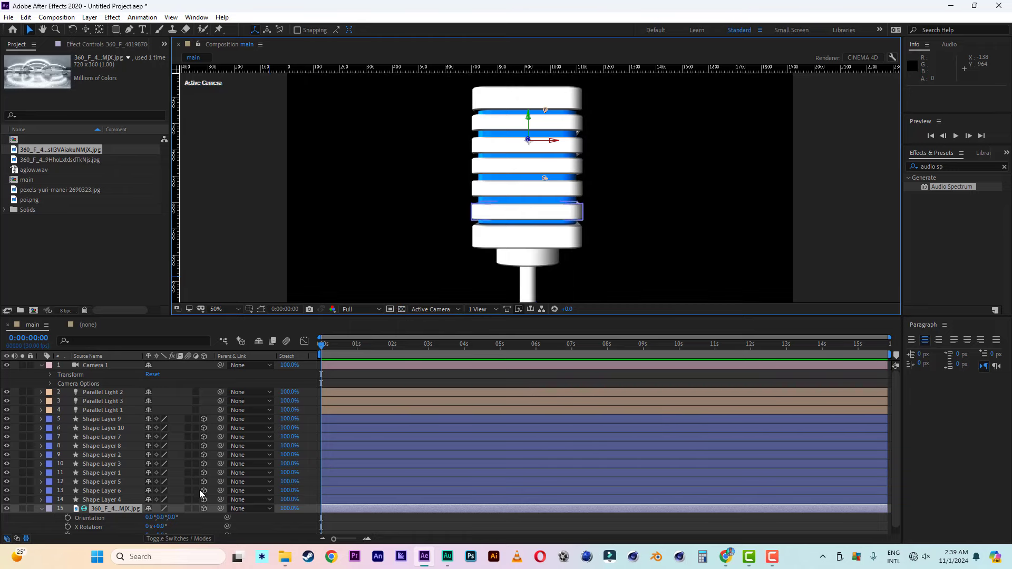
Step: Set the reflection intensity of the top ring, Shape Layer 2, to 50%
{"action": "left_click", "coordinate": [499, 101]}
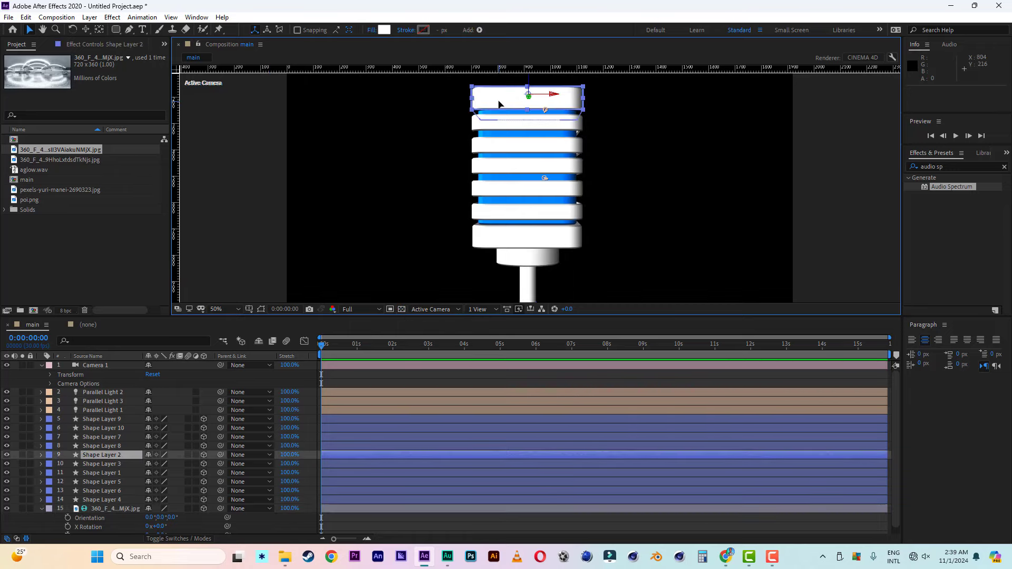
{"action": "left_click", "coordinate": [40, 455]}
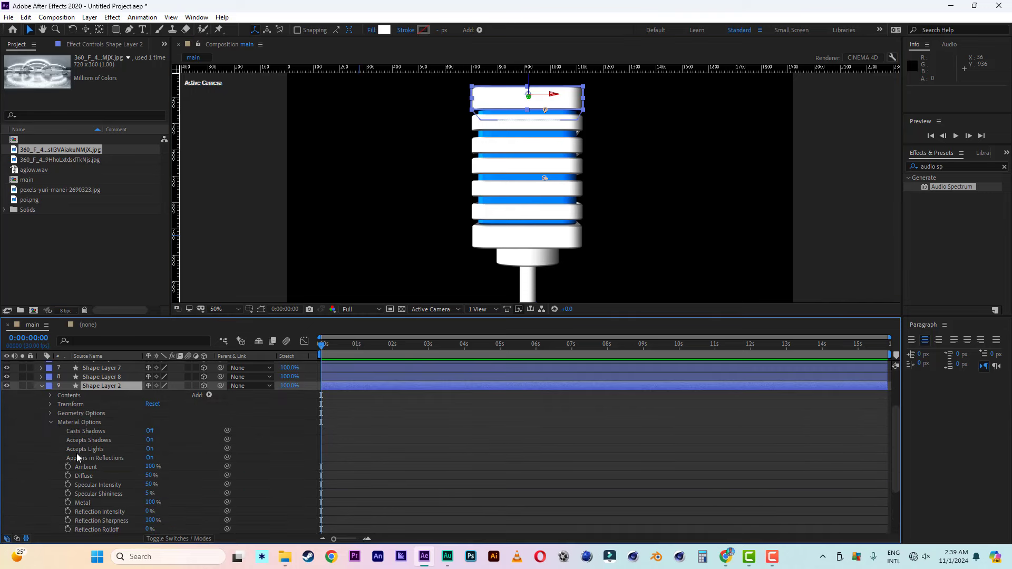
{"action": "left_click", "coordinate": [148, 511]}
{"action": "type", "text": "50"}
{"action": "left_click", "coordinate": [188, 505]}
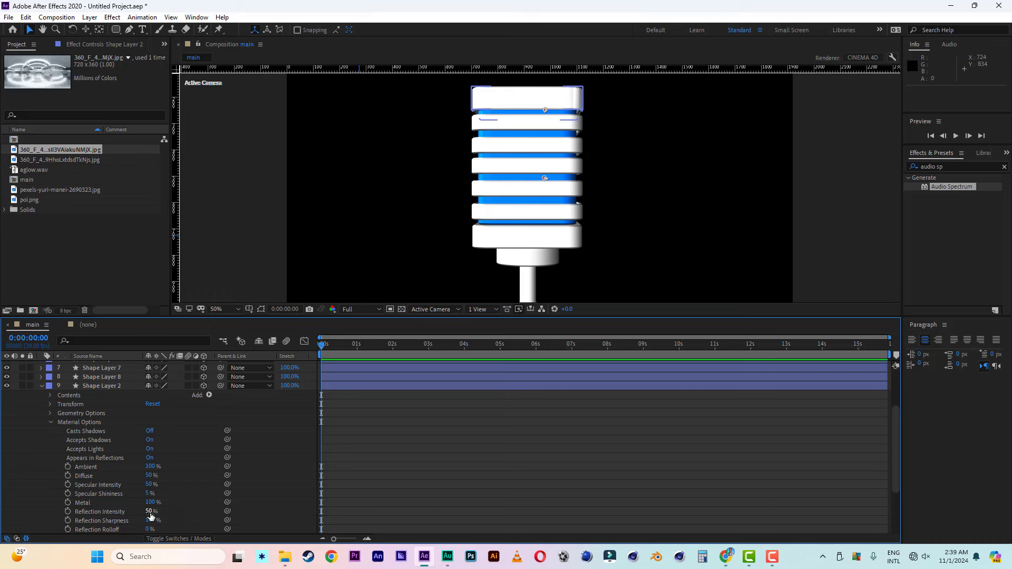
Step: Try a reflection intensity of 100% on Shape Layer 2 and return it to 50%
{"action": "left_click_drag", "start_coordinate": [151, 515], "coordinate": [268, 515]}
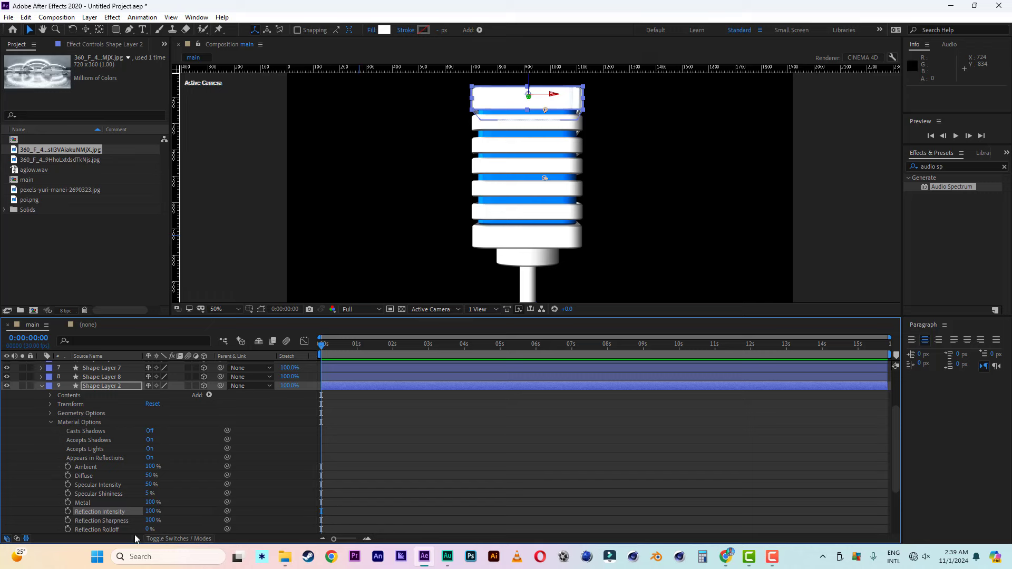
{"action": "left_click", "coordinate": [152, 511]}
{"action": "type", "text": "50"}
{"action": "key", "text": "Return"}
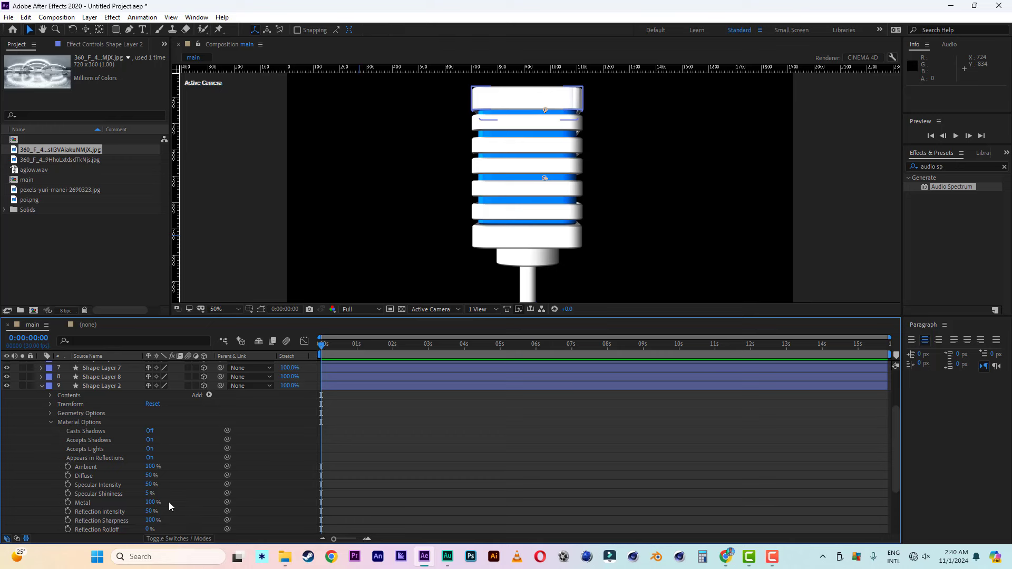
Step: Raise the specular shininess of Shape Layer 2 to 100% and collapse the layer's properties
{"action": "left_click", "coordinate": [149, 494]}
{"action": "type", "text": "20"}
{"action": "left_click", "coordinate": [192, 493]}
{"action": "left_click_drag", "start_coordinate": [150, 494], "coordinate": [219, 496]}
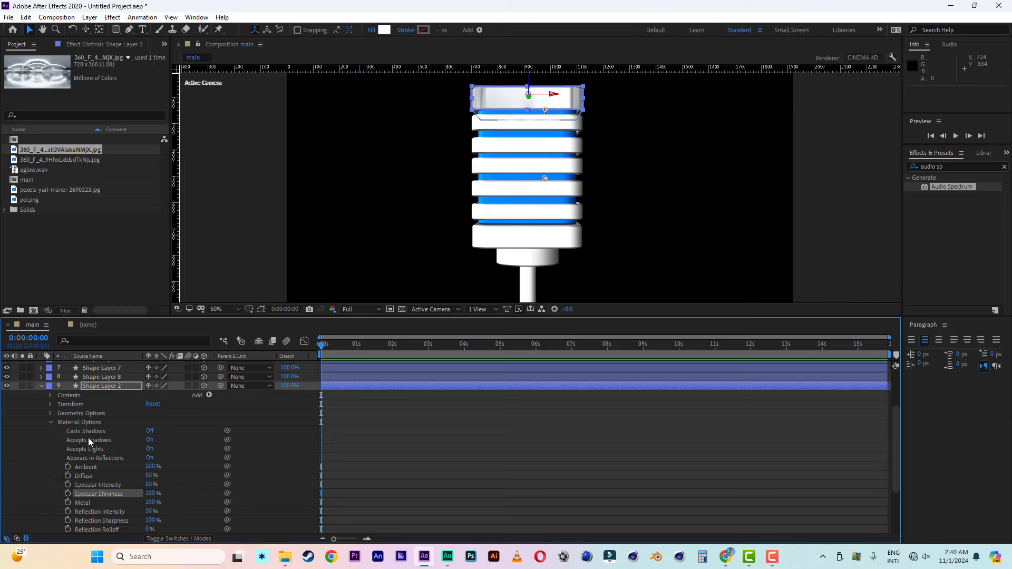
{"action": "left_click", "coordinate": [42, 385]}
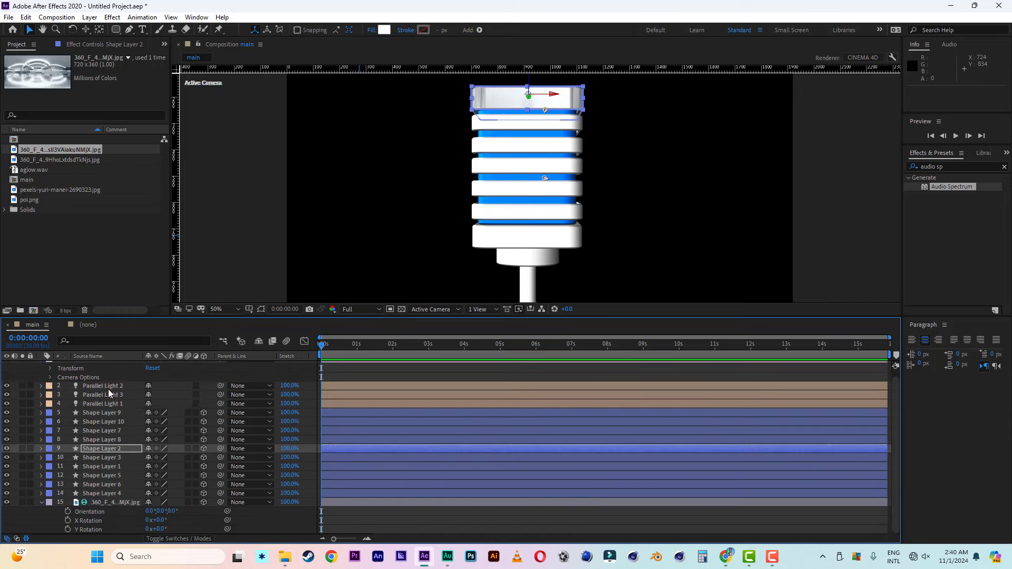
Step: Add the second 360 image, ending in TkNjs.jpg, between Shape Layer 4 and the environment layer
{"action": "left_click", "coordinate": [66, 161]}
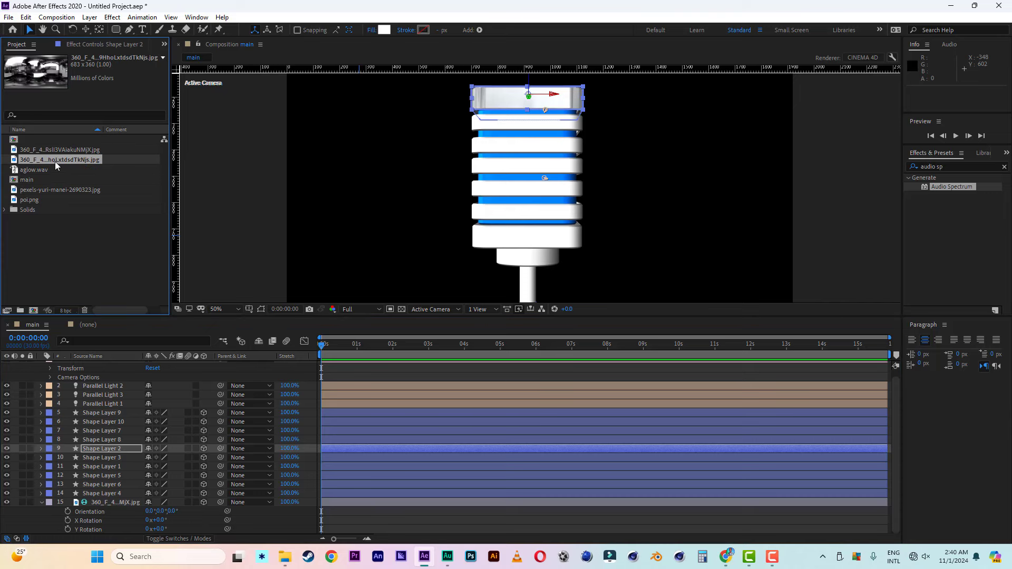
{"action": "left_click_drag", "start_coordinate": [55, 161], "coordinate": [103, 502]}
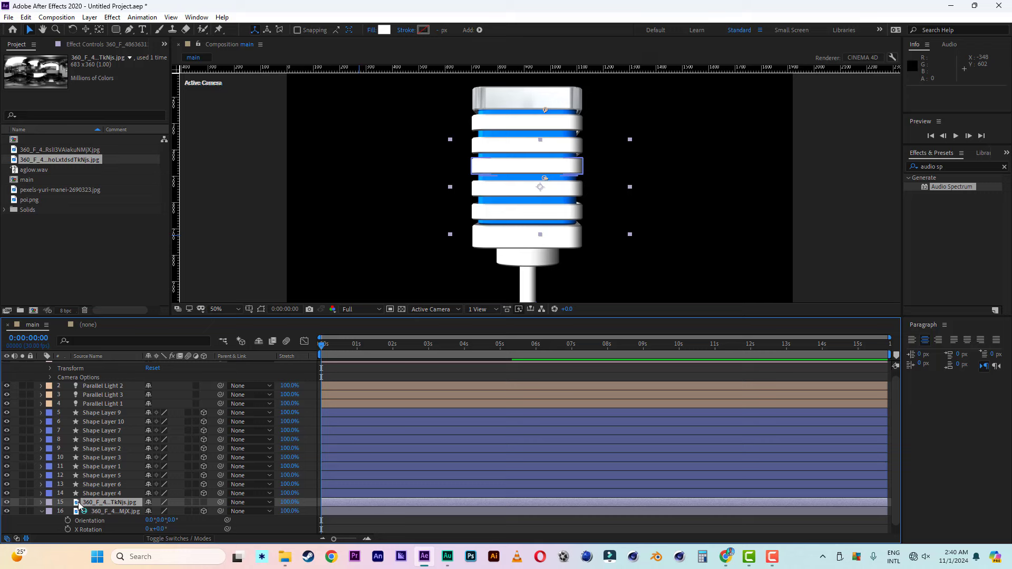
Step: Scale the second 360 image layer, ending in TkNjs.jpg, to 299% so it covers the frame
{"action": "left_click", "coordinate": [40, 511]}
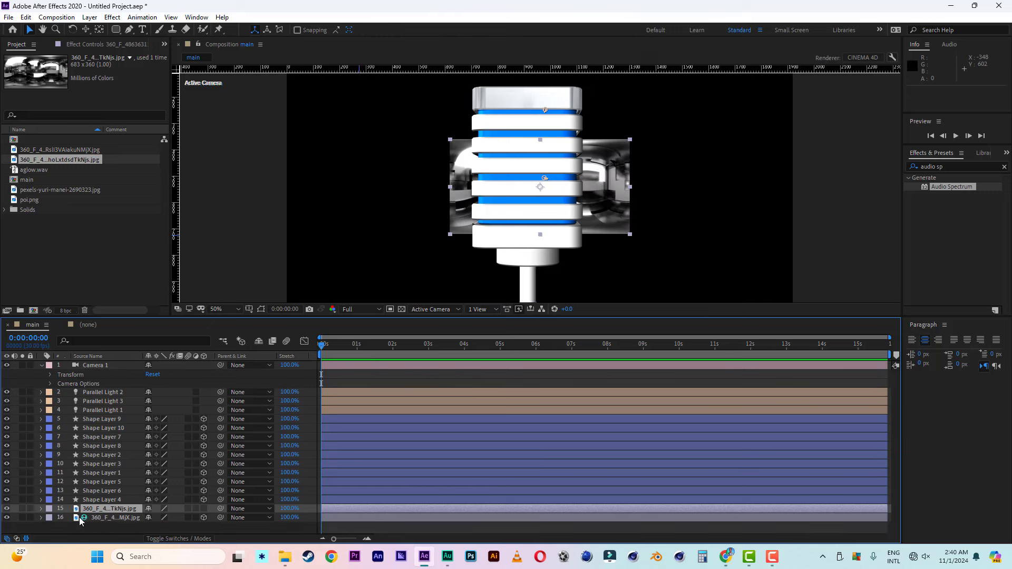
{"action": "key", "text": "s"}
{"action": "left_click_drag", "start_coordinate": [177, 518], "coordinate": [292, 526]}
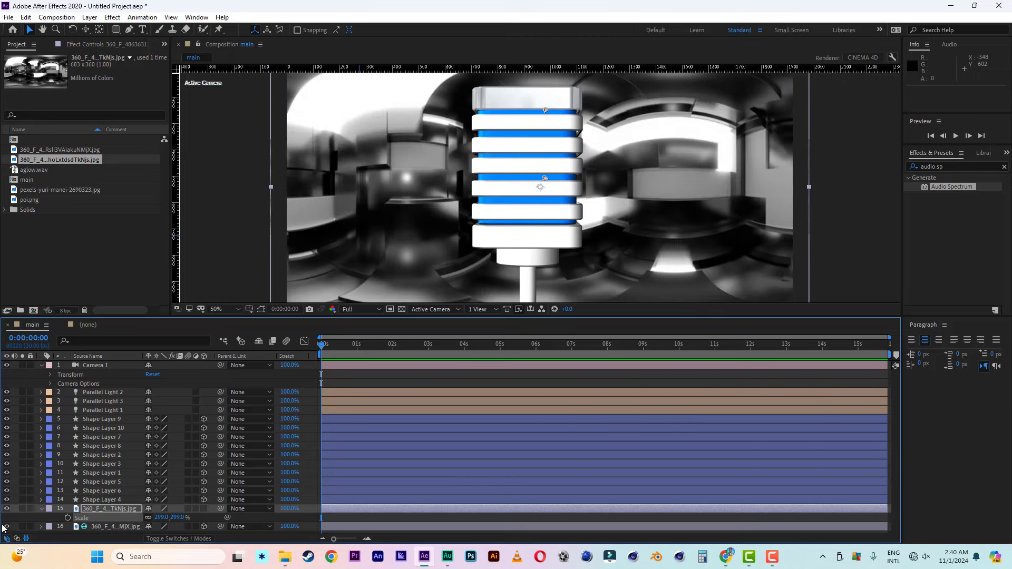
Step: Delete the old environment layer ending in MjX.jpg and make the TkNjs.jpg image the environment layer
{"action": "left_click", "coordinate": [95, 529]}
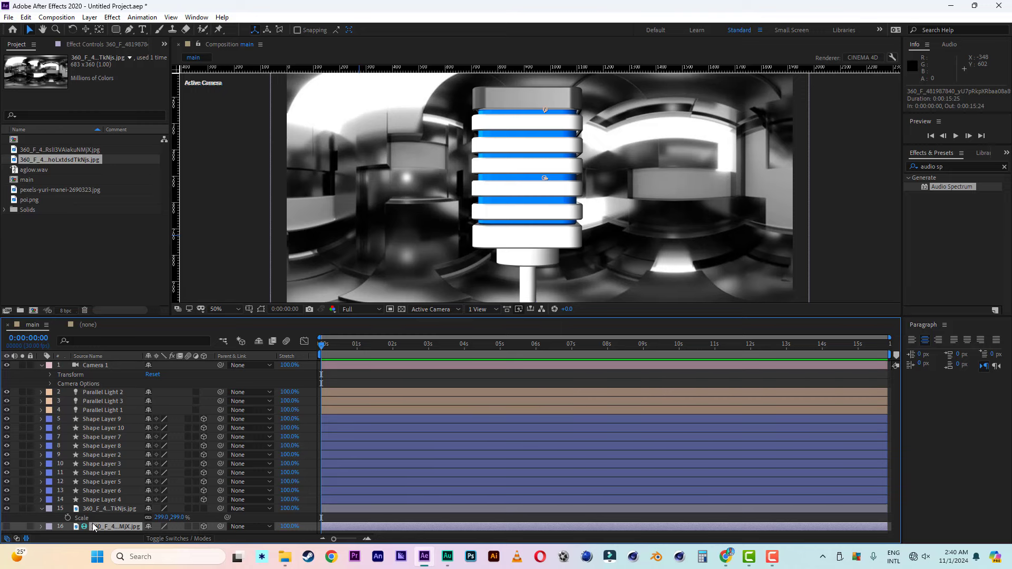
{"action": "key", "text": "Delete"}
{"action": "left_click", "coordinate": [42, 509]}
{"action": "left_click", "coordinate": [101, 509]}
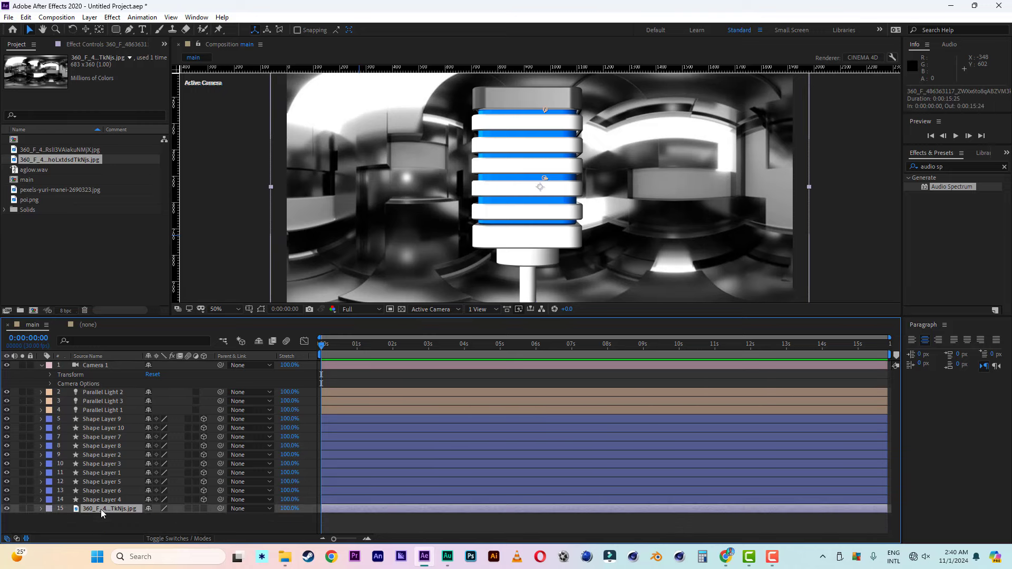
{"action": "right_click", "coordinate": [101, 511]}
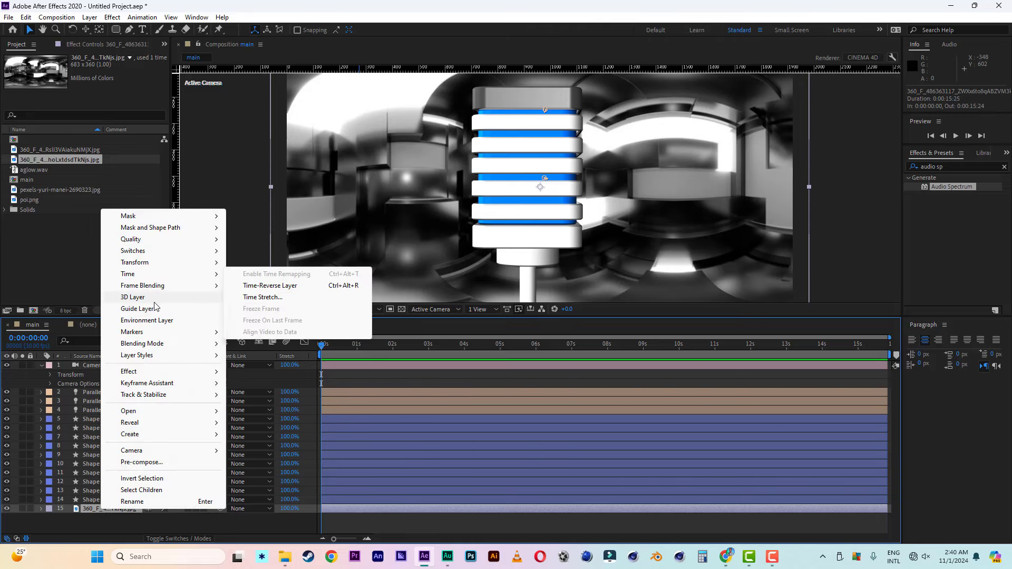
{"action": "left_click", "coordinate": [153, 321]}
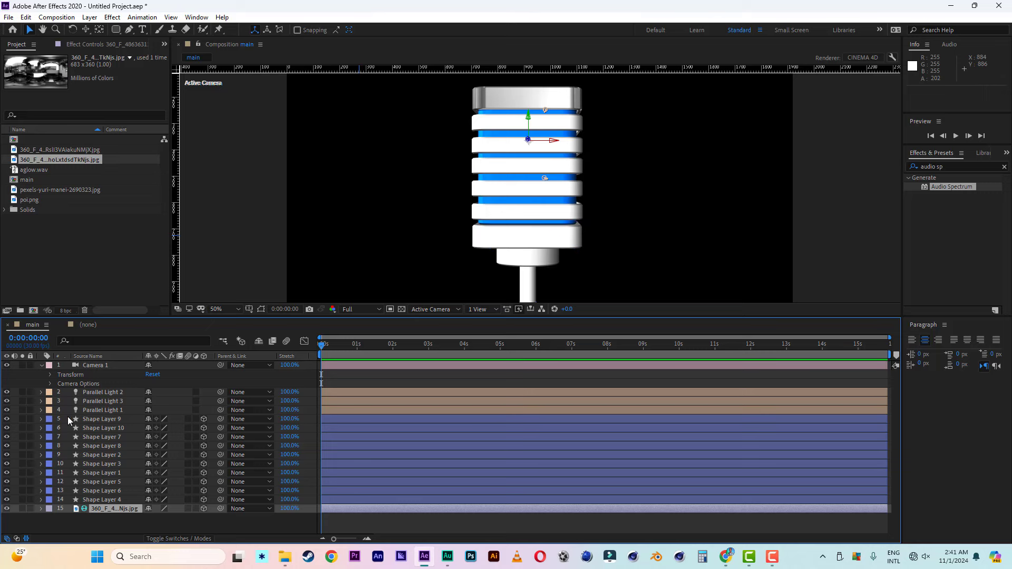
Step: Set the pole, Shape Layer 9, to 50% reflection intensity and 100% specular shininess
{"action": "left_click", "coordinate": [103, 420]}
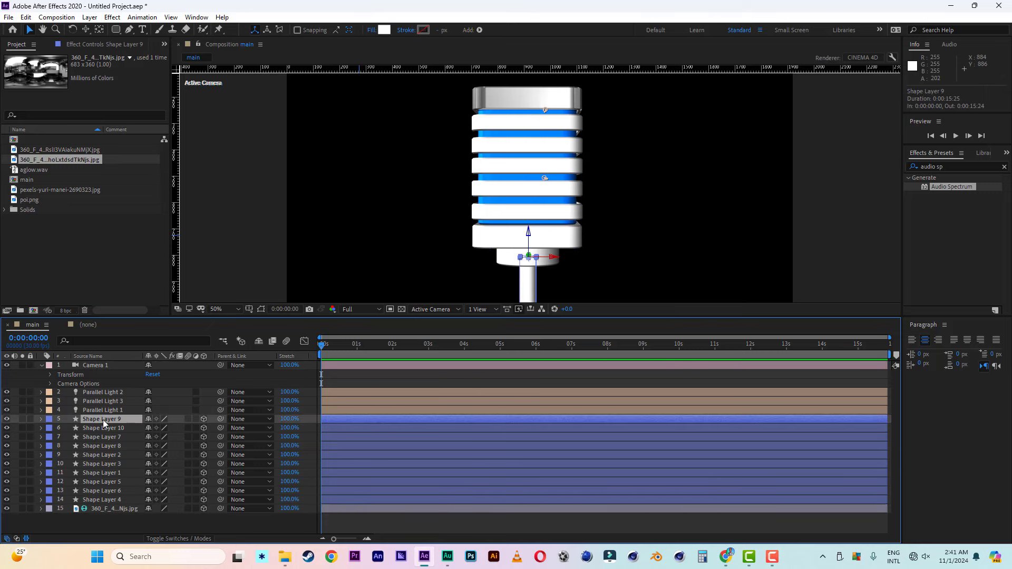
{"action": "left_click", "coordinate": [41, 419]}
{"action": "left_click", "coordinate": [50, 396]}
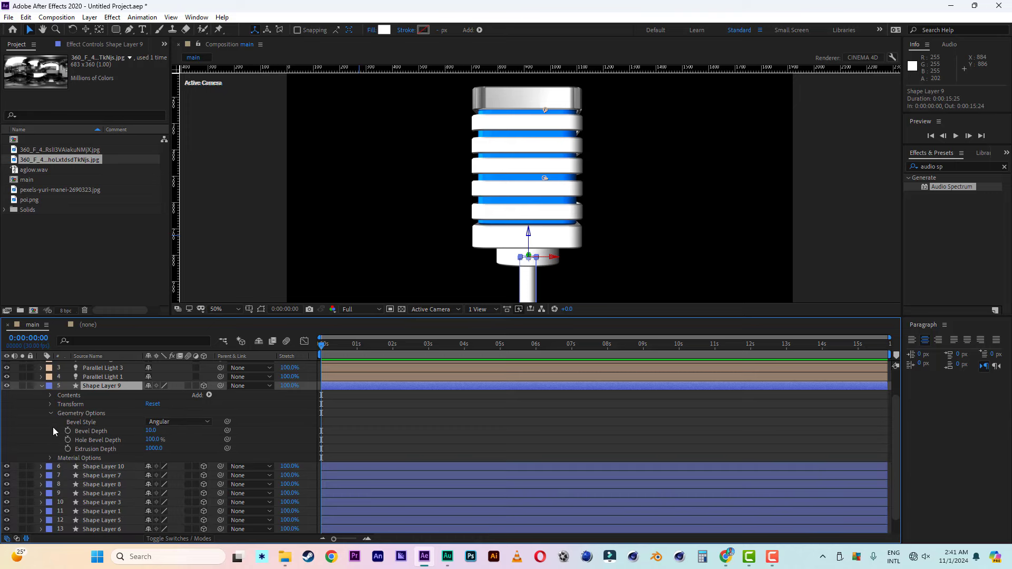
{"action": "left_click", "coordinate": [51, 413]}
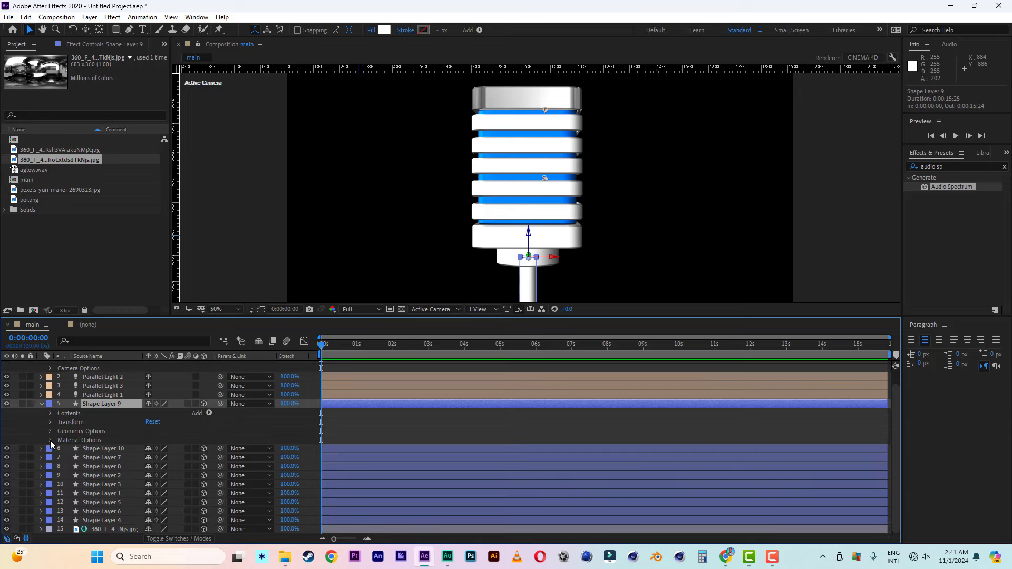
{"action": "left_click", "coordinate": [51, 439]}
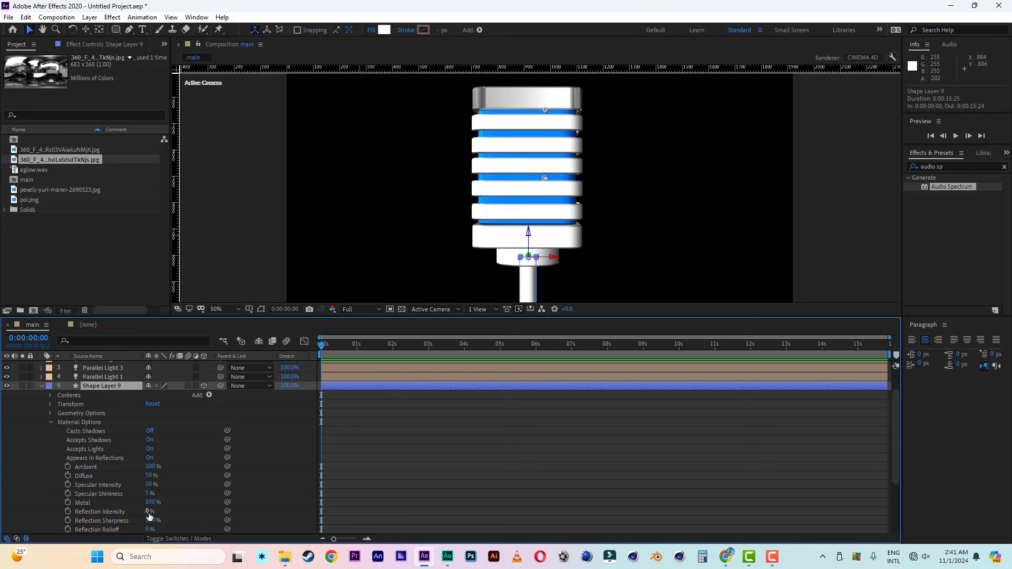
{"action": "left_click", "coordinate": [148, 512]}
{"action": "type", "text": "50"}
{"action": "left_click", "coordinate": [186, 506]}
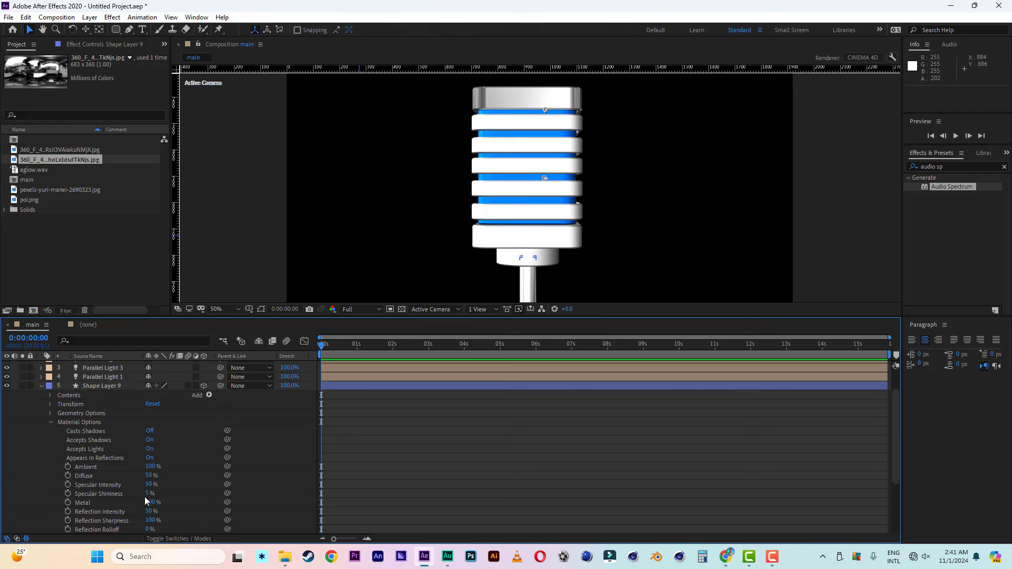
{"action": "left_click_drag", "start_coordinate": [148, 496], "coordinate": [269, 497]}
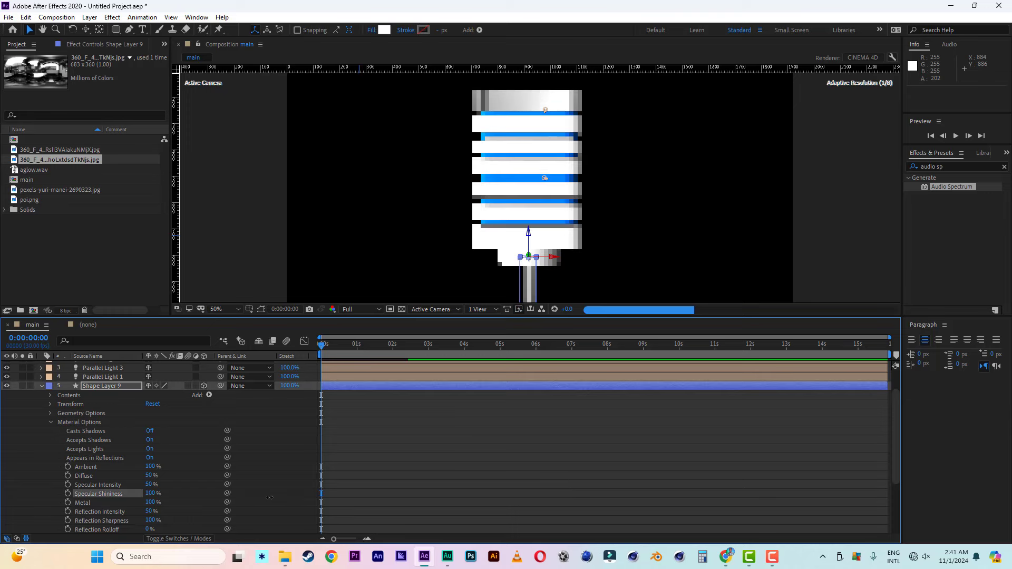
{"action": "left_click", "coordinate": [42, 386]}
Step: Set the collar under the rings, Shape Layer 10, to 50% reflection intensity and raise its specular shininess to match the pole
{"action": "left_click", "coordinate": [54, 428]}
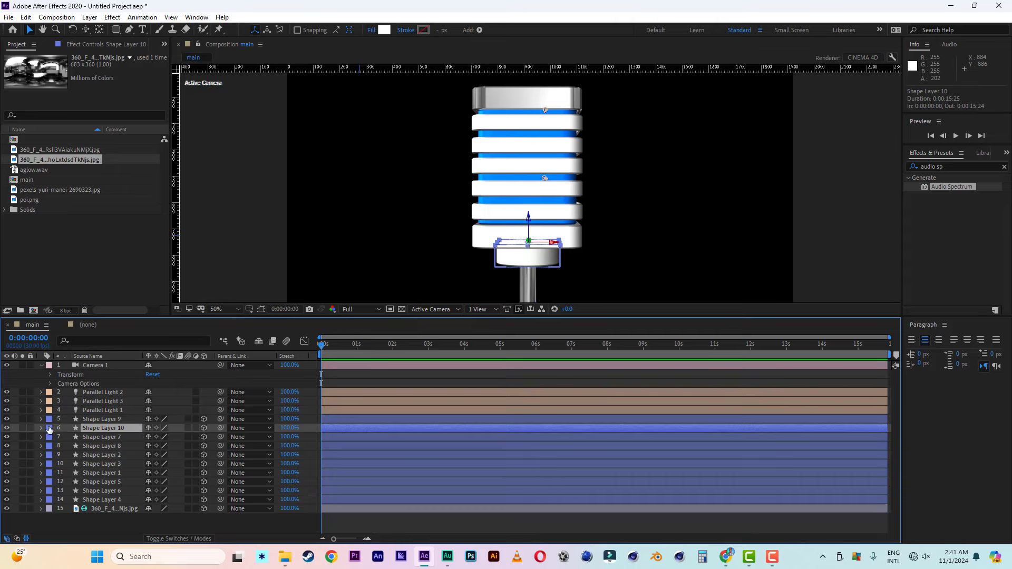
{"action": "left_click", "coordinate": [41, 428]}
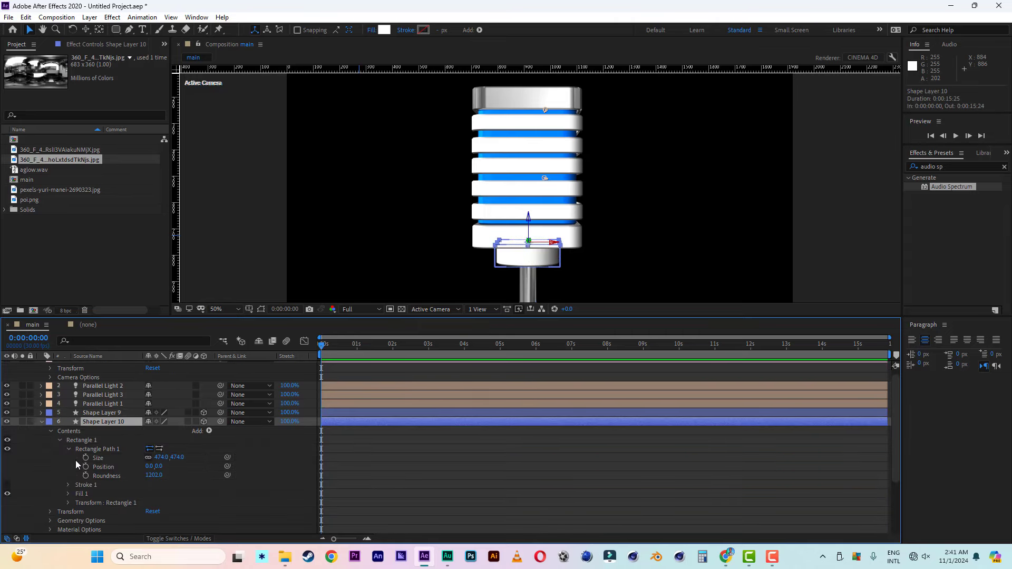
{"action": "left_click", "coordinate": [51, 430]}
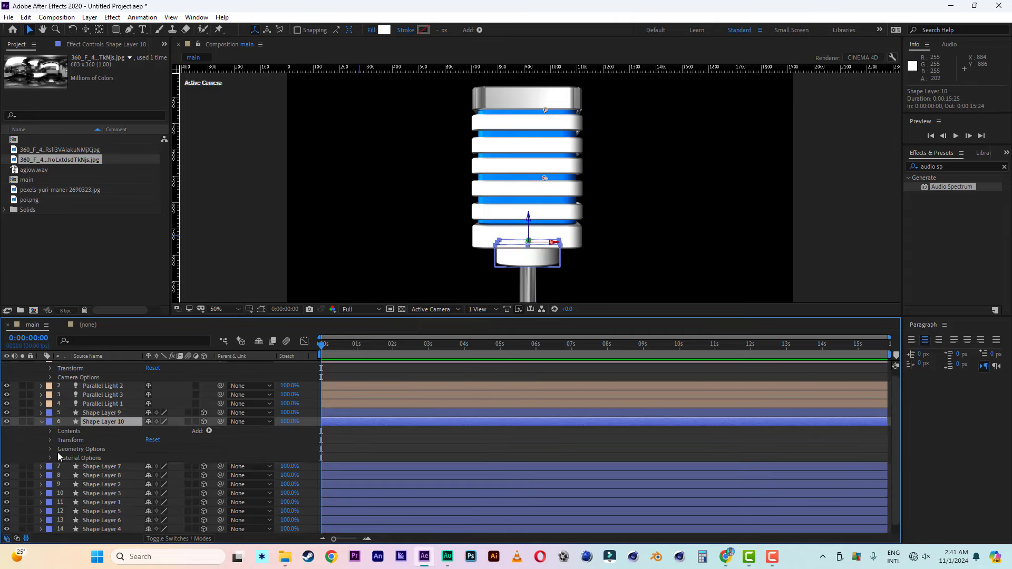
{"action": "left_click", "coordinate": [51, 457]}
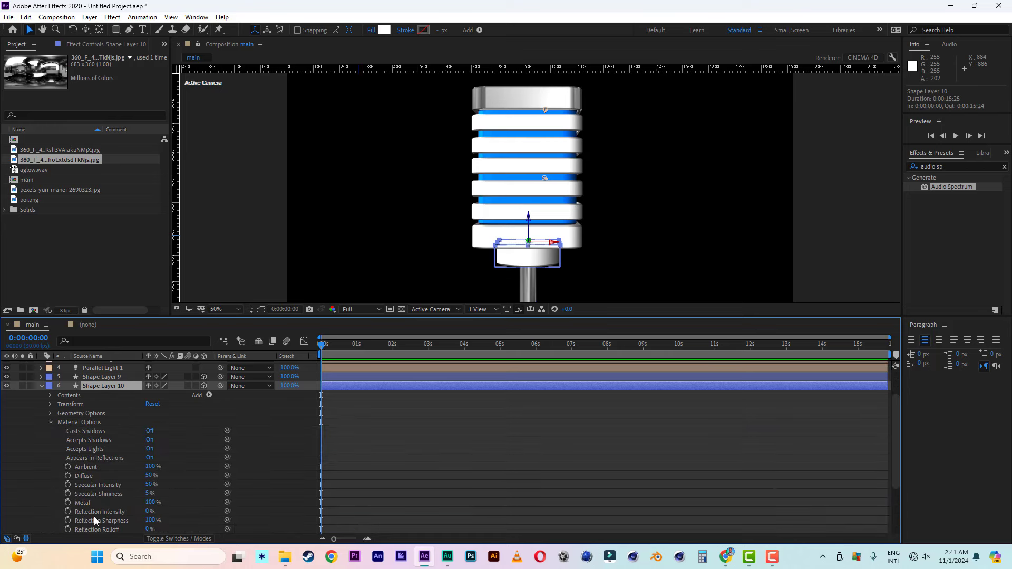
{"action": "left_click", "coordinate": [148, 511]}
{"action": "type", "text": "50"}
{"action": "key", "text": "Return"}
{"action": "left_click", "coordinate": [186, 508]}
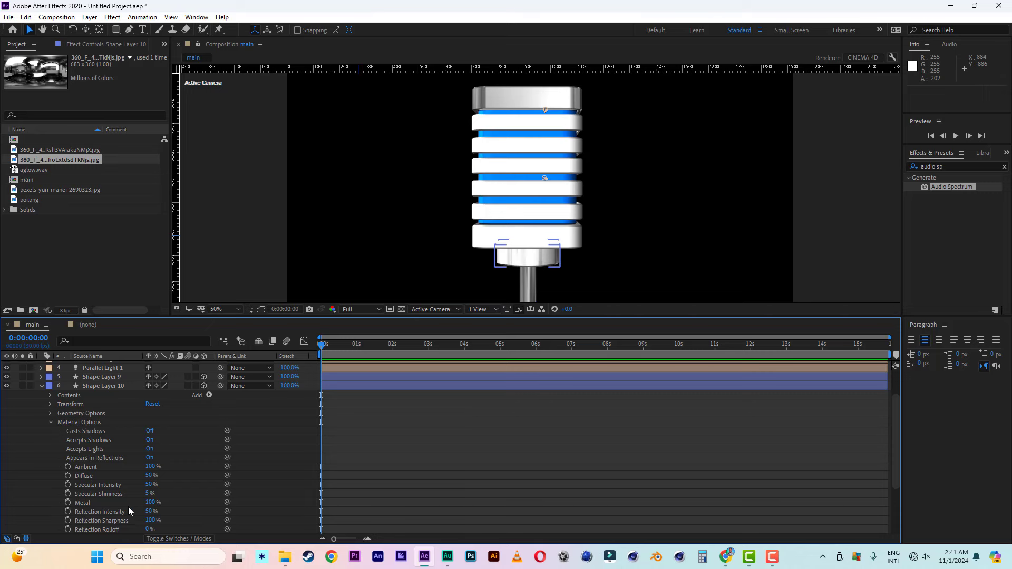
{"action": "left_click_drag", "start_coordinate": [147, 495], "coordinate": [259, 496]}
{"action": "left_click", "coordinate": [42, 387]}
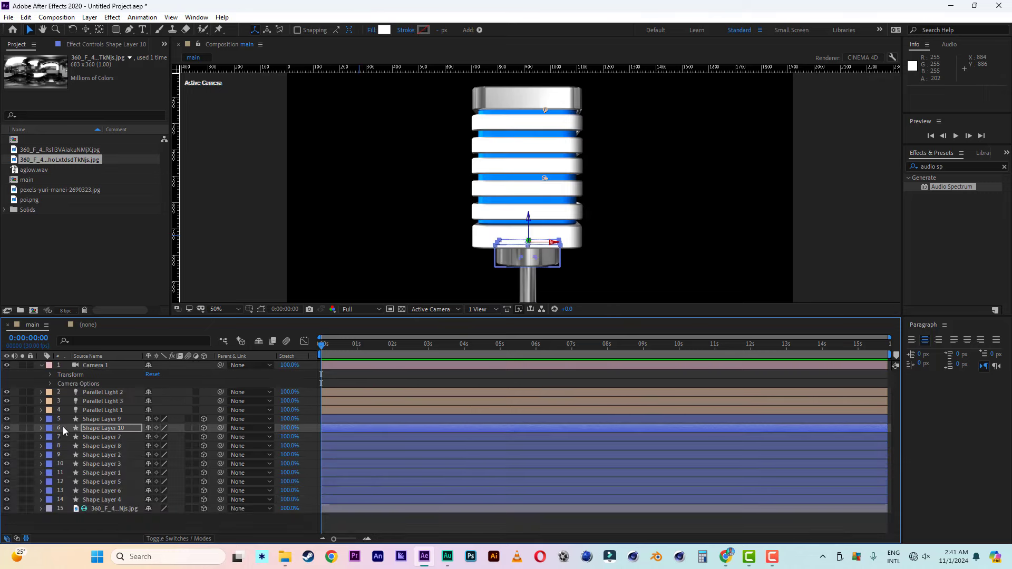
Step: Set the lowest ring, Shape Layer 7, to 50% reflection intensity and raise its specular shininess like the collar's
{"action": "left_click", "coordinate": [66, 437]}
{"action": "left_click", "coordinate": [42, 438]}
{"action": "left_click", "coordinate": [149, 512]}
{"action": "type", "text": "50"}
{"action": "left_click", "coordinate": [186, 513]}
{"action": "left_click_drag", "start_coordinate": [148, 495], "coordinate": [275, 496]}
{"action": "left_click", "coordinate": [41, 386]}
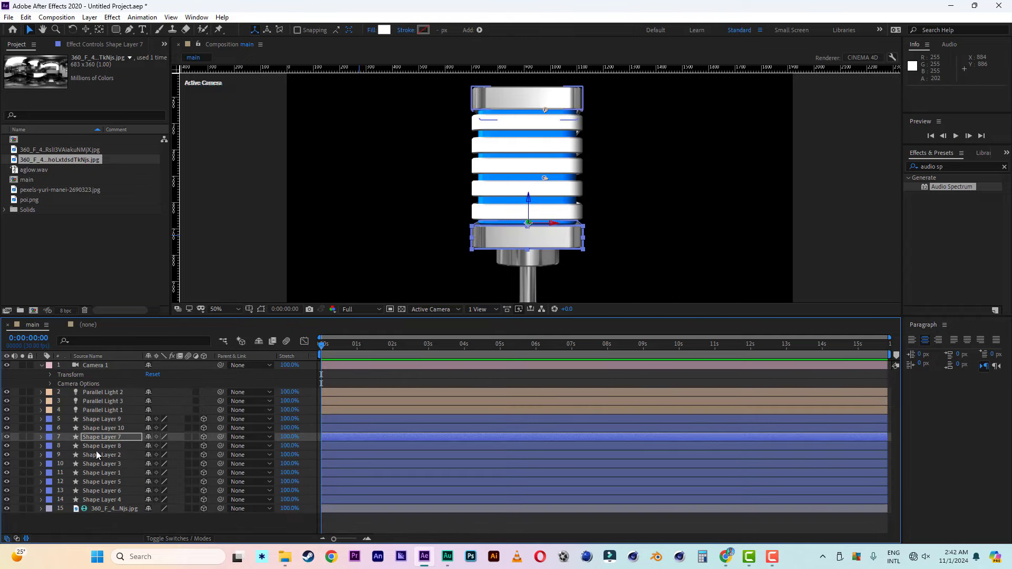
Step: Set the blue core, Shape Layer 8, to 50% reflection intensity, raise its specular shininess, and collapse its properties
{"action": "left_click", "coordinate": [95, 450]}
{"action": "left_click", "coordinate": [41, 447]}
{"action": "left_click", "coordinate": [148, 512]}
{"action": "type", "text": "50"}
{"action": "left_click", "coordinate": [186, 512]}
{"action": "left_click_drag", "start_coordinate": [149, 495], "coordinate": [221, 495]}
{"action": "left_click", "coordinate": [51, 422]}
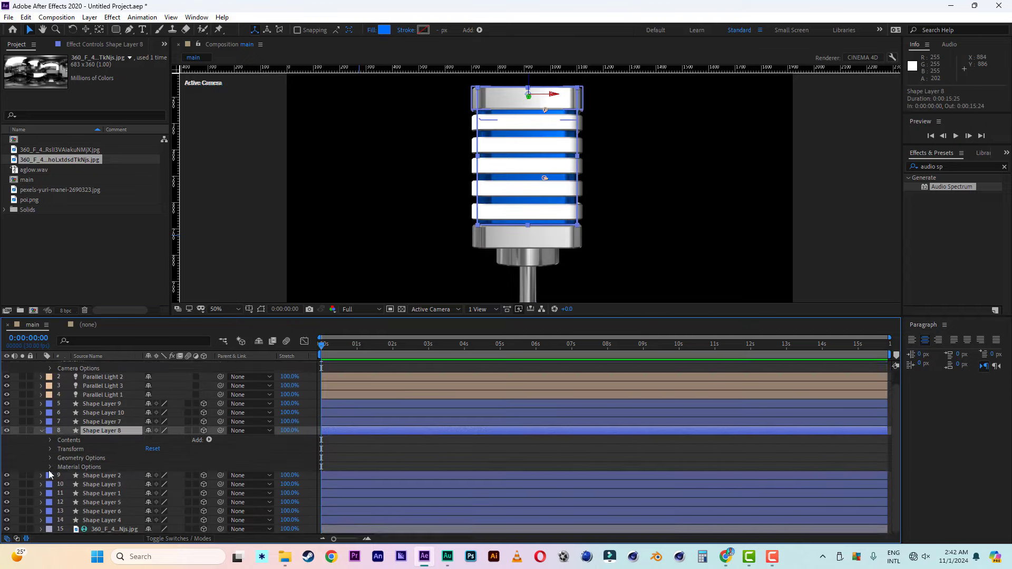
{"action": "left_click", "coordinate": [41, 429]}
Step: Check Shape Layer 2's material options and give Shape Layer 3 the same reflective material settings
{"action": "left_click", "coordinate": [42, 457]}
{"action": "left_click", "coordinate": [51, 492]}
{"action": "left_click", "coordinate": [42, 386]}
{"action": "left_click", "coordinate": [41, 465]}
{"action": "left_click", "coordinate": [51, 501]}
{"action": "left_click", "coordinate": [42, 386]}
Step: Set the reflection intensity of the ring on Shape Layer 1 to 50% and collapse the layer
{"action": "left_click", "coordinate": [41, 474]}
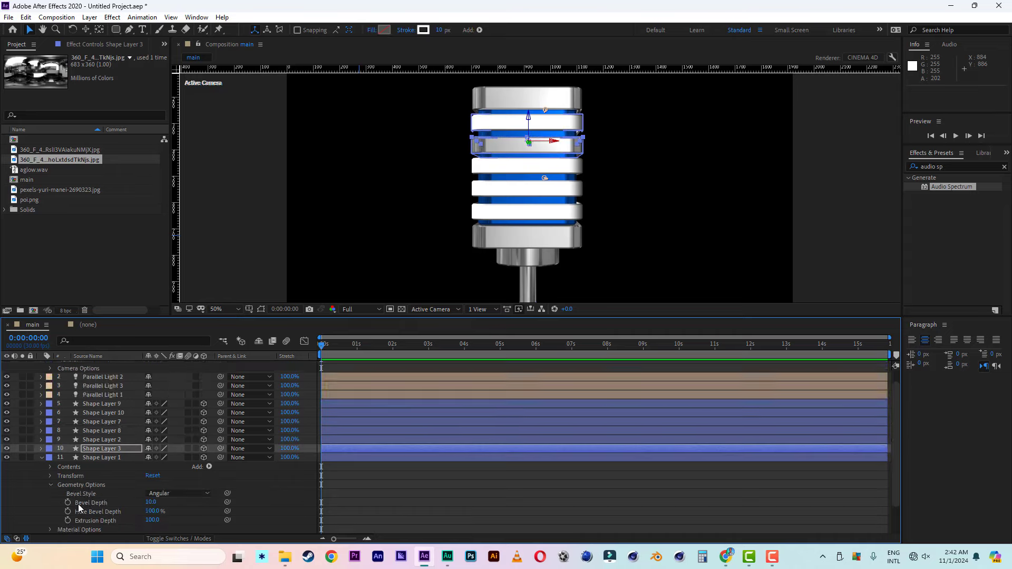
{"action": "left_click", "coordinate": [51, 494]}
{"action": "left_click", "coordinate": [148, 511]}
{"action": "type", "text": "50"}
{"action": "left_click", "coordinate": [42, 386]}
Step: Set the ring on Shape Layer 5 to 50% reflection intensity and 100% specular shininess
{"action": "left_click", "coordinate": [42, 483]}
{"action": "left_click", "coordinate": [51, 519]}
{"action": "left_click", "coordinate": [149, 512]}
{"action": "type", "text": "50"}
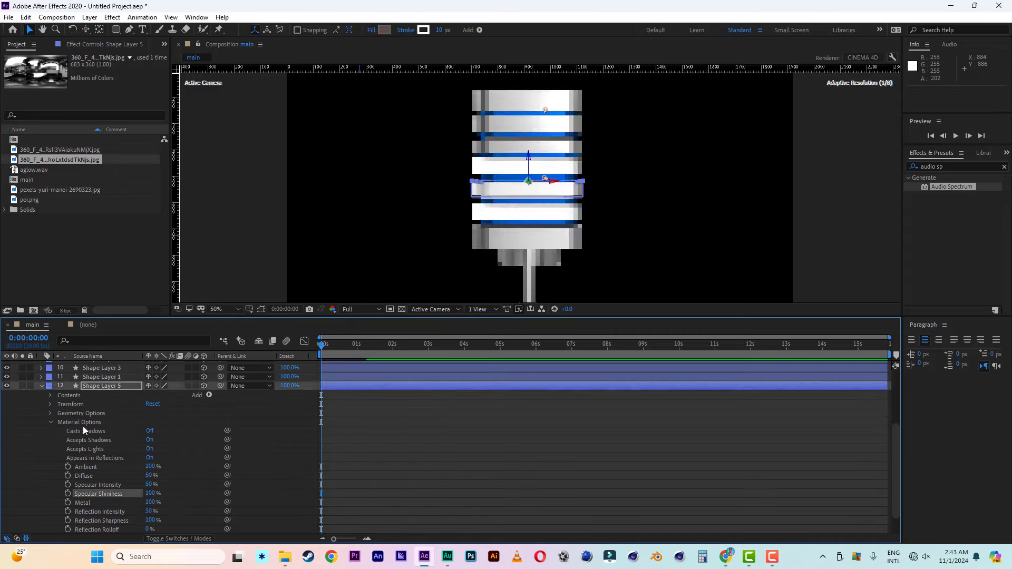
{"action": "left_click", "coordinate": [41, 386]}
Step: Match the reflection intensity and specular shininess of the ring on Shape Layer 6 to those of Shape Layer 5
{"action": "left_click", "coordinate": [42, 492]}
{"action": "left_click", "coordinate": [50, 528]}
{"action": "left_click", "coordinate": [148, 511]}
{"action": "left_click", "coordinate": [42, 386]}
Step: Set the reflection intensity of the middle ring, Shape Layer 4, to 50% and match the other rings' specular shininess
{"action": "left_click", "coordinate": [41, 500]}
{"action": "left_click", "coordinate": [51, 530]}
{"action": "left_click", "coordinate": [148, 512]}
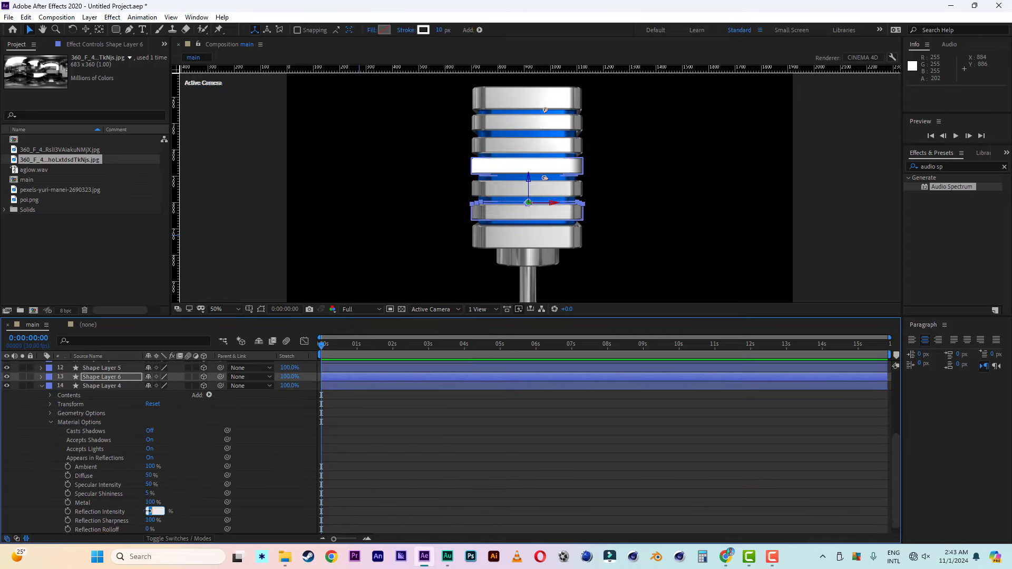
{"action": "type", "text": "50"}
{"action": "left_click", "coordinate": [41, 385]}
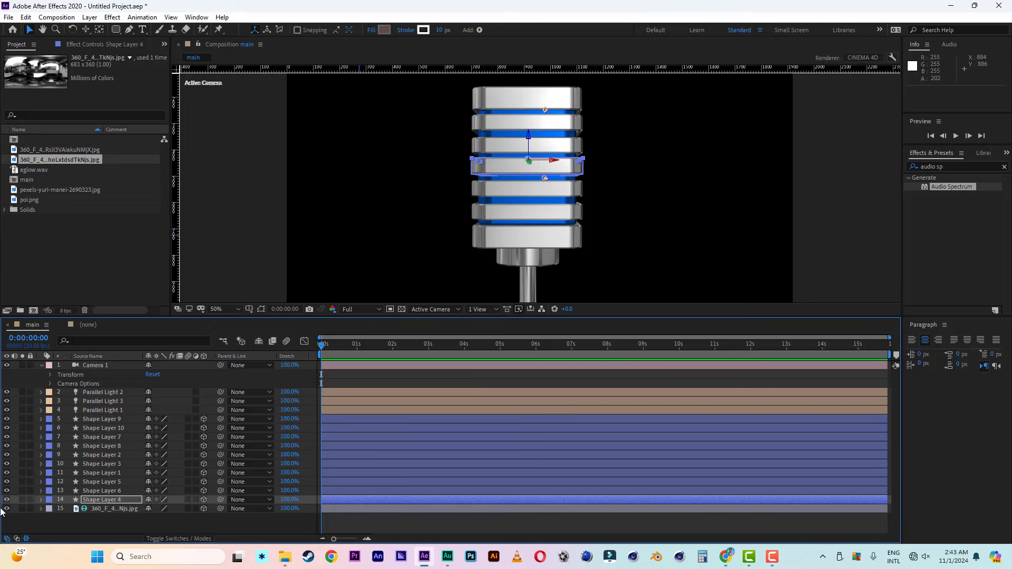
{"action": "key", "text": "comma"}
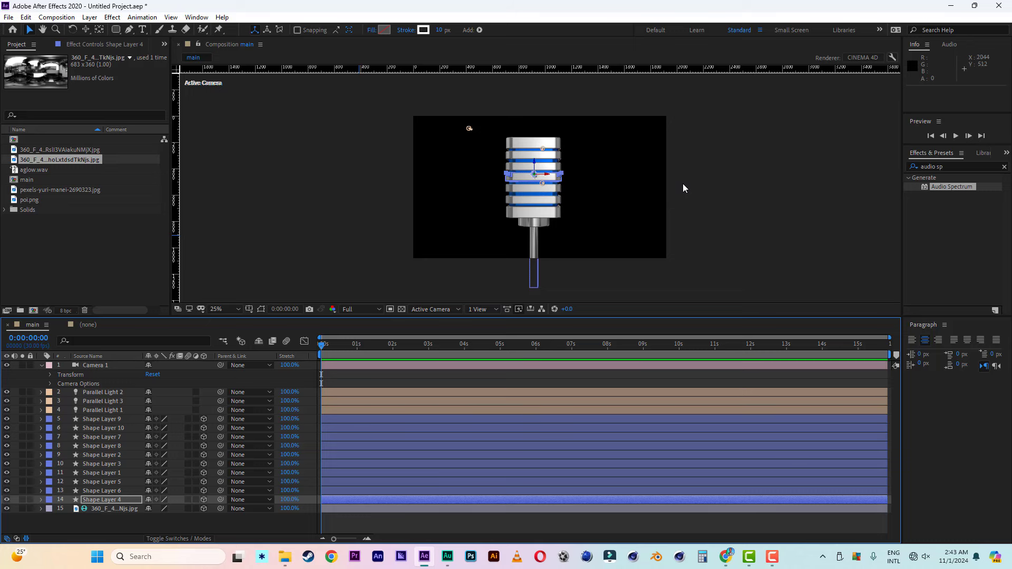
{"action": "left_click", "coordinate": [699, 180]}
{"action": "key", "text": "period"}
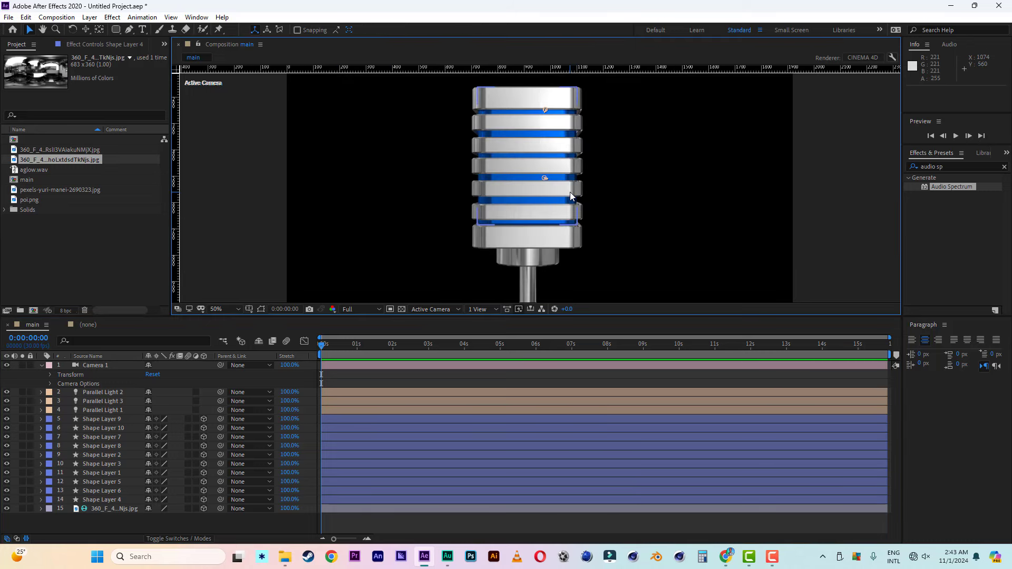
{"action": "key", "text": "comma"}
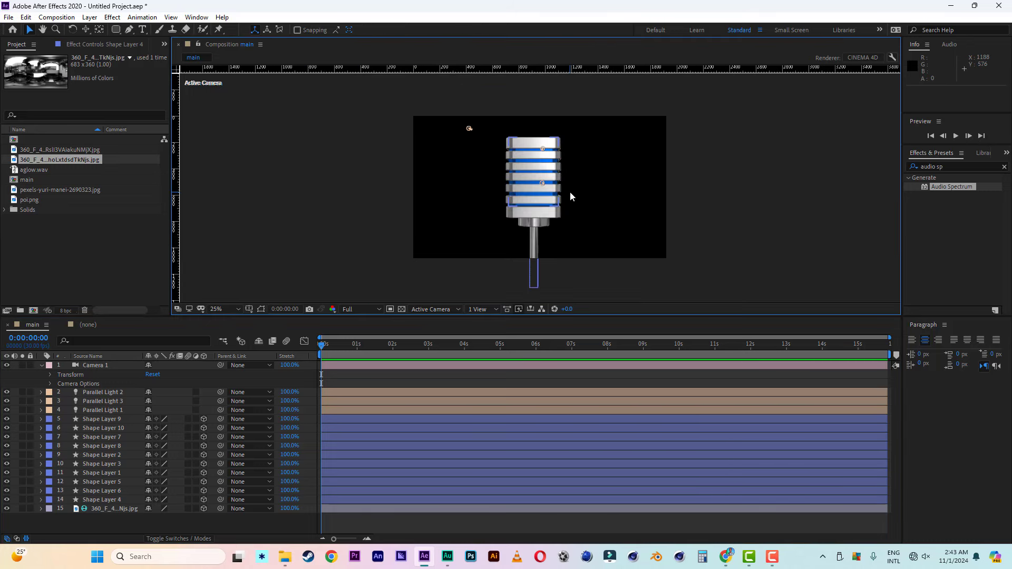
{"action": "key", "text": "period"}
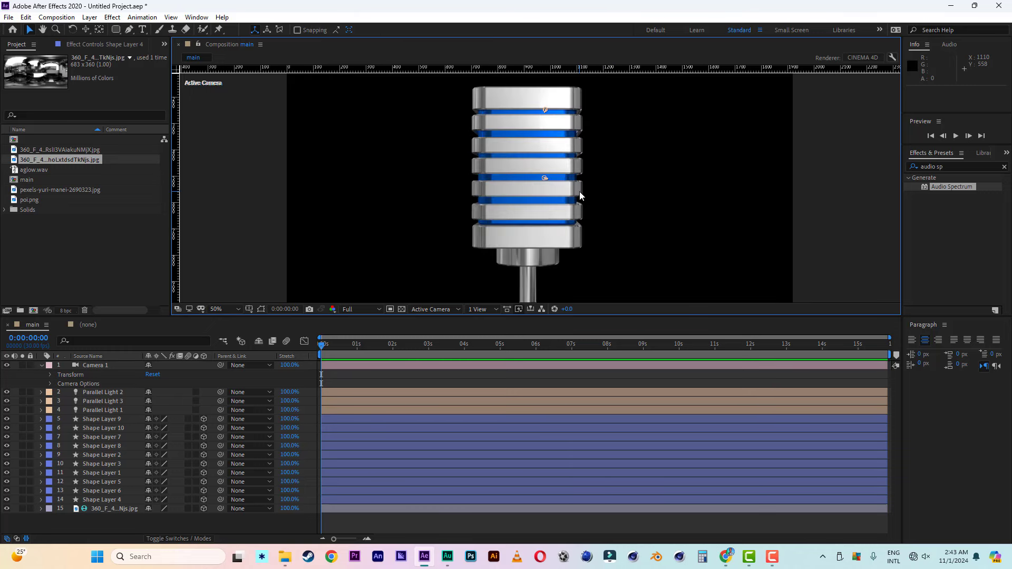
{"action": "key", "text": "comma"}
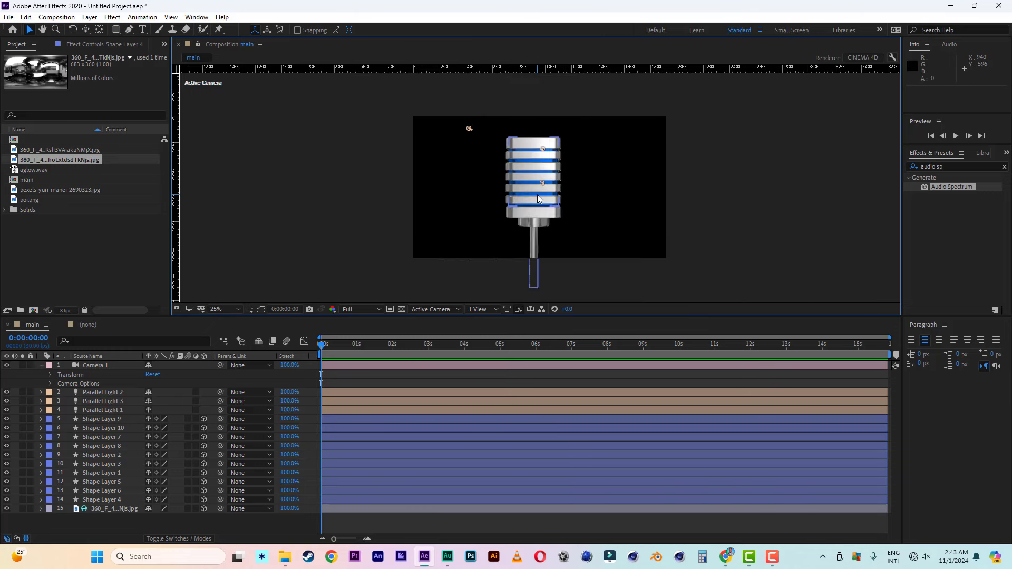
Step: Create a new 1920 x 1920 px composition named spectrum
{"action": "left_click", "coordinate": [33, 311]}
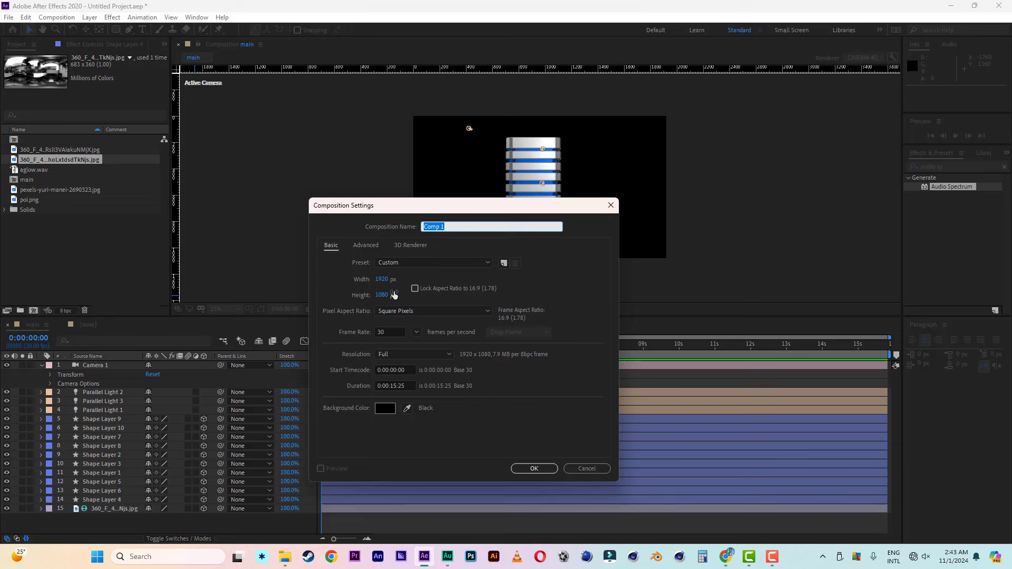
{"action": "left_click", "coordinate": [394, 295]}
{"action": "type", "text": "1920"}
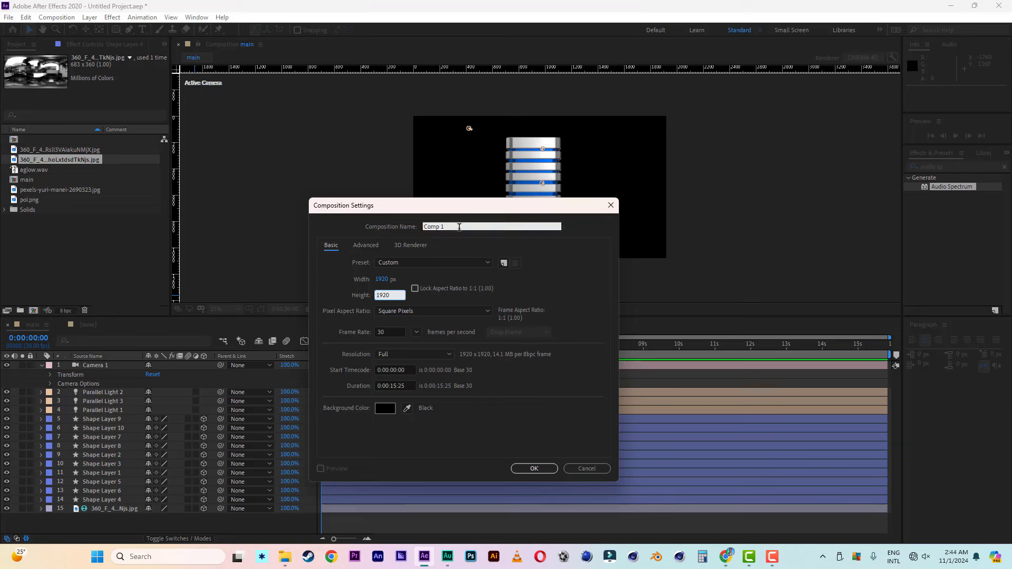
{"action": "left_click_drag", "start_coordinate": [460, 226], "coordinate": [396, 231]}
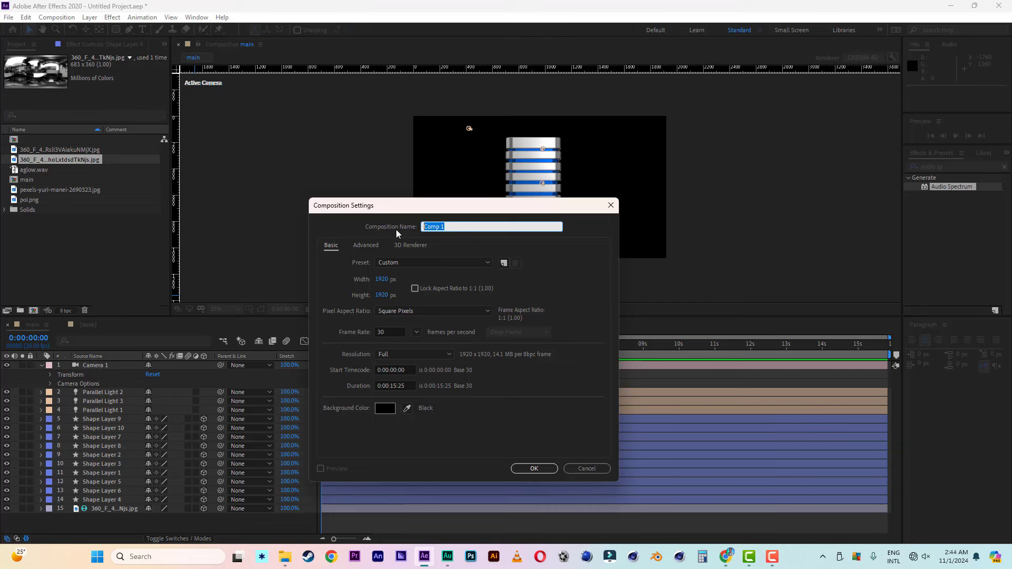
{"action": "type", "text": "spectrum"}
{"action": "left_click", "coordinate": [535, 469]}
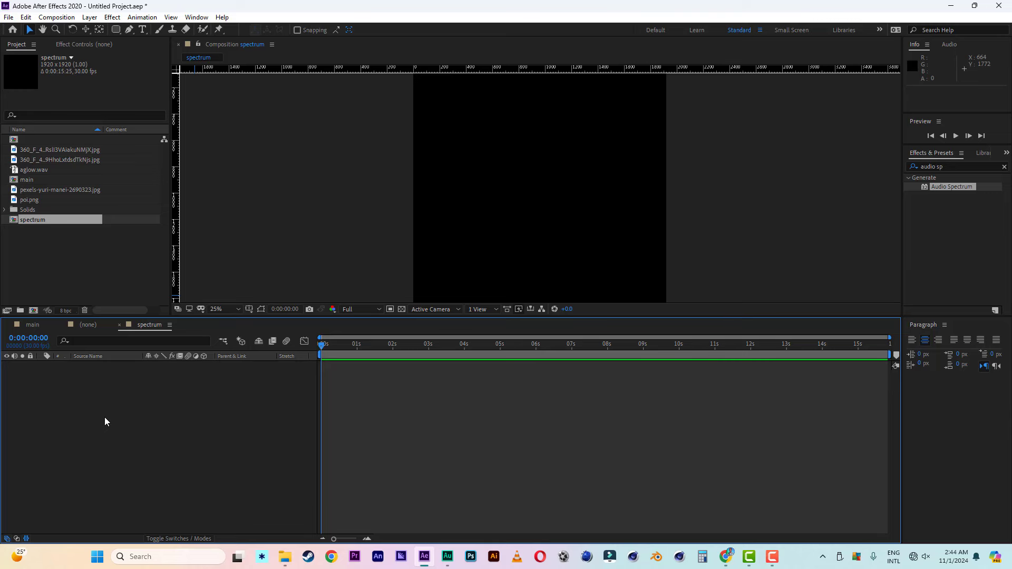
Step: Add a black solid layer to the spectrum composition
{"action": "right_click", "coordinate": [105, 417]}
{"action": "mouse_move", "coordinate": [171, 428]}
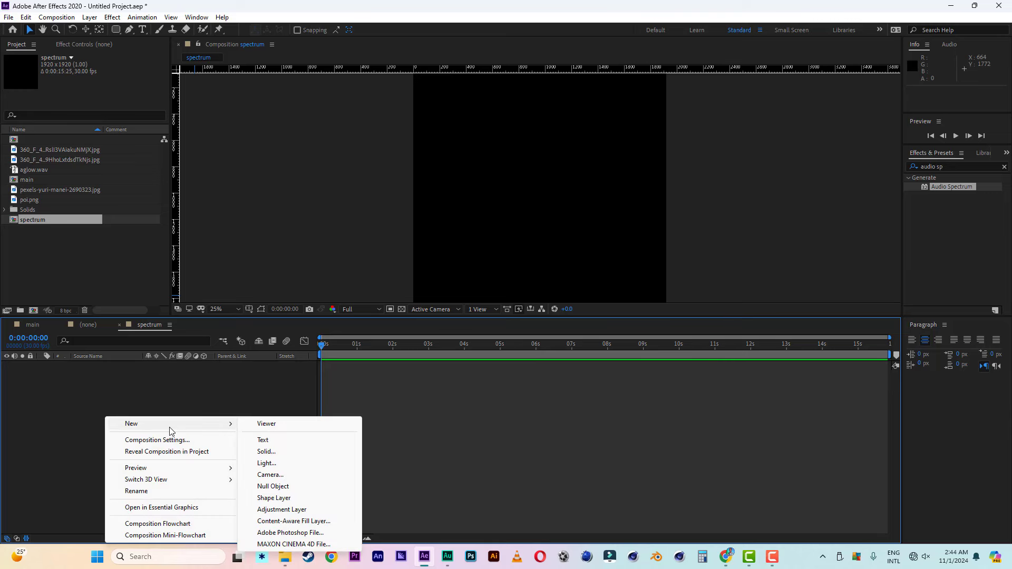
{"action": "left_click", "coordinate": [265, 452]}
{"action": "left_click", "coordinate": [776, 360]}
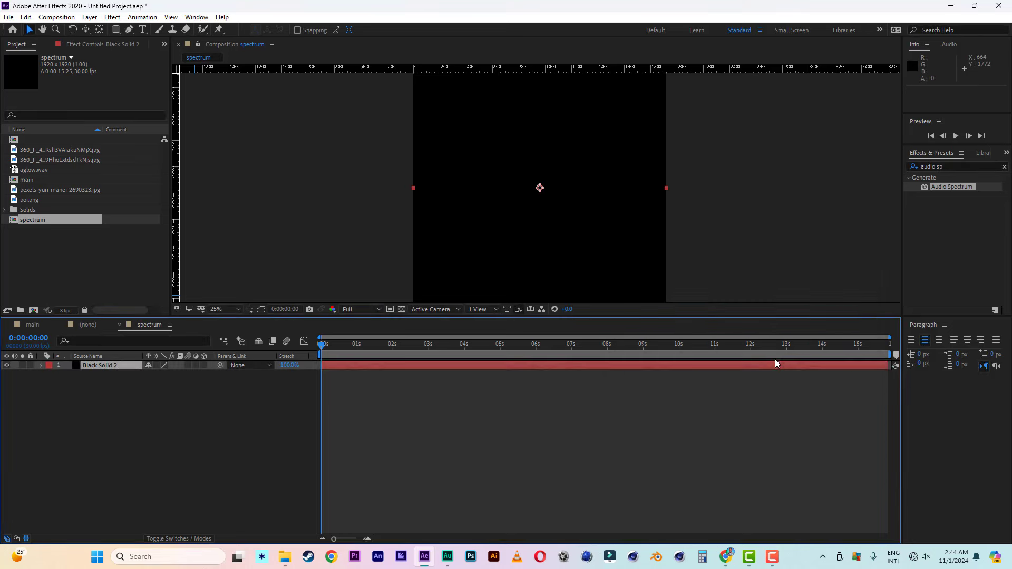
Step: Apply the Audio Spectrum effect to the black solid in the spectrum composition
{"action": "left_click", "coordinate": [1004, 166]}
{"action": "left_click", "coordinate": [933, 167]}
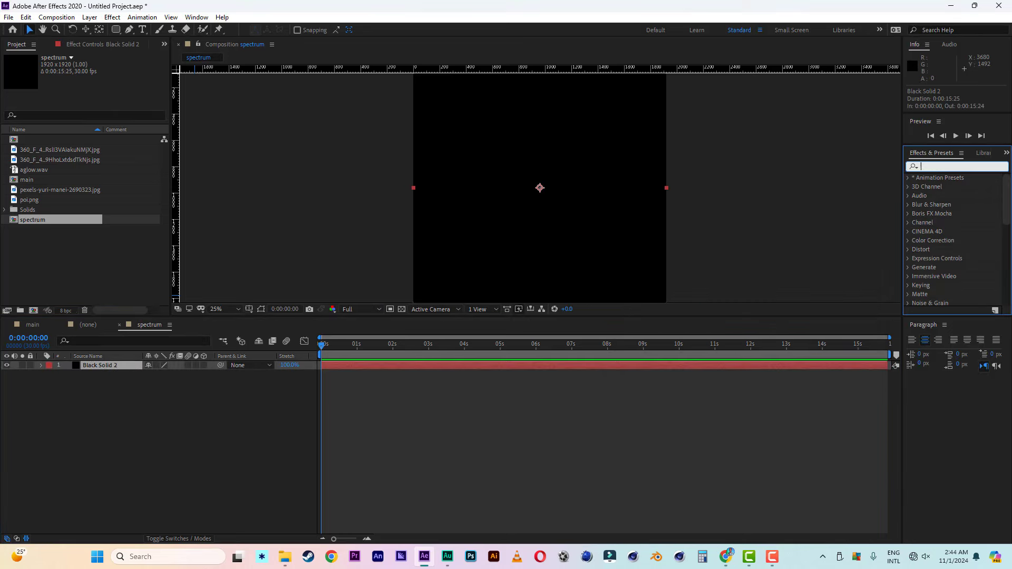
{"action": "type", "text": "audio s"}
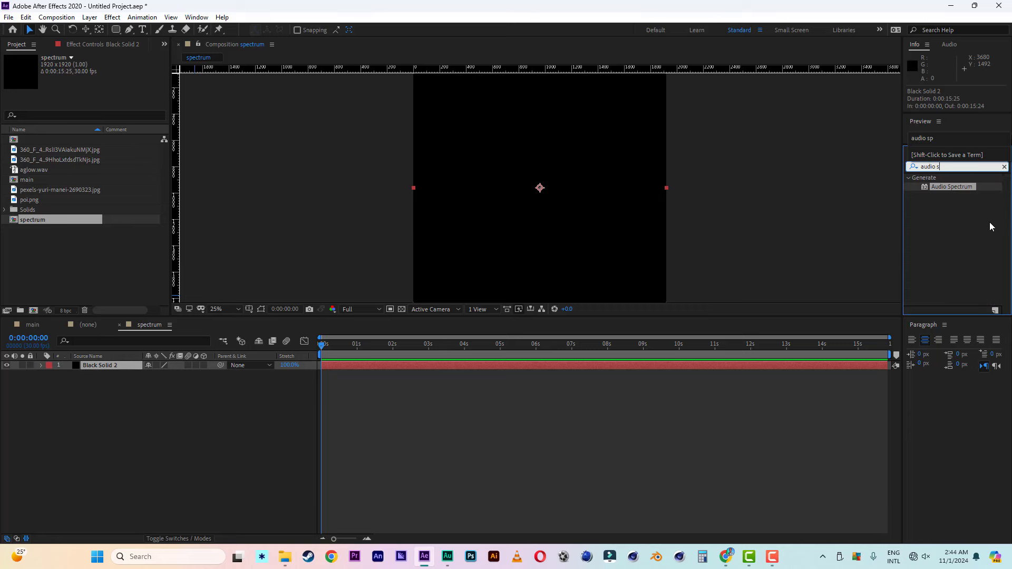
{"action": "left_click", "coordinate": [939, 188]}
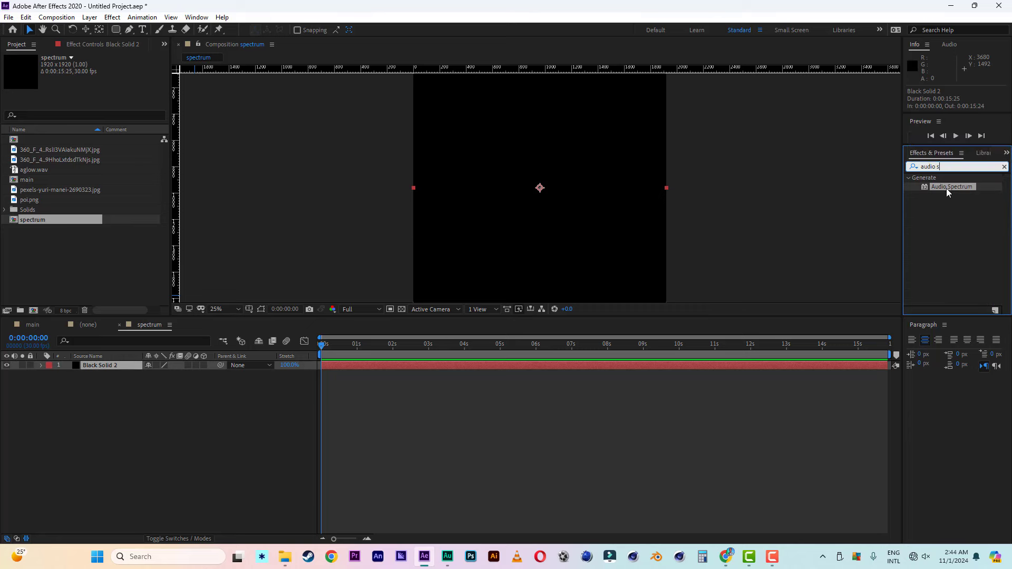
{"action": "double_click", "coordinate": [952, 188]}
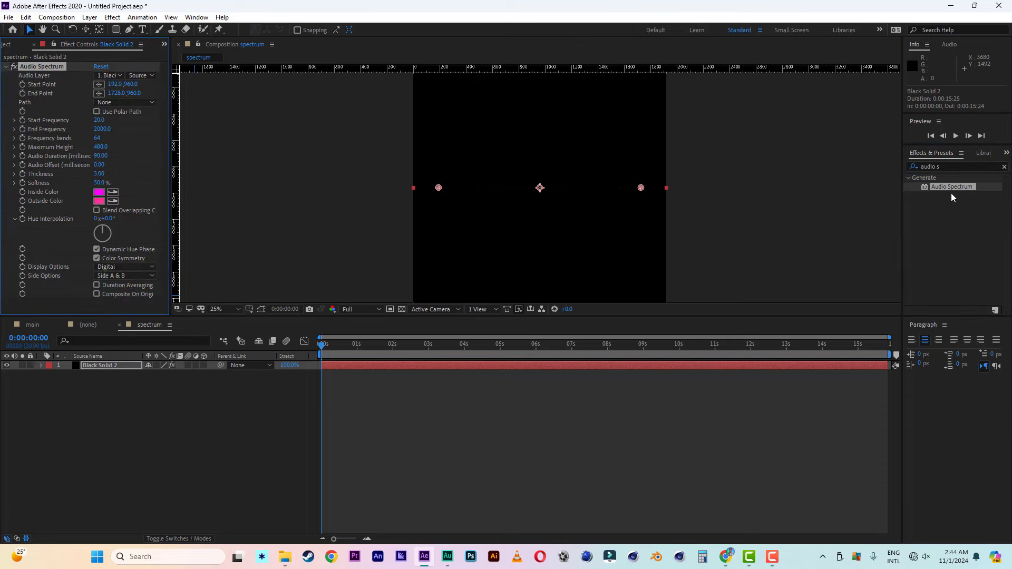
{"action": "left_click_drag", "start_coordinate": [376, 349], "coordinate": [442, 365]}
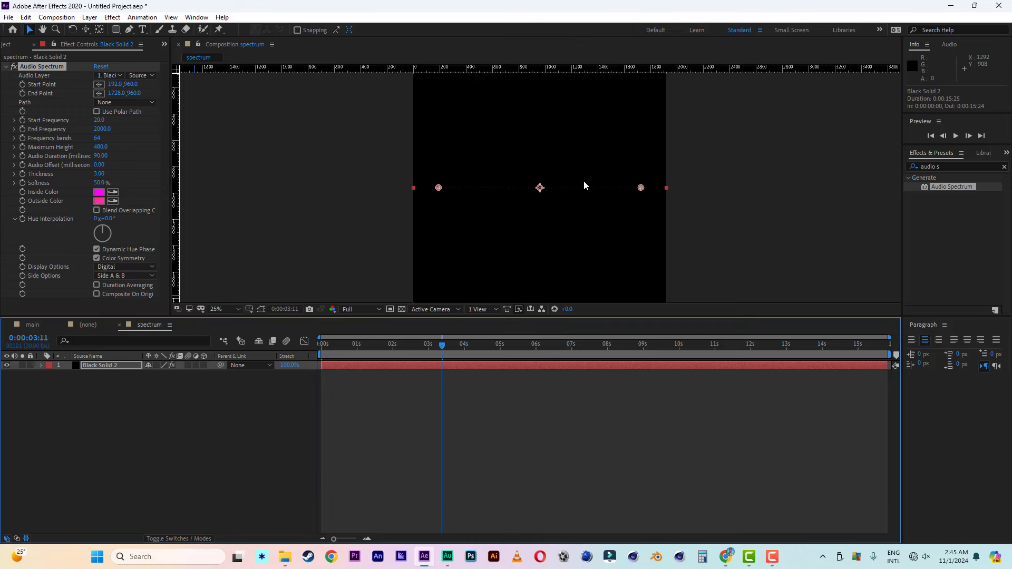
Step: Add aglow.wav to the spectrum composition below the black solid and preview the audio from the start
{"action": "left_click", "coordinate": [7, 44]}
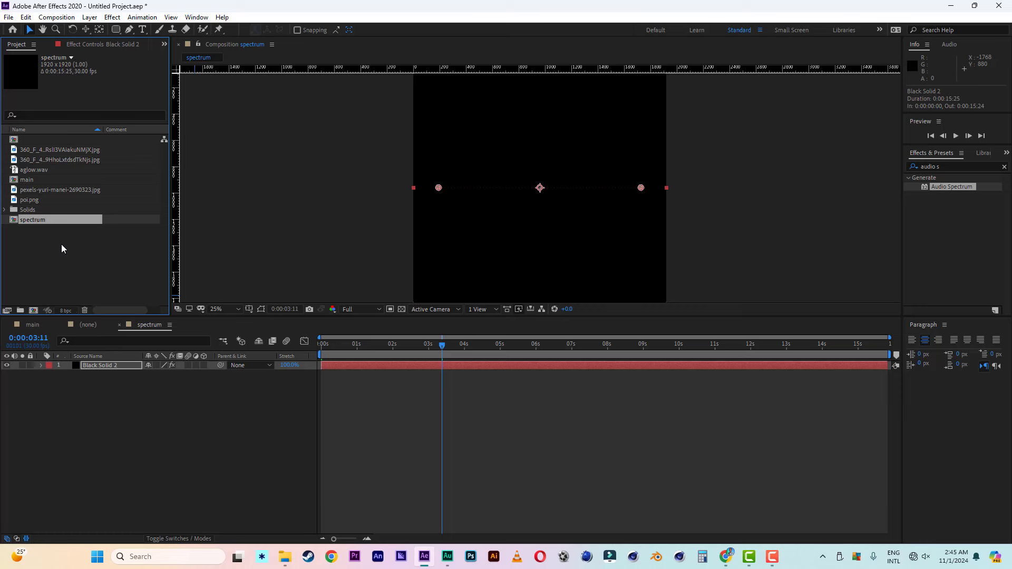
{"action": "left_click", "coordinate": [37, 171]}
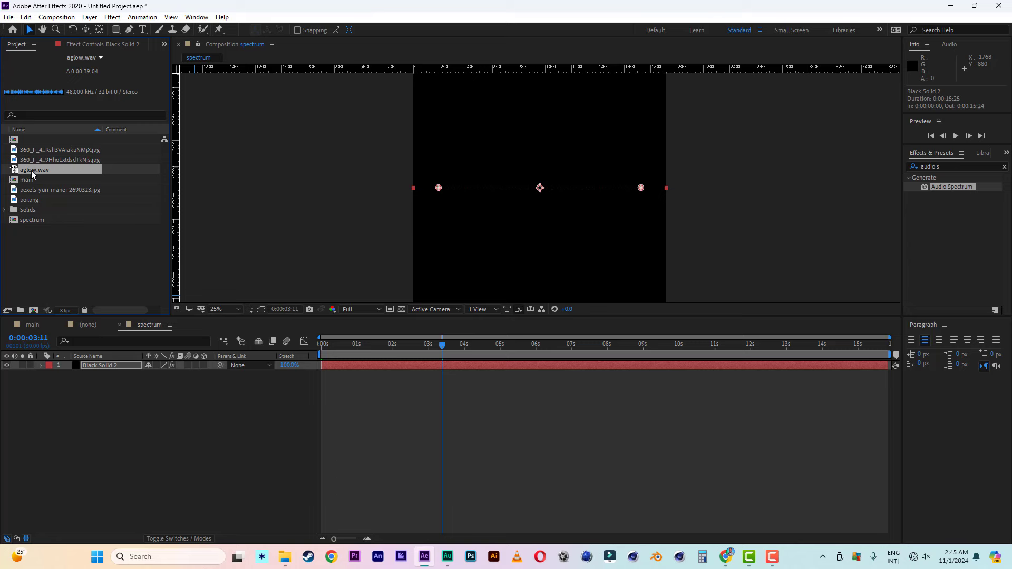
{"action": "left_click_drag", "start_coordinate": [31, 169], "coordinate": [98, 507]}
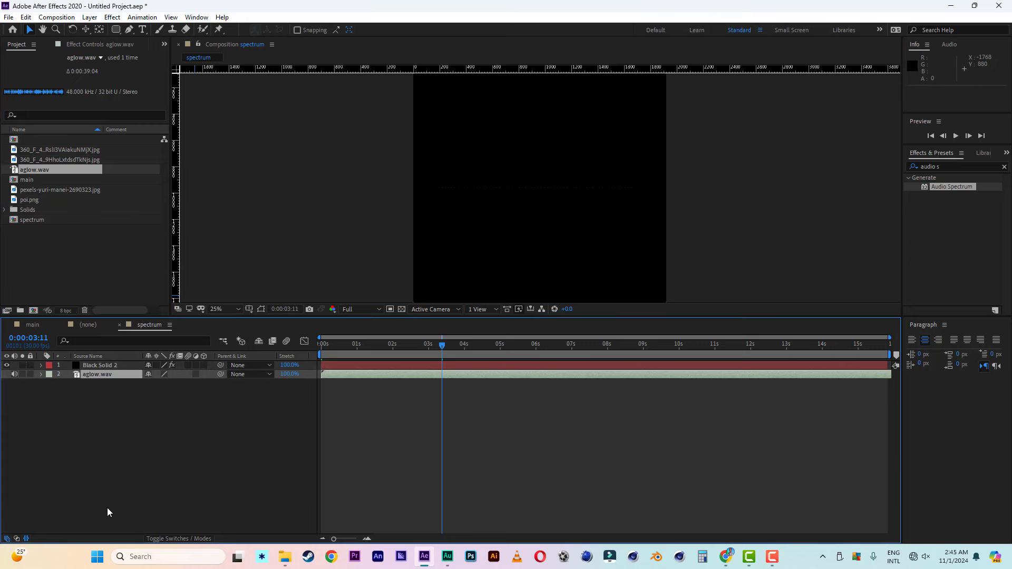
{"action": "left_click_drag", "start_coordinate": [352, 343], "coordinate": [284, 341]}
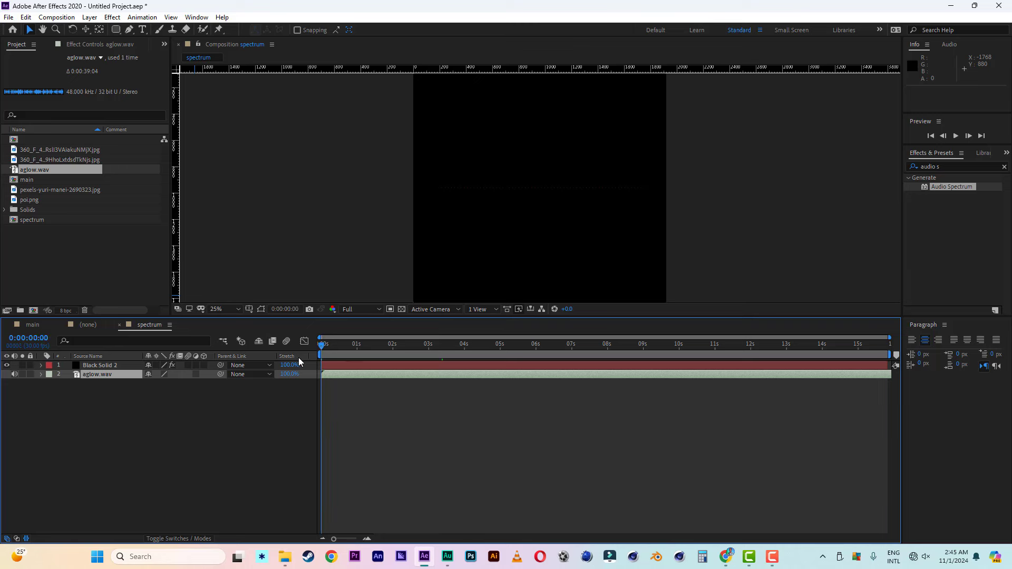
{"action": "key", "text": "space"}
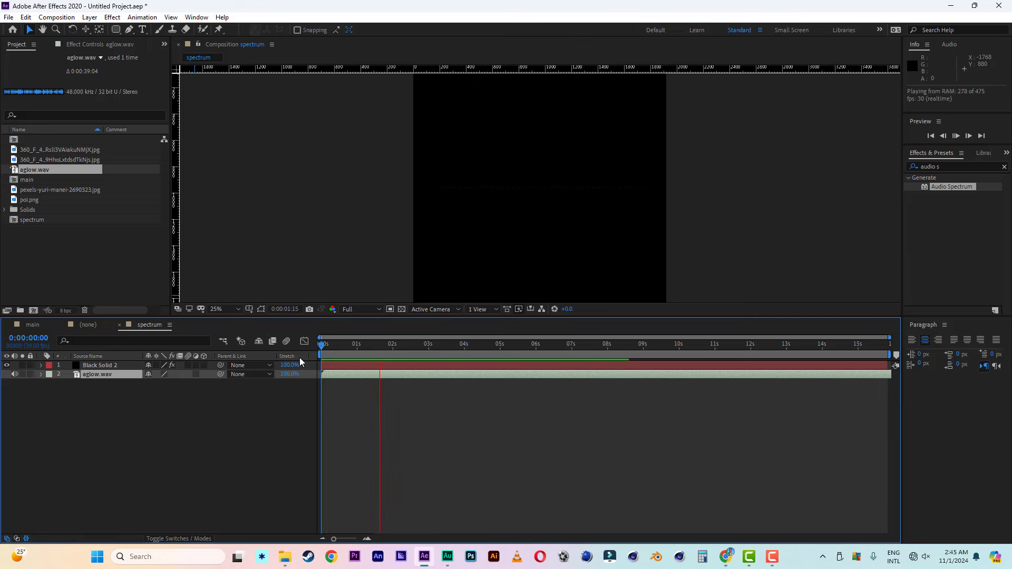
{"action": "key", "text": "space"}
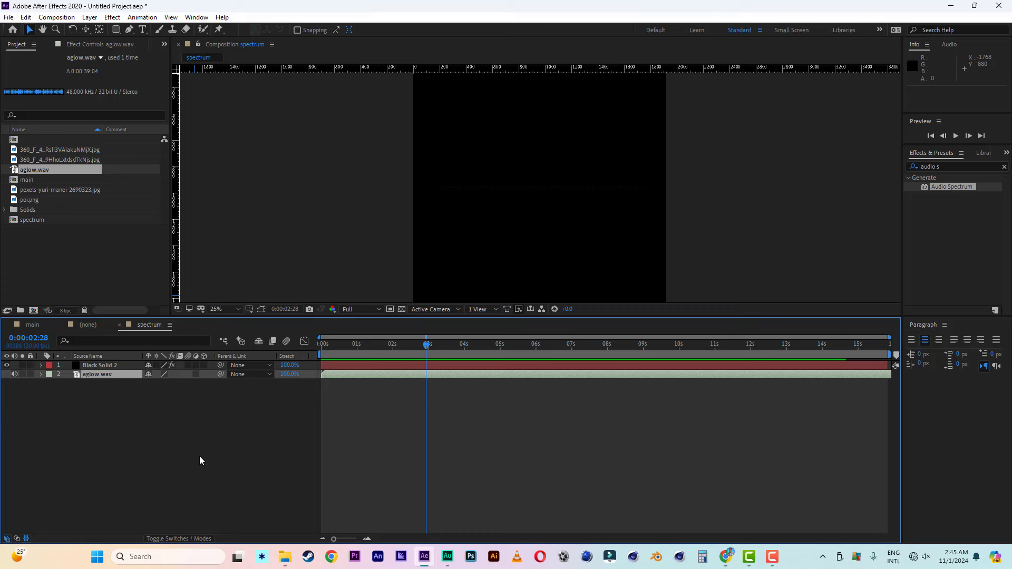
Step: Set aglow.wav as the audio layer of the black solid's Audio Spectrum effect and preview the spectrum
{"action": "left_click", "coordinate": [125, 365]}
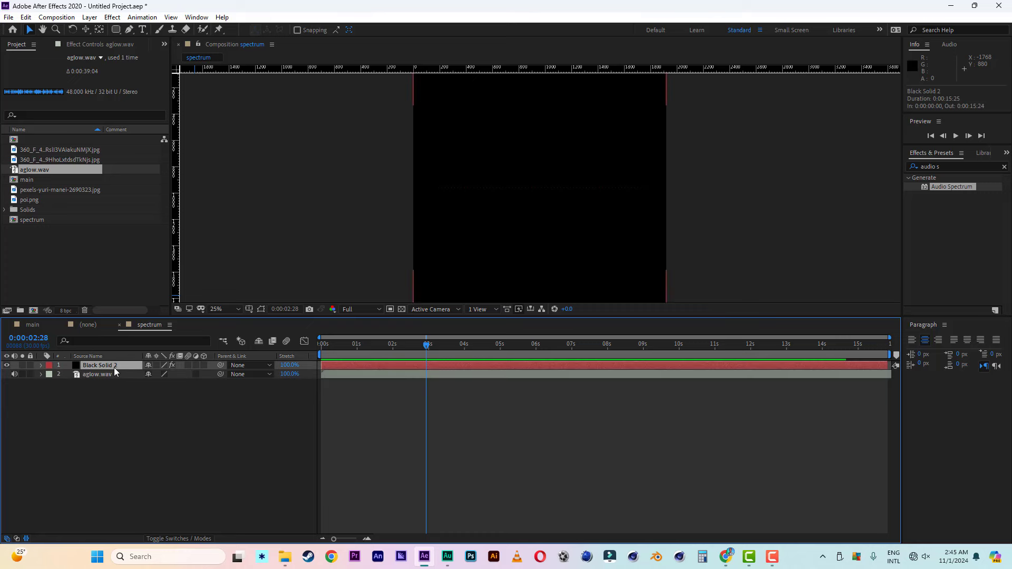
{"action": "left_click", "coordinate": [109, 46]}
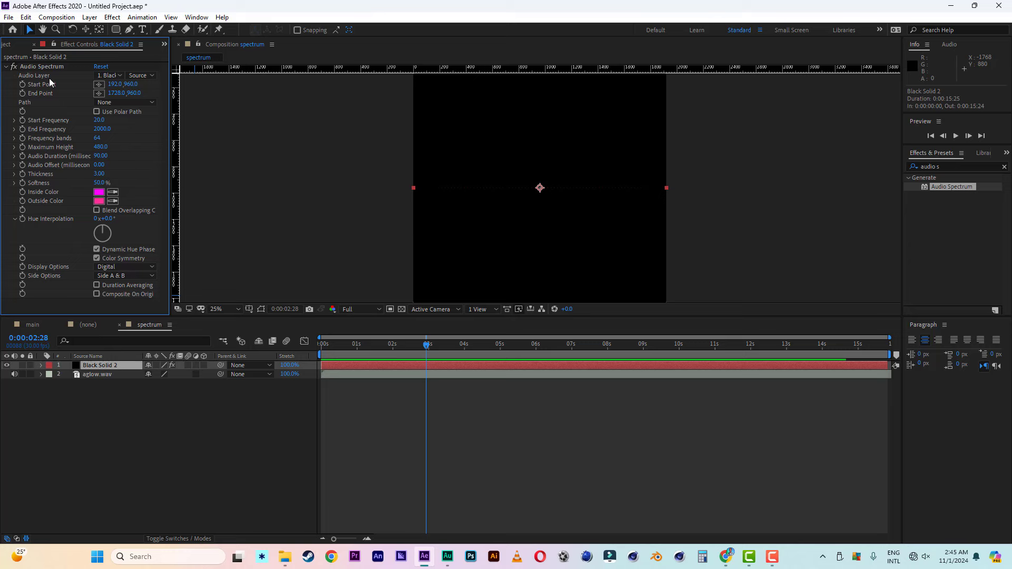
{"action": "left_click", "coordinate": [115, 76]}
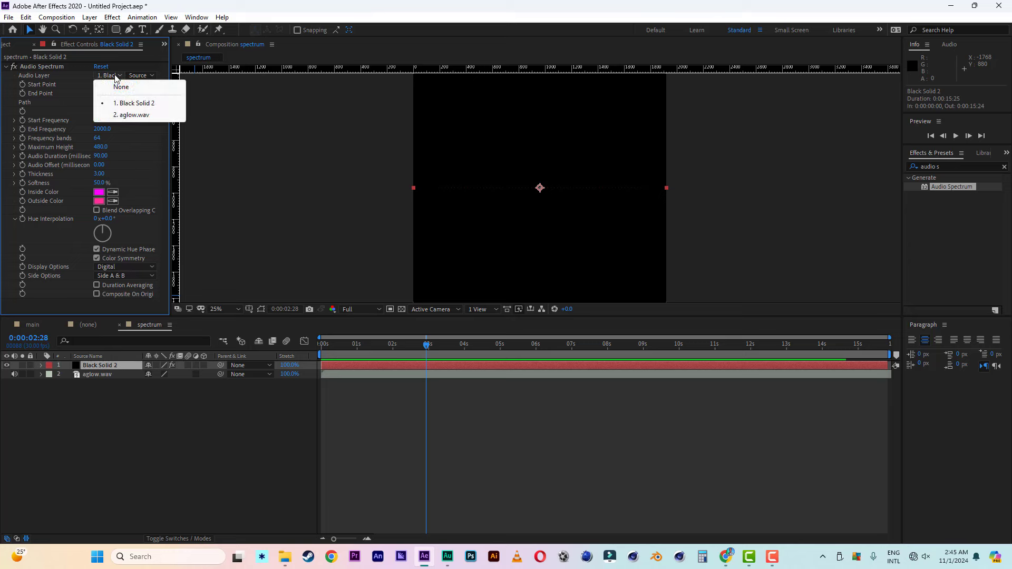
{"action": "left_click", "coordinate": [130, 115]}
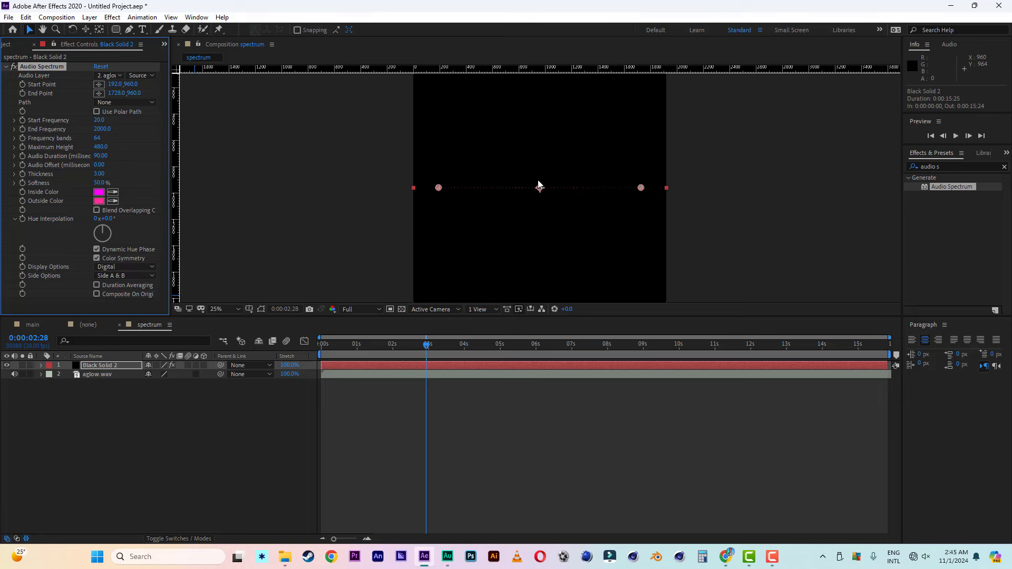
{"action": "scroll", "coordinate": [538, 182], "scroll_direction": "up", "scroll_amount": 1}
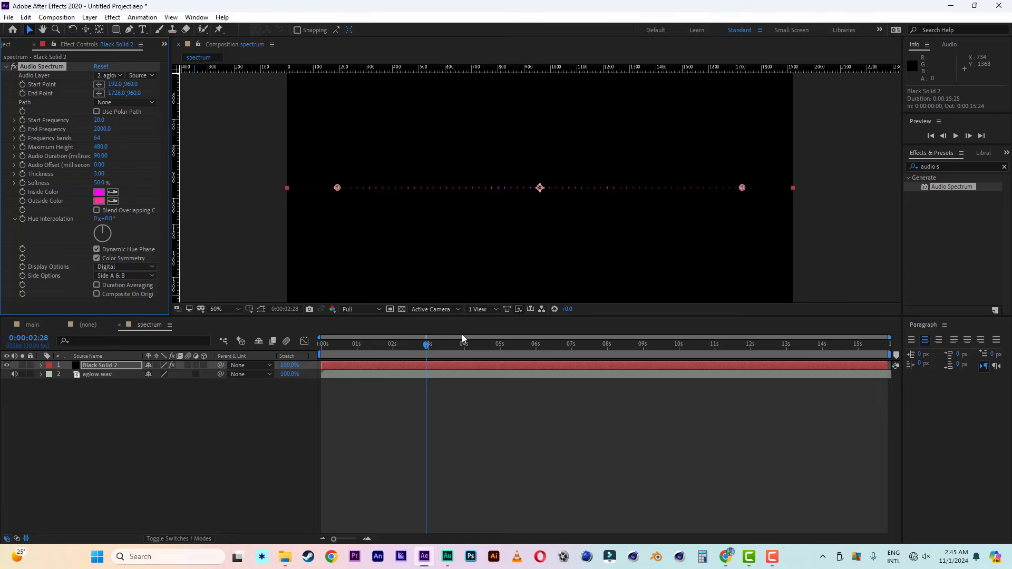
{"action": "left_click_drag", "start_coordinate": [385, 345], "coordinate": [344, 346]}
{"action": "key", "text": "space"}
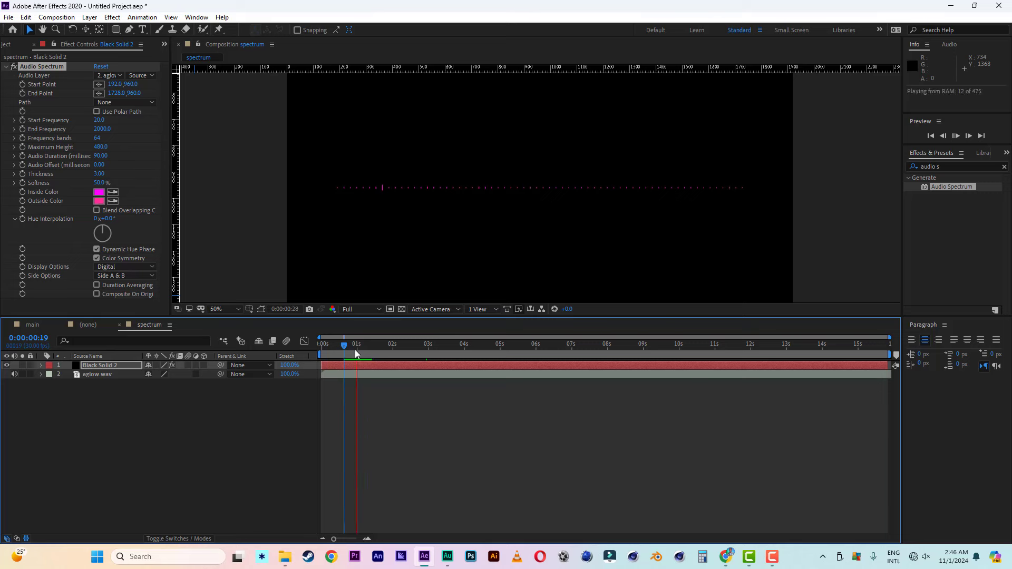
{"action": "key", "text": "space"}
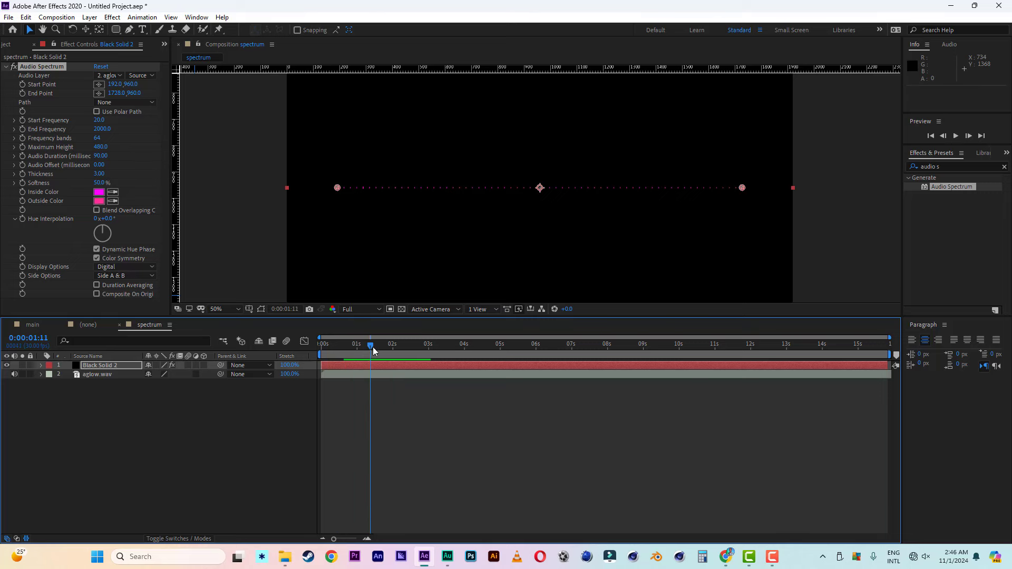
Step: Set the Audio Spectrum's end frequency to 300, judging it at the 4-second frame
{"action": "left_click_drag", "start_coordinate": [371, 347], "coordinate": [465, 348]}
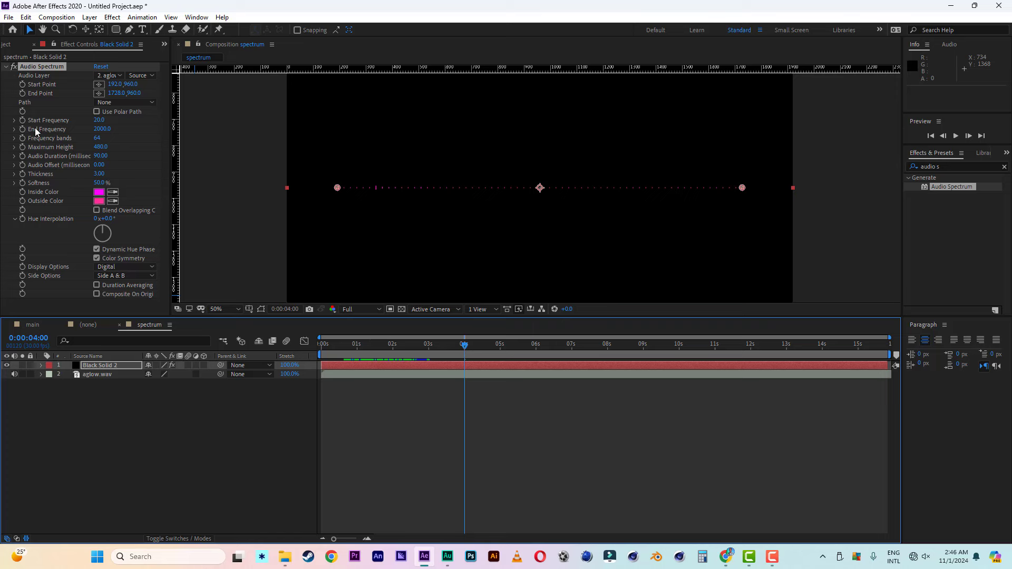
{"action": "left_click", "coordinate": [102, 129]}
{"action": "type", "text": "300"}
{"action": "left_click", "coordinate": [134, 134]}
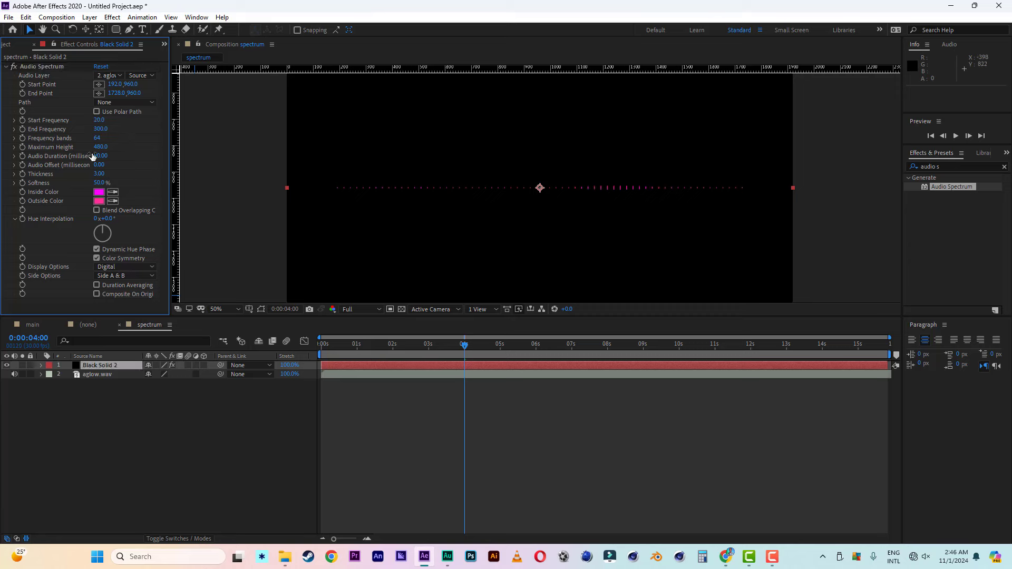
Step: Set the Audio Spectrum's frequency bands to 100 and preview the animation
{"action": "left_click_drag", "start_coordinate": [98, 139], "coordinate": [200, 146]}
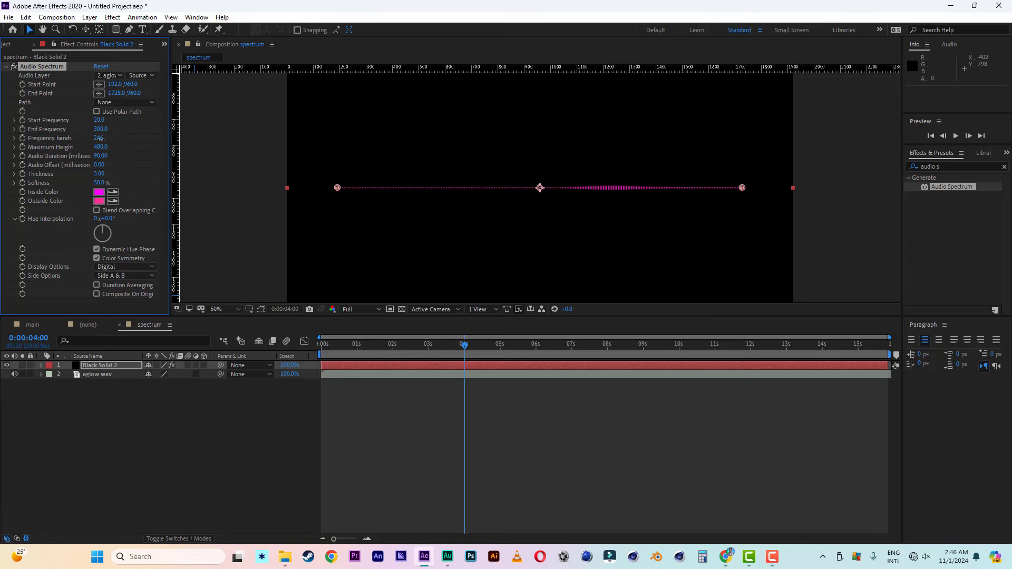
{"action": "left_click", "coordinate": [105, 139]}
{"action": "type", "text": "100"}
{"action": "key", "text": "Return"}
{"action": "key", "text": "space"}
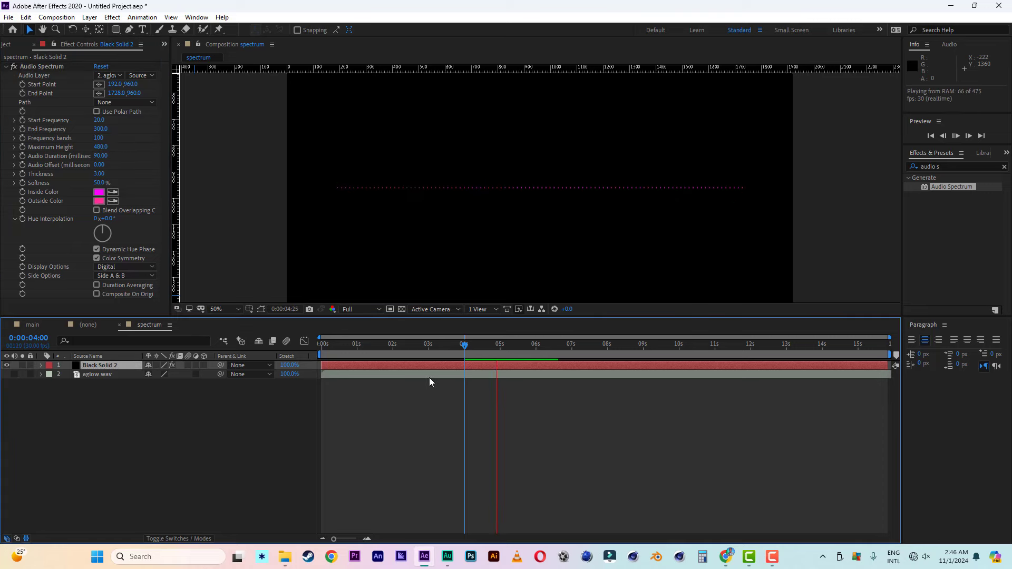
{"action": "key", "text": "space"}
{"action": "left_click_drag", "start_coordinate": [550, 346], "coordinate": [530, 347]}
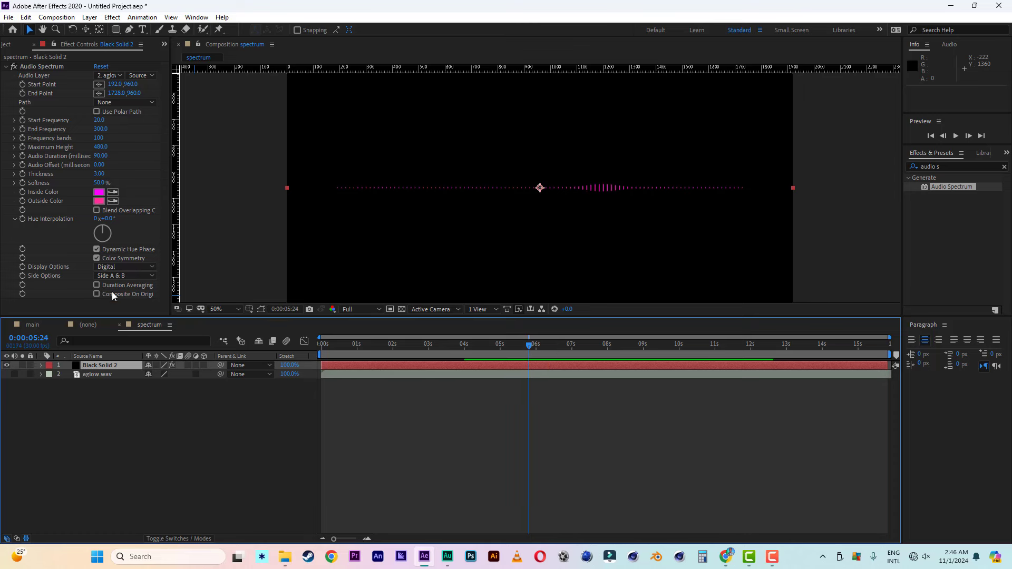
Step: Set the Audio Spectrum's maximum height to 4000 and its thickness to 10
{"action": "left_click", "coordinate": [99, 147]}
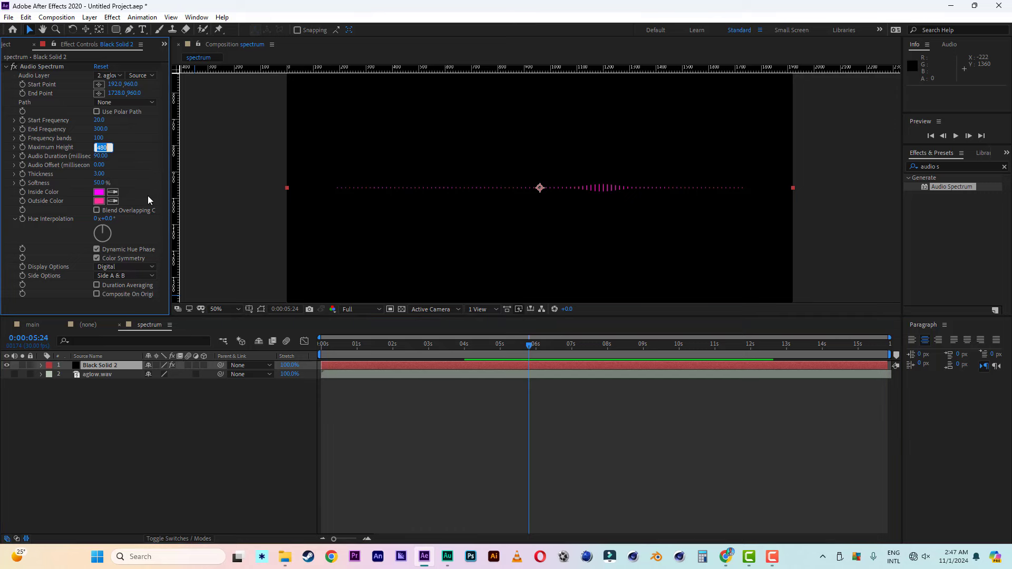
{"action": "type", "text": "4000"}
{"action": "key", "text": "Return"}
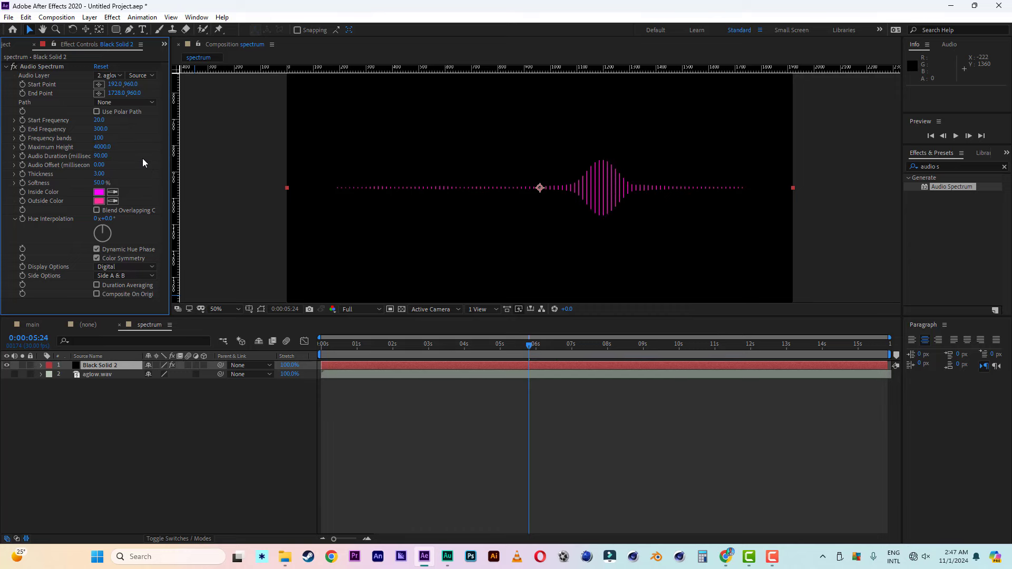
{"action": "left_click", "coordinate": [99, 175]}
{"action": "type", "text": "10"}
{"action": "key", "text": "Return"}
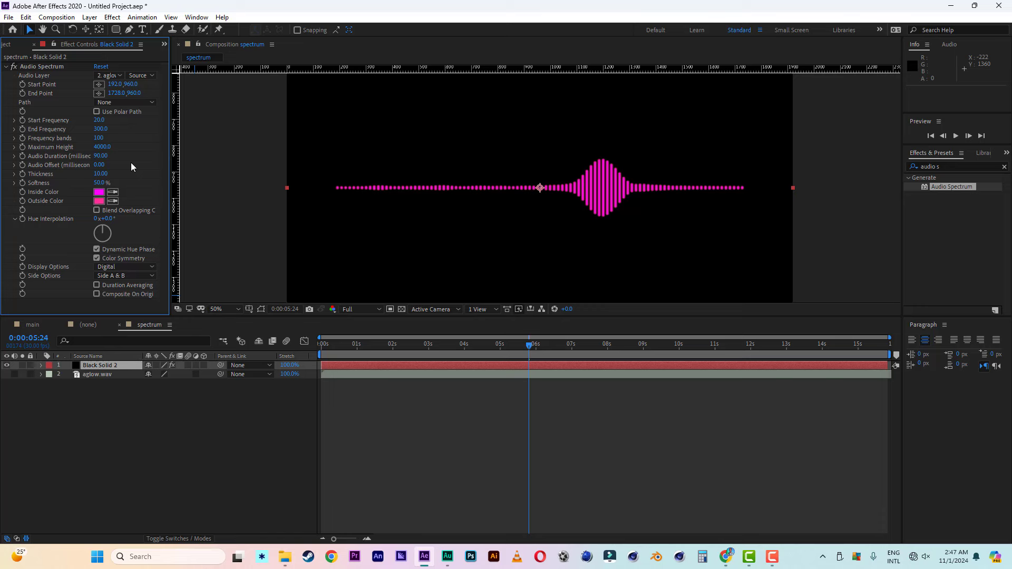
Step: Draw a circular mask about 1170 px in diameter on the black solid with the Ellipse tool
{"action": "scroll", "coordinate": [602, 187], "scroll_direction": "down", "scroll_amount": 1}
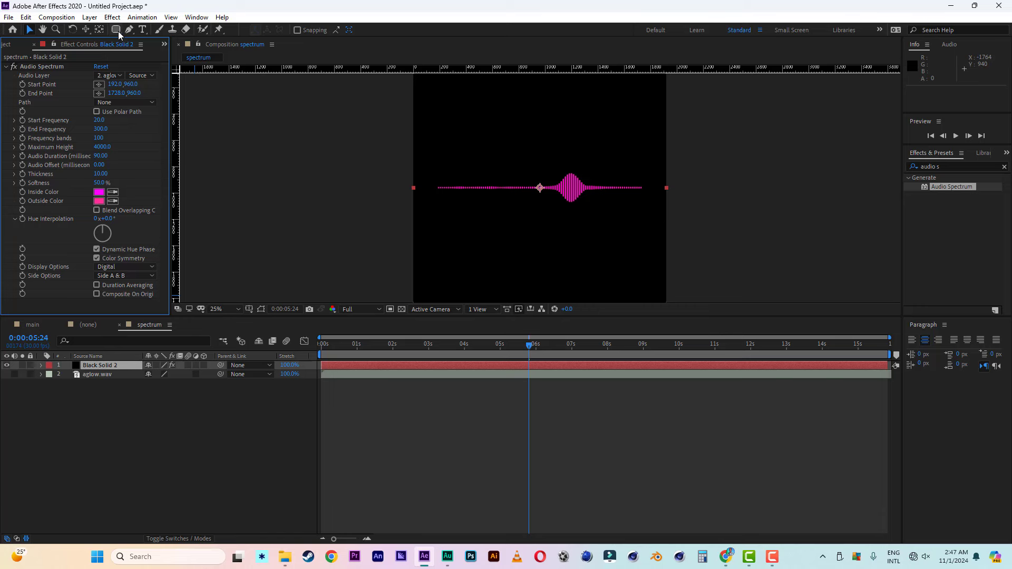
{"action": "left_click_drag", "start_coordinate": [117, 30], "coordinate": [160, 52]}
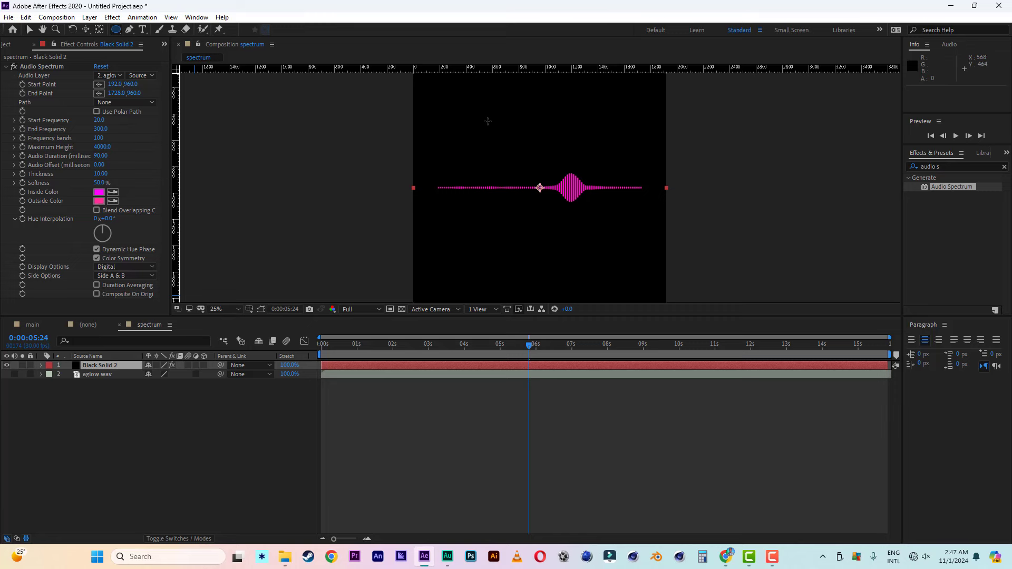
{"action": "mouse_move", "coordinate": [486, 119]}
{"action": "left_mouse_down"}
{"action": "mouse_move", "coordinate": [554, 187]}
{"action": "mouse_move", "coordinate": [597, 274]}
{"action": "left_mouse_up"}
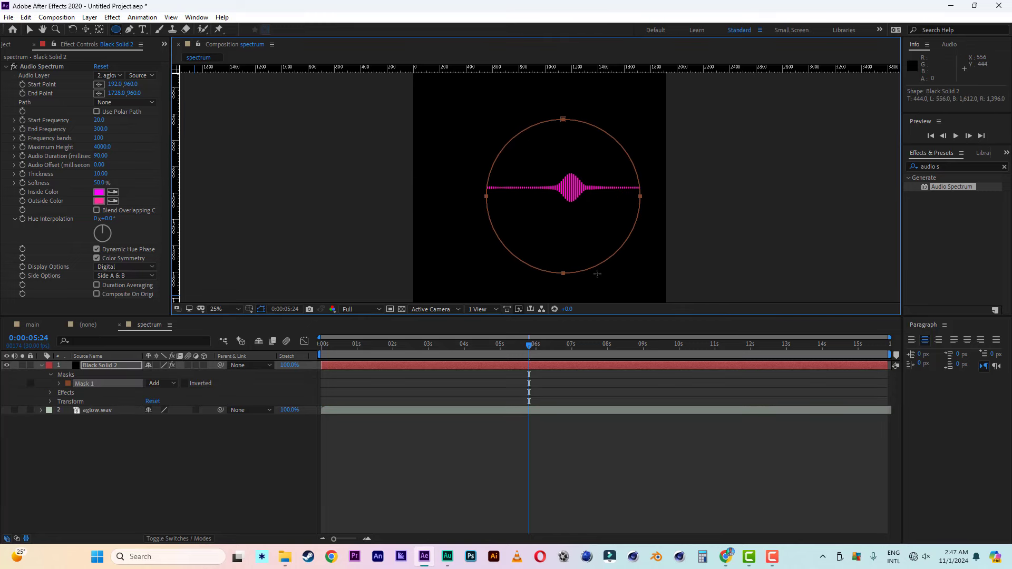
Step: Move the circular mask up and left by about 92 and 208 px to roughly centre it in the composition
{"action": "left_click", "coordinate": [29, 30]}
{"action": "double_click", "coordinate": [564, 121]}
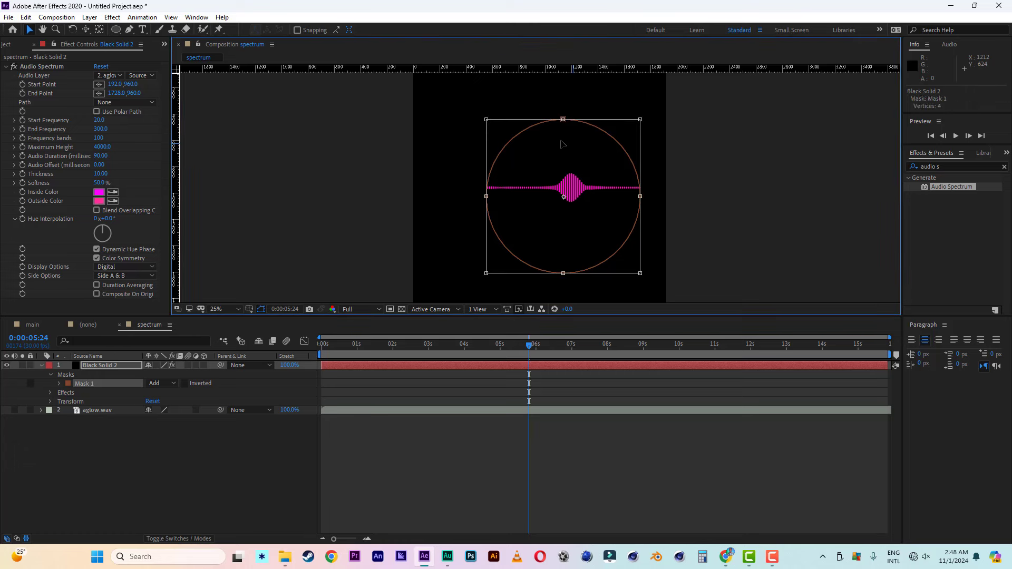
{"action": "left_click_drag", "start_coordinate": [574, 144], "coordinate": [544, 132]}
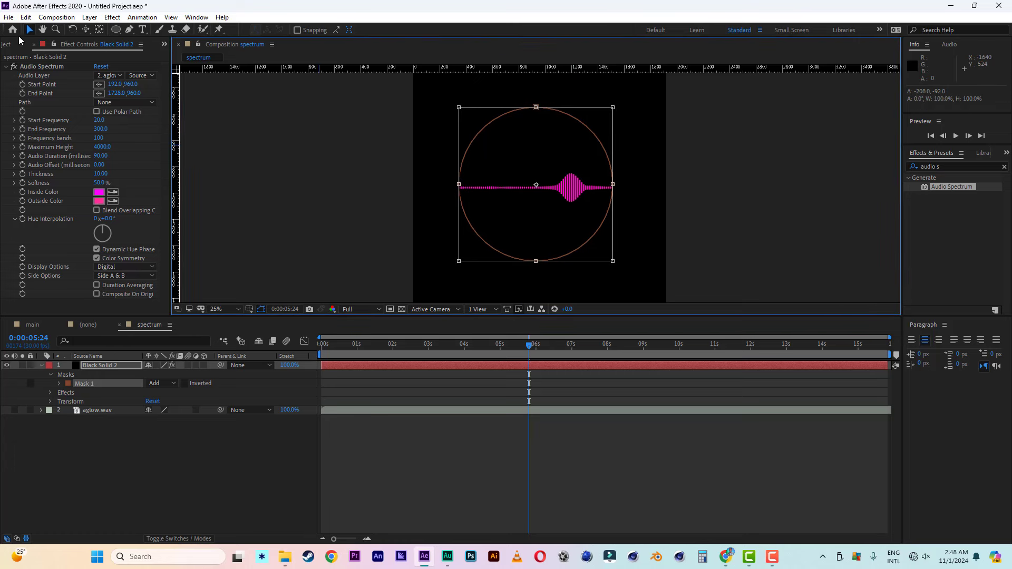
{"action": "double_click", "coordinate": [774, 160]}
{"action": "left_click", "coordinate": [773, 159]}
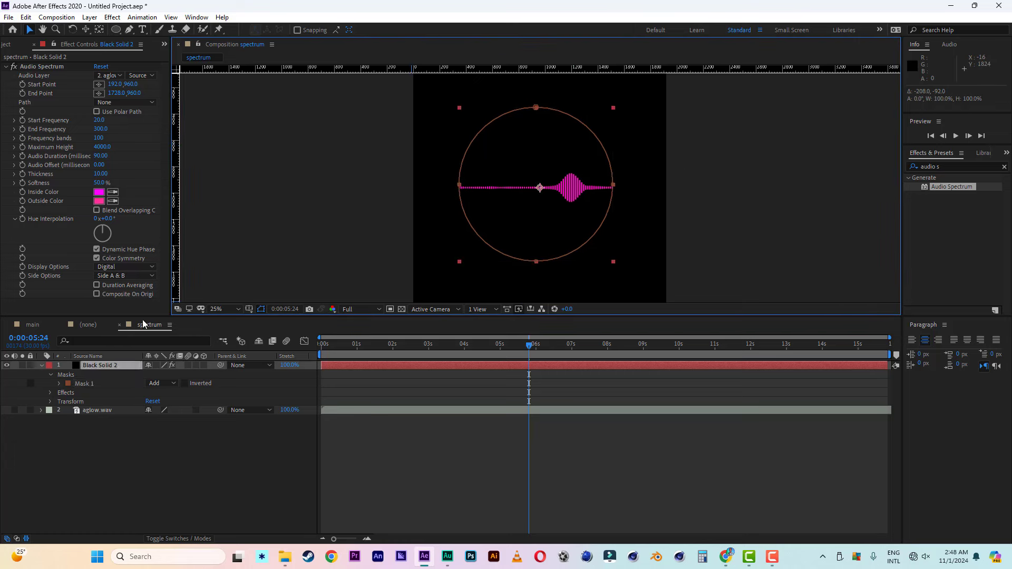
Step: Set the Audio Spectrum's path to Mask 1 and preview the circular spectrum from the start
{"action": "left_click", "coordinate": [111, 102]}
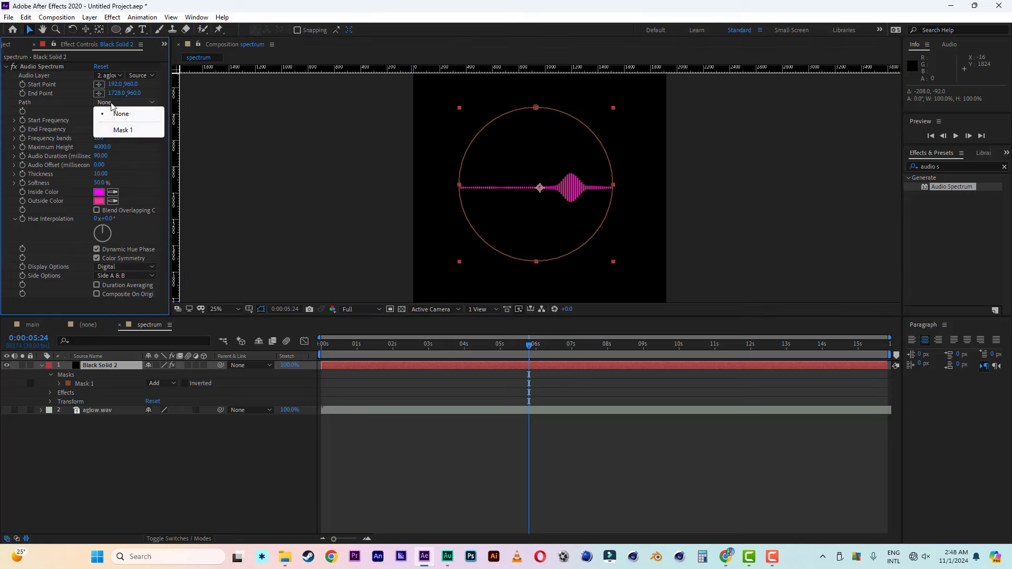
{"action": "left_click", "coordinate": [120, 130]}
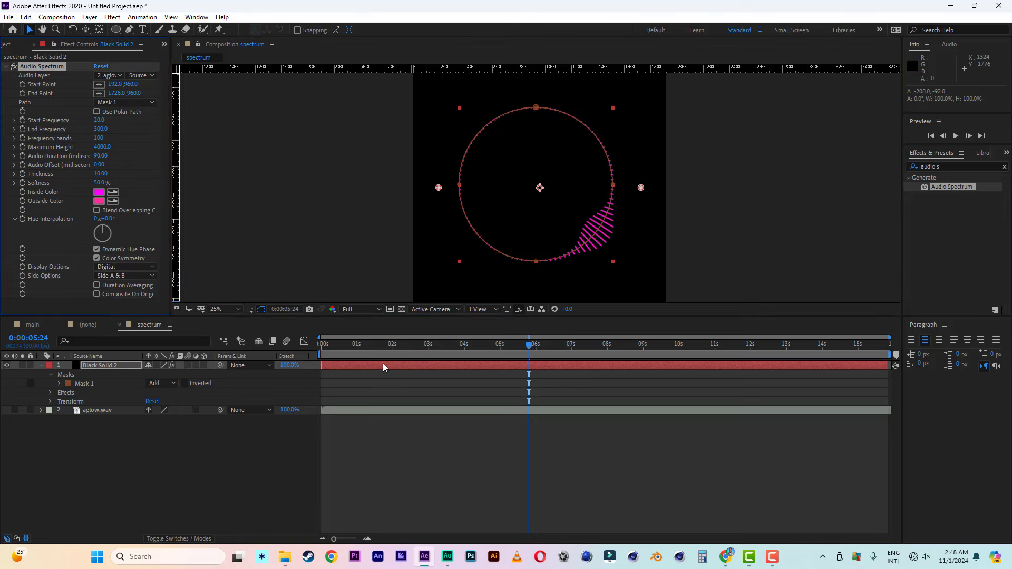
{"action": "key", "text": "Home"}
{"action": "key", "text": "space"}
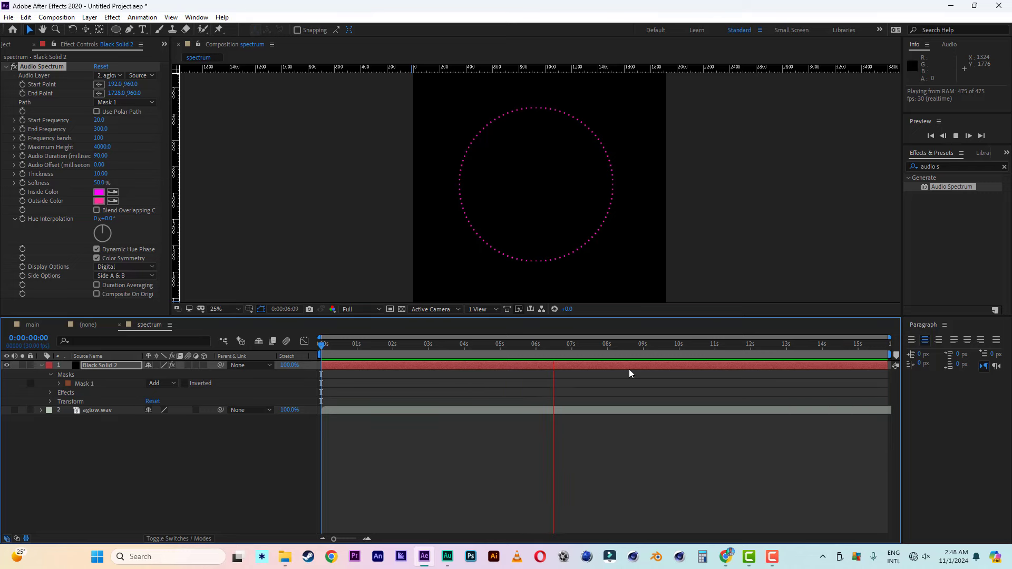
Step: Stop the preview and duplicate the black solid that carries the circular audio spectrum
{"action": "key", "text": "space"}
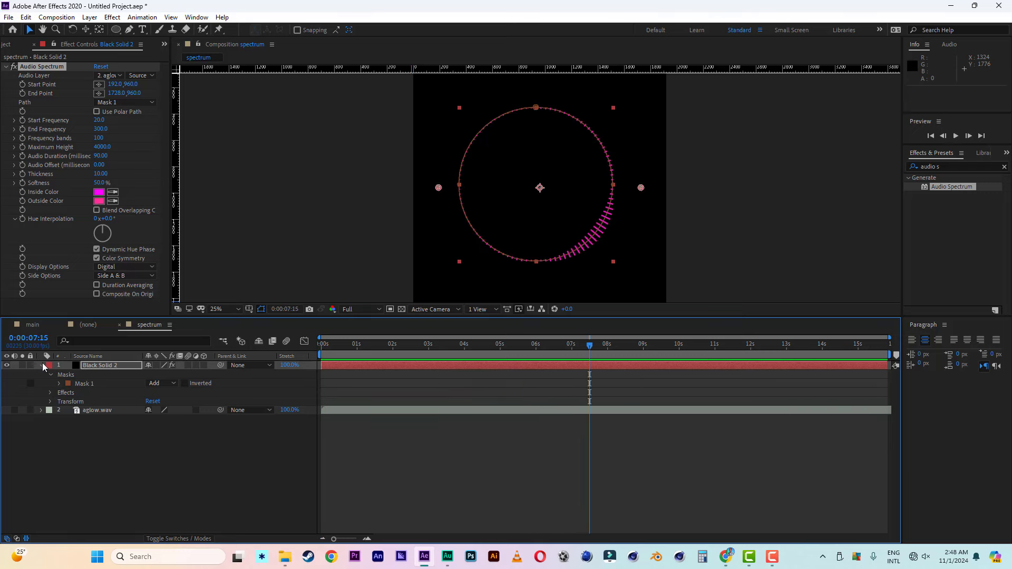
{"action": "left_click", "coordinate": [110, 368]}
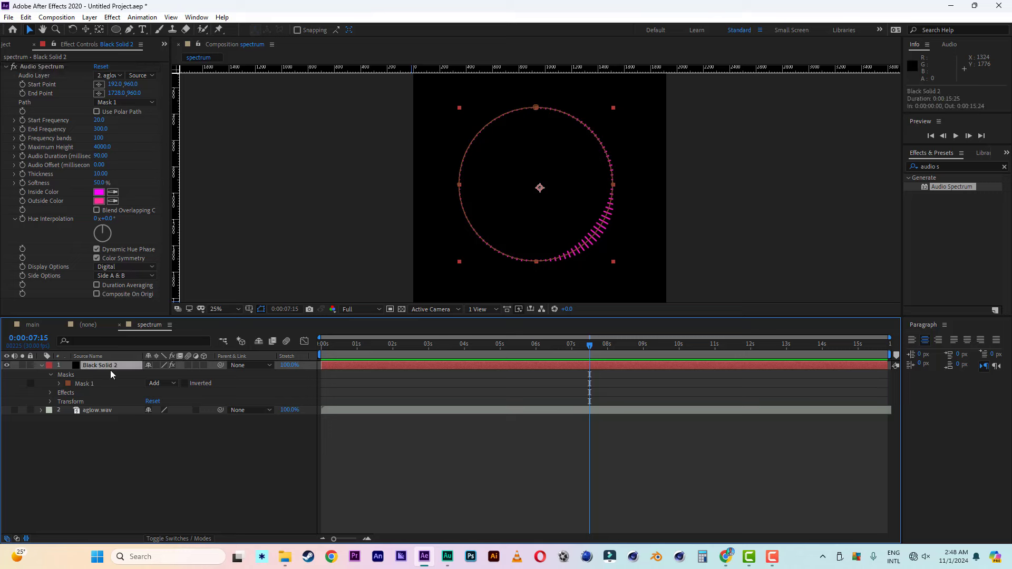
{"action": "left_click", "coordinate": [401, 308]}
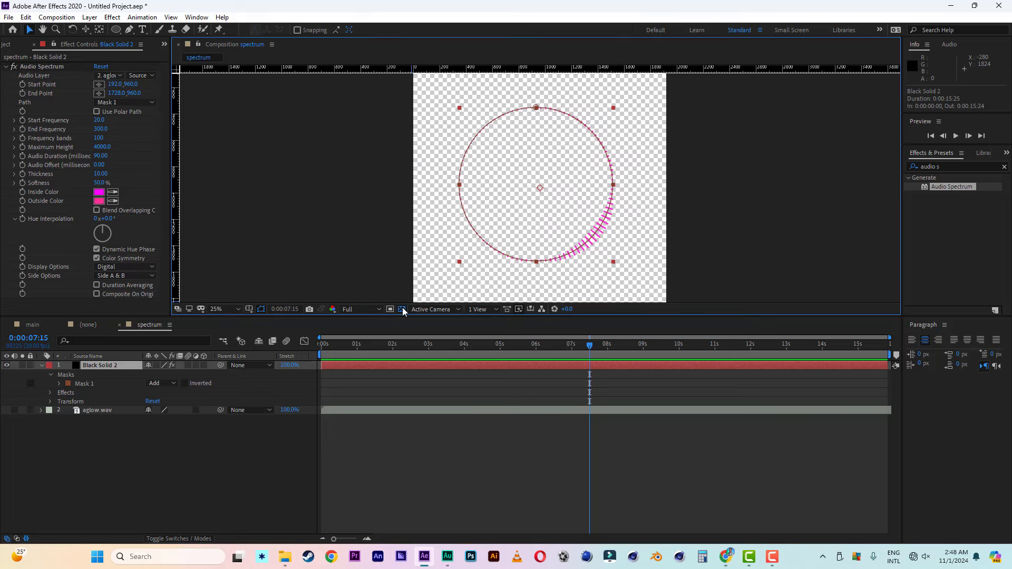
{"action": "left_click", "coordinate": [402, 309]}
{"action": "key", "text": "ctrl+d"}
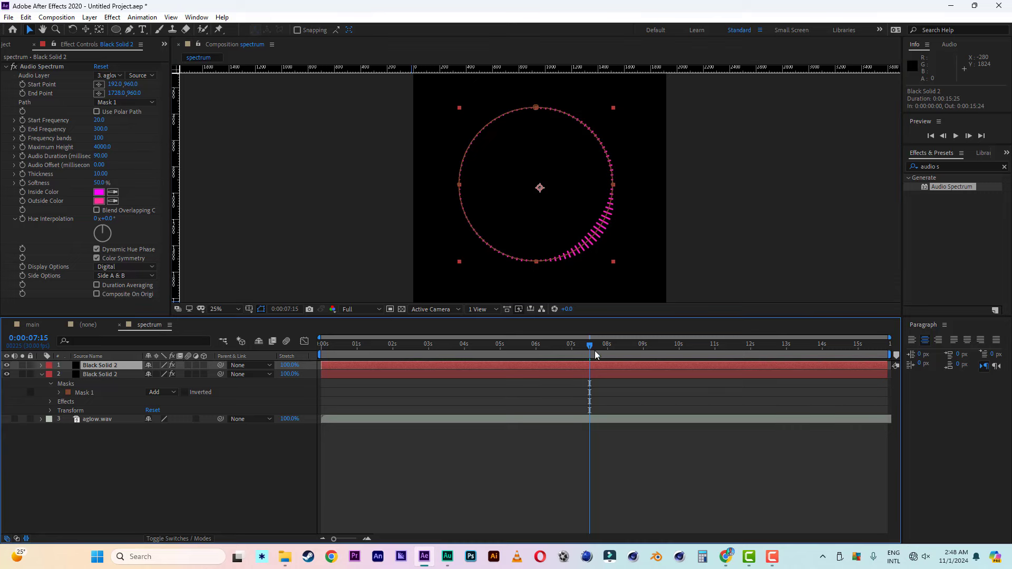
Step: Rotate the duplicated solid to 173° and move it to 912, 920 so its circle lines up with the original
{"action": "left_click_drag", "start_coordinate": [590, 346], "coordinate": [581, 347]}
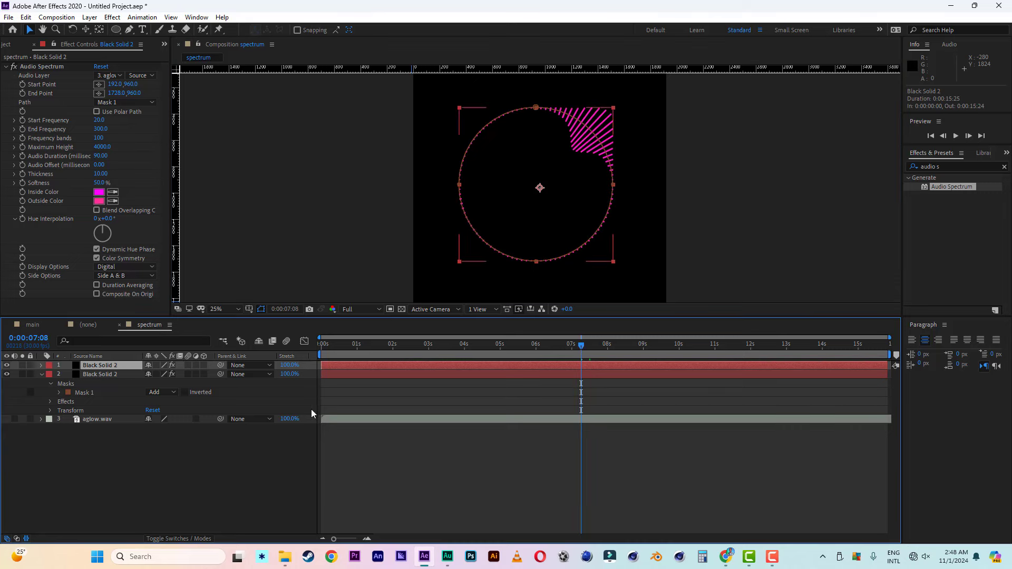
{"action": "key", "text": "r"}
{"action": "left_click_drag", "start_coordinate": [161, 374], "coordinate": [295, 375]}
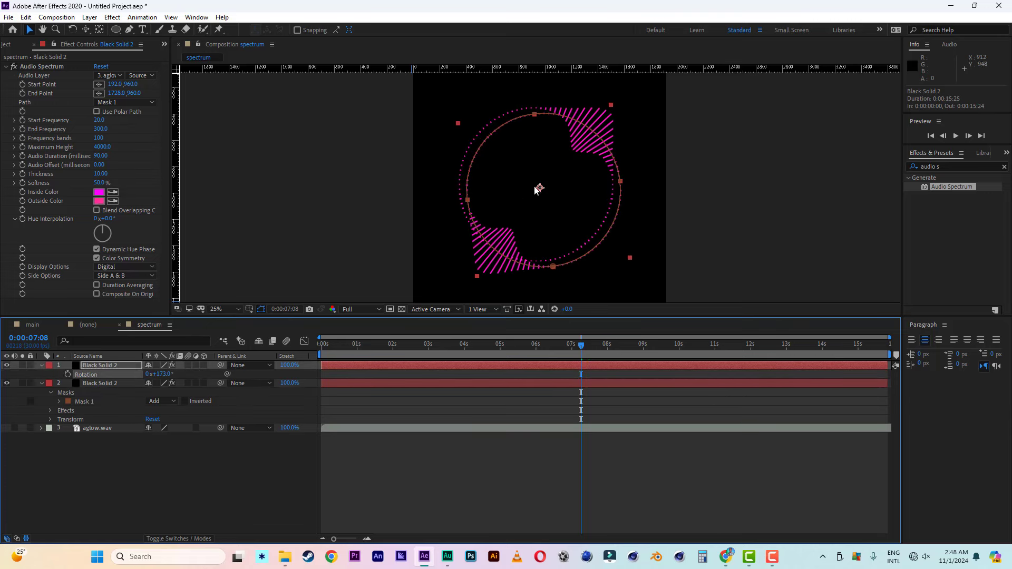
{"action": "left_click_drag", "start_coordinate": [535, 190], "coordinate": [534, 183]}
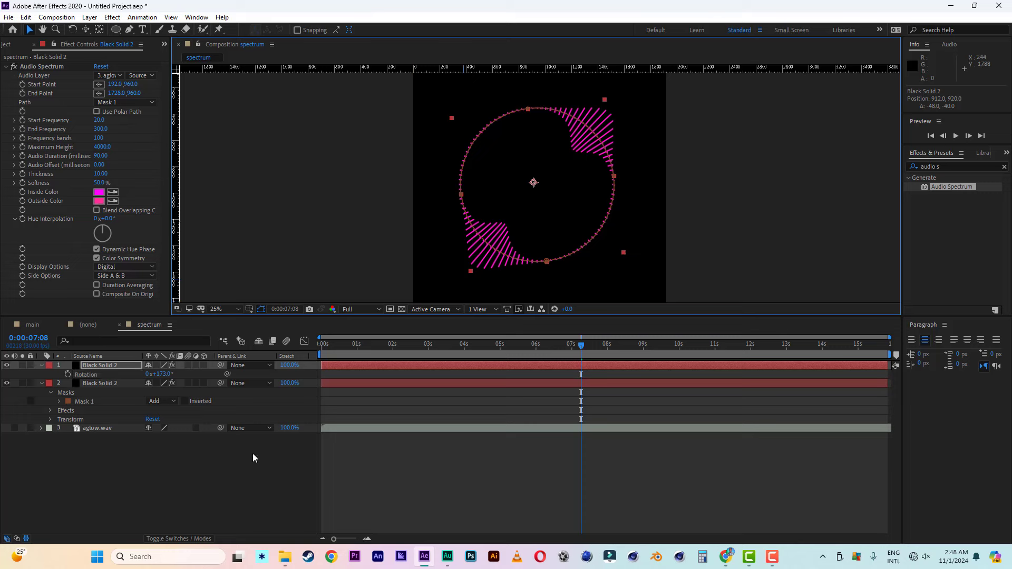
Step: Scale the duplicated solid to 51% and preview both circular spectrums from the start
{"action": "key", "text": "s"}
{"action": "left_click_drag", "start_coordinate": [176, 375], "coordinate": [150, 374]}
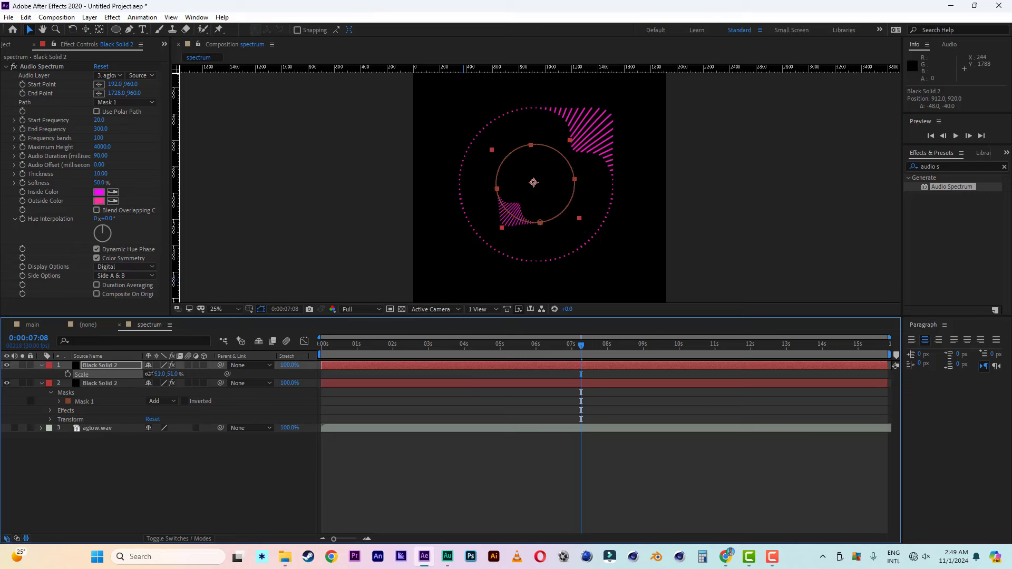
{"action": "left_click_drag", "start_coordinate": [381, 365], "coordinate": [406, 365]}
{"action": "left_click_drag", "start_coordinate": [343, 362], "coordinate": [301, 353]}
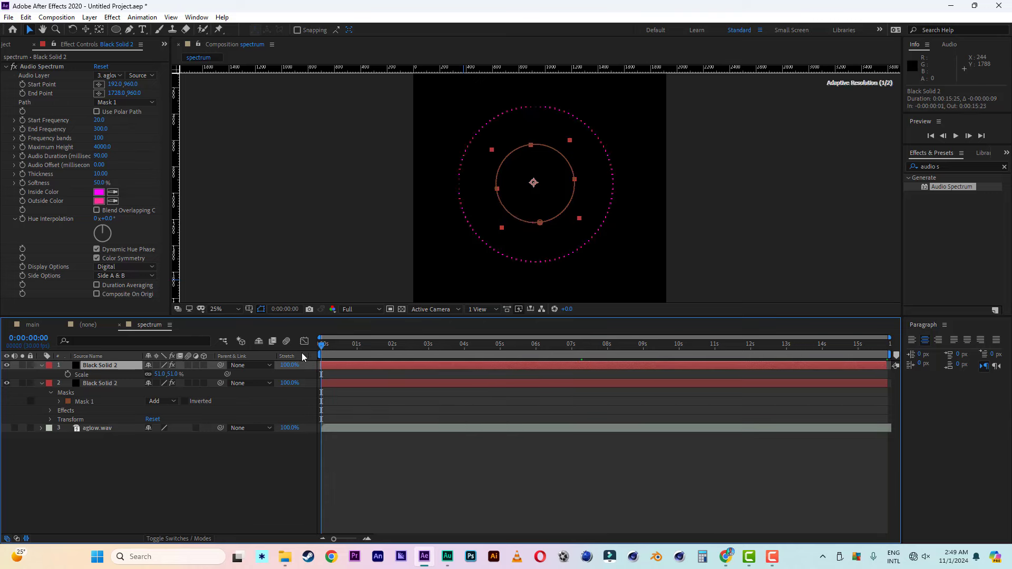
{"action": "key", "text": "space"}
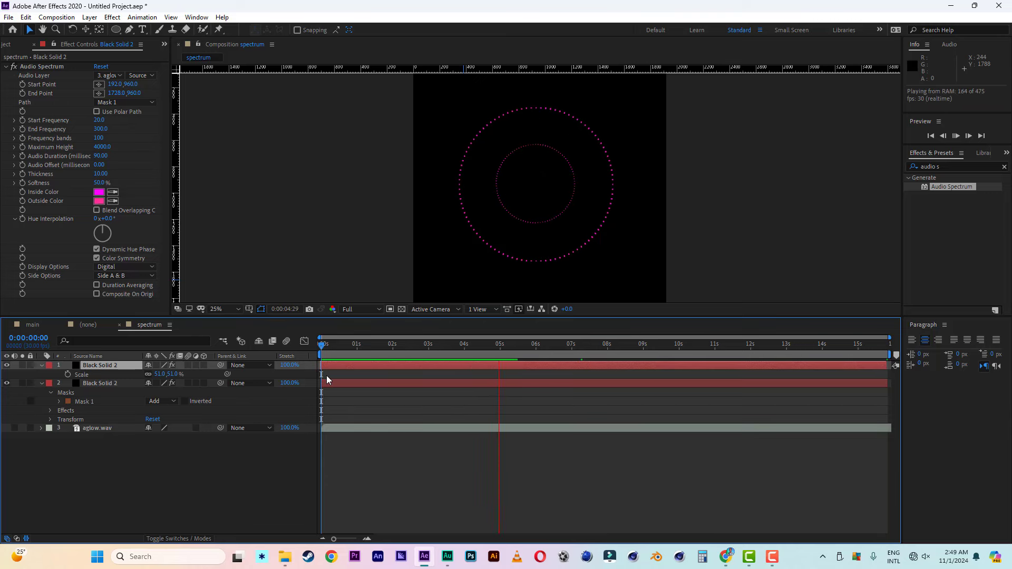
{"action": "left_click_drag", "start_coordinate": [332, 346], "coordinate": [340, 348]}
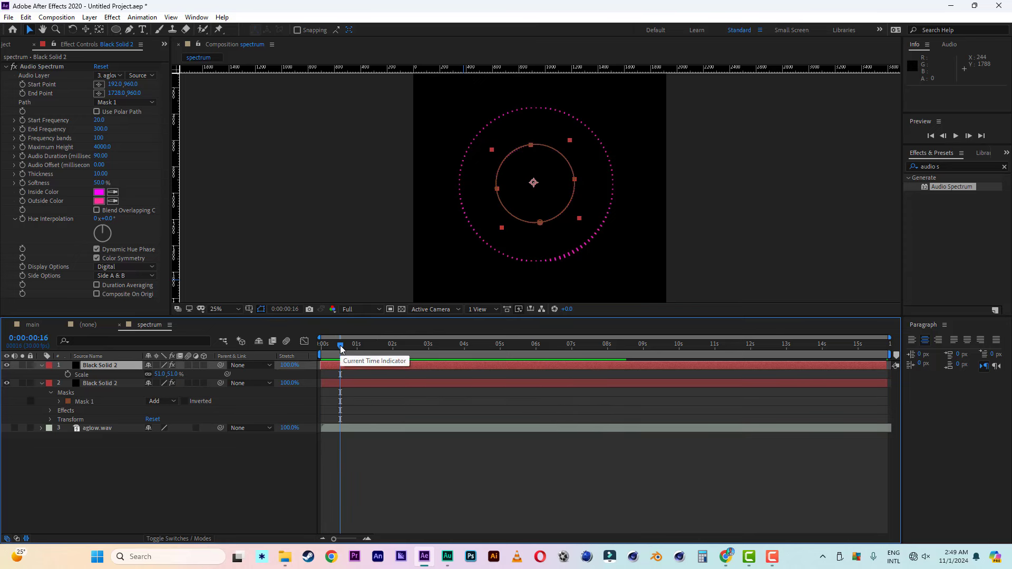
Step: Duplicate Mask 1 on the original solid and shrink the copy to a concentric circle about 1040 px in diameter
{"action": "left_click", "coordinate": [107, 383]}
{"action": "left_click", "coordinate": [92, 402]}
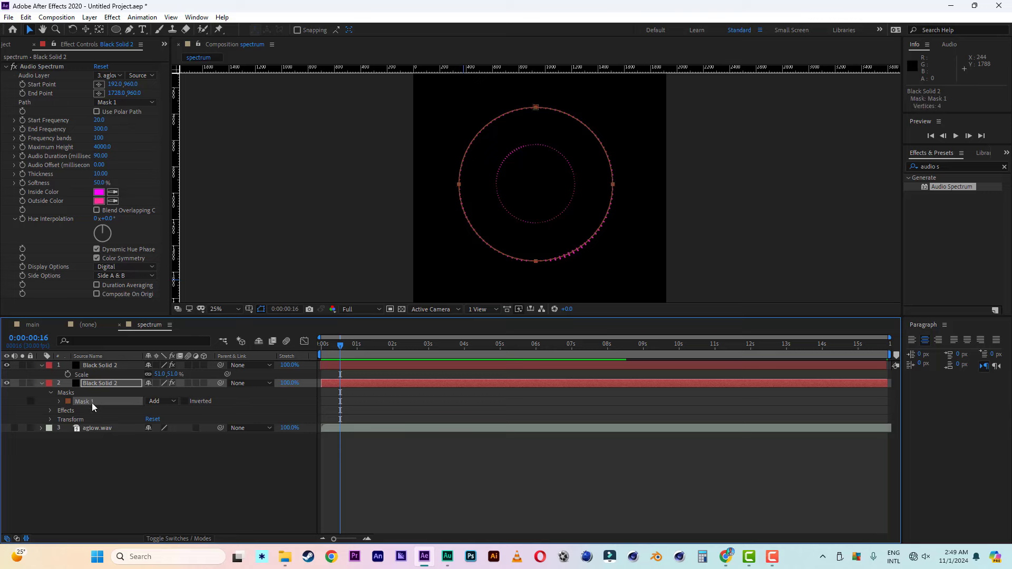
{"action": "key", "text": "ctrl+d"}
{"action": "double_click", "coordinate": [536, 107]}
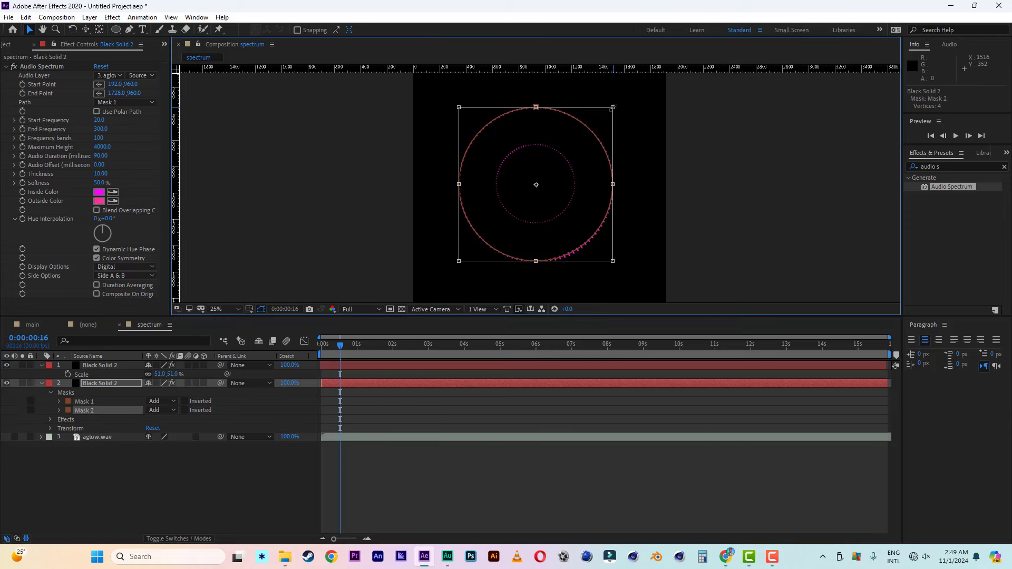
{"action": "left_click_drag", "start_coordinate": [612, 107], "coordinate": [604, 115]}
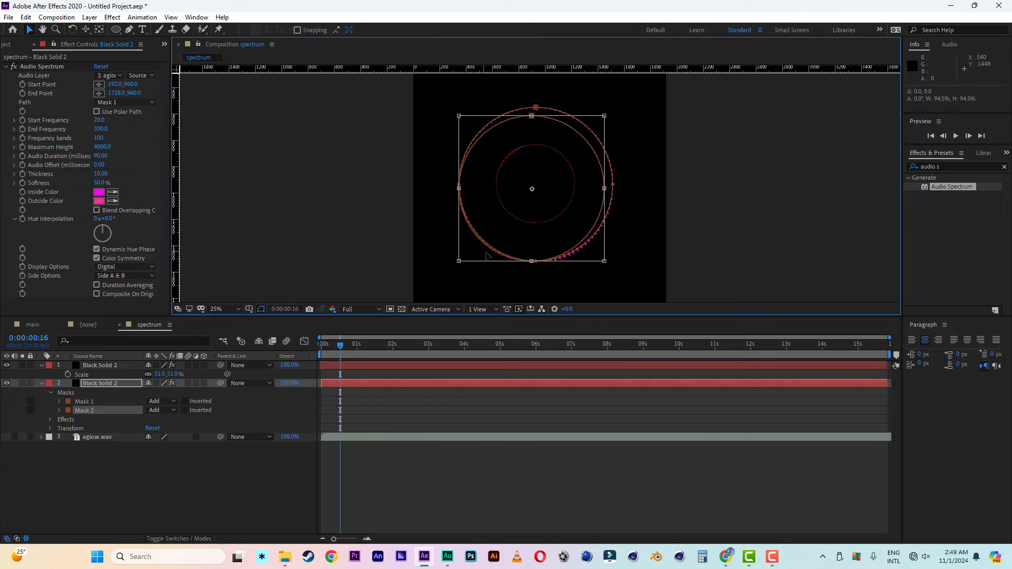
{"action": "left_click_drag", "start_coordinate": [459, 261], "coordinate": [468, 253]}
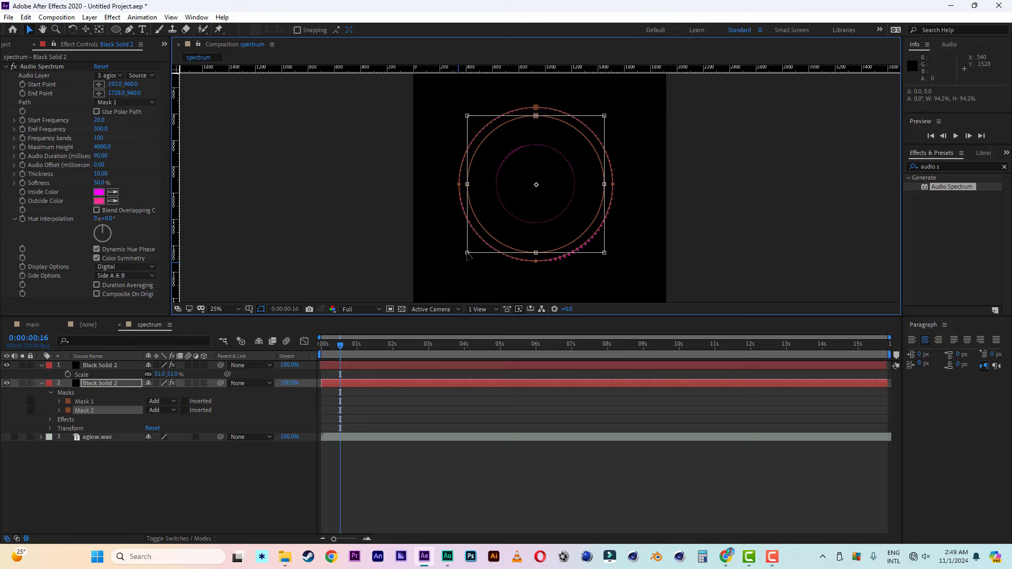
{"action": "key", "text": "Return"}
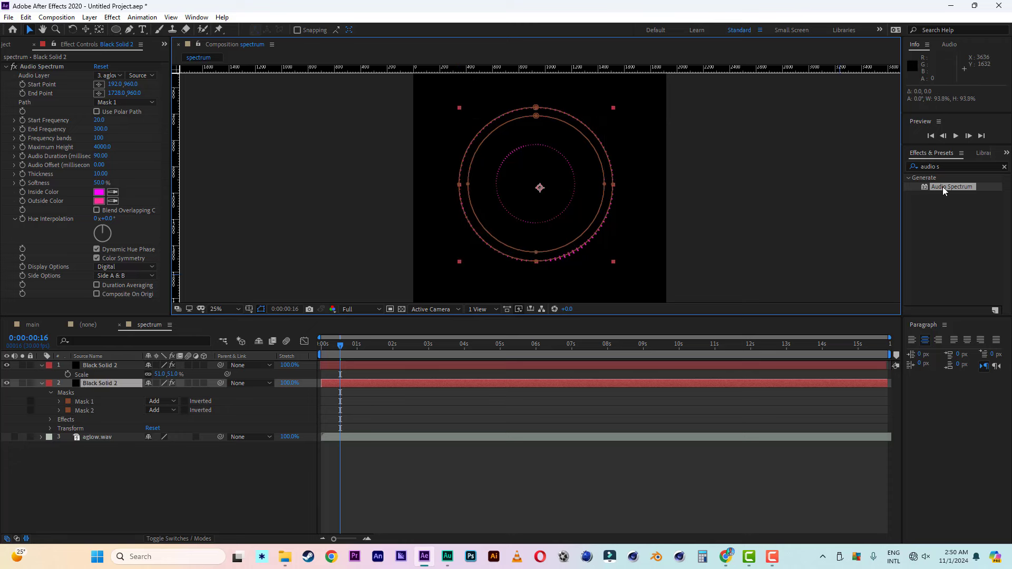
Step: Apply the Stroke effect to the original solid and set its path to Mask 2
{"action": "left_click", "coordinate": [958, 167]}
{"action": "type", "text": "stroke"}
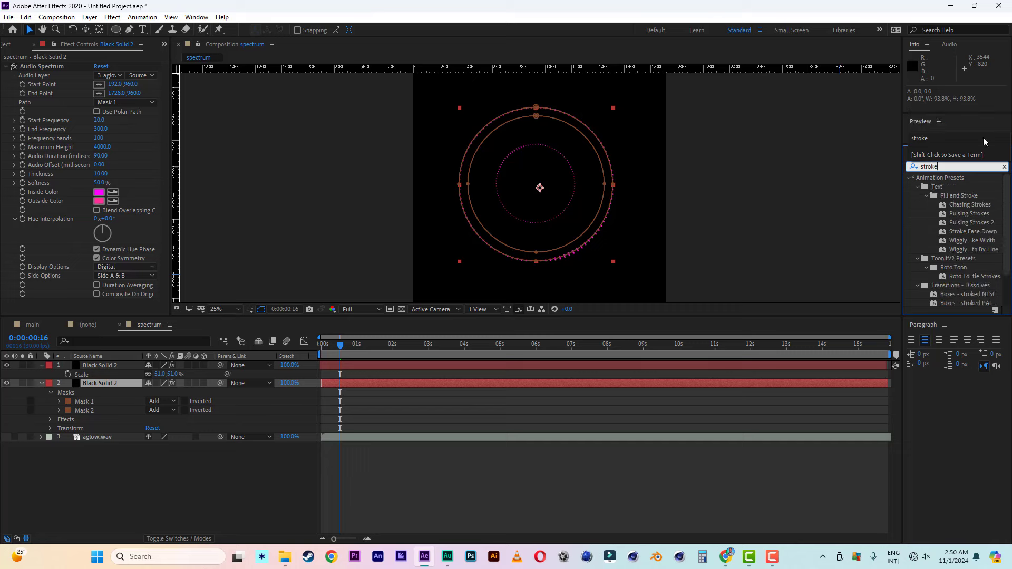
{"action": "double_click", "coordinate": [941, 283]}
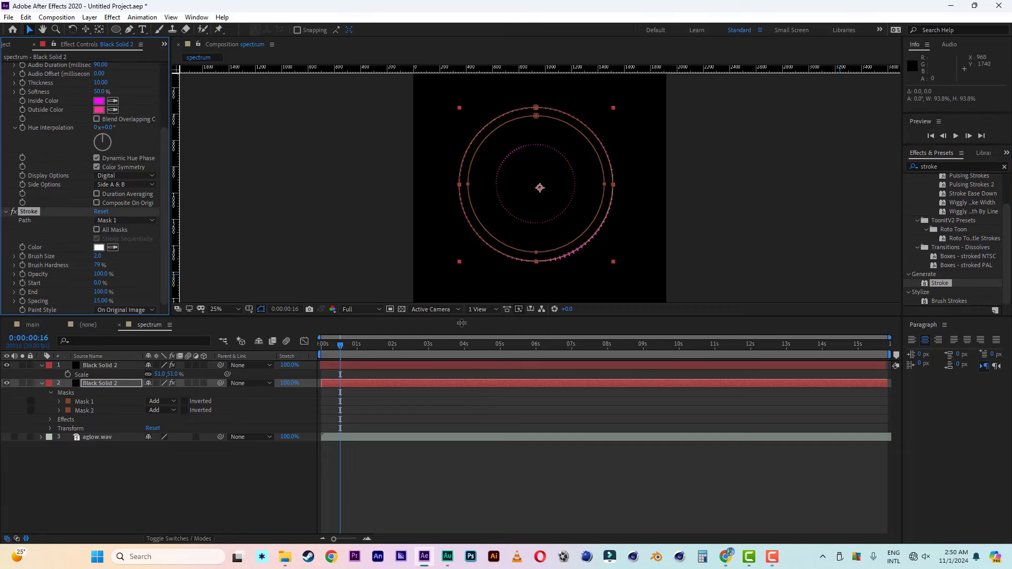
{"action": "left_click", "coordinate": [260, 309]}
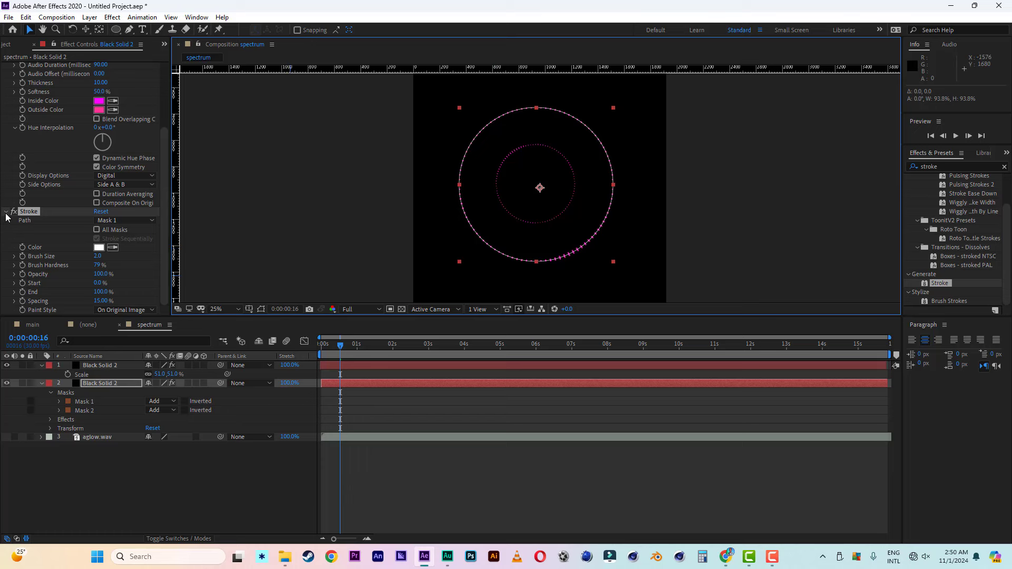
{"action": "left_click", "coordinate": [140, 220]}
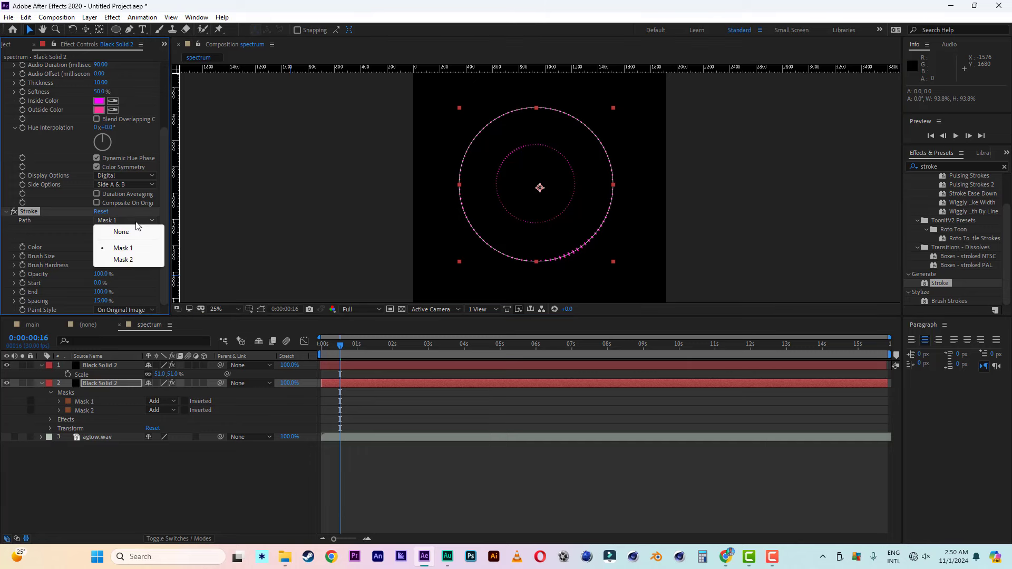
{"action": "left_click", "coordinate": [126, 259]}
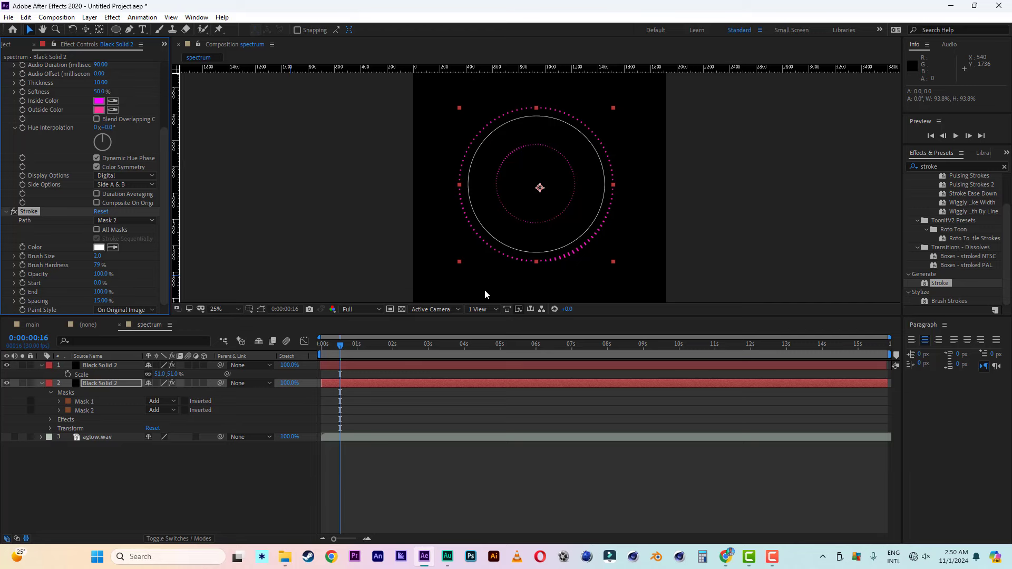
Step: Add the spectrum composition to the main composition above the camera as a 3D layer
{"action": "left_click", "coordinate": [35, 325]}
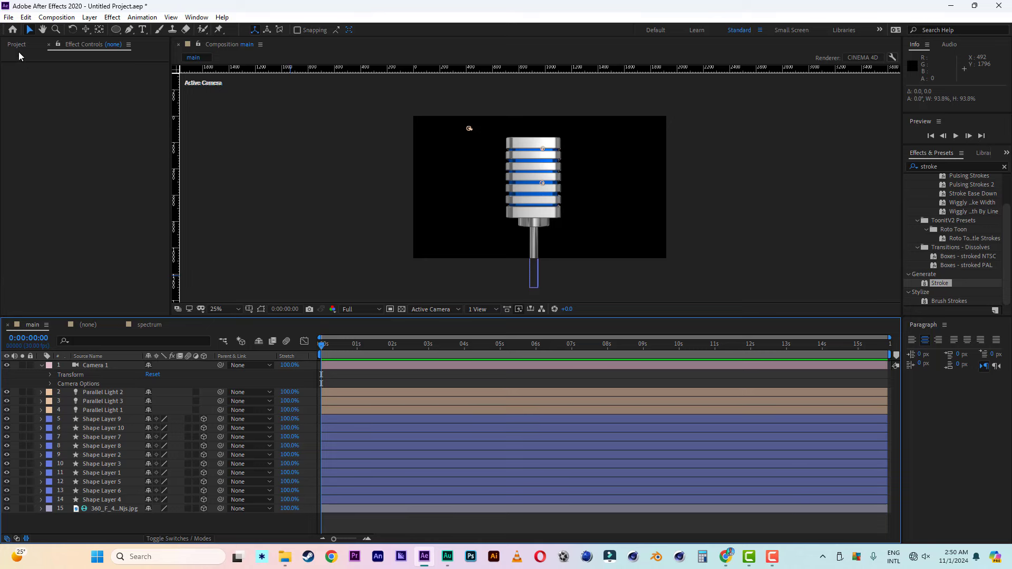
{"action": "left_click", "coordinate": [20, 46]}
{"action": "left_click", "coordinate": [76, 220]}
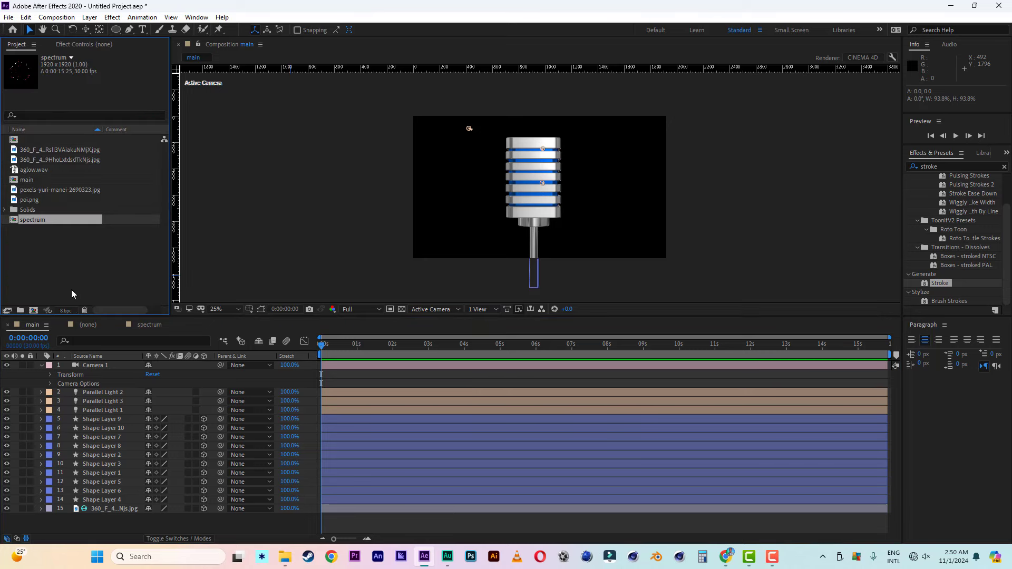
{"action": "left_click_drag", "start_coordinate": [30, 219], "coordinate": [65, 368]}
{"action": "left_click", "coordinate": [203, 365]}
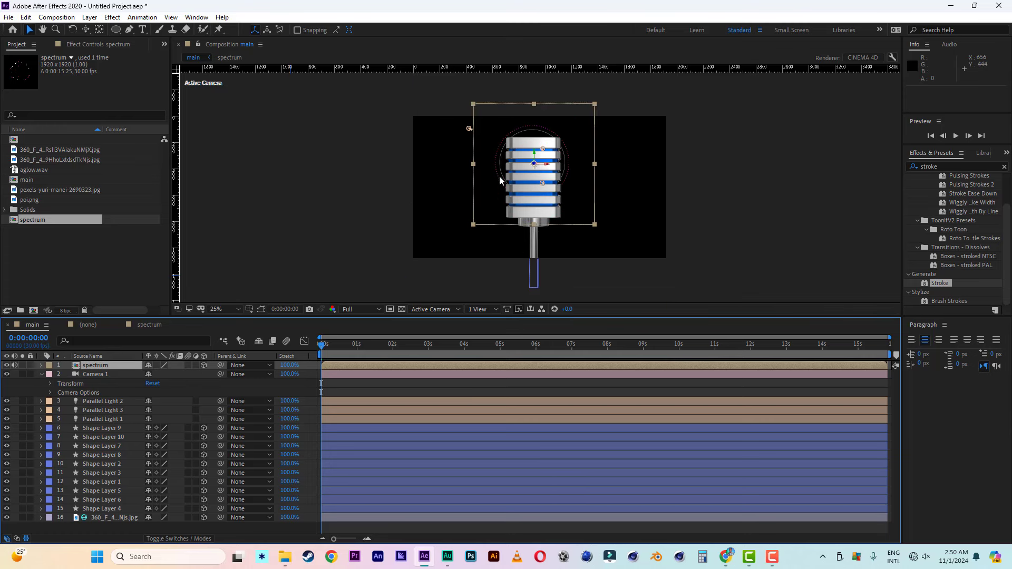
Step: Duplicate the spectrum layer and set the copy's X Rotation to 90° so it lies flat
{"action": "key", "text": "ctrl+d"}
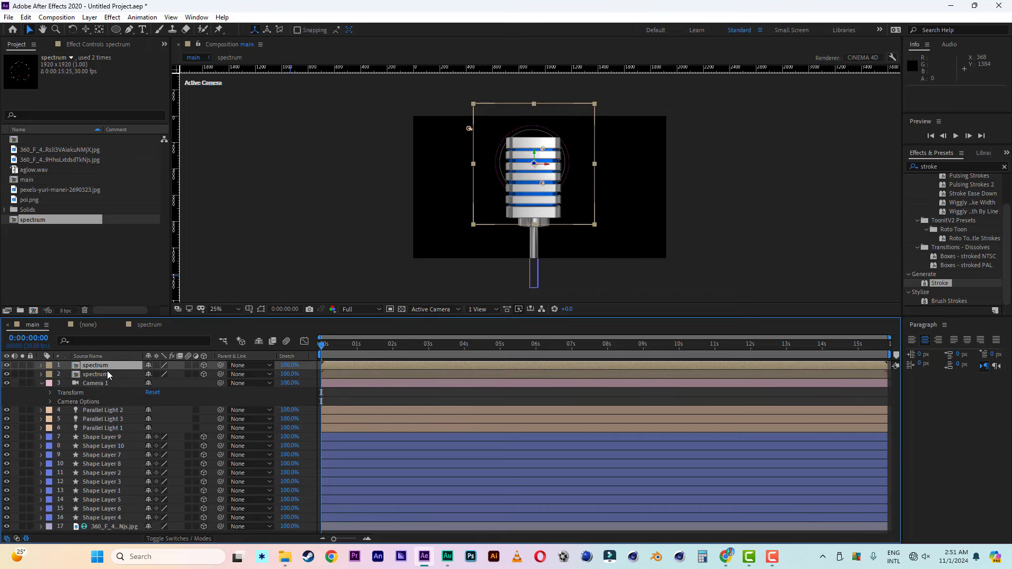
{"action": "key", "text": "r"}
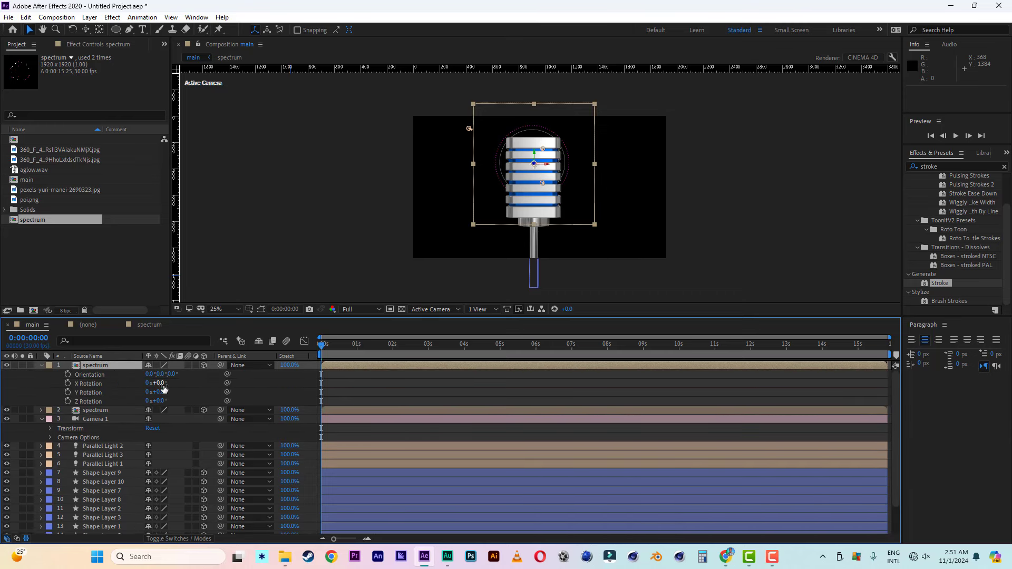
{"action": "left_click", "coordinate": [160, 384]}
{"action": "type", "text": "90"}
{"action": "left_click", "coordinate": [201, 384]}
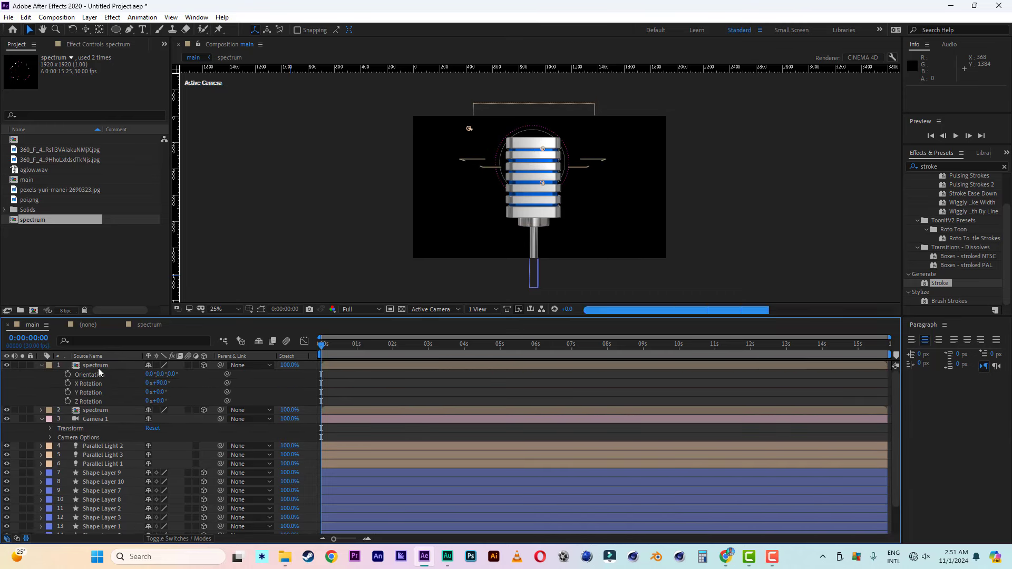
{"action": "left_click", "coordinate": [97, 368]}
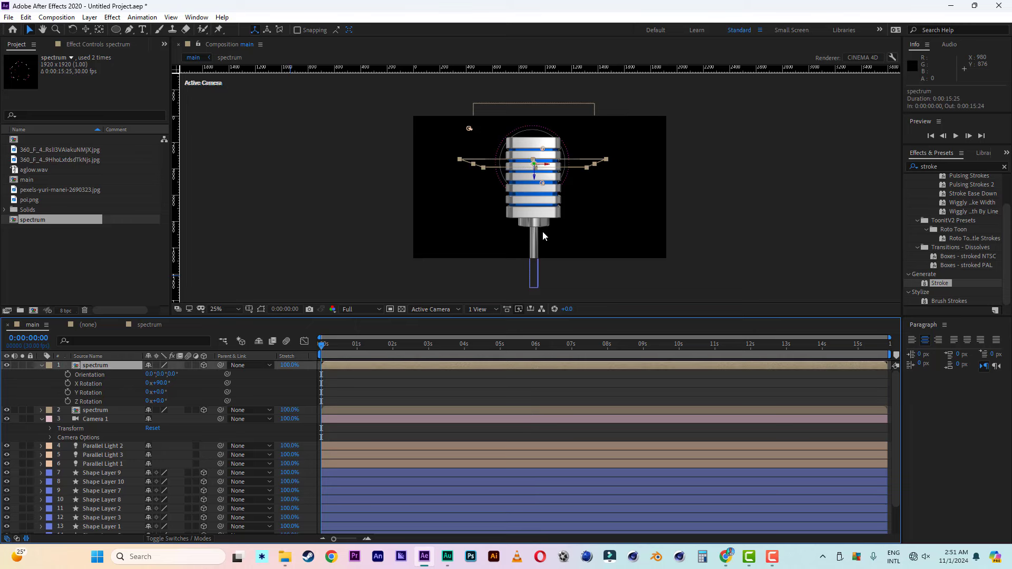
Step: Check the flat spectrum layer in the Top view, then lower it to Y 1508 near the microphone's base in the Active Camera view
{"action": "left_click", "coordinate": [481, 311]}
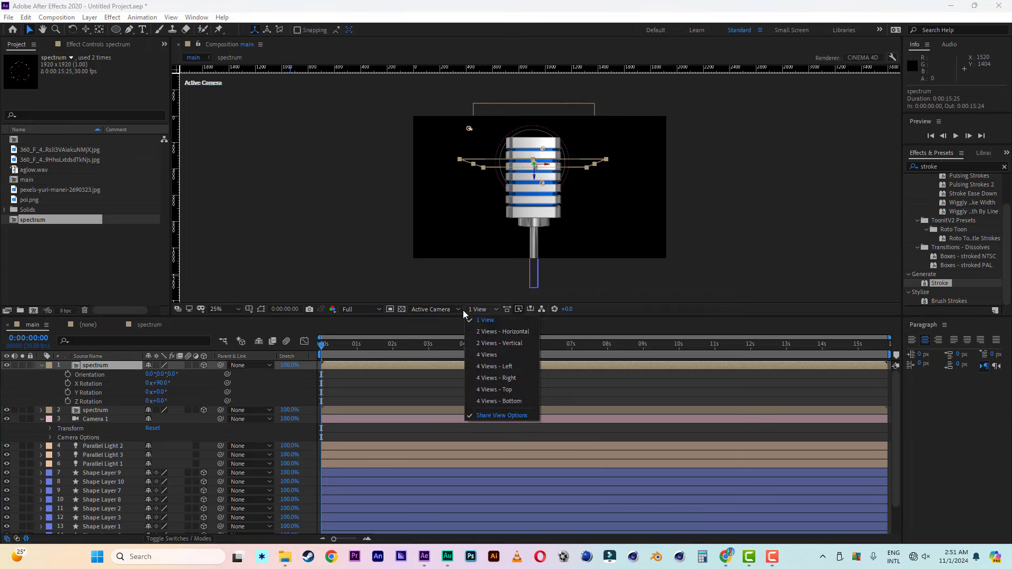
{"action": "left_click", "coordinate": [445, 309]}
{"action": "left_click", "coordinate": [426, 372]}
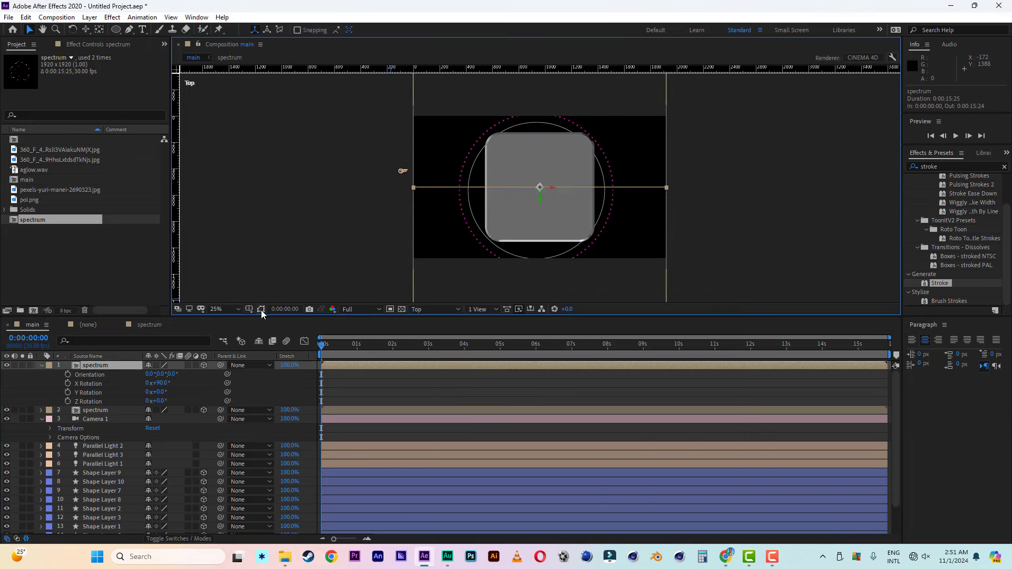
{"action": "left_click", "coordinate": [424, 310]}
{"action": "left_click", "coordinate": [430, 321]}
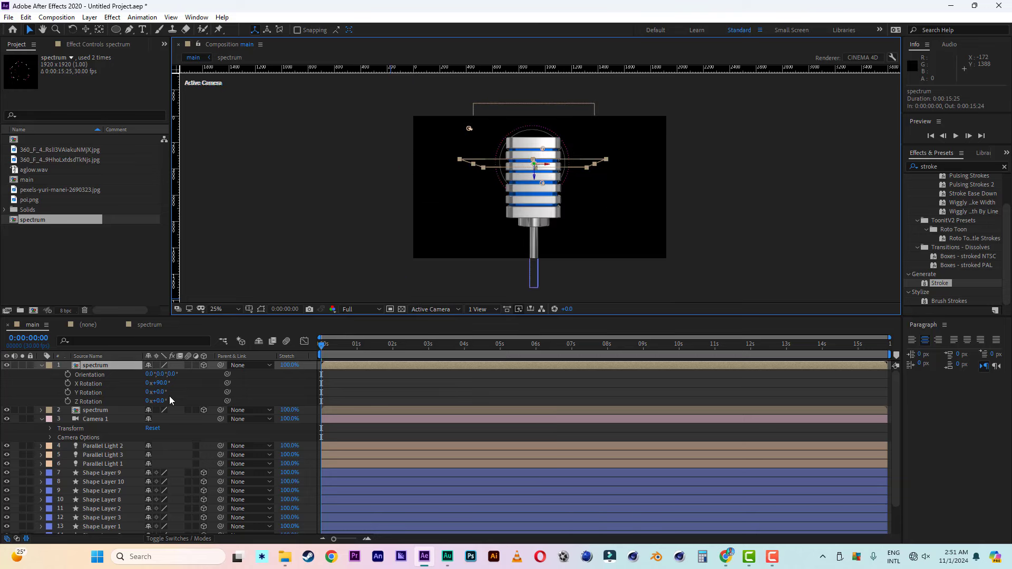
{"action": "left_click_drag", "start_coordinate": [535, 178], "coordinate": [543, 297]}
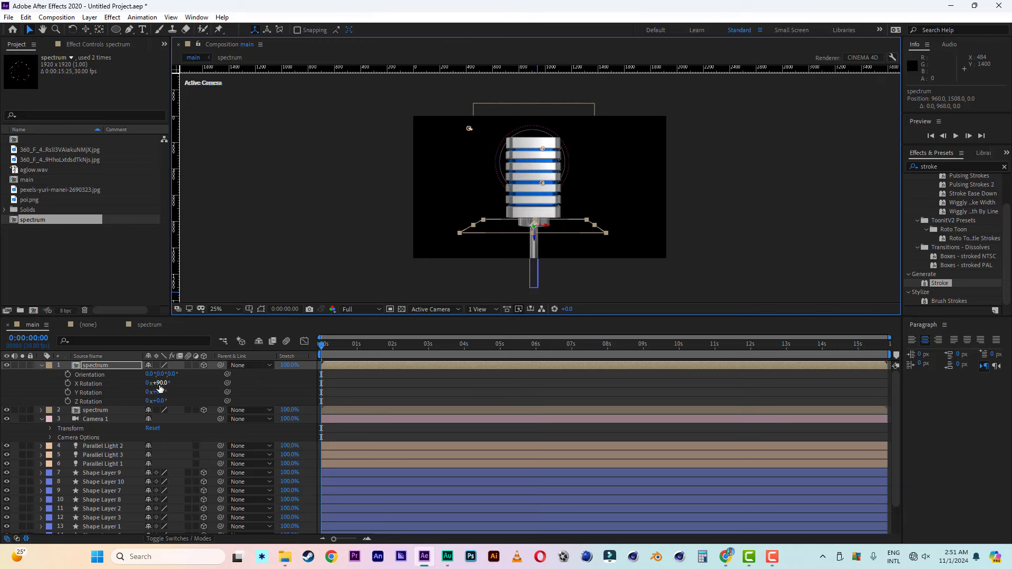
Step: Scale the flat spectrum layer to 243% and check it at 0:00:01:04
{"action": "key", "text": "s"}
{"action": "left_click_drag", "start_coordinate": [195, 378], "coordinate": [236, 383]}
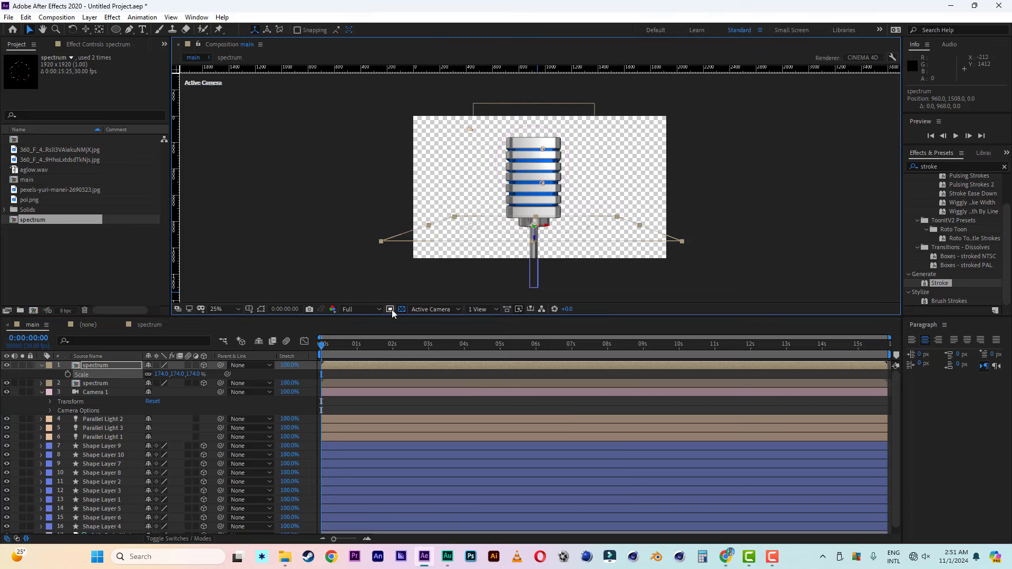
{"action": "left_click", "coordinate": [402, 310]}
{"action": "left_click_drag", "start_coordinate": [195, 377], "coordinate": [228, 374]}
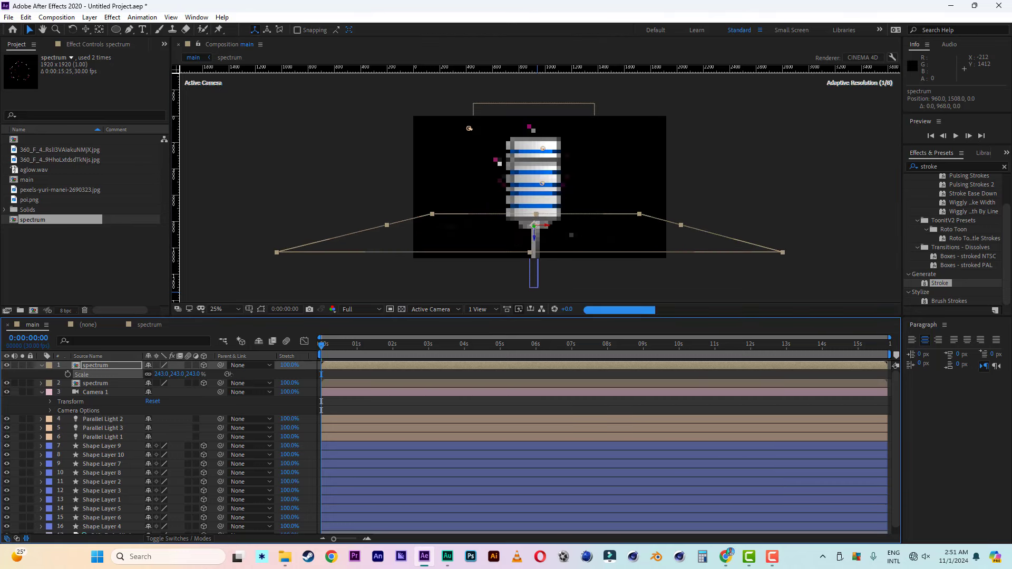
{"action": "left_click", "coordinate": [361, 345]}
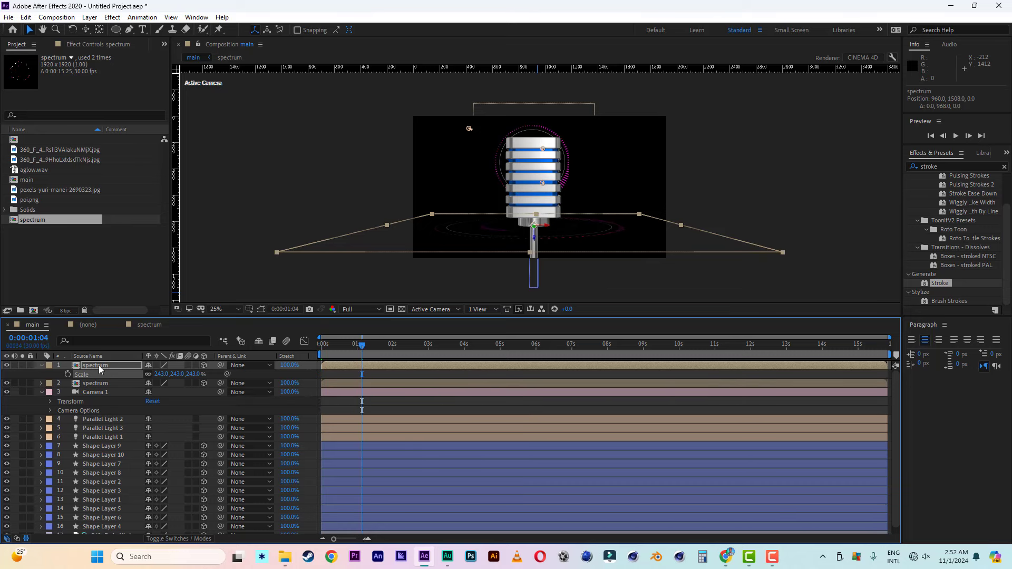
Step: Scale the upright spectrum layer to 150% and lower it slightly so its rings centre around the microphone
{"action": "left_click", "coordinate": [95, 383]}
{"action": "key", "text": "s"}
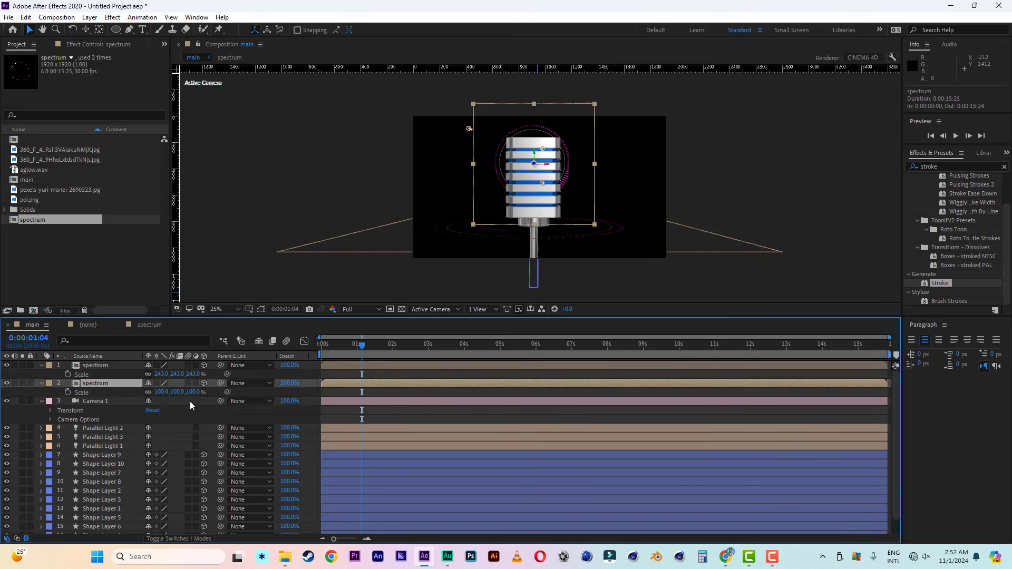
{"action": "left_click_drag", "start_coordinate": [177, 392], "coordinate": [222, 399]}
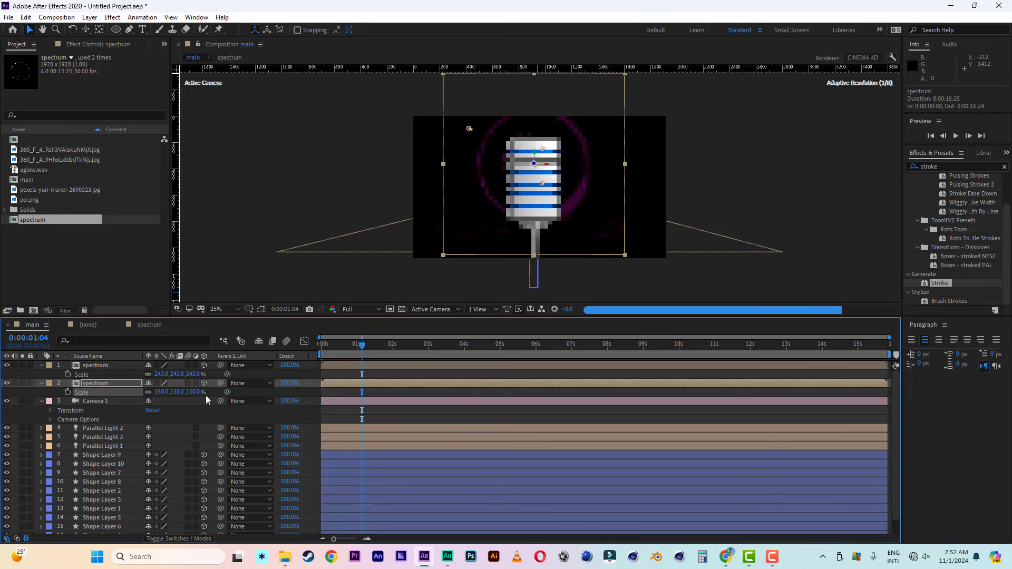
{"action": "left_click_drag", "start_coordinate": [534, 153], "coordinate": [535, 170]}
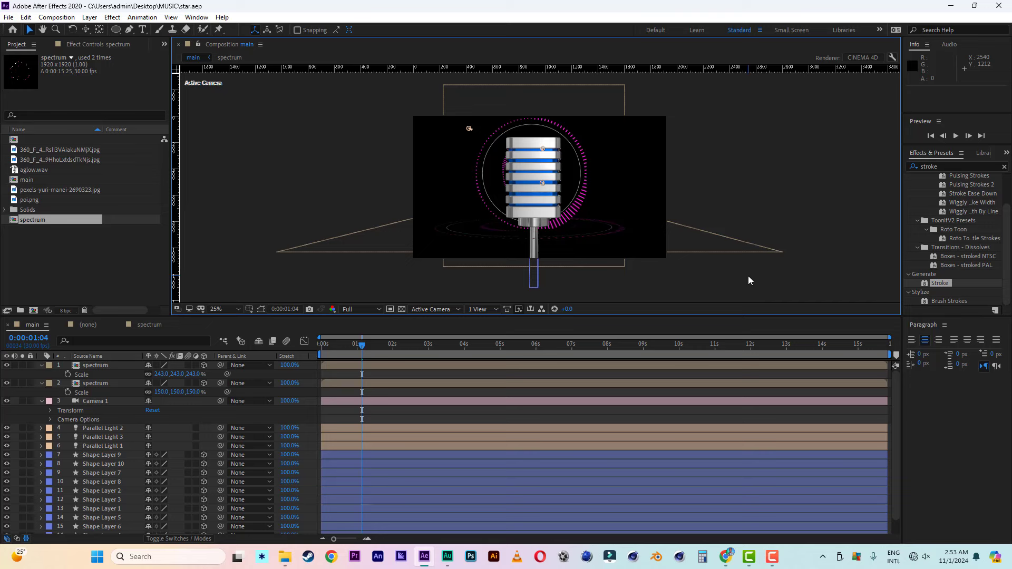
Step: Collapse the spectrum and camera layer properties, then add a null object to the main composition as a 3D layer
{"action": "left_click", "coordinate": [42, 364]}
{"action": "left_click", "coordinate": [42, 374]}
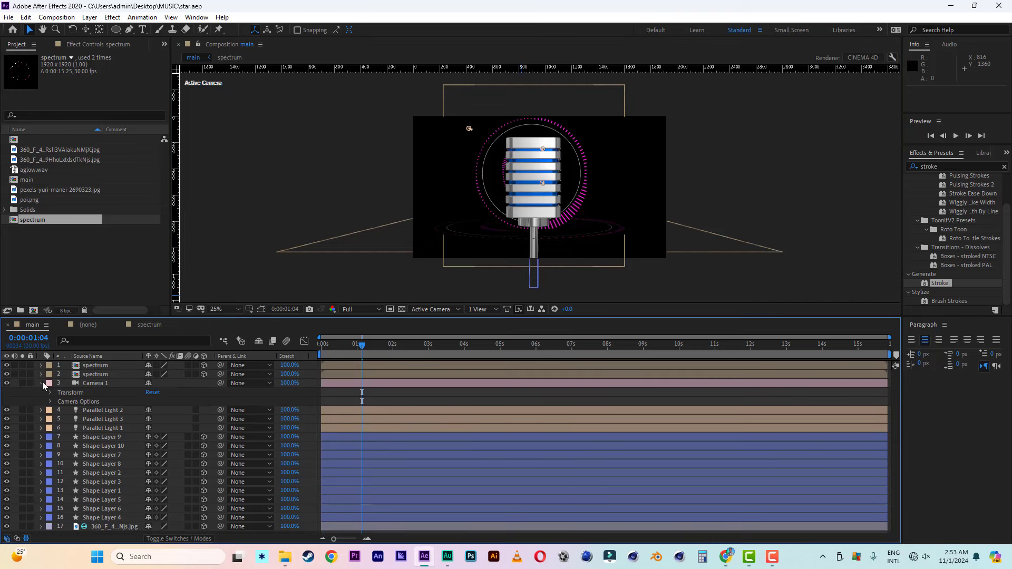
{"action": "left_click", "coordinate": [41, 383]}
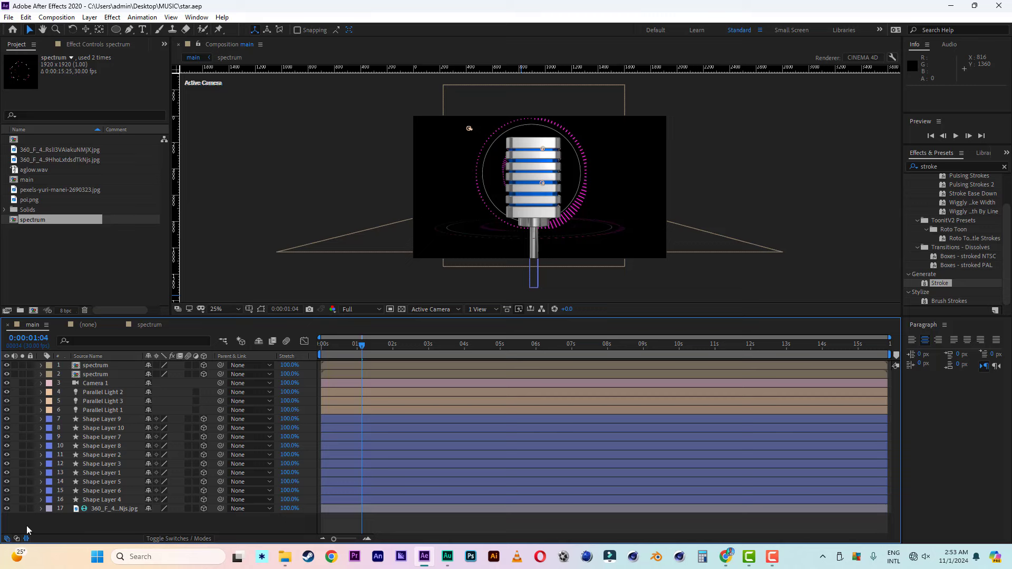
{"action": "right_click", "coordinate": [44, 527]}
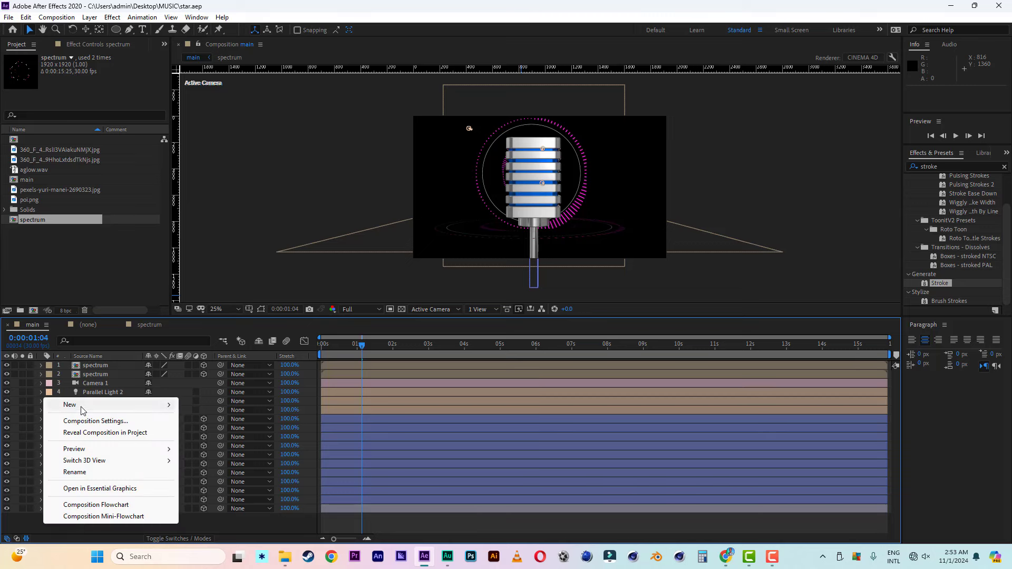
{"action": "mouse_move", "coordinate": [95, 404]}
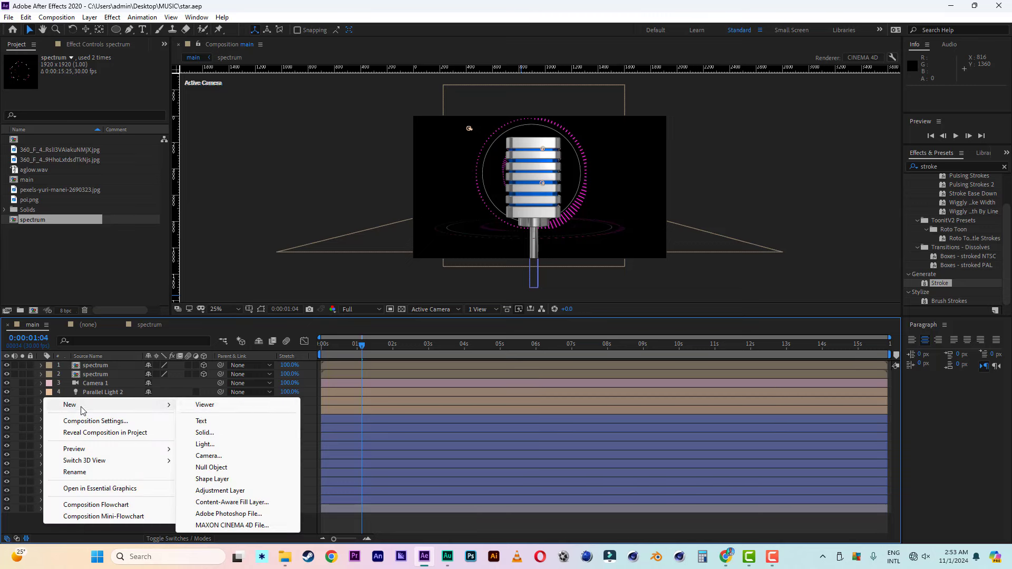
{"action": "left_click", "coordinate": [211, 468]}
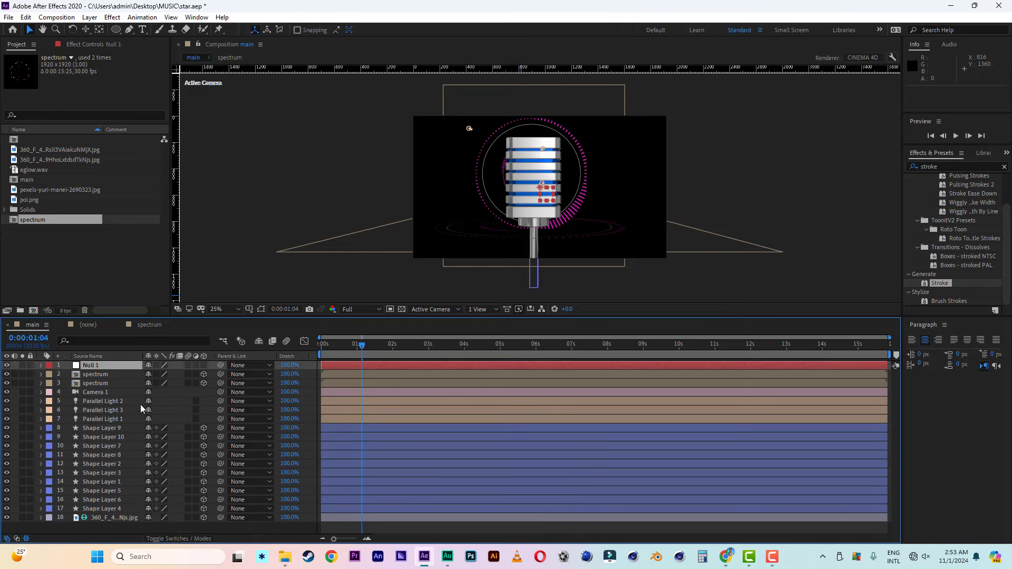
{"action": "left_click", "coordinate": [205, 367]}
Step: Check the null's position in the Top and Left views, then return to the Active Camera view
{"action": "left_click", "coordinate": [437, 311]}
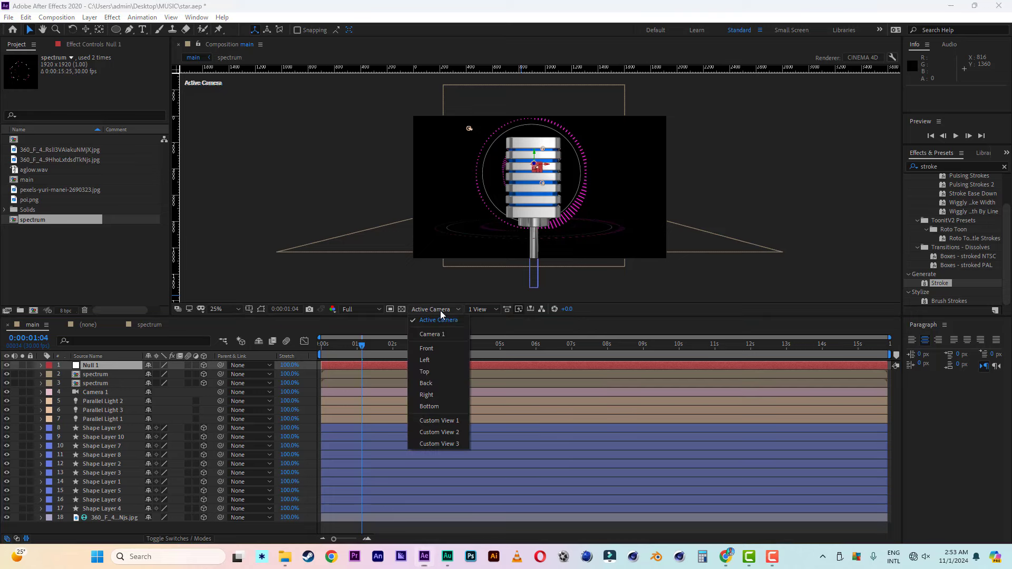
{"action": "left_click", "coordinate": [432, 375]}
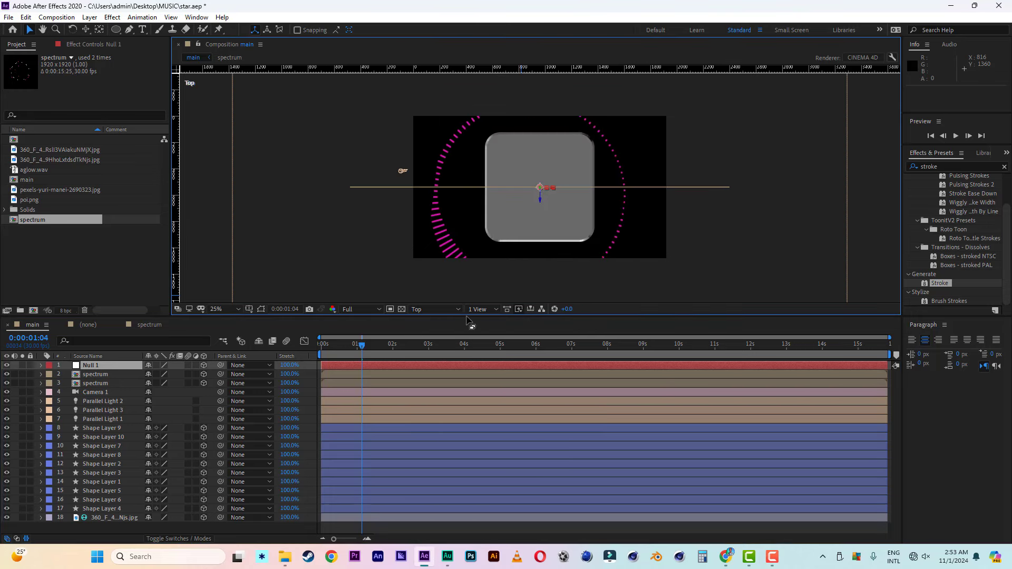
{"action": "left_click", "coordinate": [434, 310]}
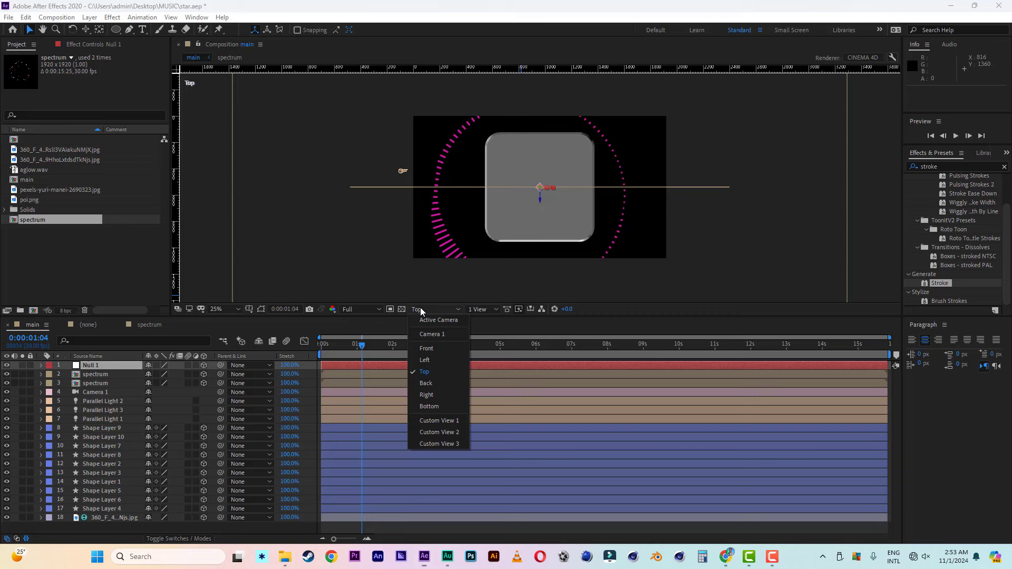
{"action": "left_click", "coordinate": [431, 361]}
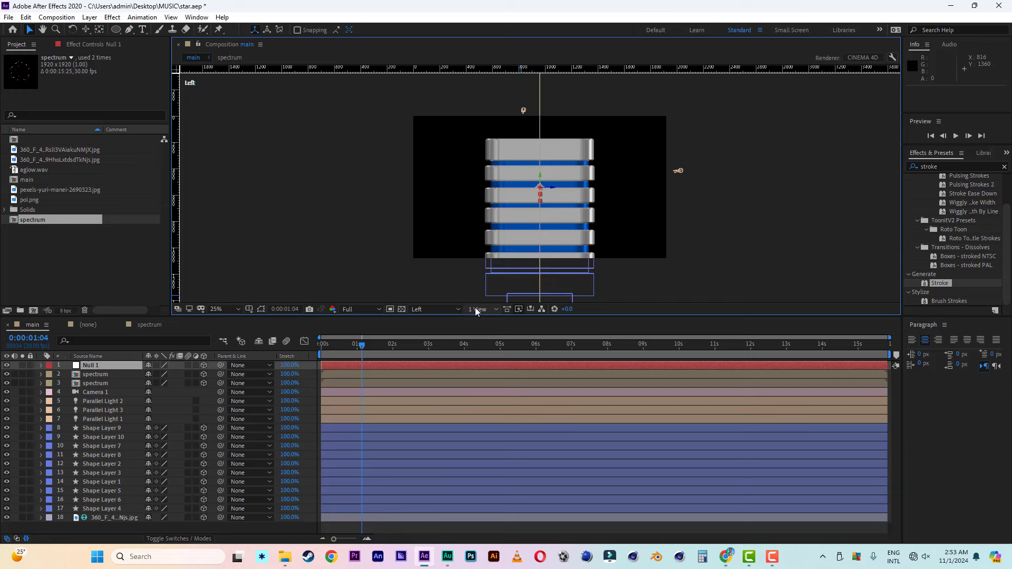
{"action": "left_click", "coordinate": [425, 310]}
{"action": "left_click", "coordinate": [428, 321]}
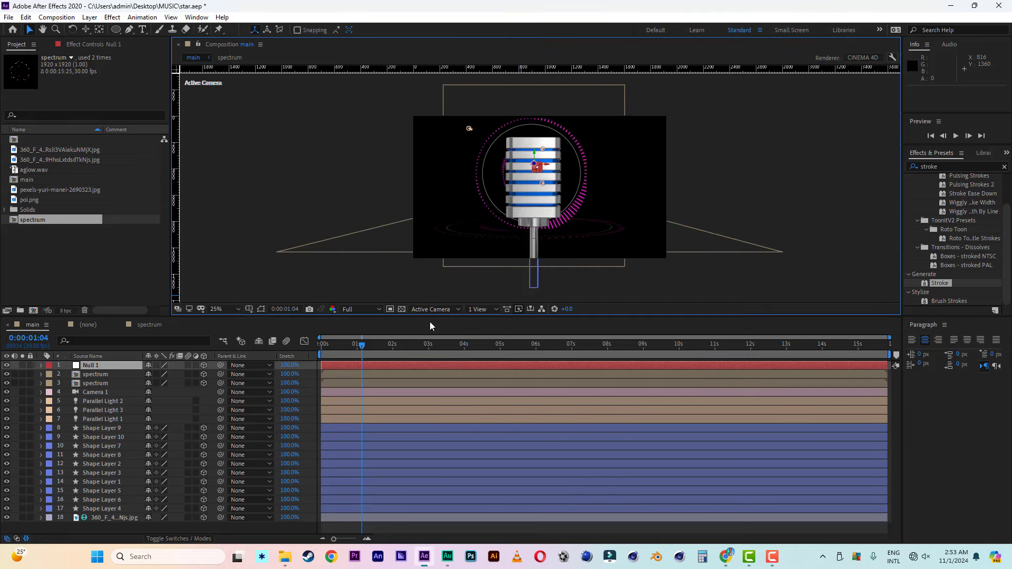
Step: Delete the existing camera and create a new two-node camera with the 15mm preset
{"action": "left_click", "coordinate": [95, 393]}
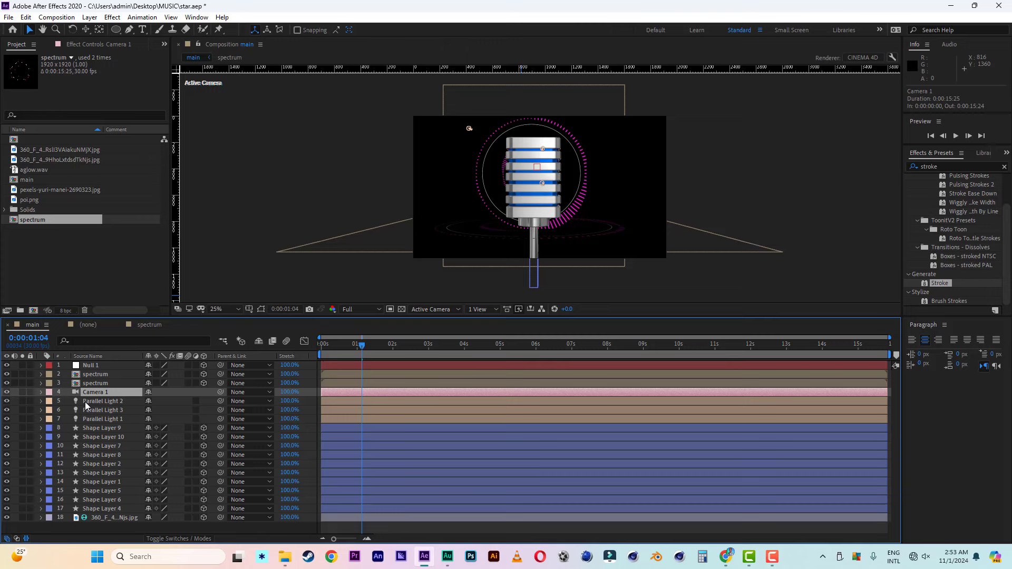
{"action": "key", "text": "Delete"}
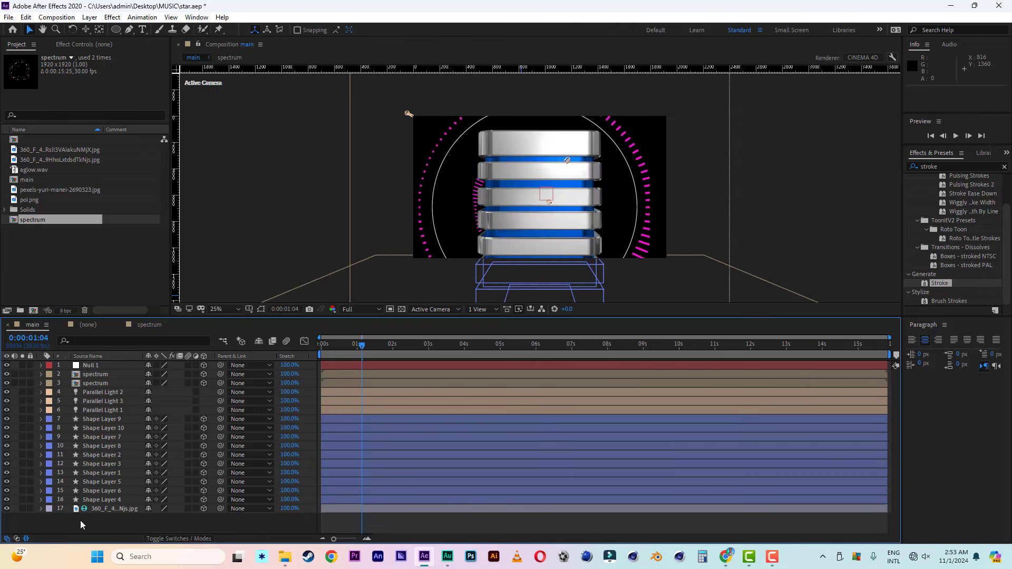
{"action": "right_click", "coordinate": [80, 520]}
{"action": "mouse_move", "coordinate": [158, 401]}
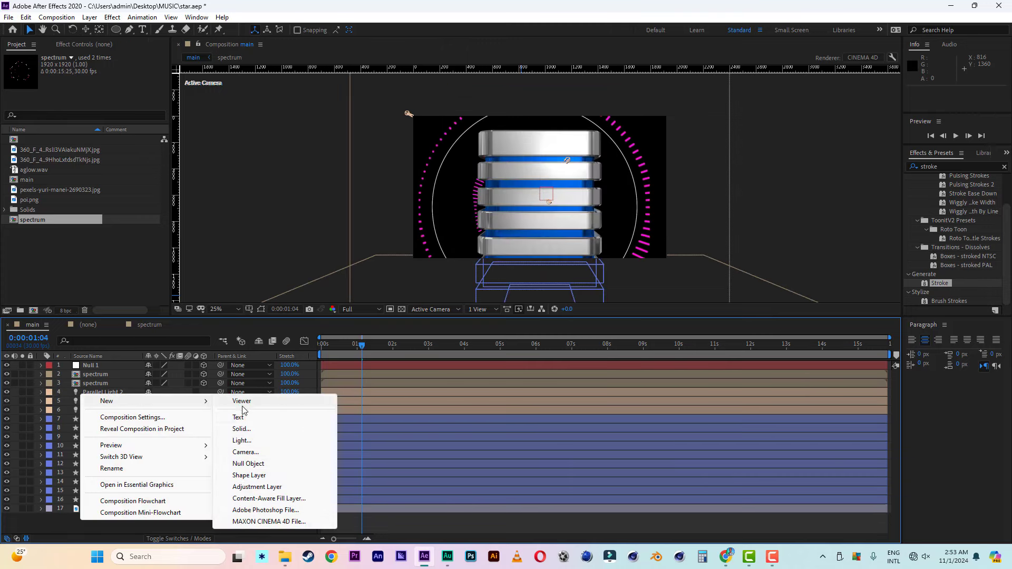
{"action": "left_click", "coordinate": [245, 452]}
{"action": "left_click", "coordinate": [345, 270]}
{"action": "left_click", "coordinate": [338, 298]}
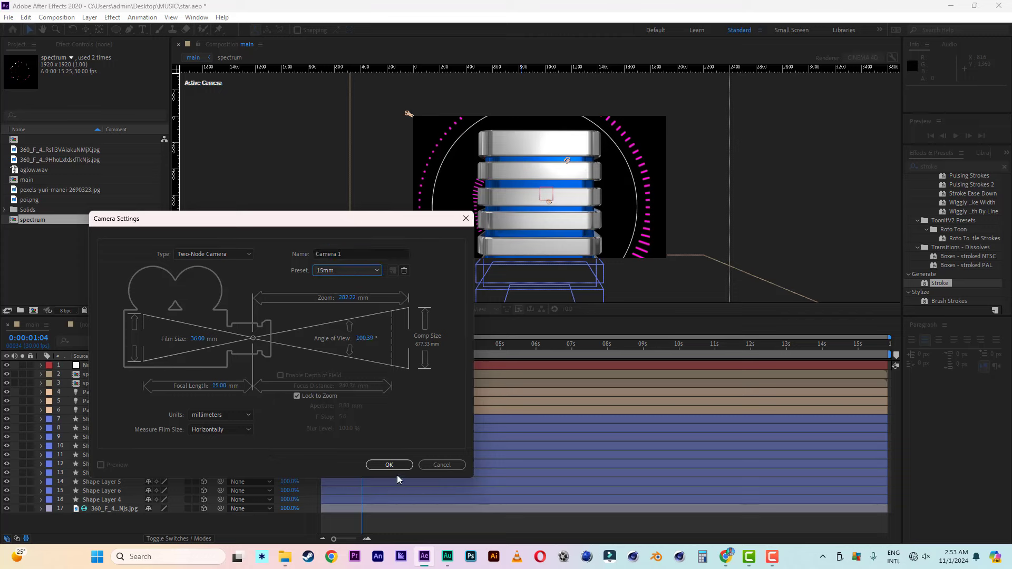
{"action": "left_click", "coordinate": [394, 466]}
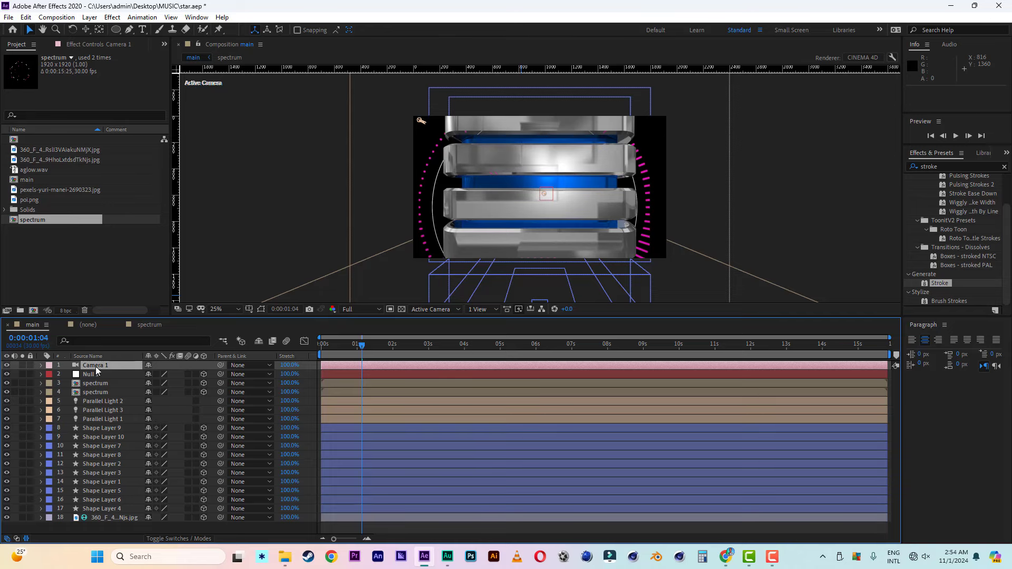
Step: Move the new camera below the null and parent it to the null, which is renamed "cam control"
{"action": "left_click_drag", "start_coordinate": [97, 366], "coordinate": [136, 383]}
{"action": "left_click_drag", "start_coordinate": [220, 373], "coordinate": [93, 367]}
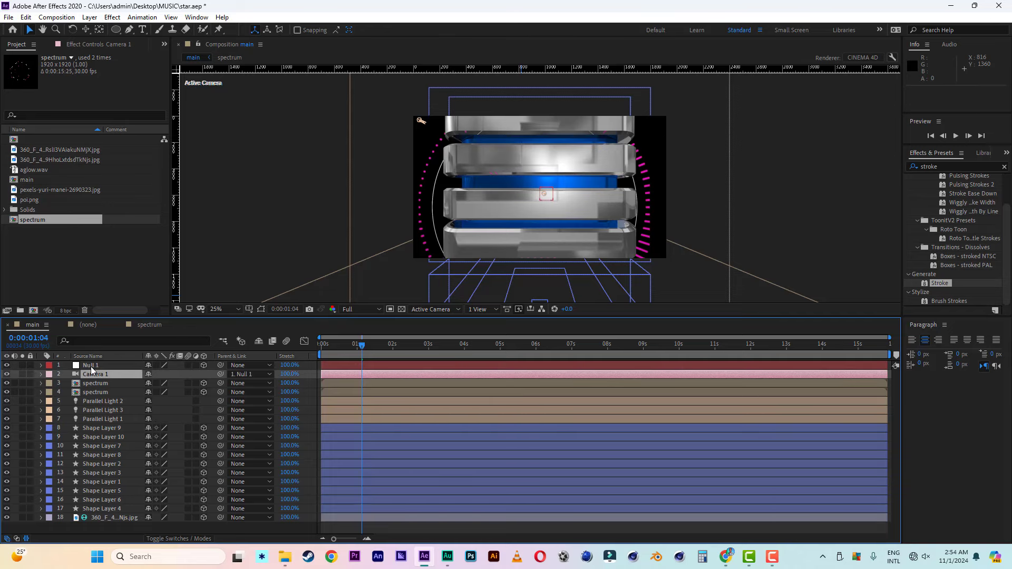
{"action": "left_click", "coordinate": [98, 367]}
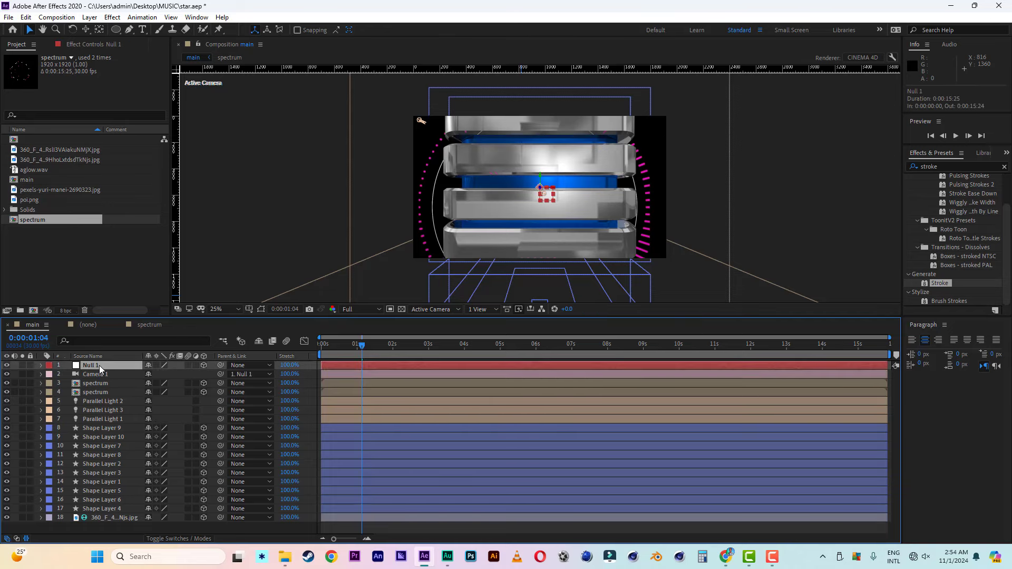
{"action": "key", "text": "Return"}
{"action": "type", "text": "cam control"}
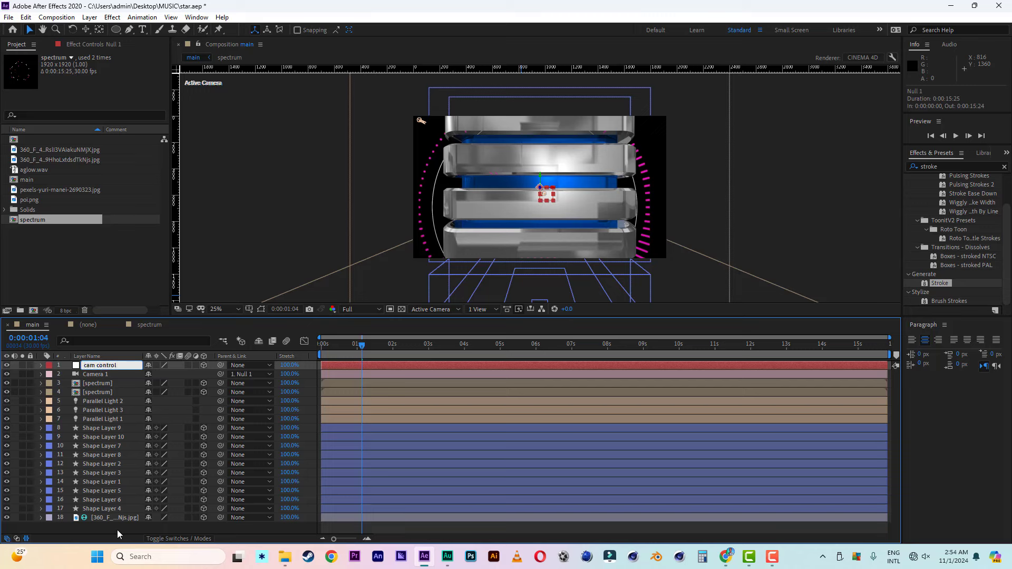
{"action": "key", "text": "Return"}
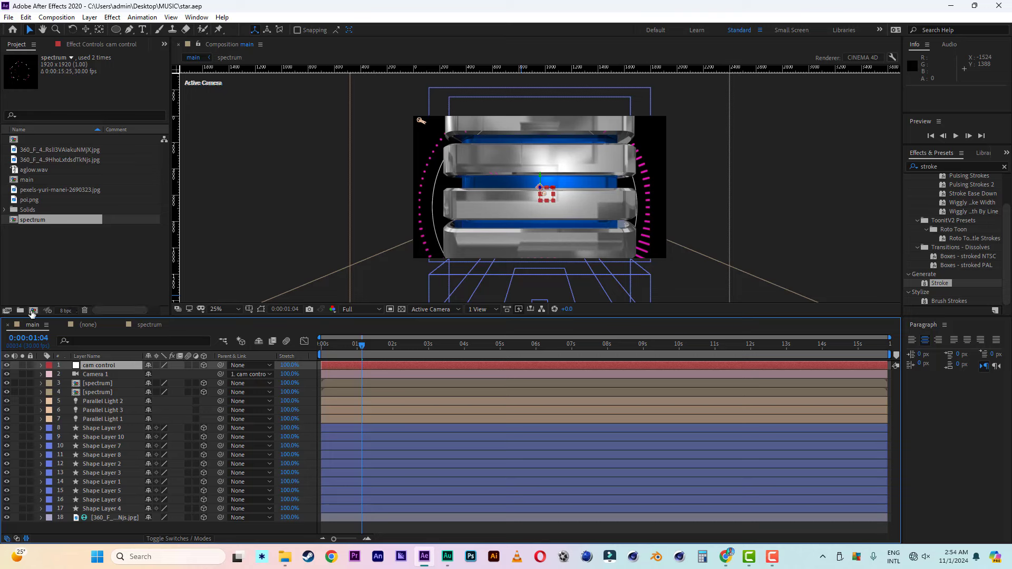
Step: Create a new 1920 × 1080 px composition named Comp 1 at 30 fps with a duration of 0:00:15:25
{"action": "key", "text": "ctrl+n"}
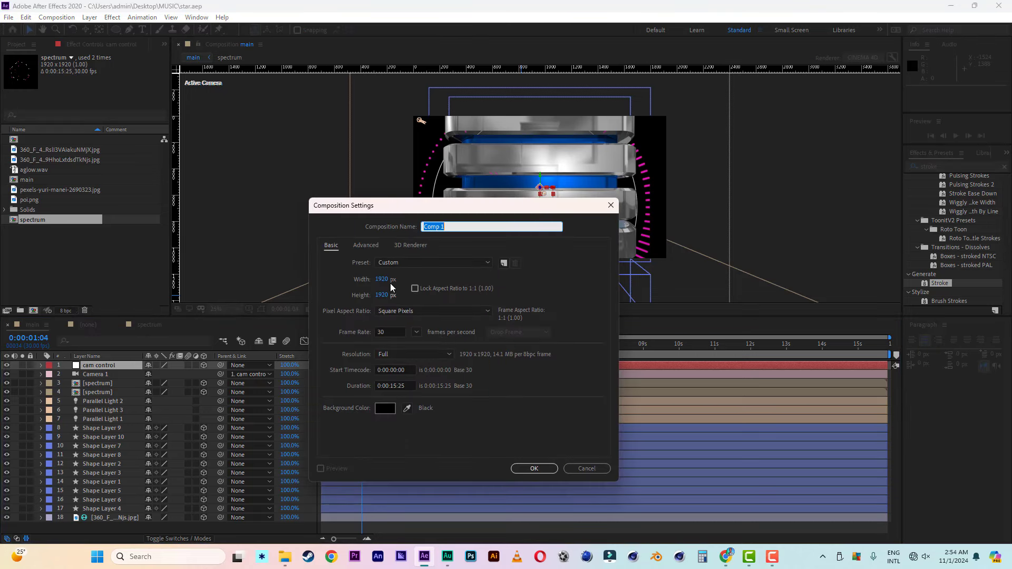
{"action": "left_click", "coordinate": [381, 295]}
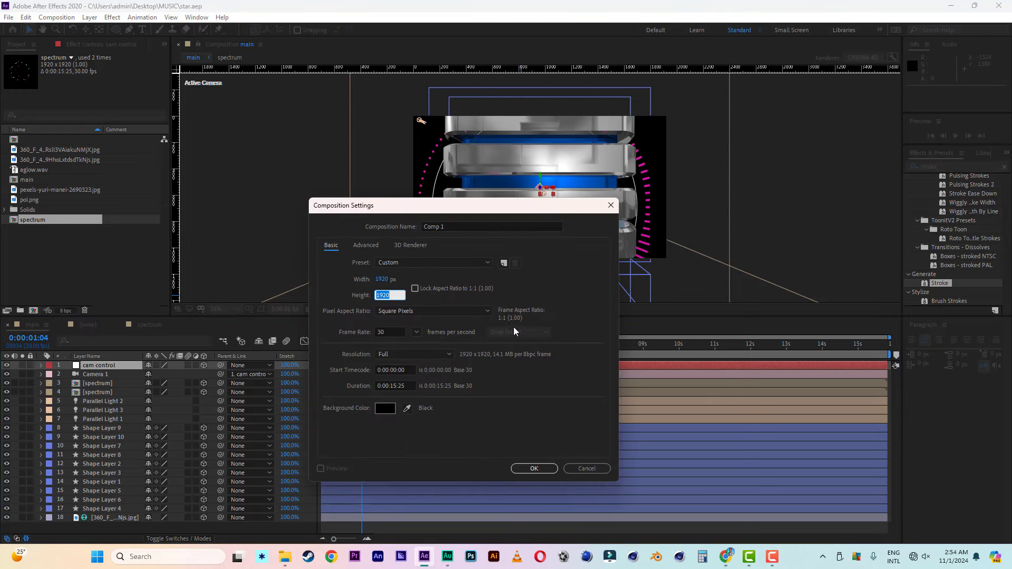
{"action": "type", "text": "1080"}
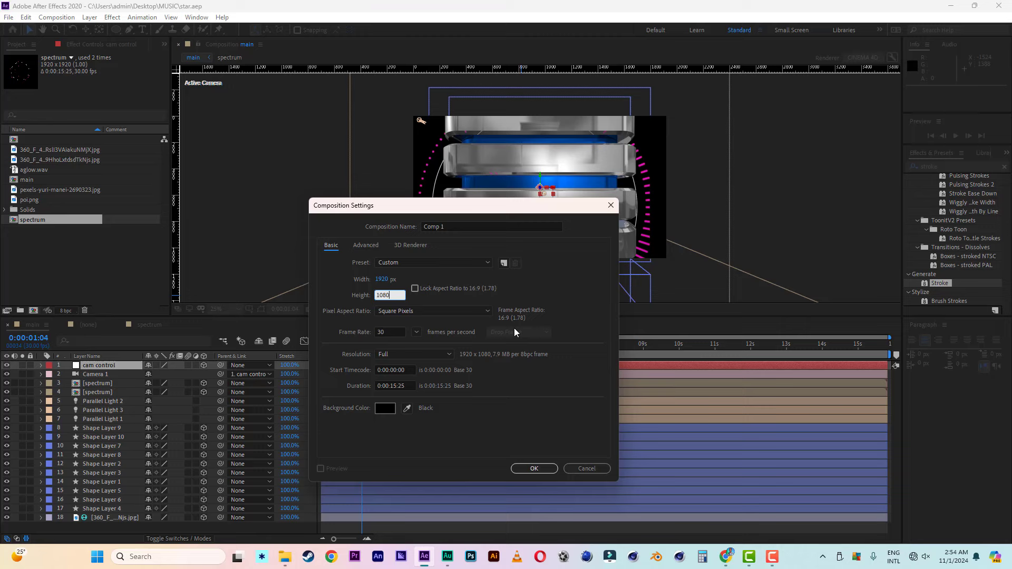
{"action": "left_click", "coordinate": [534, 469]}
Step: Add pexels-yuri-manei-2690323.jpg to Comp 1 and scale it to 51% so it spans the frame width
{"action": "left_click", "coordinate": [43, 153]}
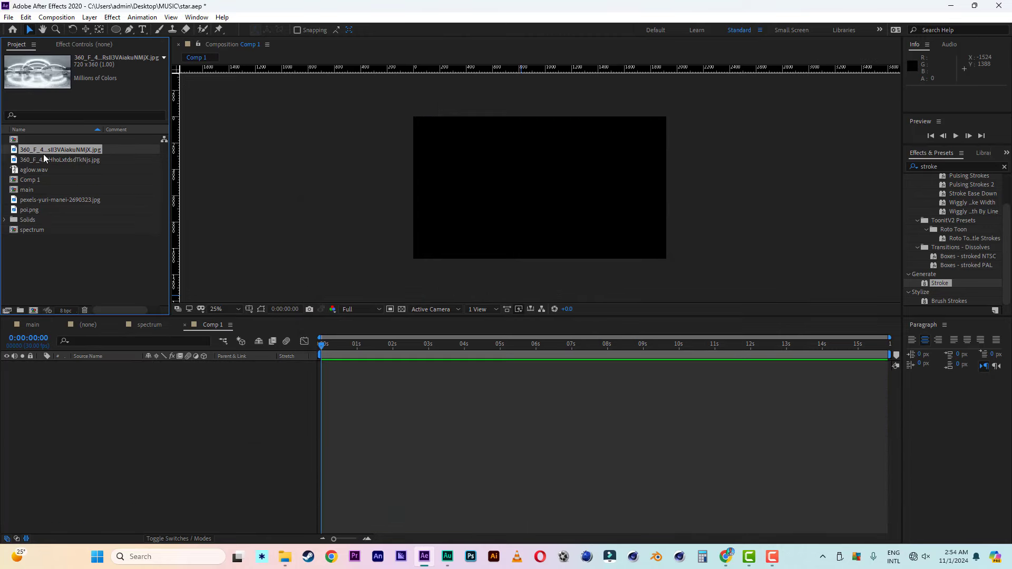
{"action": "left_click", "coordinate": [51, 203]}
{"action": "left_click_drag", "start_coordinate": [49, 200], "coordinate": [131, 447]}
{"action": "key", "text": "s"}
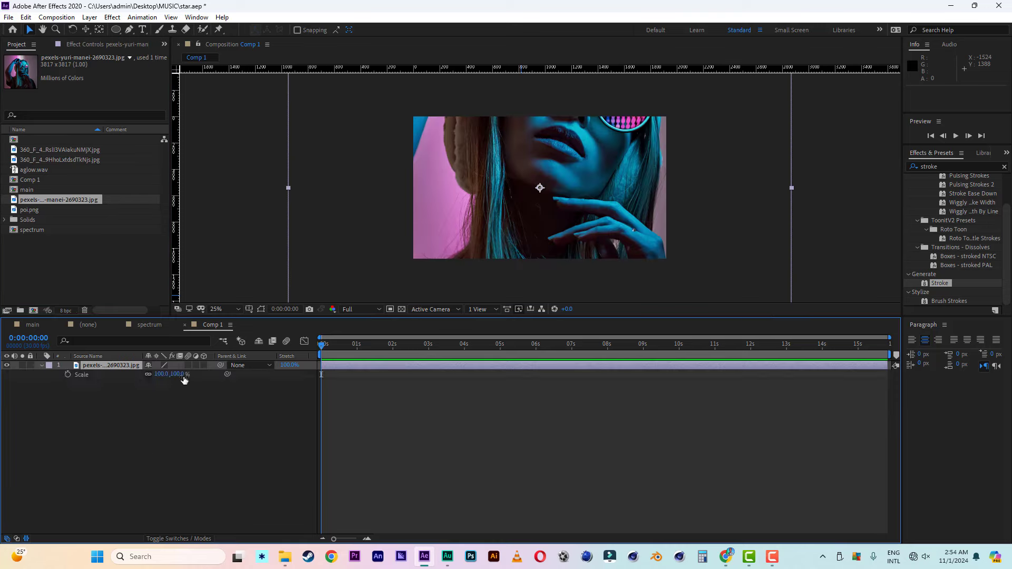
{"action": "left_click_drag", "start_coordinate": [165, 374], "coordinate": [161, 375]}
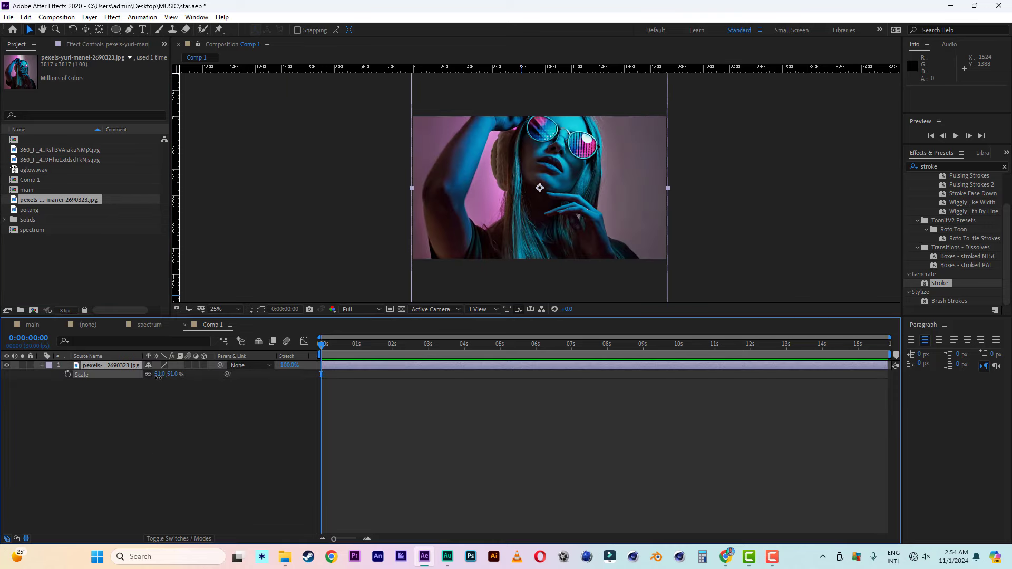
{"action": "left_click", "coordinate": [161, 455]}
{"action": "left_click", "coordinate": [223, 310]}
{"action": "left_click", "coordinate": [225, 317]}
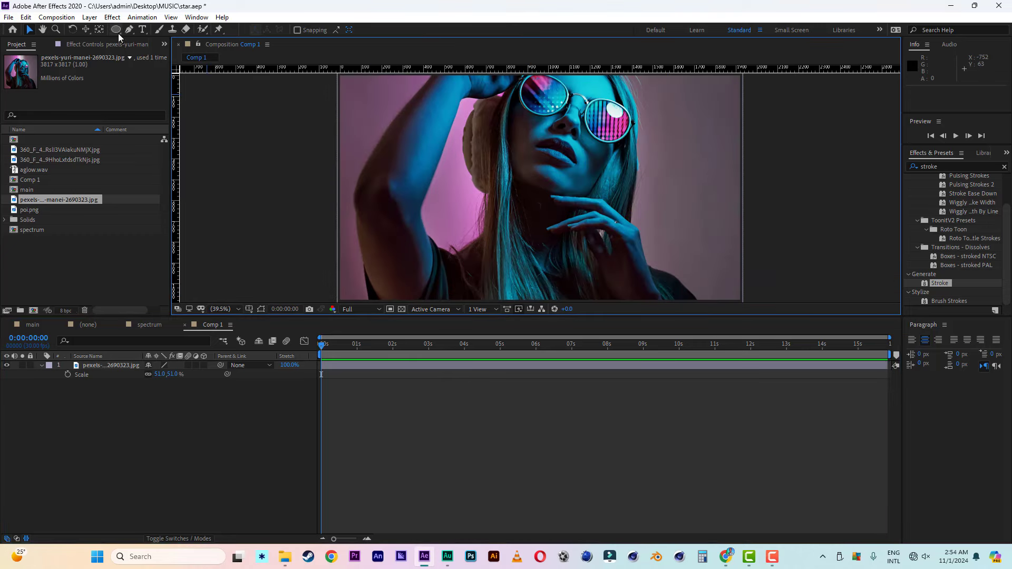
Step: Switch to the Rectangle tool and delete the photo layer from Comp 1
{"action": "left_click_drag", "start_coordinate": [118, 33], "coordinate": [167, 36]}
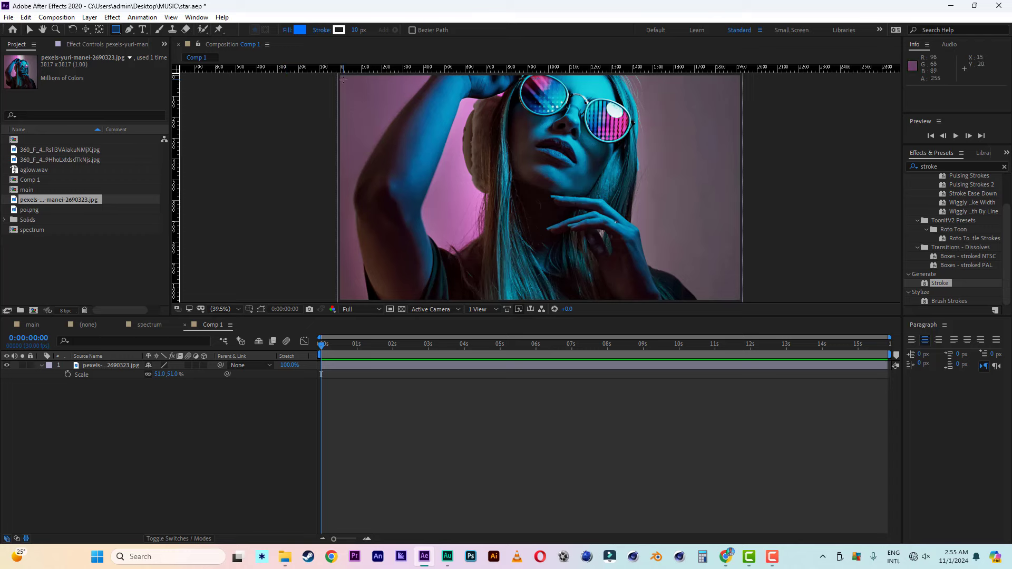
{"action": "left_click", "coordinate": [116, 365]}
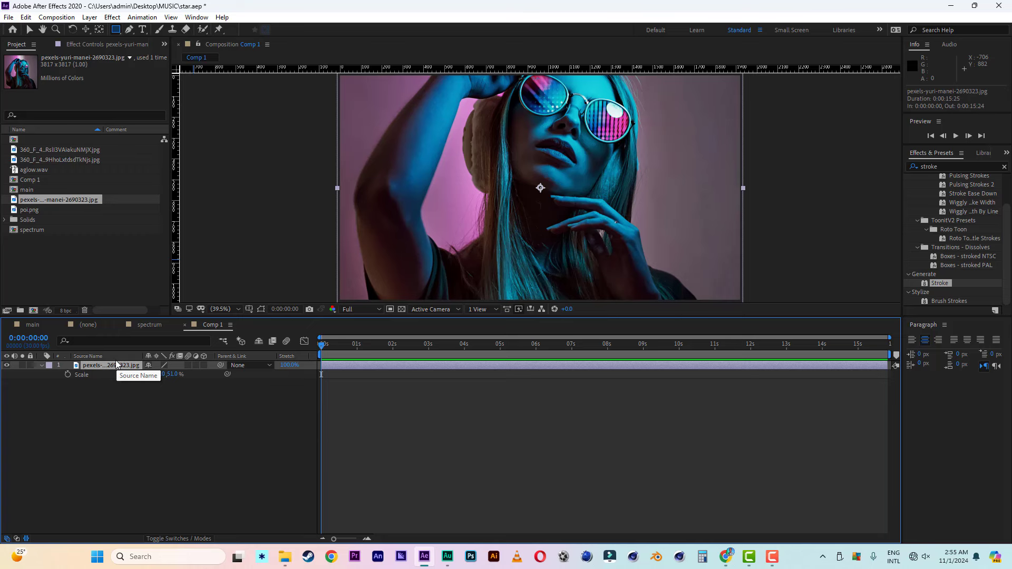
{"action": "key", "text": "Delete"}
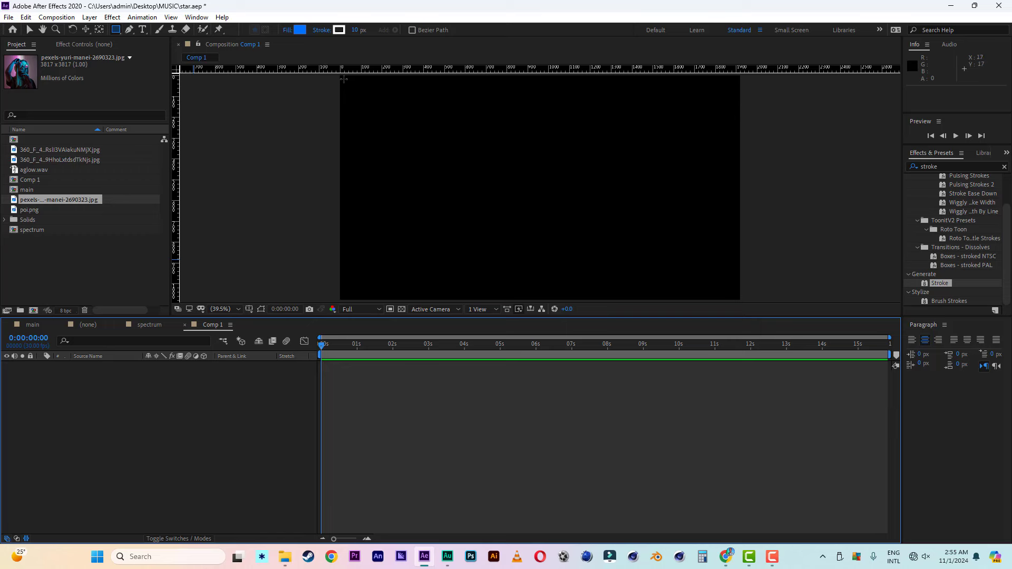
Step: Draw a rectangle about 1884 × 1042 px just inside the edges of Comp 1 and set its fill to None
{"action": "left_click_drag", "start_coordinate": [343, 79], "coordinate": [737, 297]}
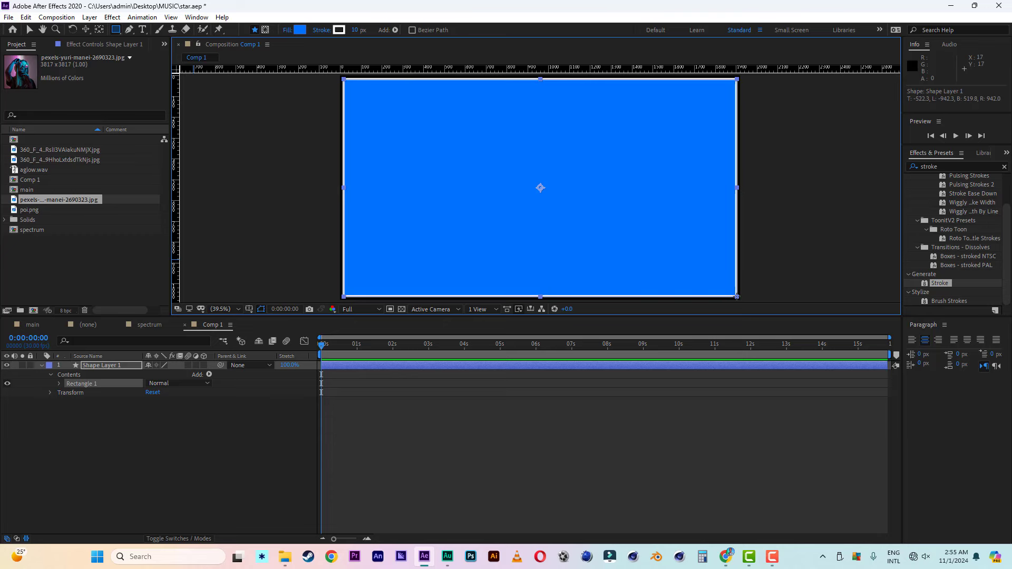
{"action": "left_click", "coordinate": [29, 30]}
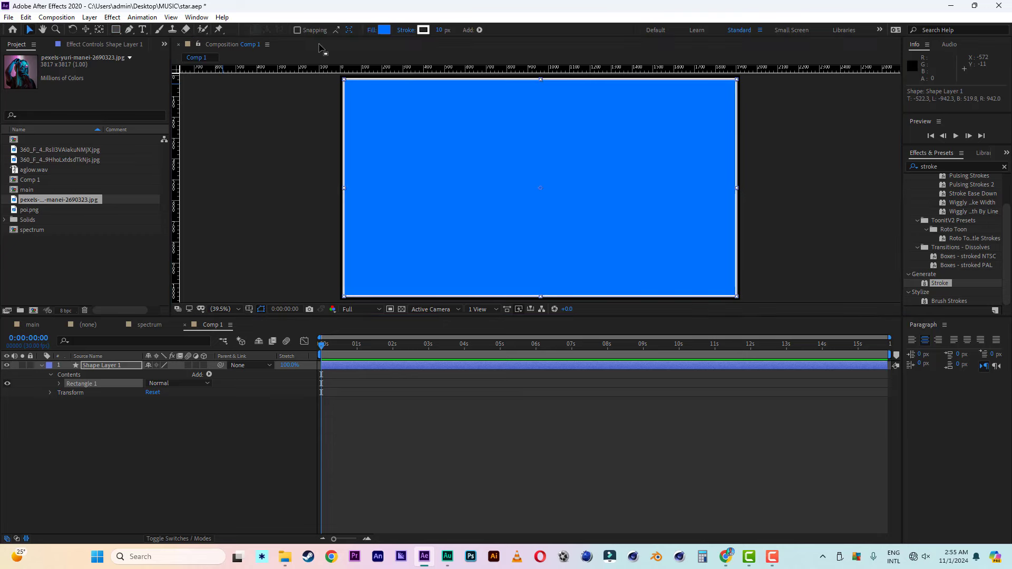
{"action": "left_click", "coordinate": [372, 30]}
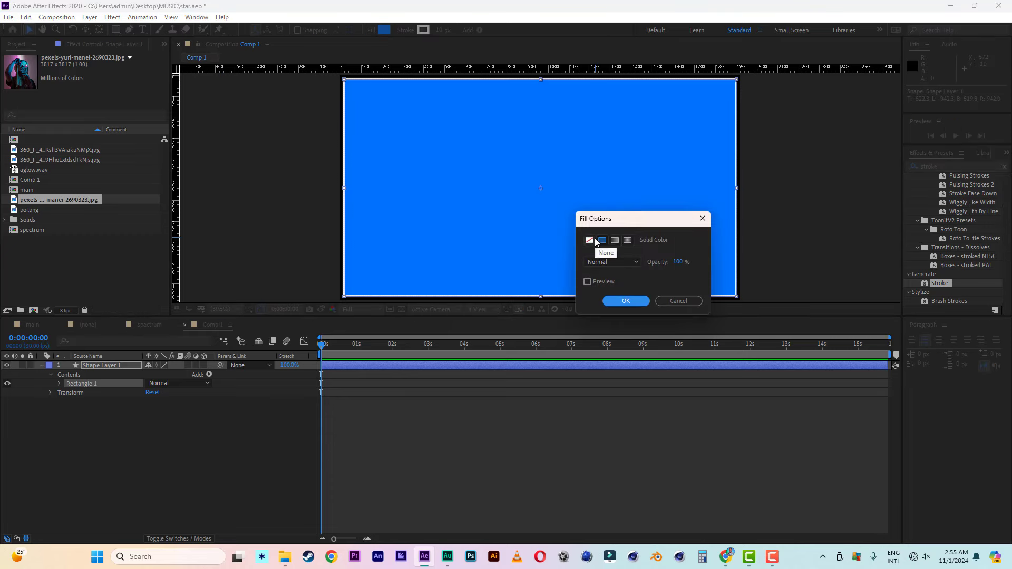
{"action": "left_click", "coordinate": [595, 241]}
{"action": "left_click", "coordinate": [623, 300]}
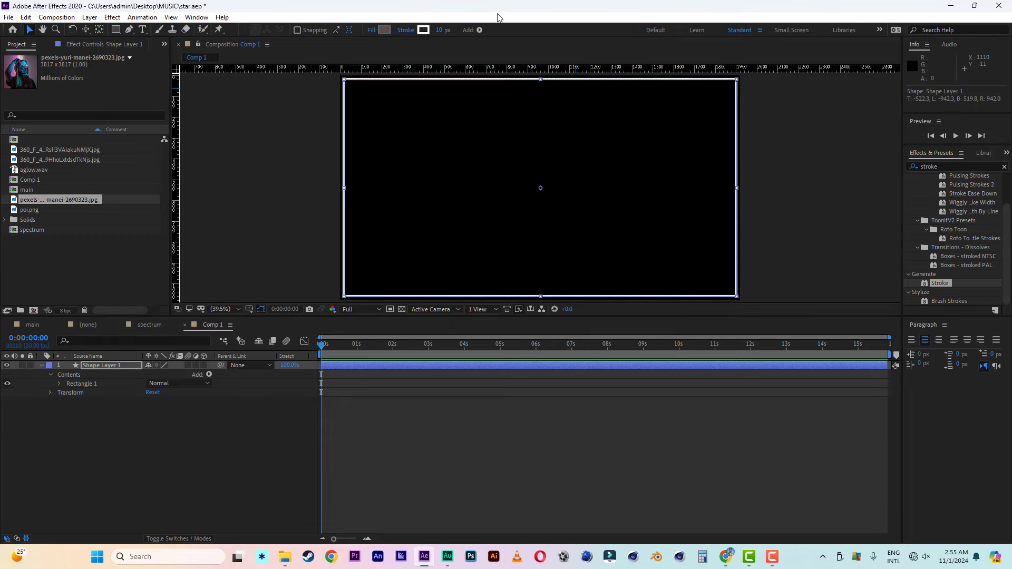
Step: Thicken the stroke of the rectangular frame to 52 px
{"action": "left_click_drag", "start_coordinate": [442, 30], "coordinate": [467, 30]}
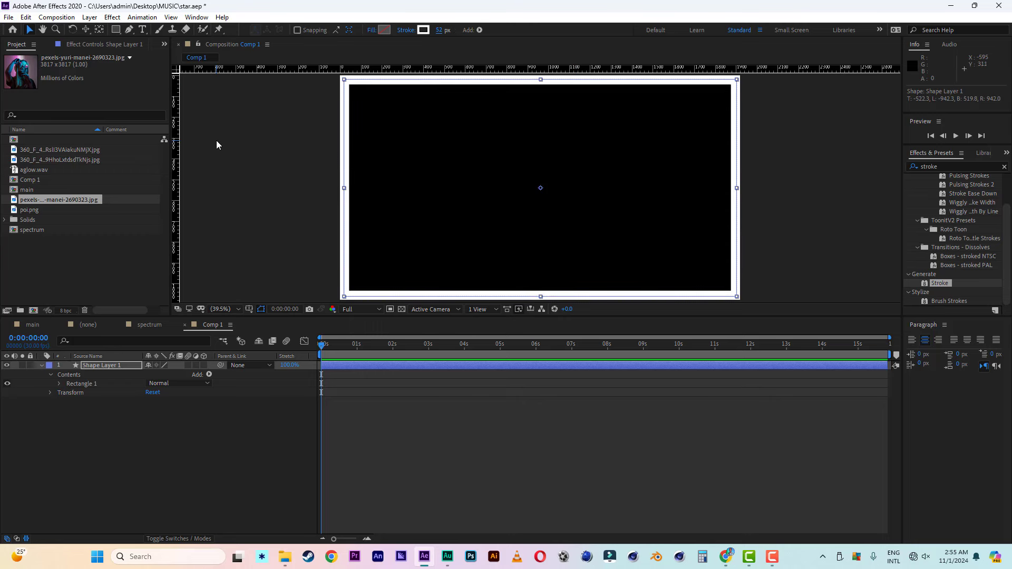
{"action": "left_click", "coordinate": [113, 434]}
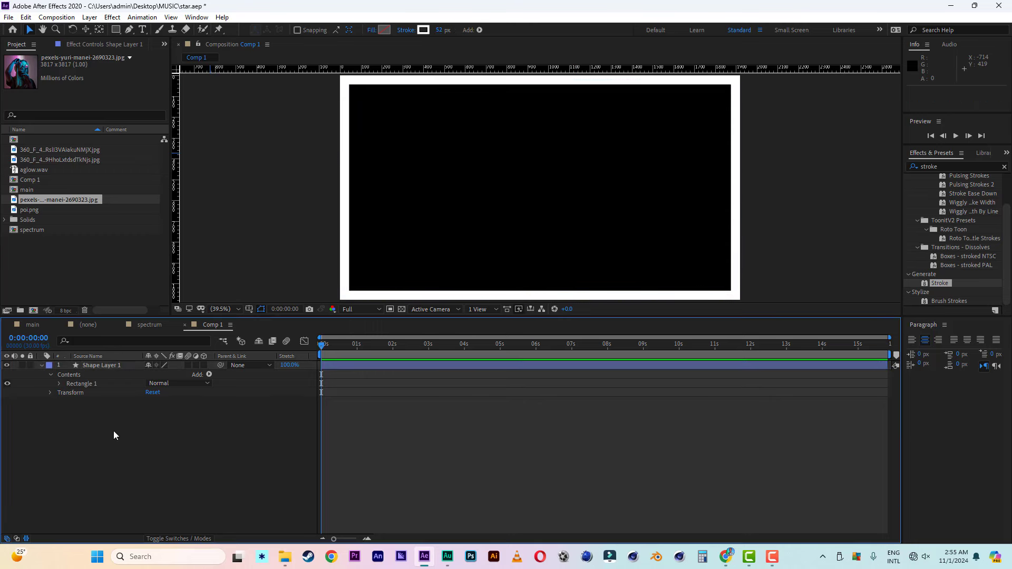
Step: Add the pexels portrait photo to the composition beneath the frame shape layer and scale it to 50%
{"action": "left_click_drag", "start_coordinate": [38, 201], "coordinate": [79, 437]}
{"action": "left_click", "coordinate": [42, 365]}
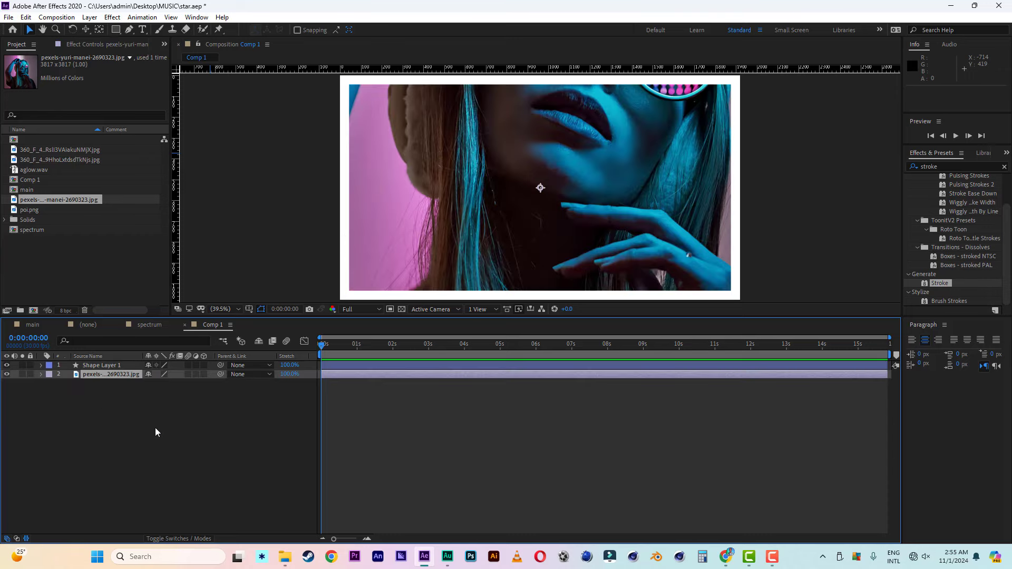
{"action": "key", "text": "s"}
{"action": "left_click_drag", "start_coordinate": [180, 384], "coordinate": [90, 383]}
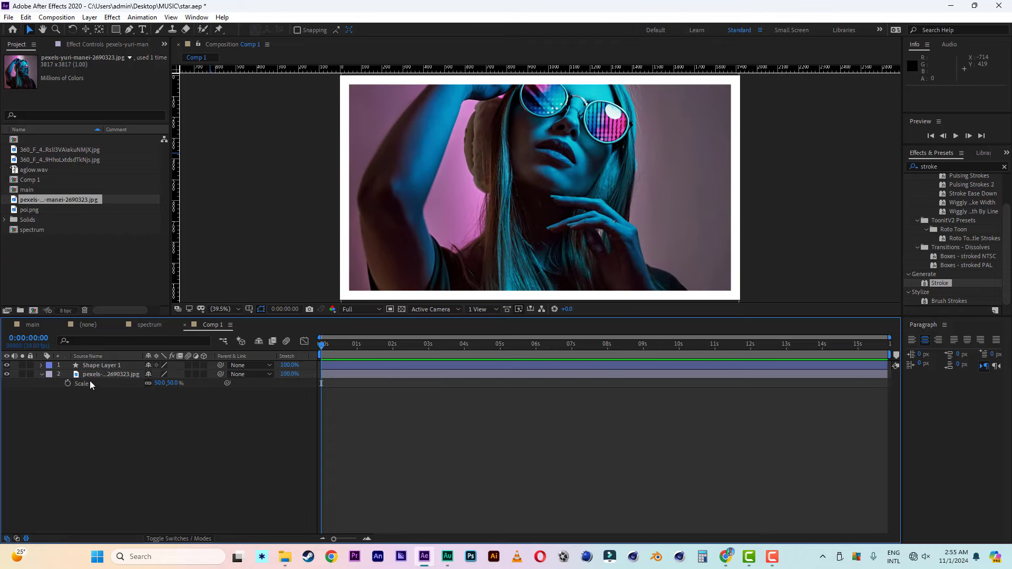
Step: Find the CC Light Sweep effect and apply it to Shape Layer 1
{"action": "left_click", "coordinate": [94, 368]}
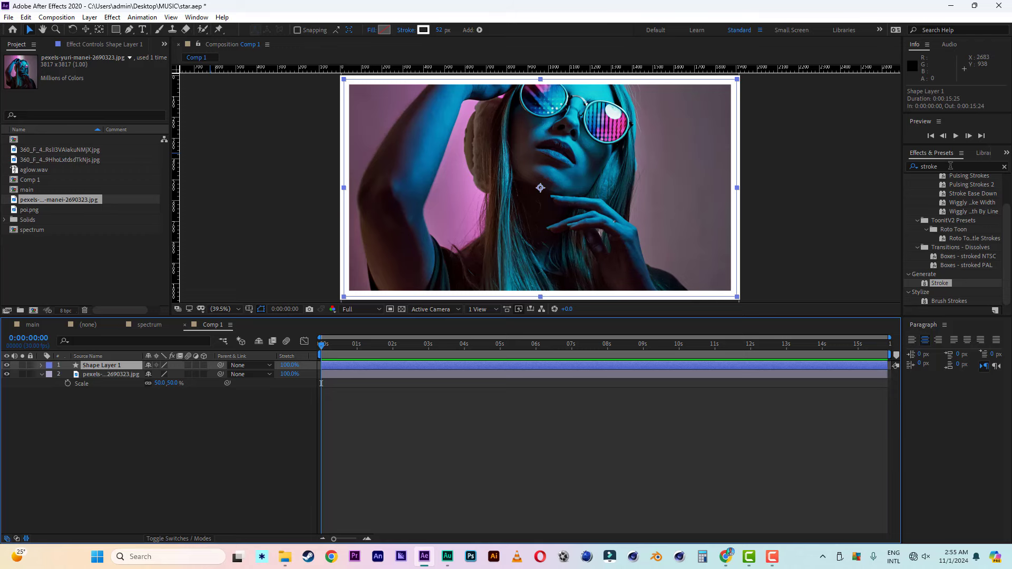
{"action": "left_click_drag", "start_coordinate": [950, 166], "coordinate": [836, 167]}
{"action": "key", "text": "BackSpace"}
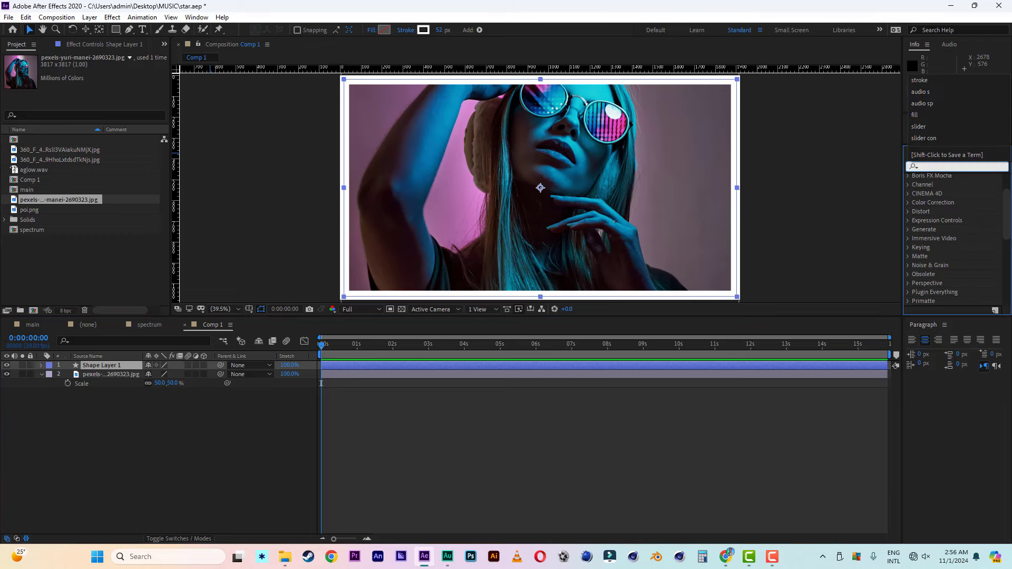
{"action": "type", "text": "light s"}
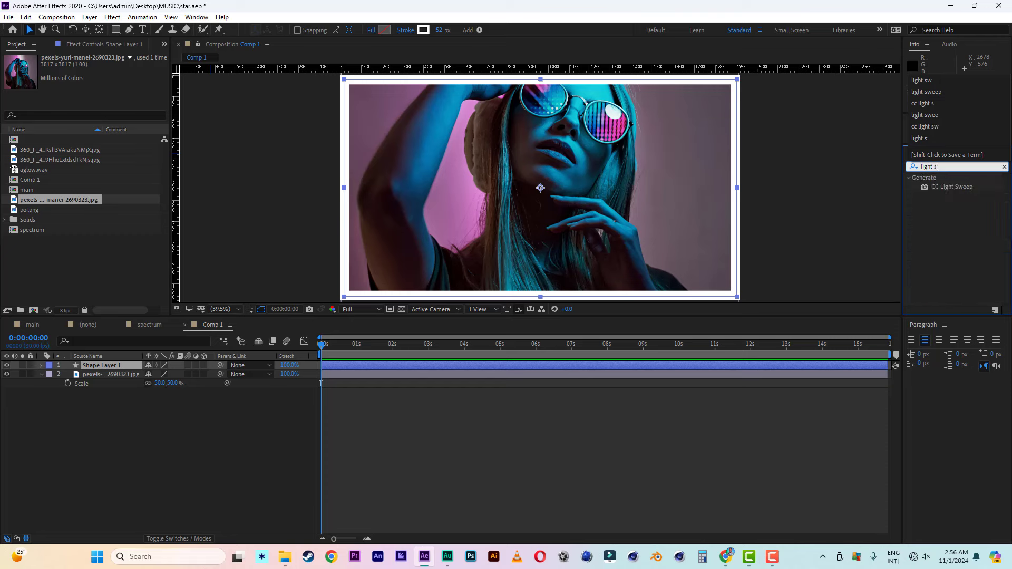
{"action": "double_click", "coordinate": [952, 187]}
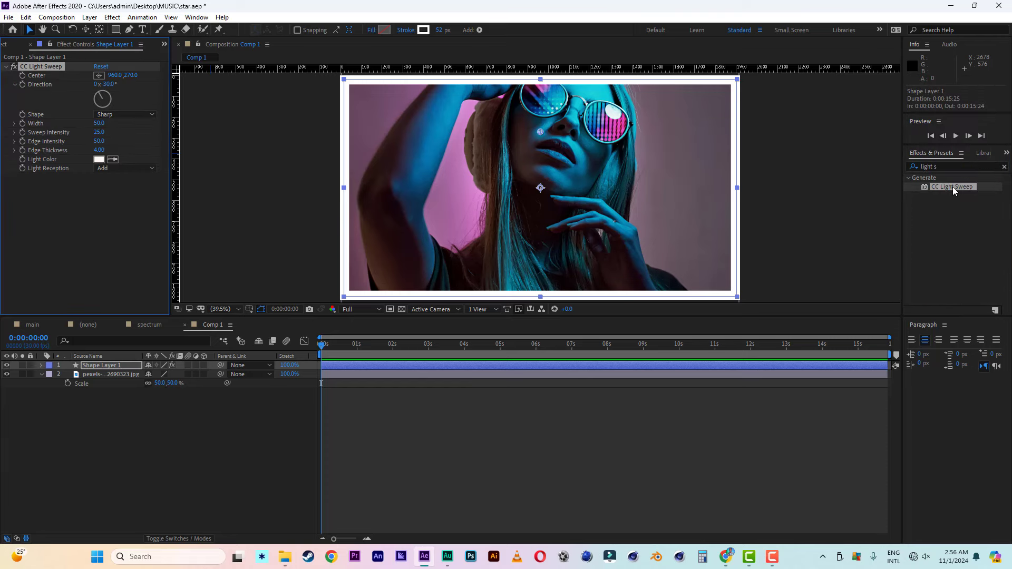
Step: Change the stroke color of the frame shape layer to black (000000)
{"action": "left_click", "coordinate": [115, 367]}
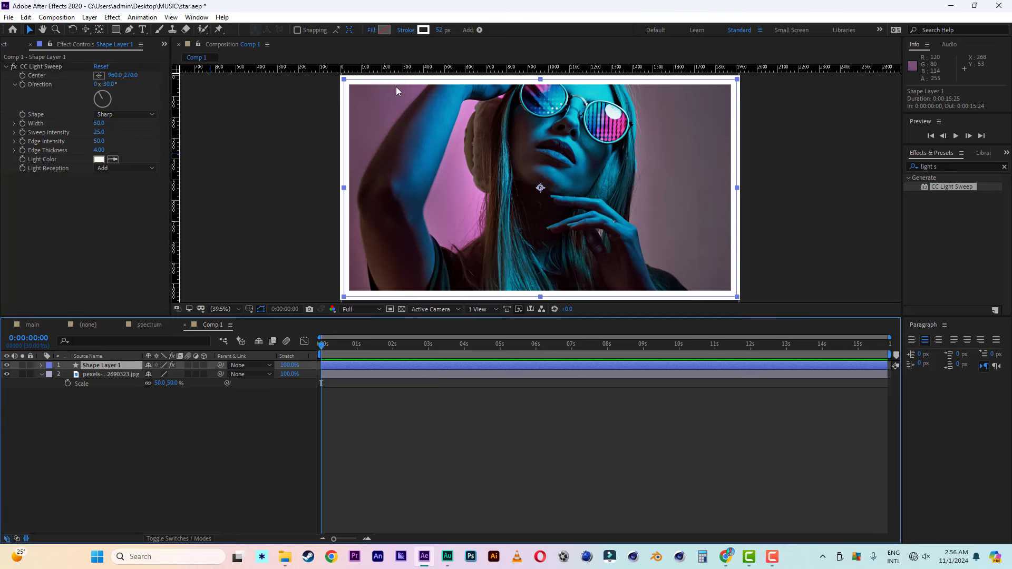
{"action": "left_click", "coordinate": [423, 29]}
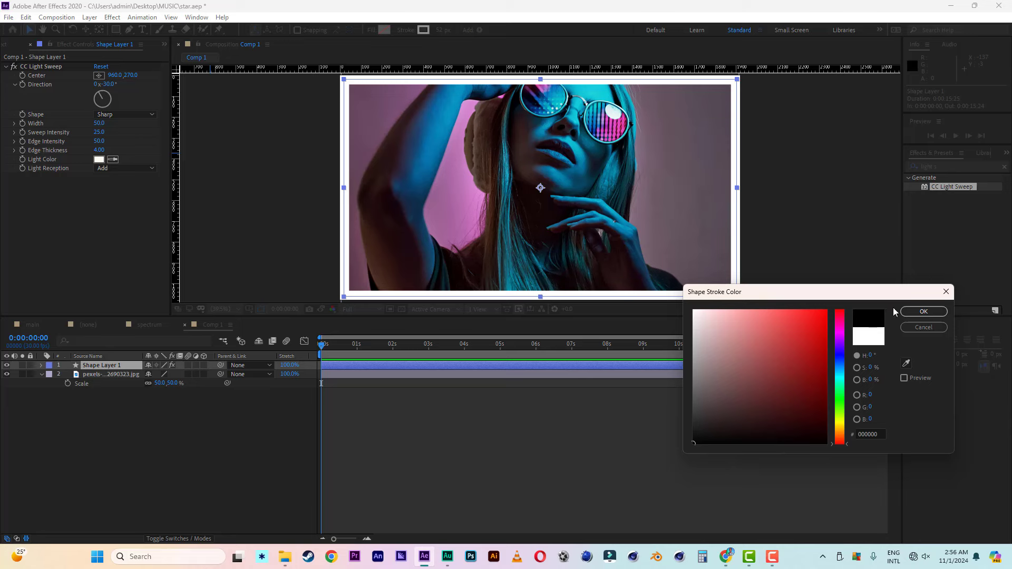
{"action": "left_click", "coordinate": [928, 312]}
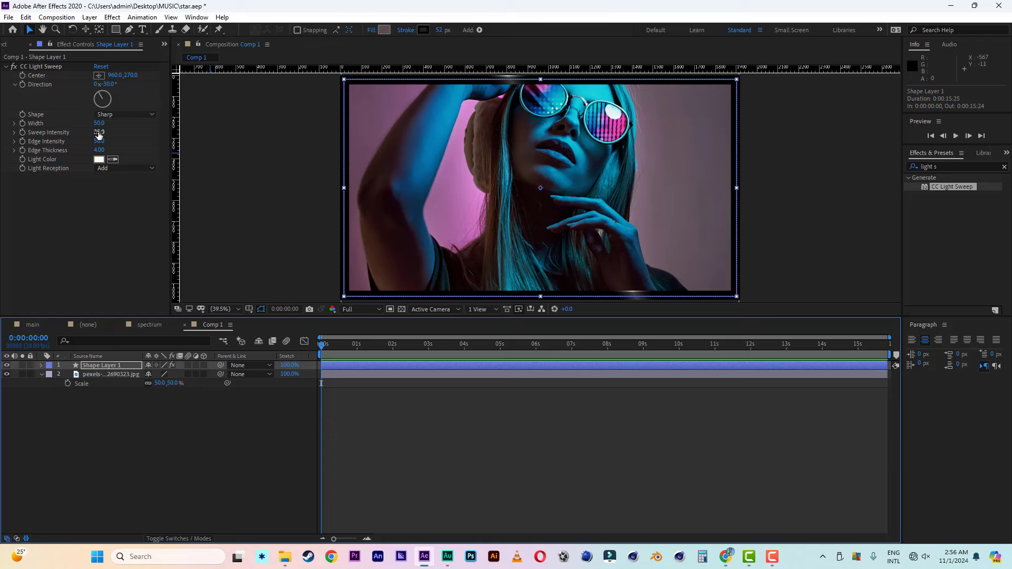
Step: Set the CC Light Sweep's Sweep Intensity to 200 and its Width to 406
{"action": "left_click_drag", "start_coordinate": [104, 131], "coordinate": [137, 132]}
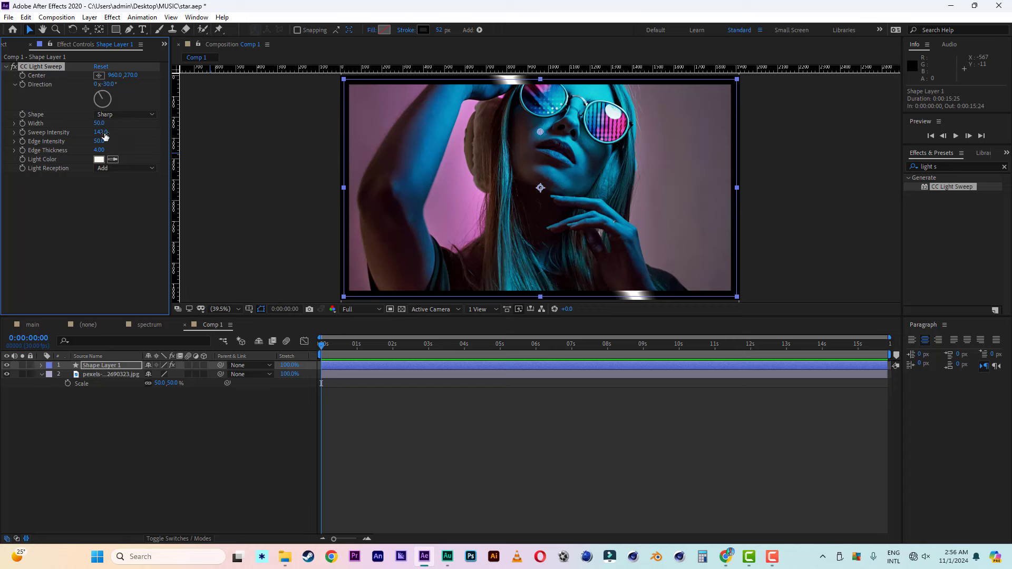
{"action": "type", "text": "200"}
{"action": "key", "text": "Return"}
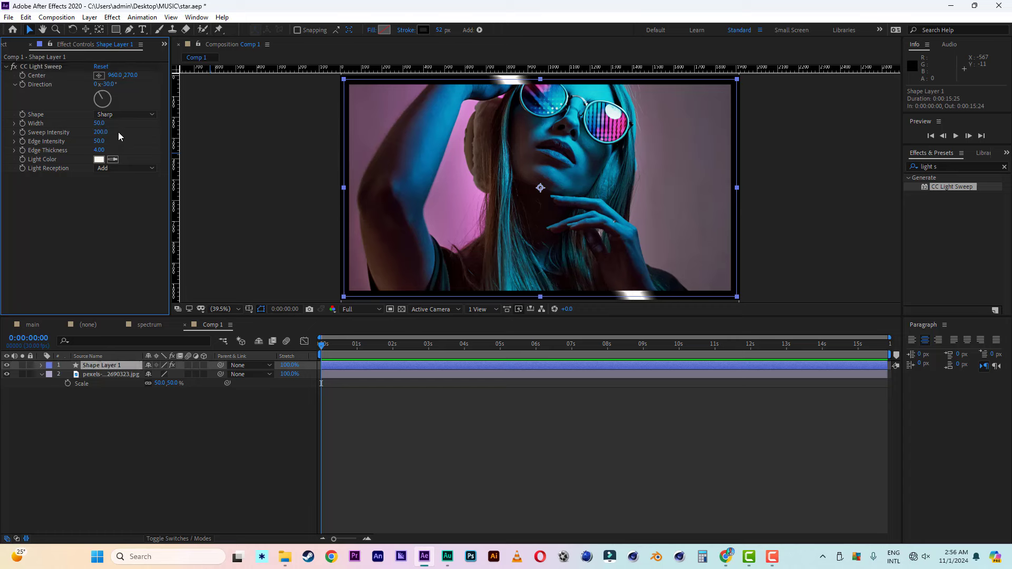
{"action": "left_click_drag", "start_coordinate": [99, 123], "coordinate": [296, 133]}
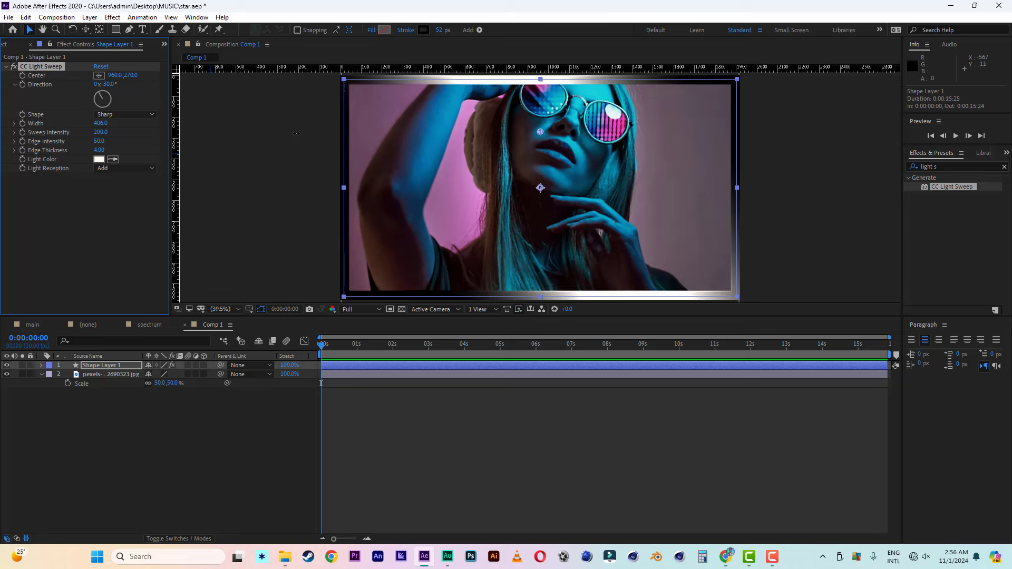
{"action": "left_click", "coordinate": [235, 447]}
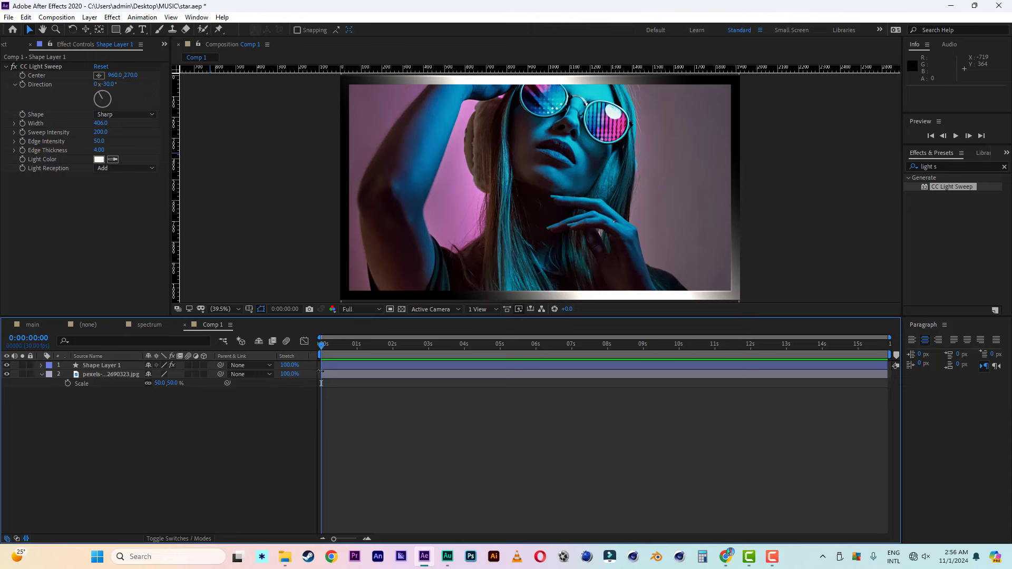
Step: Keyframe the light sweep's Center from the frame's left side at 0 s to 1563, 297 at 5:01
{"action": "left_click", "coordinate": [331, 366]}
{"action": "key", "text": "e"}
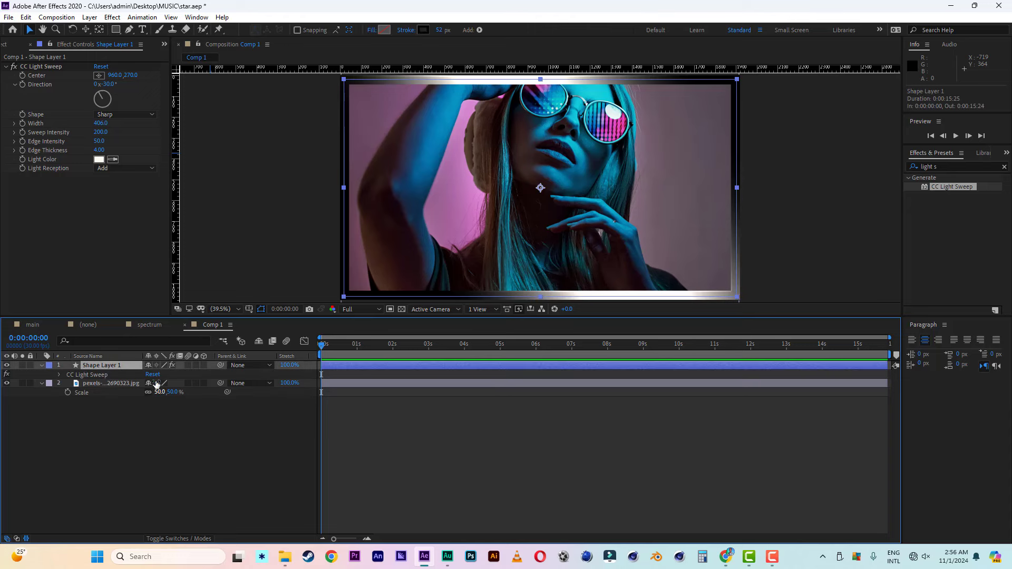
{"action": "left_click", "coordinate": [60, 376]}
{"action": "key", "text": "comma"}
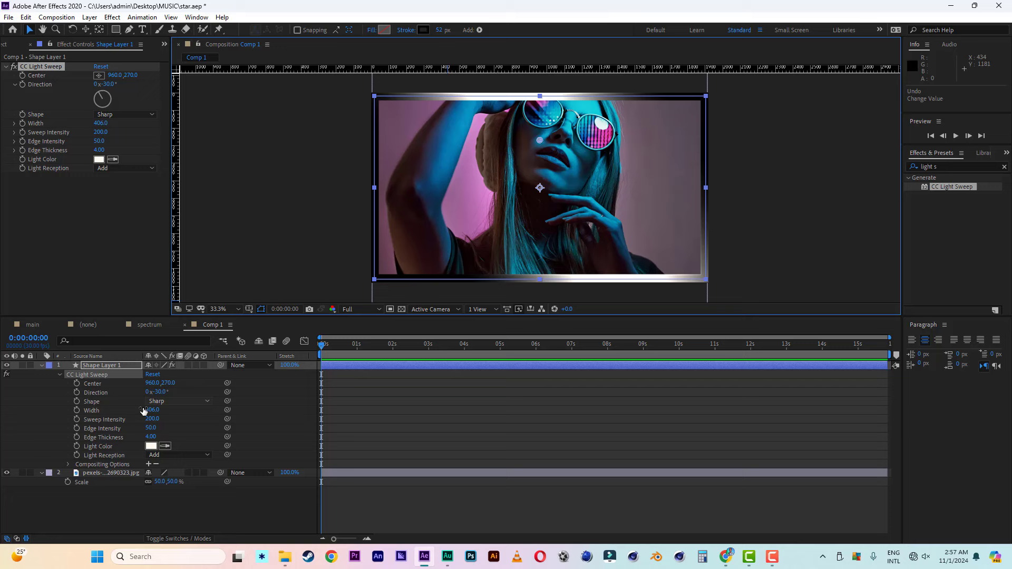
{"action": "left_click", "coordinate": [77, 383]}
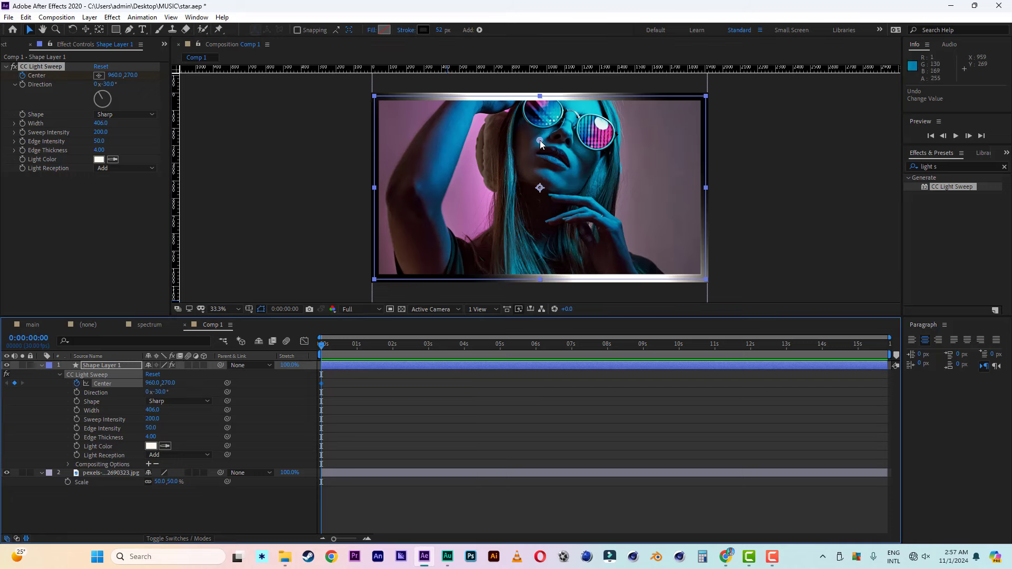
{"action": "mouse_move", "coordinate": [540, 141]}
{"action": "left_mouse_down"}
{"action": "mouse_move", "coordinate": [402, 137]}
{"action": "mouse_move", "coordinate": [659, 145]}
{"action": "left_mouse_up"}
{"action": "left_click", "coordinate": [502, 344]}
{"action": "left_click", "coordinate": [511, 384]}
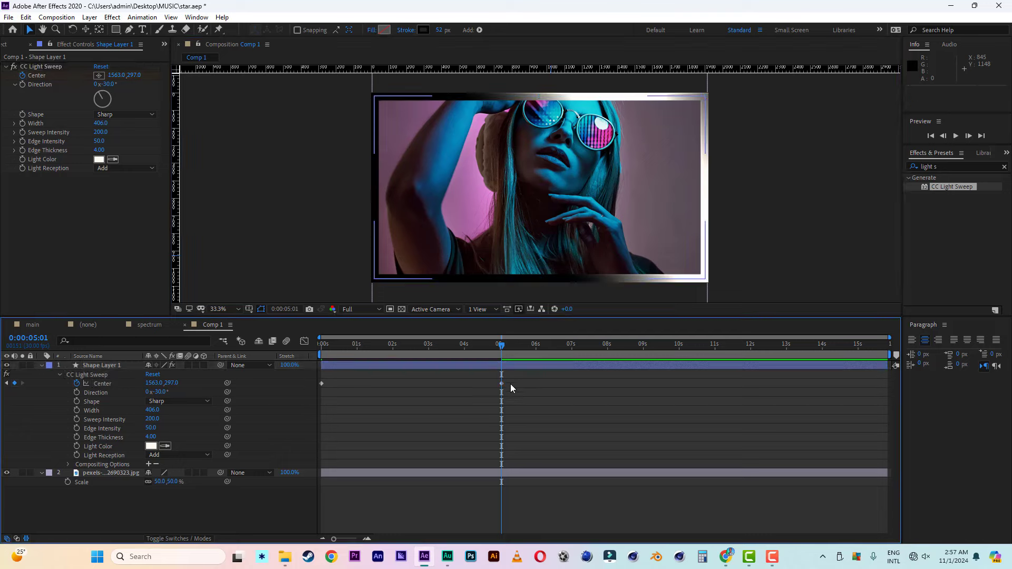
Step: Copy the two light sweep Center keyframes and paste them at 10:00, then collapse the shape layer's properties
{"action": "left_click_drag", "start_coordinate": [510, 388], "coordinate": [332, 378]}
{"action": "left_click", "coordinate": [26, 17]}
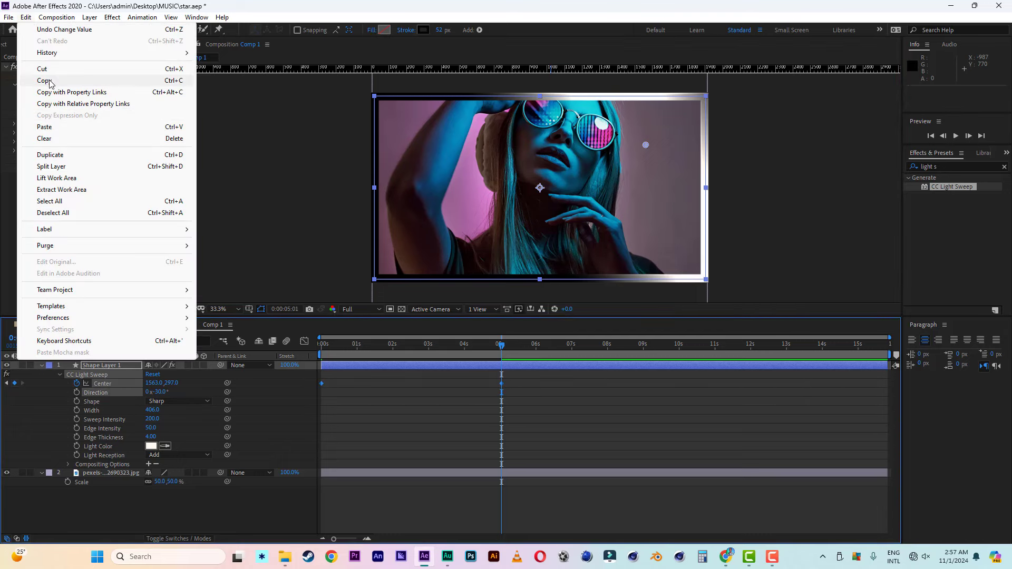
{"action": "left_click", "coordinate": [50, 80]}
{"action": "left_click", "coordinate": [678, 344]}
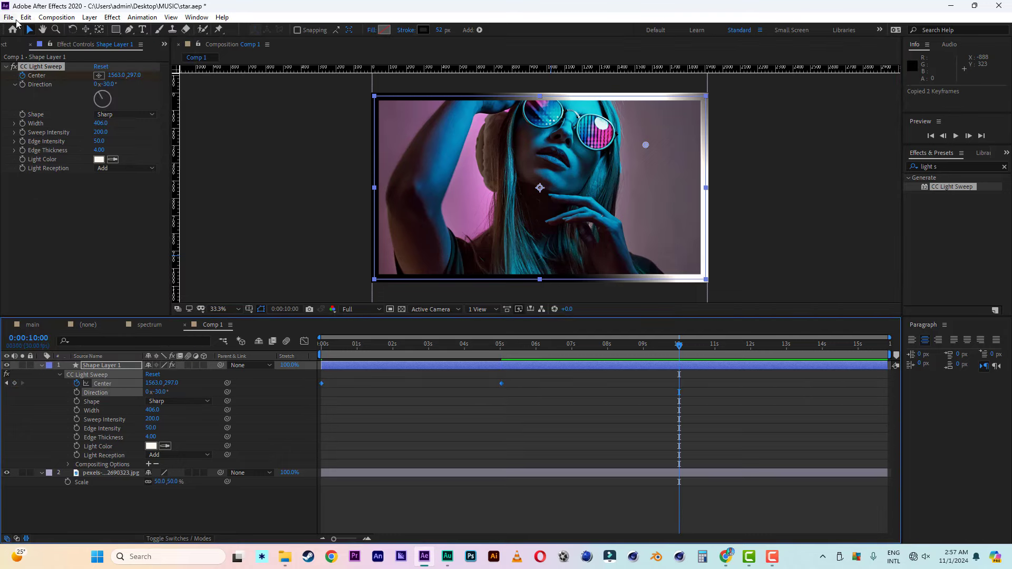
{"action": "left_click", "coordinate": [25, 17]}
{"action": "left_click", "coordinate": [42, 126]}
{"action": "left_click", "coordinate": [41, 365]}
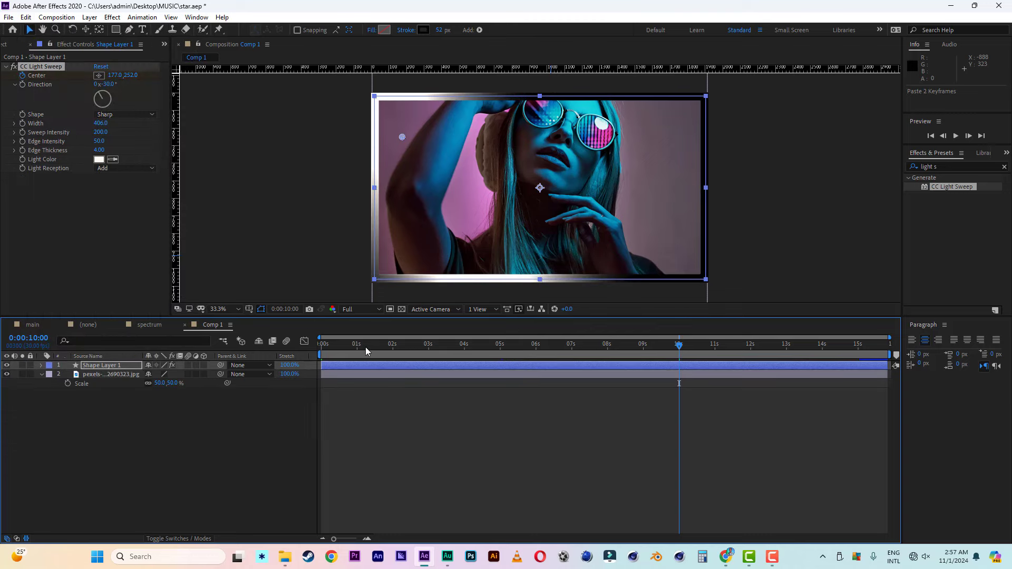
Step: Play the composition from the start to preview the light sweep around the frame
{"action": "key", "text": "Home"}
{"action": "key", "text": "space"}
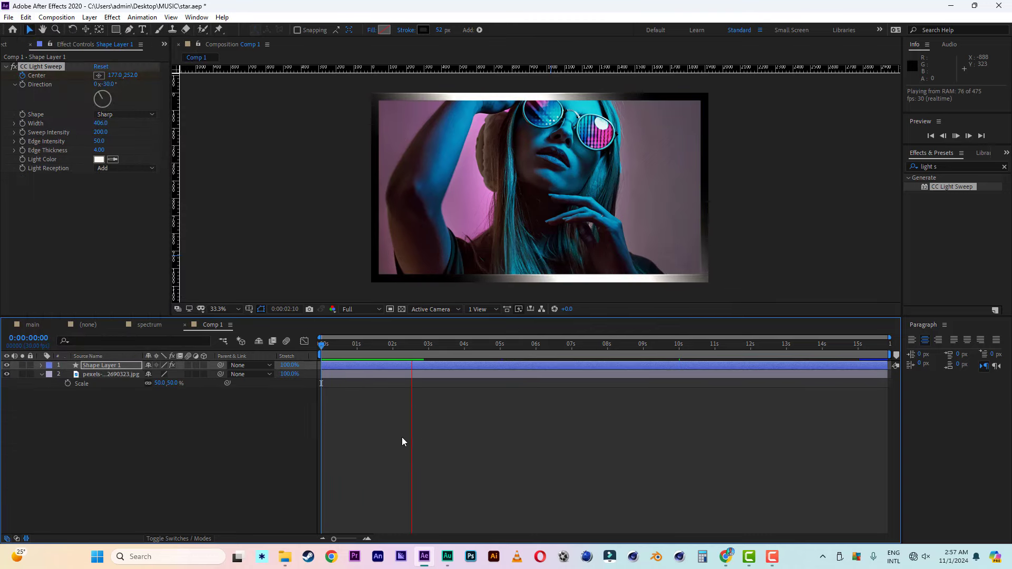
{"action": "key", "text": "space"}
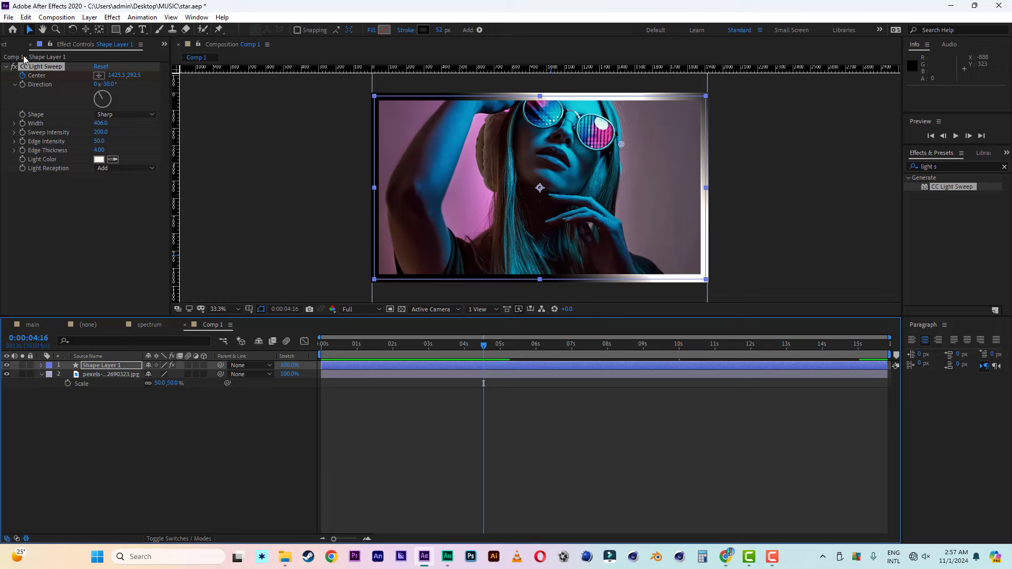
Step: Rename the Comp 1 composition as "video 1" in its composition settings
{"action": "left_click", "coordinate": [8, 45]}
{"action": "right_click", "coordinate": [294, 211]}
{"action": "left_click", "coordinate": [343, 229]}
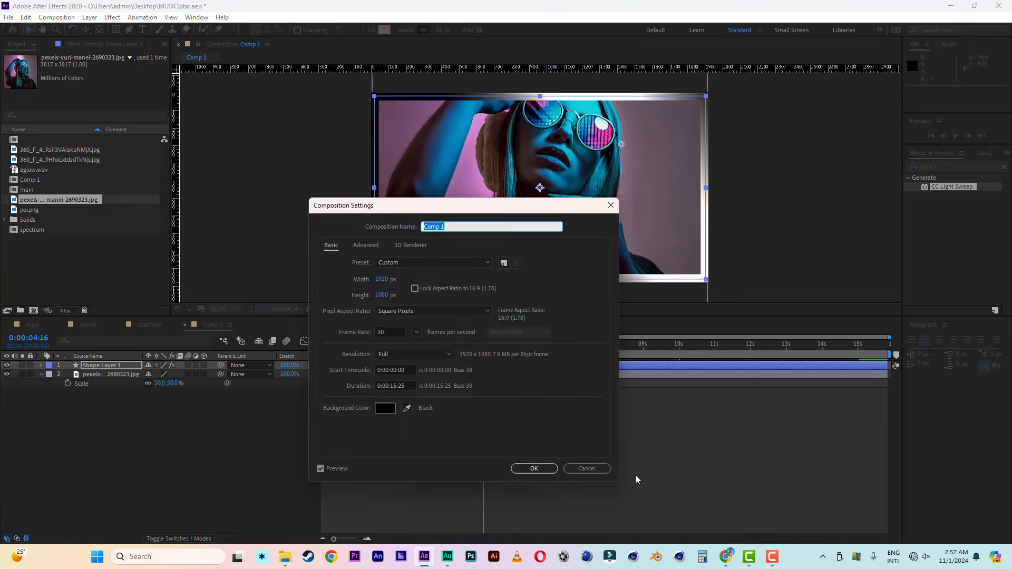
{"action": "type", "text": "video 1"}
{"action": "left_click", "coordinate": [534, 468]}
Step: Duplicate the video 1 composition and replace the portrait photo in the copy, video 2, with poi.png
{"action": "left_click", "coordinate": [33, 231]}
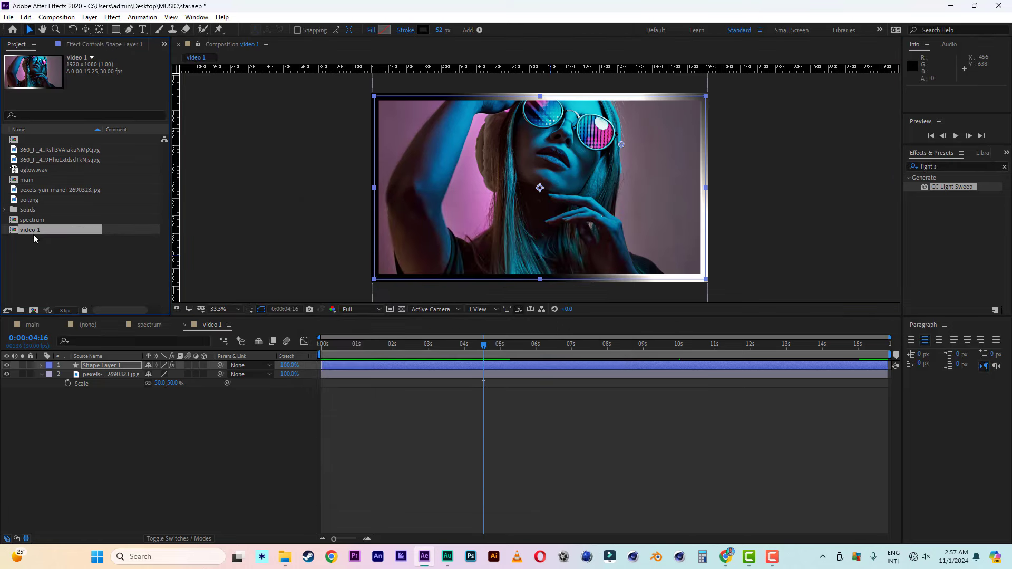
{"action": "key", "text": "ctrl+d"}
{"action": "double_click", "coordinate": [32, 240]}
{"action": "left_click_drag", "start_coordinate": [32, 200], "coordinate": [89, 375]}
{"action": "left_click", "coordinate": [101, 382]}
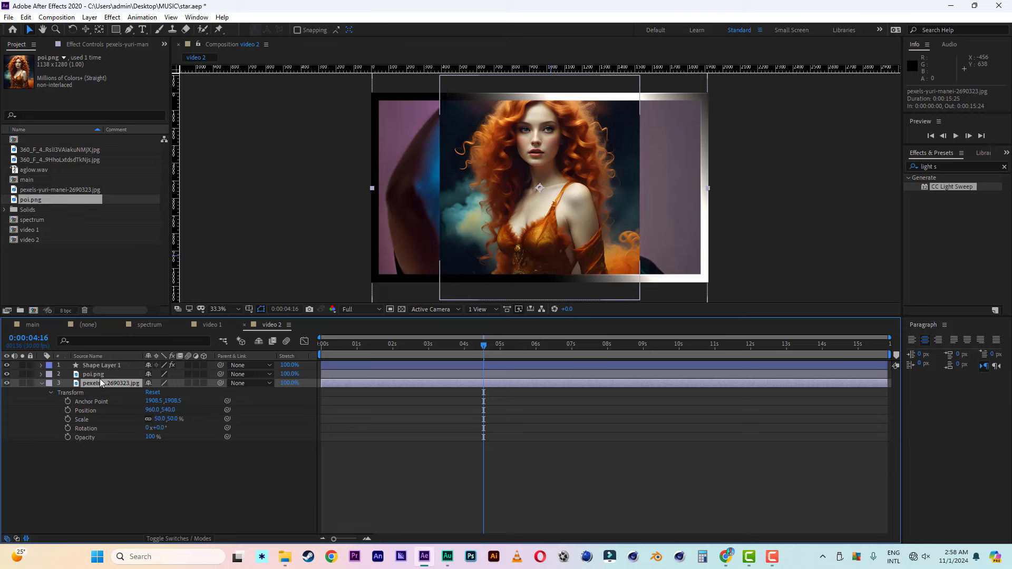
{"action": "key", "text": "Delete"}
Step: Scale the poi.png layer to 166% and move it down to position 963, 804 inside the frame
{"action": "left_click", "coordinate": [101, 375]}
{"action": "key", "text": "s"}
{"action": "left_click_drag", "start_coordinate": [161, 383], "coordinate": [196, 383]}
{"action": "left_click_drag", "start_coordinate": [524, 210], "coordinate": [523, 257]}
{"action": "left_click", "coordinate": [147, 492]}
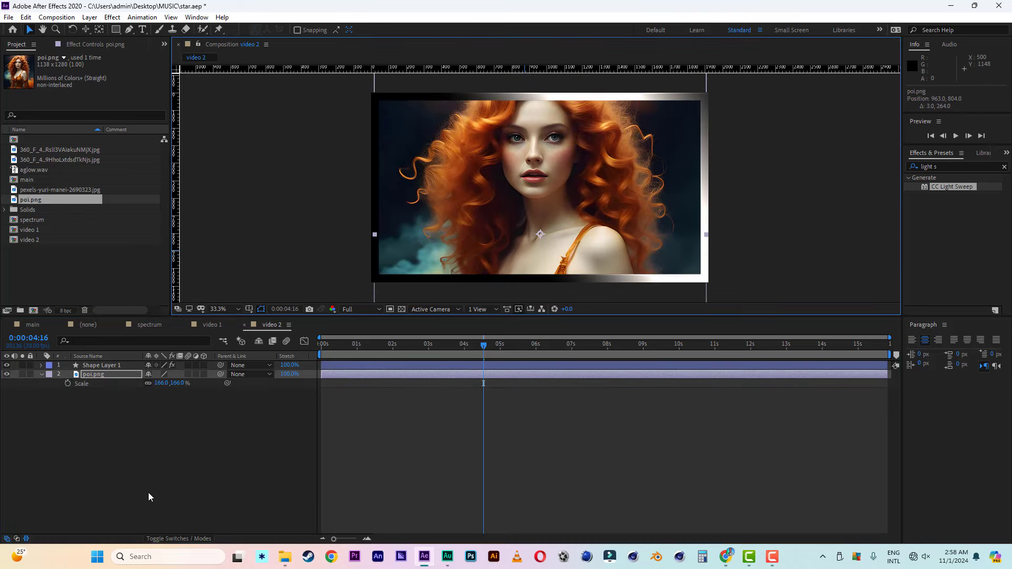
Step: Add video 1 as the topmost 3D layer in the main composition and, in Custom View 1, move it forward to Z -546
{"action": "left_click", "coordinate": [33, 325]}
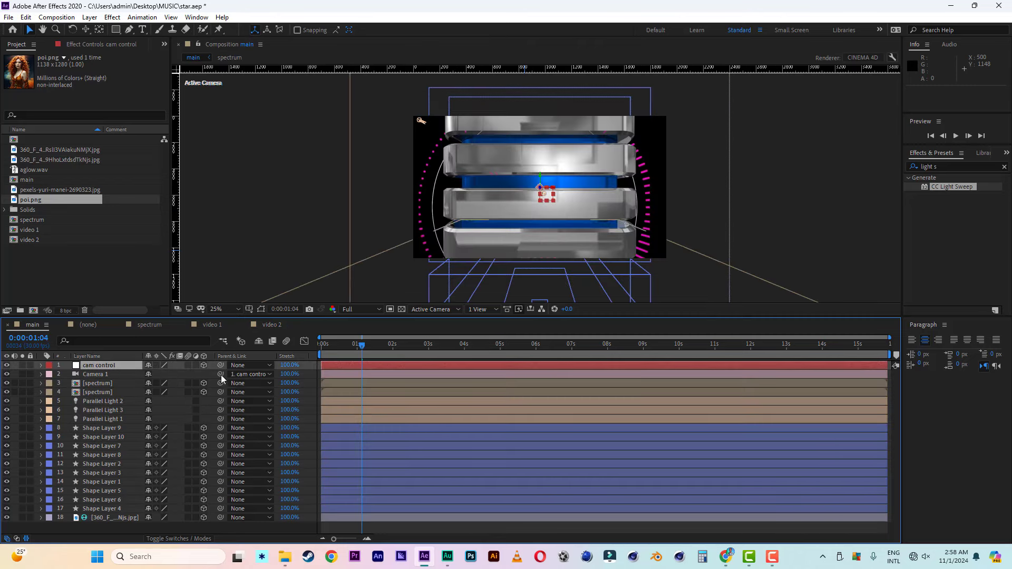
{"action": "left_click_drag", "start_coordinate": [27, 230], "coordinate": [169, 369]}
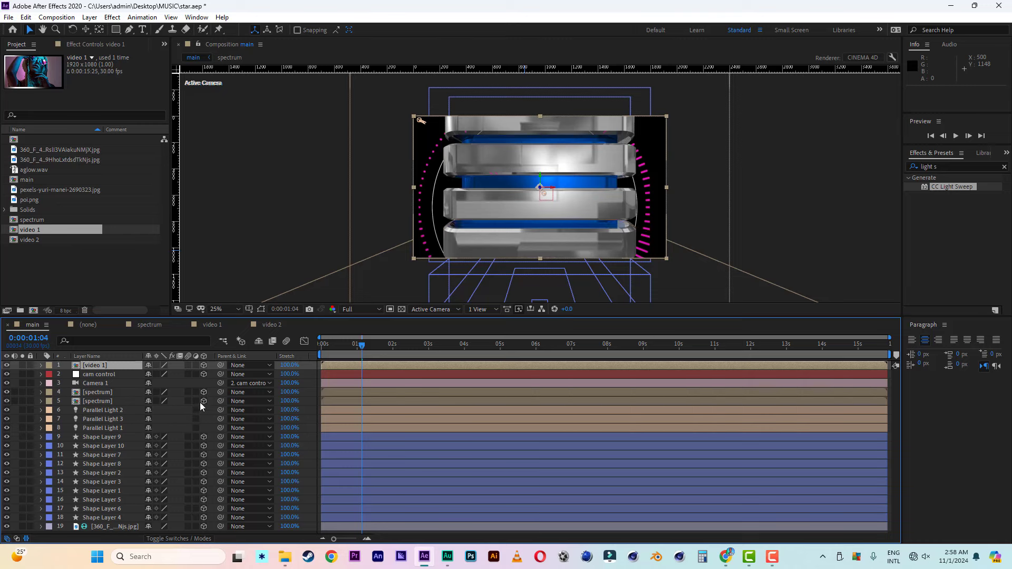
{"action": "left_click", "coordinate": [435, 309]}
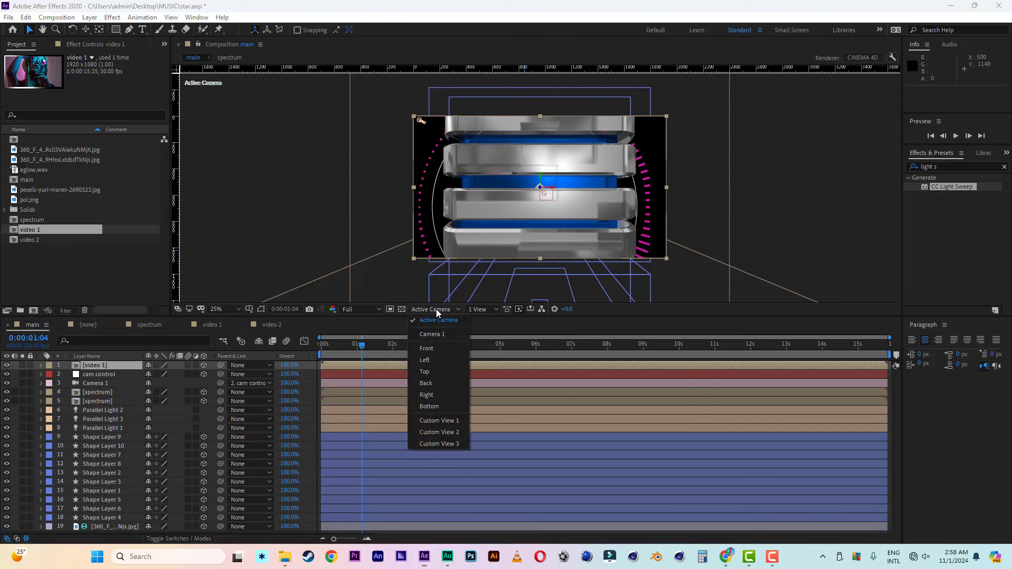
{"action": "left_click", "coordinate": [451, 420]}
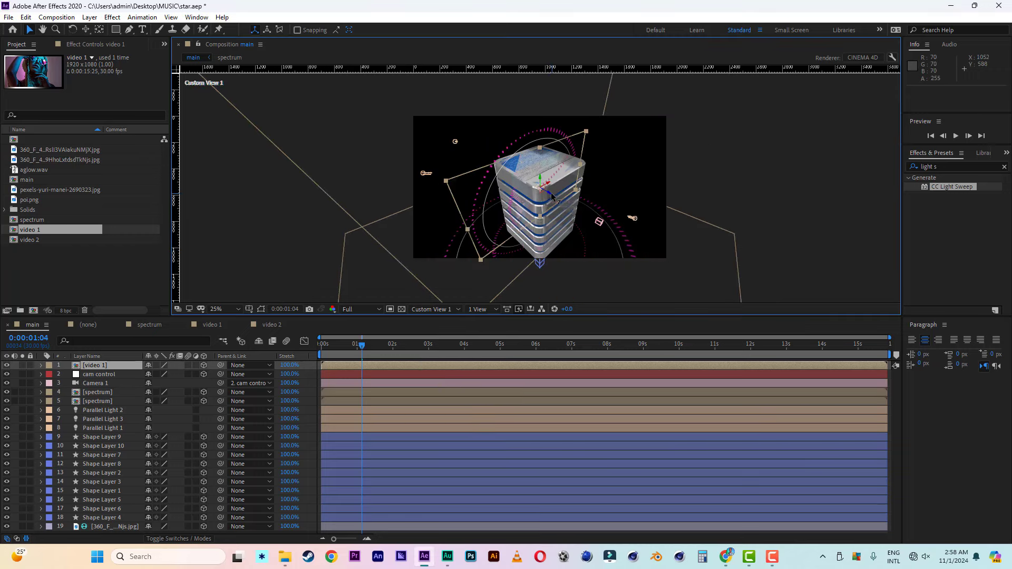
{"action": "left_click_drag", "start_coordinate": [551, 196], "coordinate": [622, 223]}
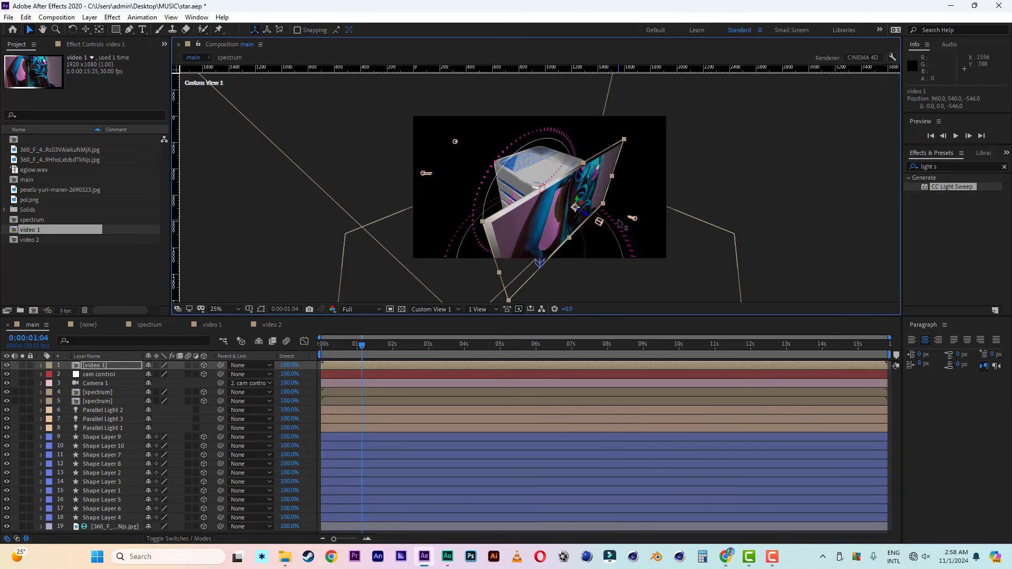
Step: Duplicate the video 1 layer and move the copy behind the metal block to Z 535.2
{"action": "left_click", "coordinate": [100, 368]}
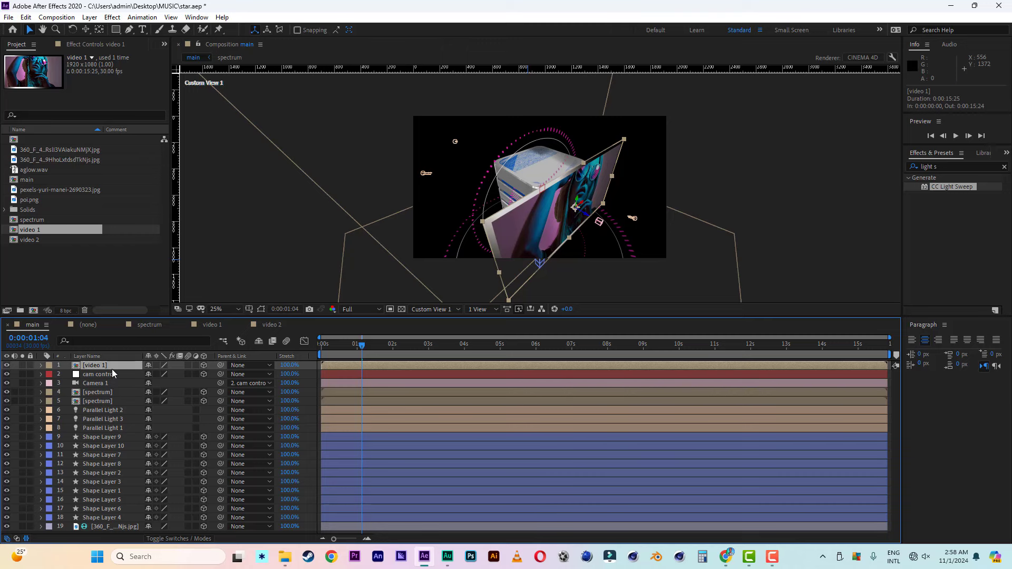
{"action": "key", "text": "ctrl+d"}
{"action": "left_click_drag", "start_coordinate": [589, 215], "coordinate": [434, 167]}
Step: Replace the duplicated video 1 layer behind the block with video 2 and move it further back to Z 728.7
{"action": "left_click", "coordinate": [35, 241]}
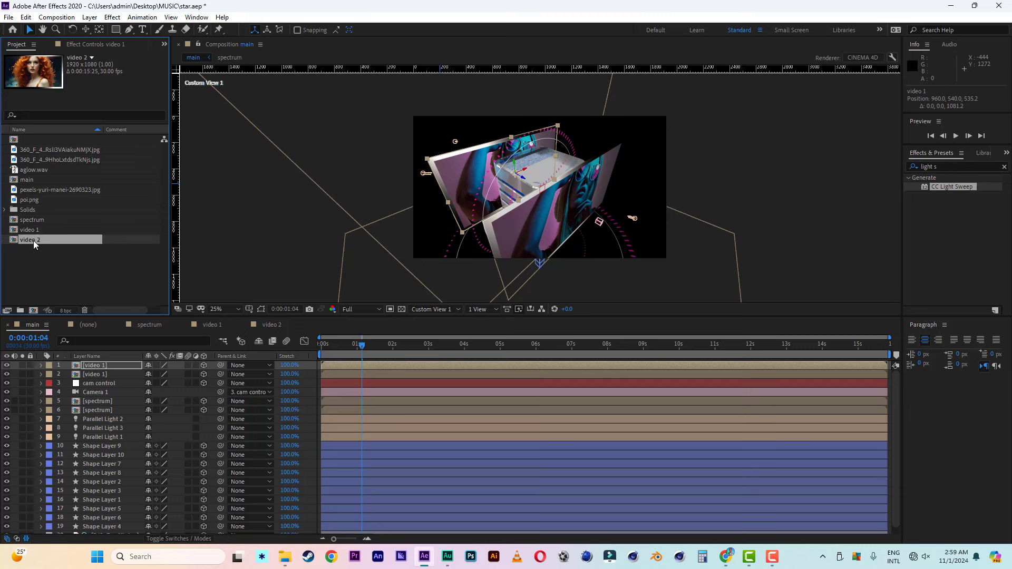
{"action": "left_click_drag", "start_coordinate": [34, 244], "coordinate": [97, 370]}
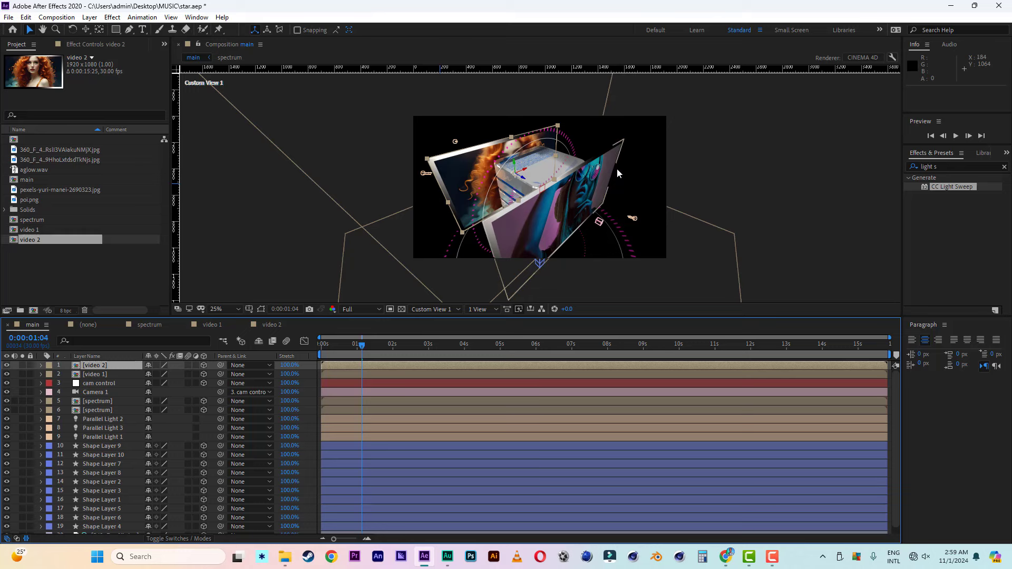
{"action": "left_click_drag", "start_coordinate": [524, 180], "coordinate": [498, 233]}
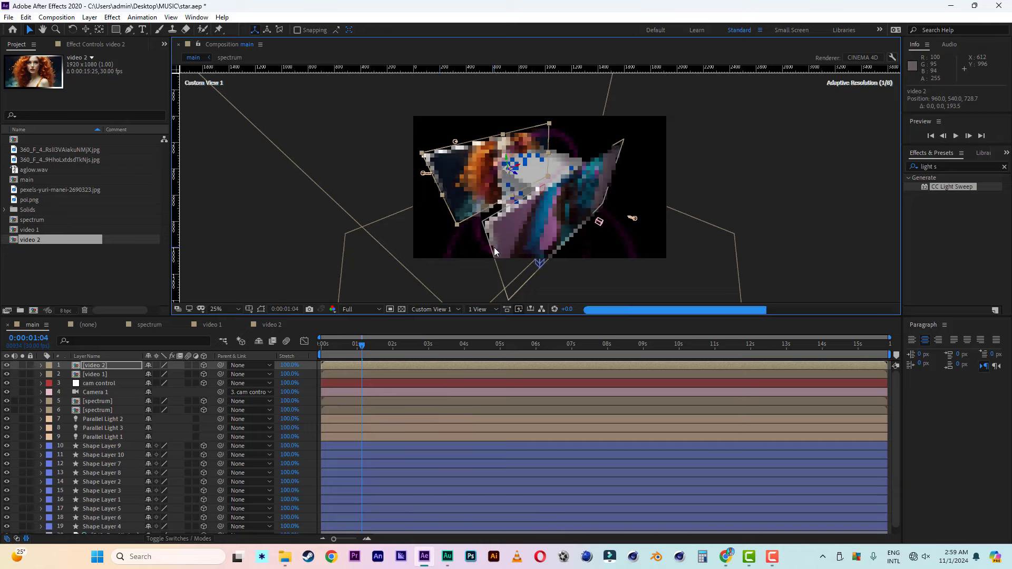
Step: In the Top view, move the video 1 layer further forward from the block to Z -722
{"action": "left_click", "coordinate": [449, 311]}
{"action": "left_click", "coordinate": [434, 371]}
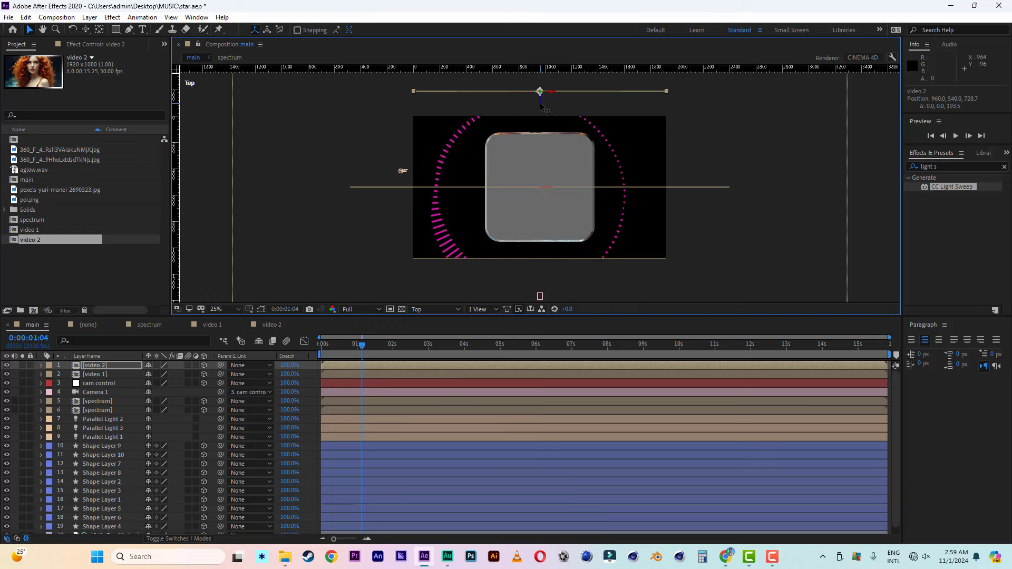
{"action": "left_click", "coordinate": [540, 259]}
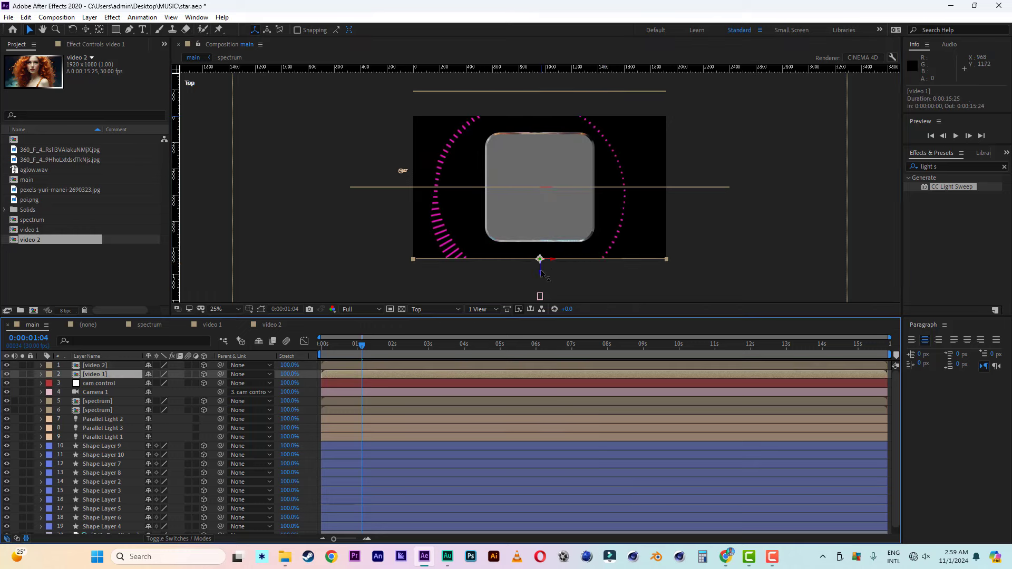
{"action": "left_click_drag", "start_coordinate": [541, 273], "coordinate": [543, 296]}
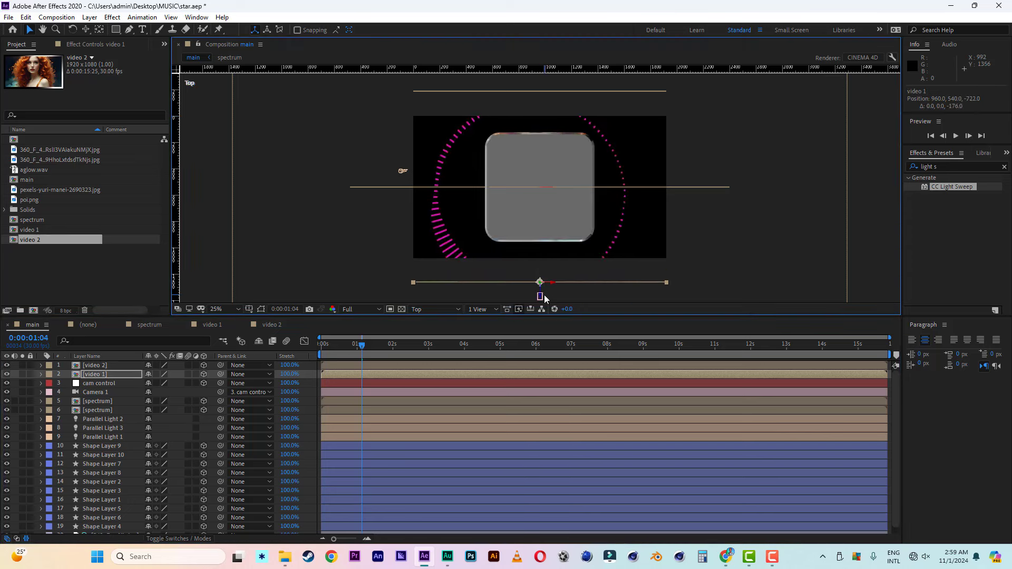
Step: Hide the video 2 and video 1 layers and view the main composition through the Active Camera
{"action": "left_click", "coordinate": [7, 365]}
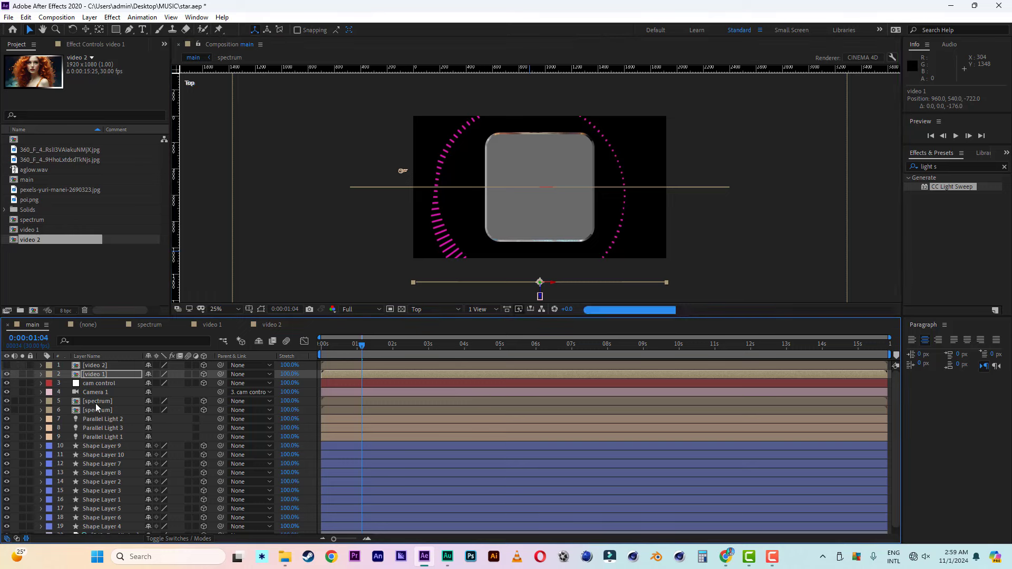
{"action": "left_click", "coordinate": [98, 402]}
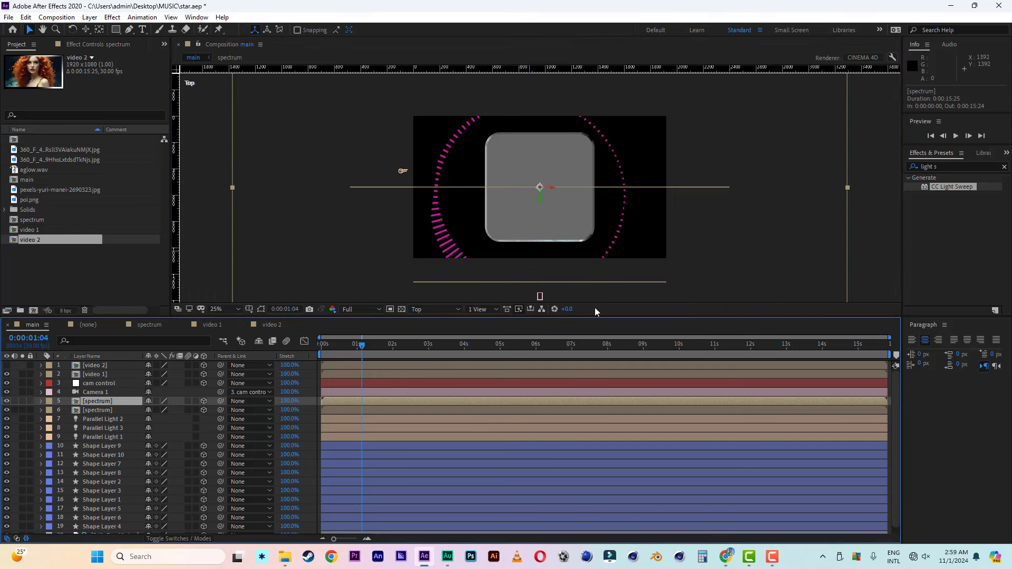
{"action": "left_click", "coordinate": [428, 311]}
{"action": "left_click", "coordinate": [432, 325]}
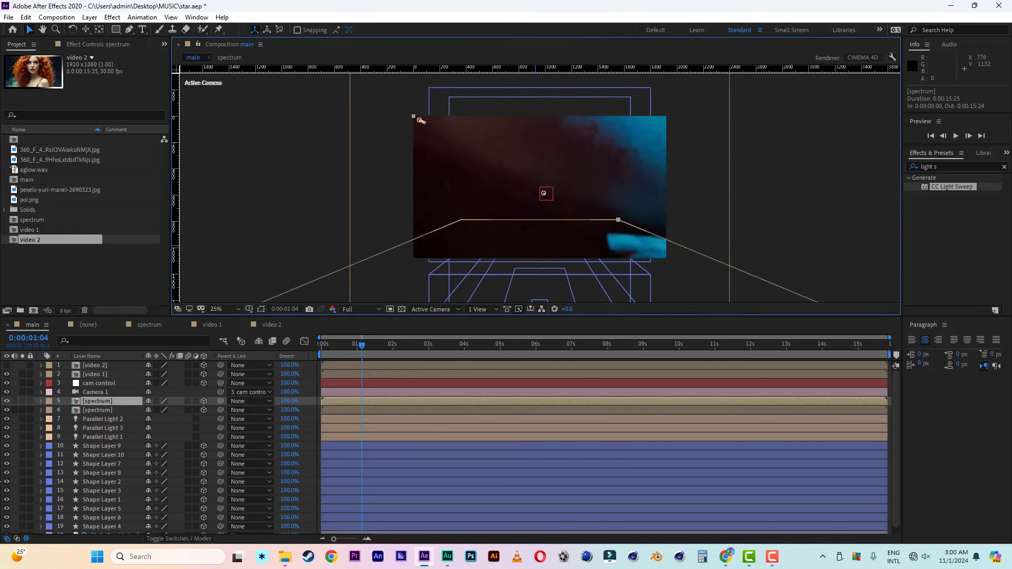
{"action": "left_click", "coordinate": [7, 374]}
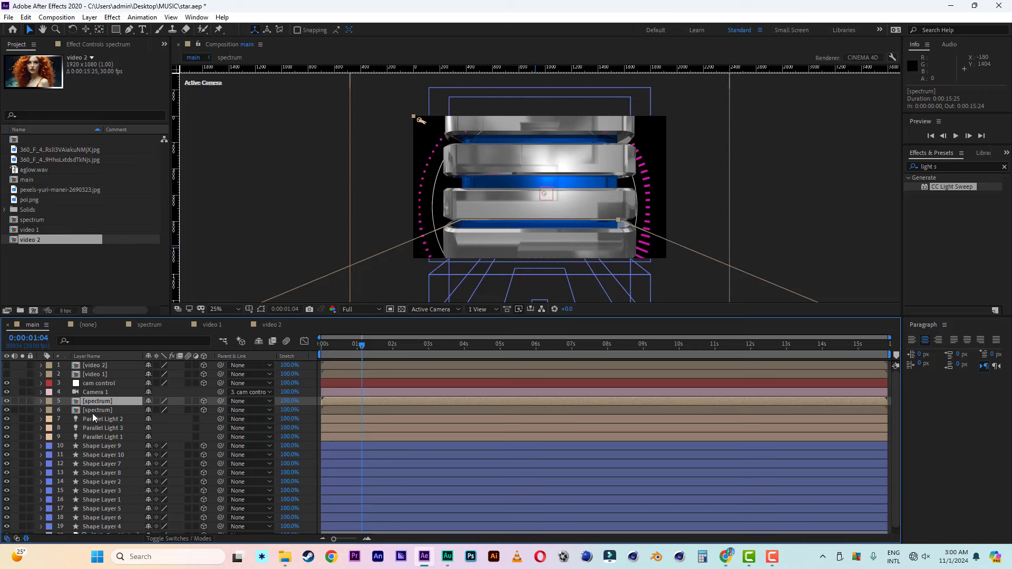
Step: In Custom View 1, move the upright spectrum layer back to Z 1408.3, scale it to 202%, and return to the Active Camera view
{"action": "left_click", "coordinate": [432, 310]}
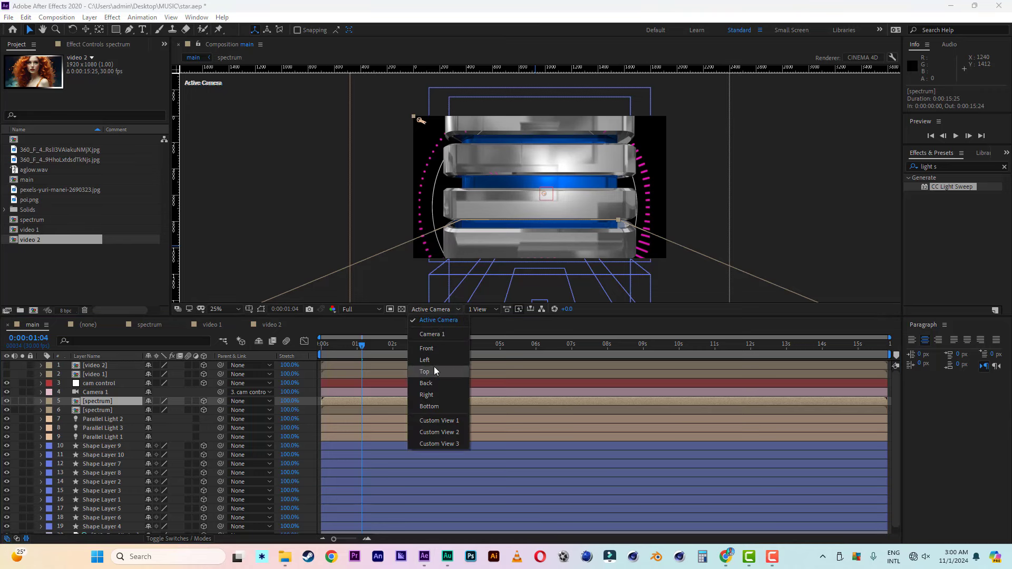
{"action": "left_click", "coordinate": [433, 419]}
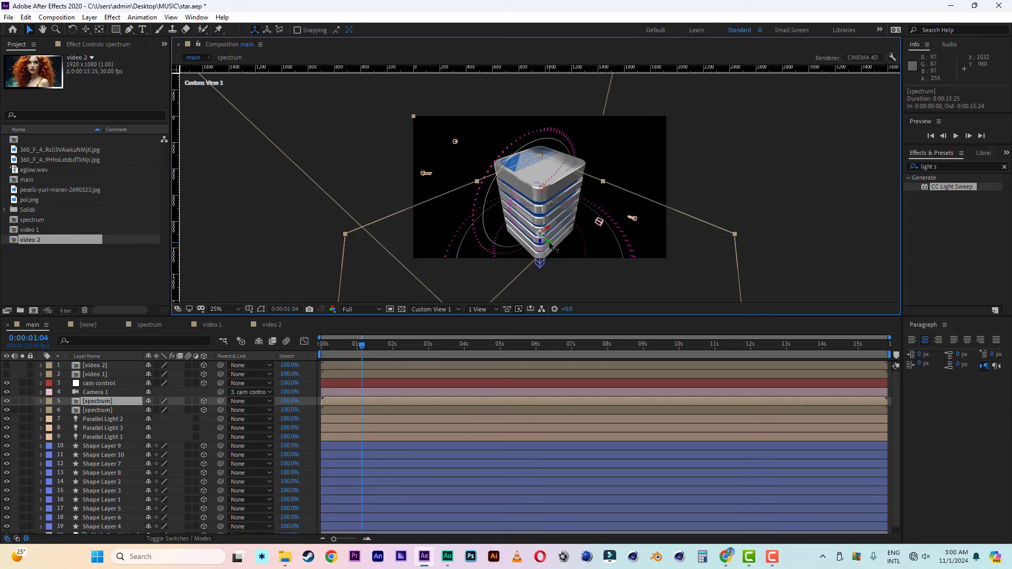
{"action": "key", "text": "ctrl+z"}
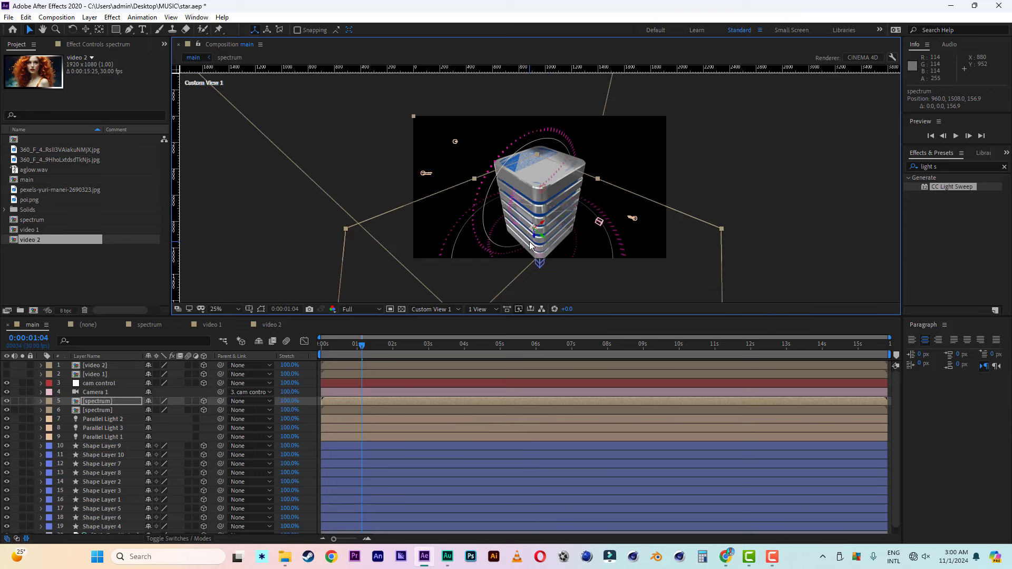
{"action": "left_click", "coordinate": [105, 411]}
{"action": "left_click_drag", "start_coordinate": [549, 206], "coordinate": [465, 208]}
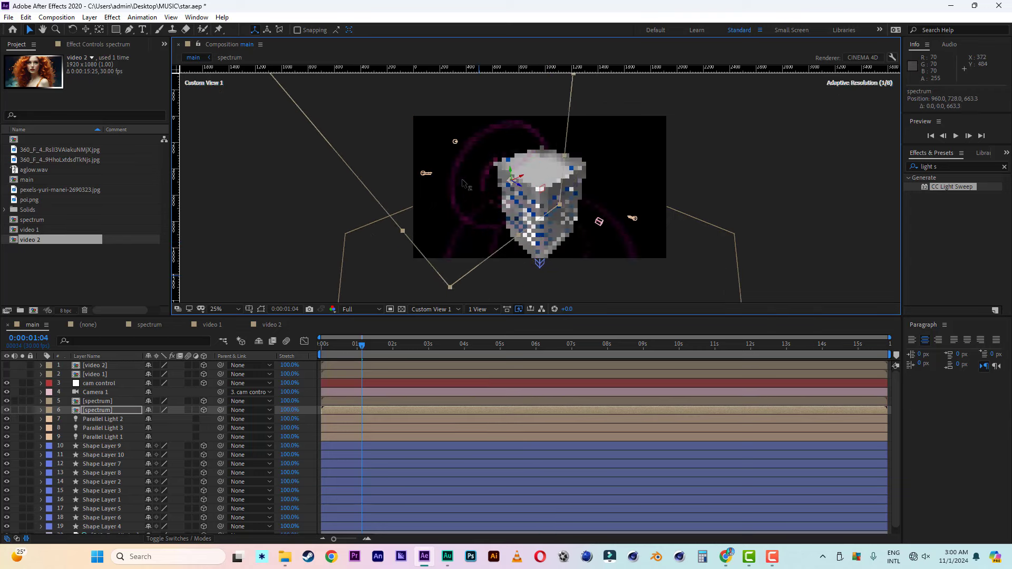
{"action": "left_click_drag", "start_coordinate": [522, 191], "coordinate": [485, 295]}
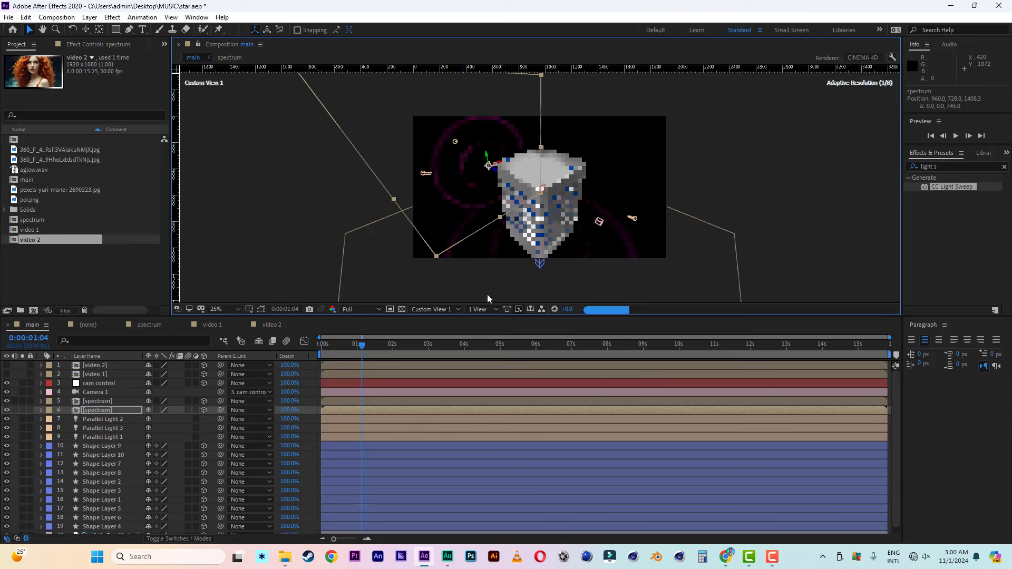
{"action": "key", "text": "s"}
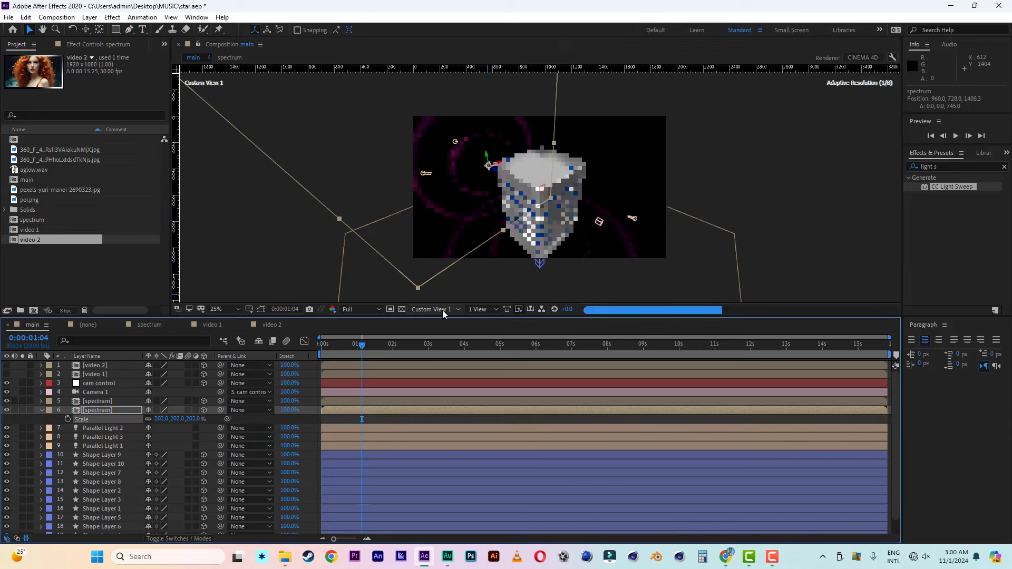
{"action": "left_click", "coordinate": [441, 310]}
{"action": "left_click", "coordinate": [441, 322]}
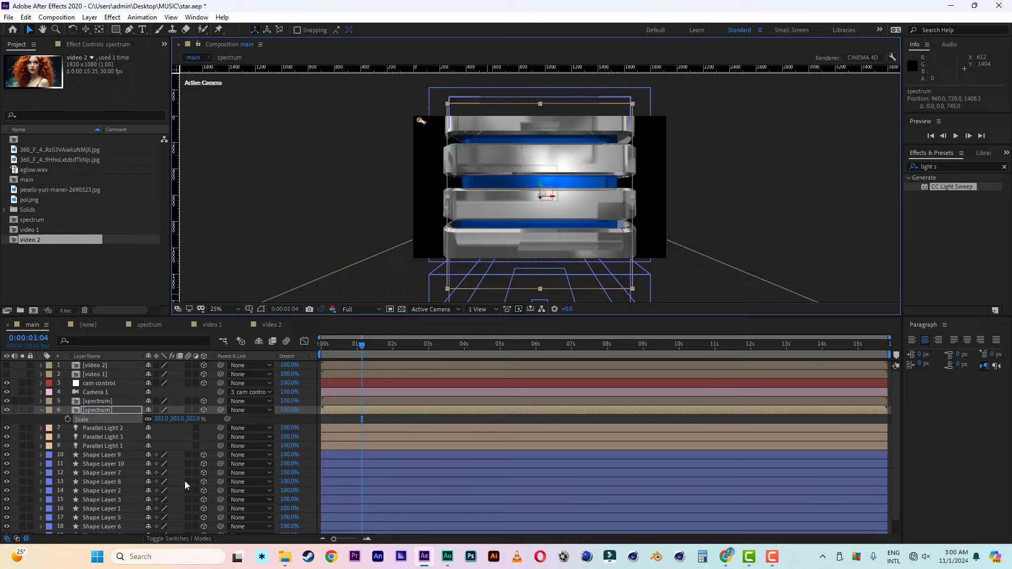
{"action": "left_click", "coordinate": [40, 410]}
Step: Add a 3D null object to the main composition and name it video control
{"action": "right_click", "coordinate": [18, 365]}
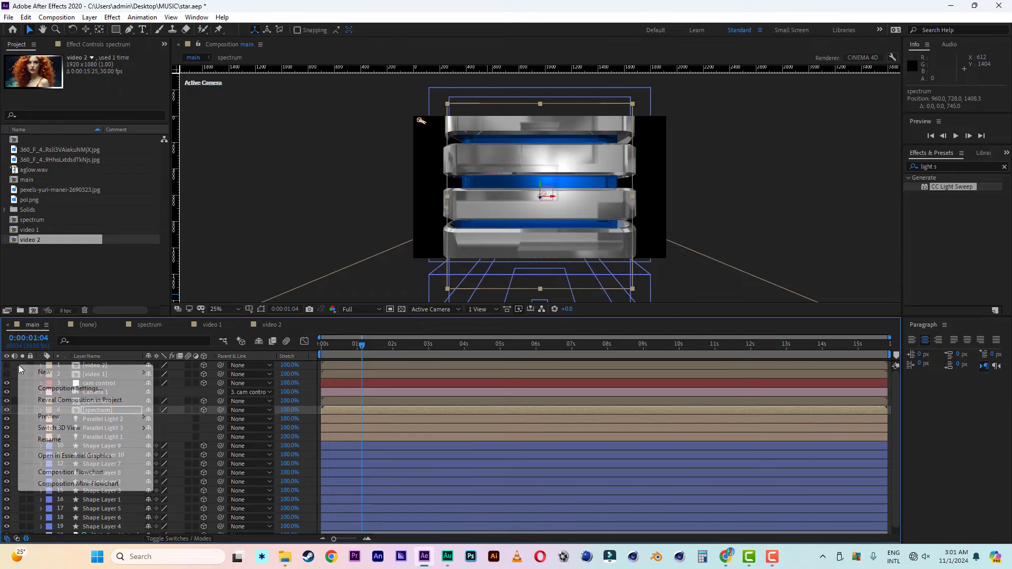
{"action": "mouse_move", "coordinate": [42, 377]}
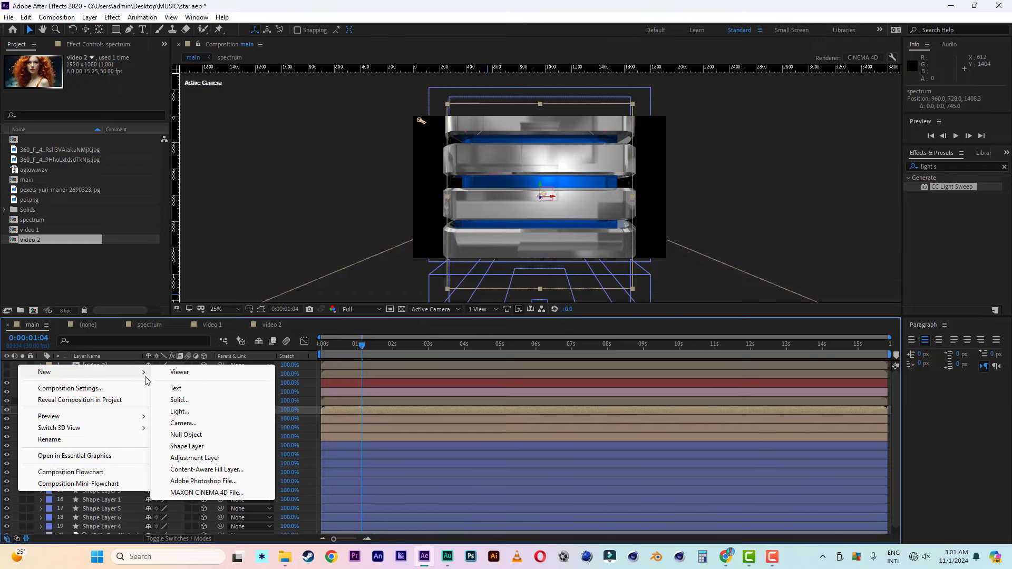
{"action": "left_click", "coordinate": [185, 435]}
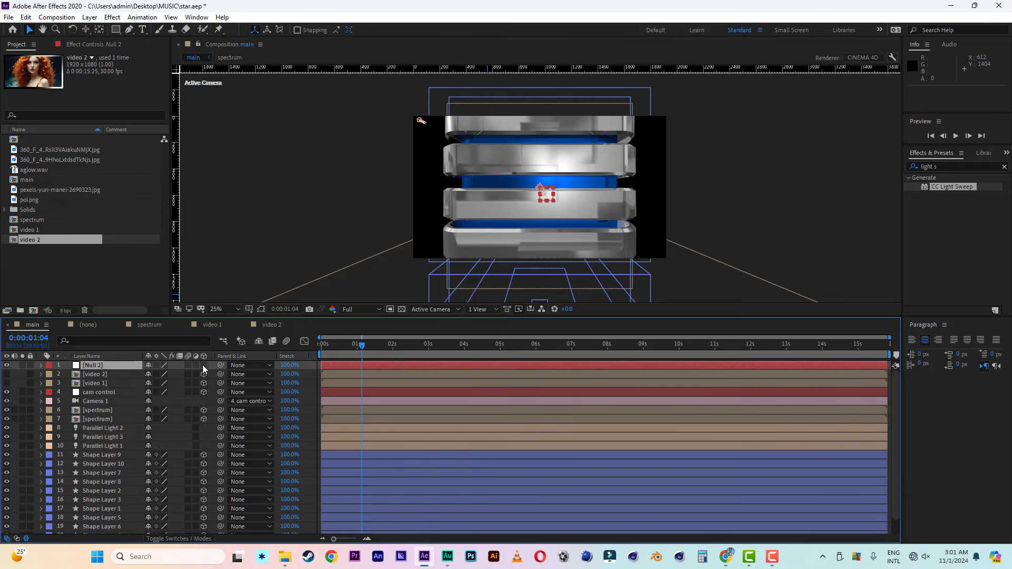
{"action": "left_click", "coordinate": [94, 367]}
{"action": "key", "text": "Return"}
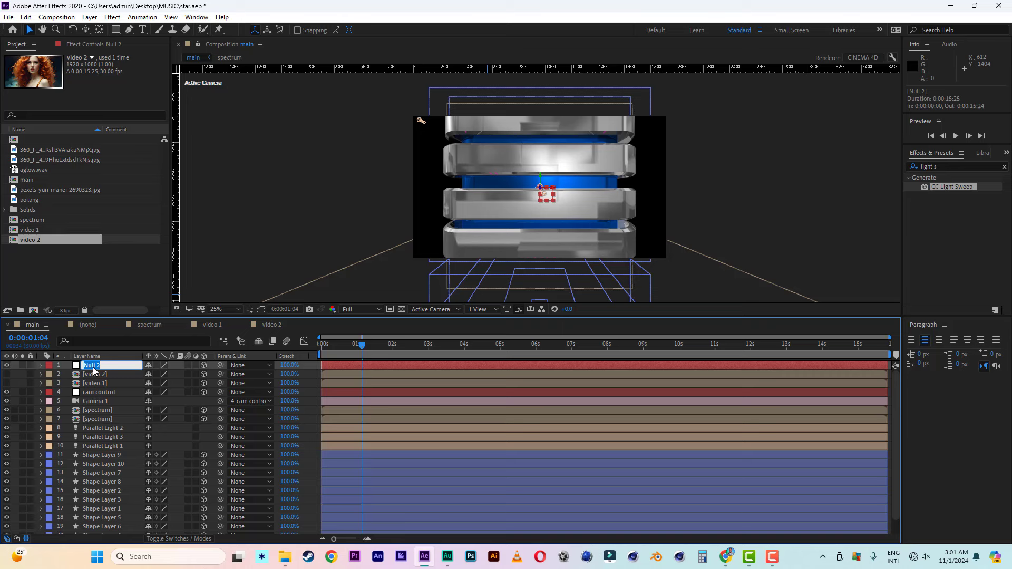
{"action": "type", "text": "video control"}
{"action": "key", "text": "Return"}
Step: Parent the video 2 and video 1 layers to the video control null and save the project
{"action": "left_click", "coordinate": [95, 374]}
{"action": "left_click", "coordinate": [101, 383], "text": "shift"}
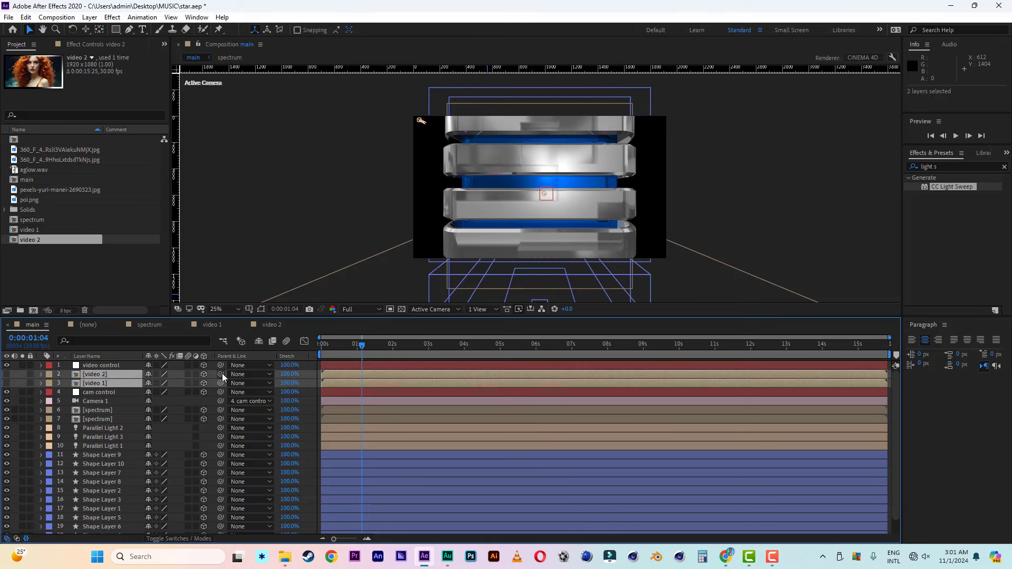
{"action": "left_click_drag", "start_coordinate": [221, 373], "coordinate": [88, 367]}
{"action": "left_click", "coordinate": [8, 17]}
{"action": "left_click", "coordinate": [21, 118]}
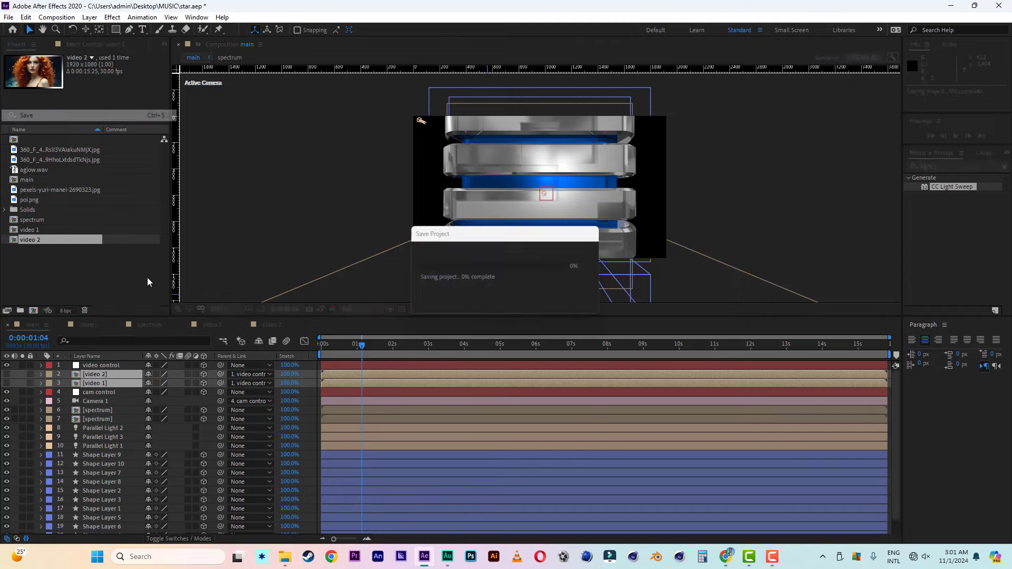
Step: Show the cam control null's position and rotation properties and, at 0:00:01:00, pull it back to Z -428
{"action": "left_click", "coordinate": [110, 394]}
{"action": "key", "text": "p"}
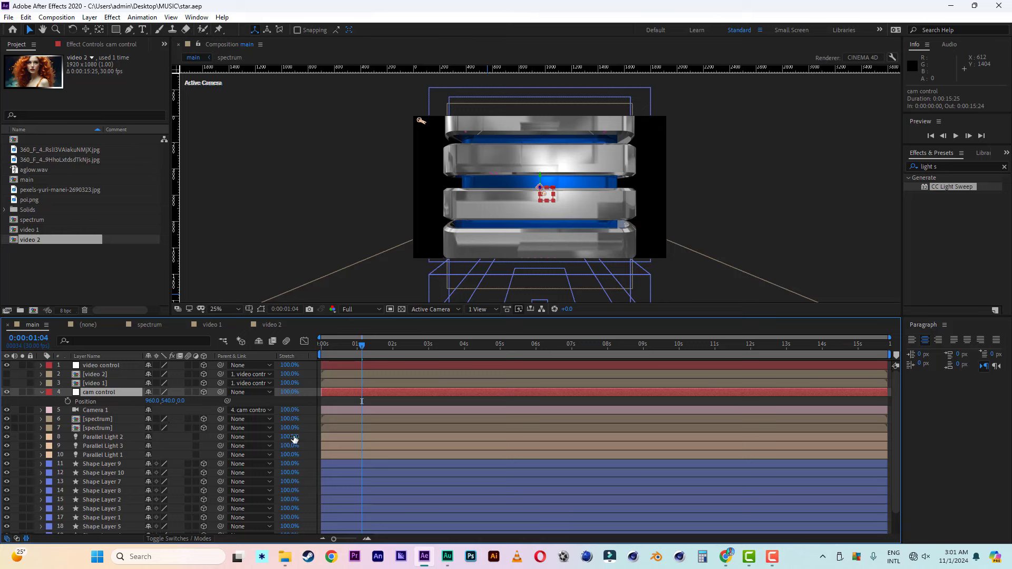
{"action": "key", "text": "shift+r"}
{"action": "left_click_drag", "start_coordinate": [362, 345], "coordinate": [359, 348]}
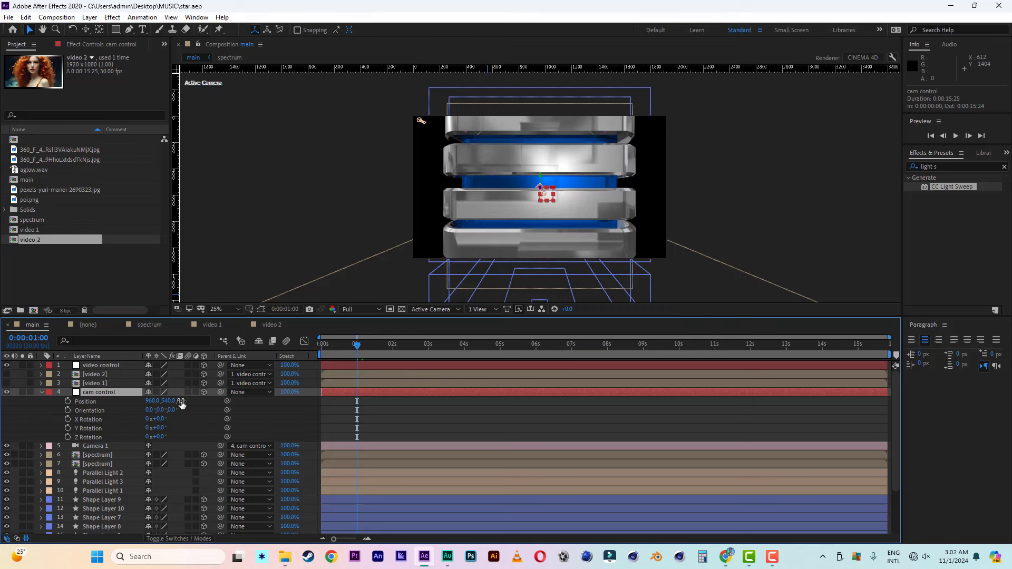
{"action": "left_click_drag", "start_coordinate": [181, 401], "coordinate": [104, 400]}
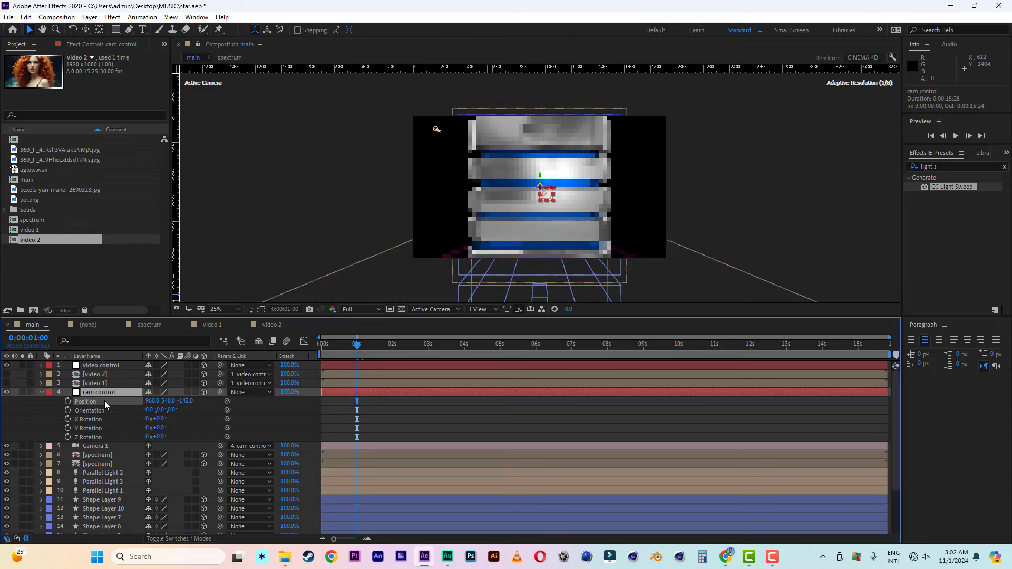
{"action": "left_click_drag", "start_coordinate": [184, 402], "coordinate": [103, 407]}
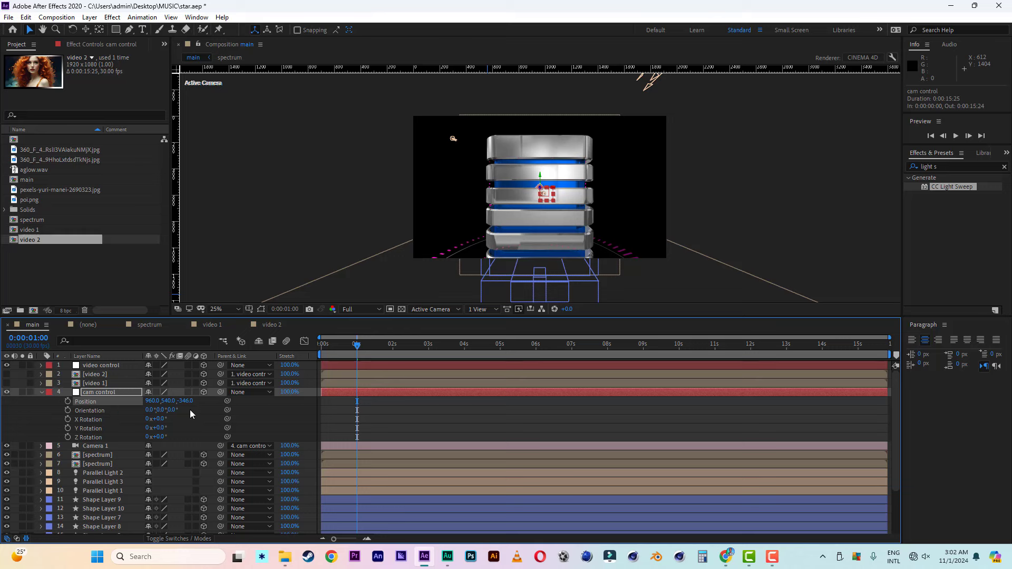
{"action": "left_click_drag", "start_coordinate": [189, 407], "coordinate": [146, 407]}
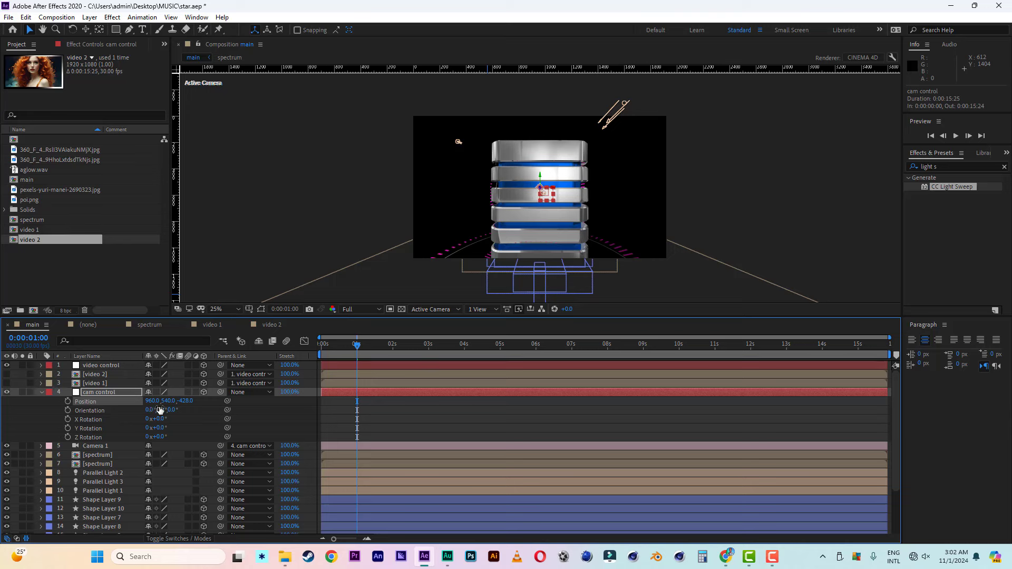
Step: Set cam control's Y position to 555 and X rotation to -33°, and keyframe its position, orientation and all rotations at 0:00:01:00
{"action": "left_click_drag", "start_coordinate": [172, 401], "coordinate": [195, 401]}
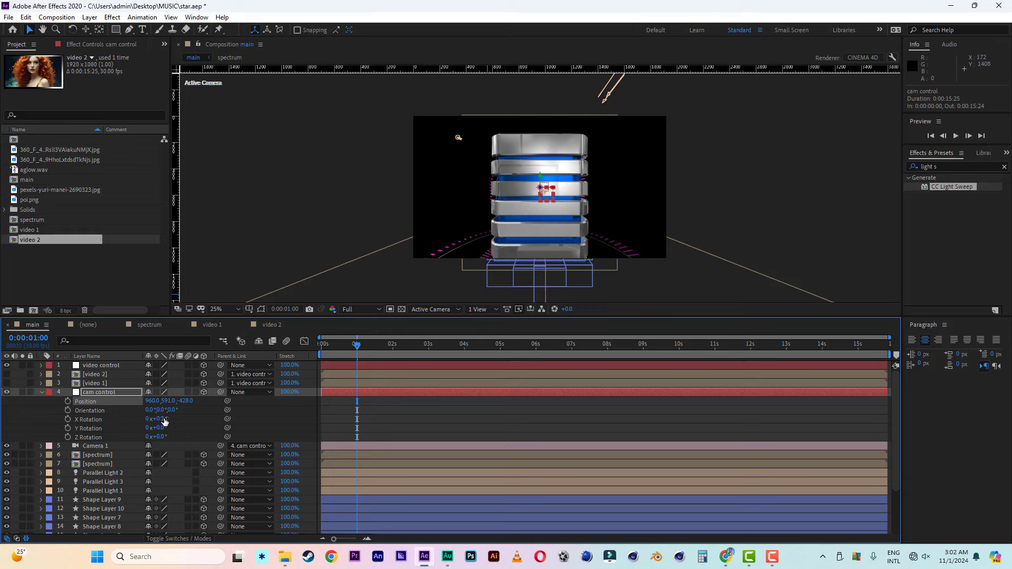
{"action": "left_click_drag", "start_coordinate": [157, 419], "coordinate": [169, 418]}
{"action": "mouse_move", "coordinate": [164, 418]}
{"action": "left_mouse_down"}
{"action": "mouse_move", "coordinate": [164, 406]}
{"action": "mouse_move", "coordinate": [151, 406]}
{"action": "left_mouse_up"}
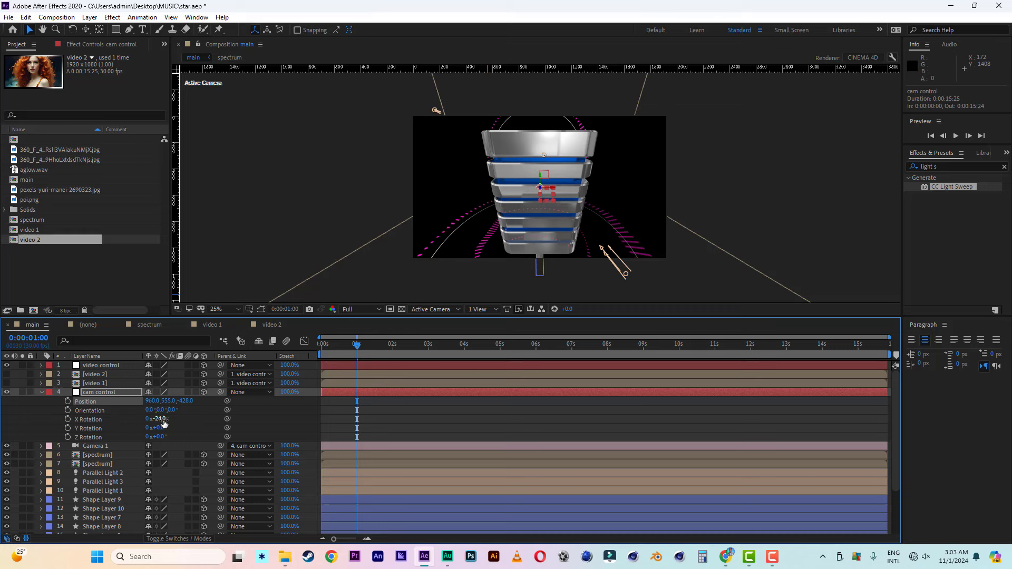
{"action": "left_click_drag", "start_coordinate": [162, 419], "coordinate": [159, 420]}
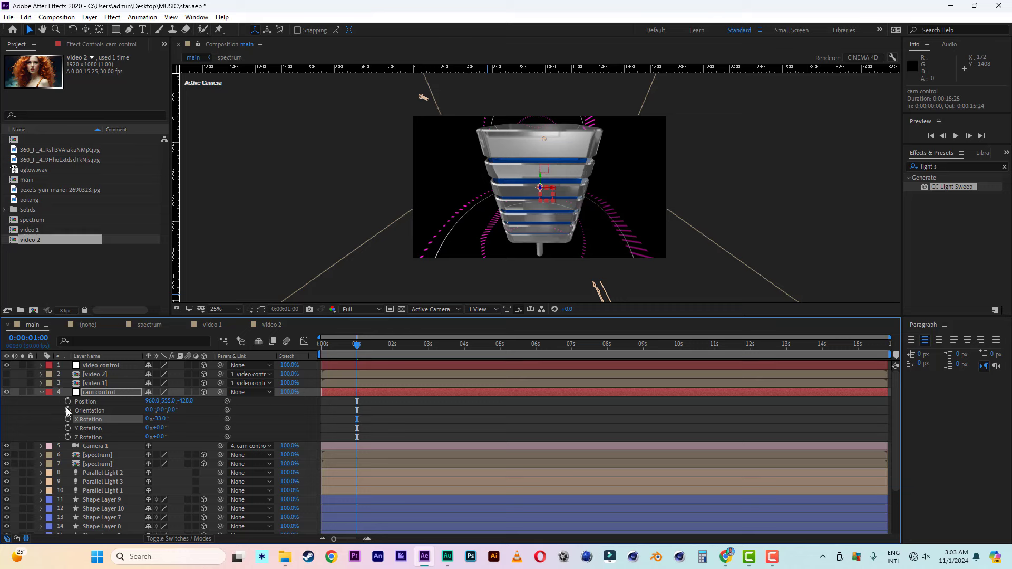
{"action": "left_click_drag", "start_coordinate": [68, 402], "coordinate": [68, 437]}
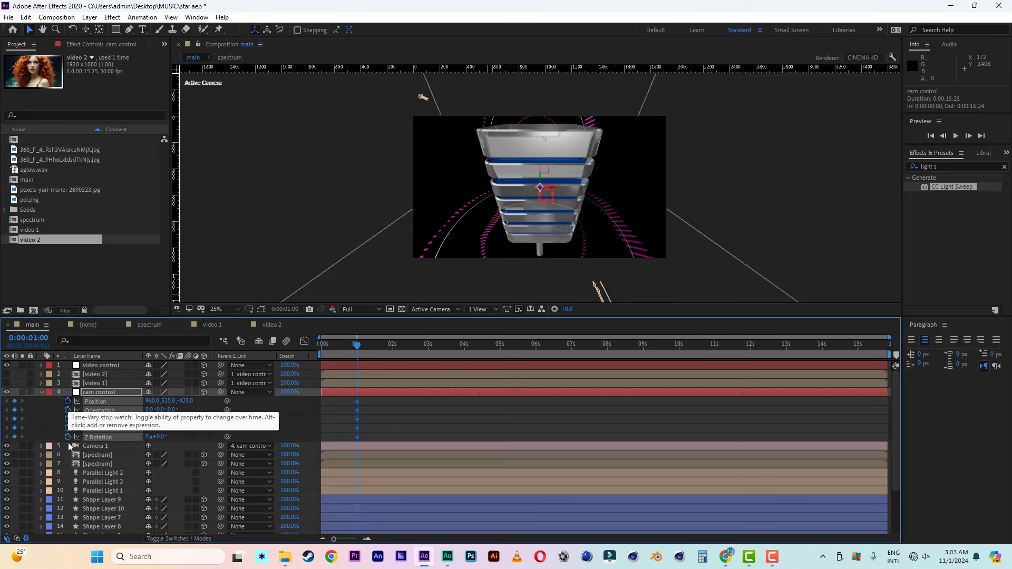
Step: At 0:00:00:00, keyframe cam control's position at 2357, 555, -2177 and its X rotation at 10°
{"action": "left_click_drag", "start_coordinate": [340, 345], "coordinate": [308, 347]}
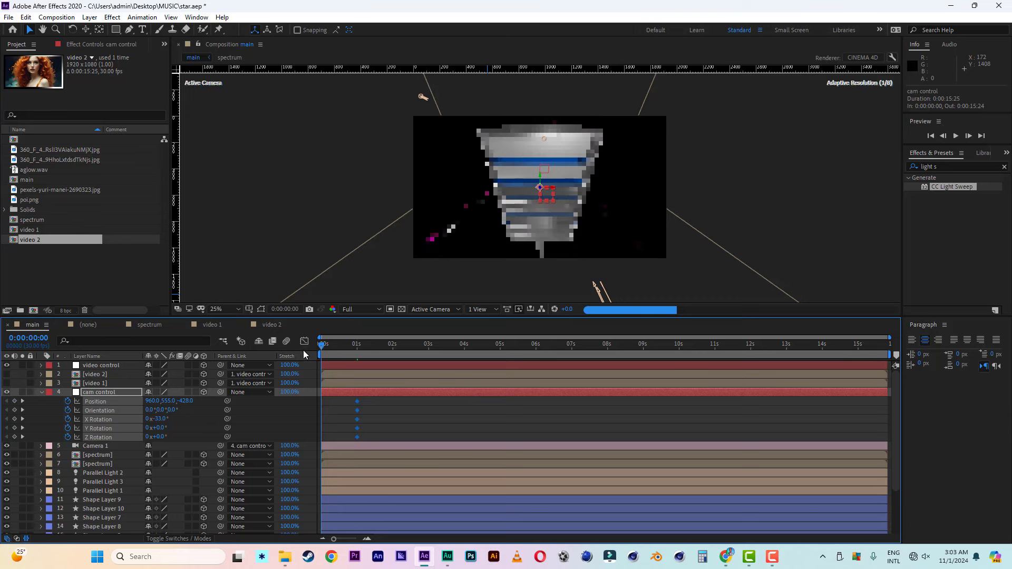
{"action": "left_click", "coordinate": [179, 419]}
{"action": "left_click_drag", "start_coordinate": [187, 401], "coordinate": [21, 402]}
{"action": "left_click_drag", "start_coordinate": [158, 405], "coordinate": [945, 458]}
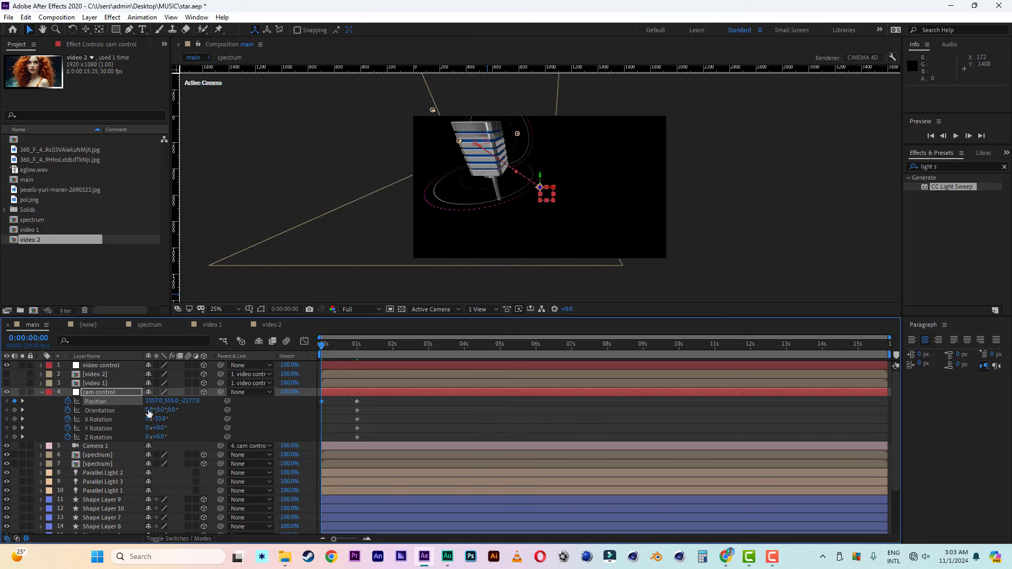
{"action": "type", "text": "10"}
{"action": "key", "text": "Return"}
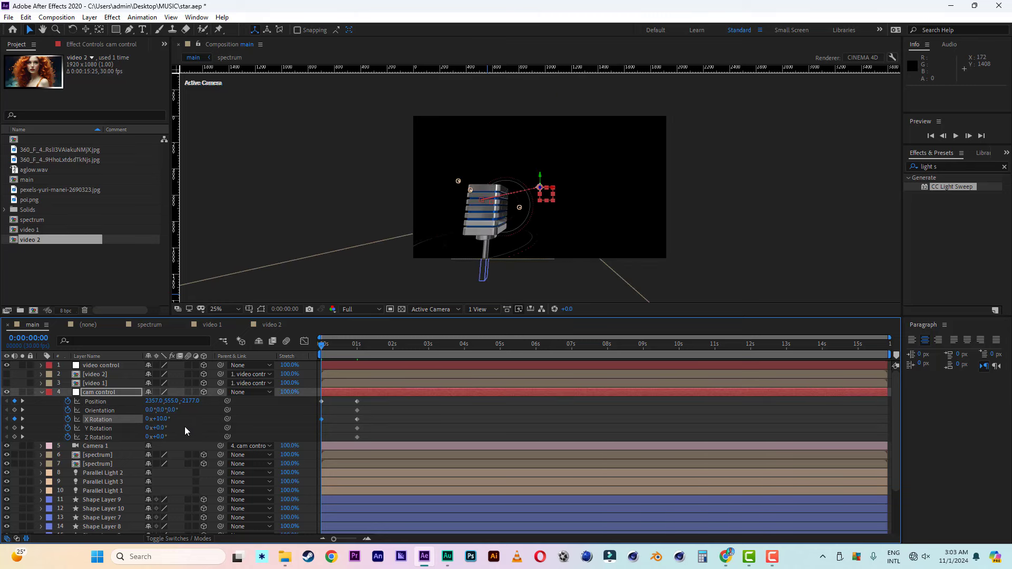
Step: At 0:00:00:00, change cam control's X rotation to 29° and its position to 3234, 1667, -2520
{"action": "left_click_drag", "start_coordinate": [149, 419], "coordinate": [727, 432]}
{"action": "left_click_drag", "start_coordinate": [154, 401], "coordinate": [600, 453]}
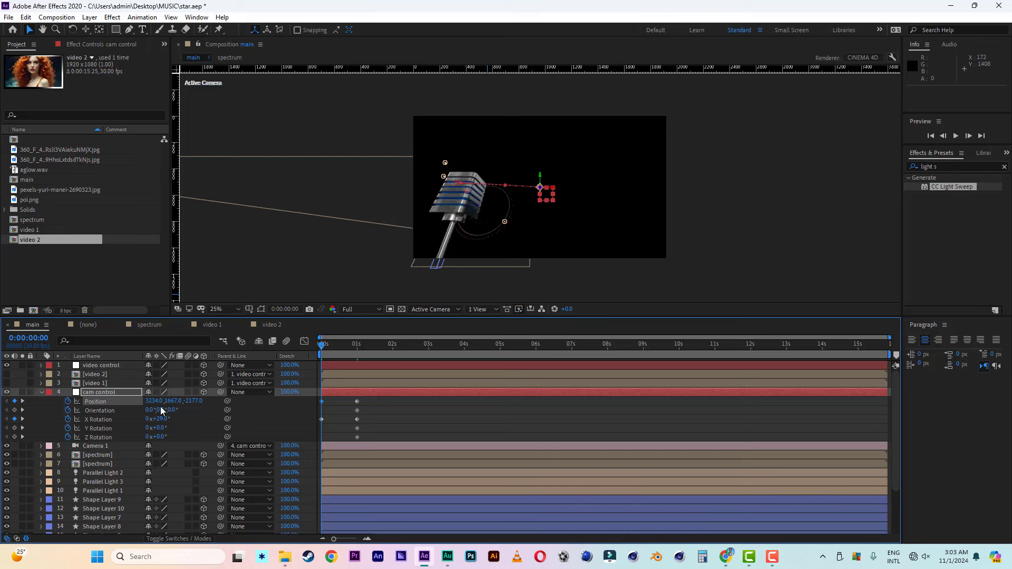
{"action": "left_click_drag", "start_coordinate": [196, 404], "coordinate": [178, 414]}
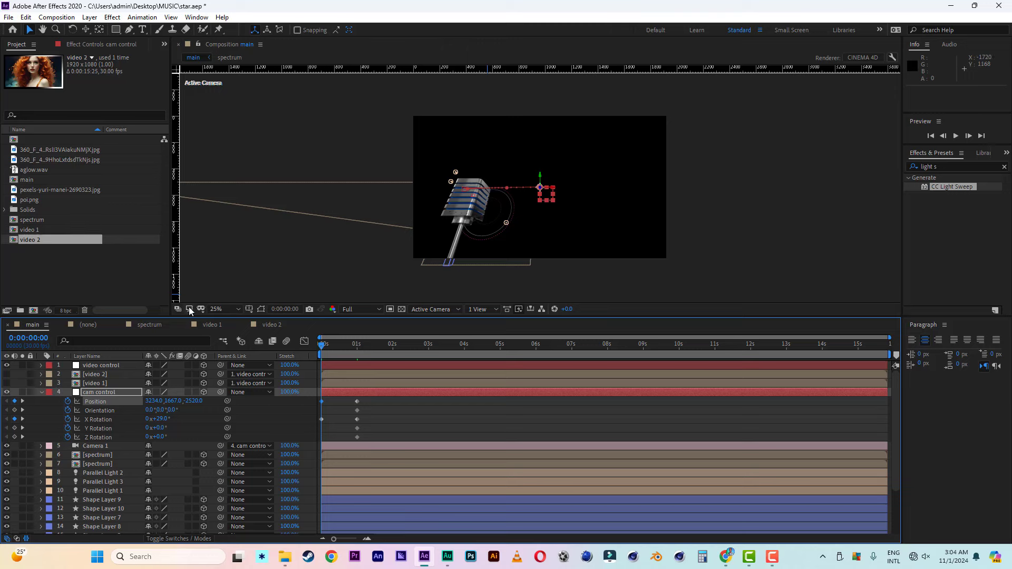
Step: Fit the composition in the viewer and preview the first second of the camera move
{"action": "key", "text": "shift+slash"}
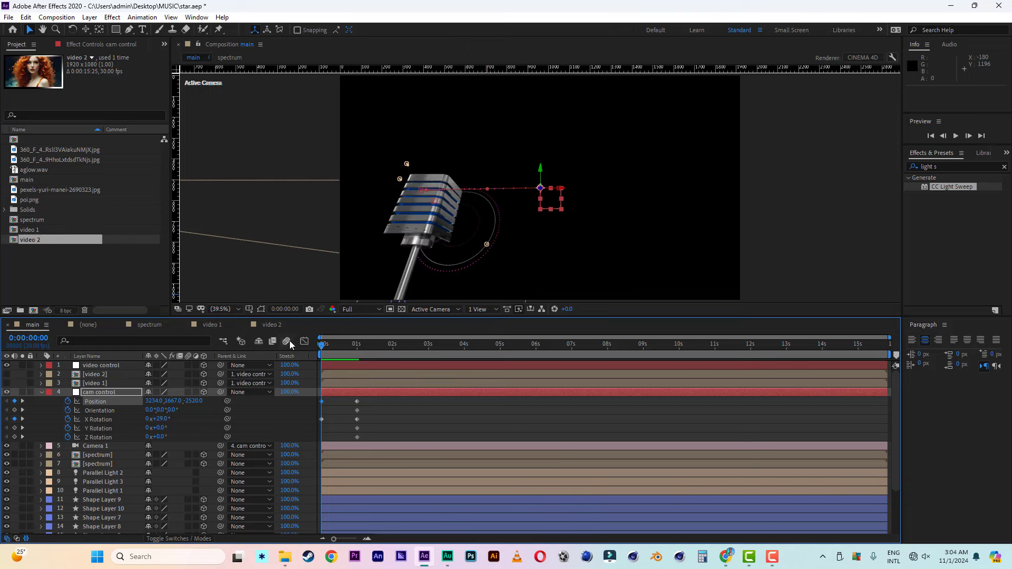
{"action": "key", "text": "space"}
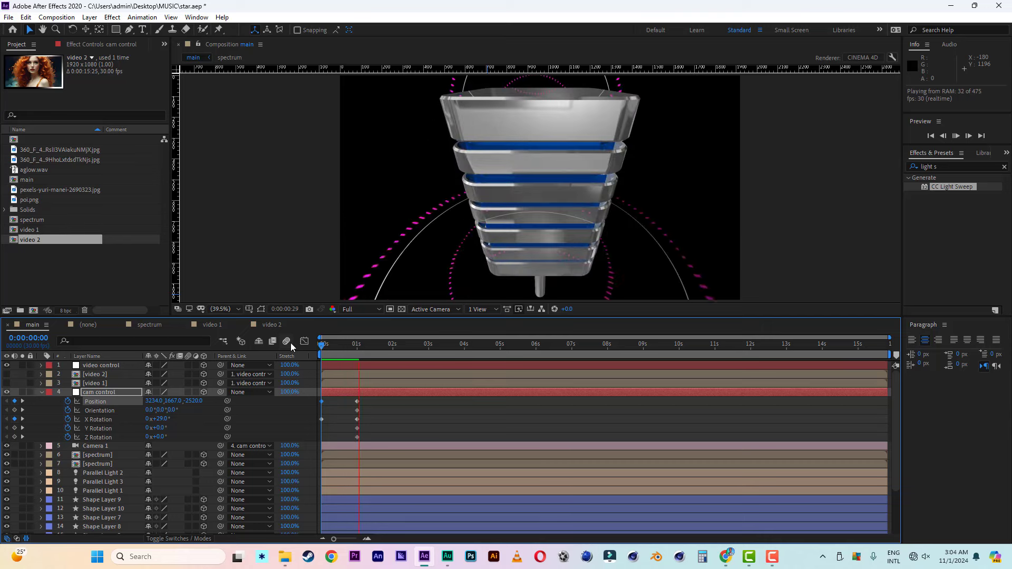
{"action": "left_click_drag", "start_coordinate": [327, 343], "coordinate": [359, 350]}
{"action": "key", "text": "space"}
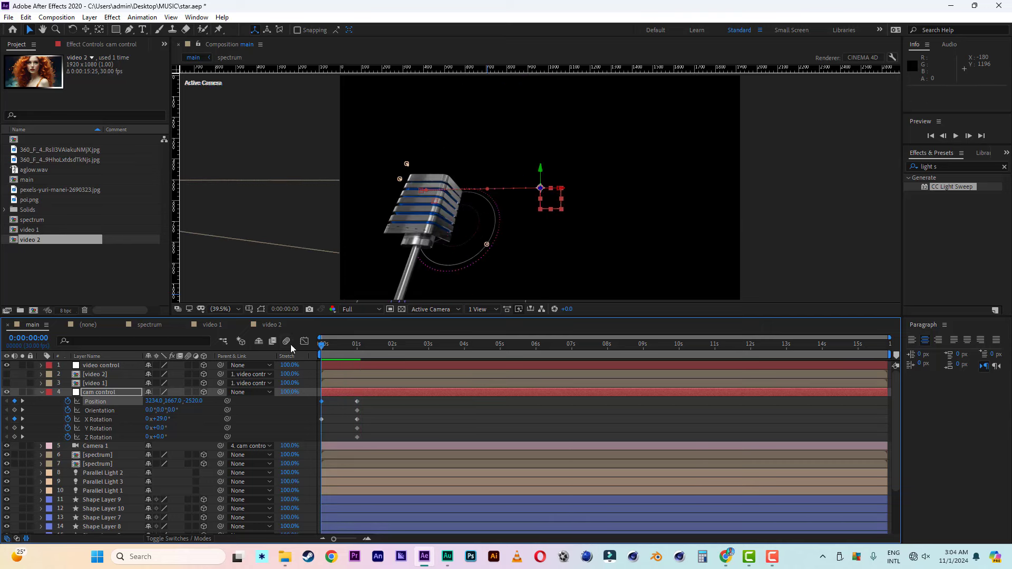
{"action": "key", "text": "space"}
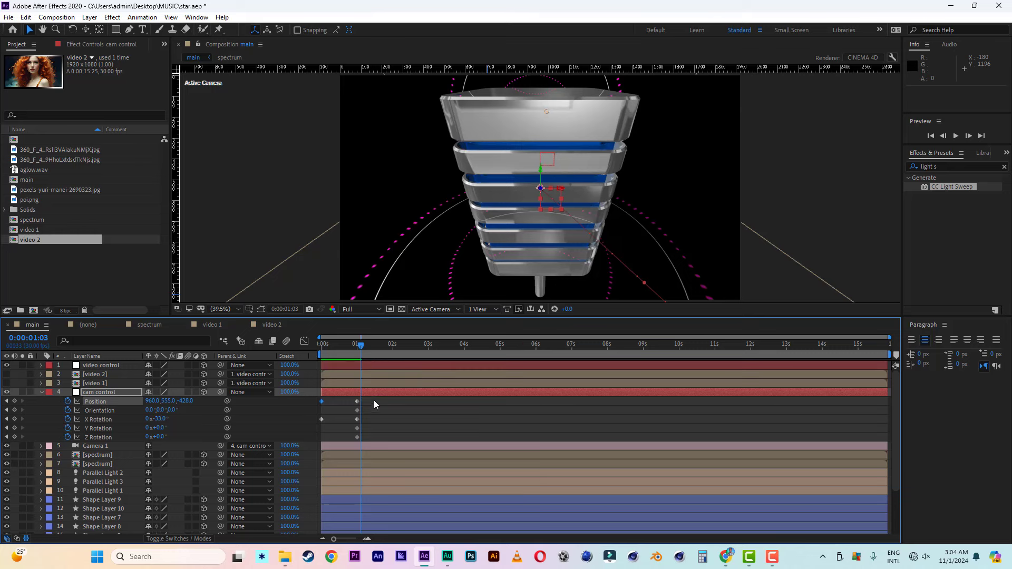
Step: Apply Easy Ease to all cam control keyframes and play the camera move back from the start
{"action": "left_click_drag", "start_coordinate": [374, 400], "coordinate": [305, 443]}
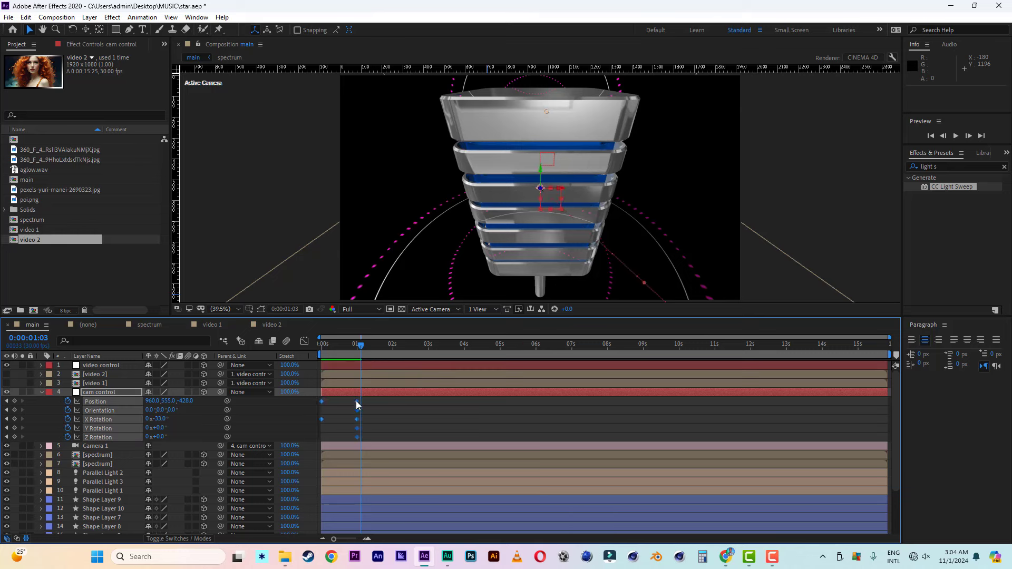
{"action": "right_click", "coordinate": [358, 404]}
{"action": "mouse_move", "coordinate": [427, 536]}
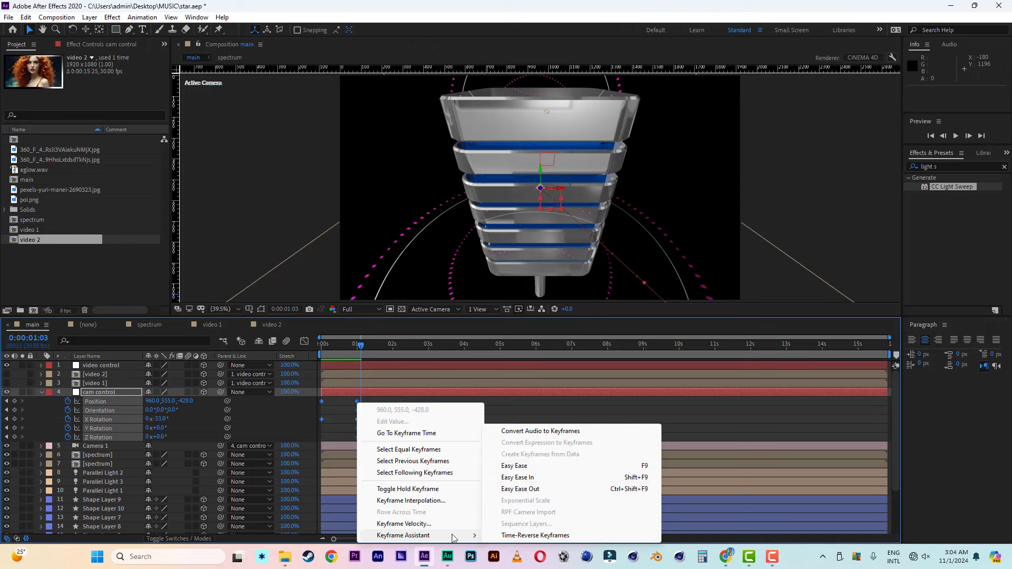
{"action": "left_click", "coordinate": [514, 467]}
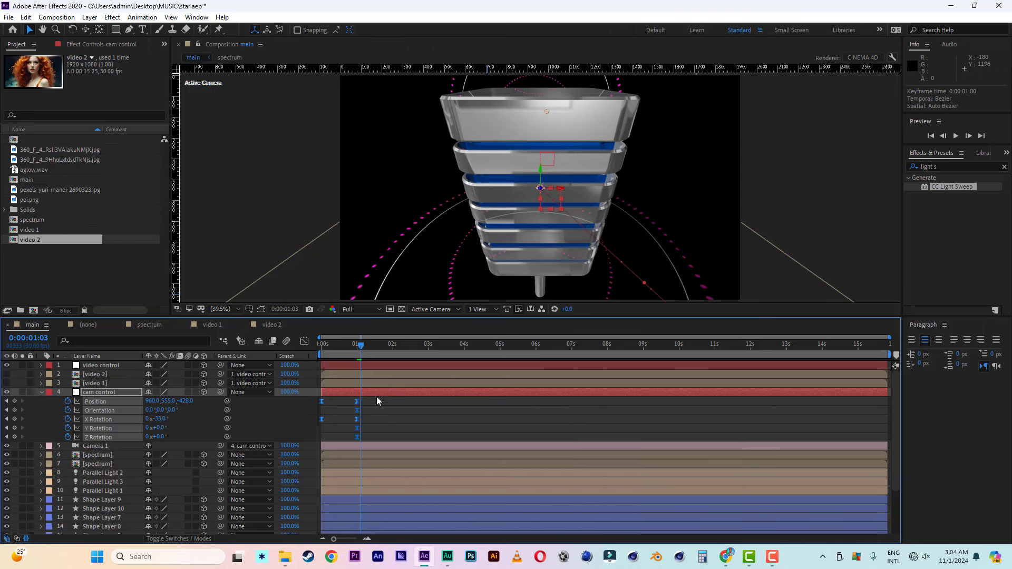
{"action": "left_click_drag", "start_coordinate": [362, 346], "coordinate": [283, 349]}
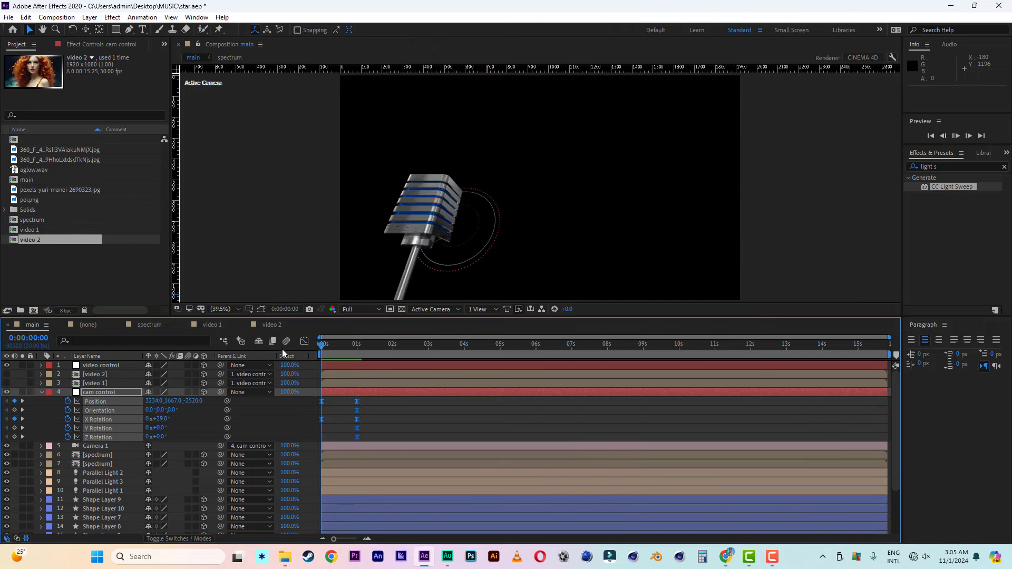
{"action": "key", "text": "space"}
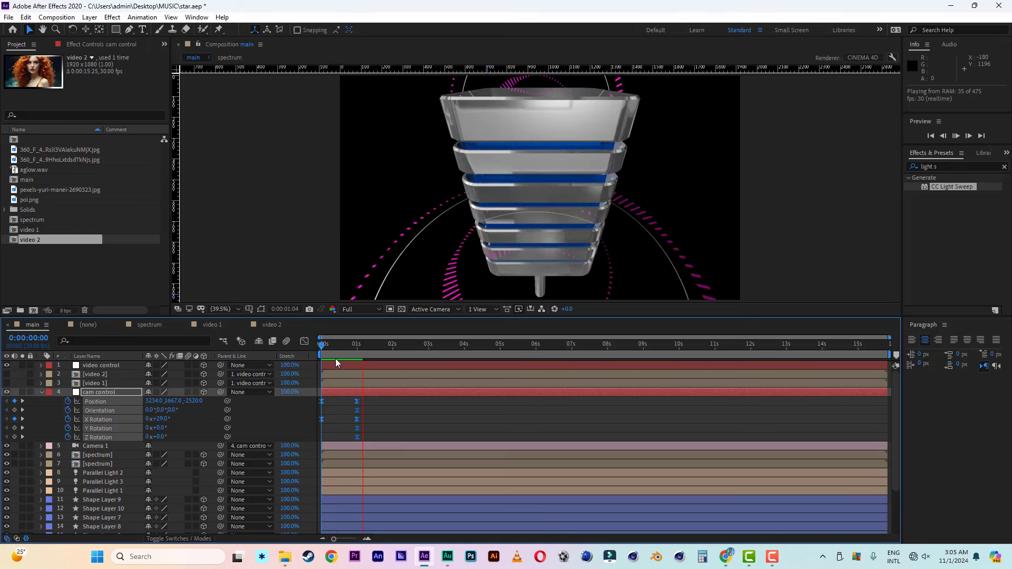
Step: At 0:00:02:01, keyframe cam control's Y rotation at 68° and its Z rotation at 30°
{"action": "left_click_drag", "start_coordinate": [358, 345], "coordinate": [389, 348]}
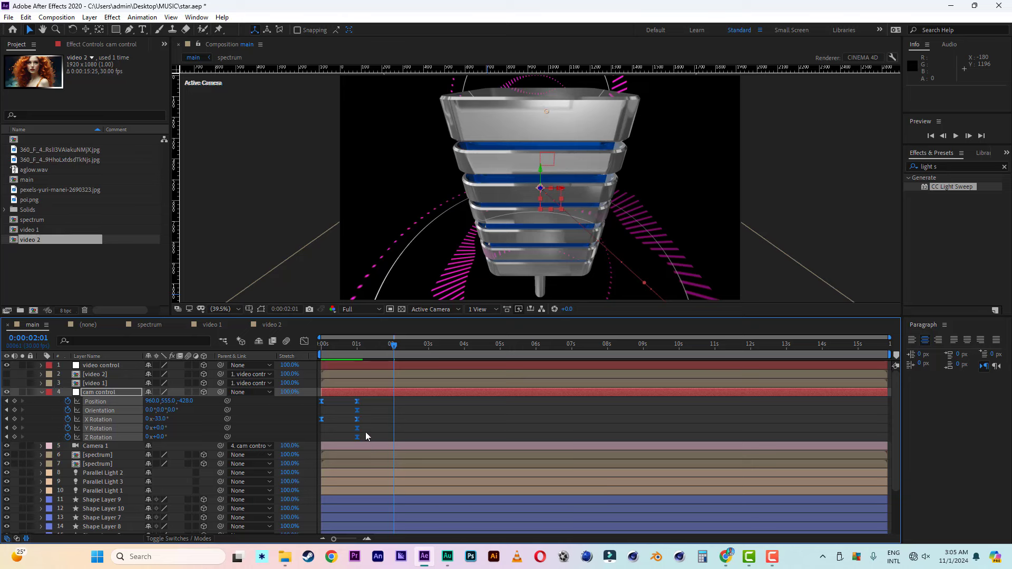
{"action": "left_click", "coordinate": [375, 412]}
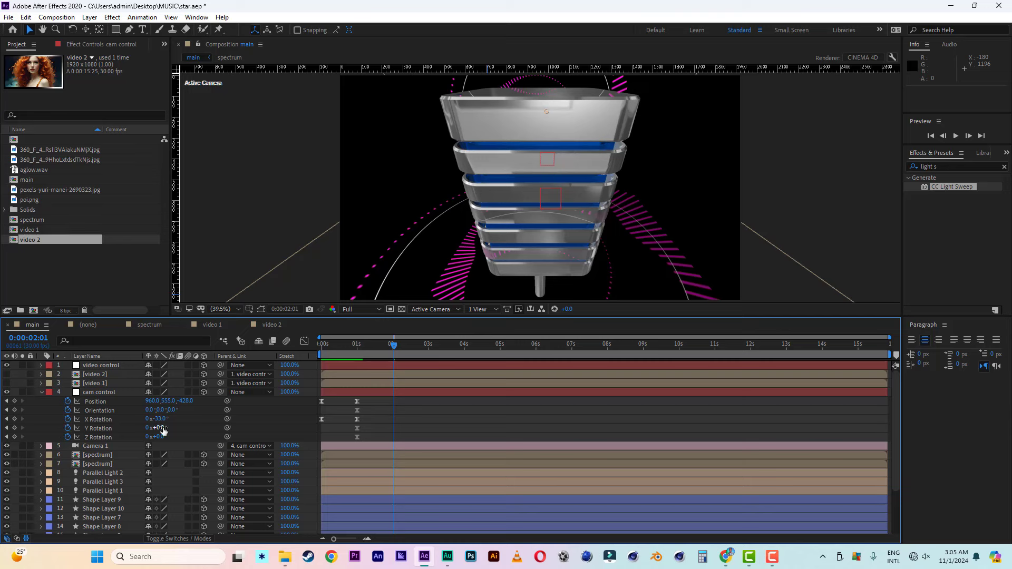
{"action": "left_click_drag", "start_coordinate": [163, 428], "coordinate": [204, 435]}
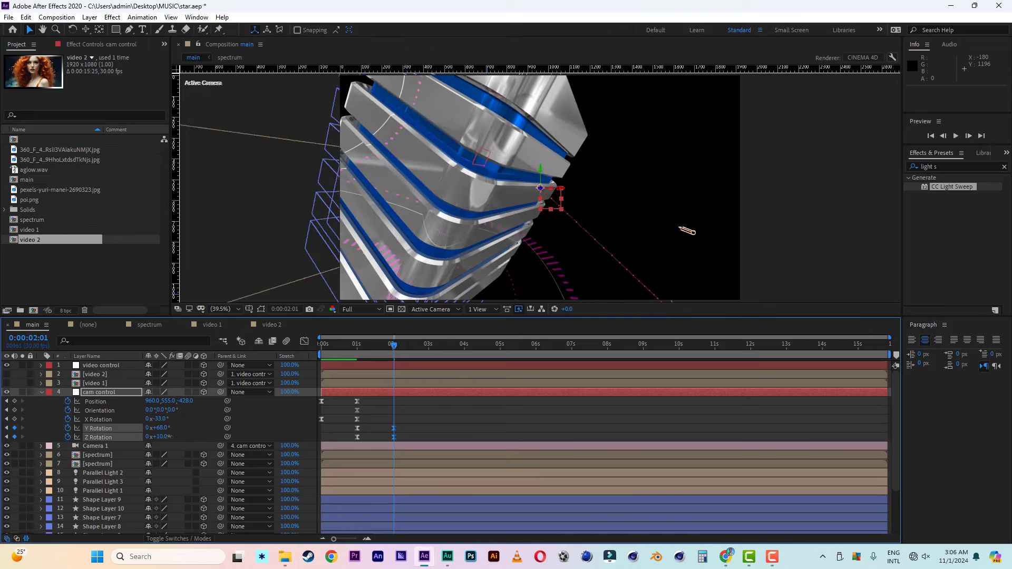
{"action": "left_click_drag", "start_coordinate": [163, 438], "coordinate": [180, 437]}
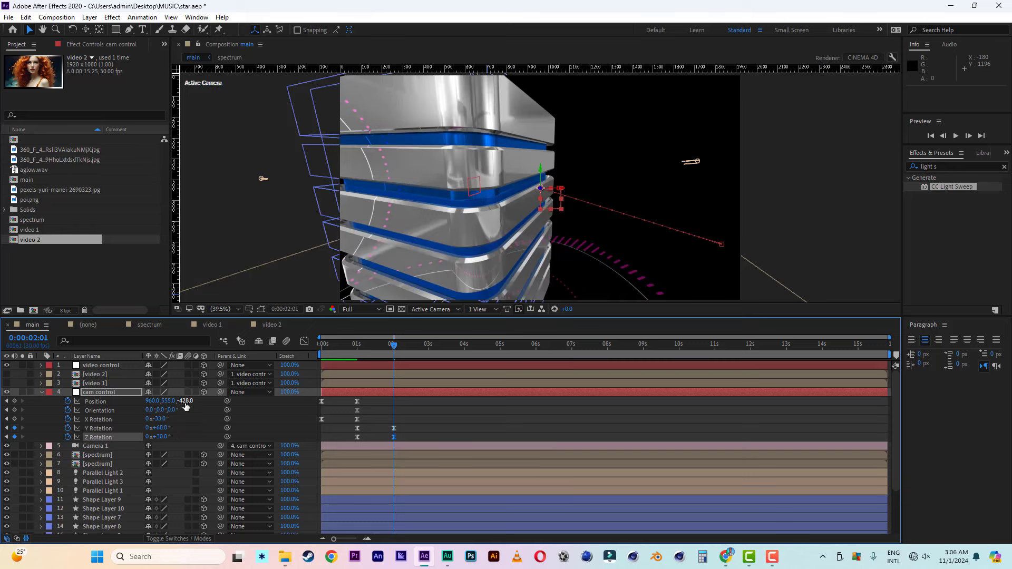
Step: Keyframe cam control's position at 680, 609, -316 at 0:00:02:01 and raise its Z rotation to 37°
{"action": "left_click_drag", "start_coordinate": [185, 406], "coordinate": [250, 405]}
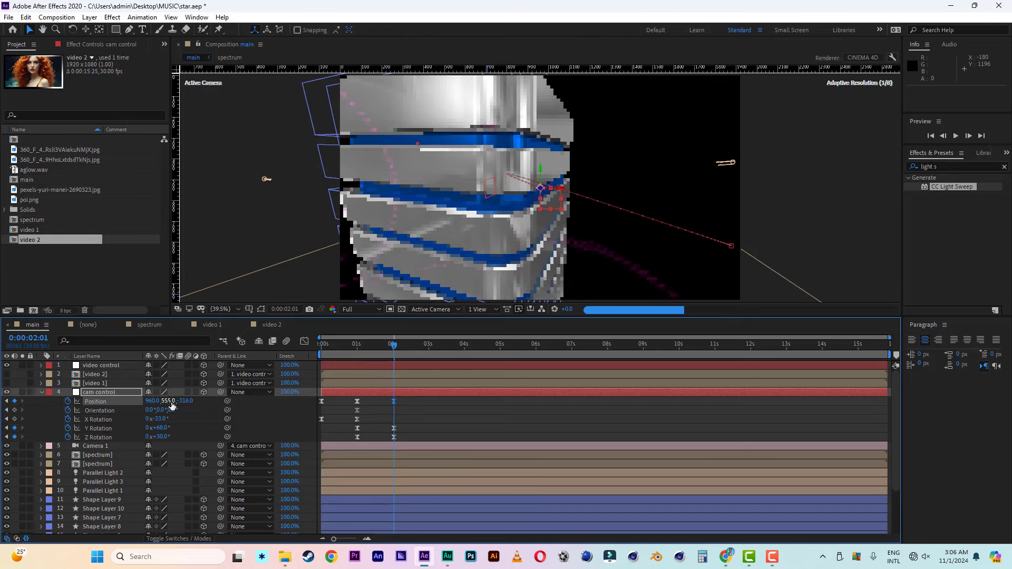
{"action": "left_click_drag", "start_coordinate": [171, 404], "coordinate": [3, 399]}
{"action": "key", "text": "ctrl+z"}
{"action": "key", "text": "ctrl+z"}
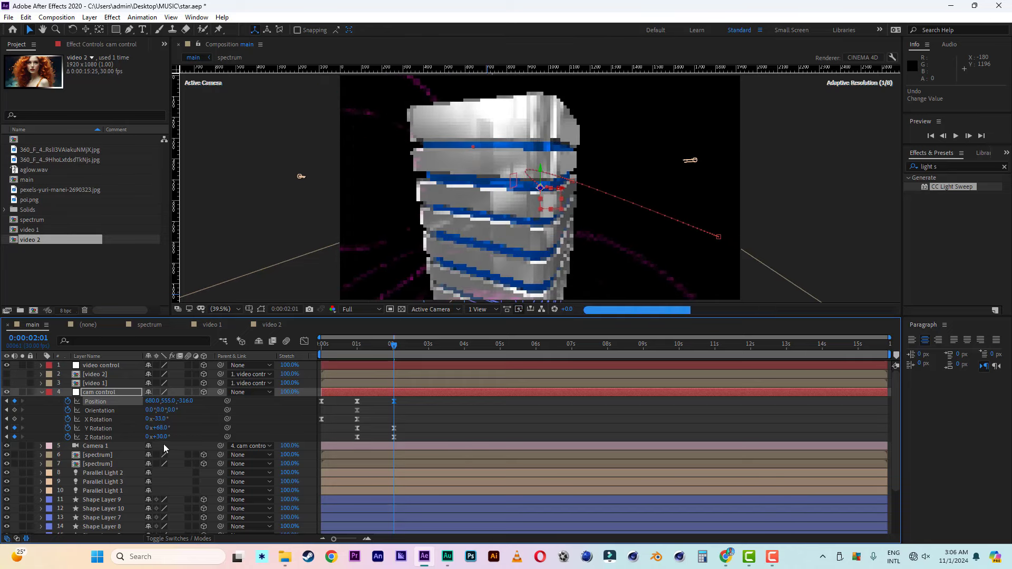
{"action": "left_click_drag", "start_coordinate": [163, 437], "coordinate": [158, 437]}
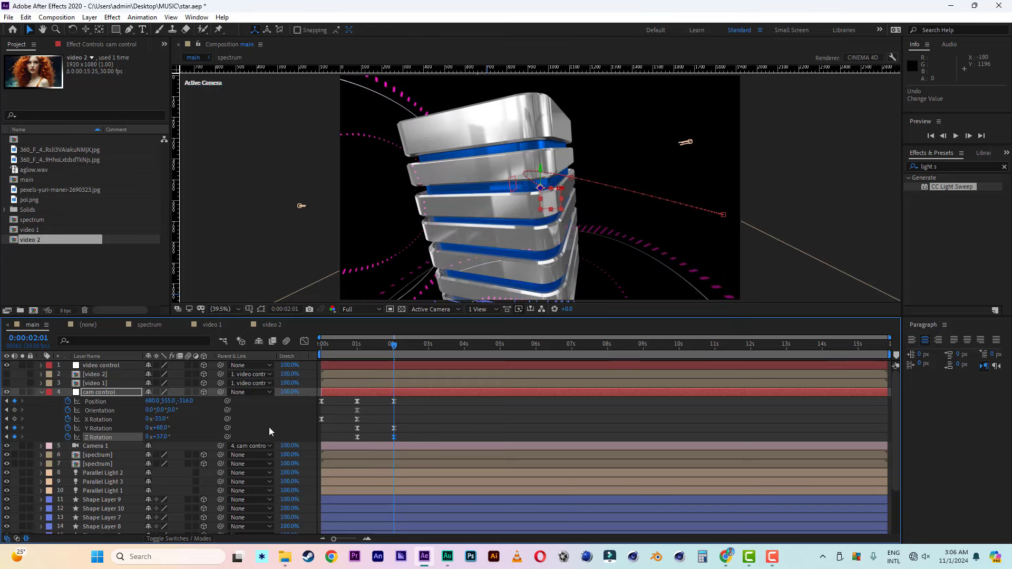
{"action": "left_click_drag", "start_coordinate": [168, 401], "coordinate": [194, 405]}
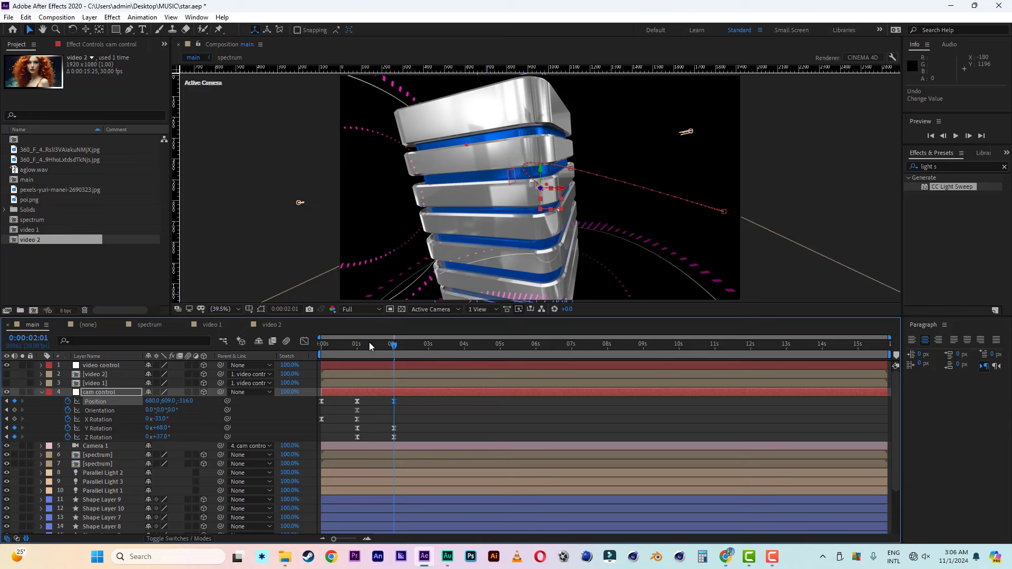
Step: Preview the camera animation from the start through the keyframes at about two seconds
{"action": "left_click_drag", "start_coordinate": [368, 343], "coordinate": [260, 347]}
{"action": "key", "text": "space"}
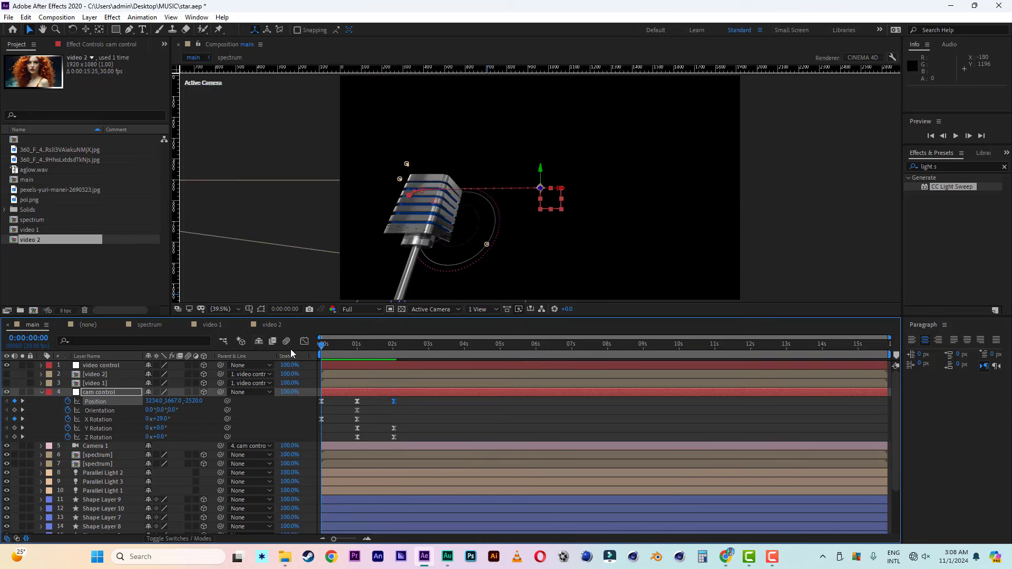
{"action": "key", "text": "space"}
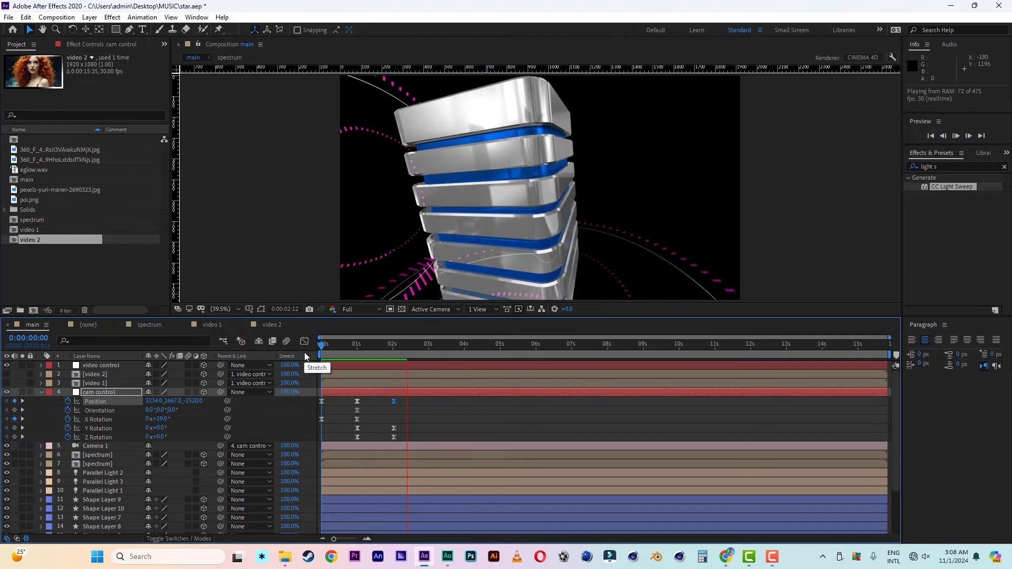
{"action": "key", "text": "space"}
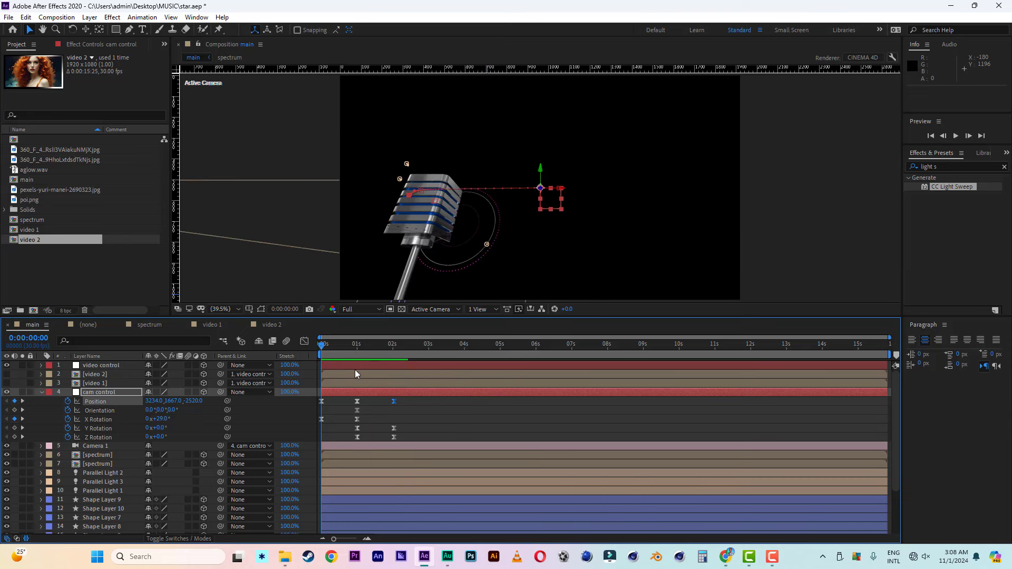
{"action": "key", "text": "space"}
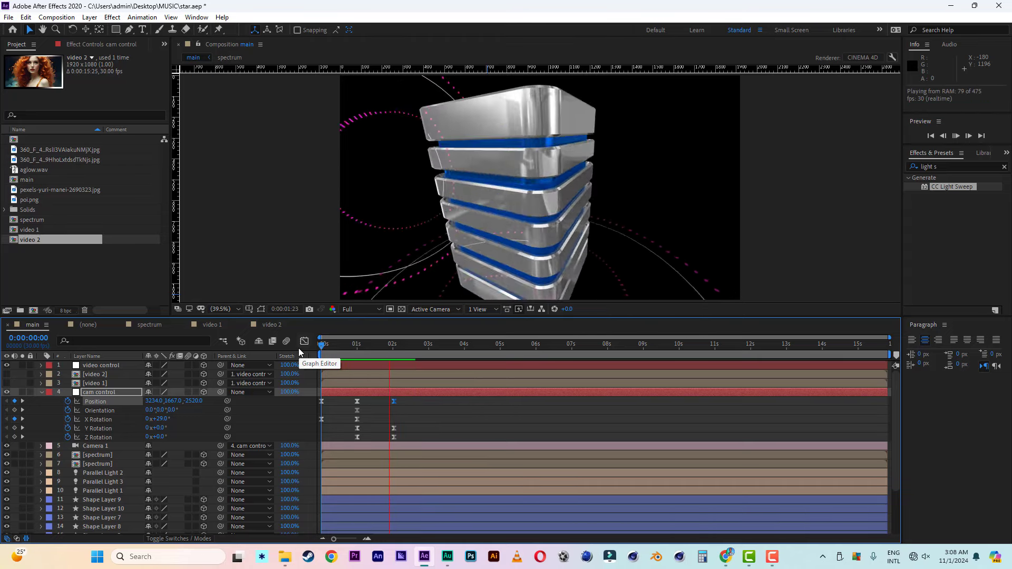
{"action": "key", "text": "space"}
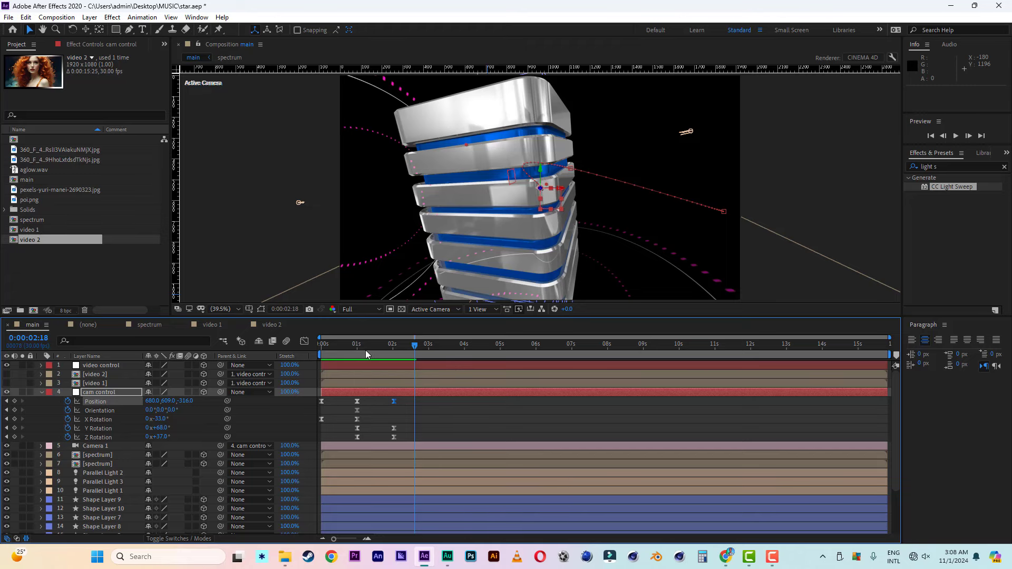
Step: Move the current time to 0:00:02:28
{"action": "left_click", "coordinate": [353, 350]}
{"action": "left_click_drag", "start_coordinate": [353, 351], "coordinate": [407, 349]}
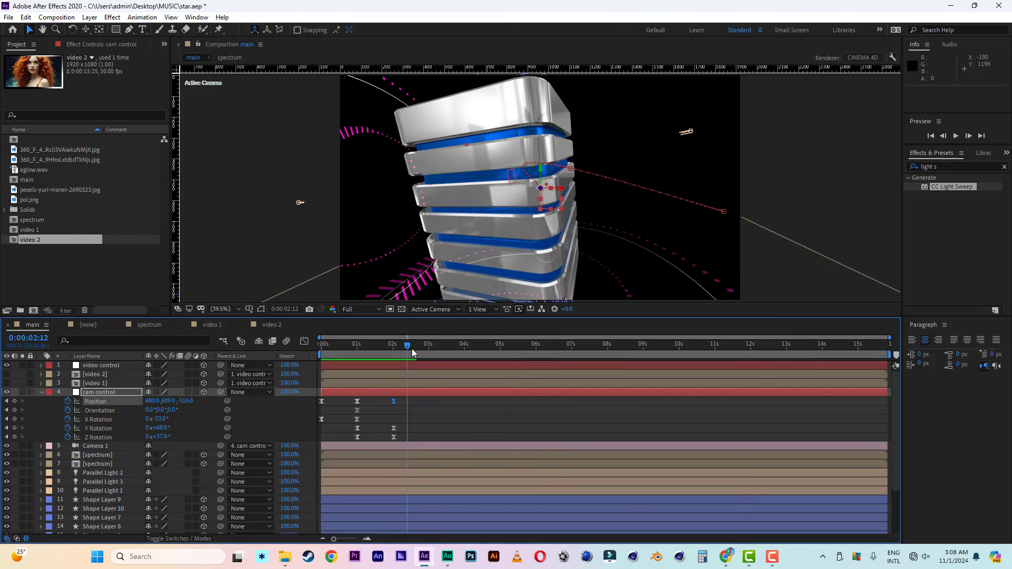
{"action": "left_click_drag", "start_coordinate": [407, 350], "coordinate": [427, 348]}
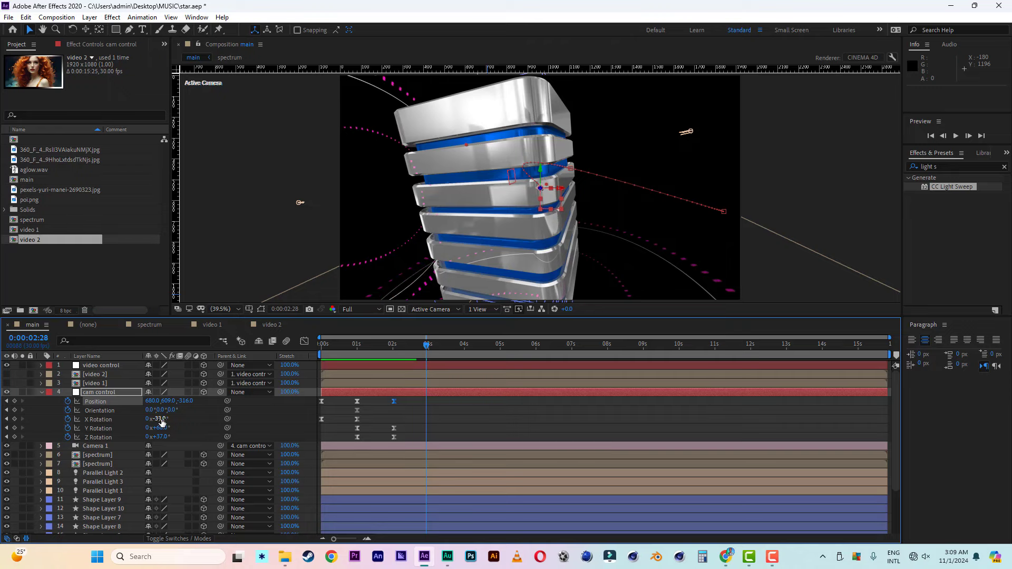
{"action": "left_click_drag", "start_coordinate": [157, 419], "coordinate": [169, 419]}
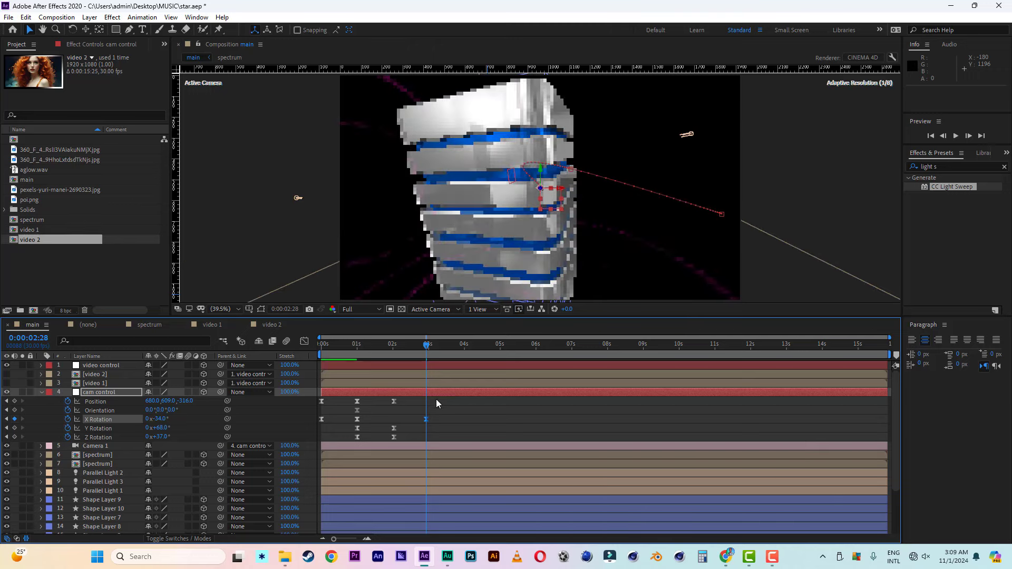
{"action": "left_click", "coordinate": [425, 419]}
{"action": "key", "text": "Delete"}
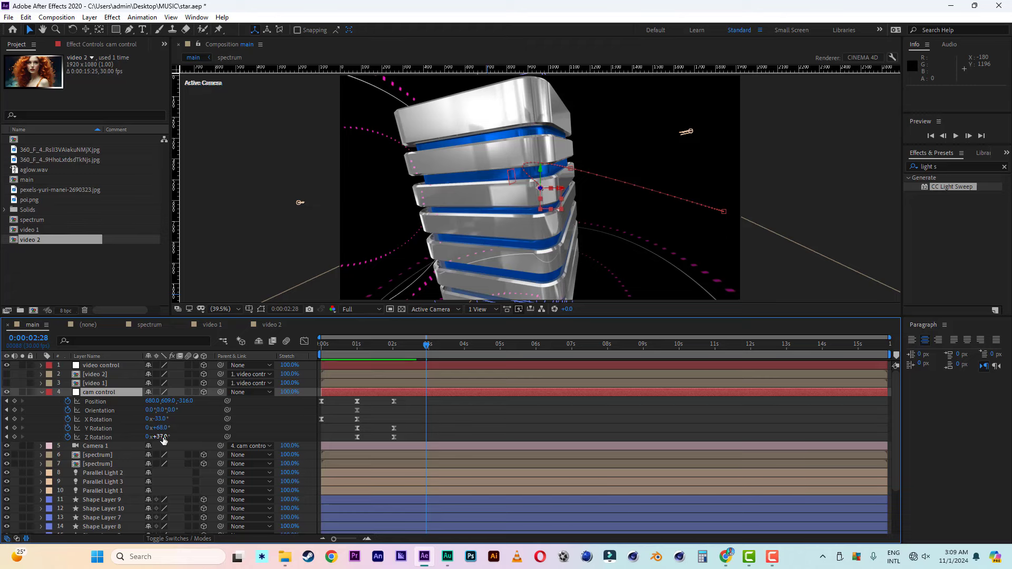
Step: At 0:00:02:28, keyframe cam control's Y rotation at 50° and its X position at 451
{"action": "left_click_drag", "start_coordinate": [163, 437], "coordinate": [47, 413]}
{"action": "key", "text": "ctrl+z"}
{"action": "key", "text": "ctrl+z"}
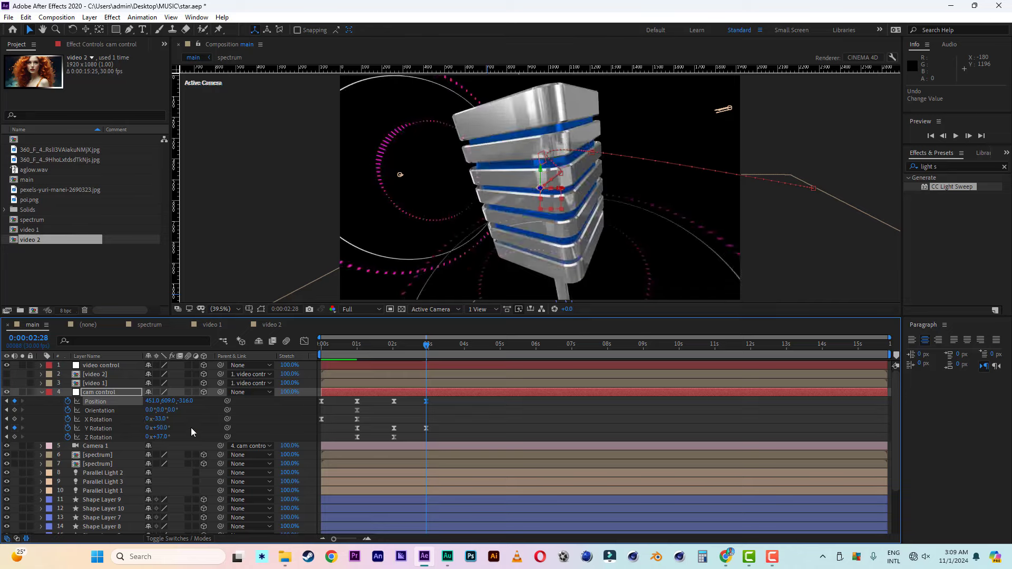
Step: Delete cam control's Y rotation and position keyframes at 0:00:02:01
{"action": "left_click", "coordinate": [395, 428]}
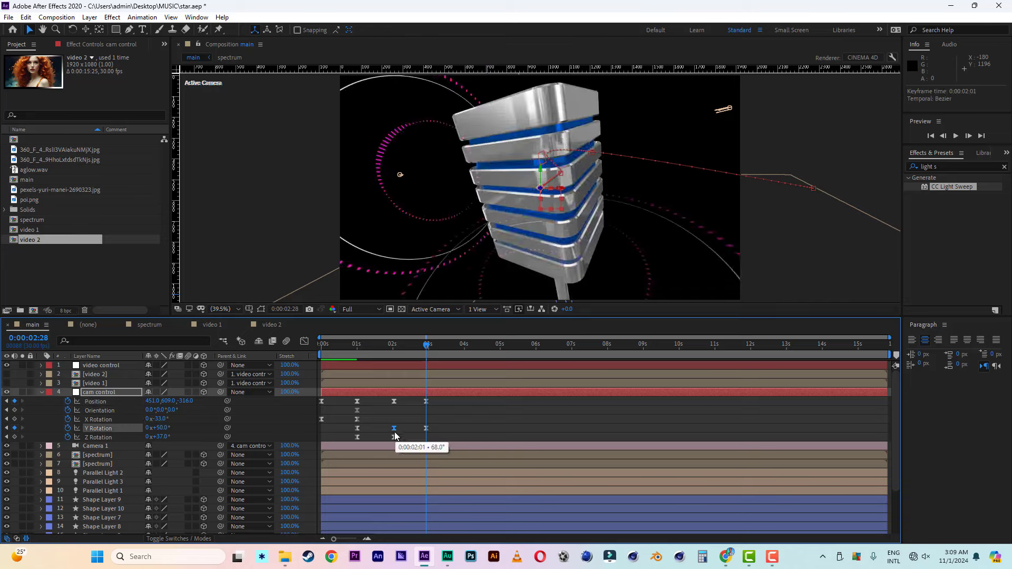
{"action": "key", "text": "Delete"}
{"action": "left_click", "coordinate": [393, 402]}
{"action": "key", "text": "Delete"}
Step: Go to 0:00:04:05 and make the video 1 layer visible
{"action": "left_click_drag", "start_coordinate": [345, 346], "coordinate": [469, 351]}
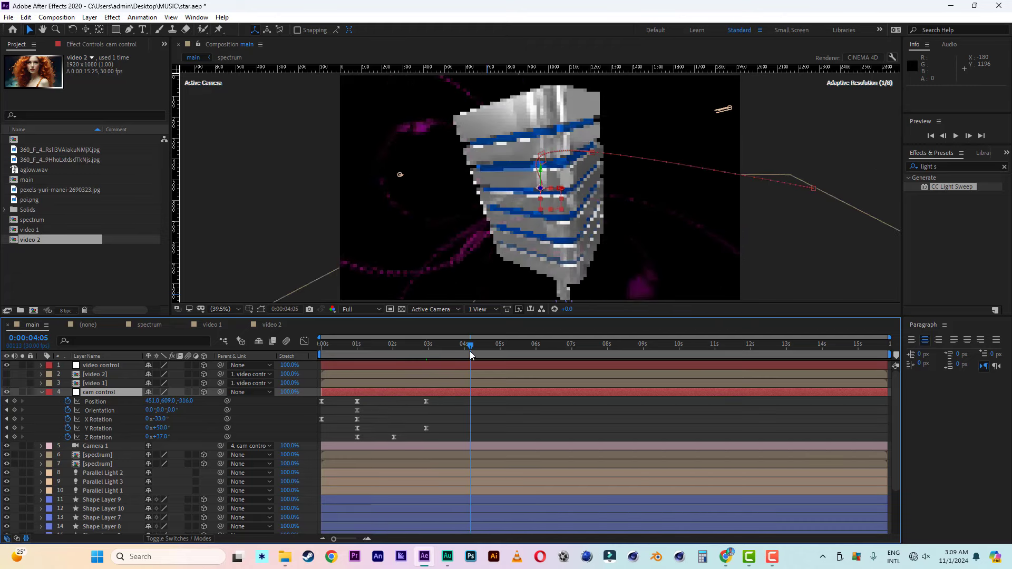
{"action": "left_click", "coordinate": [6, 383]}
{"action": "left_click", "coordinate": [106, 383]}
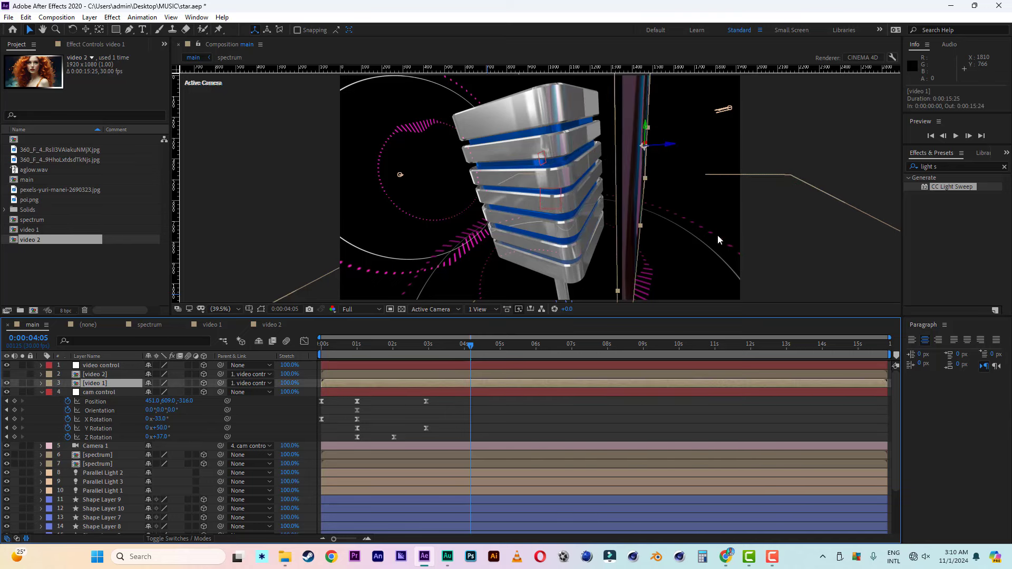
Step: Reveal the video control null's rotation properties and set its Y rotation to 74°
{"action": "left_click", "coordinate": [113, 365]}
{"action": "key", "text": "r"}
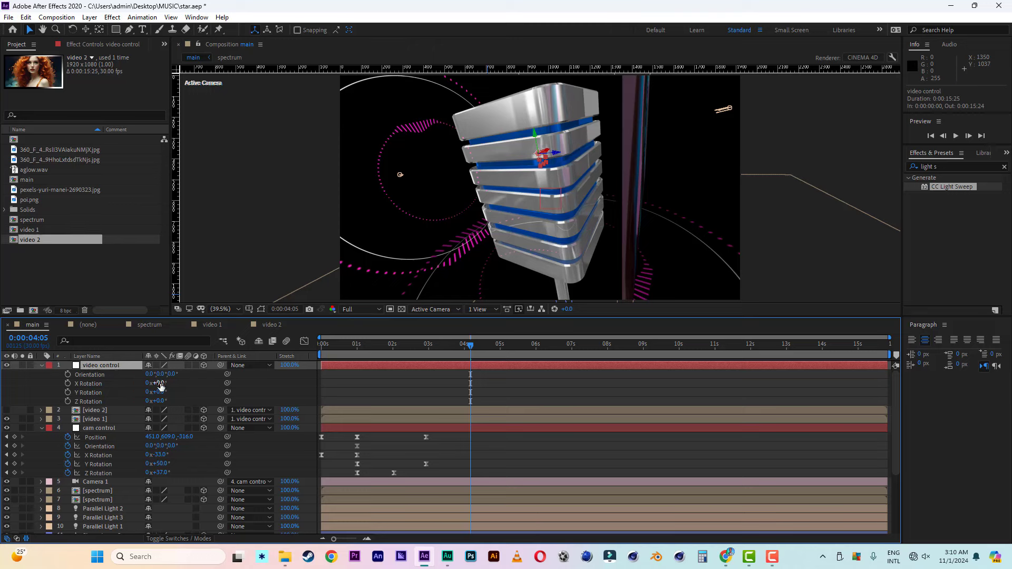
{"action": "left_click_drag", "start_coordinate": [160, 384], "coordinate": [203, 392]}
{"action": "key", "text": "ctrl+z"}
Step: Scale the video 1 and video 2 layers to 69% and shift them to Y position 49.7
{"action": "left_click", "coordinate": [98, 411]}
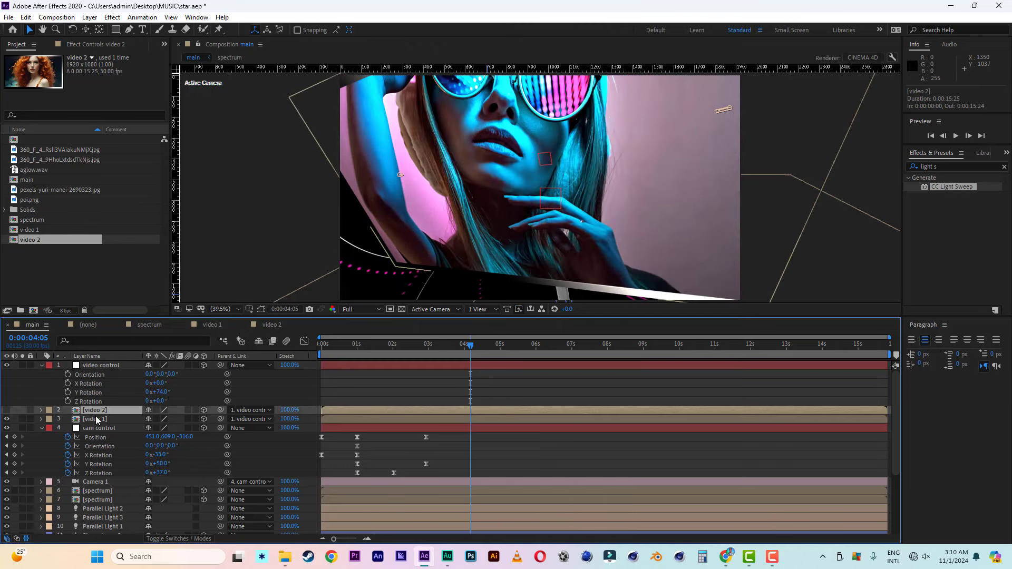
{"action": "left_click", "coordinate": [98, 419], "text": "shift"}
{"action": "key", "text": "s"}
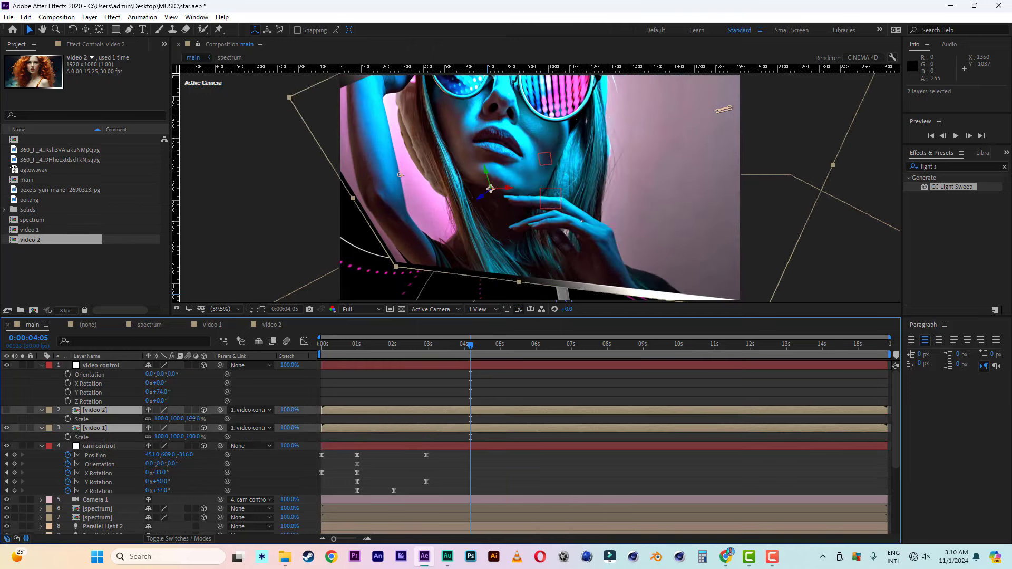
{"action": "left_click_drag", "start_coordinate": [193, 419], "coordinate": [182, 419]}
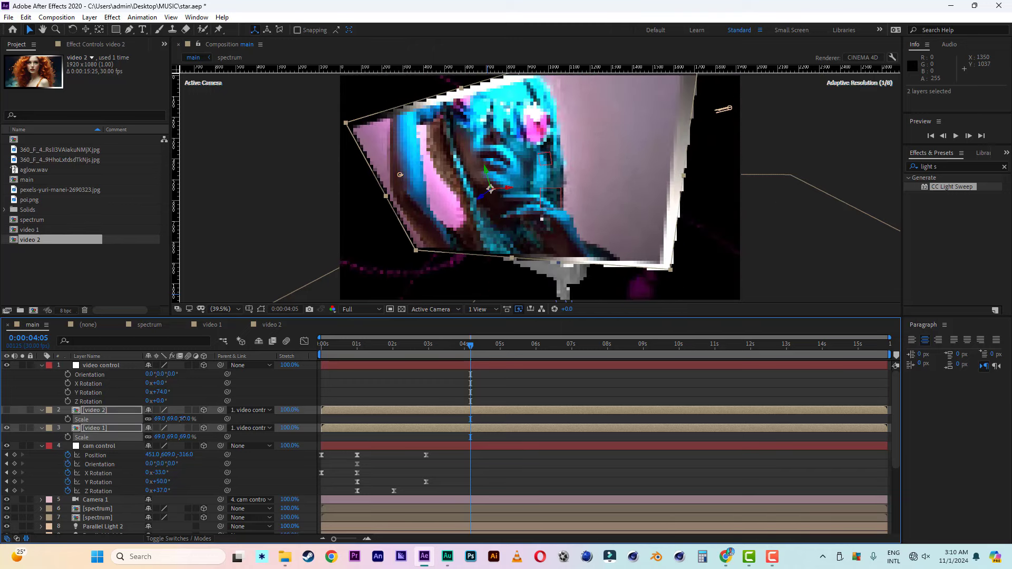
{"action": "left_click_drag", "start_coordinate": [484, 173], "coordinate": [492, 182]}
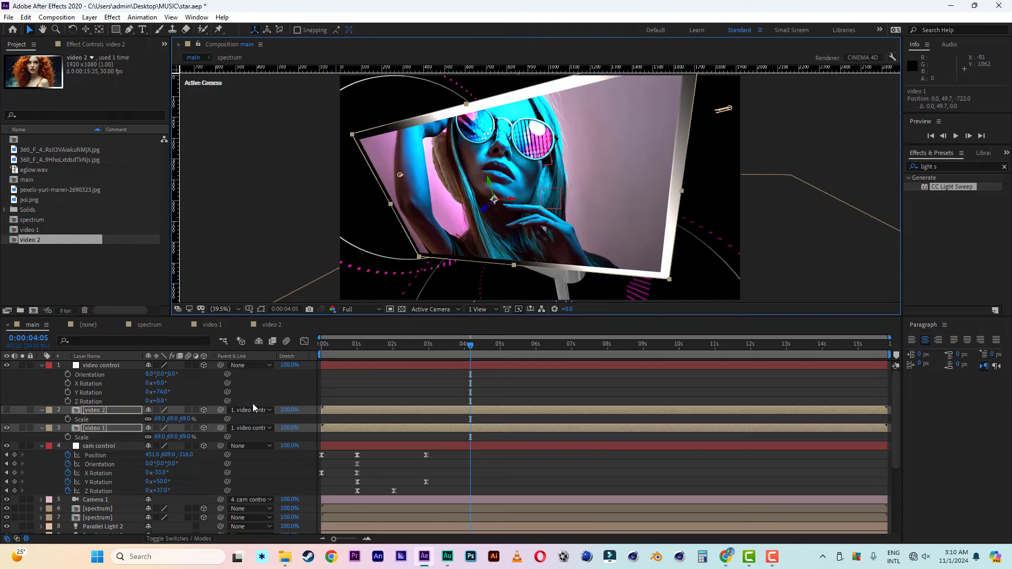
Step: Keyframe video control's Y rotation at 174° at 0:00:01:15 and shift the video 2 layer to start at 0:00:02:16
{"action": "mouse_move", "coordinate": [366, 349]}
{"action": "left_mouse_down"}
{"action": "mouse_move", "coordinate": [355, 349]}
{"action": "mouse_move", "coordinate": [391, 351]}
{"action": "mouse_move", "coordinate": [344, 349]}
{"action": "mouse_move", "coordinate": [375, 350]}
{"action": "left_mouse_up"}
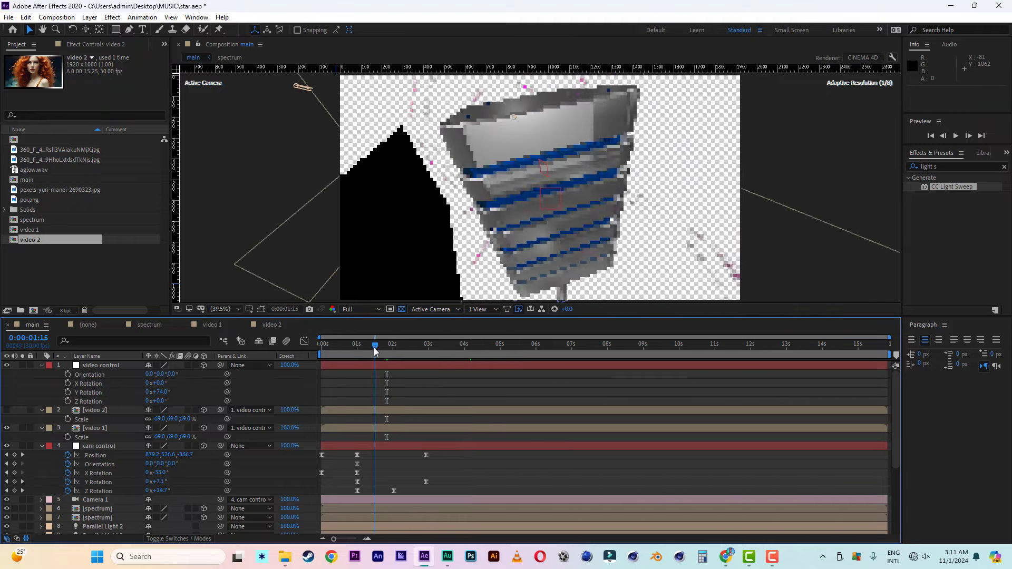
{"action": "left_click_drag", "start_coordinate": [160, 392], "coordinate": [212, 392]}
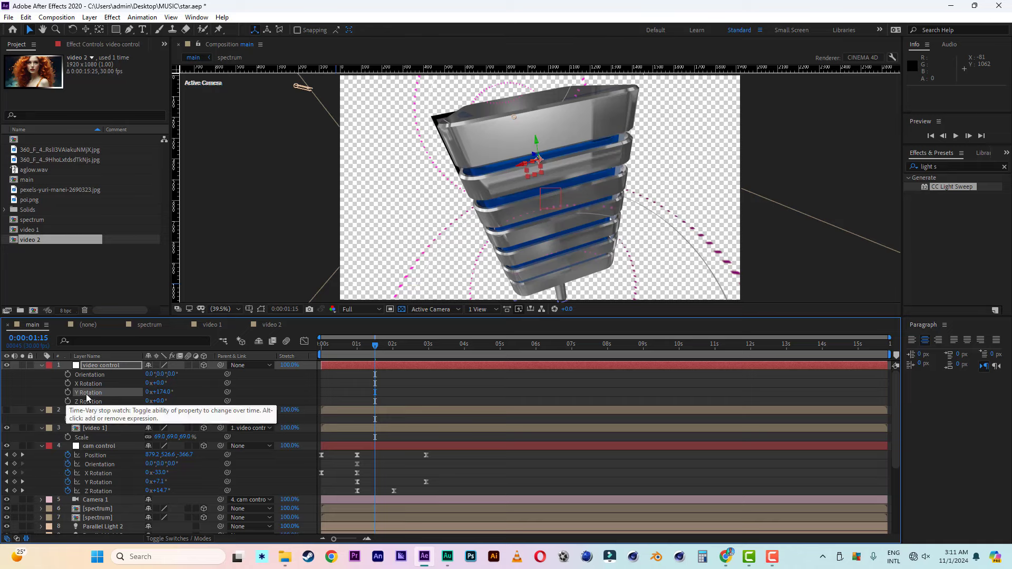
{"action": "left_click", "coordinate": [108, 411]}
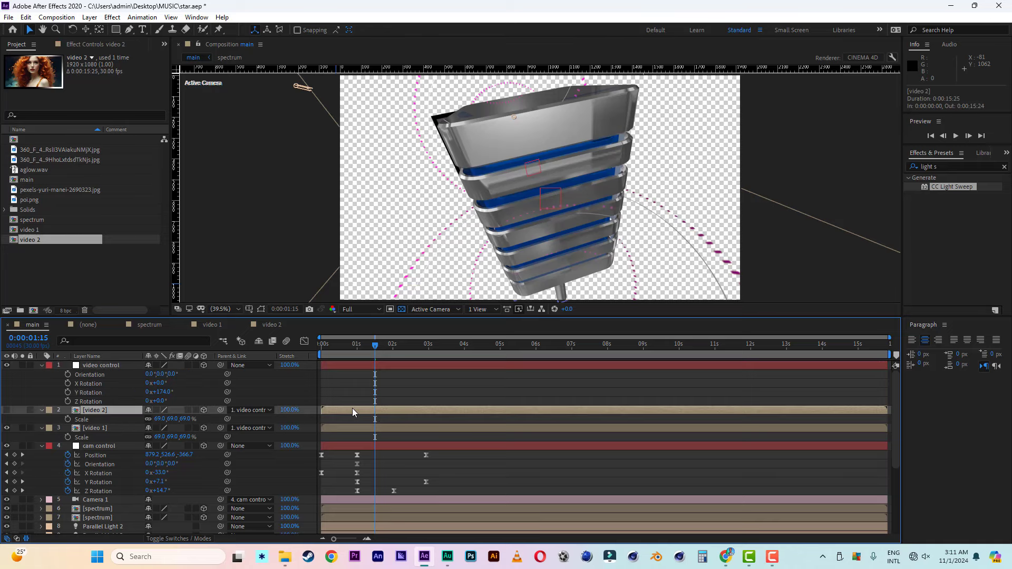
{"action": "left_click_drag", "start_coordinate": [352, 408], "coordinate": [444, 409]}
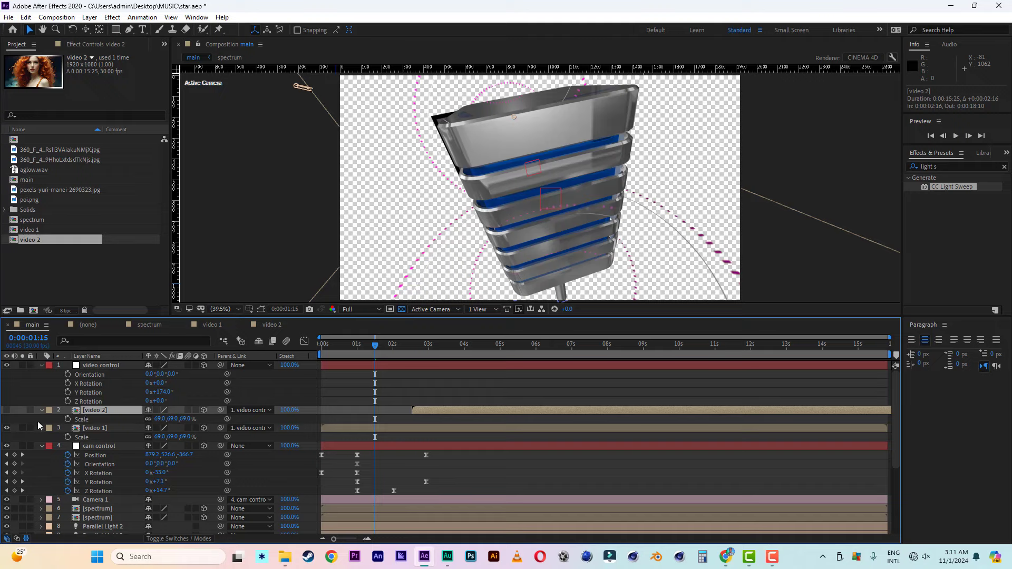
{"action": "left_click", "coordinate": [68, 393]}
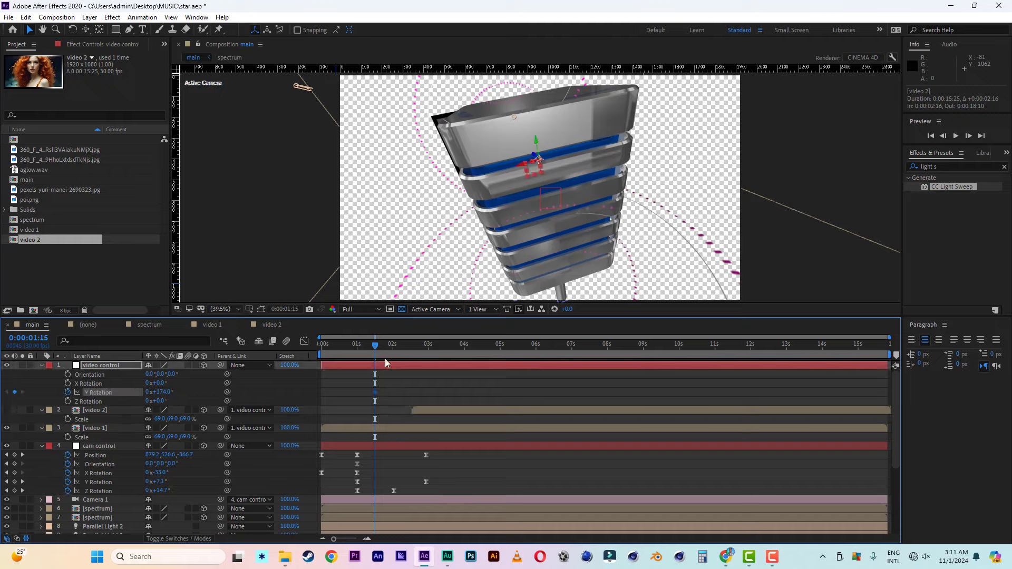
Step: Trim the video 1 layer's start to 0:00:01:14 and keyframe video control's Y rotation at 74° at 0:00:03:15
{"action": "left_click_drag", "start_coordinate": [375, 349], "coordinate": [410, 352]}
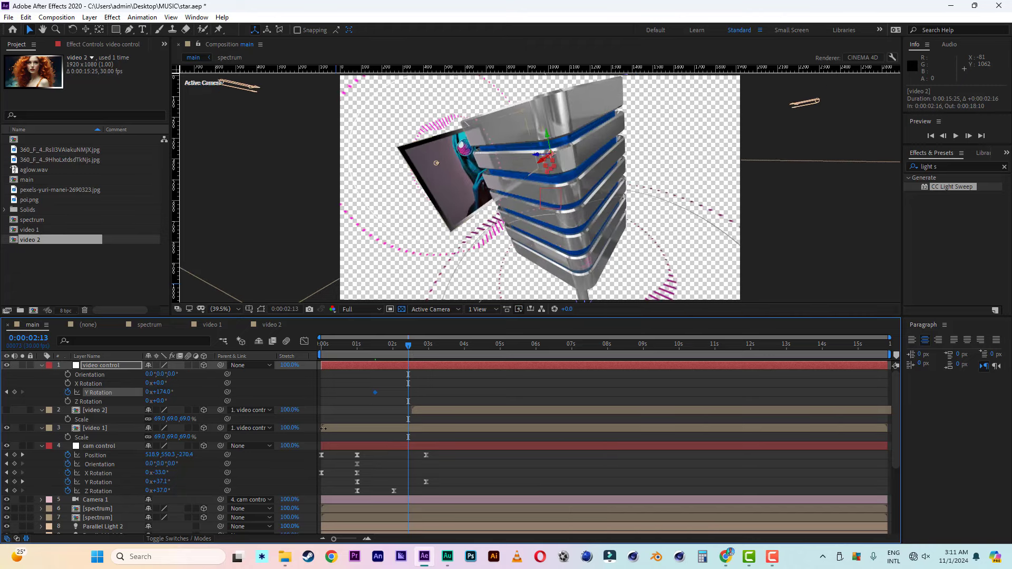
{"action": "left_click", "coordinate": [375, 428]}
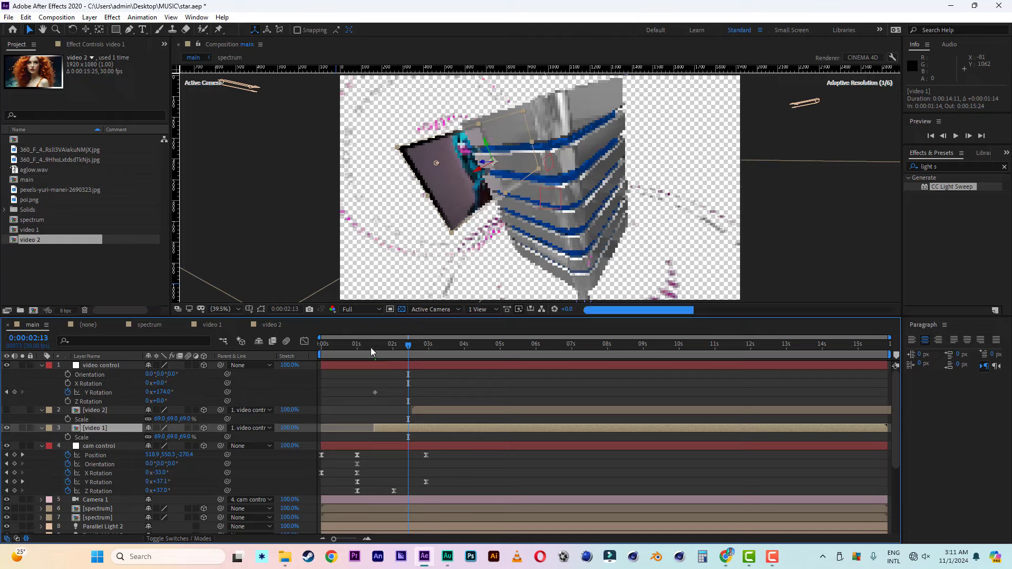
{"action": "left_click_drag", "start_coordinate": [371, 347], "coordinate": [447, 350]}
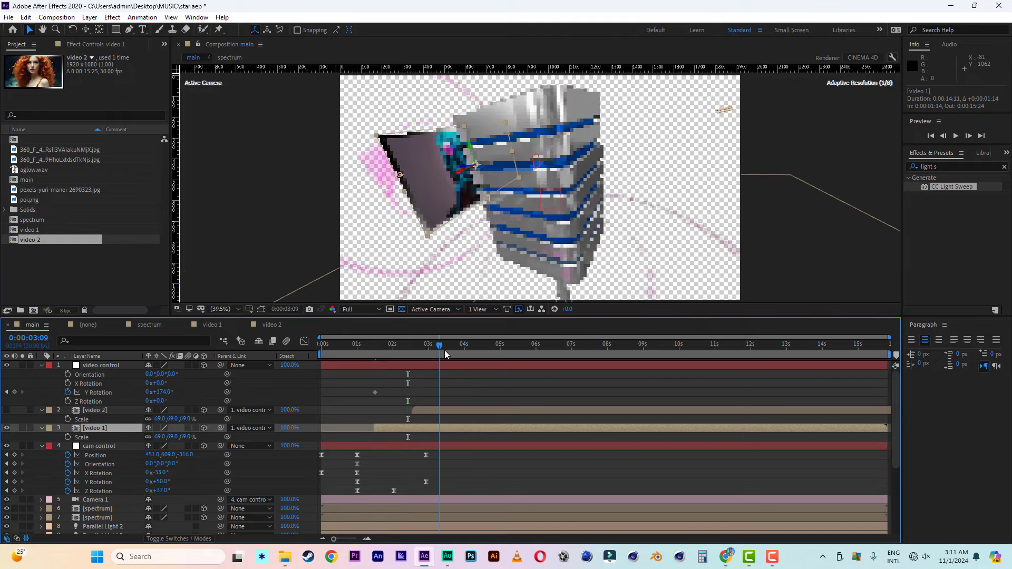
{"action": "left_click", "coordinate": [160, 392]}
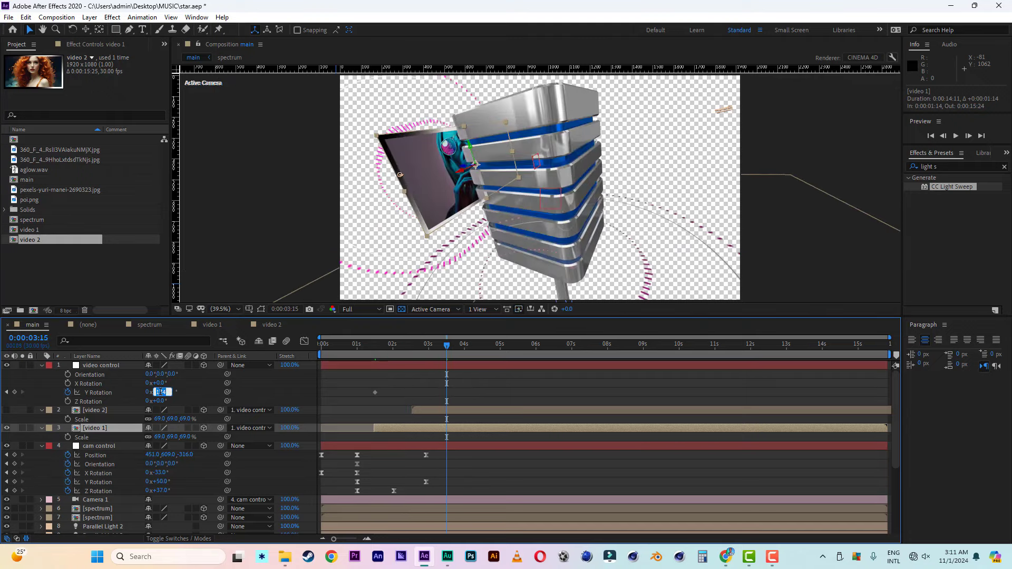
{"action": "key", "text": "Return"}
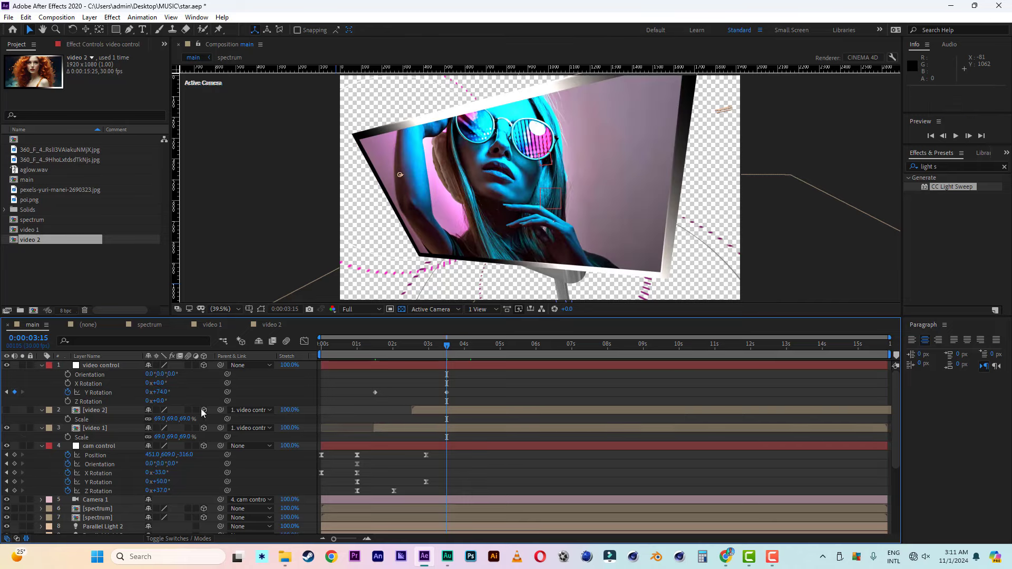
Step: Turn off the transparency grid and preview the animation from the start, then go to 0:00:02:08
{"action": "left_click", "coordinate": [402, 308]}
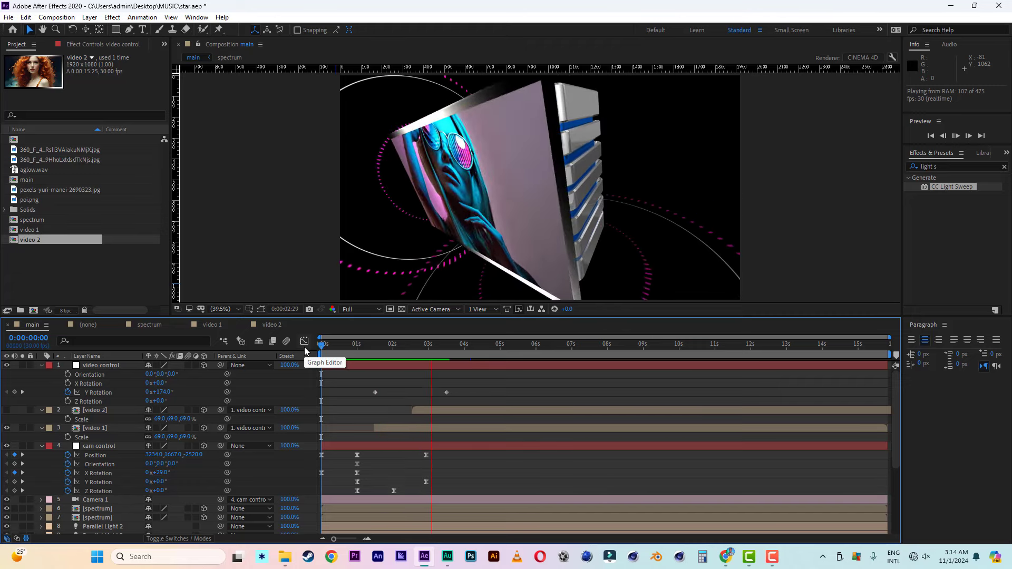
{"action": "left_click", "coordinate": [403, 345]}
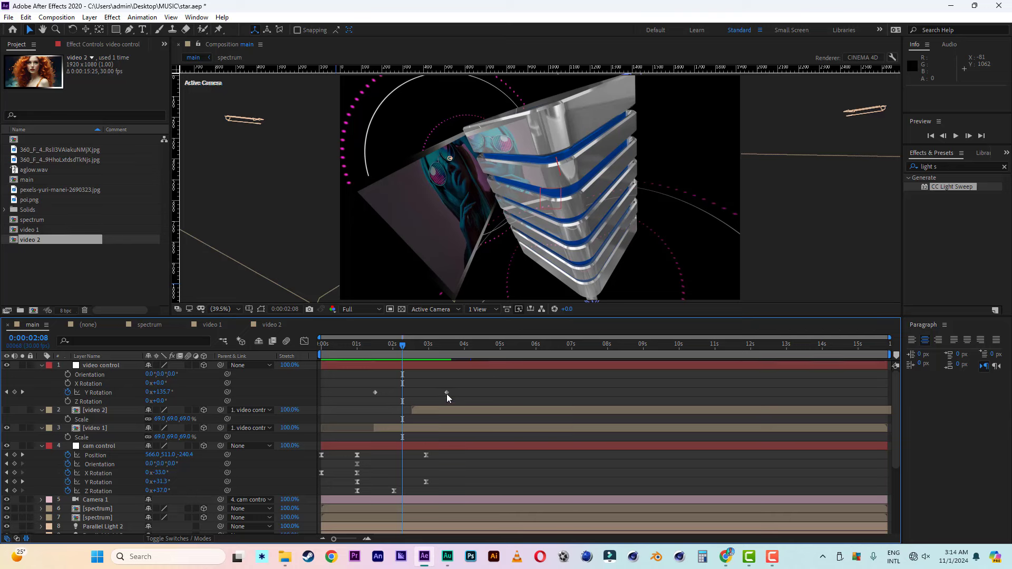
{"action": "mouse_move", "coordinate": [447, 394]}
{"action": "left_click_drag", "start_coordinate": [447, 393], "coordinate": [425, 395]}
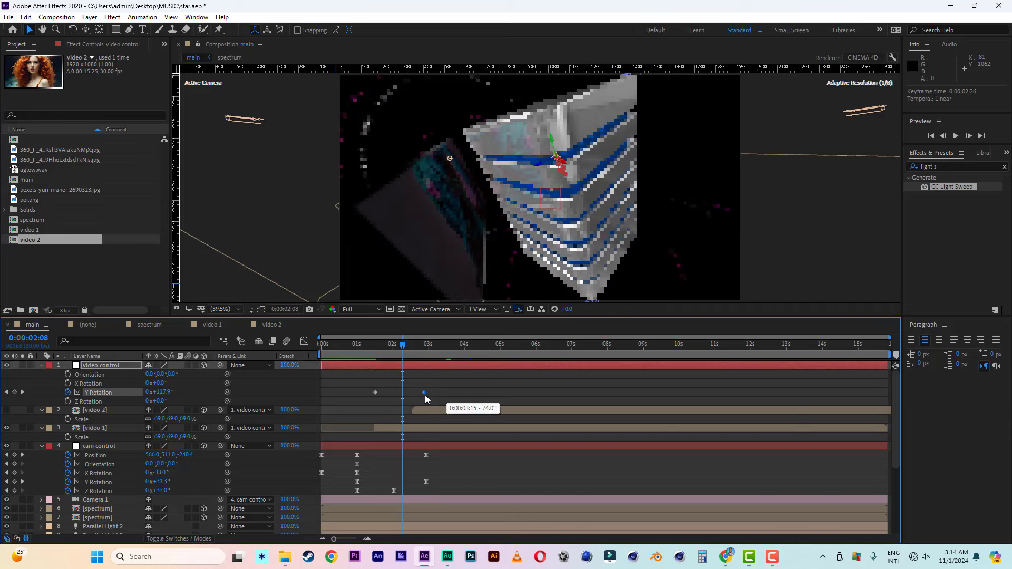
{"action": "key", "text": "ctrl+z"}
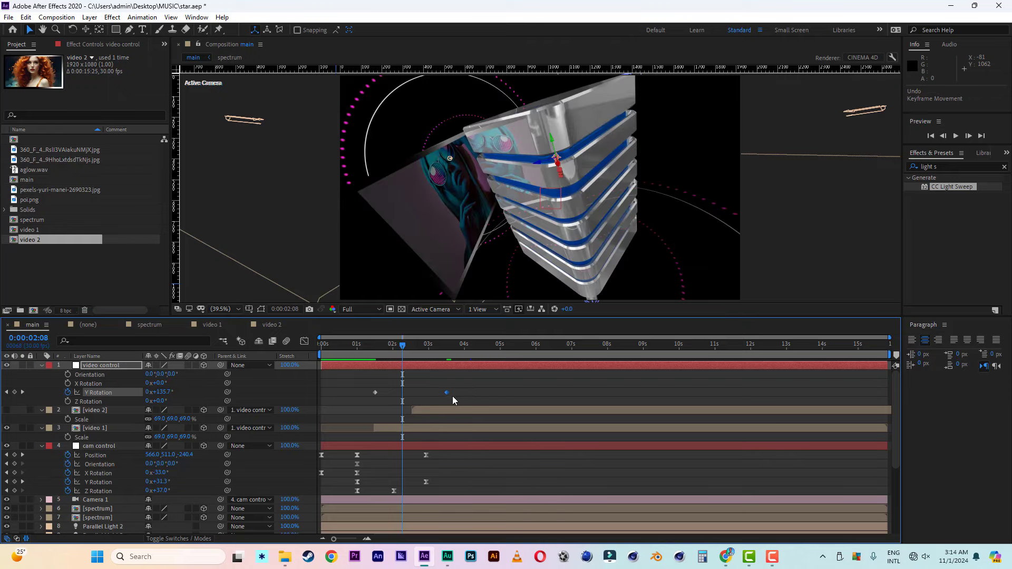
Step: Apply Easy Ease to video control's two Y rotation keyframes and move the second one to 0:00:02:14
{"action": "left_click_drag", "start_coordinate": [461, 384], "coordinate": [363, 396]}
{"action": "right_click", "coordinate": [375, 394]}
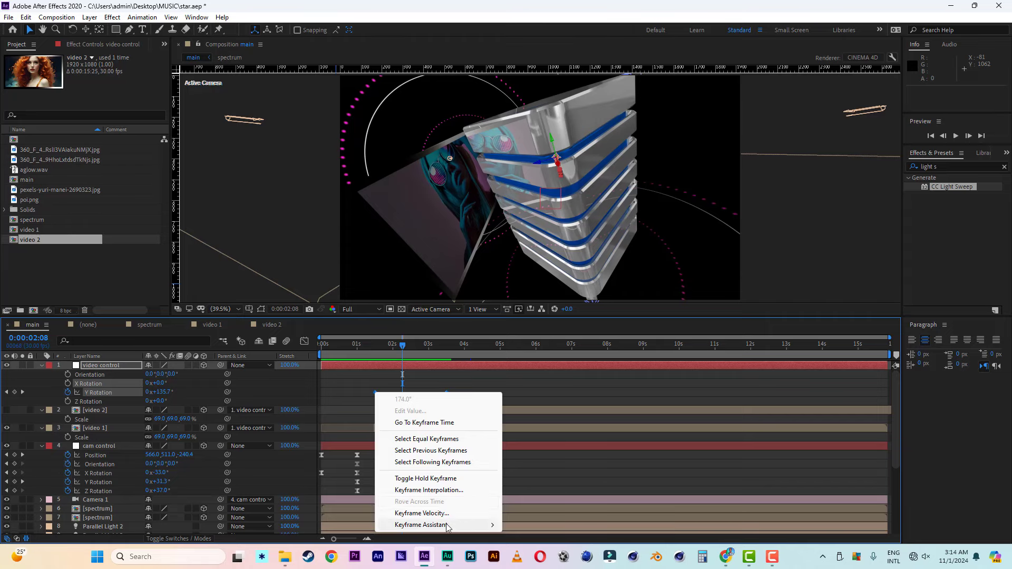
{"action": "mouse_move", "coordinate": [447, 526]}
{"action": "left_click", "coordinate": [534, 456]}
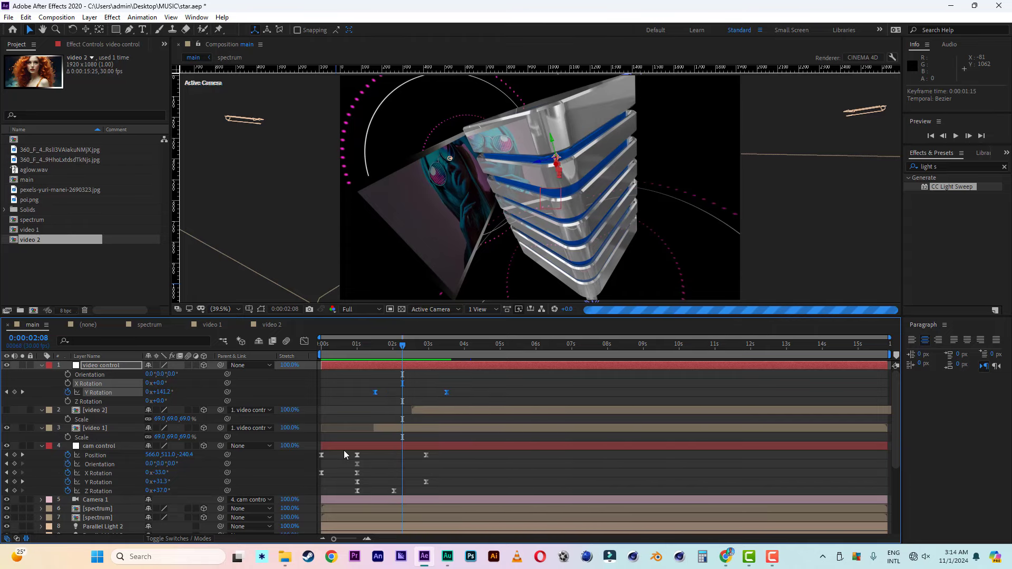
{"action": "left_click", "coordinate": [467, 386]}
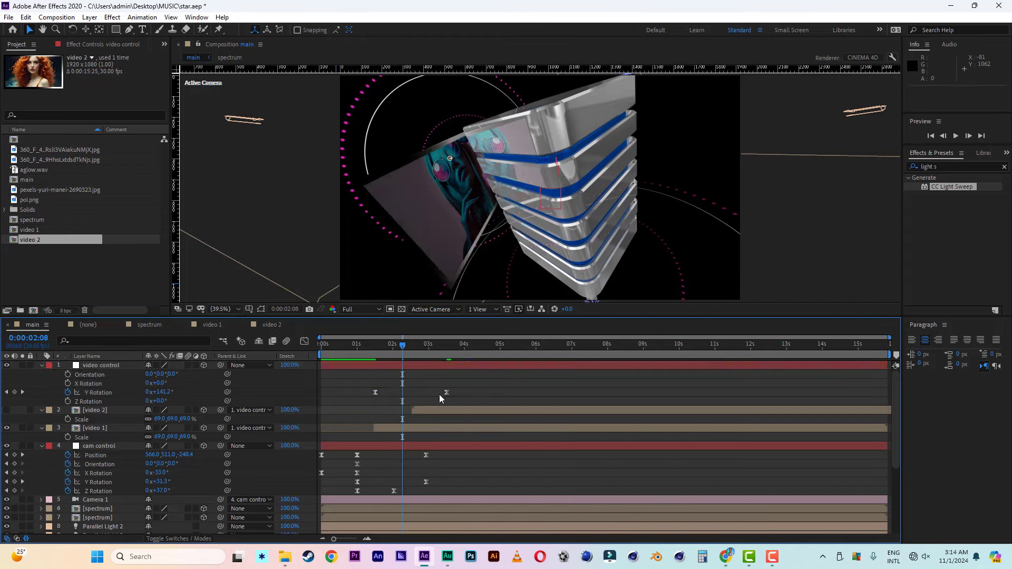
{"action": "left_click_drag", "start_coordinate": [446, 393], "coordinate": [409, 396]}
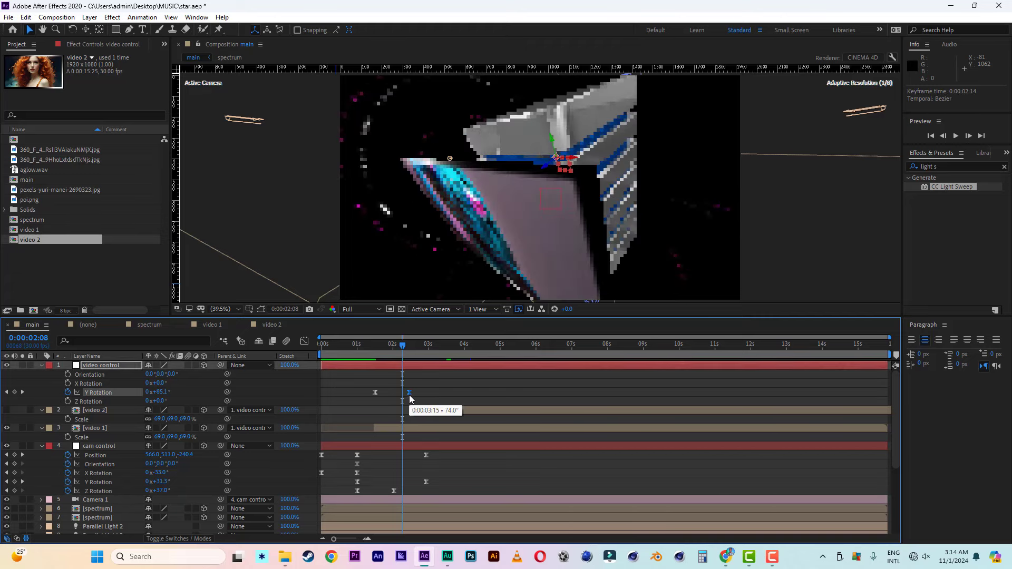
{"action": "left_click_drag", "start_coordinate": [361, 344], "coordinate": [432, 357]}
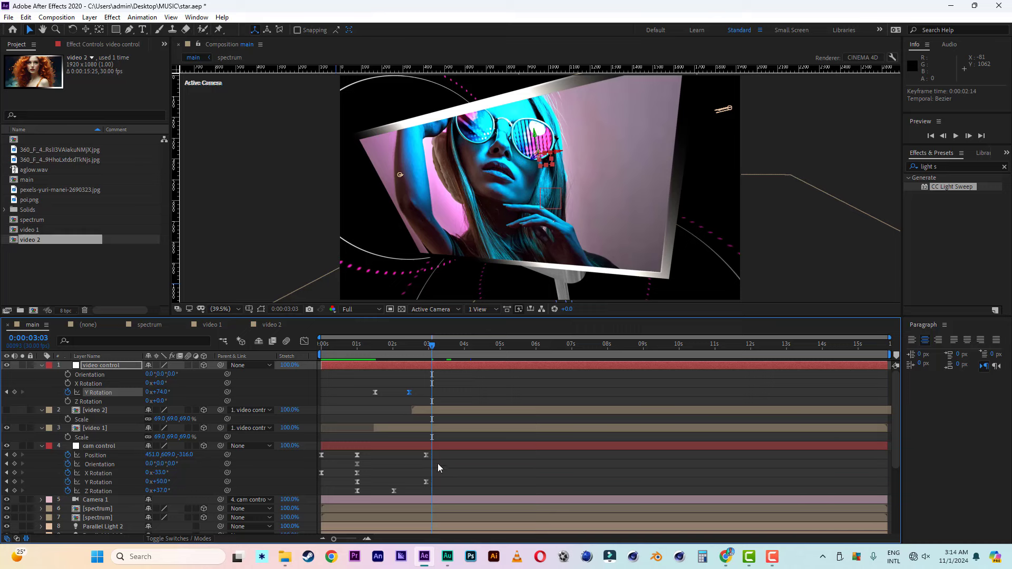
Step: At 0:00:04:29, keyframe cam control's Y rotation at 114° and its X position at 80
{"action": "left_click_drag", "start_coordinate": [422, 352], "coordinate": [499, 352]}
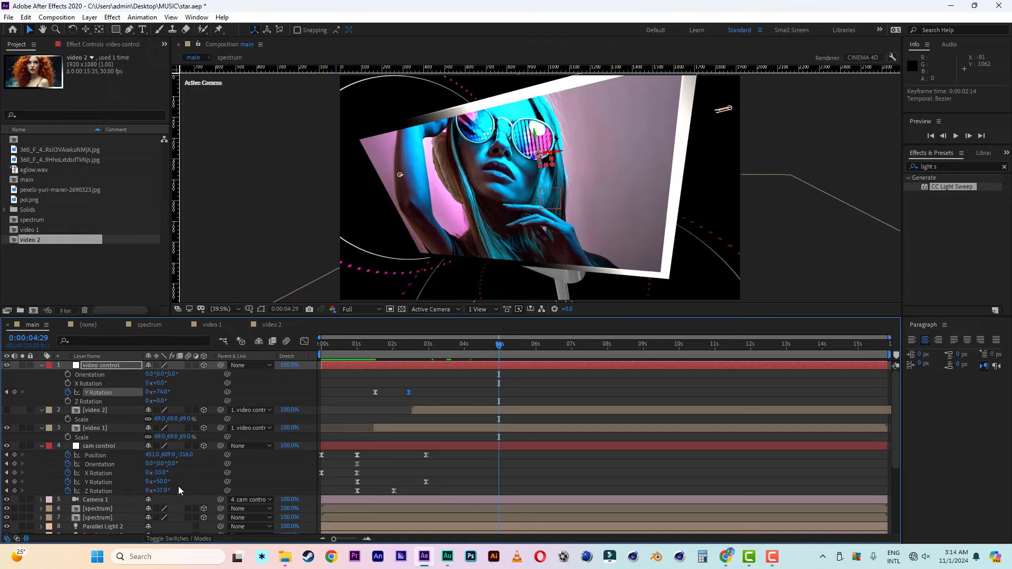
{"action": "left_click_drag", "start_coordinate": [165, 482], "coordinate": [182, 481]}
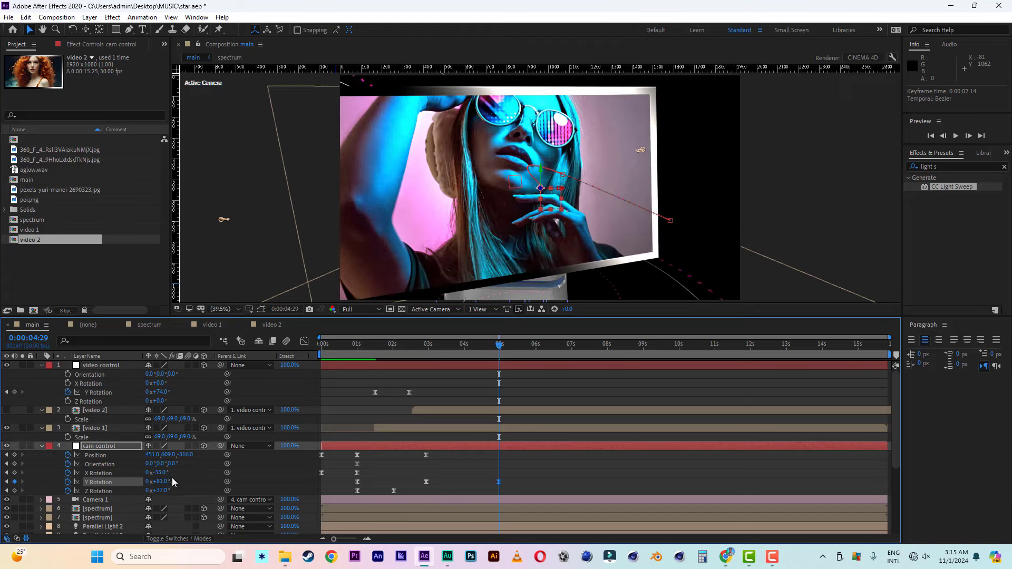
{"action": "left_click_drag", "start_coordinate": [165, 492], "coordinate": [162, 496]}
{"action": "key", "text": "ctrl+z"}
{"action": "left_click_drag", "start_coordinate": [162, 477], "coordinate": [80, 456]}
{"action": "key", "text": "ctrl+z"}
{"action": "left_click_drag", "start_coordinate": [159, 457], "coordinate": [92, 456]}
{"action": "left_click_drag", "start_coordinate": [162, 482], "coordinate": [91, 456]}
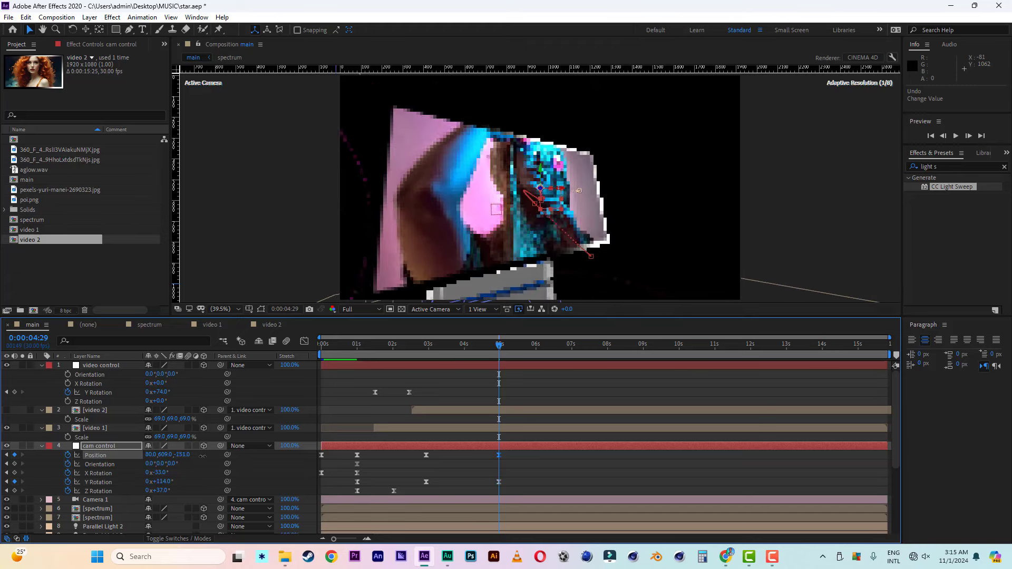
Step: Set cam control's Y position to 808 and Z position to 31 at 0:00:04:29
{"action": "left_click_drag", "start_coordinate": [176, 457], "coordinate": [286, 471]}
{"action": "left_click_drag", "start_coordinate": [165, 455], "coordinate": [270, 464]}
{"action": "mouse_move", "coordinate": [161, 490]}
{"action": "left_mouse_down"}
{"action": "mouse_move", "coordinate": [150, 490]}
{"action": "mouse_move", "coordinate": [159, 483]}
{"action": "left_mouse_up"}
{"action": "key", "text": "ctrl+z"}
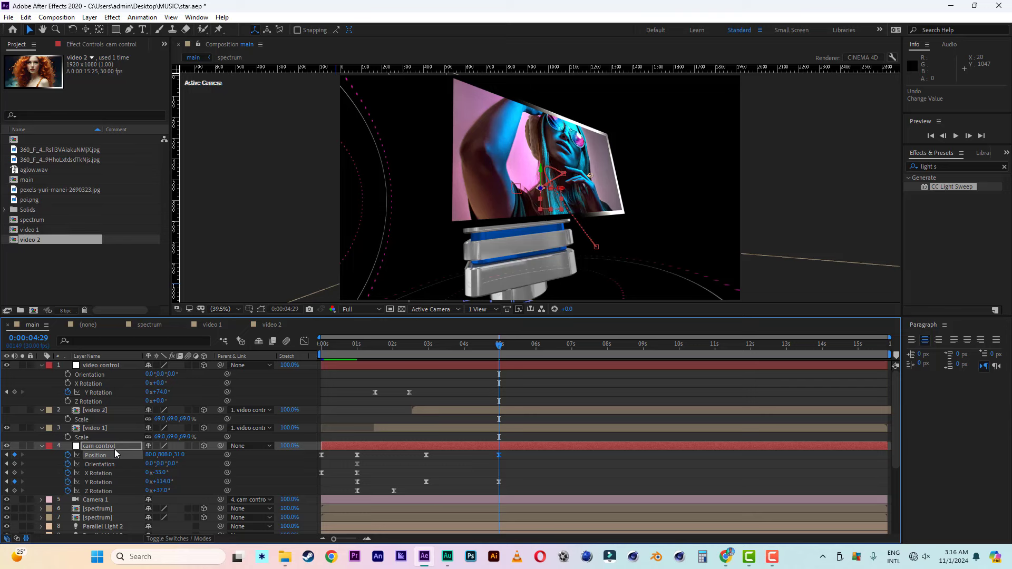
Step: With the video 2 layer visible, keyframe video control's Y rotation at 74° at 0:00:04:21 and at -56° at 0:00:05:06
{"action": "left_click_drag", "start_coordinate": [499, 346], "coordinate": [490, 348]}
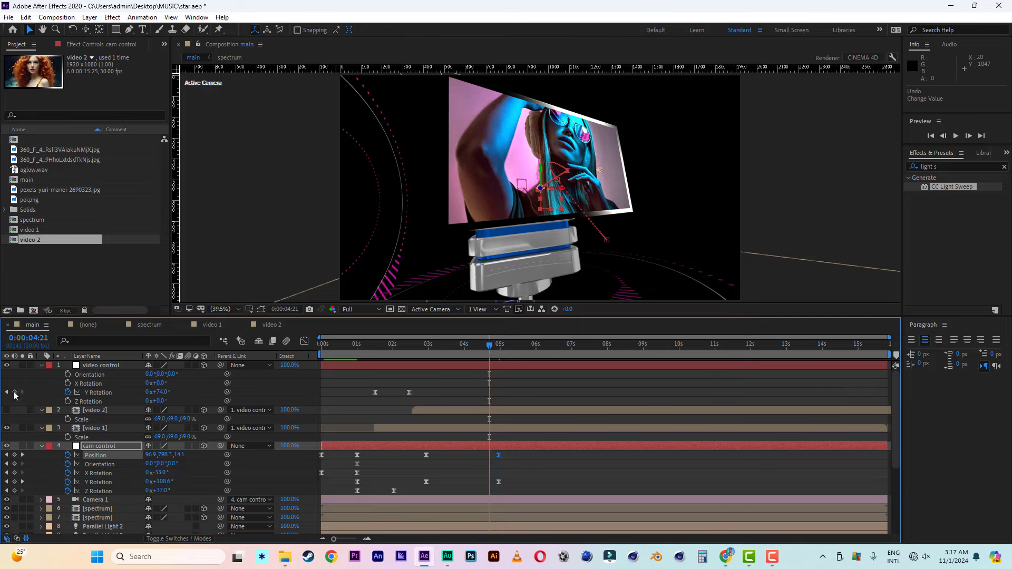
{"action": "left_click", "coordinate": [14, 392]}
{"action": "left_click", "coordinate": [507, 346]}
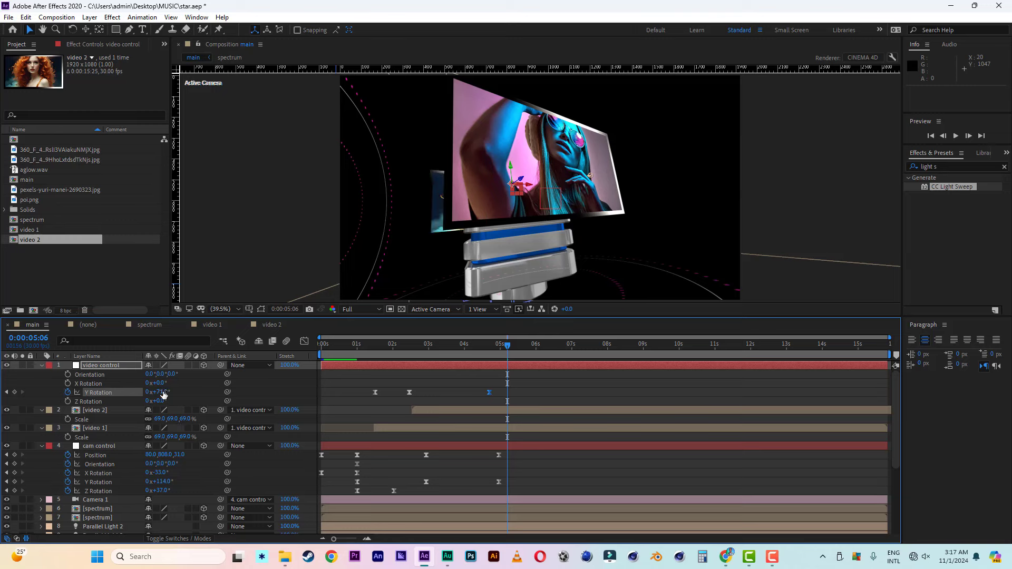
{"action": "left_click_drag", "start_coordinate": [165, 392], "coordinate": [91, 388]}
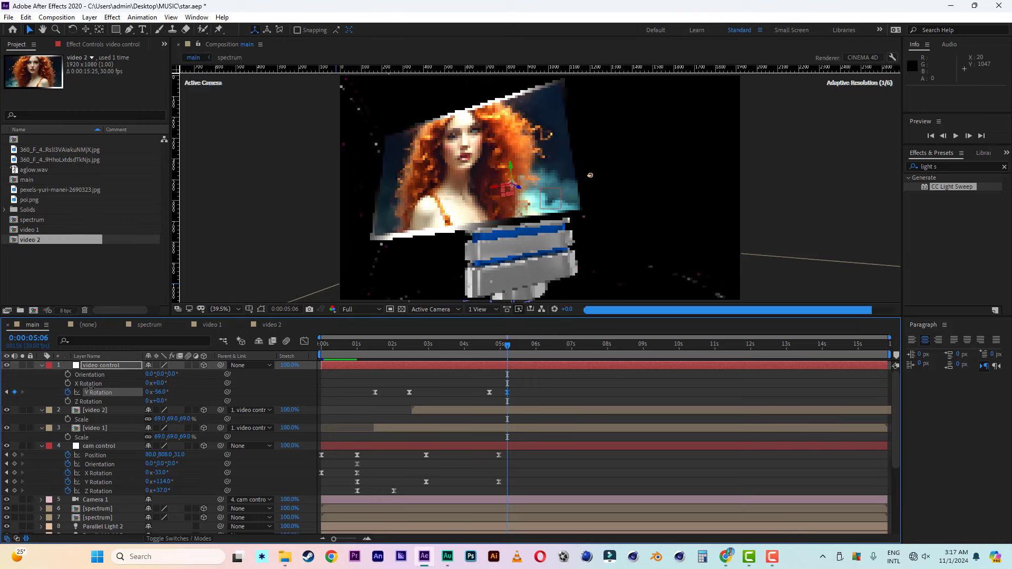
{"action": "left_click", "coordinate": [503, 429]}
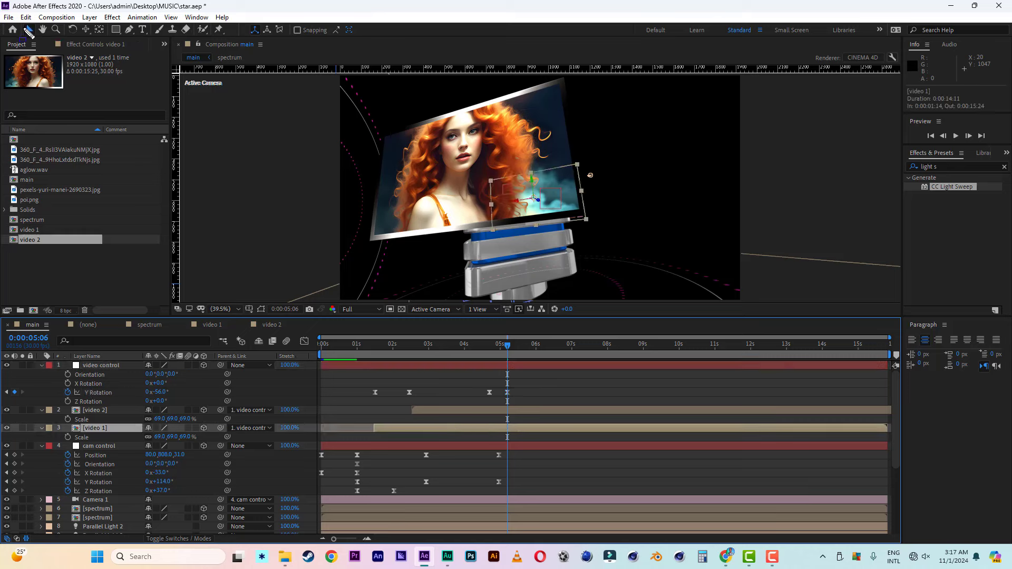
{"action": "key", "text": "Delete"}
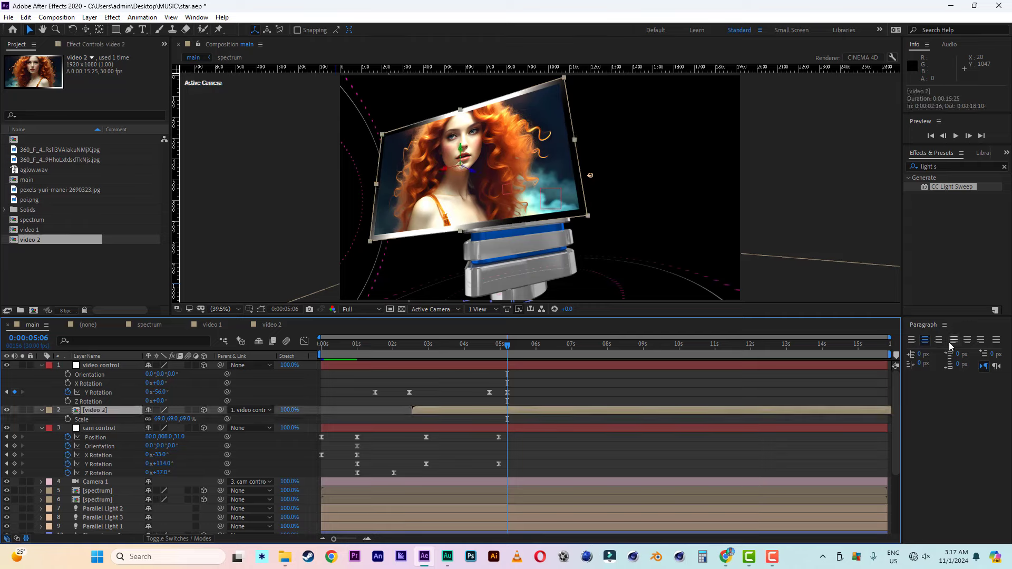
{"action": "left_click", "coordinate": [31, 17]}
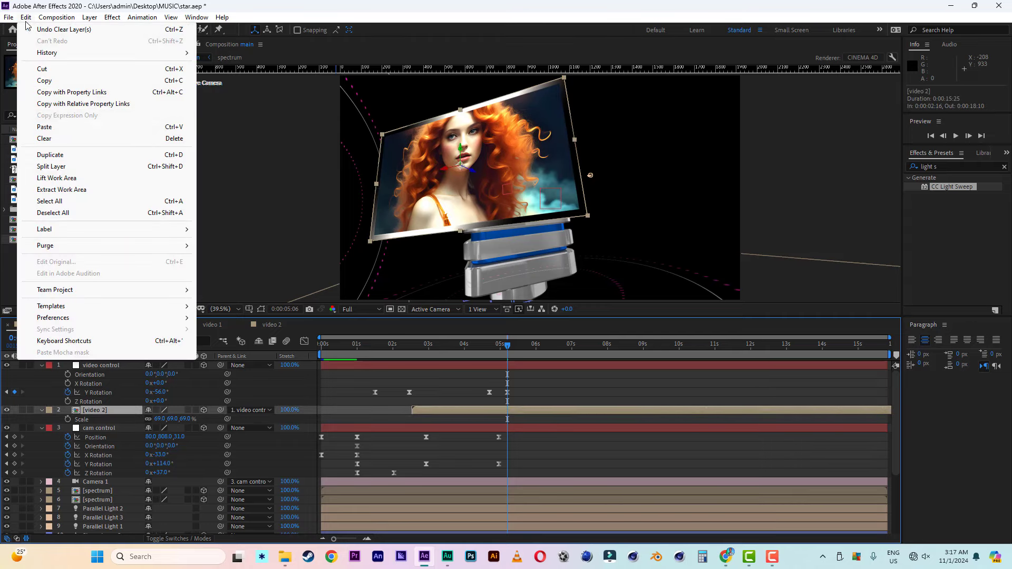
{"action": "left_click", "coordinate": [68, 166]}
{"action": "key", "text": "Delete"}
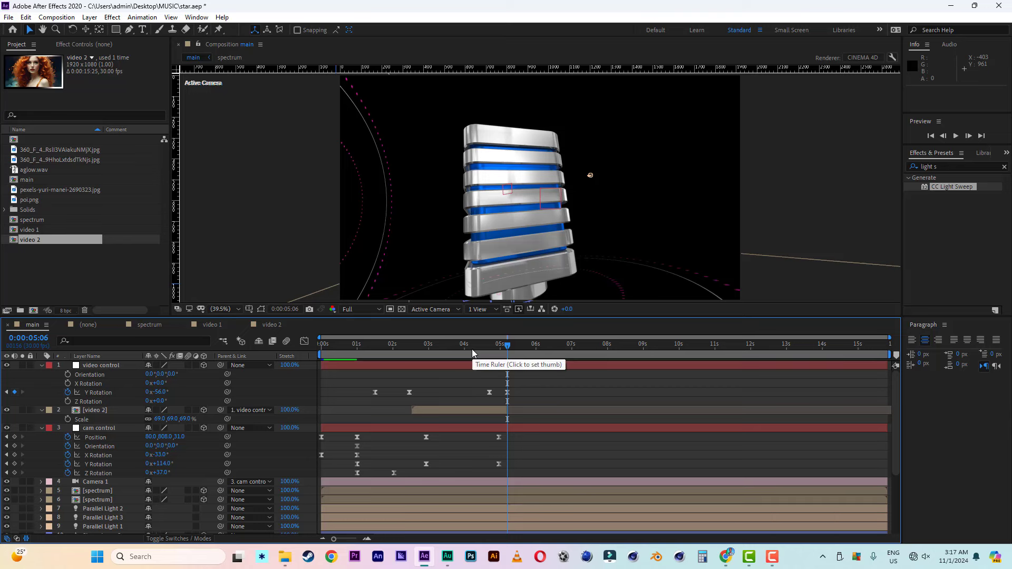
{"action": "key", "text": "ctrl+z"}
{"action": "key", "text": "ctrl+z"}
{"action": "key", "text": "ctrl+z"}
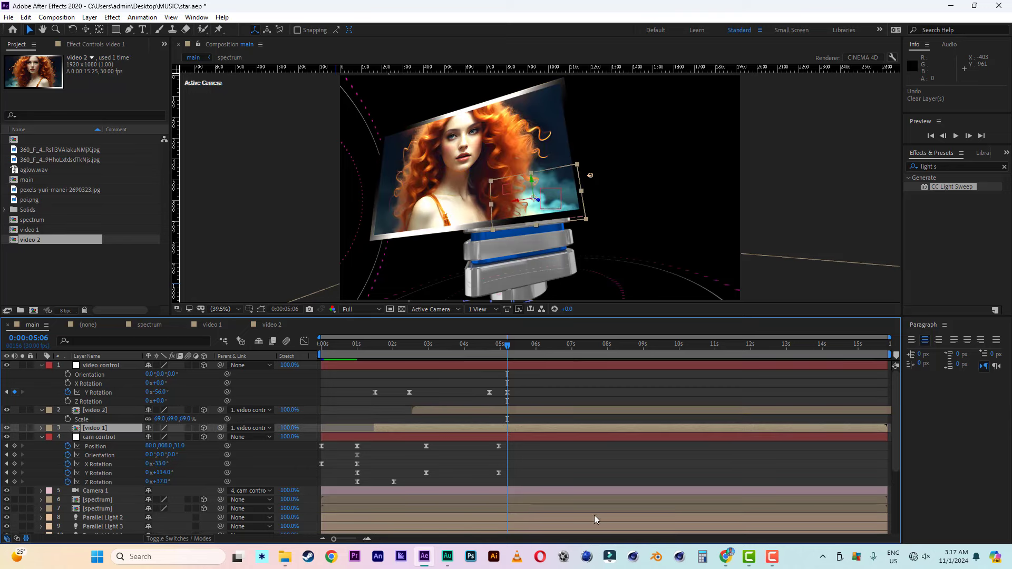
Step: Split the video 1 layer at 0:00:05:06 and delete the part after the split
{"action": "left_click", "coordinate": [26, 17]}
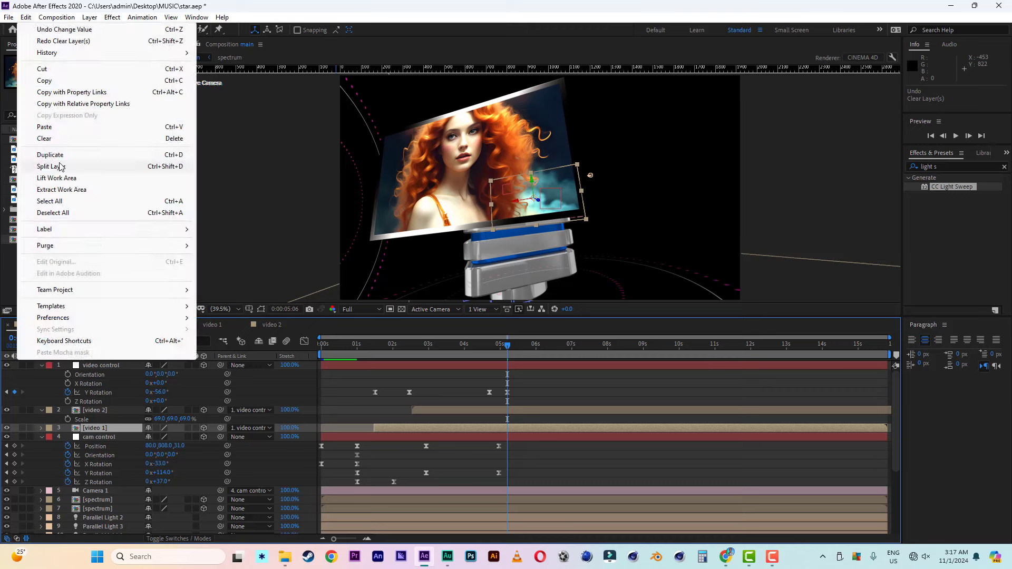
{"action": "left_click", "coordinate": [60, 167]}
{"action": "key", "text": "Delete"}
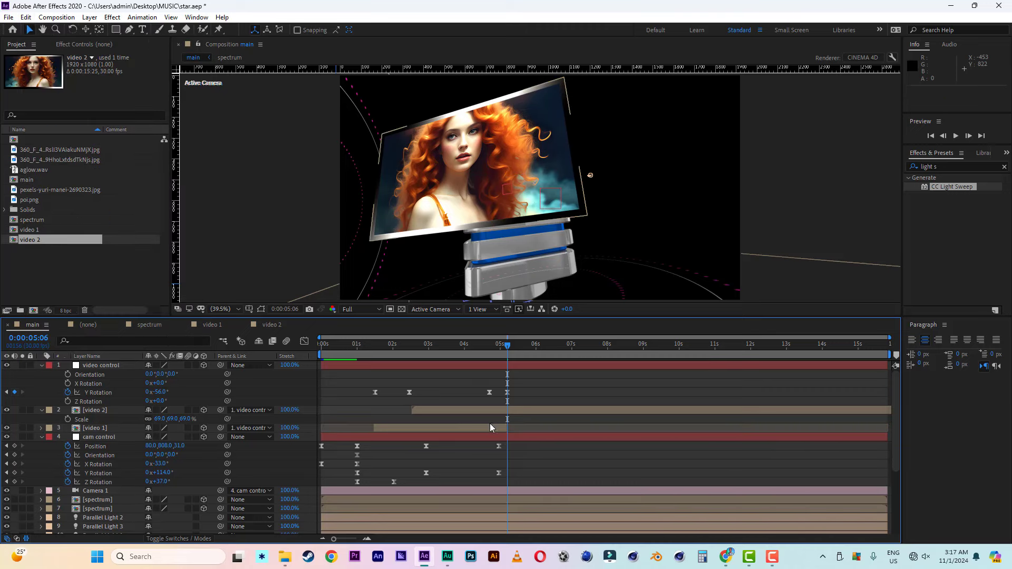
Step: Trim the start of the video 2 layer to 0:00:03:22 and save the project
{"action": "left_click", "coordinate": [488, 428]}
{"action": "left_click", "coordinate": [477, 410]}
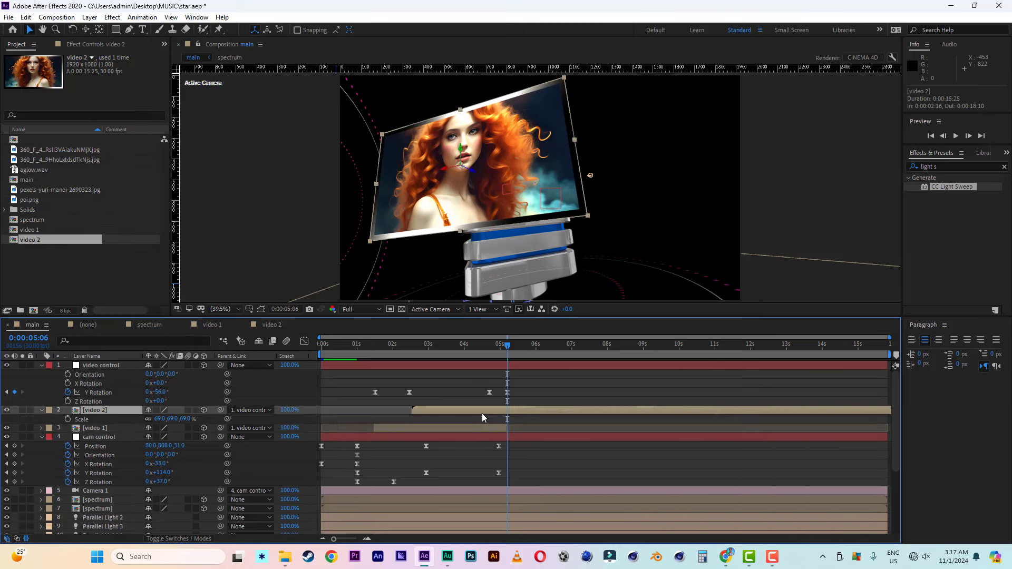
{"action": "left_click", "coordinate": [404, 346]}
{"action": "left_click_drag", "start_coordinate": [404, 349], "coordinate": [454, 350]}
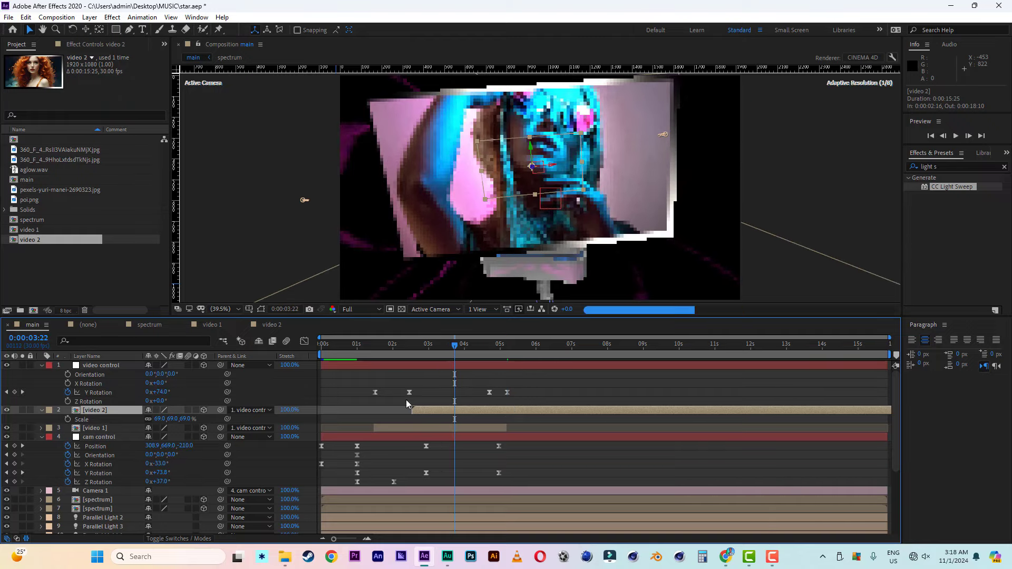
{"action": "left_click_drag", "start_coordinate": [412, 410], "coordinate": [441, 410]}
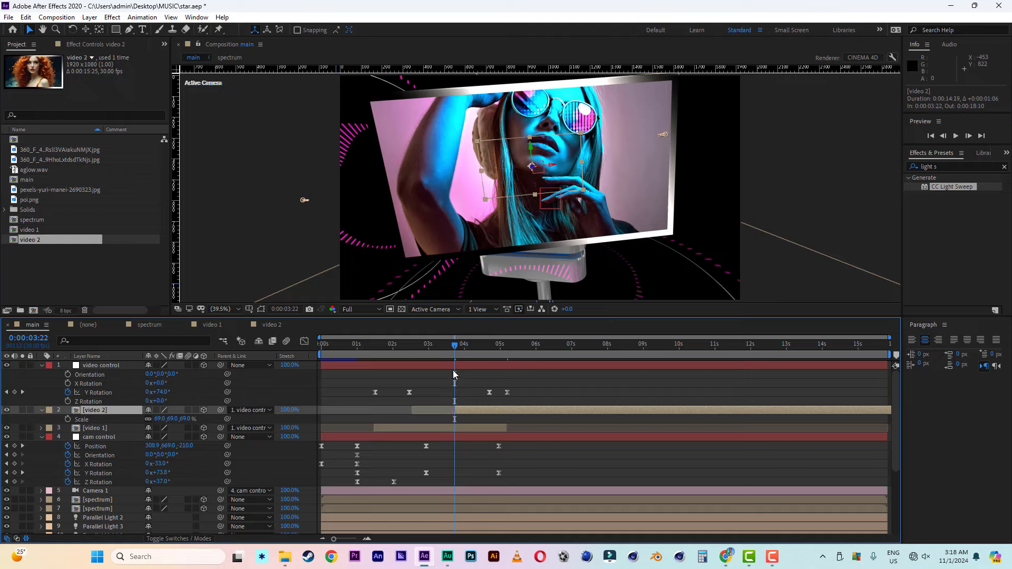
{"action": "left_click_drag", "start_coordinate": [455, 349], "coordinate": [512, 353]}
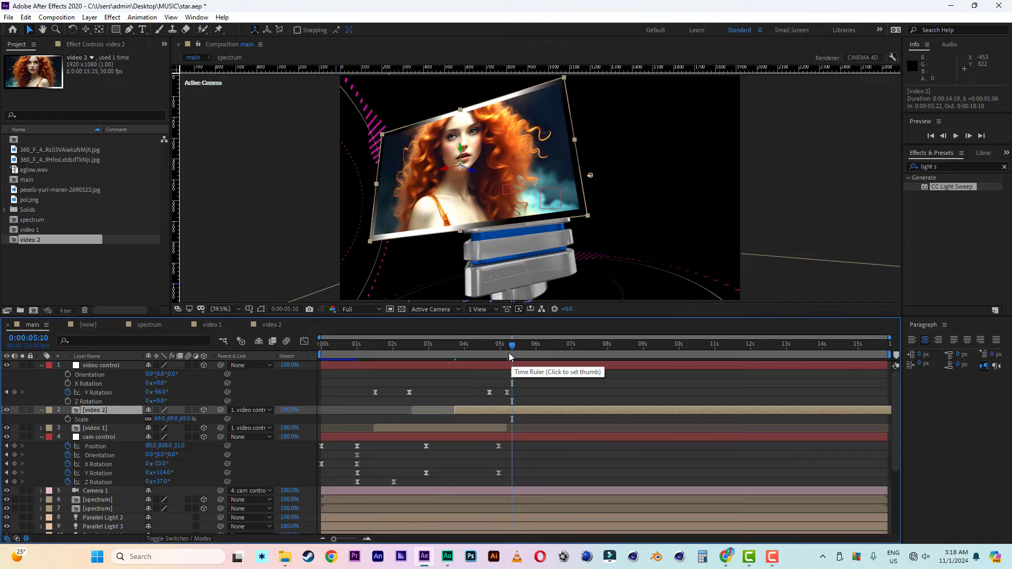
{"action": "left_click", "coordinate": [11, 17]}
{"action": "left_click", "coordinate": [24, 113]}
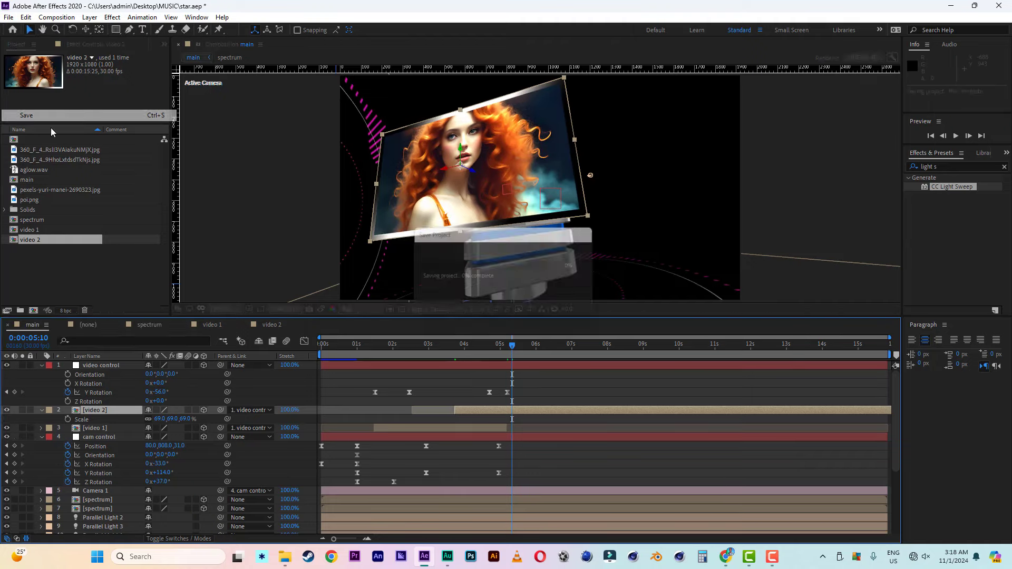
{"action": "left_click_drag", "start_coordinate": [462, 346], "coordinate": [511, 349]}
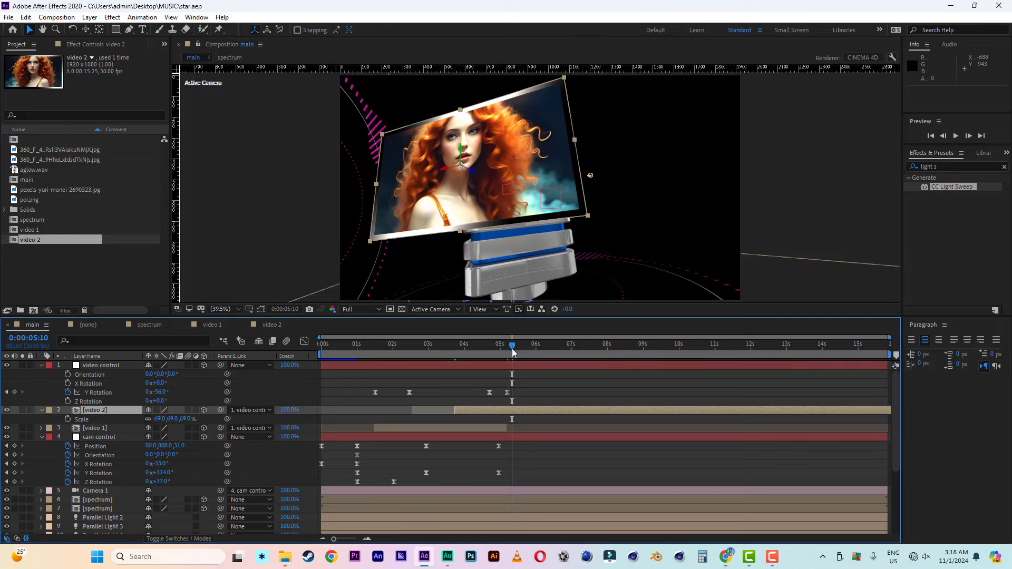
Step: At 0:00:06:17, keyframe cam control with X rotation 22°, Y rotation 145°, Z rotation -9° and position -6, 748, 636
{"action": "left_click_drag", "start_coordinate": [511, 349], "coordinate": [555, 349]}
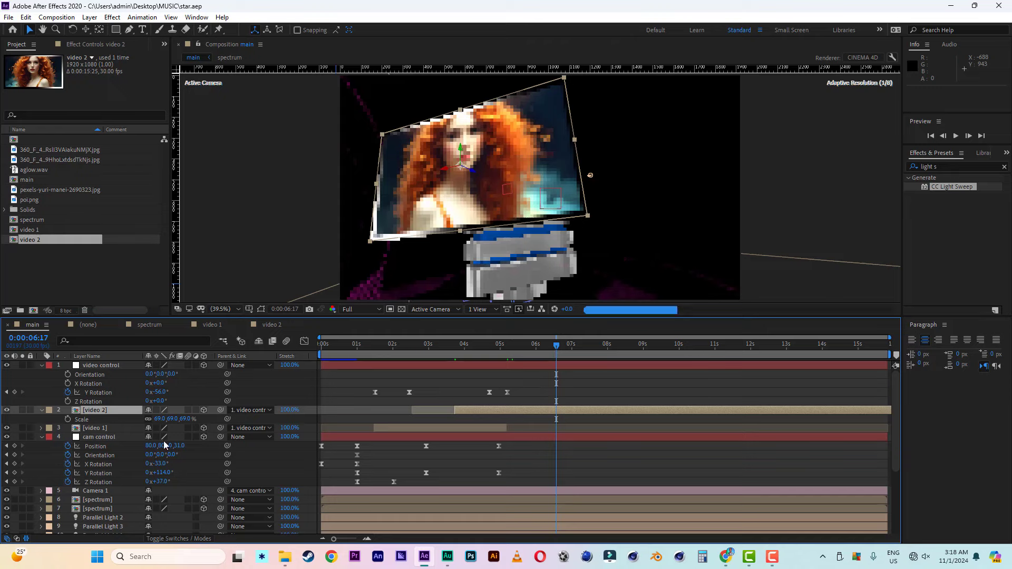
{"action": "left_click_drag", "start_coordinate": [169, 472], "coordinate": [504, 454]}
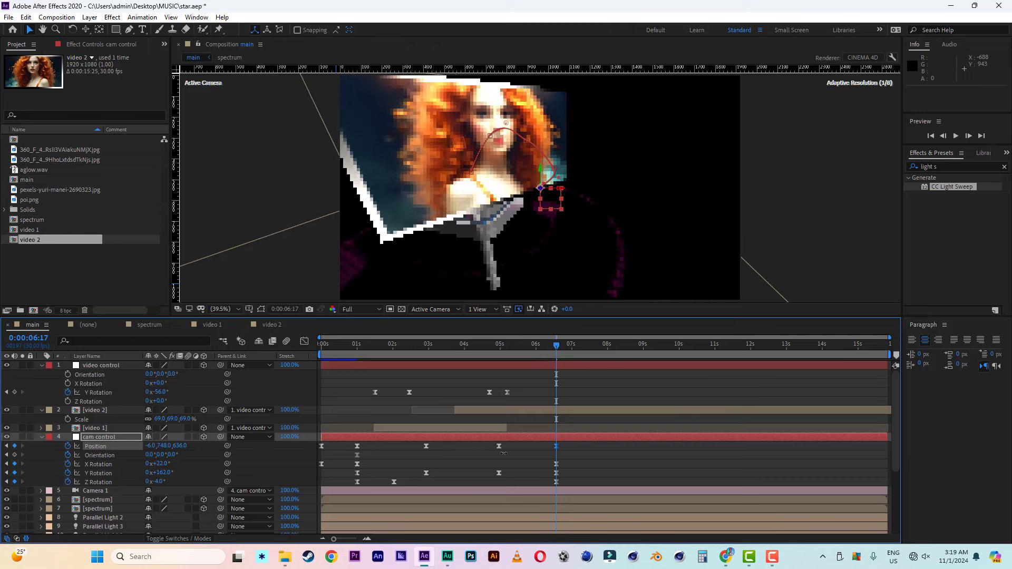
{"action": "left_click_drag", "start_coordinate": [160, 482], "coordinate": [158, 473]}
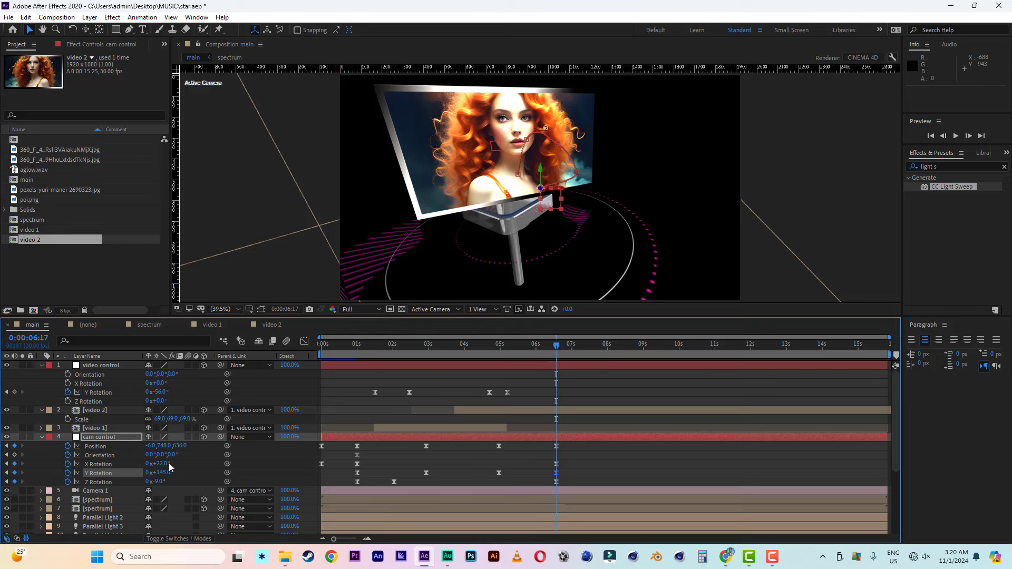
Step: Refine cam control at 0:00:06:17 with Y rotation 153° and position 632, 617, 583
{"action": "left_click_drag", "start_coordinate": [179, 446], "coordinate": [241, 447]}
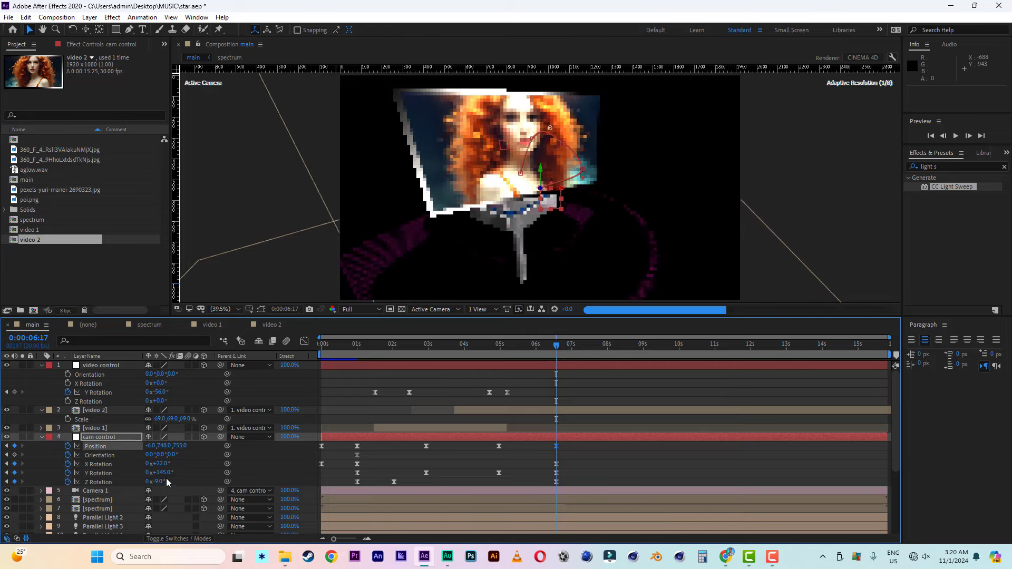
{"action": "left_click_drag", "start_coordinate": [161, 473], "coordinate": [298, 456]}
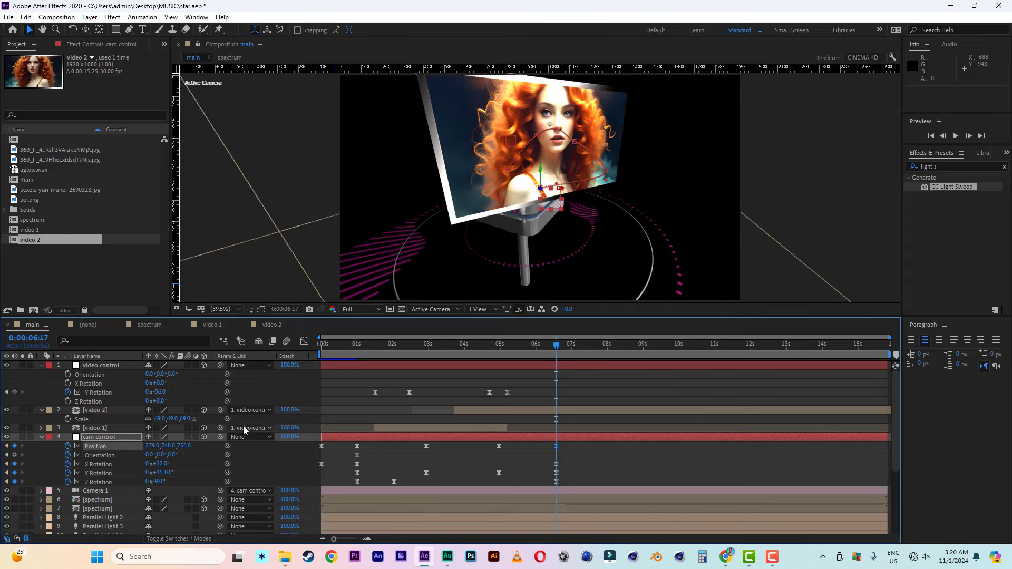
{"action": "left_click_drag", "start_coordinate": [170, 446], "coordinate": [225, 447]}
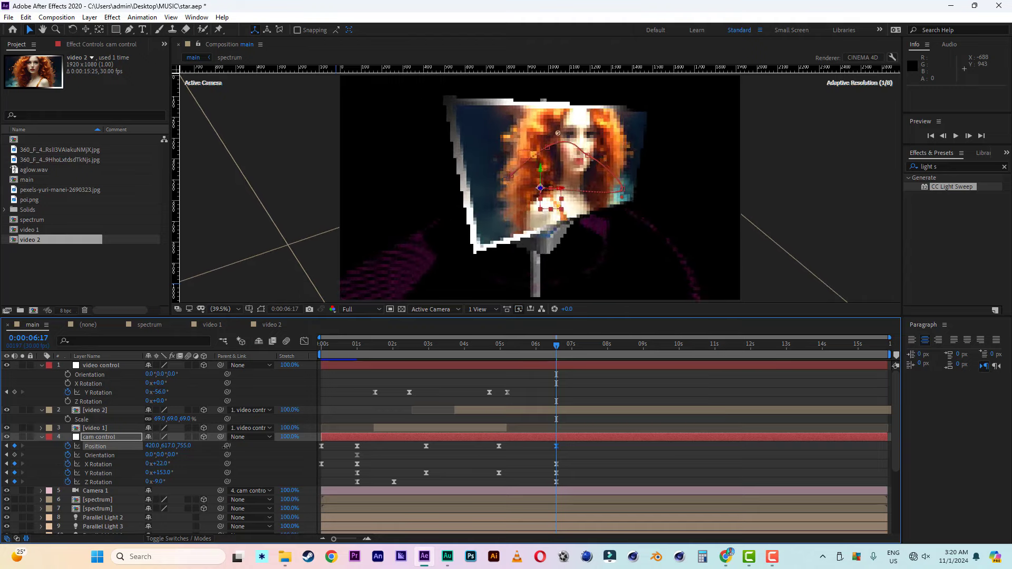
{"action": "left_click_drag", "start_coordinate": [161, 464], "coordinate": [273, 450]}
{"action": "key", "text": "ctrl+z"}
{"action": "left_click_drag", "start_coordinate": [183, 446], "coordinate": [95, 450]}
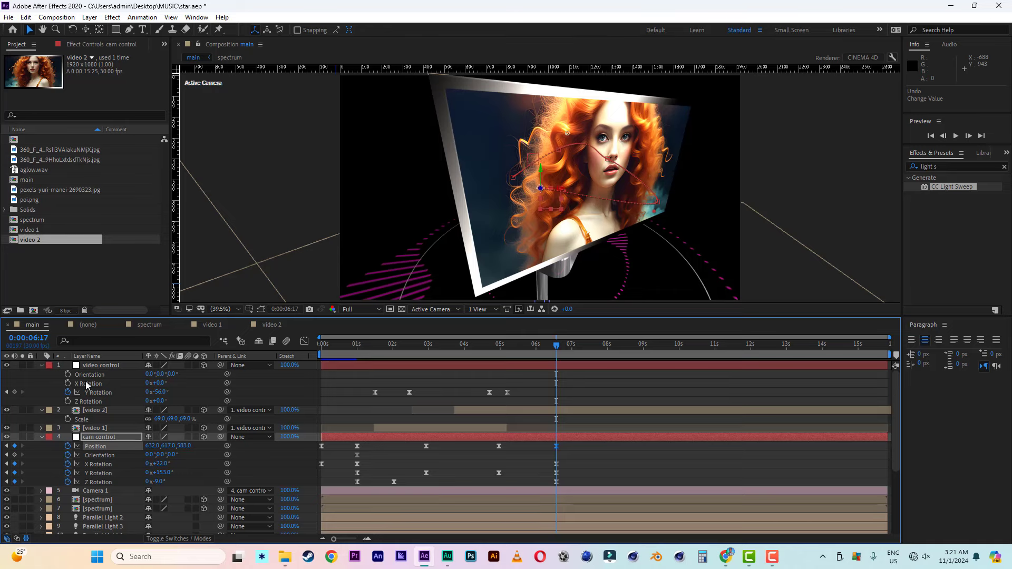
Step: Keyframe video control's Y rotation at -56° at 0:00:06:17 and at -208° at 0:00:07:03, with the transparency grid shown
{"action": "left_click", "coordinate": [14, 392]}
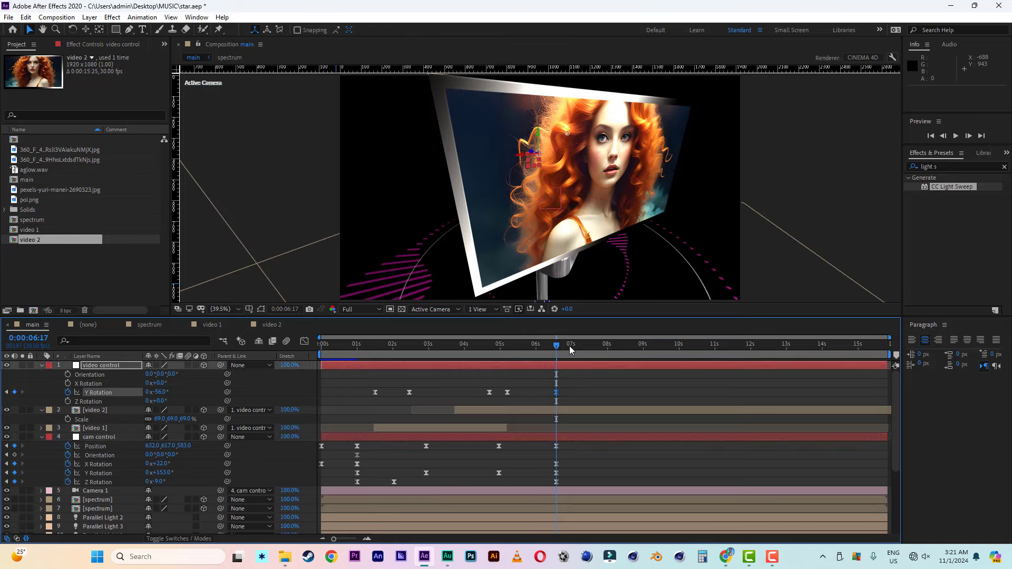
{"action": "left_click", "coordinate": [575, 347]}
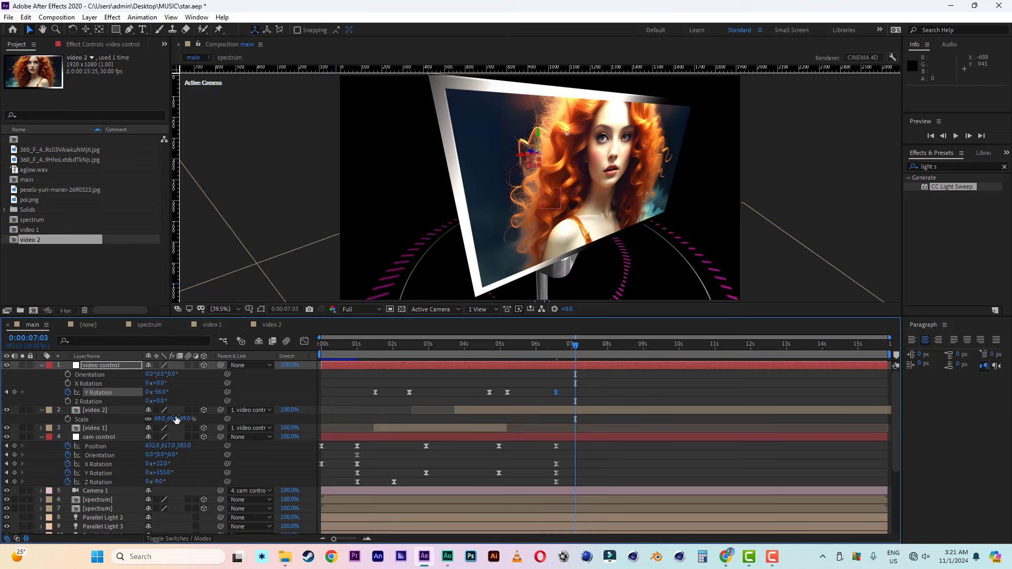
{"action": "left_click_drag", "start_coordinate": [156, 392], "coordinate": [126, 393]}
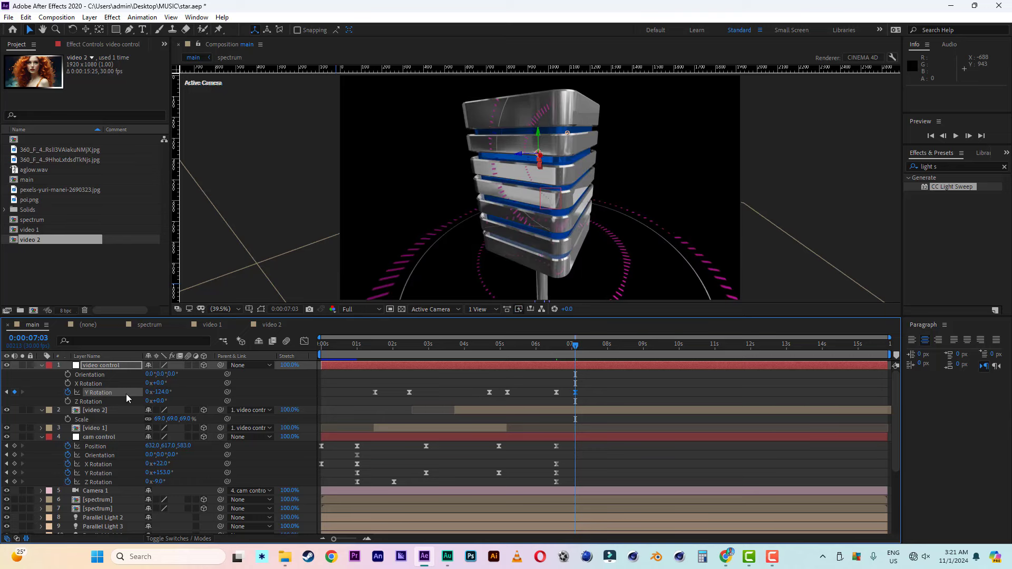
{"action": "left_click", "coordinate": [579, 410]}
{"action": "left_click", "coordinate": [402, 309]}
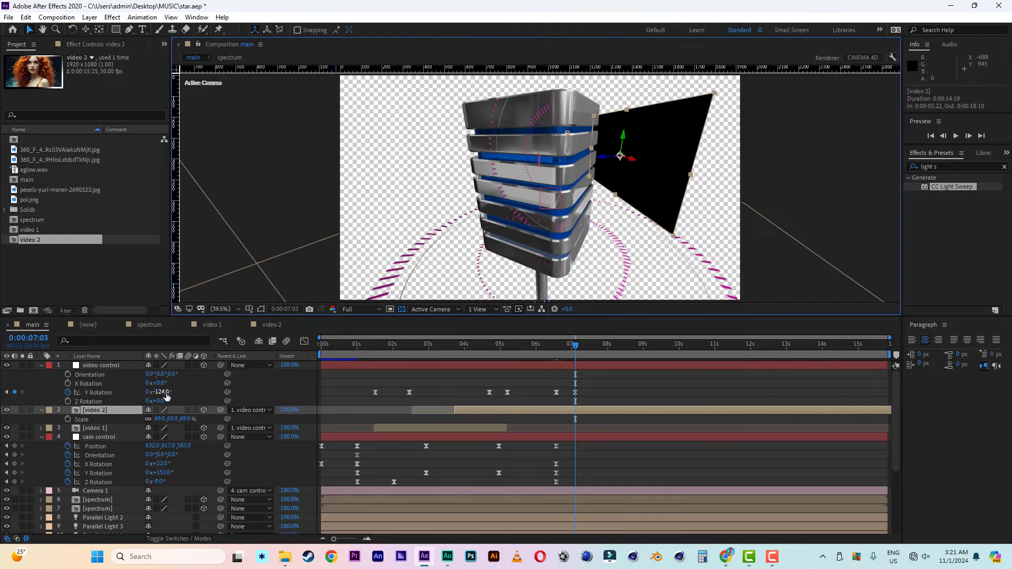
{"action": "mouse_move", "coordinate": [161, 392]}
{"action": "left_mouse_down"}
{"action": "mouse_move", "coordinate": [126, 393]}
{"action": "mouse_move", "coordinate": [156, 392]}
{"action": "left_mouse_up"}
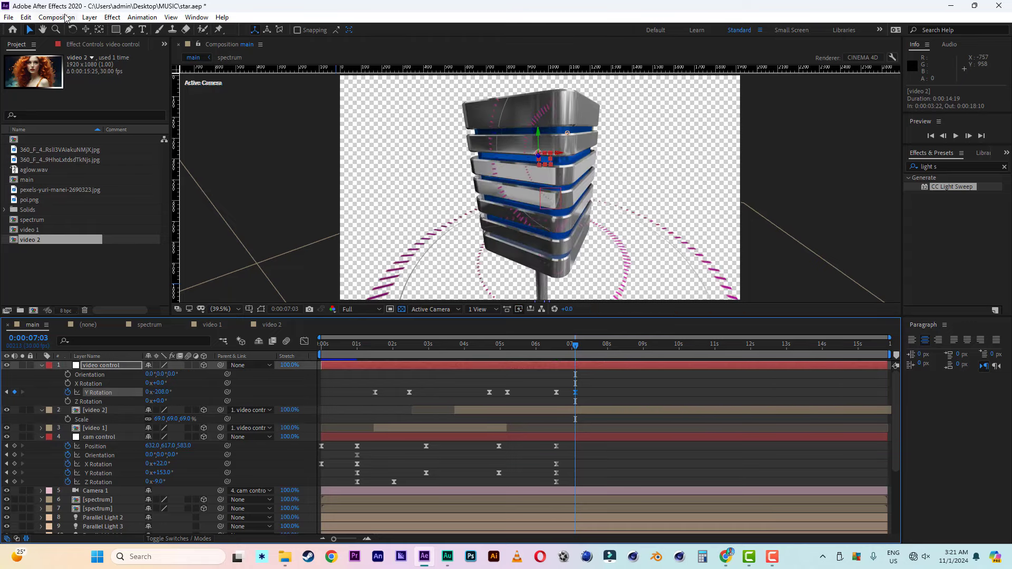
{"action": "left_click", "coordinate": [26, 18]}
{"action": "left_click", "coordinate": [51, 155]}
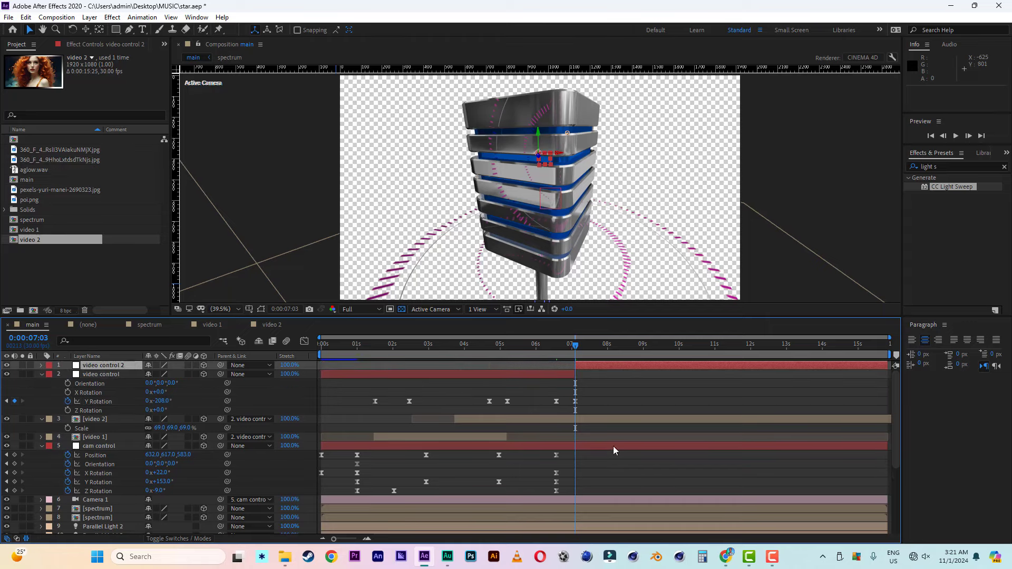
{"action": "key", "text": "ctrl+z"}
Step: Split the video 2 layer at 0:00:07:03, delete the part after the split, and save the project
{"action": "left_click", "coordinate": [592, 410]}
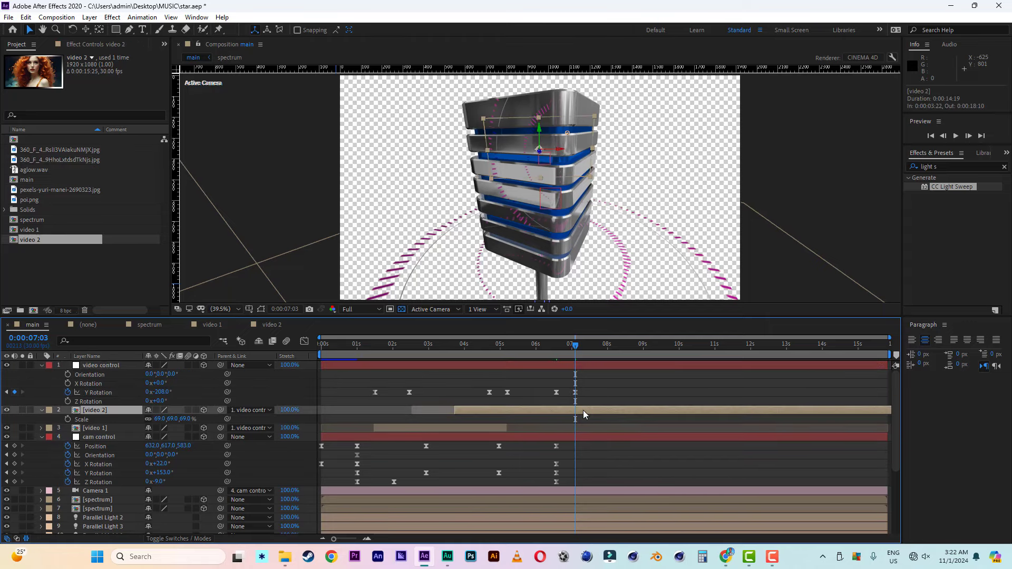
{"action": "left_click", "coordinate": [26, 18]}
{"action": "left_click", "coordinate": [51, 166]}
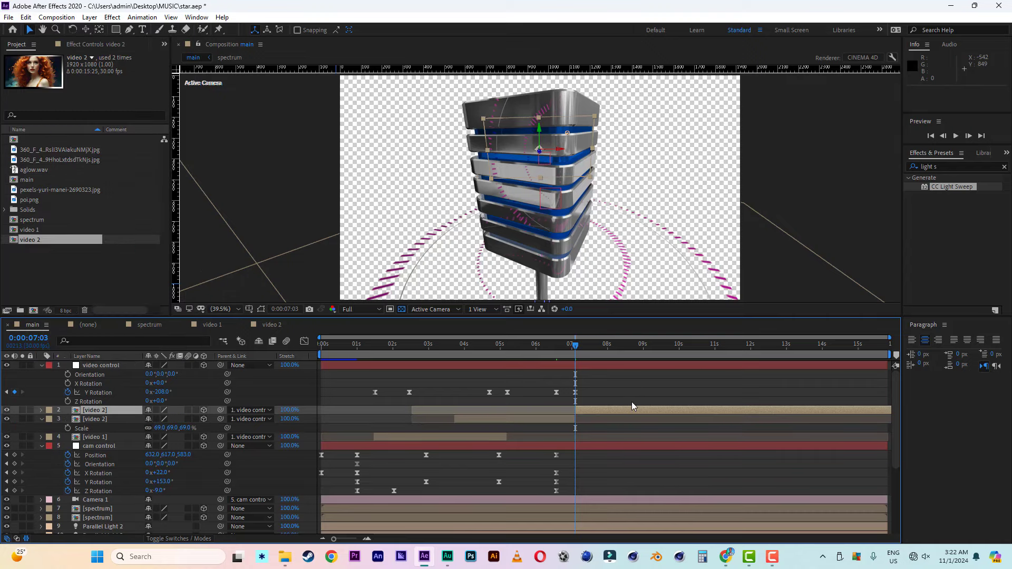
{"action": "key", "text": "Delete"}
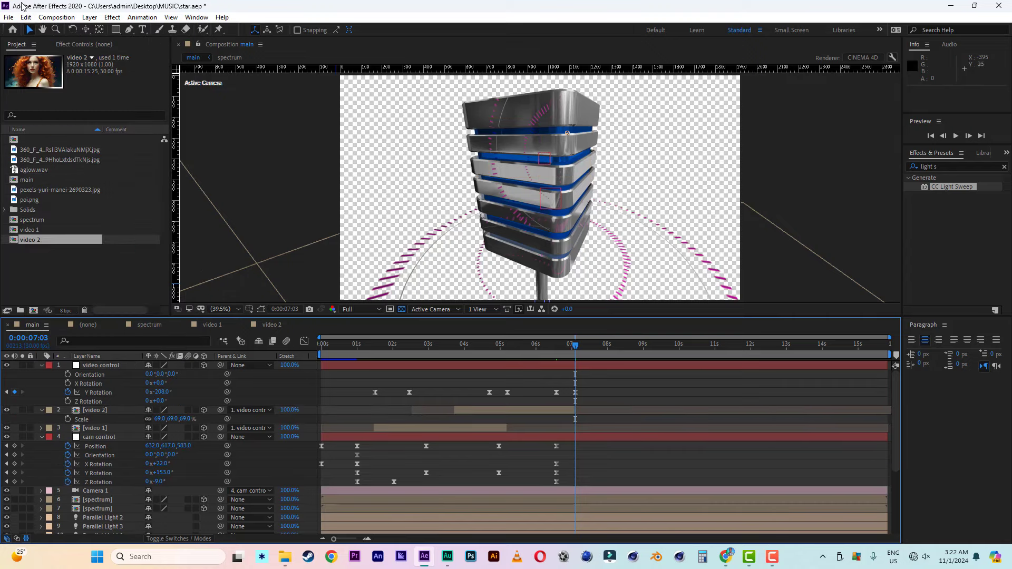
{"action": "left_click", "coordinate": [9, 17]}
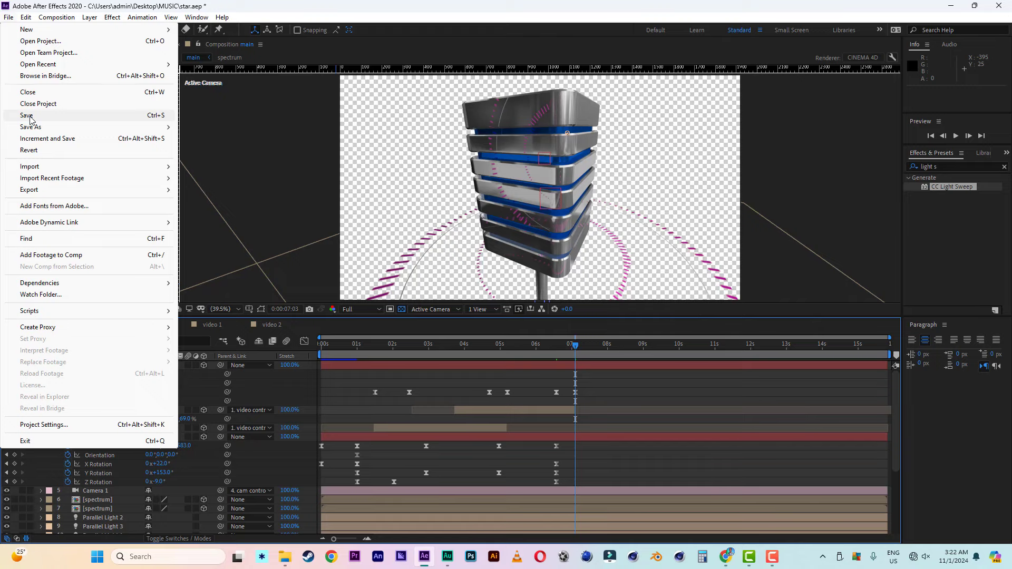
{"action": "left_click", "coordinate": [27, 115]}
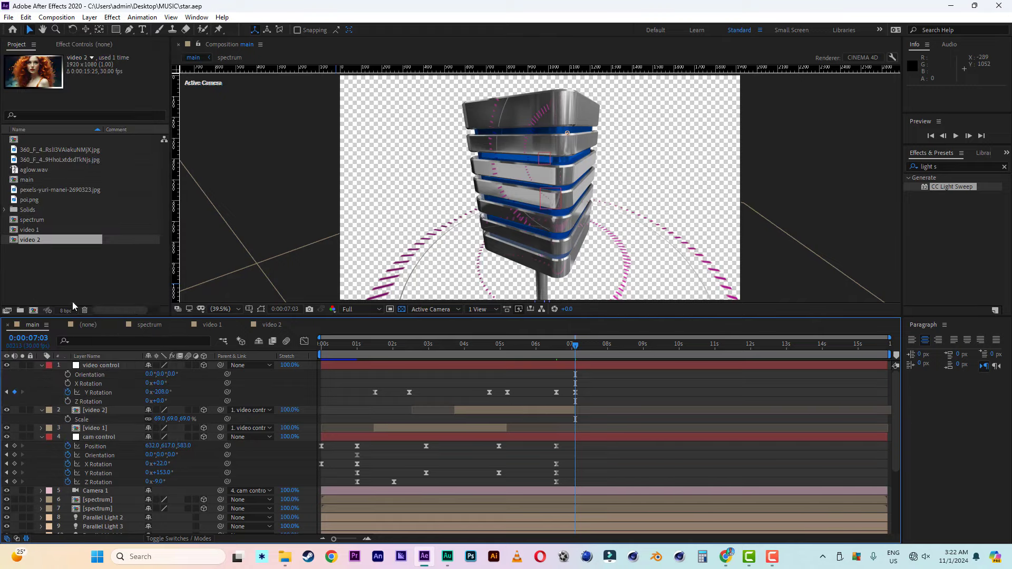
Step: Create a new 1920 x 1080 composition lasting 0:00:15:25 at 30 fps and hide the transparency grid
{"action": "left_click", "coordinate": [34, 310]}
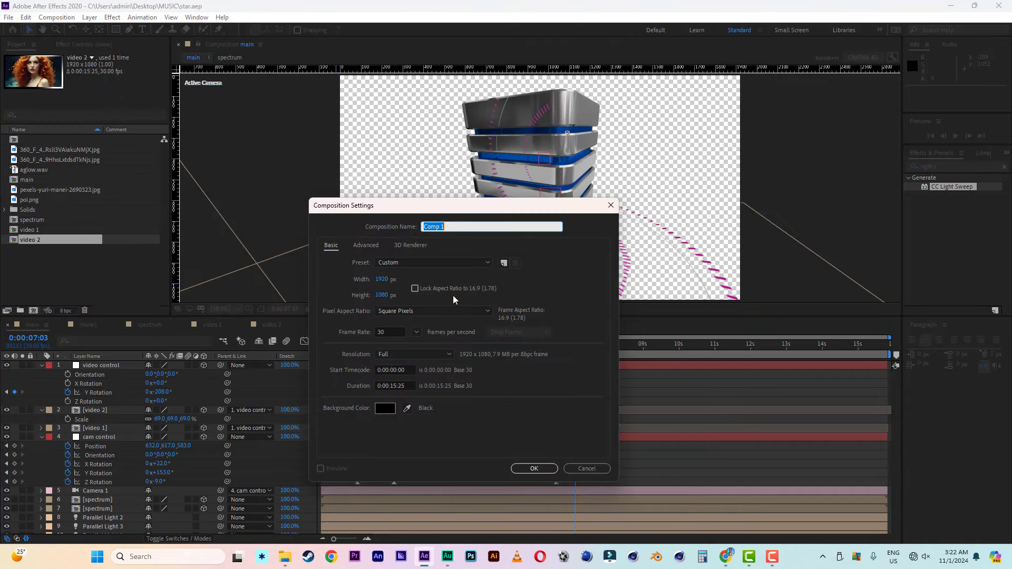
{"action": "left_click", "coordinate": [538, 466]}
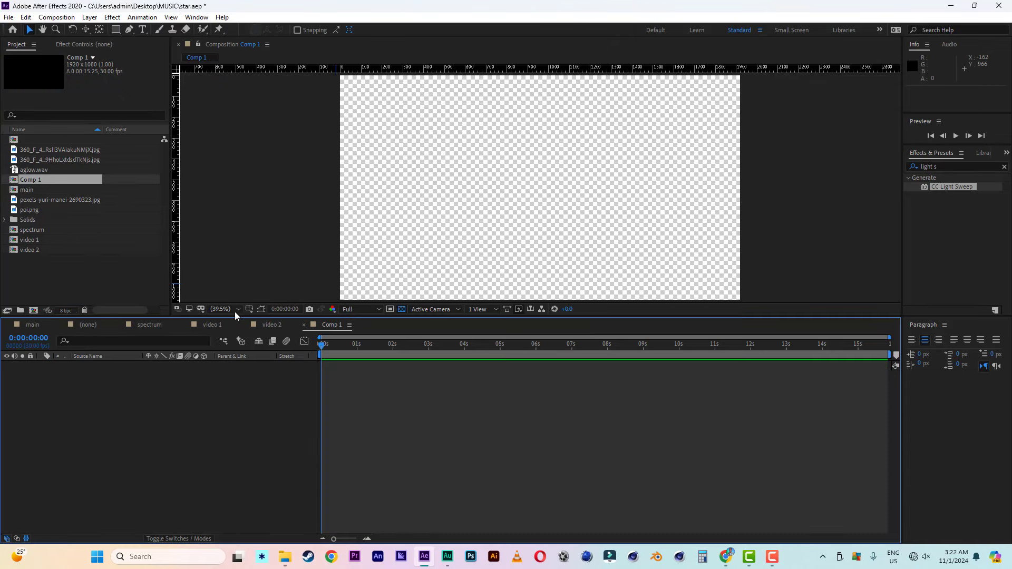
{"action": "left_click", "coordinate": [390, 309]}
Step: Add a text layer to Comp 1 reading "next music star", with one word per line
{"action": "left_click", "coordinate": [142, 30]}
{"action": "left_click", "coordinate": [462, 179]}
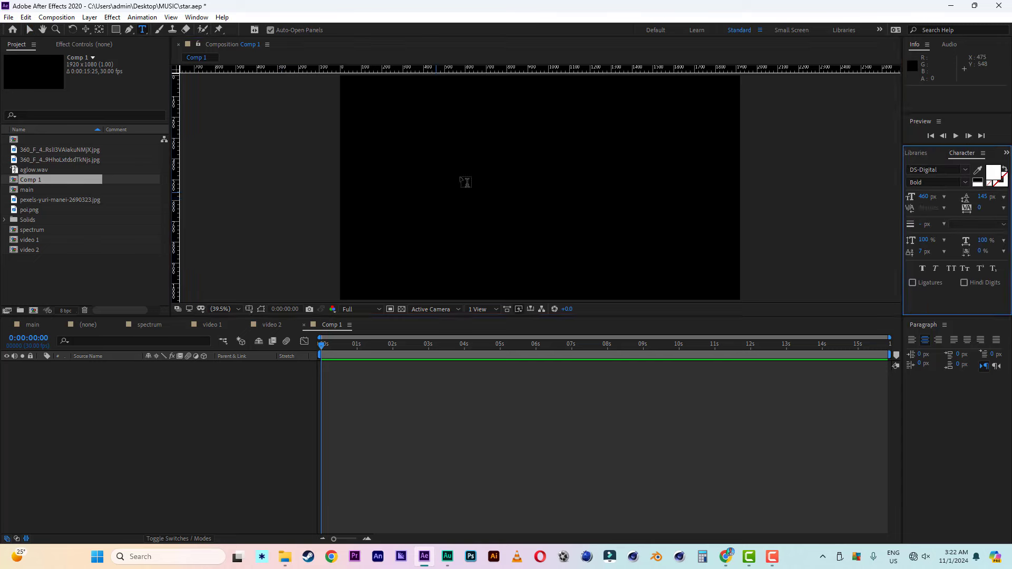
{"action": "type", "text": "next"}
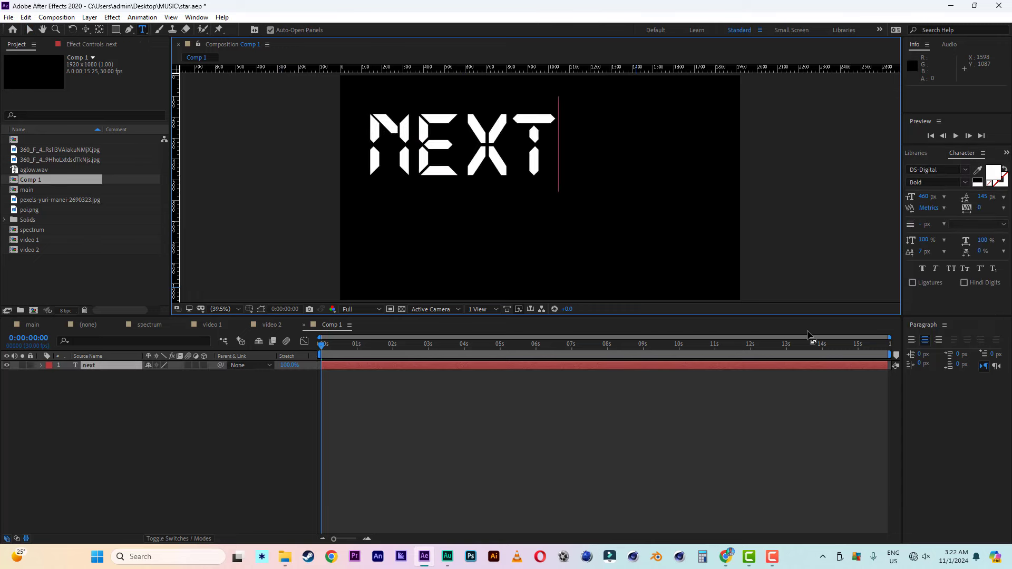
{"action": "key", "text": "Return"}
{"action": "type", "text": "music s"}
{"action": "key", "text": "BackSpace"}
{"action": "type", "text": "c"}
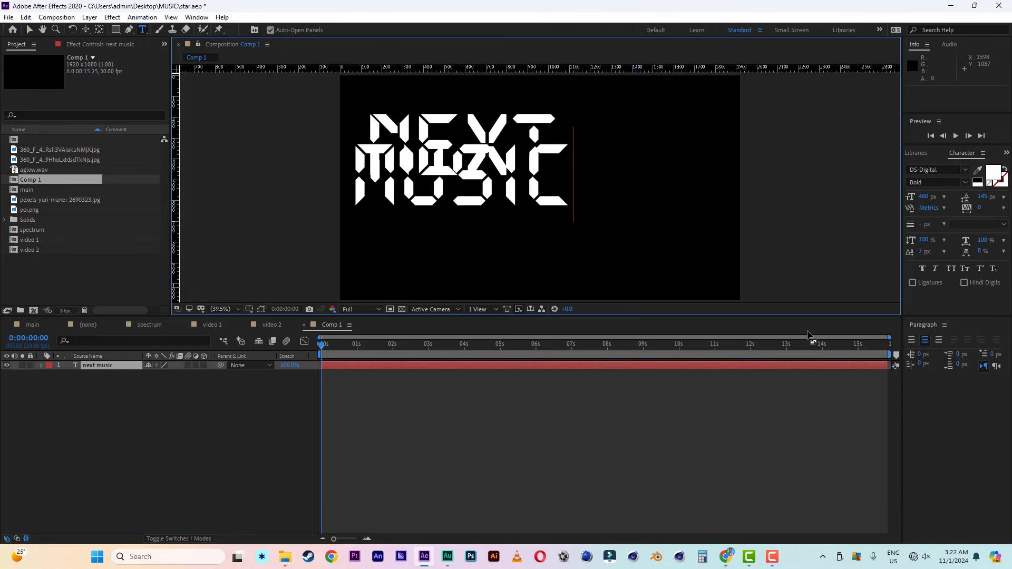
{"action": "key", "text": "Return"}
{"action": "type", "text": "star"}
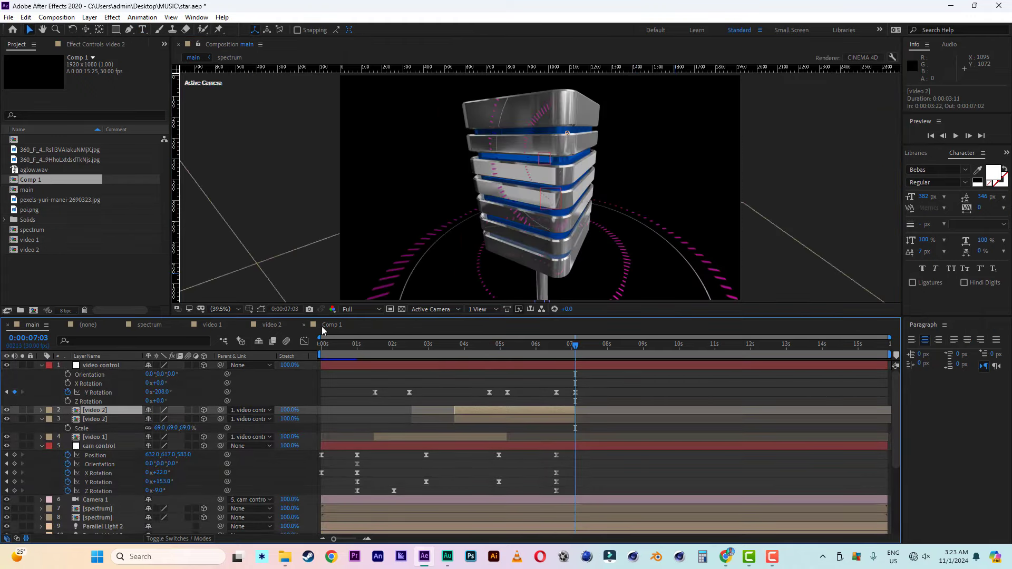
Step: Rename the Comp 1 composition as text
{"action": "left_click", "coordinate": [323, 327]}
{"action": "right_click", "coordinate": [252, 184]}
{"action": "left_click", "coordinate": [288, 208]}
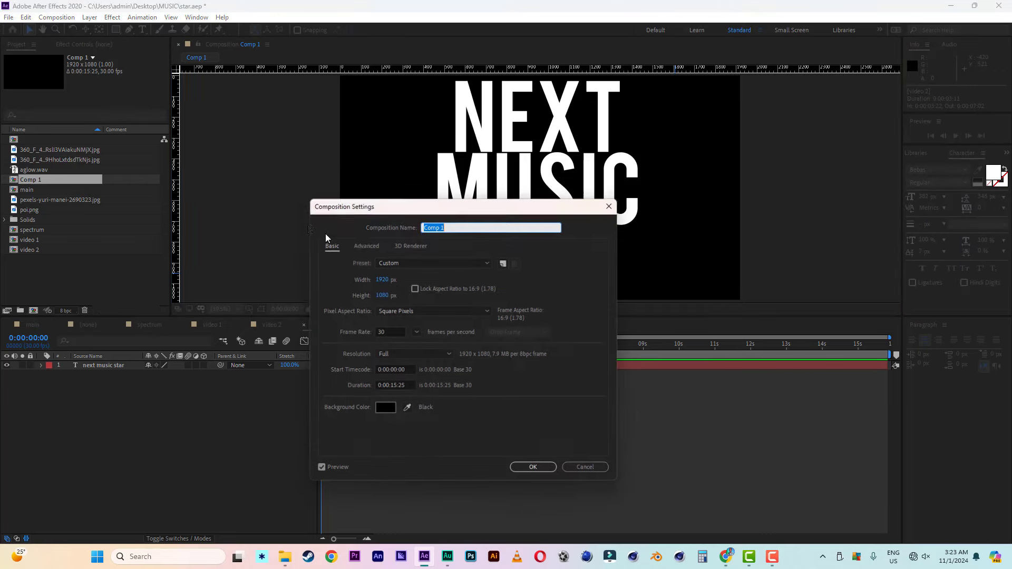
{"action": "type", "text": "tec"}
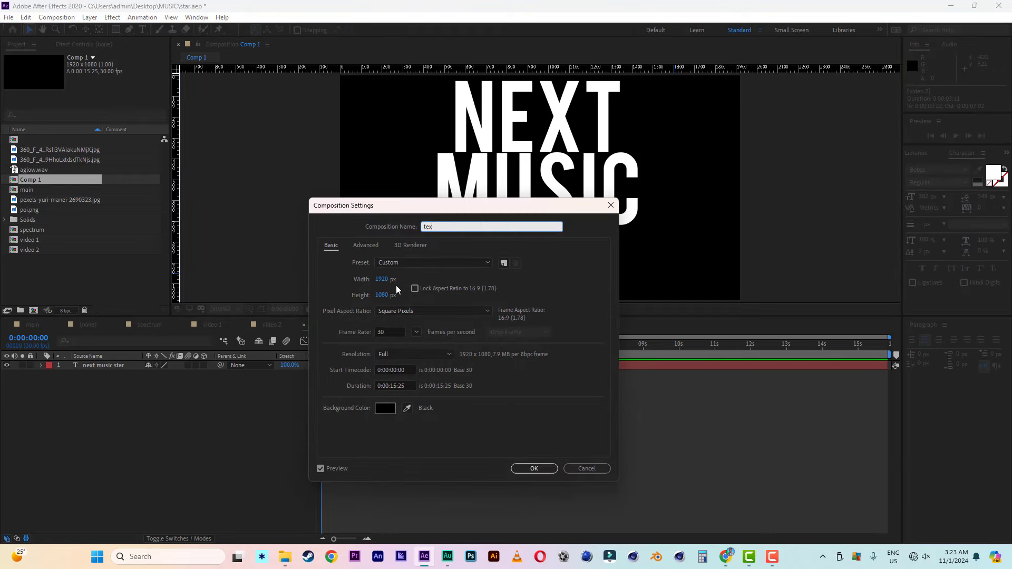
{"action": "type", "text": "t"}
{"action": "left_click", "coordinate": [543, 471]}
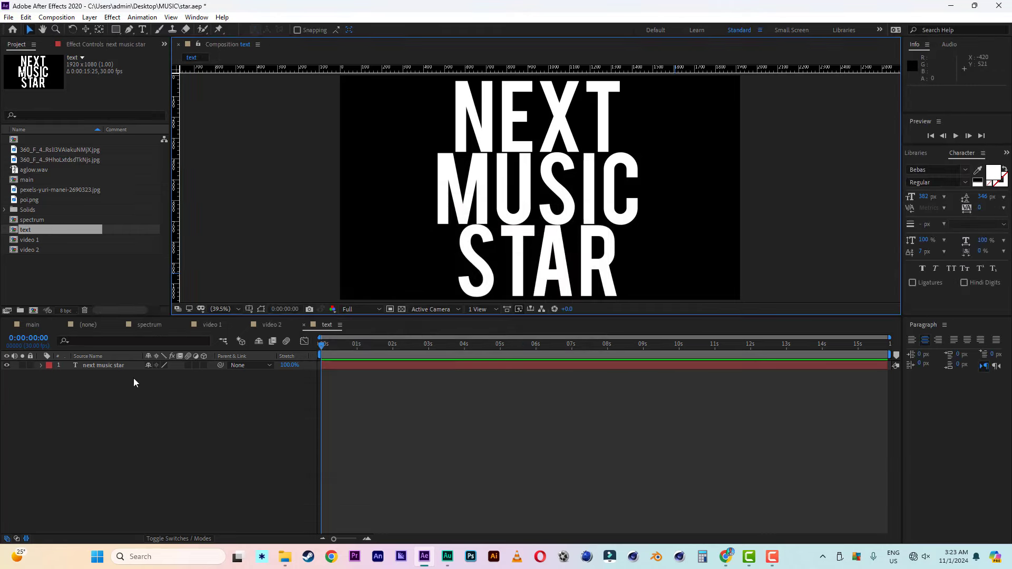
Step: In the main composition, delete the extra video 2 layer, duplicate the remaining one and replace the duplicate's source with the text composition
{"action": "left_click", "coordinate": [32, 324]}
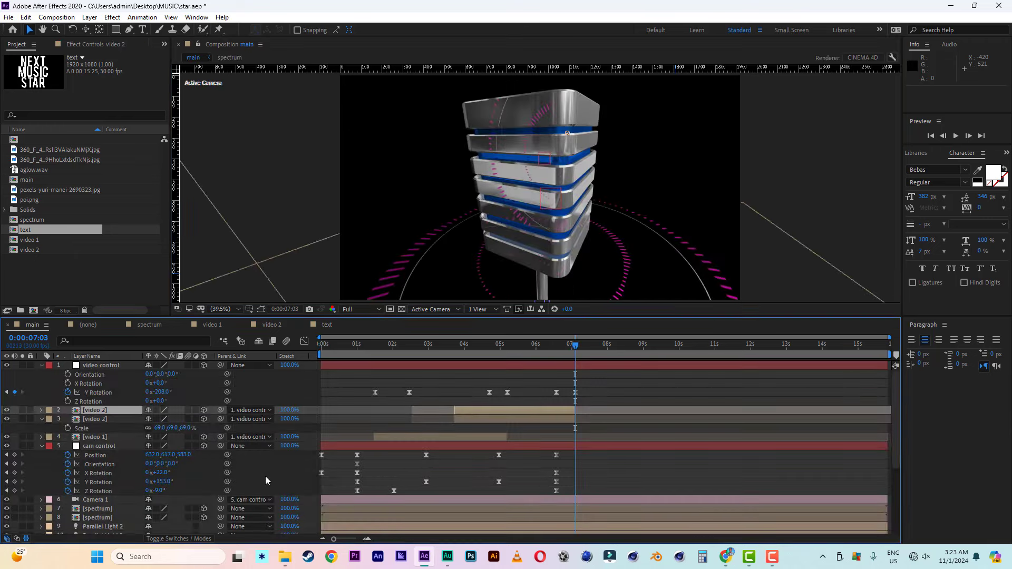
{"action": "left_click", "coordinate": [105, 415]}
{"action": "key", "text": "Delete"}
{"action": "left_click", "coordinate": [101, 412]}
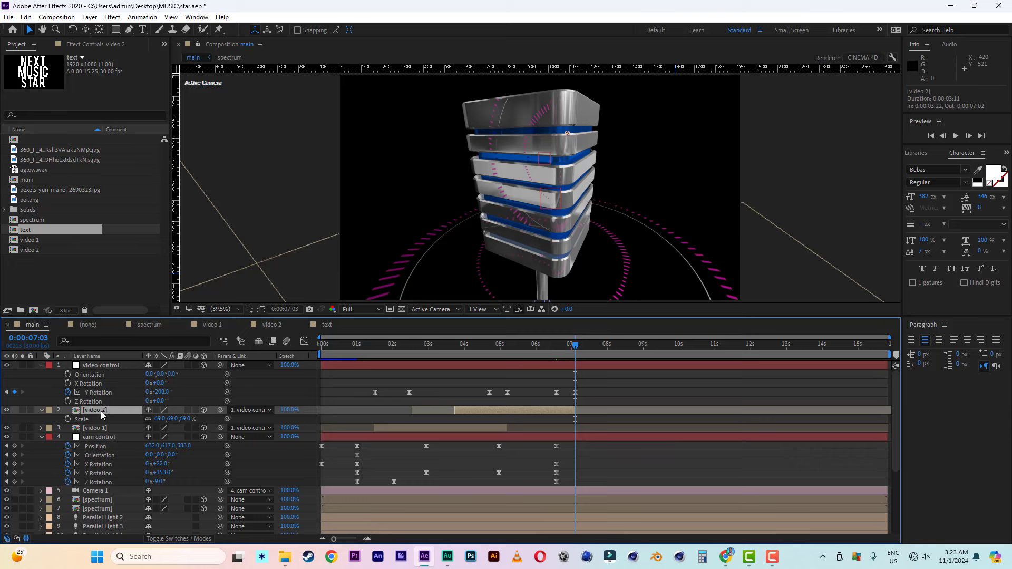
{"action": "key", "text": "ctrl+d"}
{"action": "left_click_drag", "start_coordinate": [27, 235], "coordinate": [94, 417]}
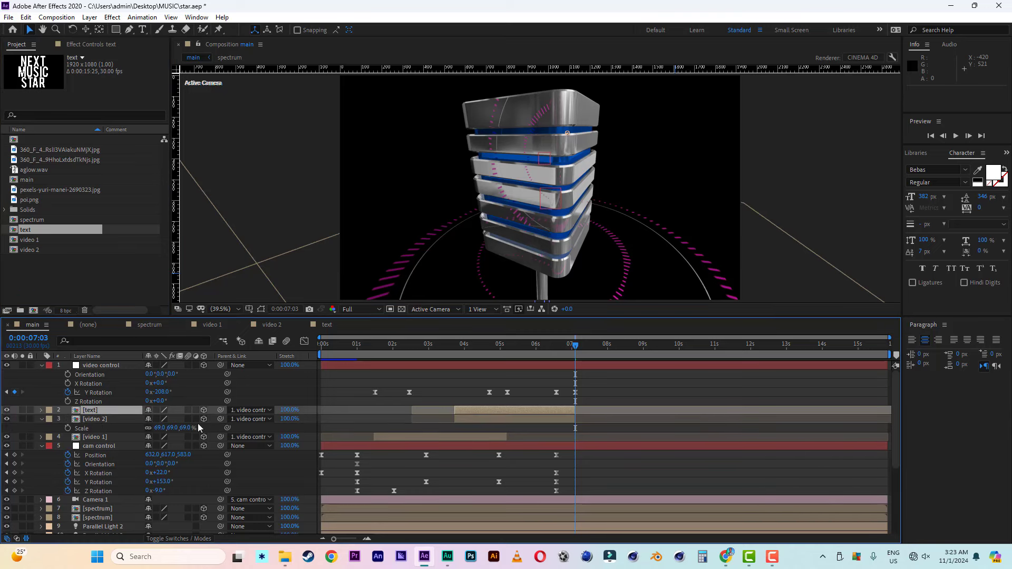
Step: Retime the text layer to run from 0:00:06:23 past the composition's end and remove its parent
{"action": "left_click_drag", "start_coordinate": [576, 413], "coordinate": [796, 413]}
{"action": "left_click_drag", "start_coordinate": [546, 409], "coordinate": [651, 410]}
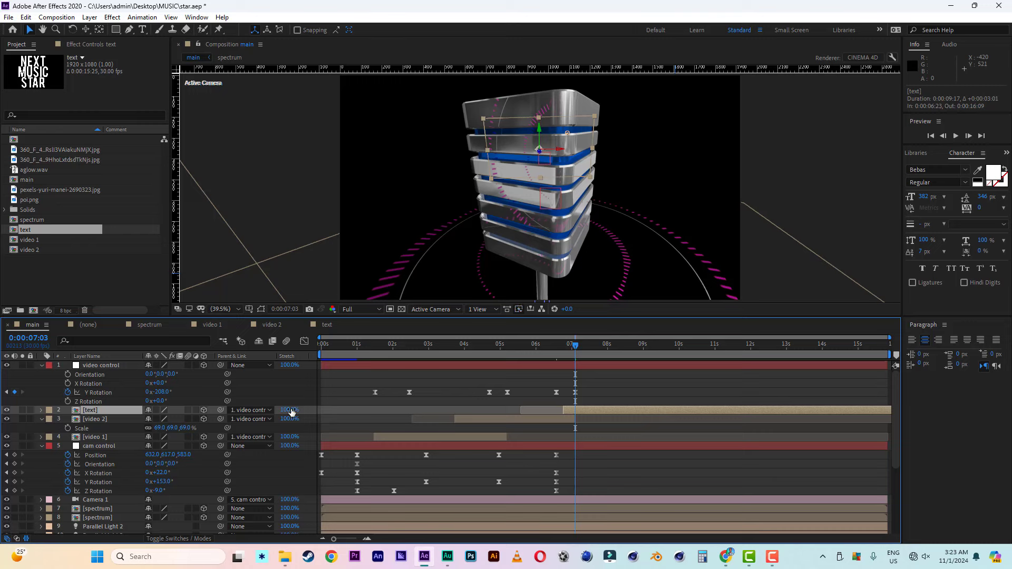
{"action": "left_click", "coordinate": [246, 412]}
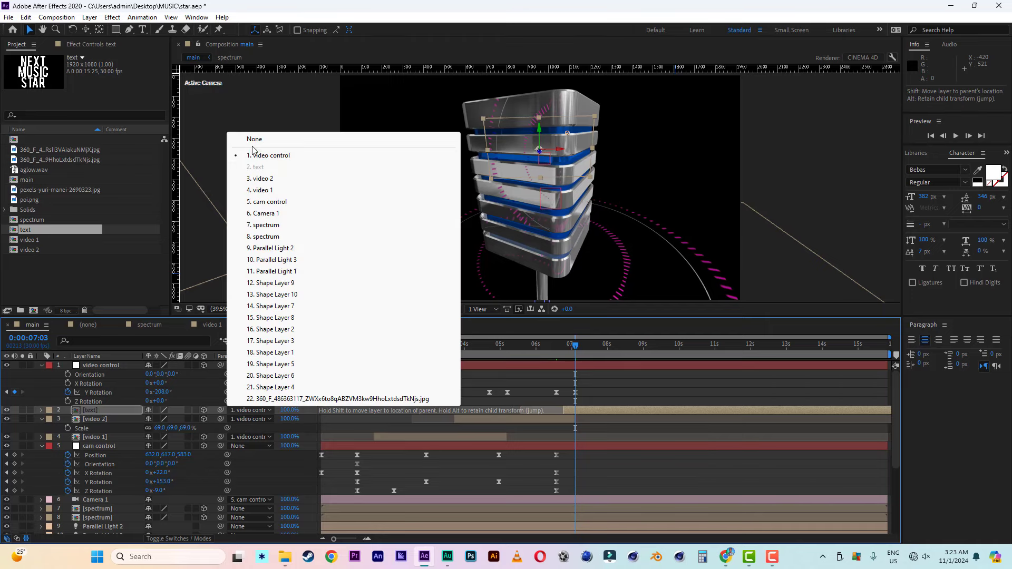
{"action": "left_click", "coordinate": [254, 141]}
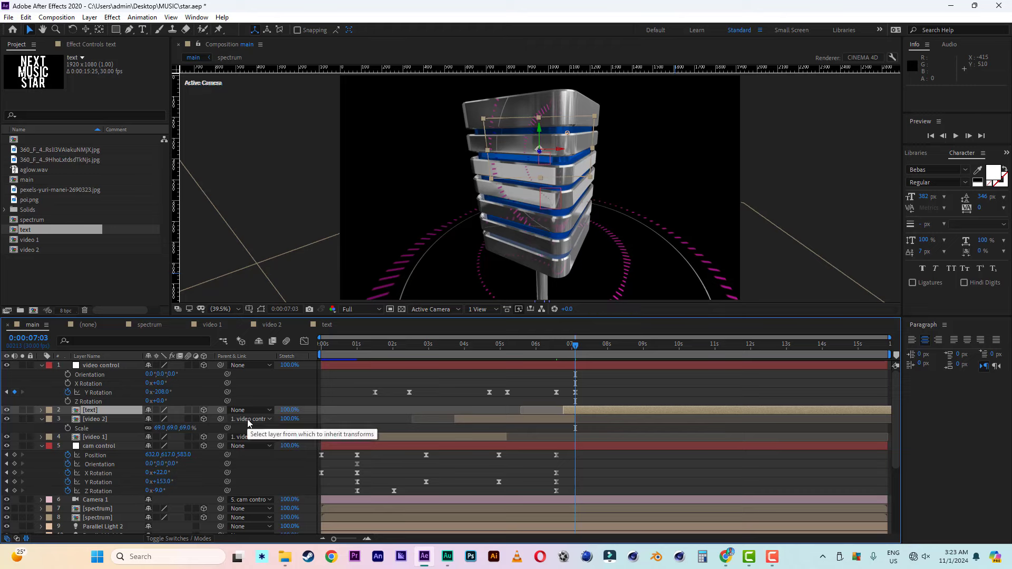
Step: Move the text layer out of the metal block to its side, at about position 28.9, 589.7, 238.8
{"action": "key", "text": "r"}
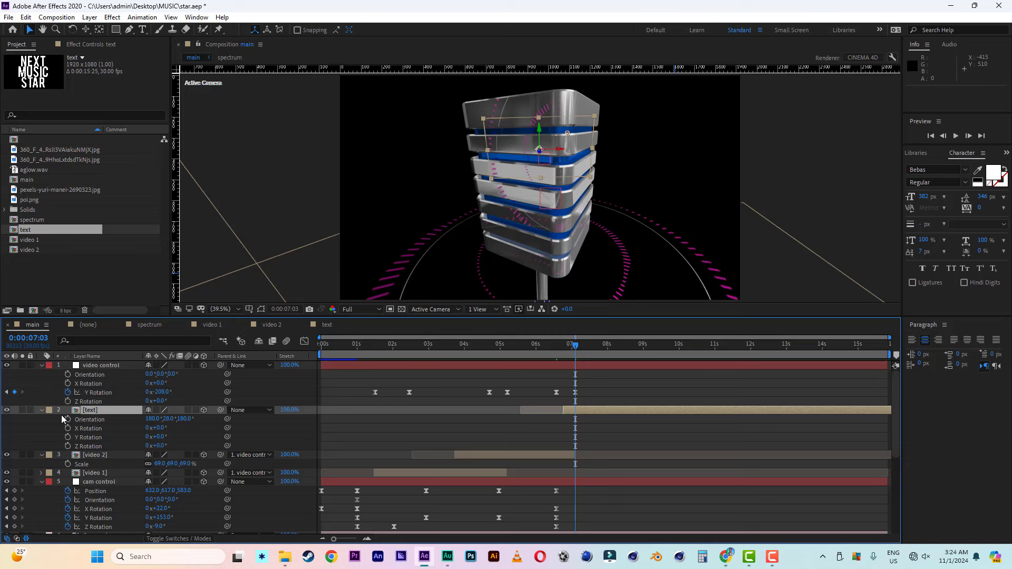
{"action": "key", "text": "p"}
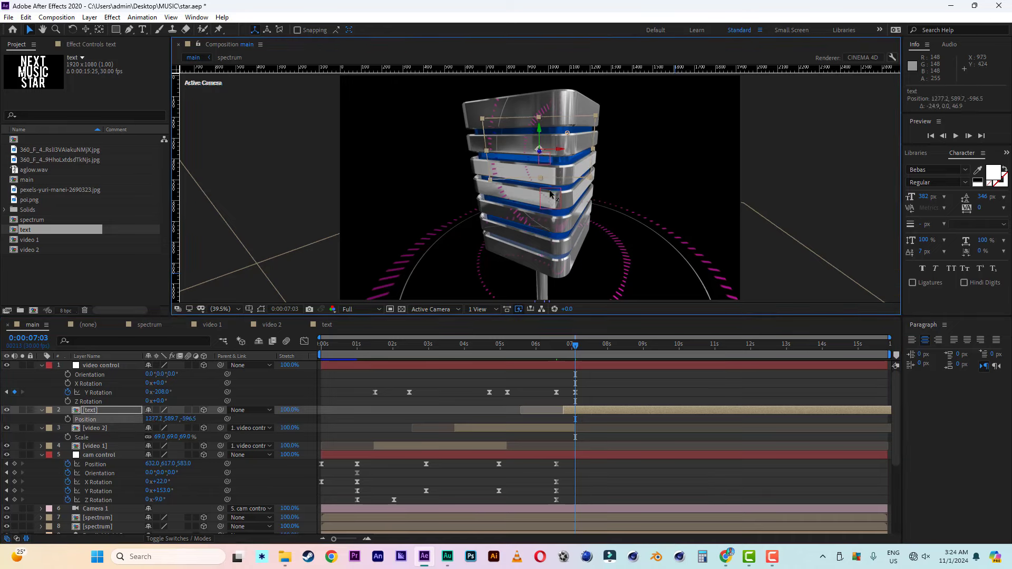
{"action": "left_click_drag", "start_coordinate": [540, 156], "coordinate": [919, 411]}
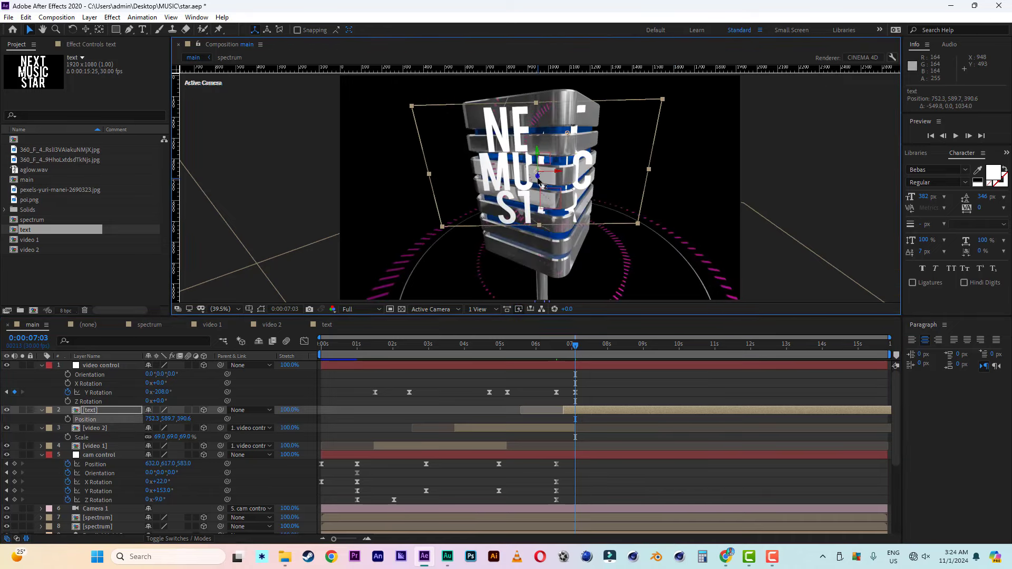
{"action": "left_click_drag", "start_coordinate": [539, 181], "coordinate": [602, 221]}
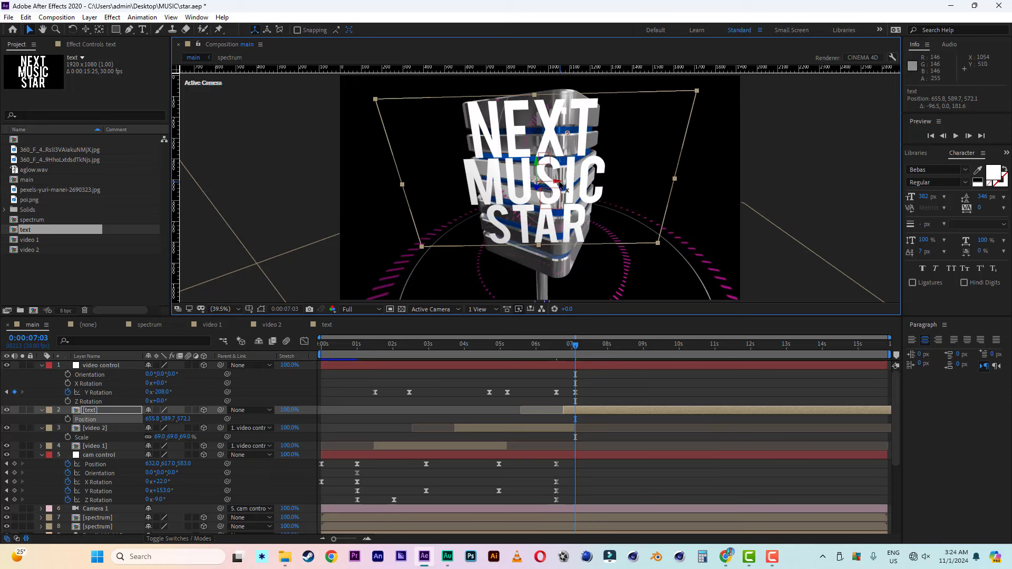
{"action": "left_click_drag", "start_coordinate": [685, 188], "coordinate": [711, 191]}
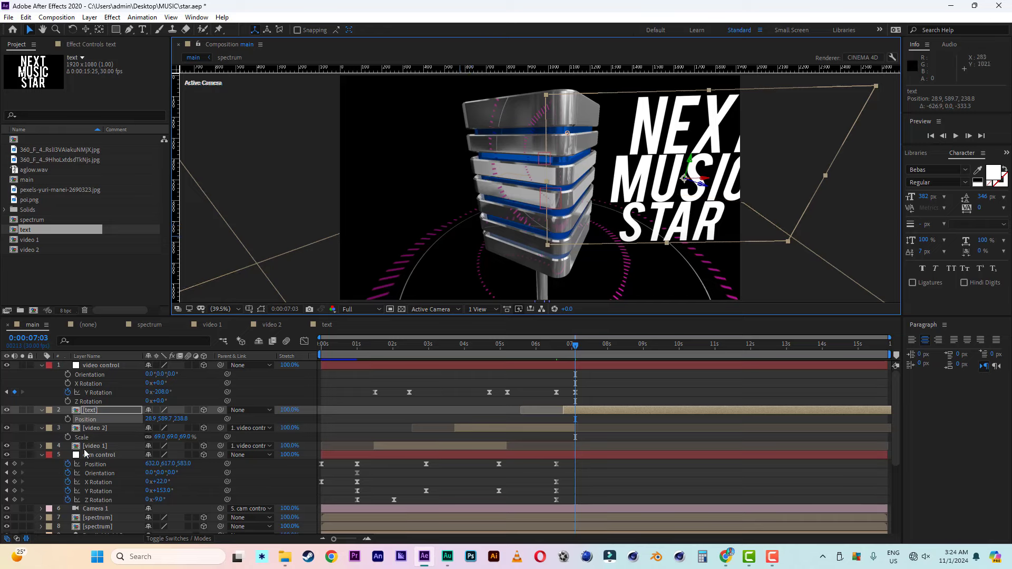
Step: Shift the last cam control keyframes to 0:00:06:24 and key Position 348, 1159, 1018 and X/Y/Z Rotation -23°, 185°, 6° at 0:00:07:20
{"action": "left_click", "coordinate": [101, 455]}
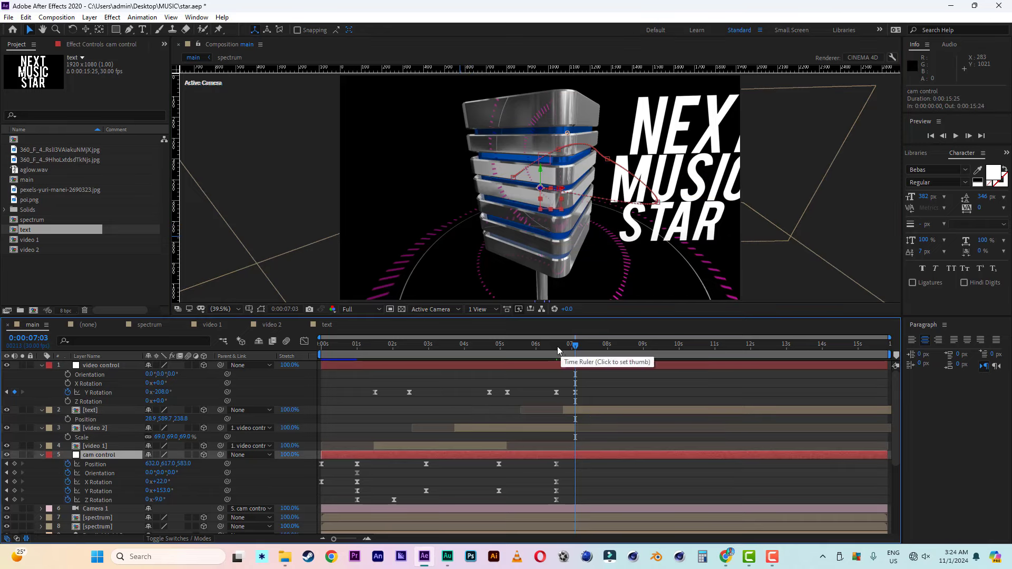
{"action": "left_click_drag", "start_coordinate": [551, 462], "coordinate": [564, 505]}
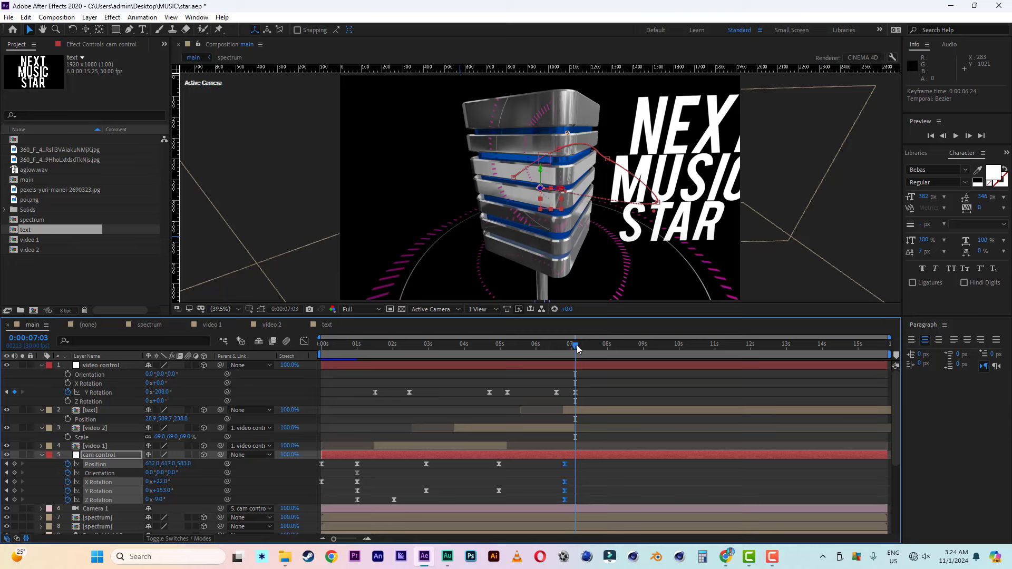
{"action": "left_click_drag", "start_coordinate": [577, 348], "coordinate": [596, 354]}
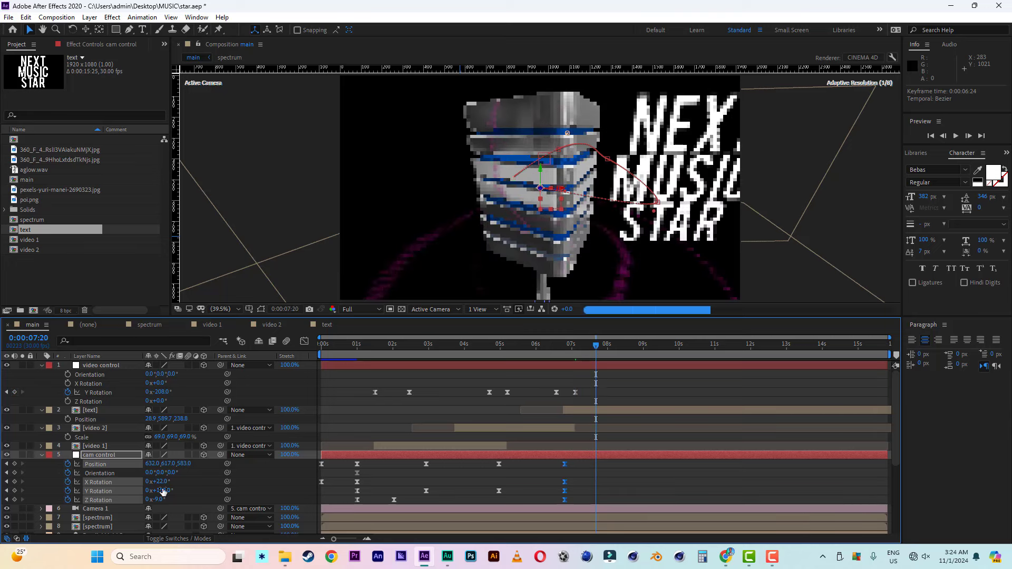
{"action": "left_click", "coordinate": [184, 494]}
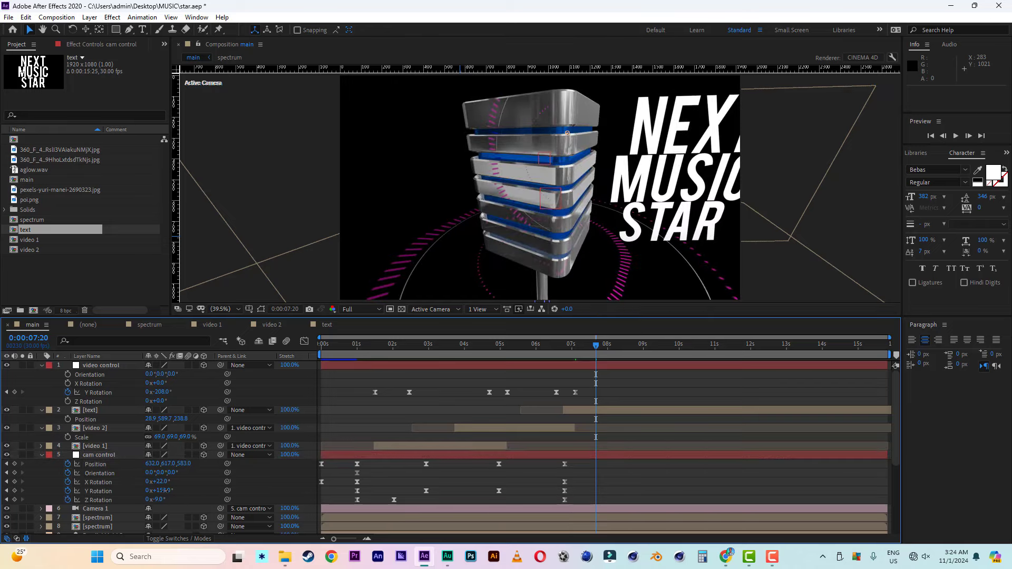
{"action": "left_click_drag", "start_coordinate": [165, 490], "coordinate": [435, 482]}
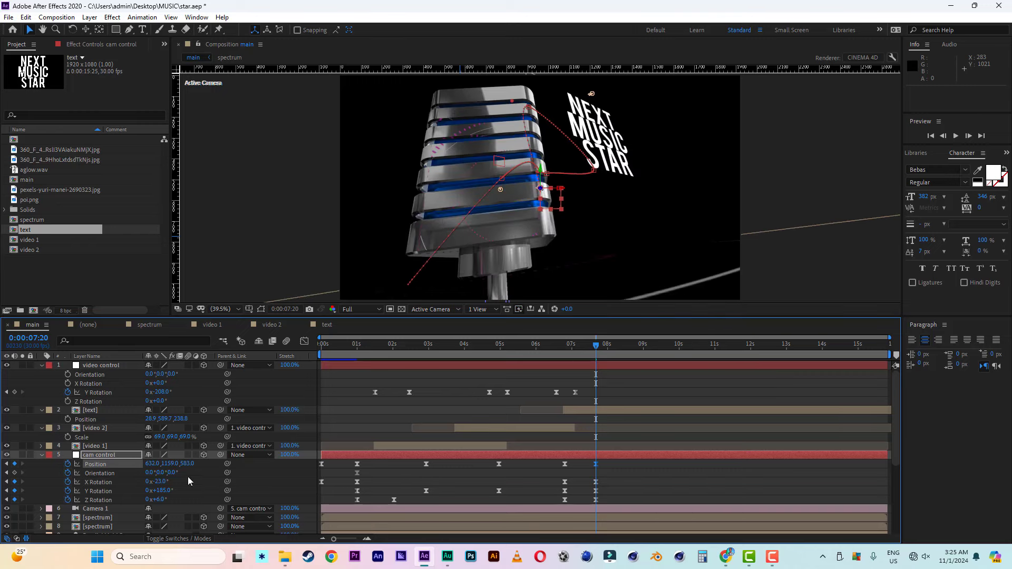
{"action": "left_click_drag", "start_coordinate": [186, 463], "coordinate": [370, 476]}
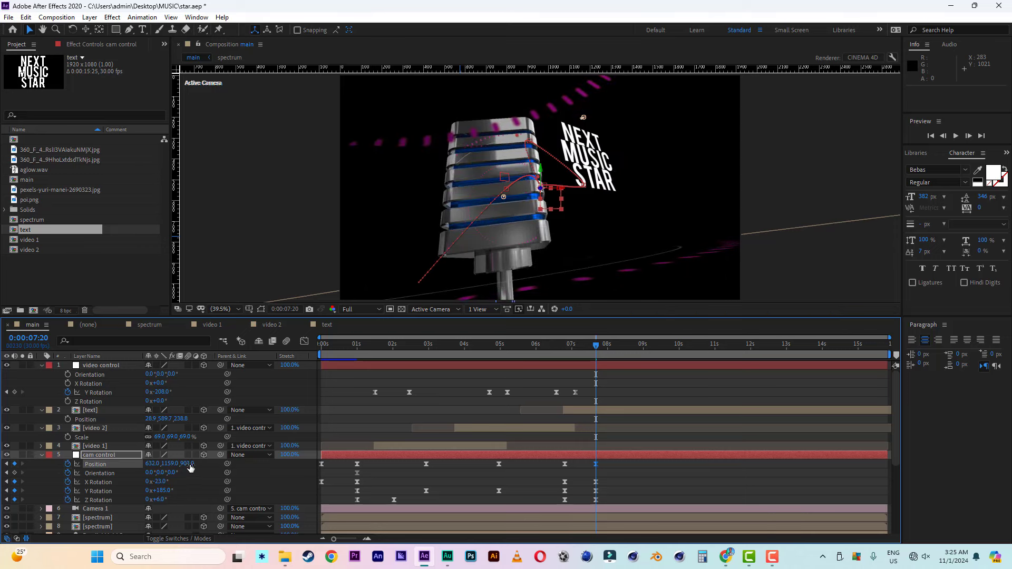
{"action": "left_click_drag", "start_coordinate": [190, 468], "coordinate": [252, 467]}
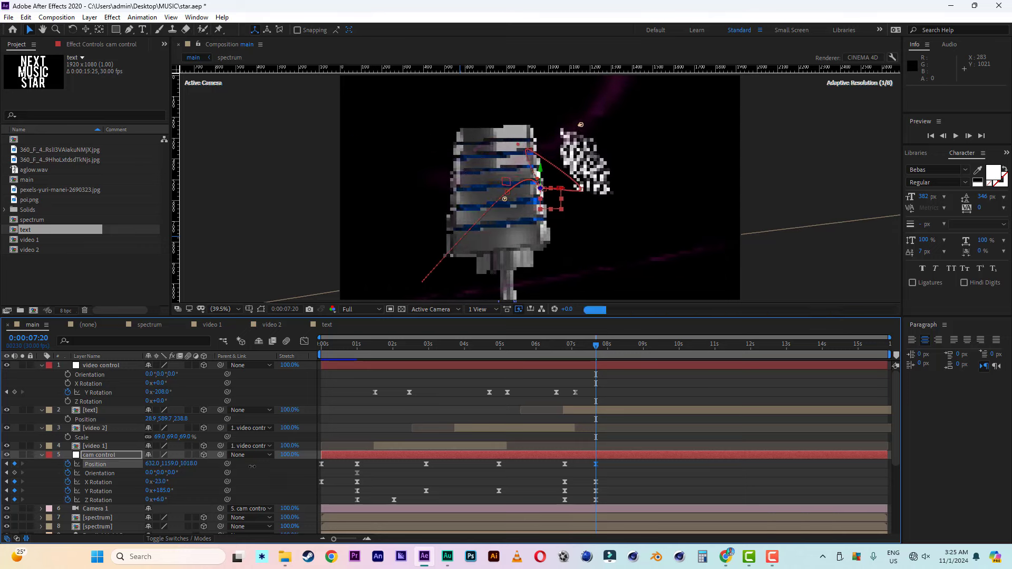
{"action": "left_click_drag", "start_coordinate": [151, 464], "coordinate": [3, 463]}
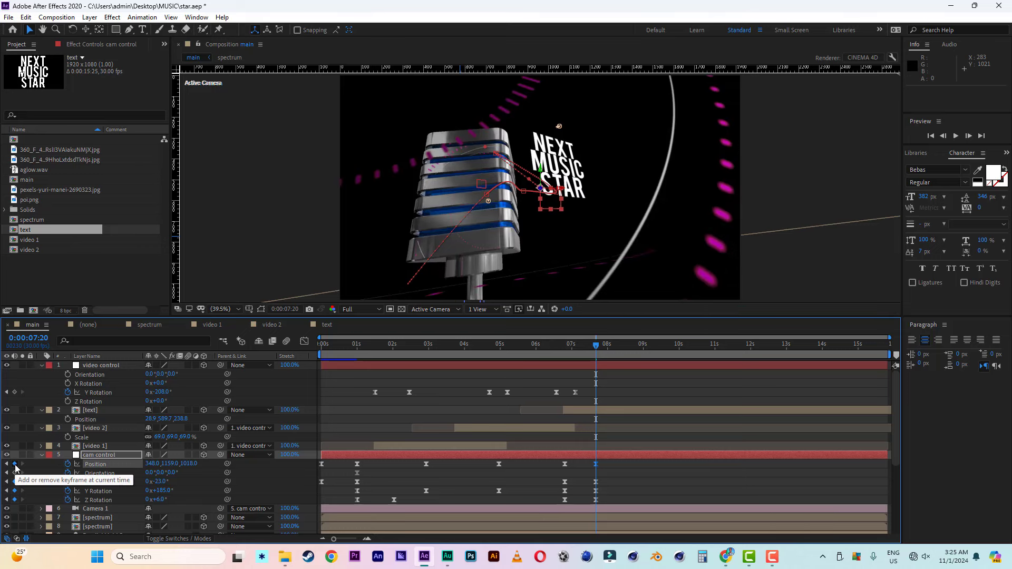
Step: Rotate the text layer to X Rotation 15° and Y Rotation 26°, and move it along Y to about 833.8
{"action": "left_click", "coordinate": [99, 411]}
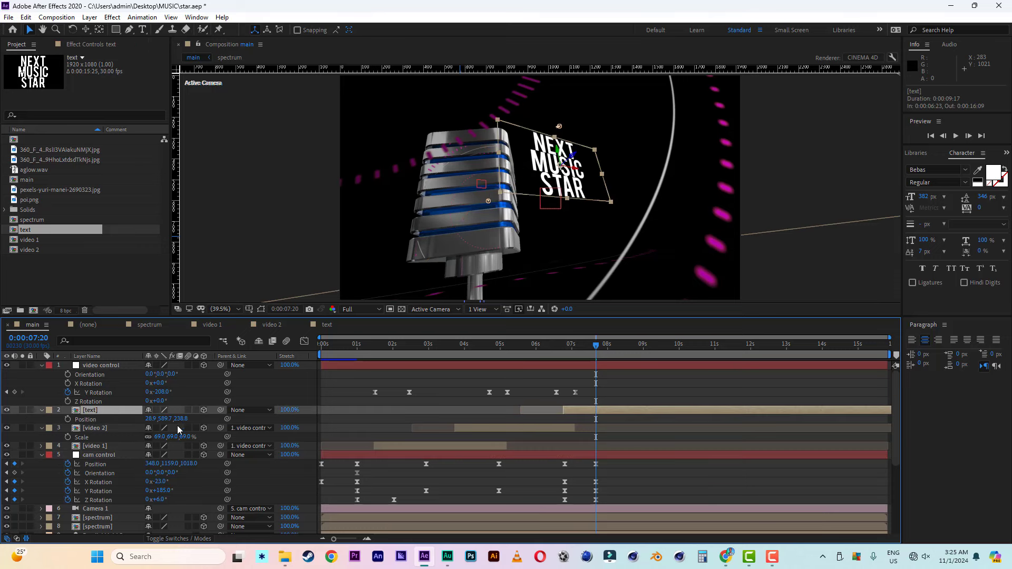
{"action": "key", "text": "r"}
{"action": "left_click_drag", "start_coordinate": [161, 437], "coordinate": [175, 437]}
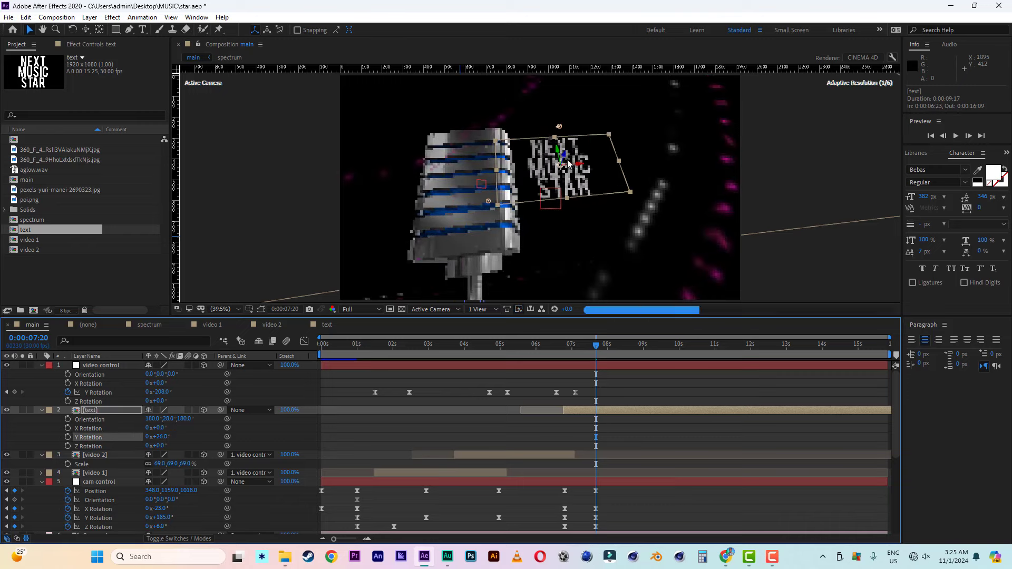
{"action": "left_click_drag", "start_coordinate": [557, 150], "coordinate": [568, 200]}
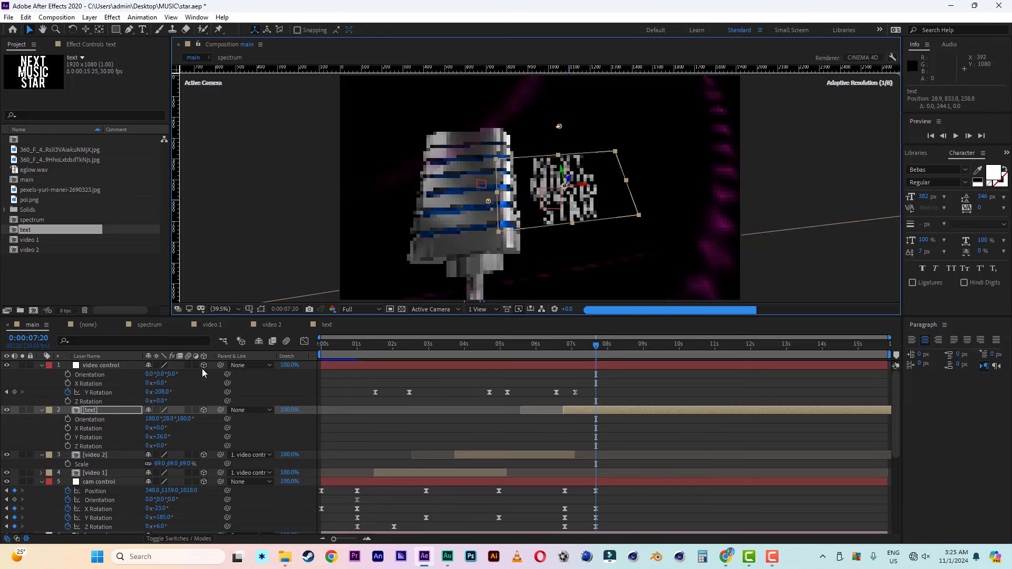
{"action": "left_click_drag", "start_coordinate": [163, 427], "coordinate": [171, 427]}
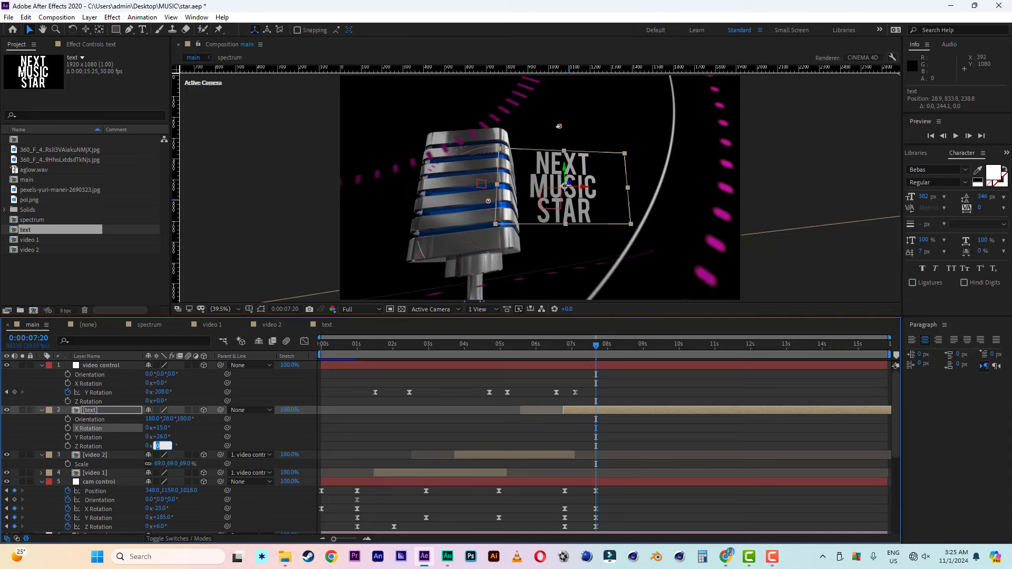
Step: Scale the text layer to 123% and move it away from the metal block to about -255.4, 866.3, 225
{"action": "left_click", "coordinate": [102, 412]}
{"action": "key", "text": "s"}
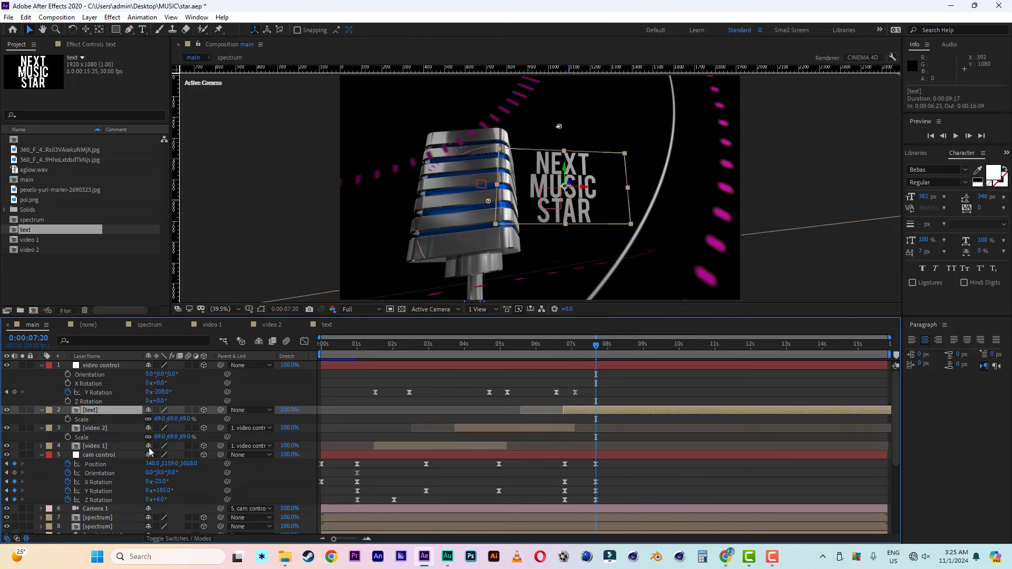
{"action": "left_click_drag", "start_coordinate": [186, 421], "coordinate": [202, 422]}
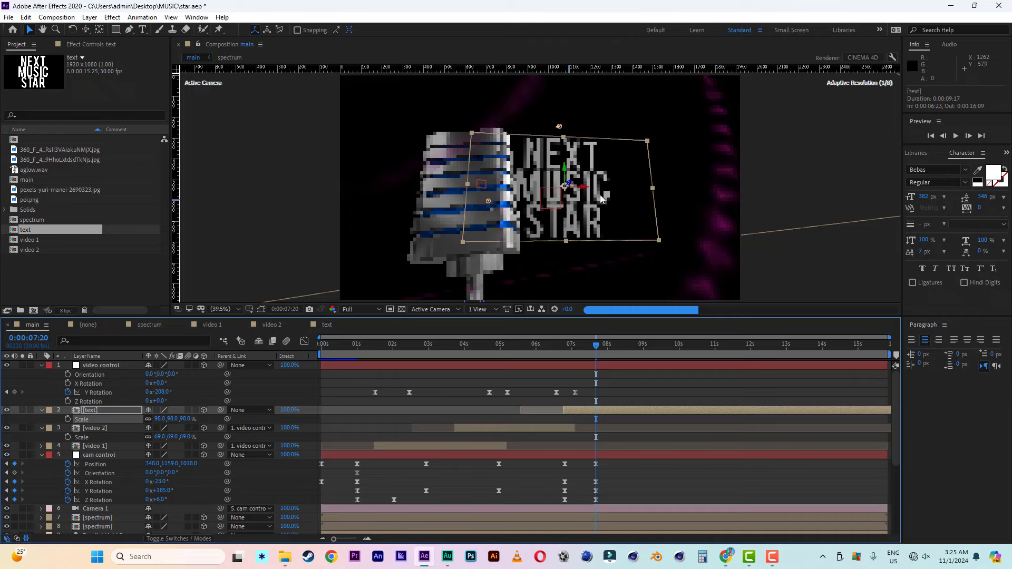
{"action": "left_click_drag", "start_coordinate": [588, 194], "coordinate": [626, 194]}
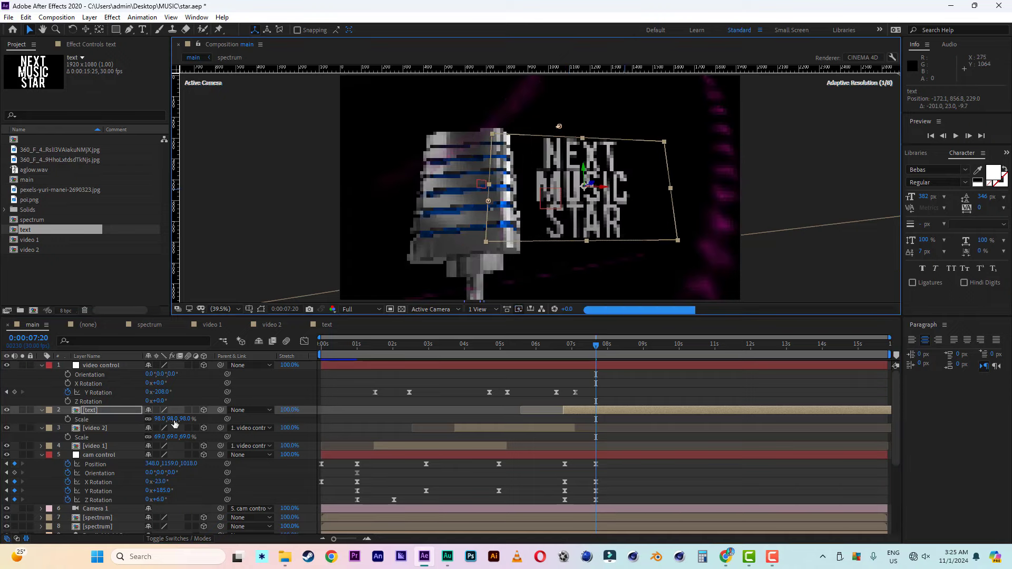
{"action": "left_click_drag", "start_coordinate": [182, 420], "coordinate": [197, 419]}
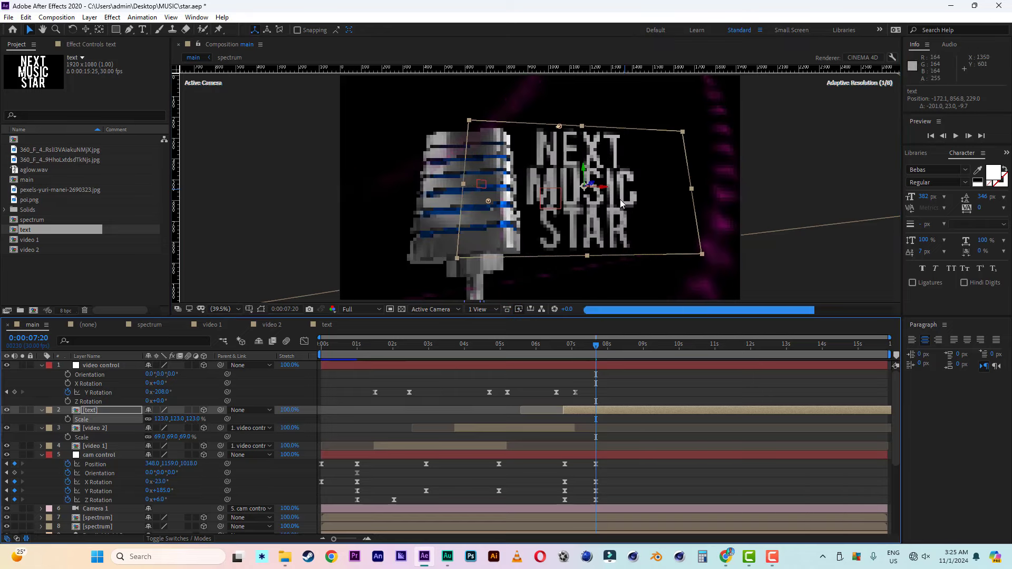
{"action": "left_click_drag", "start_coordinate": [606, 189], "coordinate": [583, 296]}
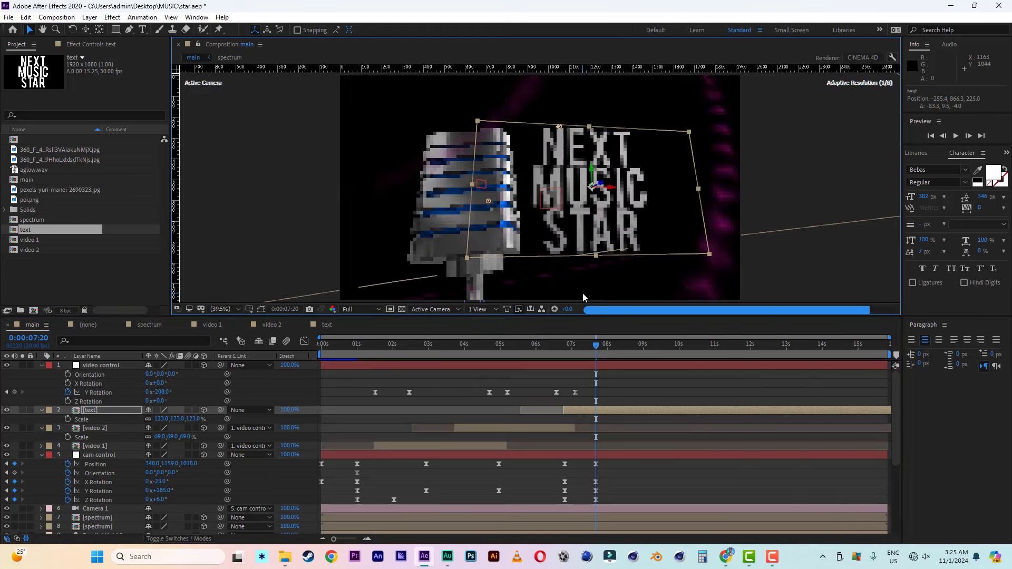
Step: Turn off Accepts Lights for the text layer and set its Y Rotation to 37°
{"action": "left_click", "coordinate": [41, 410]}
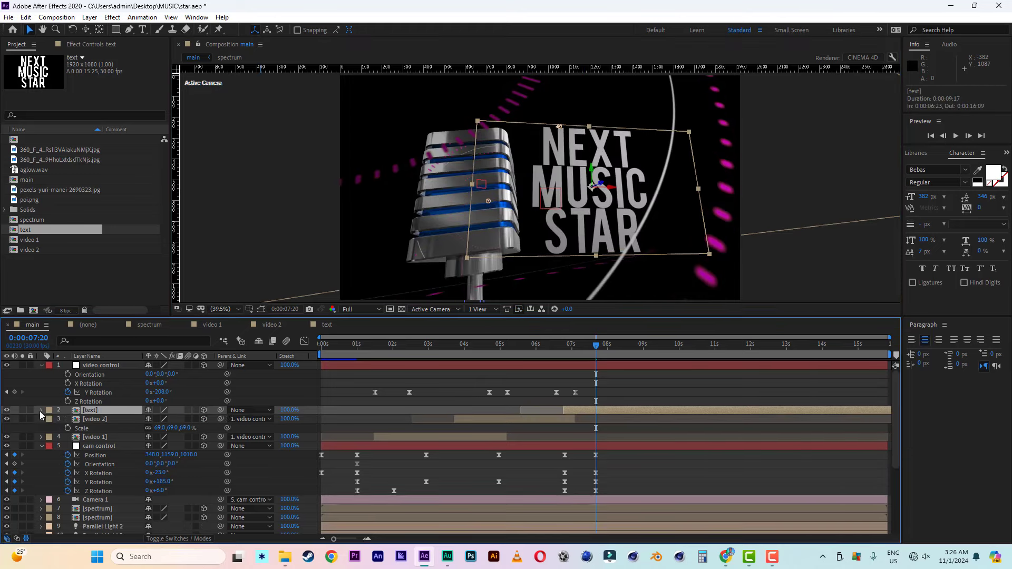
{"action": "left_click", "coordinate": [41, 410]}
{"action": "left_click", "coordinate": [52, 421]}
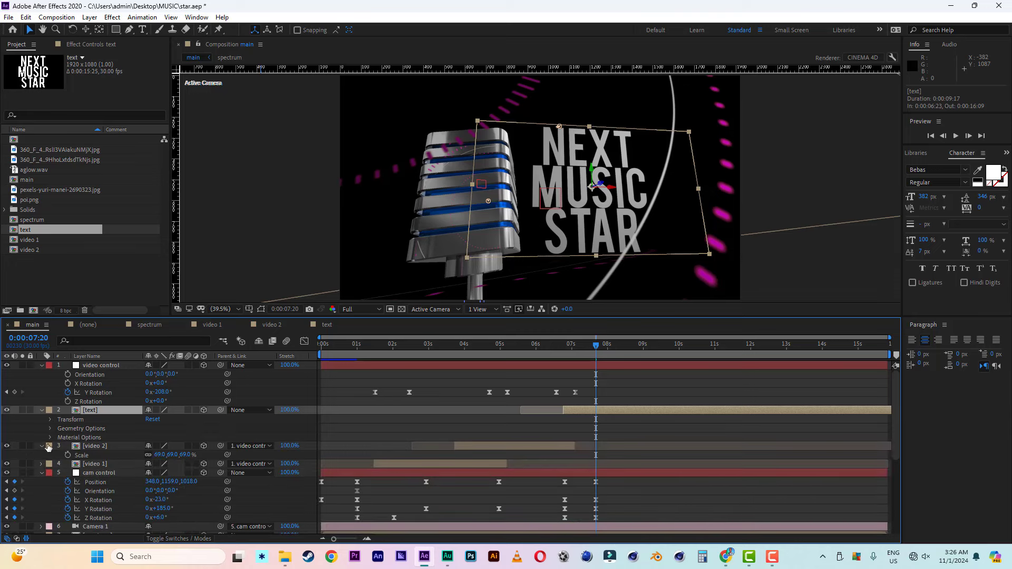
{"action": "left_click", "coordinate": [50, 437]}
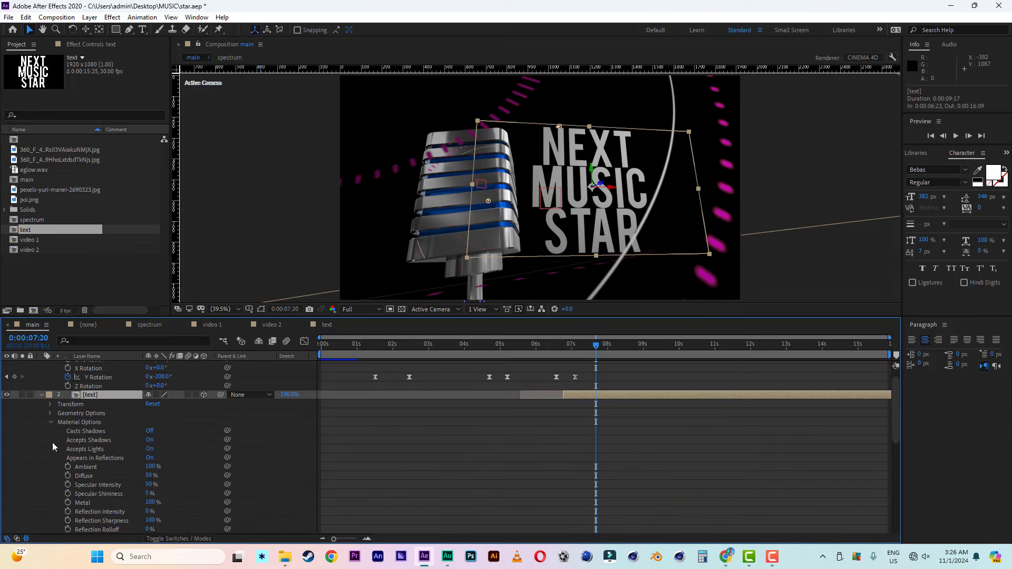
{"action": "left_click", "coordinate": [149, 449]}
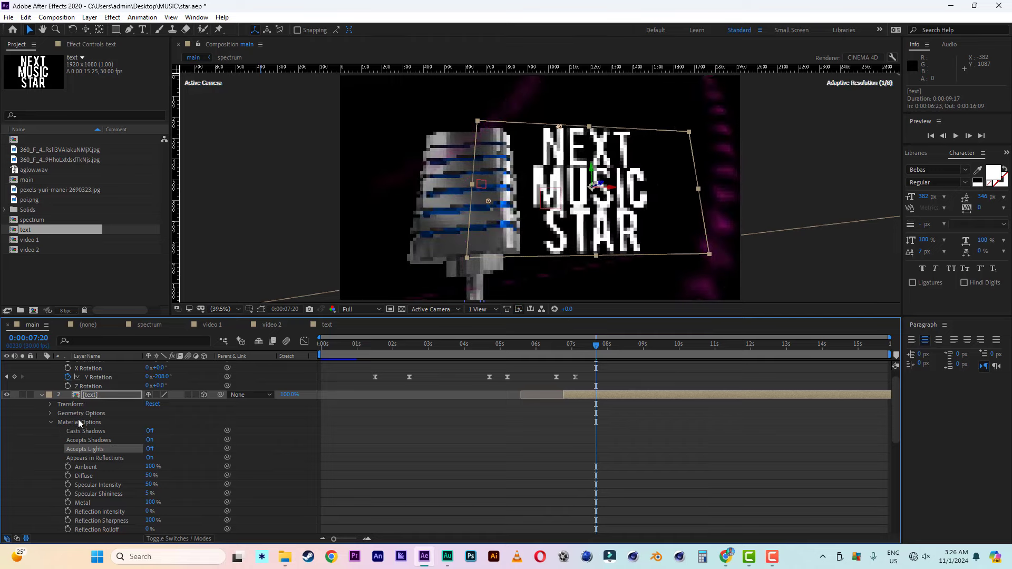
{"action": "left_click", "coordinate": [41, 395]}
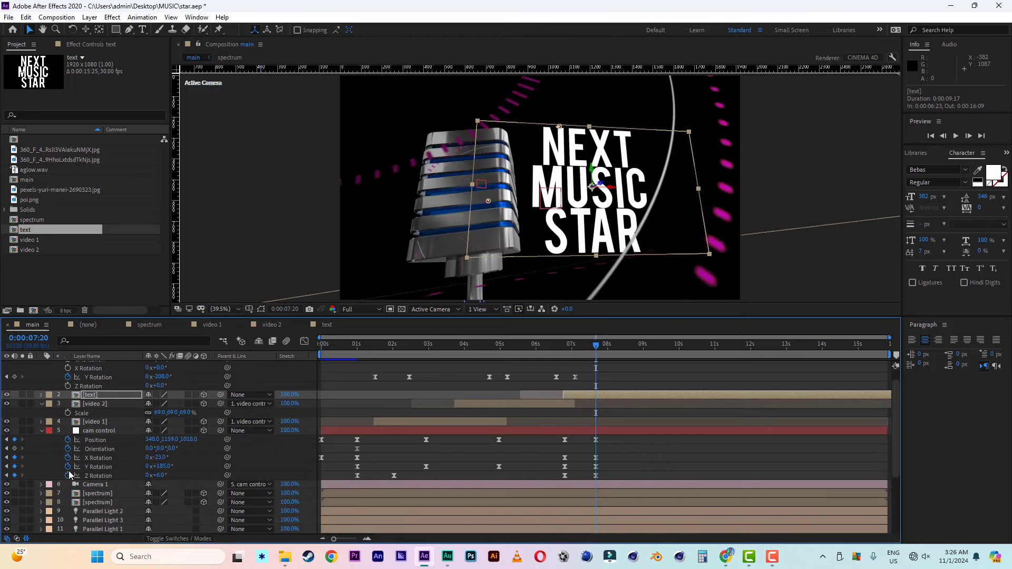
{"action": "key", "text": "r"}
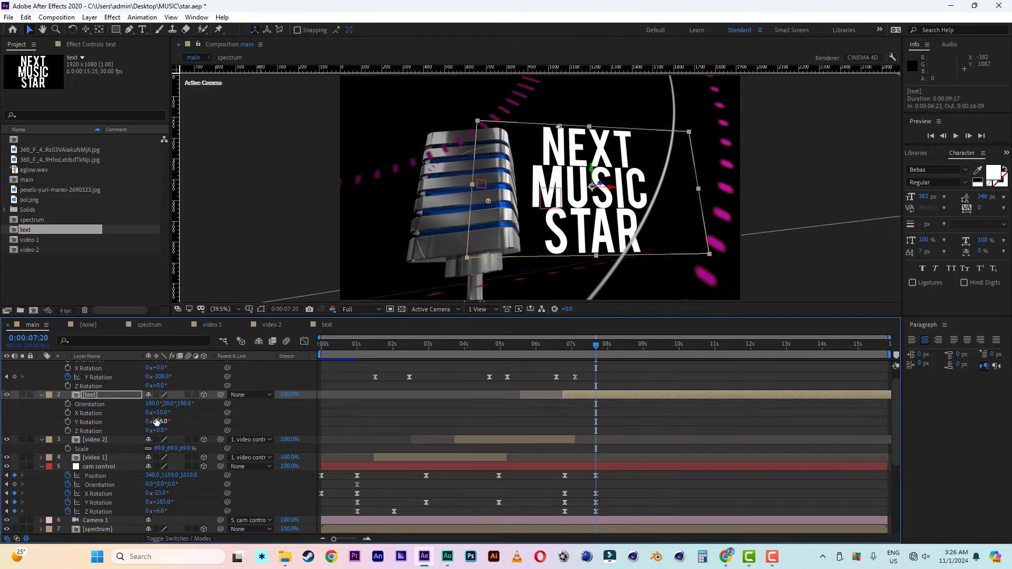
{"action": "left_click_drag", "start_coordinate": [163, 422], "coordinate": [172, 421]}
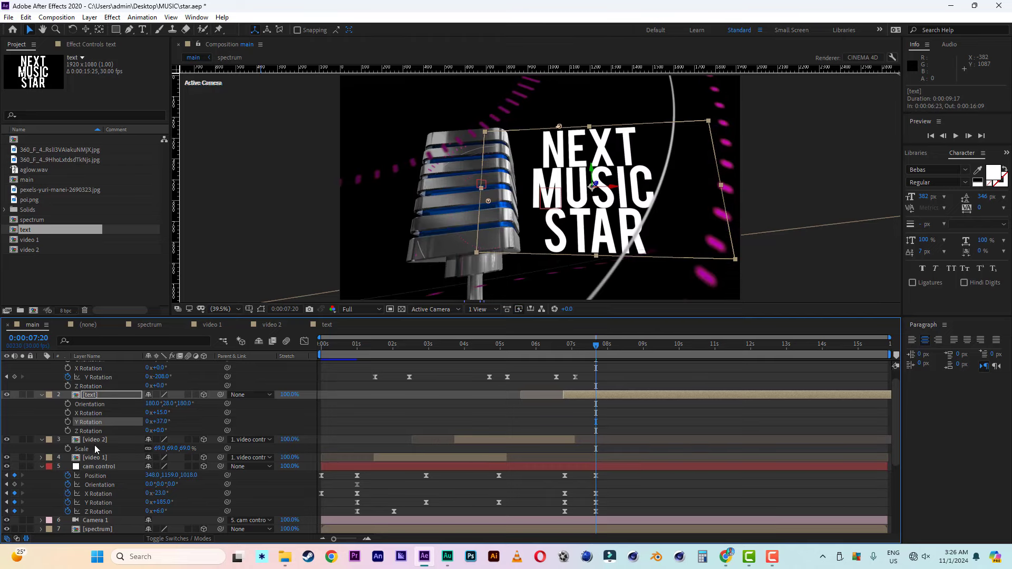
Step: Key the text layer's Position at 0:00:07:19, and move it out of frame to about -1449.1, 1056.5, 393.8 at 0:00:06:23
{"action": "left_click", "coordinate": [42, 395]}
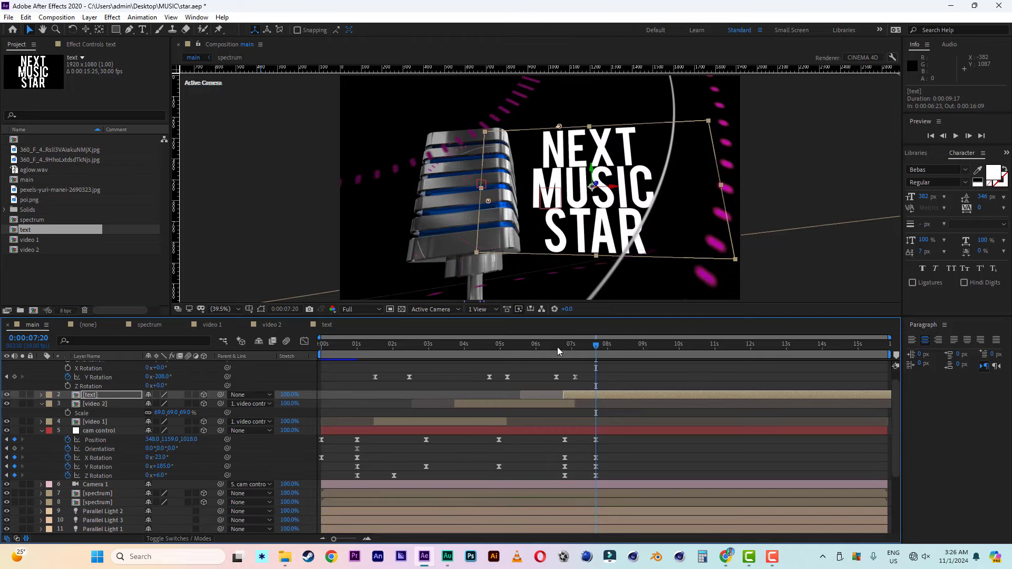
{"action": "left_click_drag", "start_coordinate": [558, 343], "coordinate": [595, 352]}
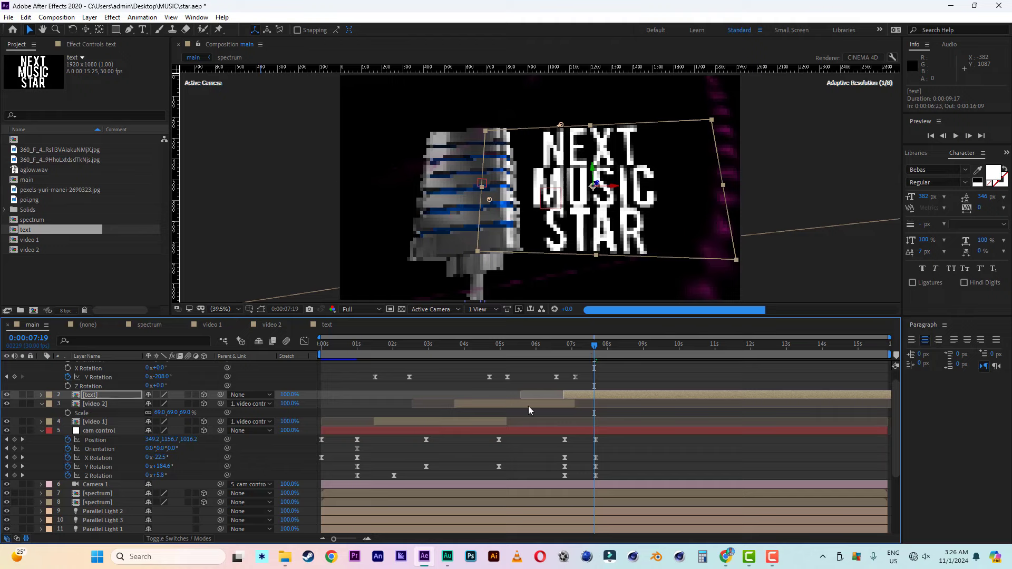
{"action": "key", "text": "p"}
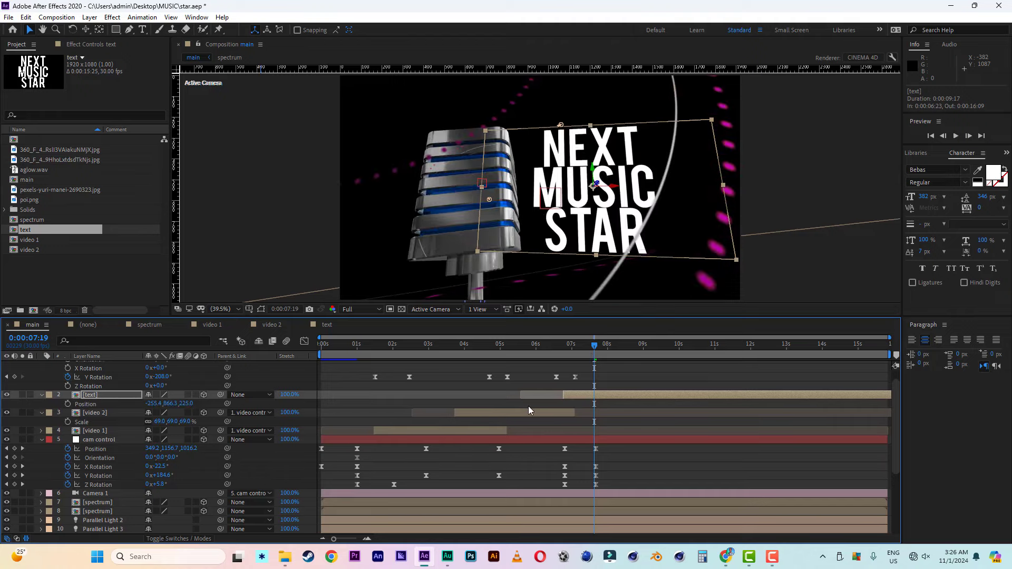
{"action": "left_click", "coordinate": [67, 404]}
{"action": "left_click_drag", "start_coordinate": [594, 348], "coordinate": [564, 352]}
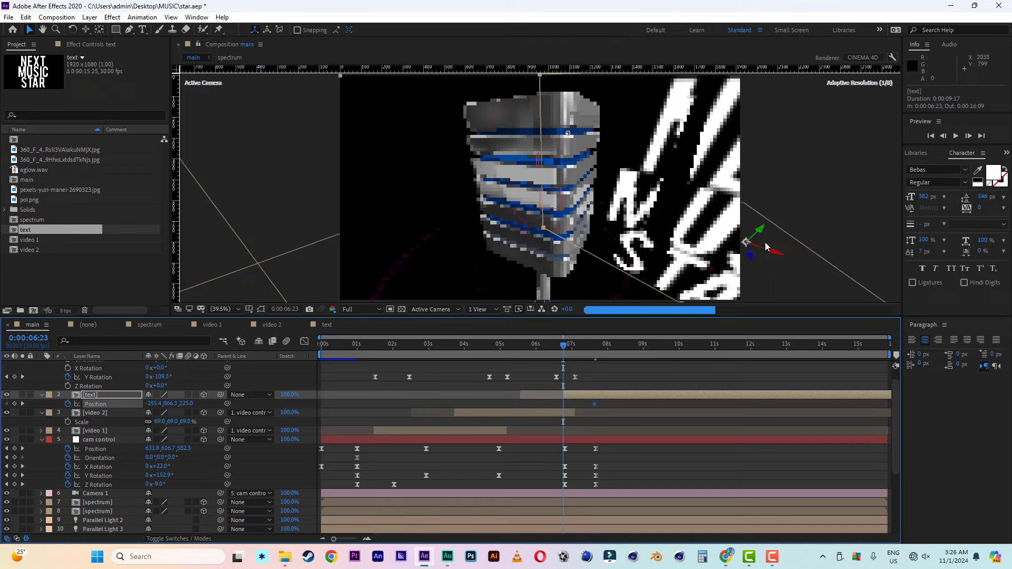
{"action": "left_click_drag", "start_coordinate": [779, 257], "coordinate": [966, 361]}
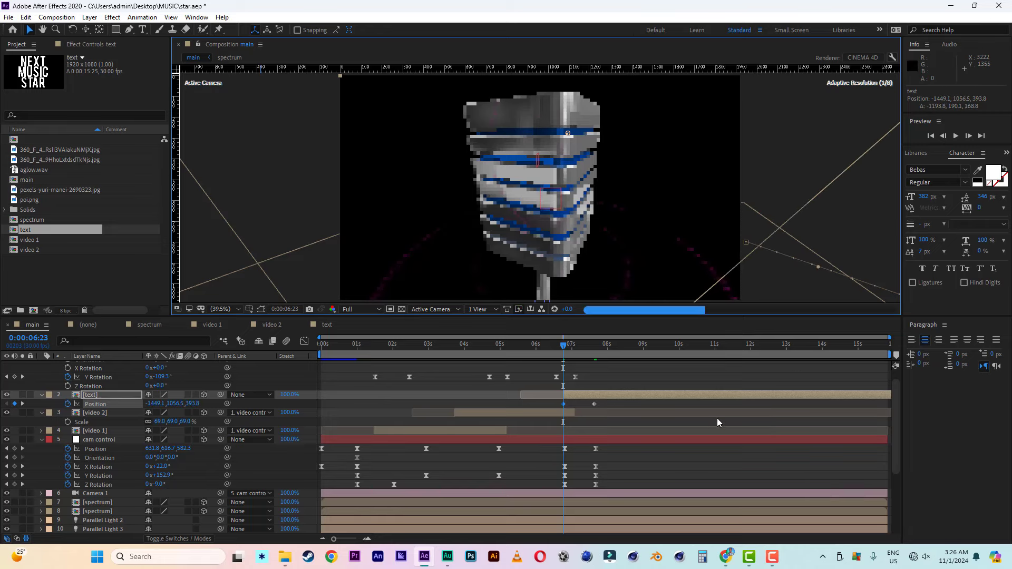
Step: Apply Easy Ease to both Position keyframes of the text layer
{"action": "left_click_drag", "start_coordinate": [599, 401], "coordinate": [561, 407]}
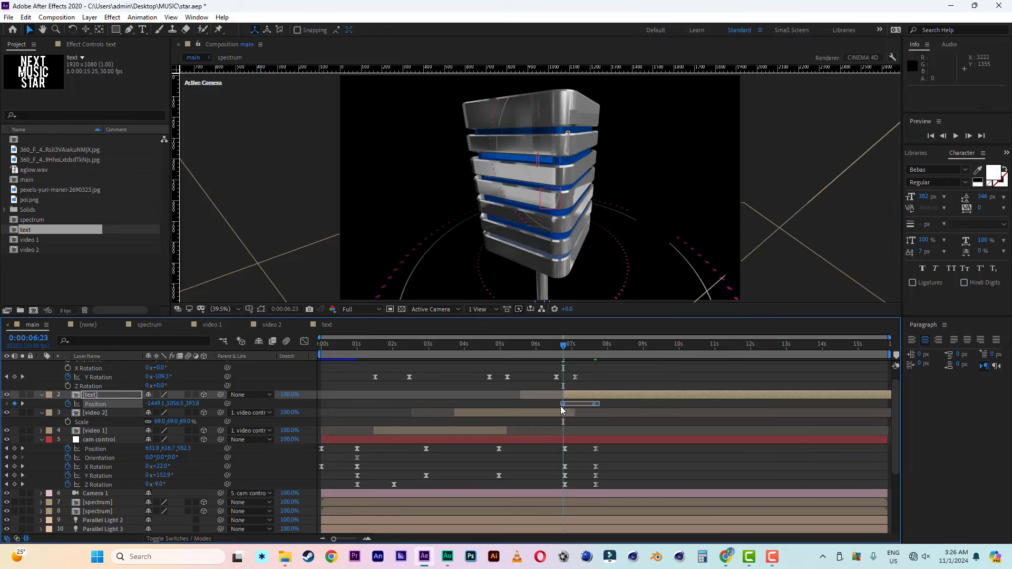
{"action": "right_click", "coordinate": [592, 409]}
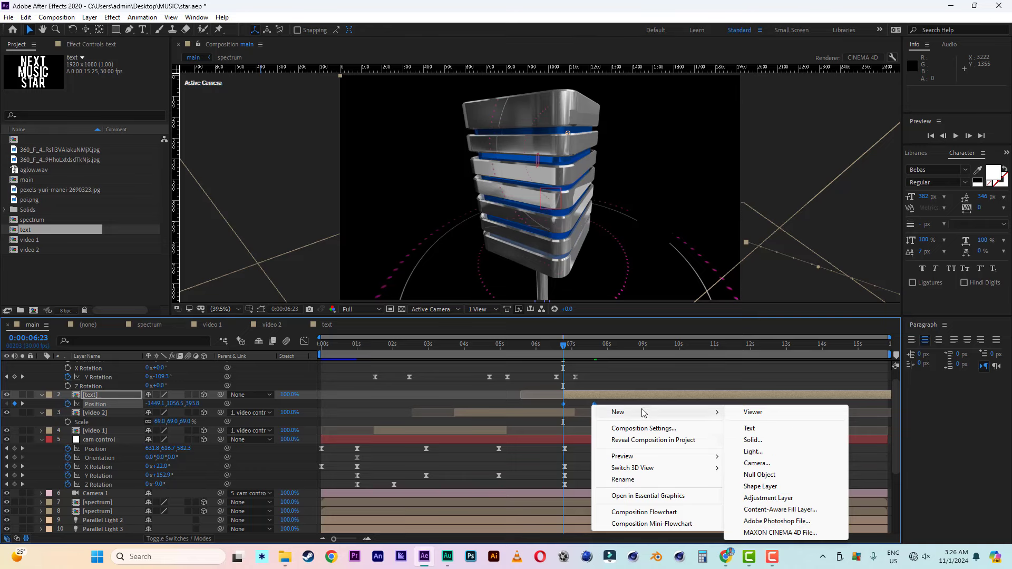
{"action": "right_click", "coordinate": [564, 406]}
{"action": "mouse_move", "coordinate": [626, 401]}
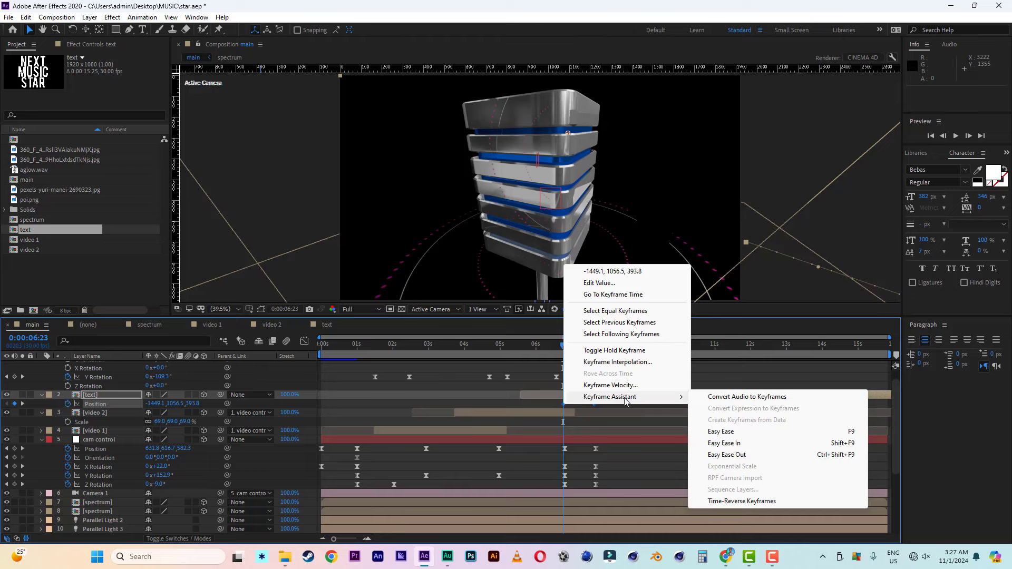
{"action": "left_click", "coordinate": [718, 431]}
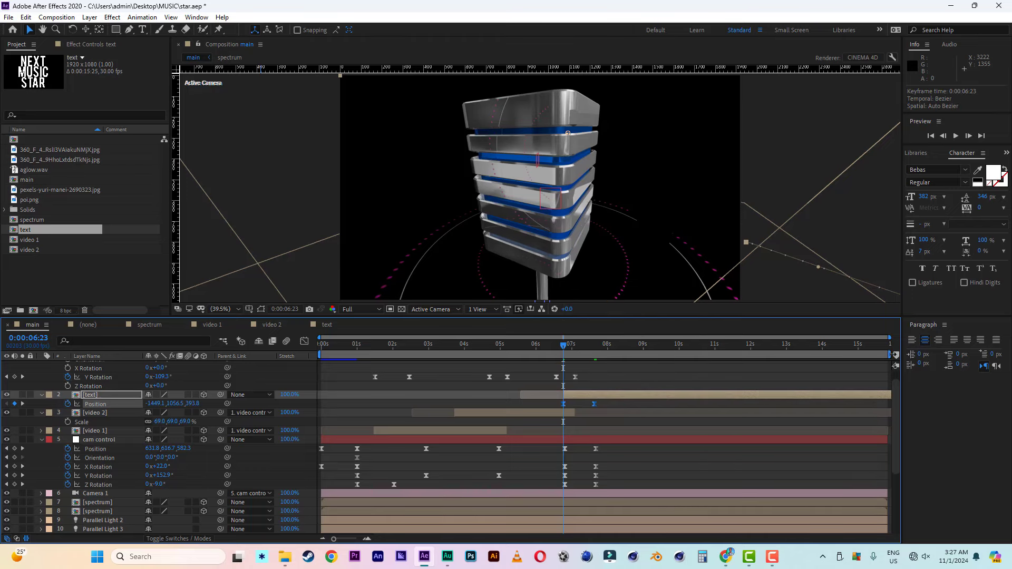
Step: End the work area at 0:00:08:13 and save the project with the layers' properties collapsed
{"action": "left_click_drag", "start_coordinate": [890, 354], "coordinate": [627, 355]}
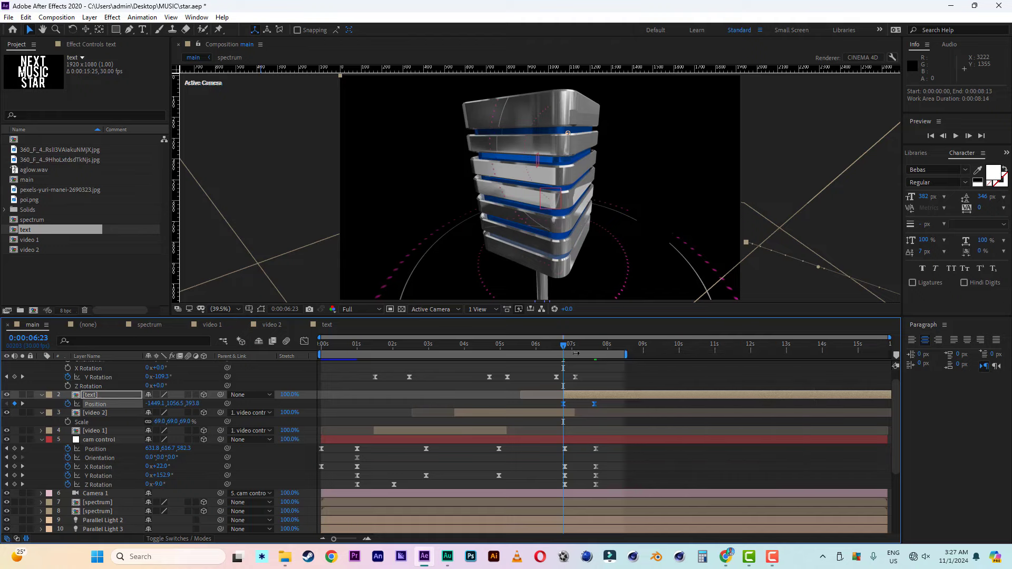
{"action": "left_click_drag", "start_coordinate": [564, 351], "coordinate": [629, 366]}
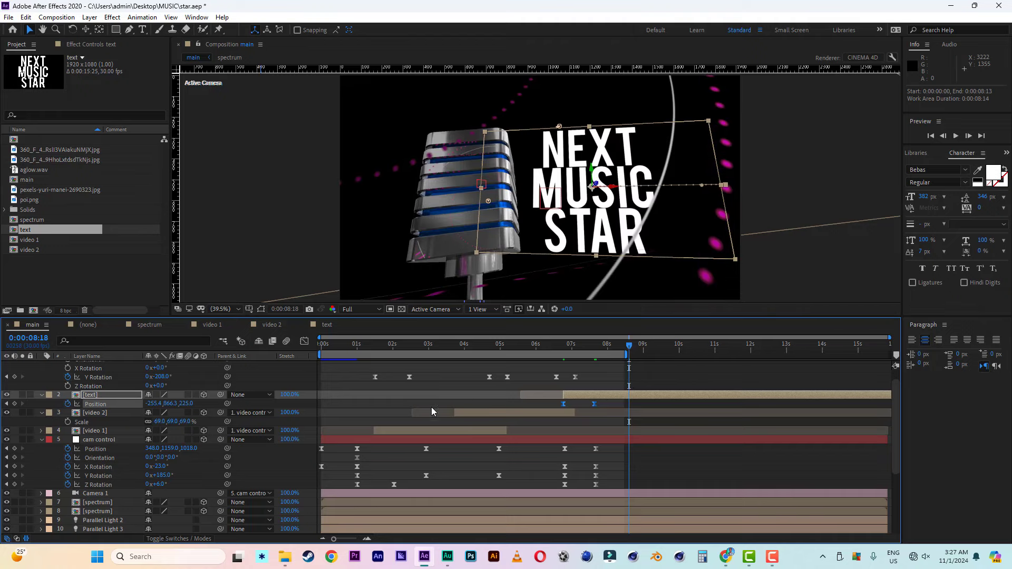
{"action": "left_click", "coordinate": [42, 395]}
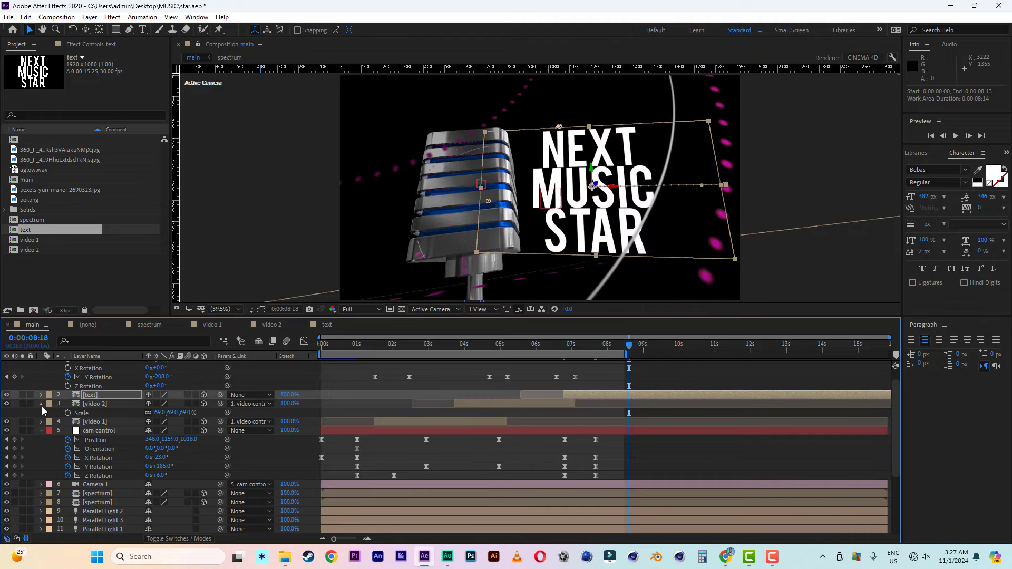
{"action": "left_click", "coordinate": [43, 404]}
{"action": "left_click", "coordinate": [41, 421]}
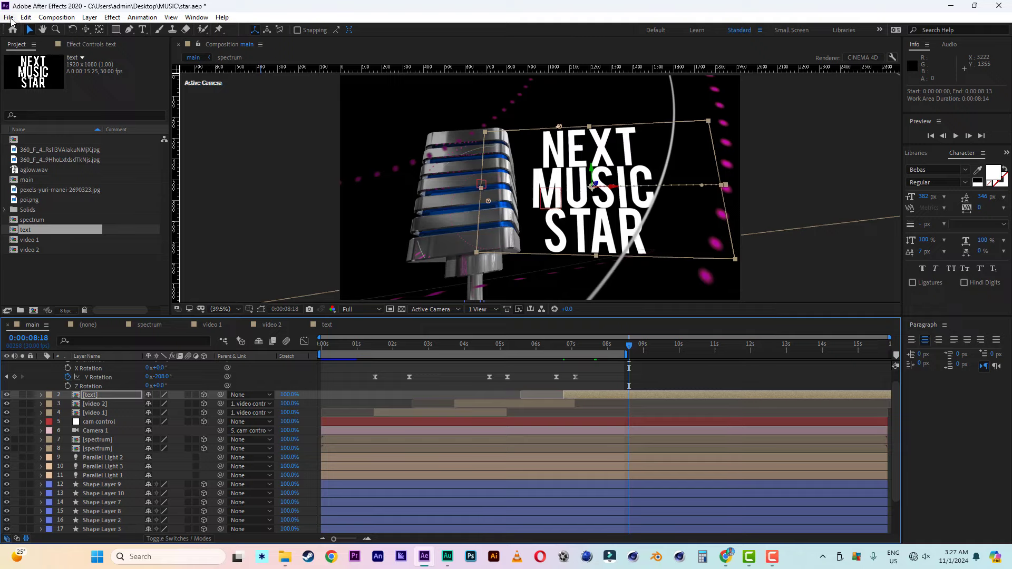
{"action": "left_click", "coordinate": [9, 17]}
{"action": "left_click", "coordinate": [26, 115]}
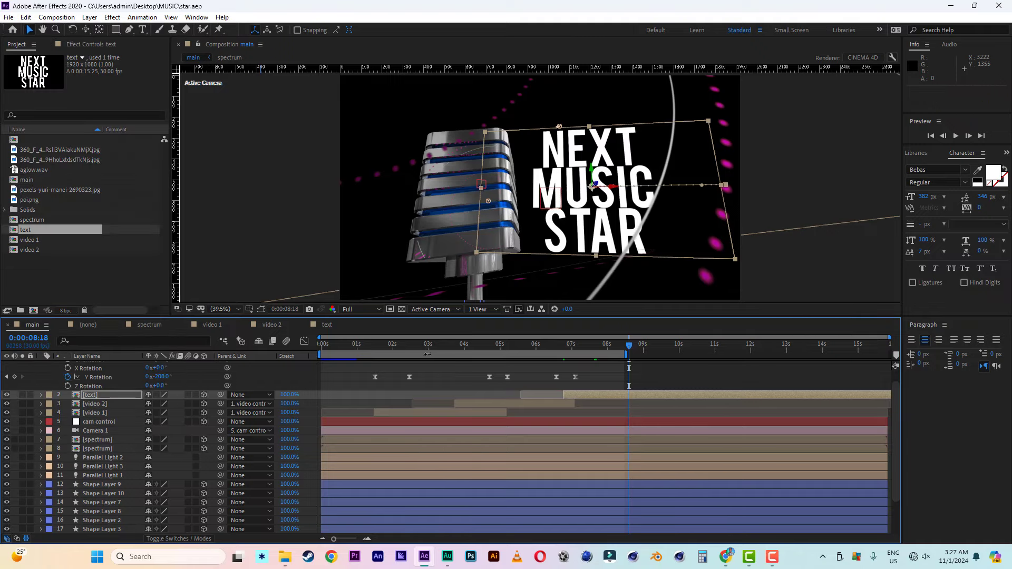
Step: Duplicate the video 1 layer with the playhead at 0:00:01:25 and reveal the lower copy's Position
{"action": "left_click_drag", "start_coordinate": [426, 346], "coordinate": [388, 346]}
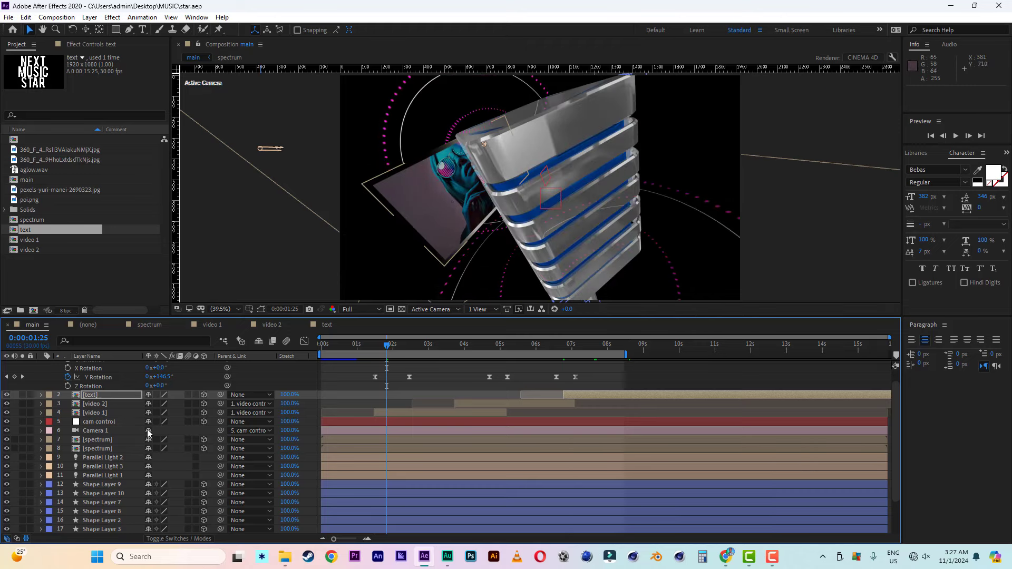
{"action": "left_click", "coordinate": [98, 414]}
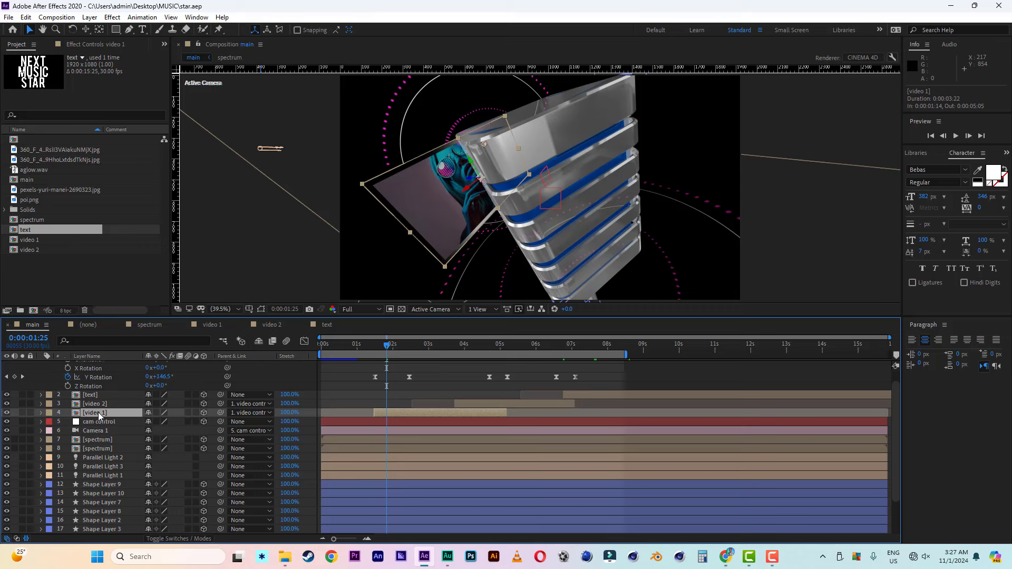
{"action": "key", "text": "ctrl+d"}
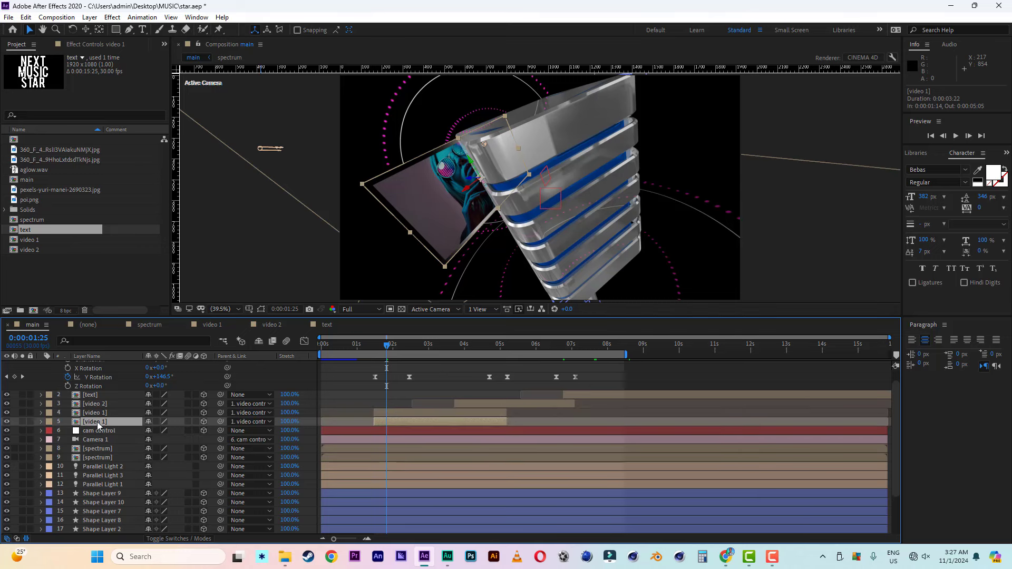
{"action": "key", "text": "p"}
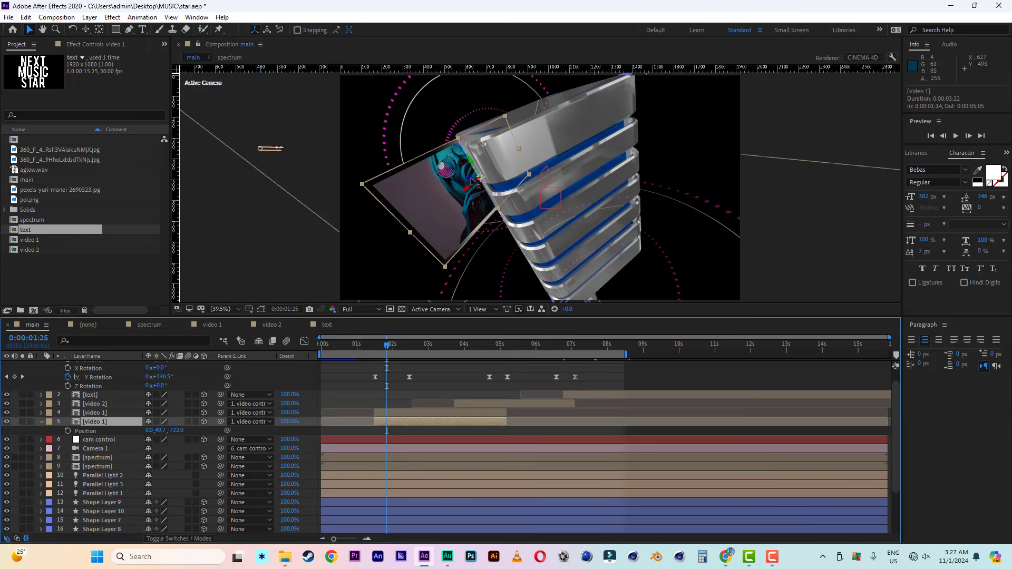
{"action": "left_click_drag", "start_coordinate": [471, 181], "coordinate": [509, 237]}
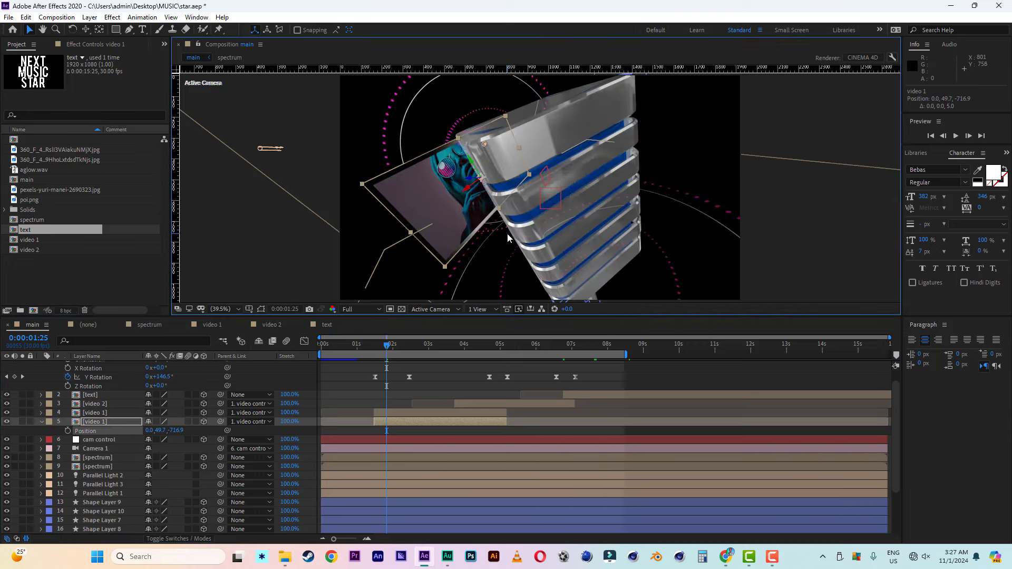
{"action": "key", "text": "ctrl+z"}
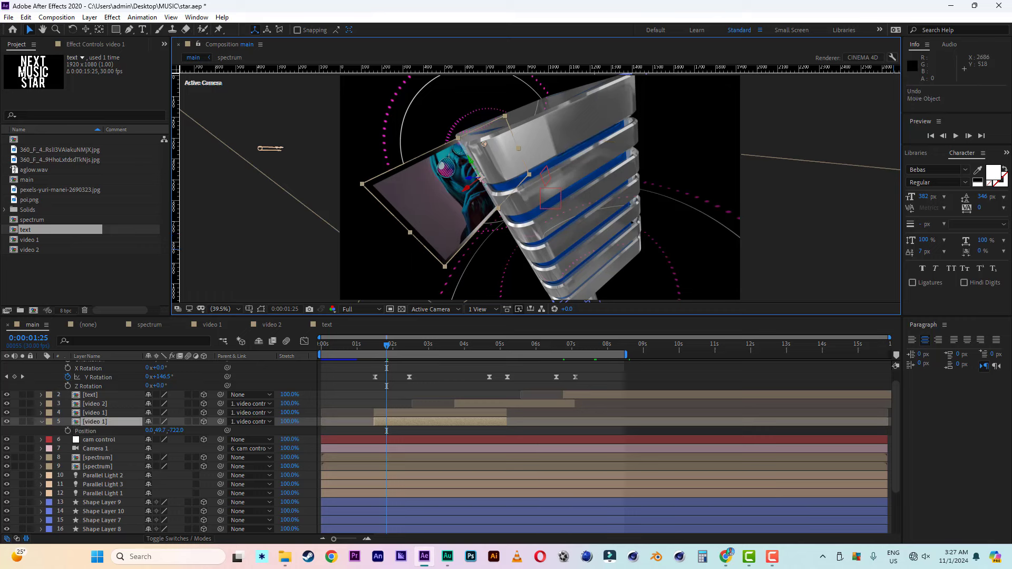
Step: Find the Fill effect and apply it to the lower video 1 copy
{"action": "left_click", "coordinate": [1006, 152]}
{"action": "left_click", "coordinate": [978, 165]}
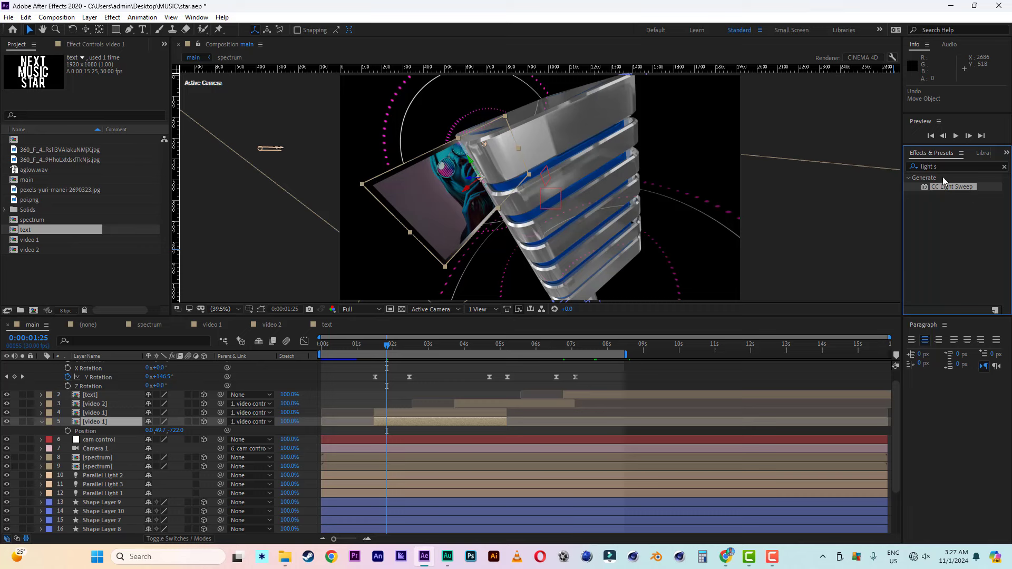
{"action": "left_click_drag", "start_coordinate": [949, 167], "coordinate": [816, 165]}
{"action": "type", "text": "f"}
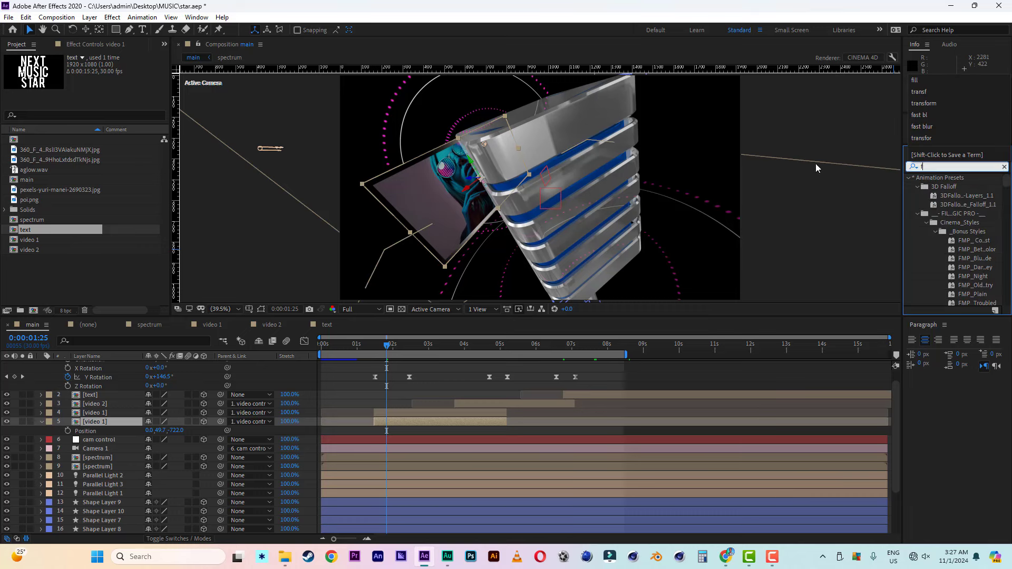
{"action": "type", "text": "ill"}
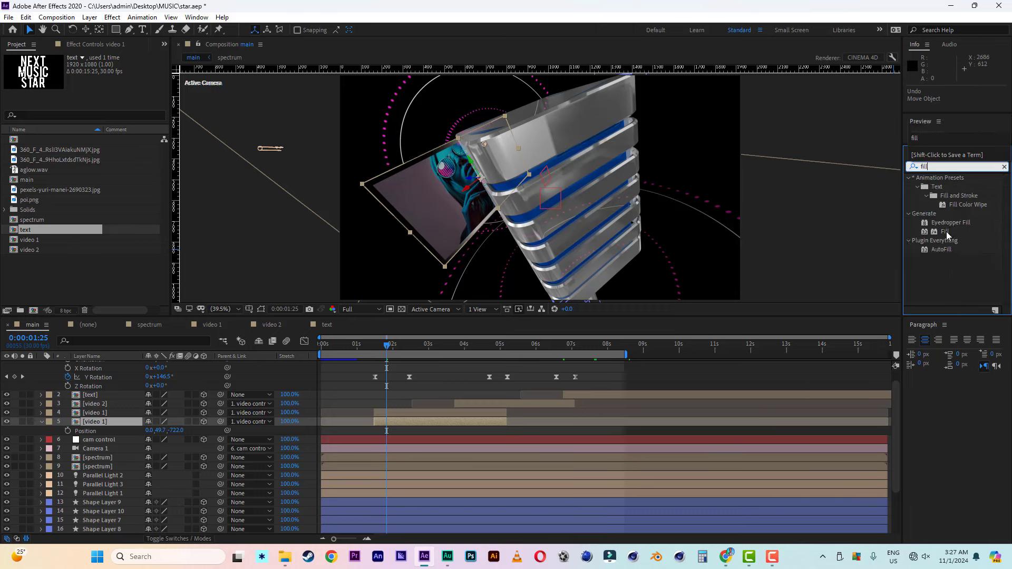
{"action": "double_click", "coordinate": [947, 232]}
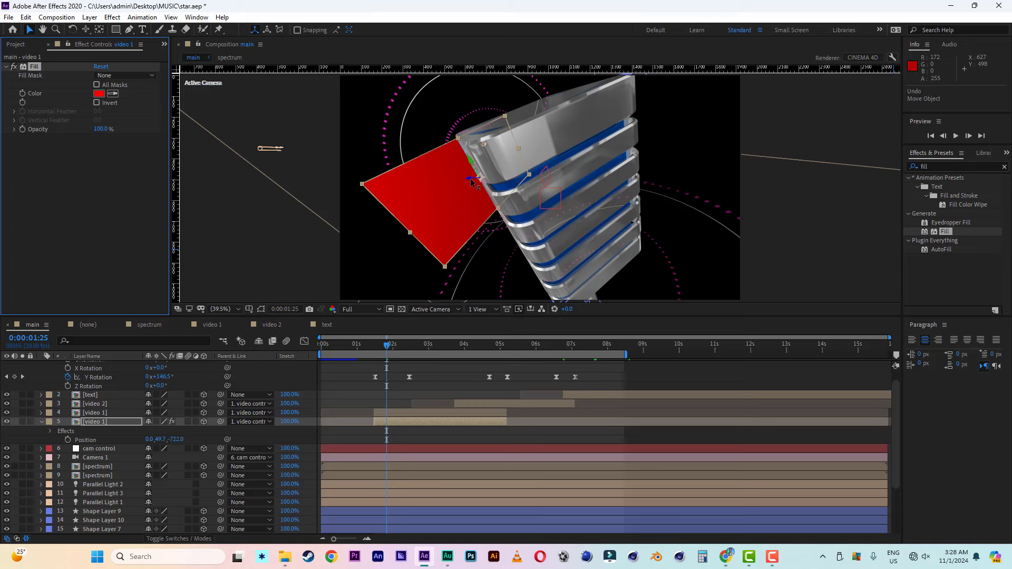
Step: Offset the filled video 1 copy slightly from the picture by setting its Z Position to -720
{"action": "left_click_drag", "start_coordinate": [469, 177], "coordinate": [472, 180]}
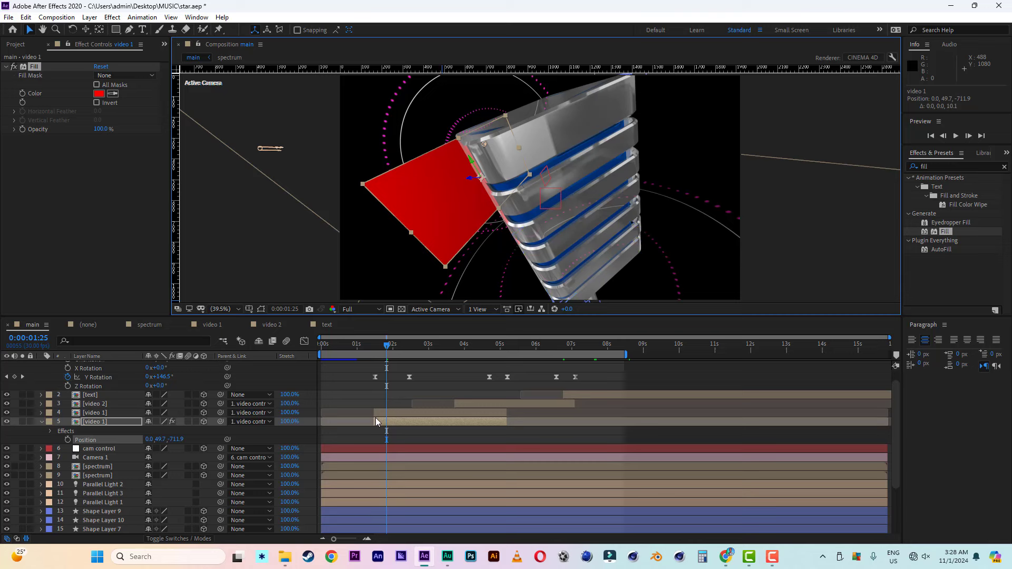
{"action": "left_click", "coordinate": [422, 347]}
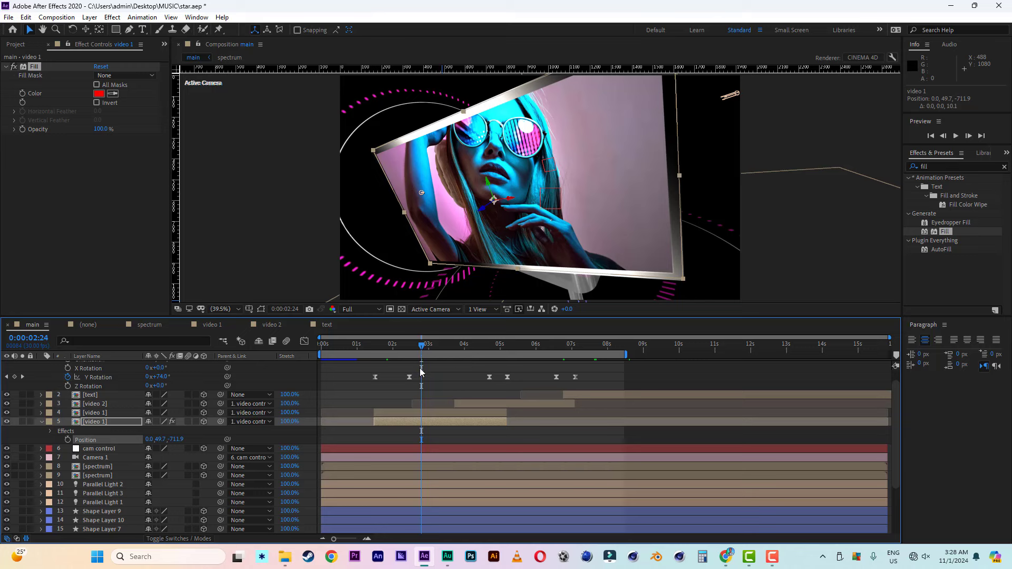
{"action": "left_click", "coordinate": [401, 348]}
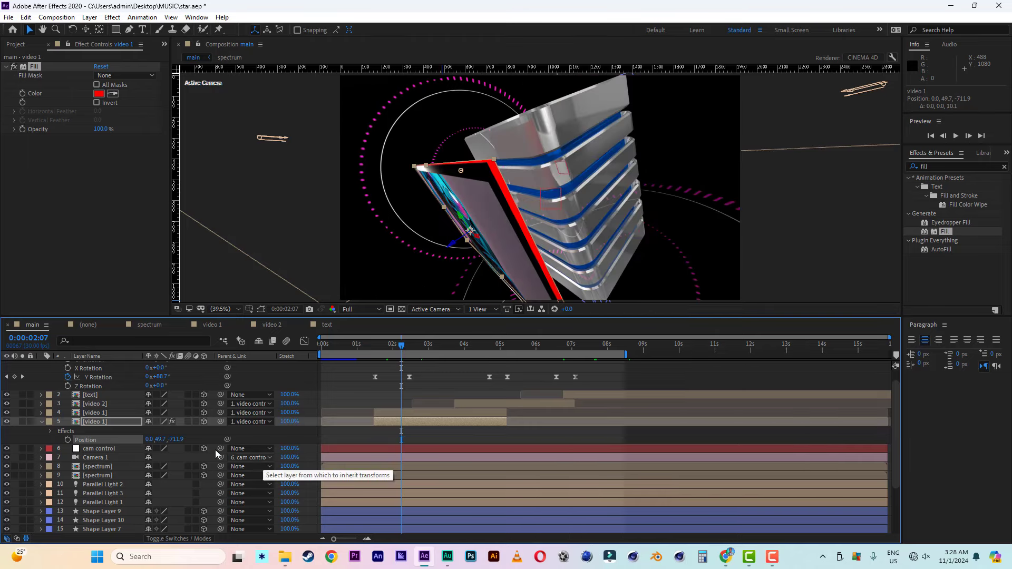
{"action": "left_click", "coordinate": [182, 440]}
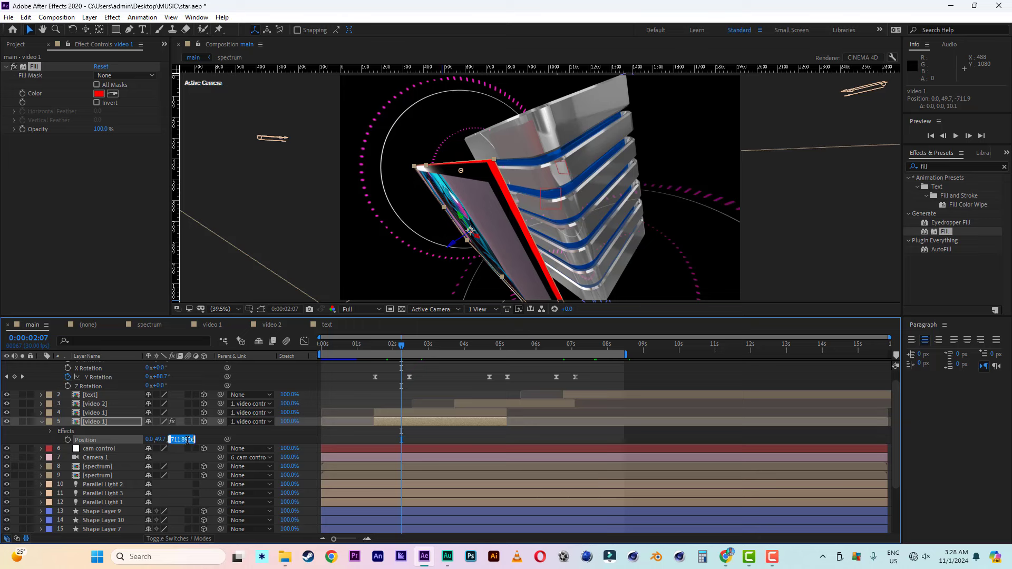
{"action": "left_click_drag", "start_coordinate": [176, 440], "coordinate": [213, 440]}
{"action": "type", "text": "20"}
{"action": "left_click", "coordinate": [210, 438]}
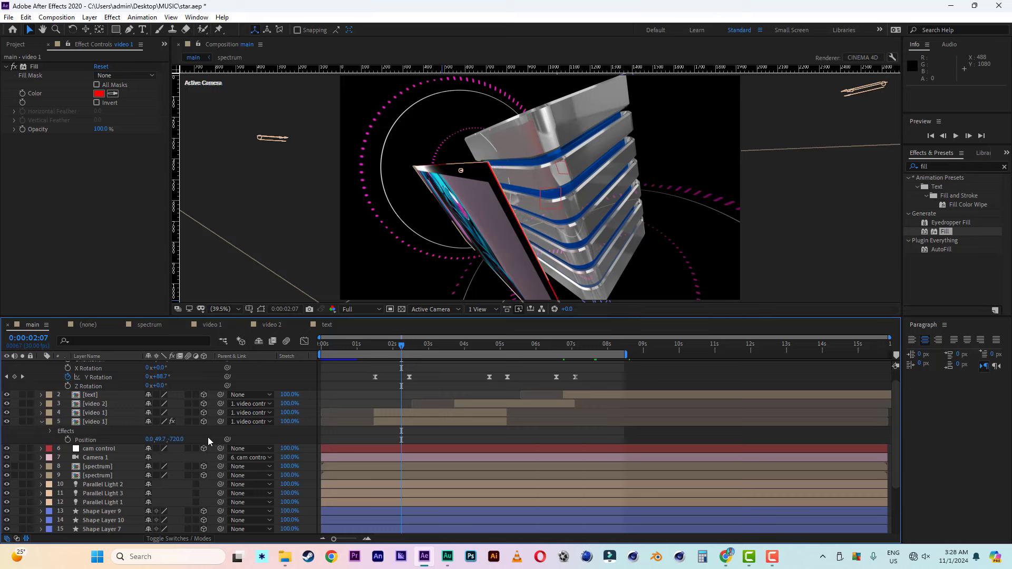
Step: Set the Fill color of the lower video 1 copy to dark gray 424242
{"action": "left_click", "coordinate": [90, 422]}
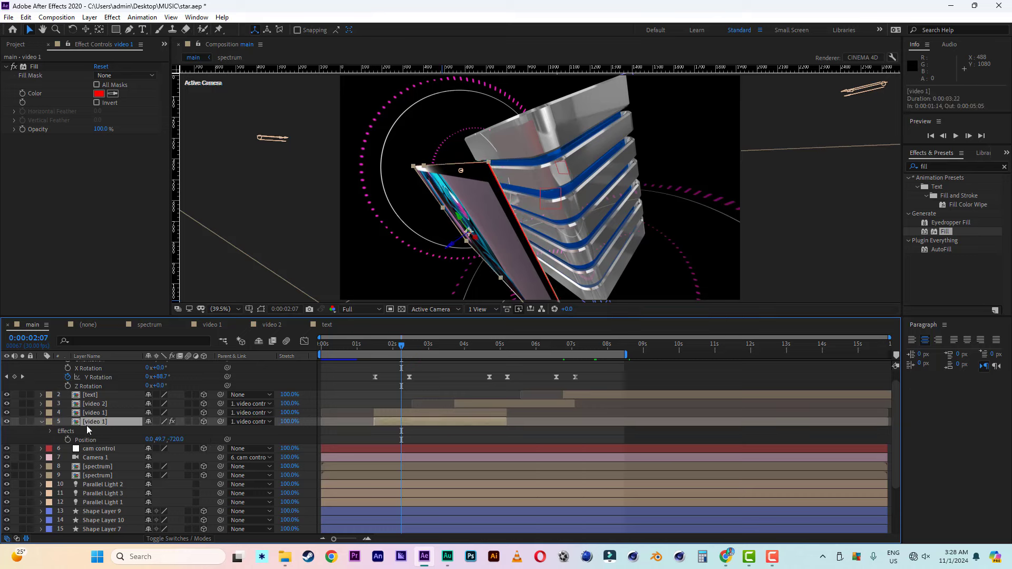
{"action": "left_click", "coordinate": [98, 94]}
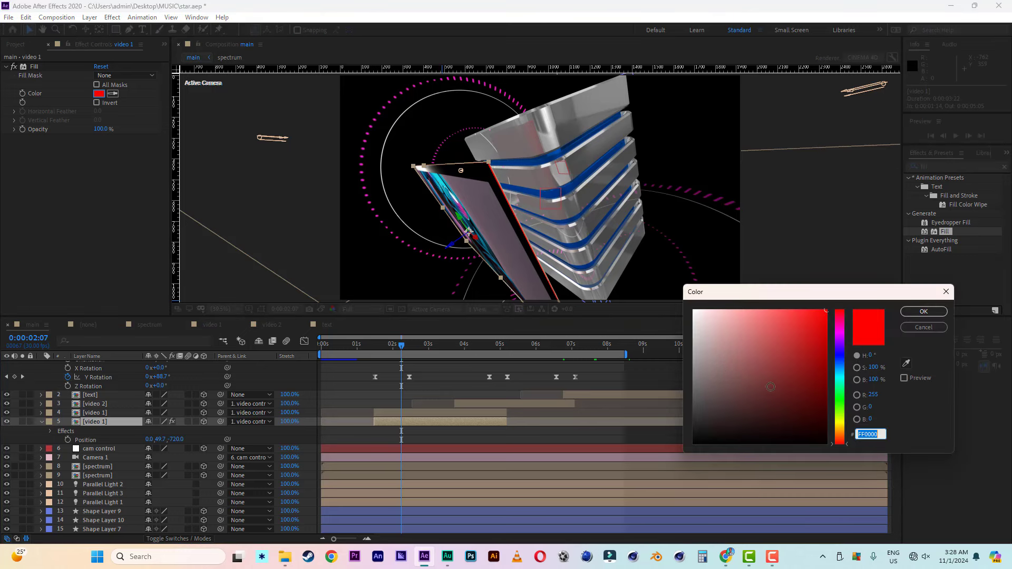
{"action": "mouse_move", "coordinate": [718, 393]}
{"action": "left_mouse_down"}
{"action": "mouse_move", "coordinate": [672, 420]}
{"action": "mouse_move", "coordinate": [659, 410]}
{"action": "left_mouse_up"}
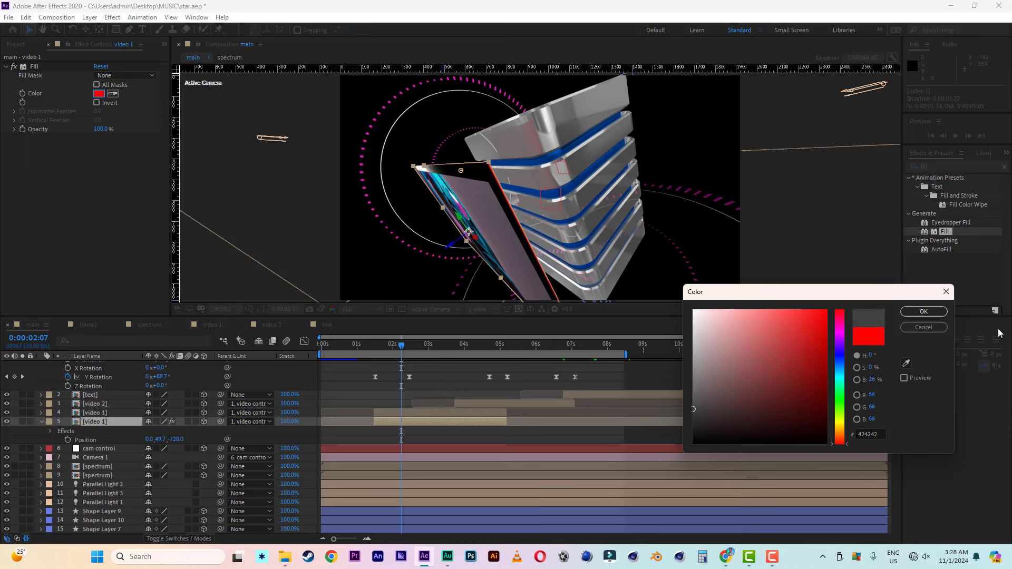
{"action": "left_click", "coordinate": [923, 312]}
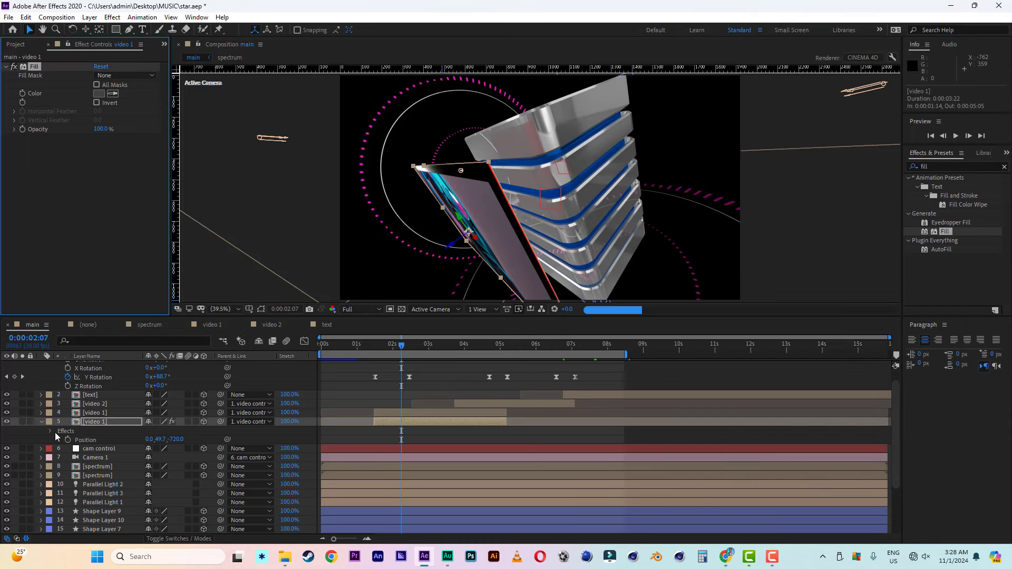
Step: With the playhead at 0:00:01:27, raise the Reflection Intensity of the lower video 1 copy to 100%
{"action": "left_click", "coordinate": [42, 422]}
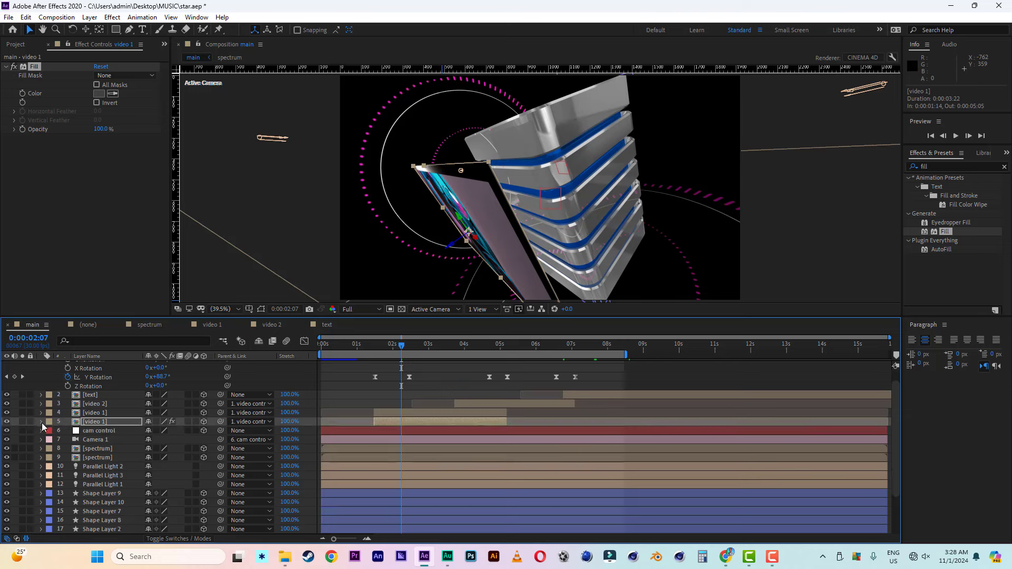
{"action": "left_click", "coordinate": [42, 422]}
{"action": "left_click", "coordinate": [50, 440]}
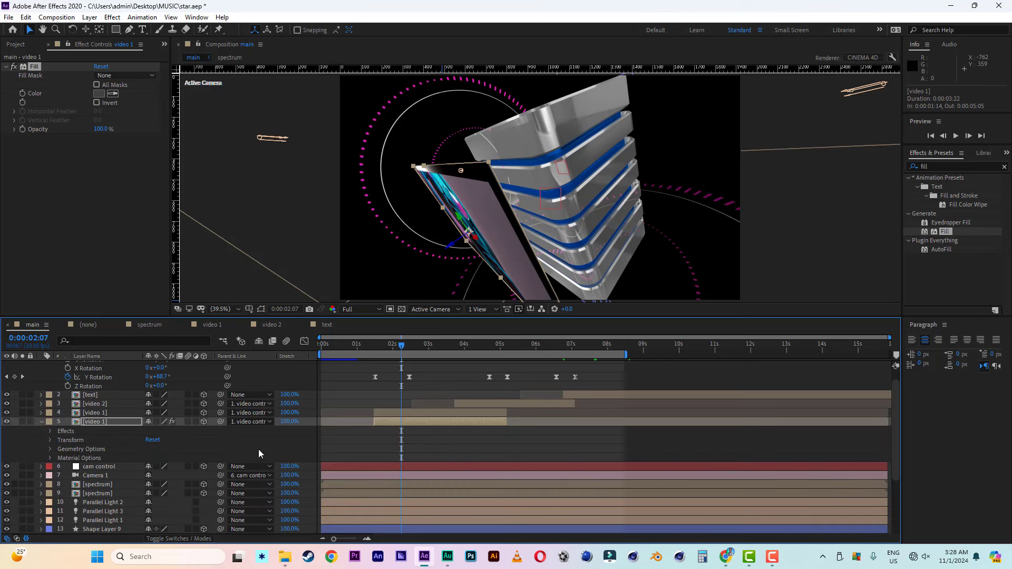
{"action": "left_click", "coordinate": [390, 350]}
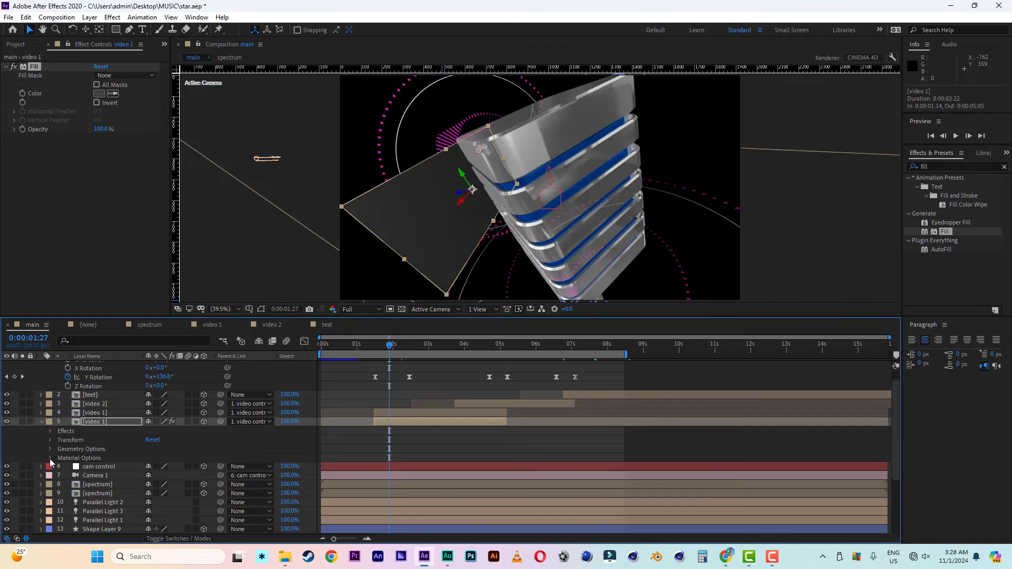
{"action": "left_click", "coordinate": [50, 458]}
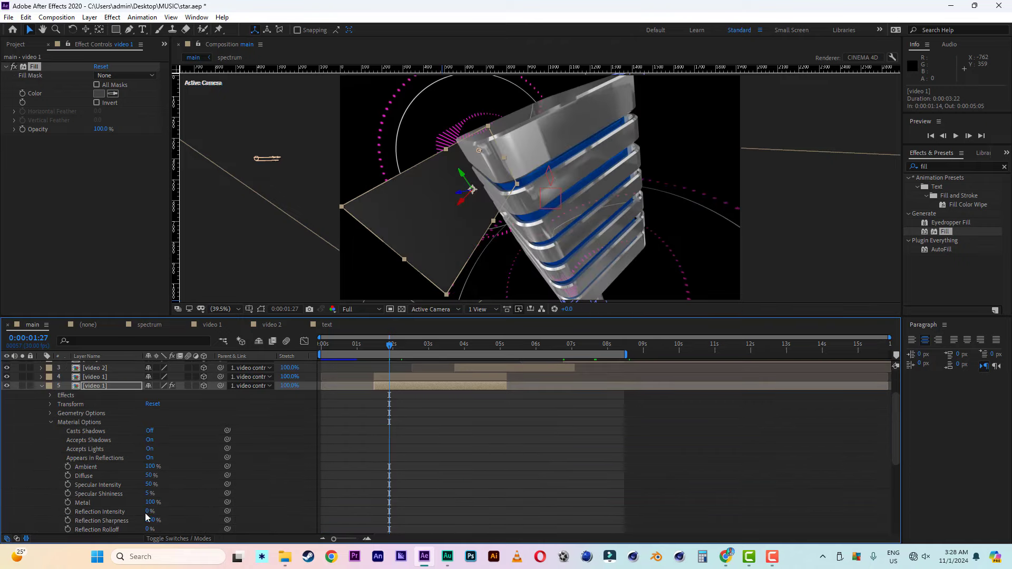
{"action": "left_click_drag", "start_coordinate": [148, 512], "coordinate": [252, 517]}
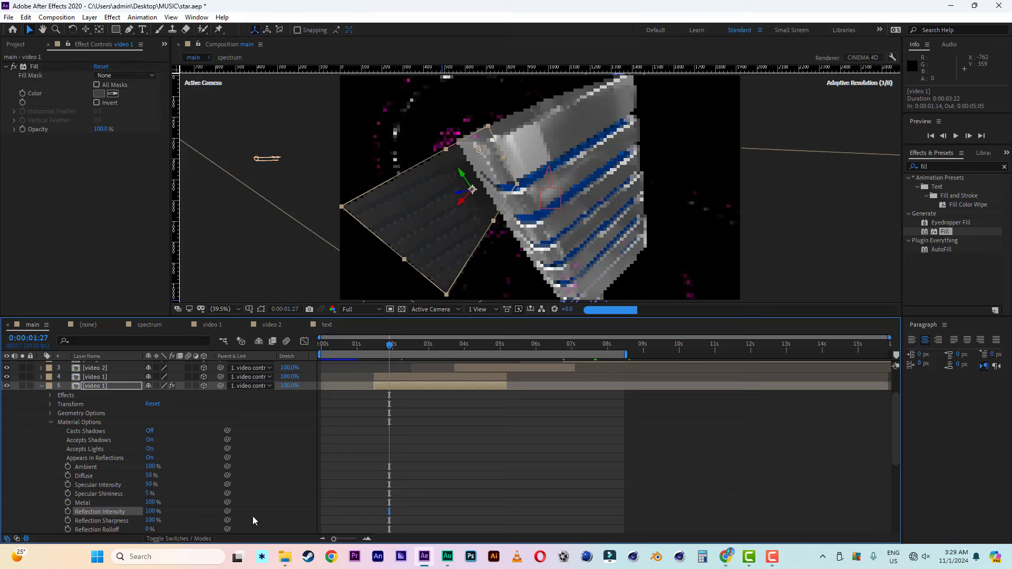
Step: Set the Specular Shininess of the lower video 1 copy to 100%
{"action": "left_click", "coordinate": [150, 498]}
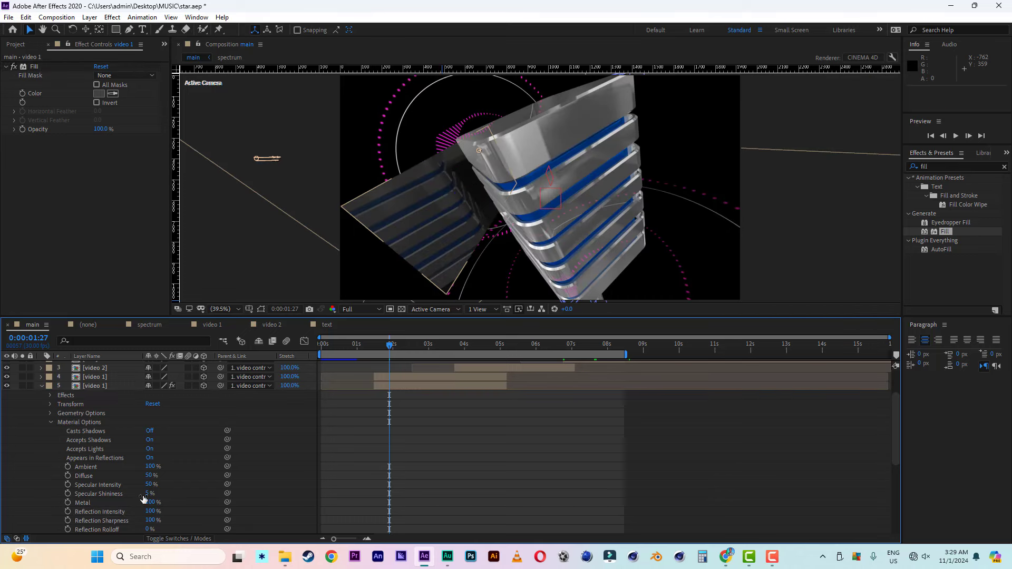
{"action": "left_click", "coordinate": [148, 494]}
{"action": "type", "text": "100"}
{"action": "key", "text": "Return"}
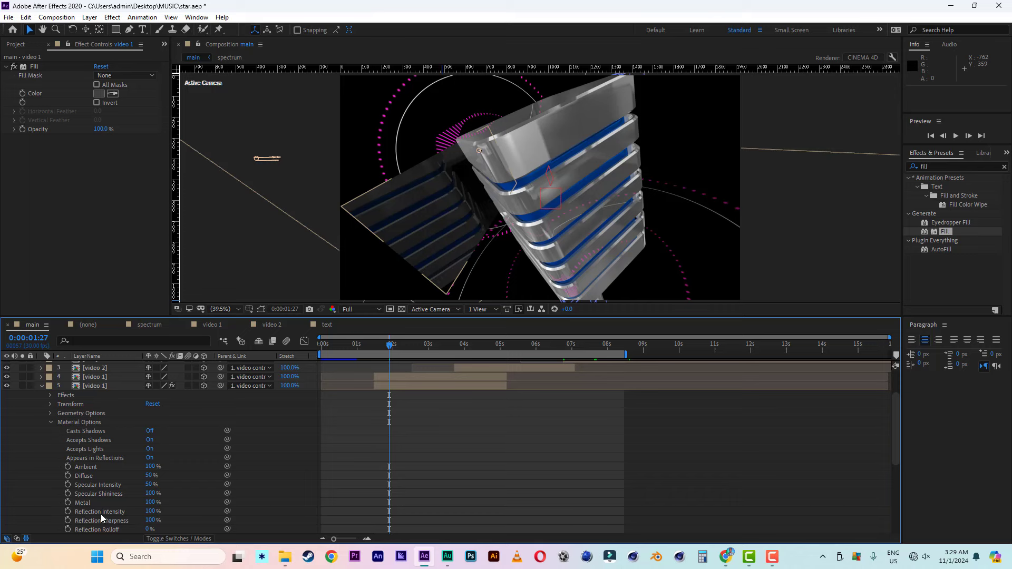
Step: Set the Reflection Intensity of the lower video 1 copy to 50% and collapse its properties
{"action": "left_click", "coordinate": [150, 511]}
{"action": "type", "text": "50"}
{"action": "key", "text": "Return"}
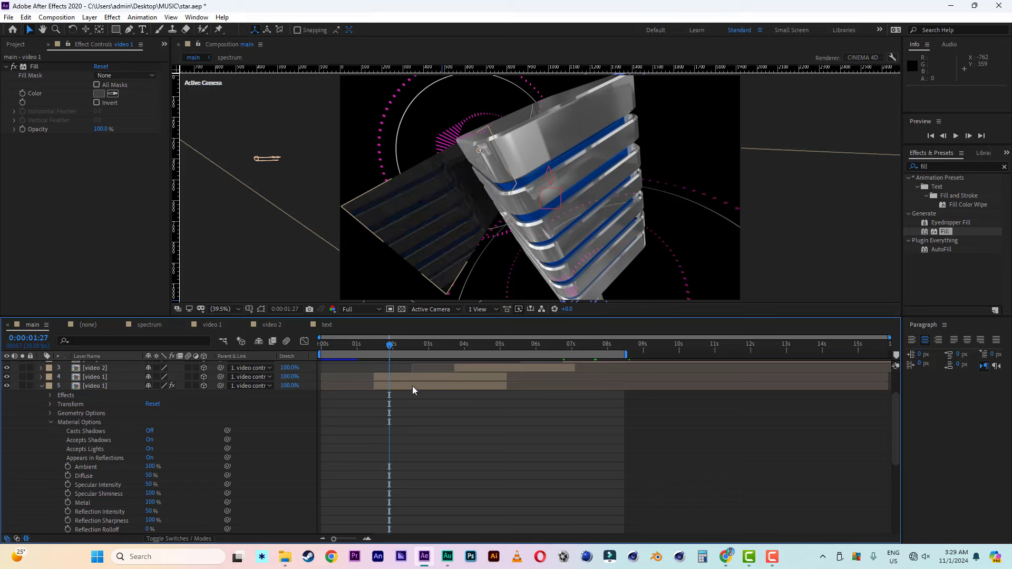
{"action": "left_click", "coordinate": [106, 387]}
{"action": "left_click", "coordinate": [41, 386]}
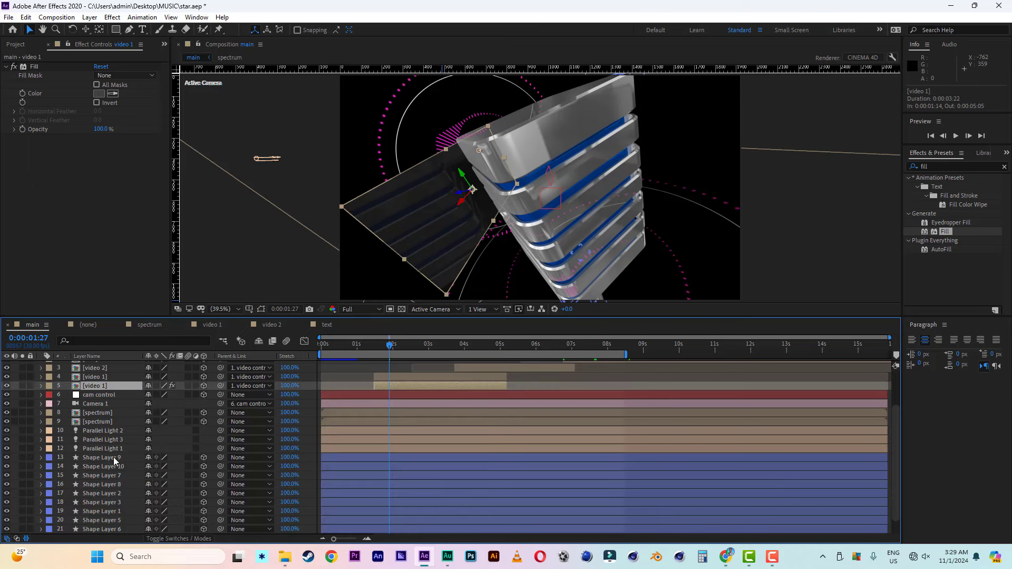
{"action": "scroll", "coordinate": [113, 457], "scroll_direction": "up", "scroll_amount": 1}
Step: Duplicate the video 2 layer with the playhead at 0:00:04:28
{"action": "left_click", "coordinate": [414, 403]}
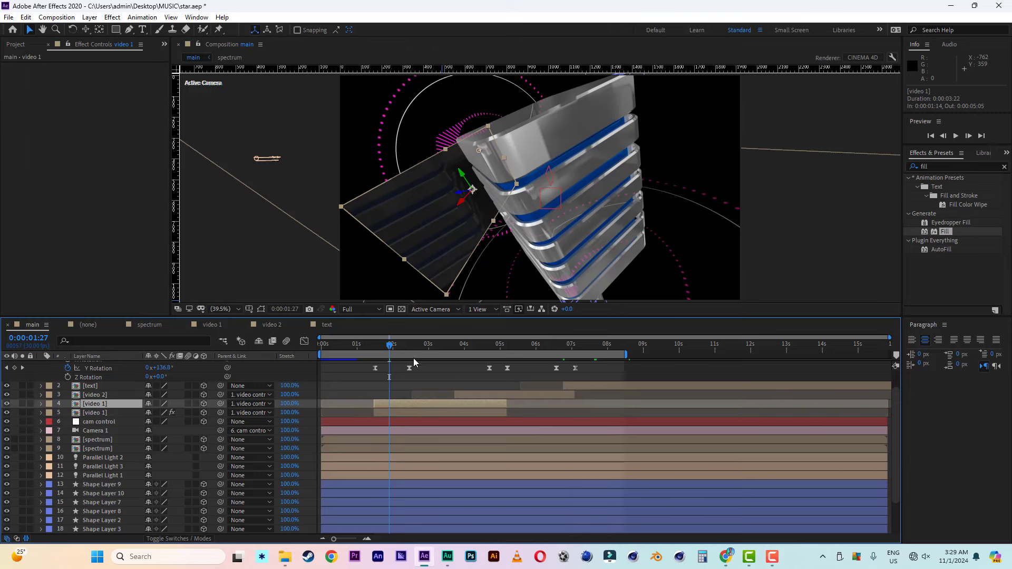
{"action": "left_click_drag", "start_coordinate": [407, 347], "coordinate": [498, 351]}
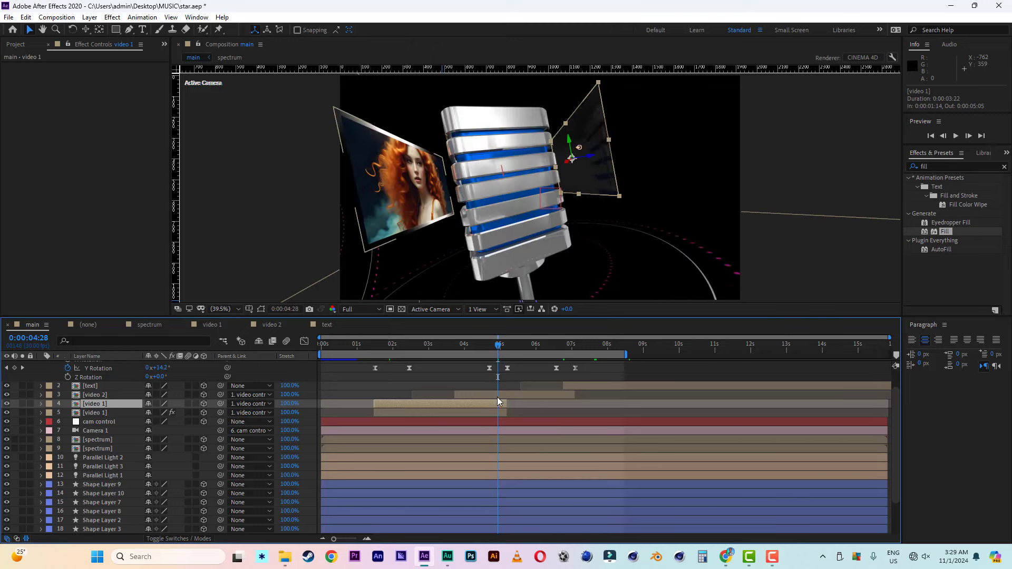
{"action": "left_click", "coordinate": [510, 396]}
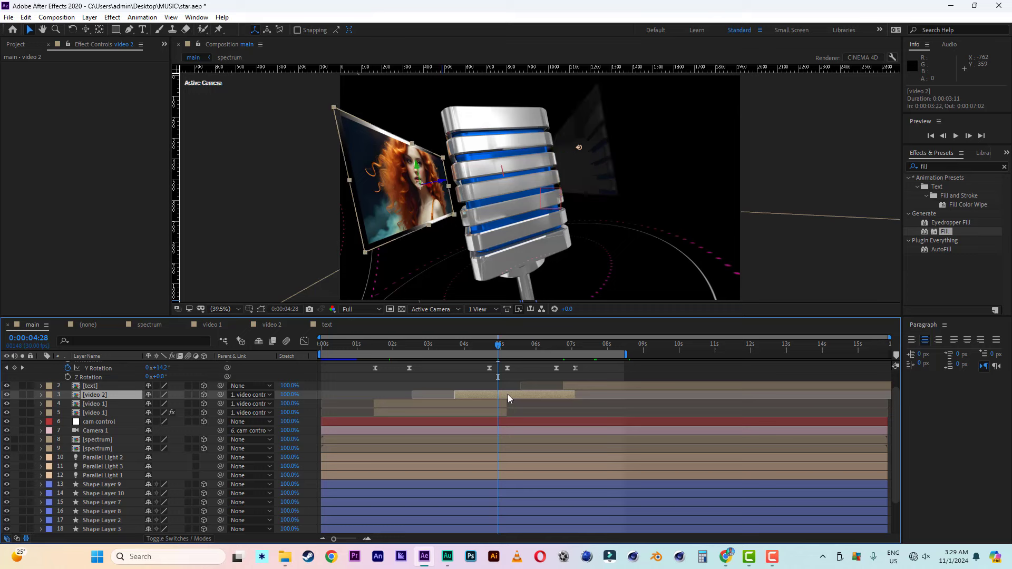
{"action": "key", "text": "ctrl+d"}
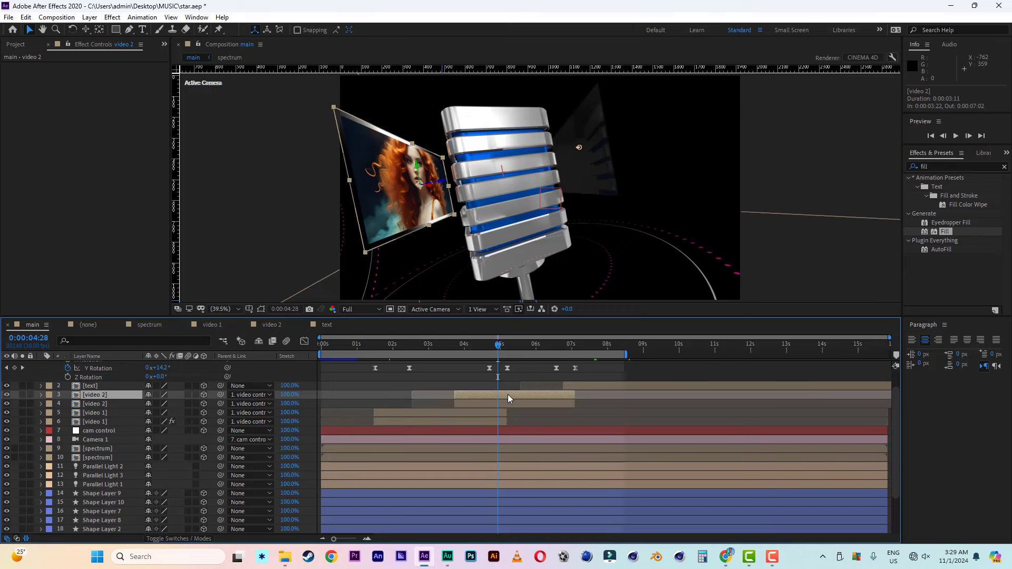
Step: Reveal the Position of the lower video 2 copy and apply the Fill effect to it
{"action": "left_click", "coordinate": [511, 403]}
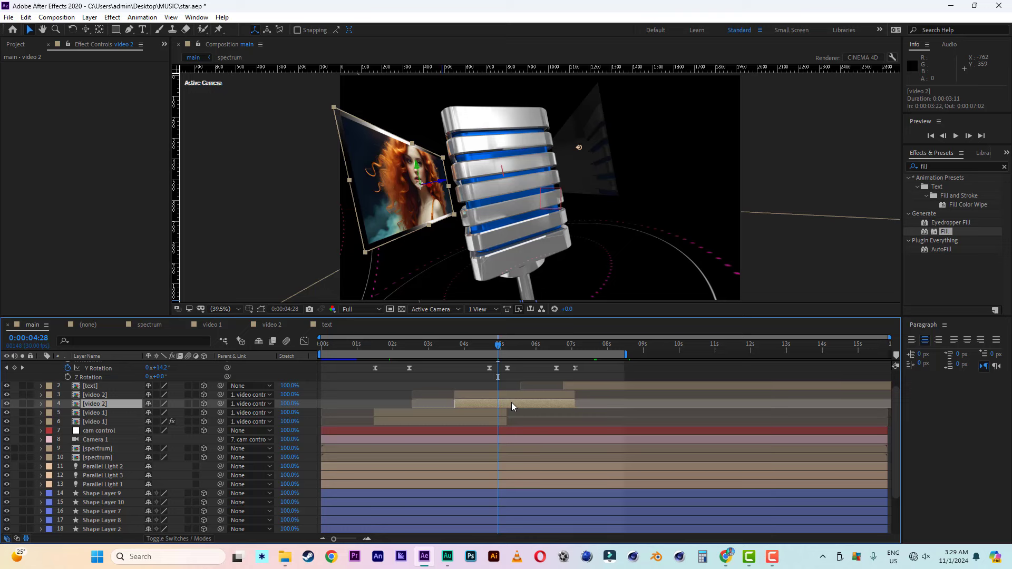
{"action": "key", "text": "p"}
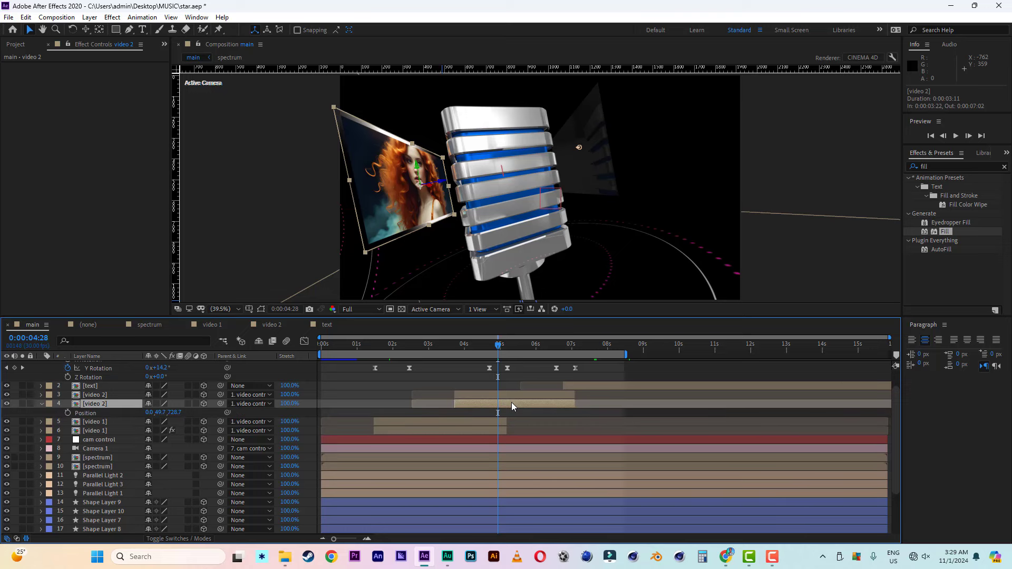
{"action": "double_click", "coordinate": [943, 232]}
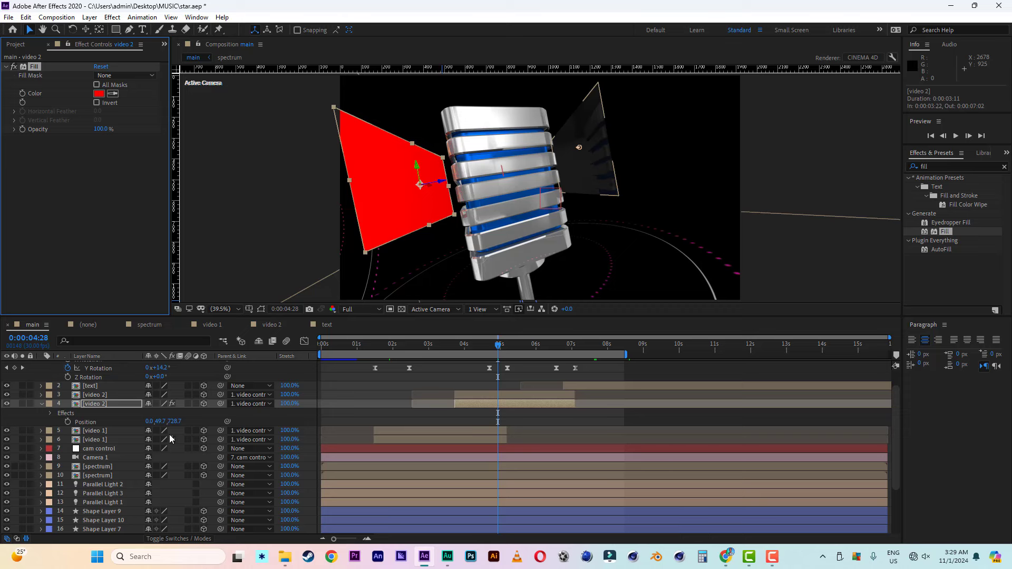
{"action": "left_click_drag", "start_coordinate": [182, 421], "coordinate": [178, 423]}
{"action": "left_click_drag", "start_coordinate": [443, 182], "coordinate": [353, 299]}
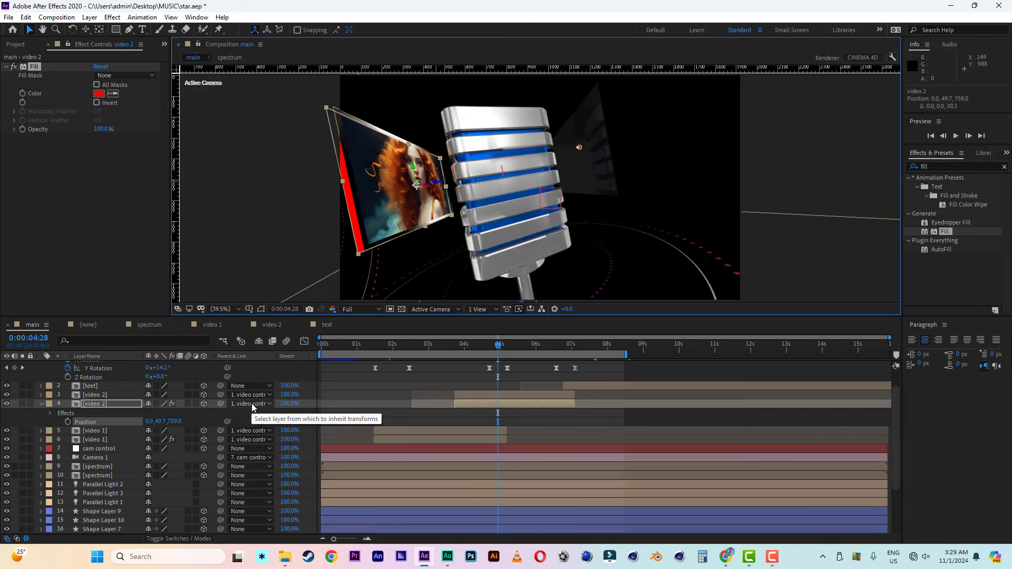
{"action": "key", "text": "ctrl+z"}
Step: Offset the filled video 2 copy slightly from the picture by setting its Z Position to 725
{"action": "left_click", "coordinate": [181, 422]}
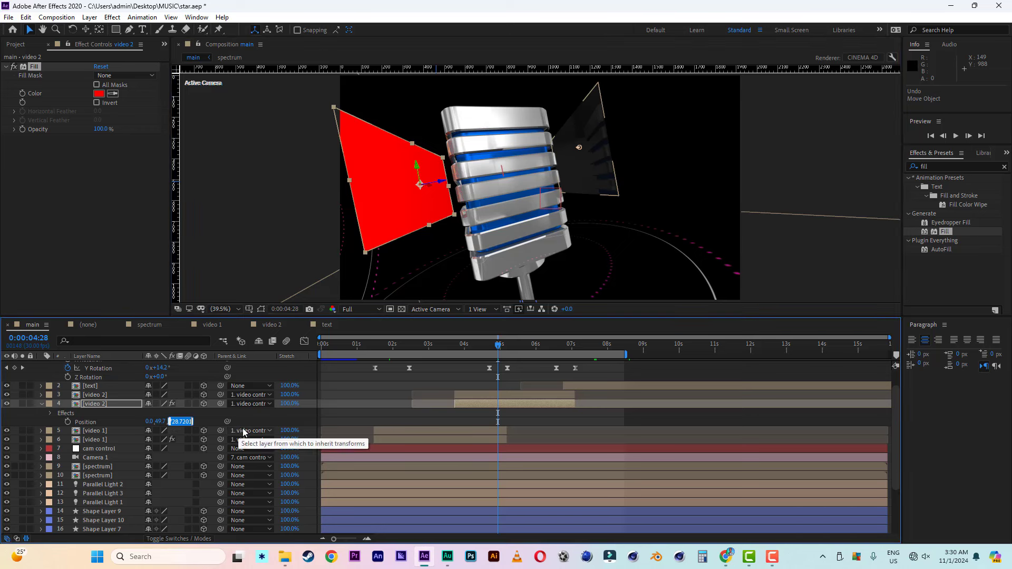
{"action": "type", "text": "725"}
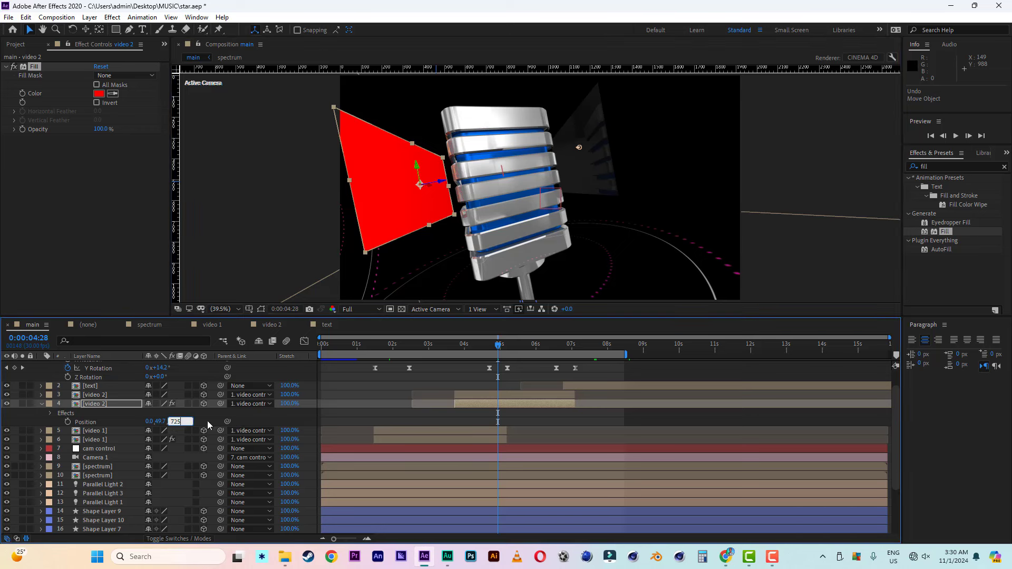
{"action": "key", "text": "Return"}
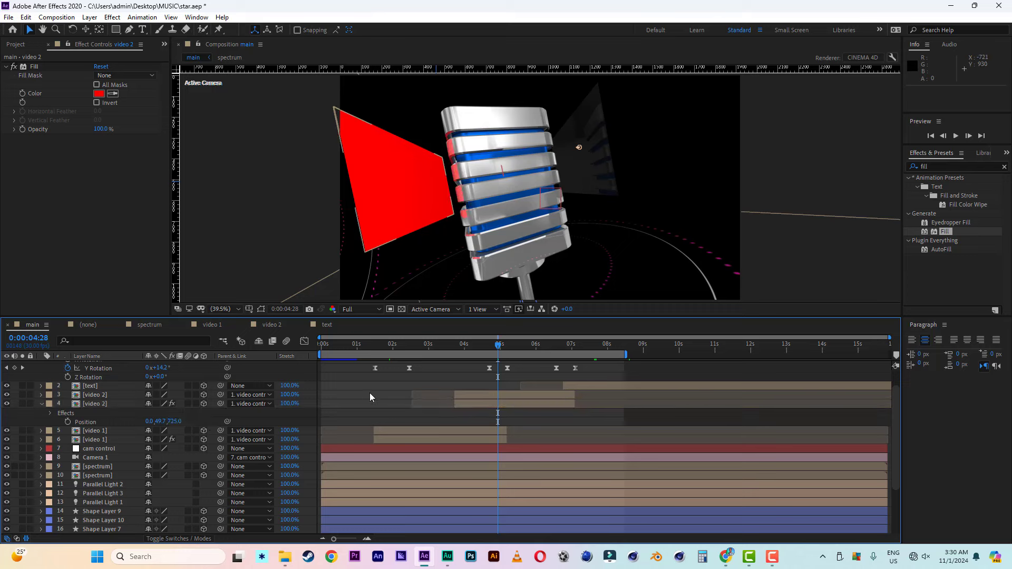
Step: At 0:00:05:10, set the Reflection Intensity in the lower video 2 copy's Material Options to 50%
{"action": "left_click", "coordinate": [512, 345]}
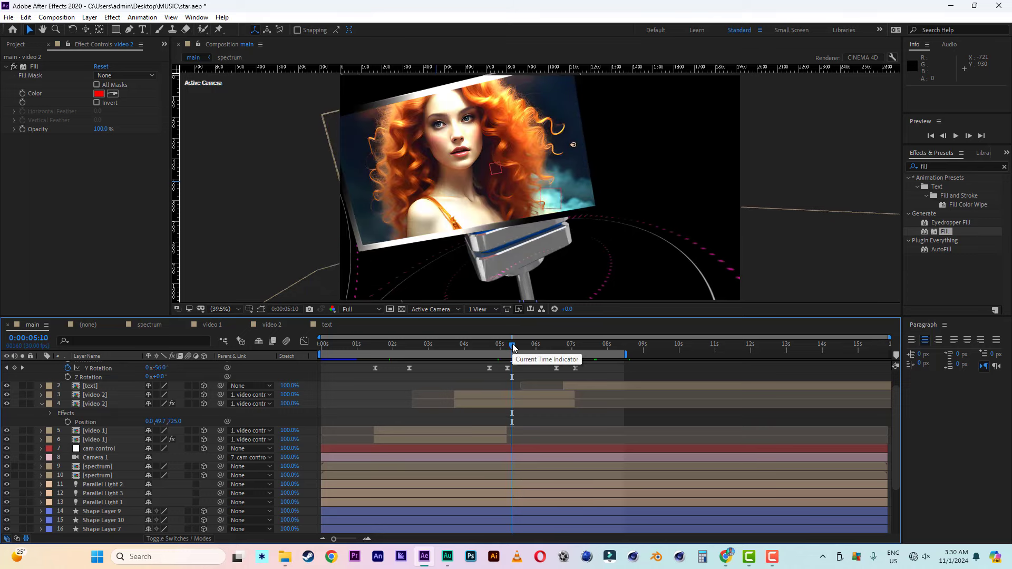
{"action": "left_click", "coordinate": [103, 404]}
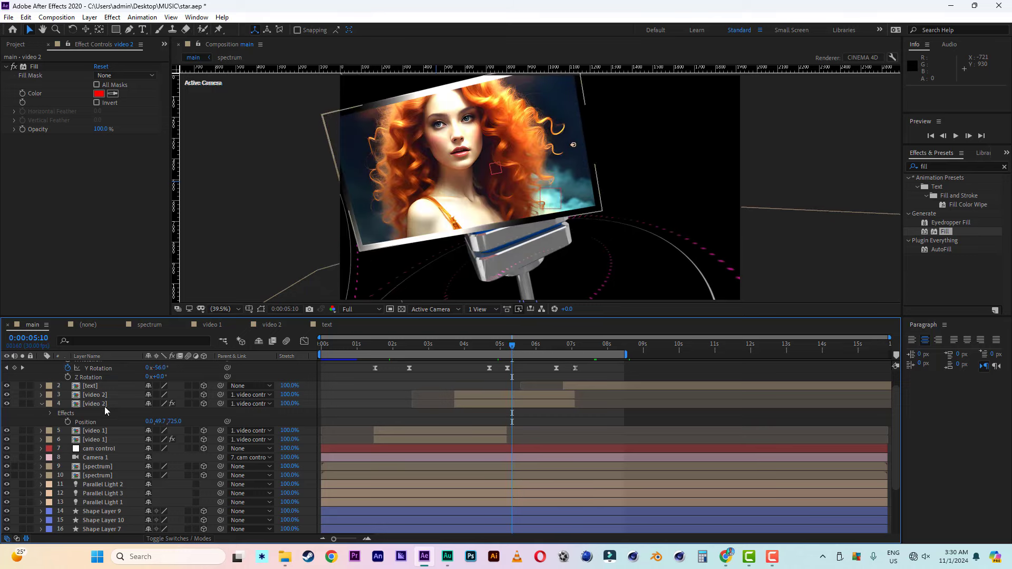
{"action": "left_click", "coordinate": [43, 403]}
{"action": "left_click", "coordinate": [43, 403]}
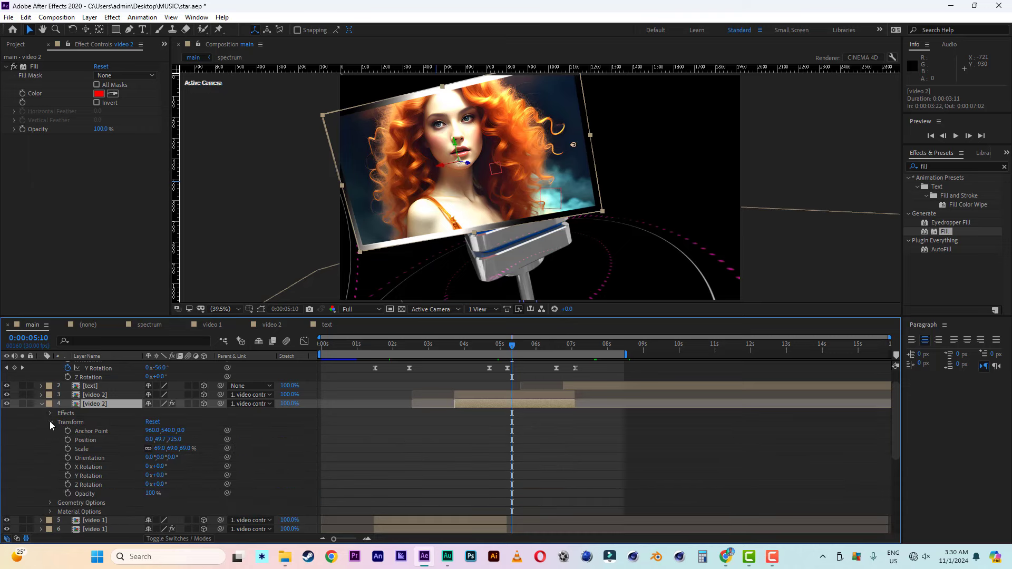
{"action": "left_click", "coordinate": [50, 422]}
{"action": "left_click", "coordinate": [51, 440]}
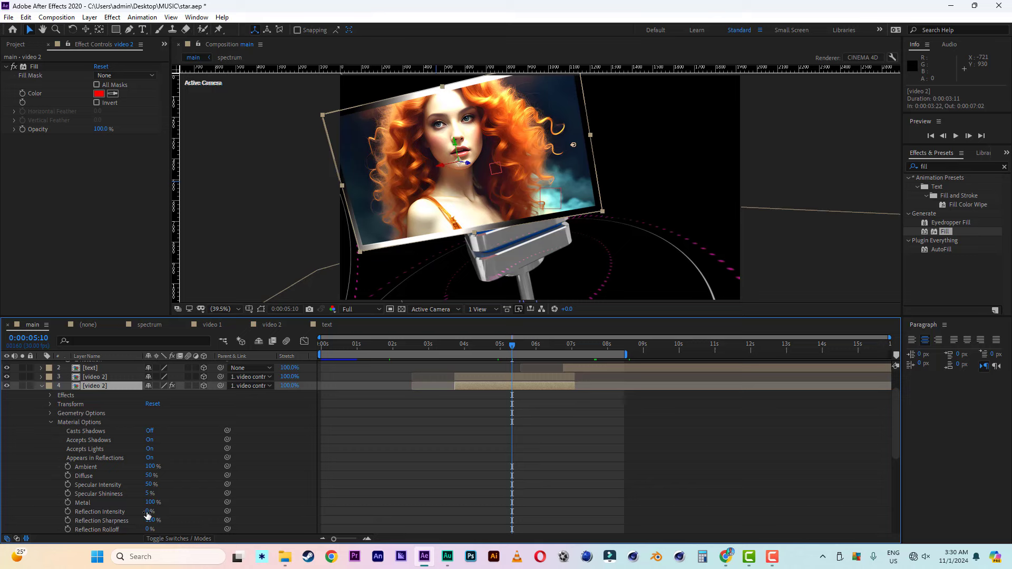
{"action": "left_click", "coordinate": [148, 512]}
{"action": "left_click", "coordinate": [163, 510]}
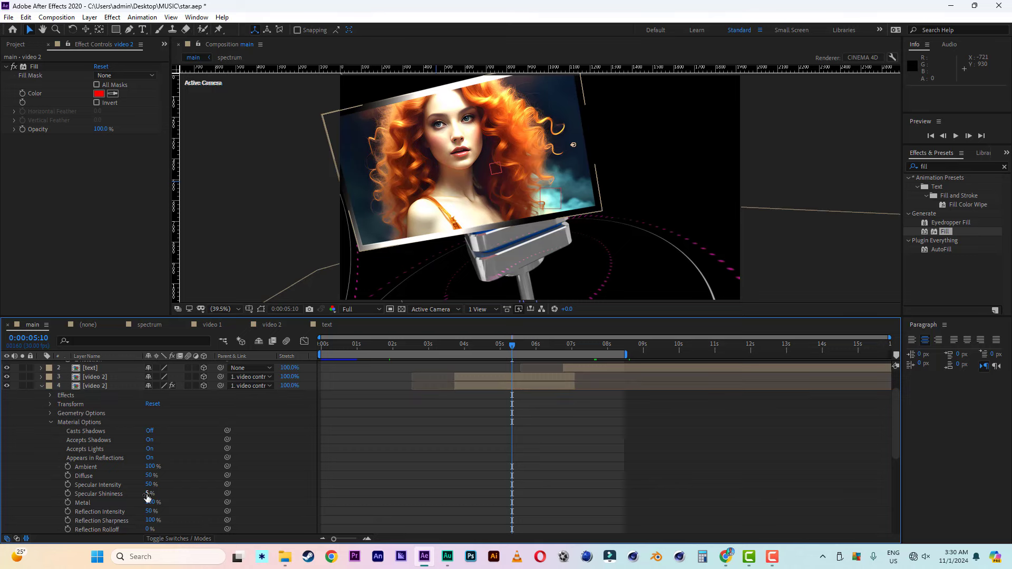
Step: Set the Specular Shininess of the lower video 2 copy to 100%
{"action": "left_click", "coordinate": [148, 494]}
{"action": "type", "text": "100"}
{"action": "left_click", "coordinate": [202, 495]}
Step: Set the Fill color of the lower video 2 copy to dark gray 4E4E4E and collapse its properties
{"action": "left_click", "coordinate": [98, 93]}
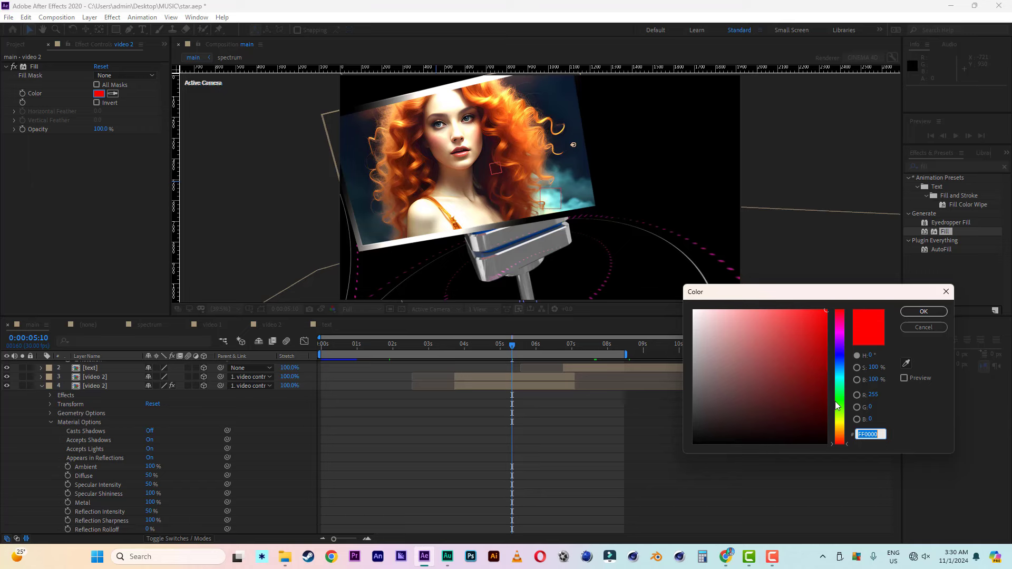
{"action": "left_click", "coordinate": [684, 399]}
{"action": "left_click", "coordinate": [674, 401]}
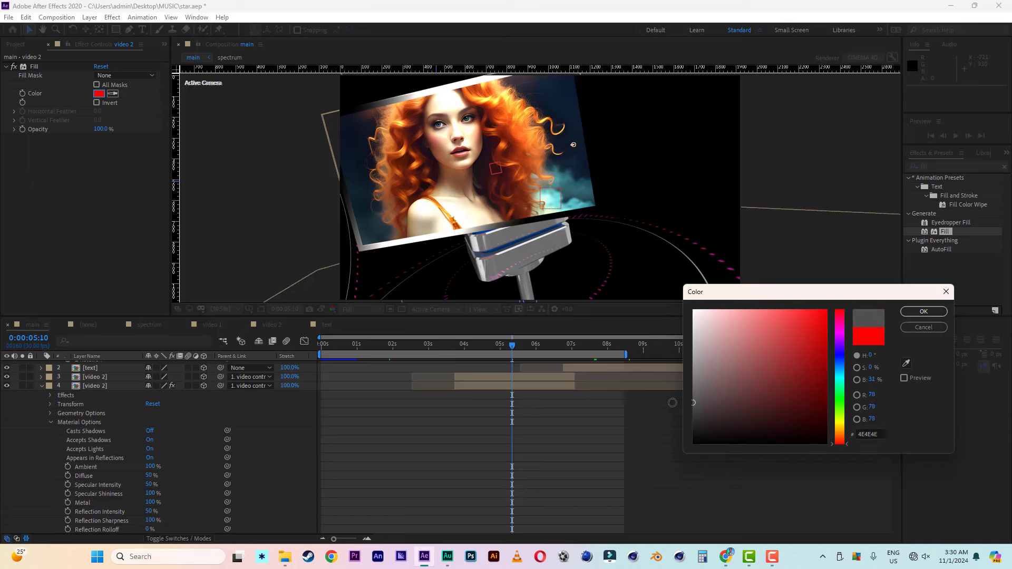
{"action": "left_click", "coordinate": [923, 311]}
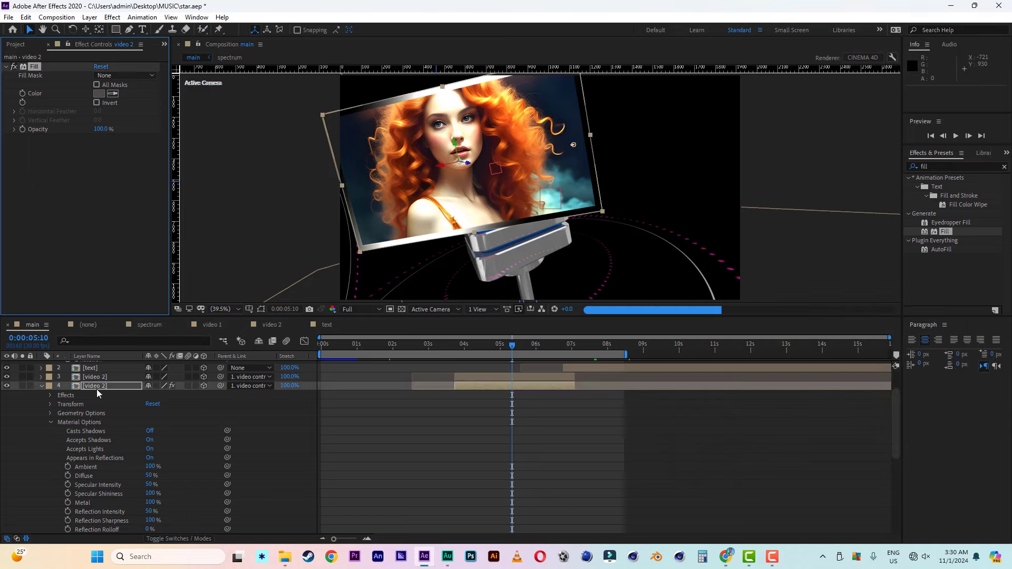
{"action": "left_click", "coordinate": [42, 385]}
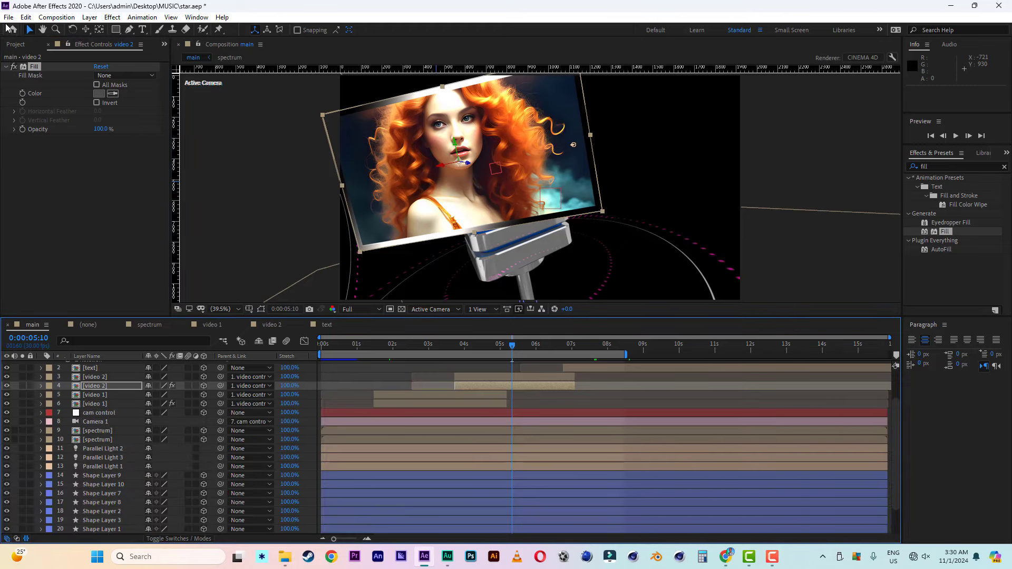
Step: Save the project and bring up the list of project items
{"action": "left_click", "coordinate": [9, 17]}
{"action": "left_click", "coordinate": [31, 114]}
{"action": "left_click", "coordinate": [16, 45]}
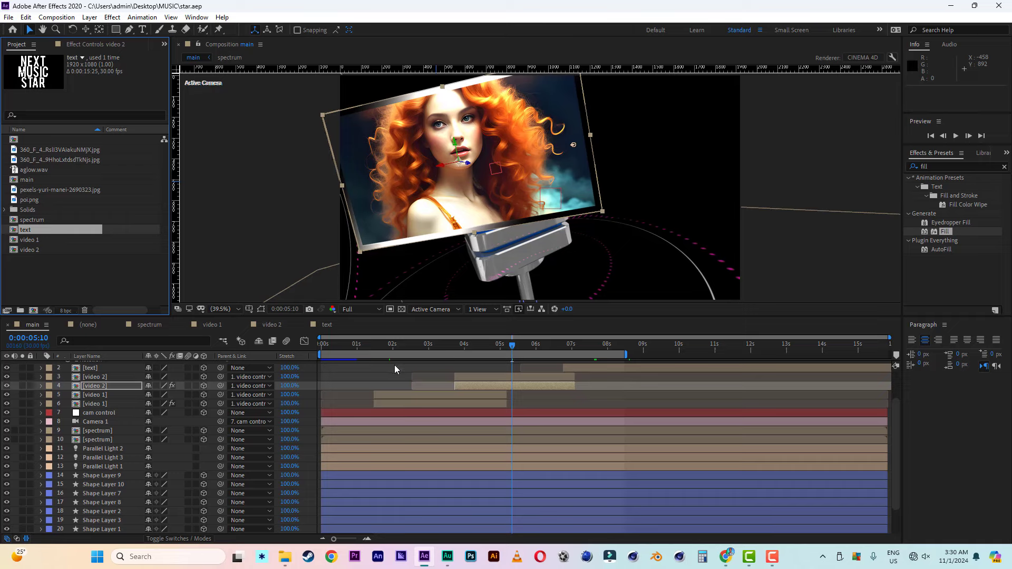
Step: Move the playhead to 0:00:08:03 and copy the upper Black Solid 2 layer from the spectrum composition
{"action": "left_click", "coordinate": [611, 343]}
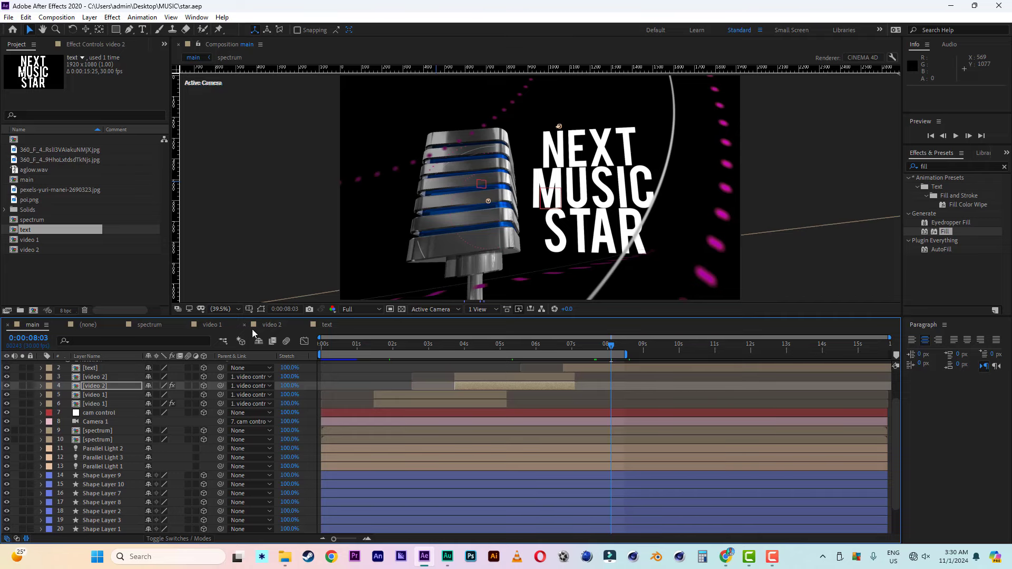
{"action": "left_click", "coordinate": [149, 324]}
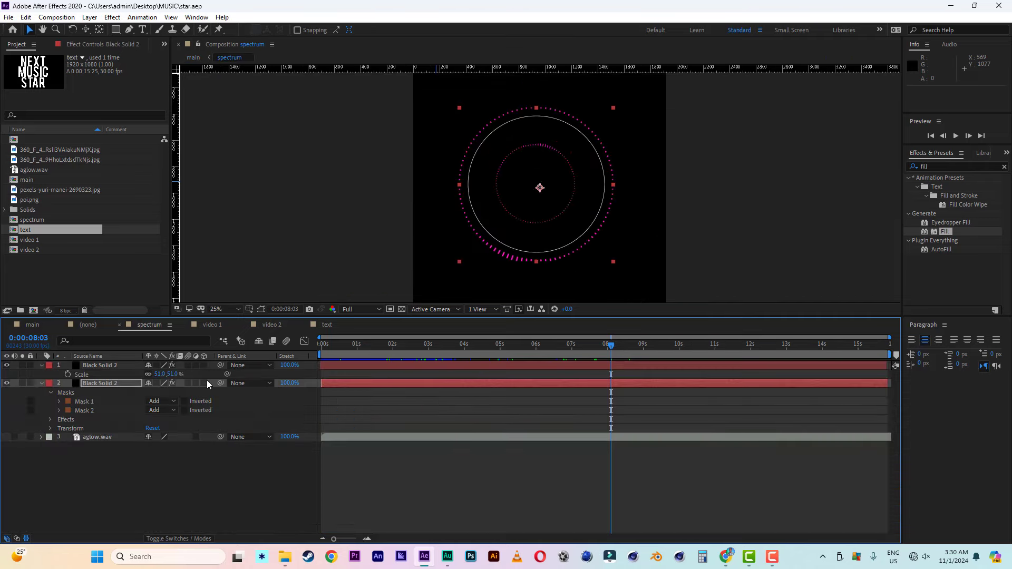
{"action": "left_click", "coordinate": [100, 364]}
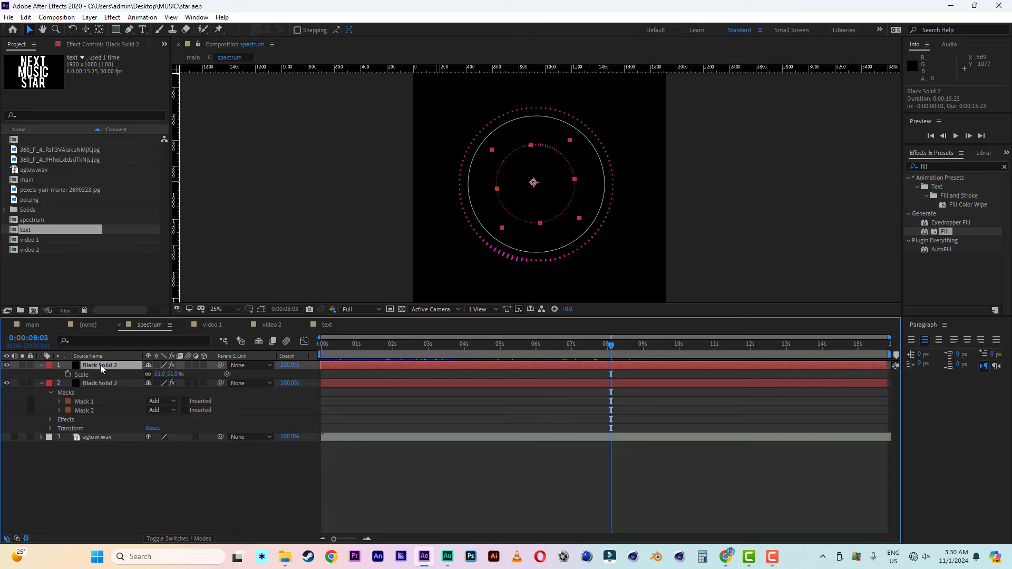
{"action": "left_click", "coordinate": [25, 17]}
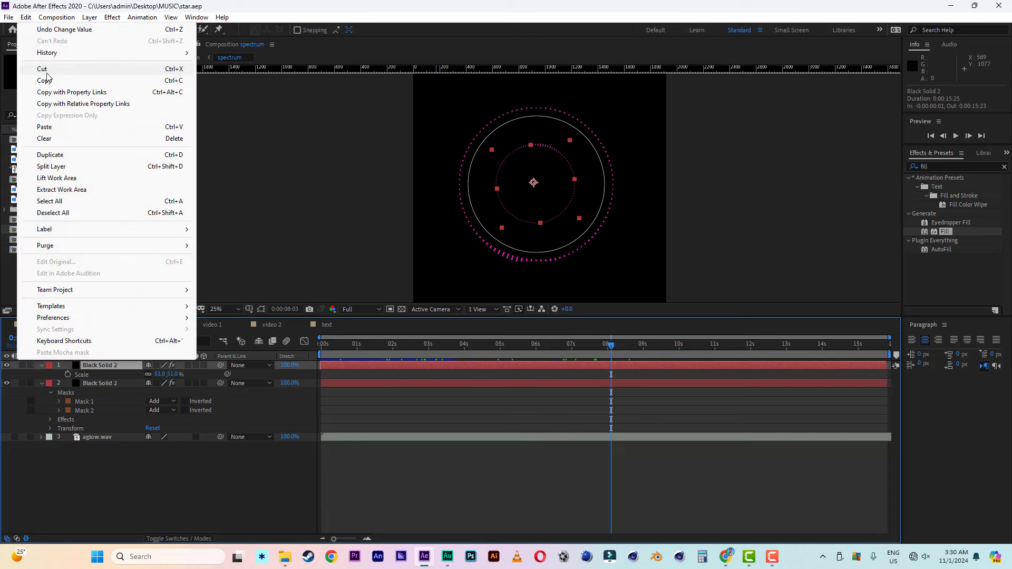
{"action": "left_click", "coordinate": [32, 77]}
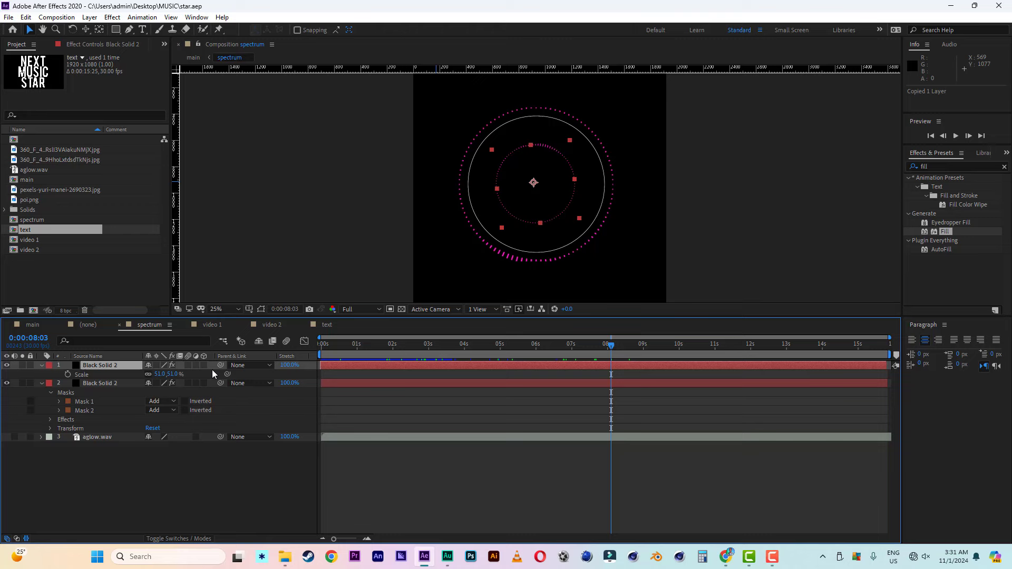
Step: Paste the copied Black Solid 2 layer at the top of the video 1 composition and delete its Mask 1
{"action": "left_click", "coordinate": [216, 325]}
{"action": "left_click", "coordinate": [104, 369]}
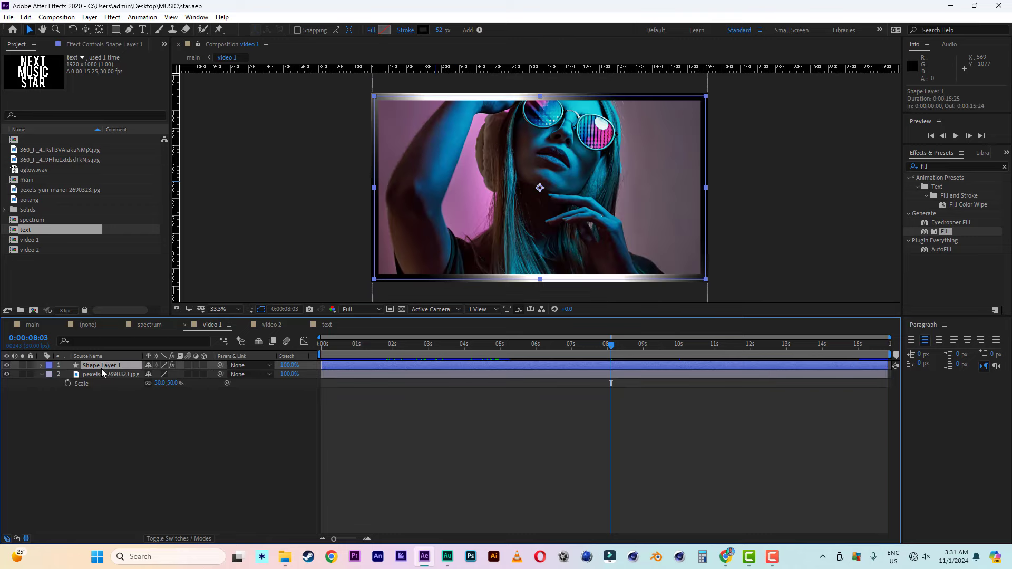
{"action": "left_click", "coordinate": [25, 17]}
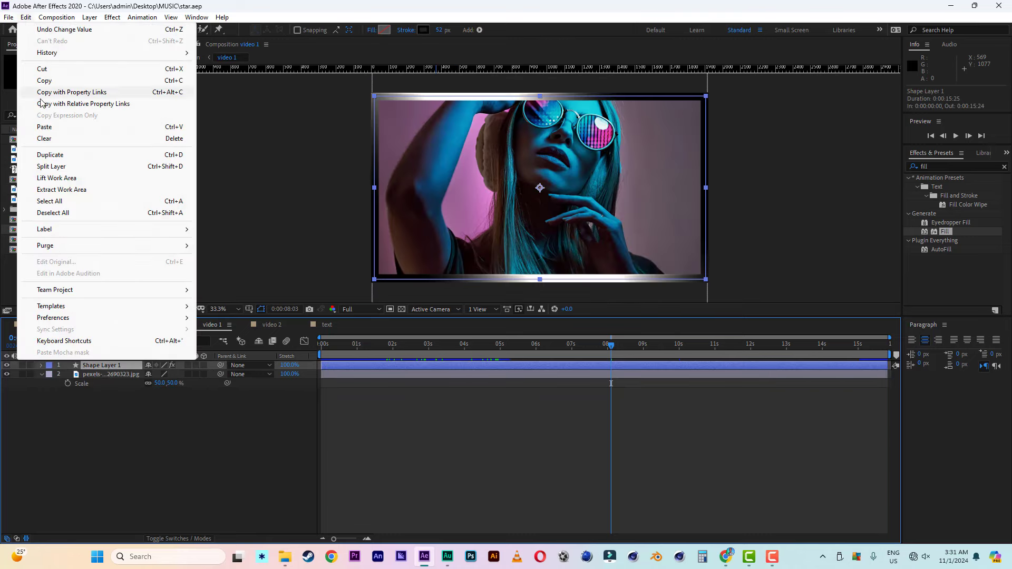
{"action": "left_click", "coordinate": [42, 127]}
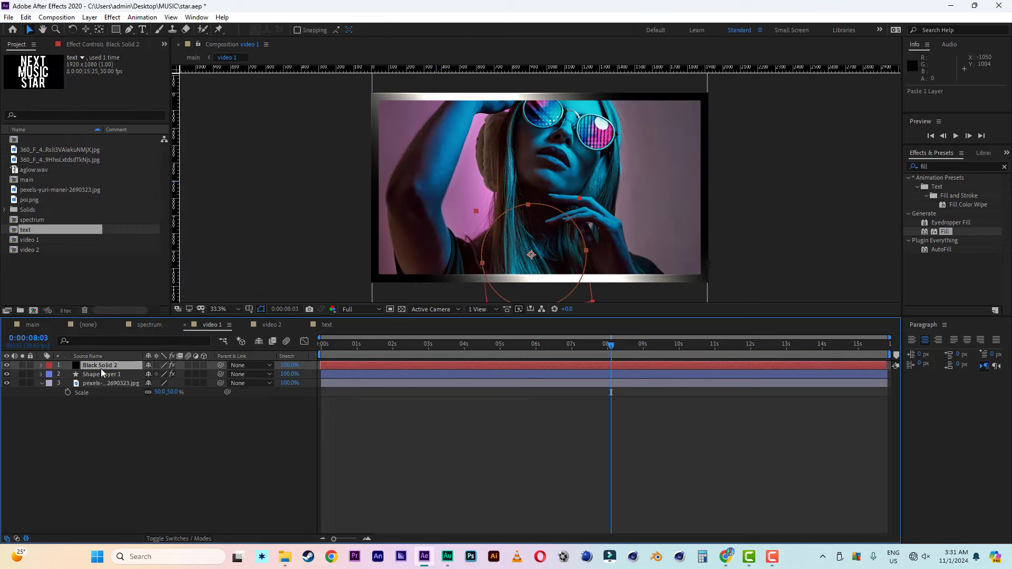
{"action": "key", "text": "m"}
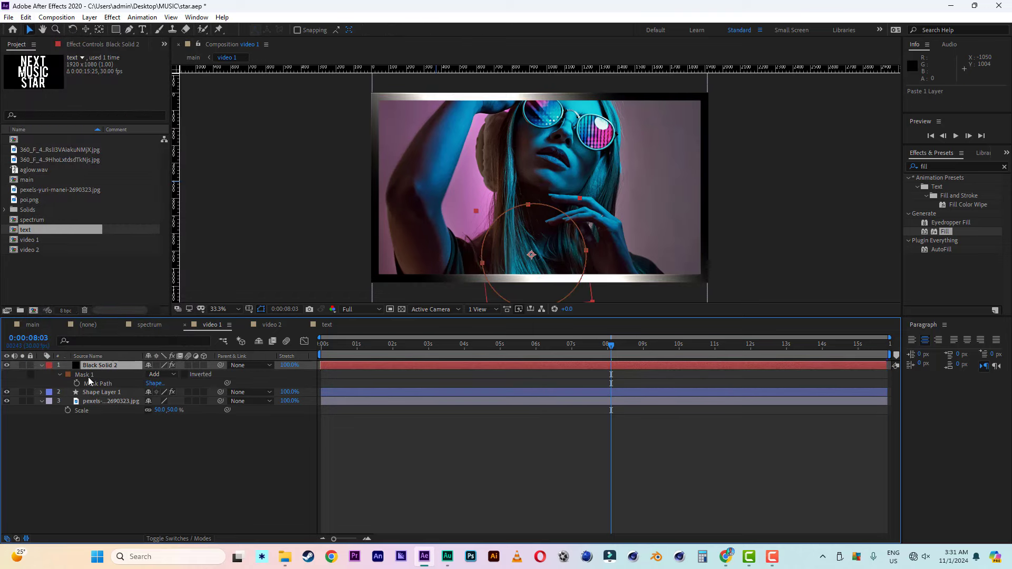
{"action": "left_click", "coordinate": [87, 375]}
{"action": "key", "text": "Delete"}
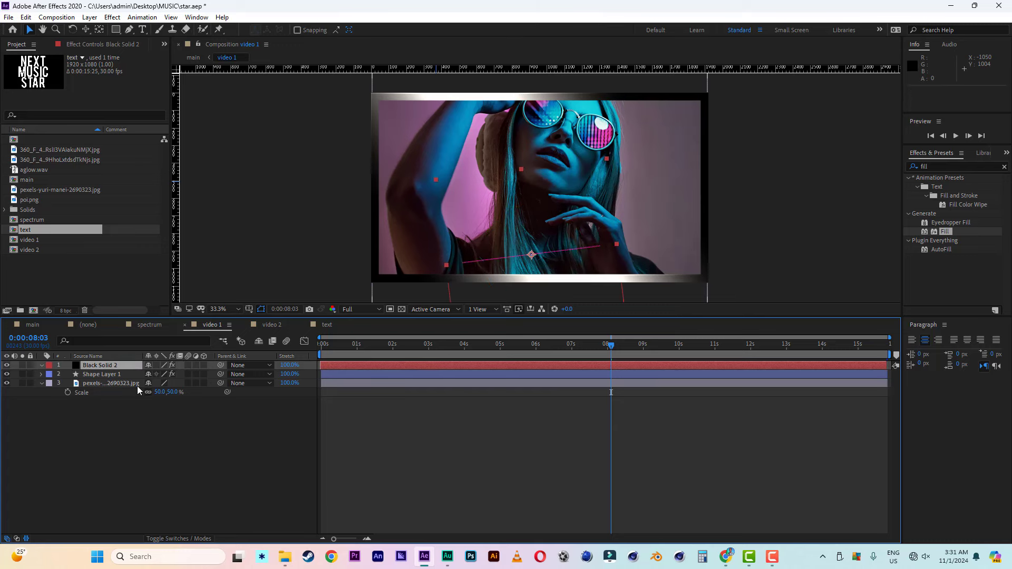
Step: Scale the pasted Black Solid 2 layer to 92% and set its Rotation to 0°
{"action": "key", "text": "s"}
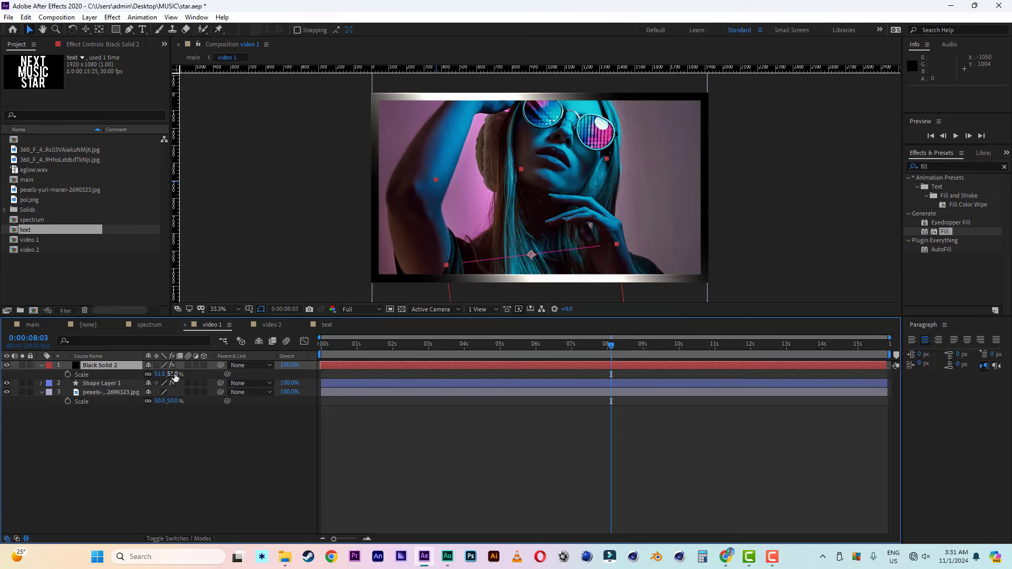
{"action": "left_click_drag", "start_coordinate": [175, 376], "coordinate": [200, 377]}
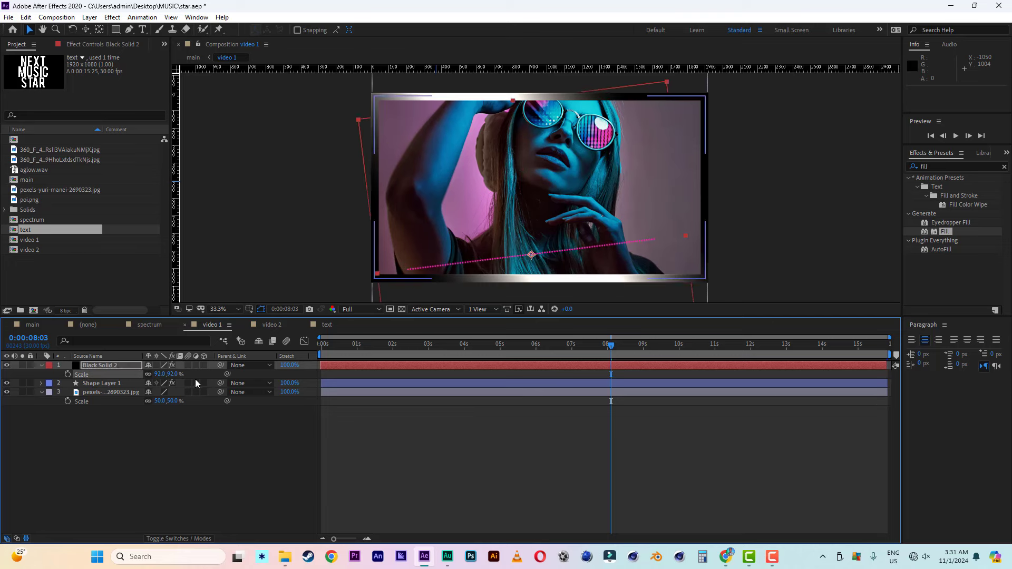
{"action": "key", "text": "r"}
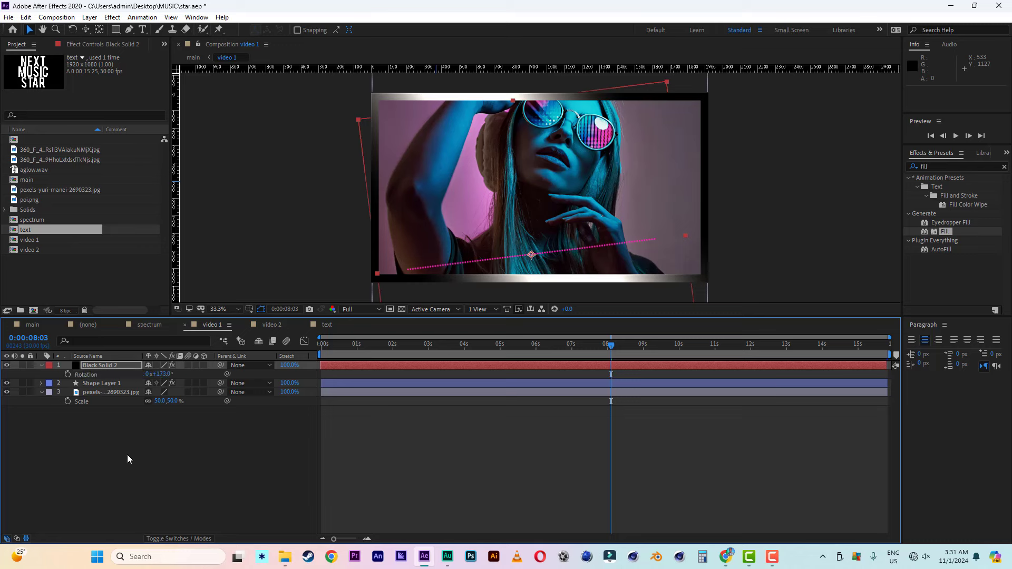
{"action": "left_click", "coordinate": [162, 374]}
{"action": "type", "text": "0"}
{"action": "left_click", "coordinate": [160, 443]}
Step: Enlarge the Black Solid 2 spectrum layer to a Scale of 130%
{"action": "left_click", "coordinate": [121, 367]}
{"action": "key", "text": "s"}
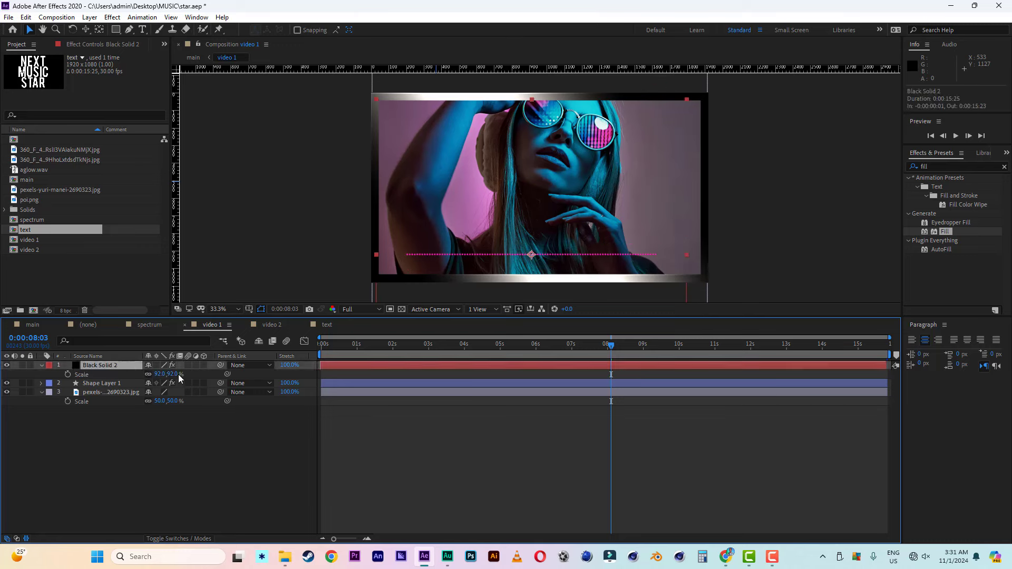
{"action": "left_click_drag", "start_coordinate": [174, 376], "coordinate": [197, 377]}
Step: Lower the spectrum line onto the picture's bottom edge and place its layer beneath Shape Layer 1
{"action": "left_click_drag", "start_coordinate": [532, 255], "coordinate": [532, 273]}
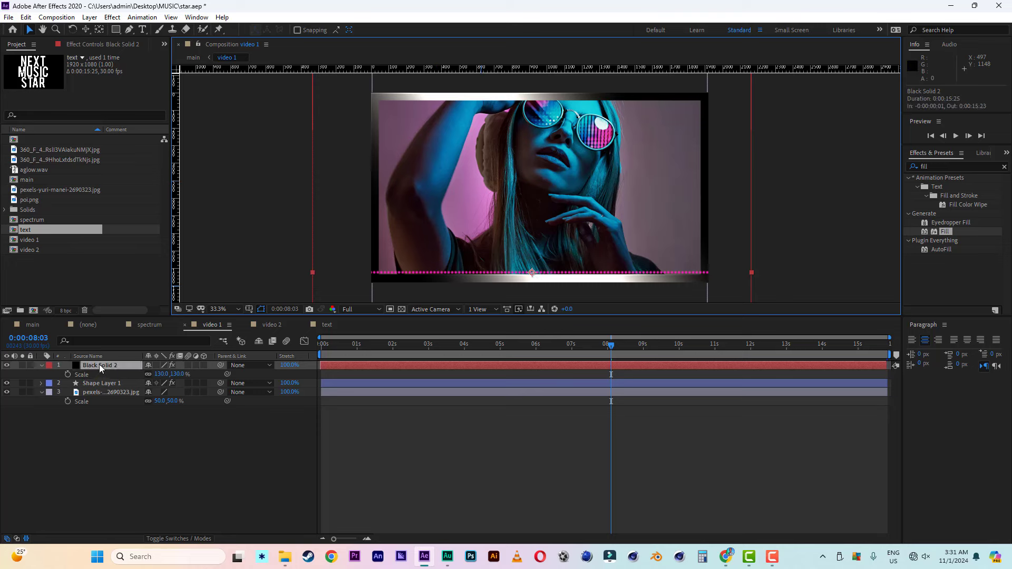
{"action": "left_click_drag", "start_coordinate": [100, 367], "coordinate": [103, 395]}
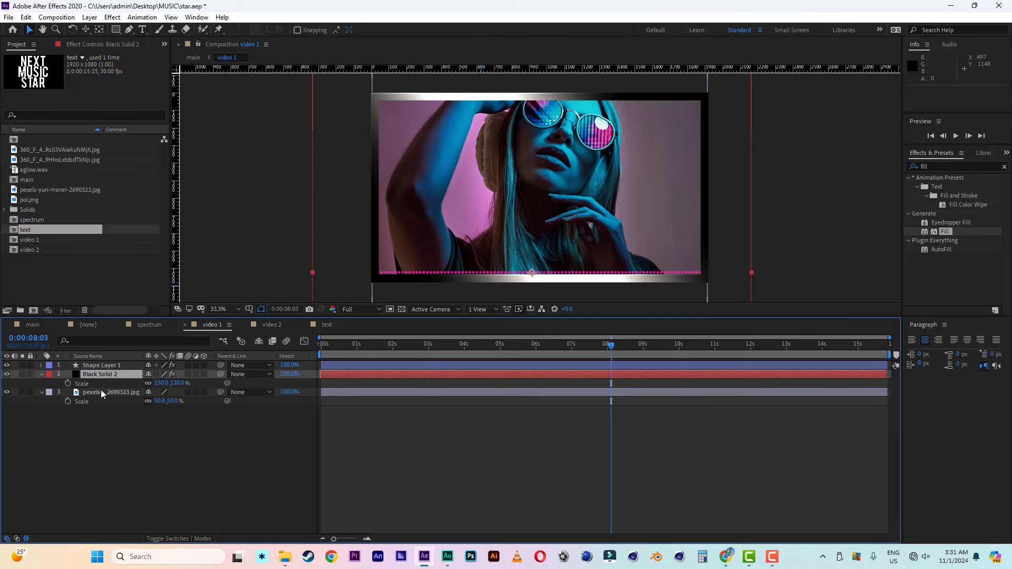
{"action": "left_click_drag", "start_coordinate": [364, 344], "coordinate": [411, 352]}
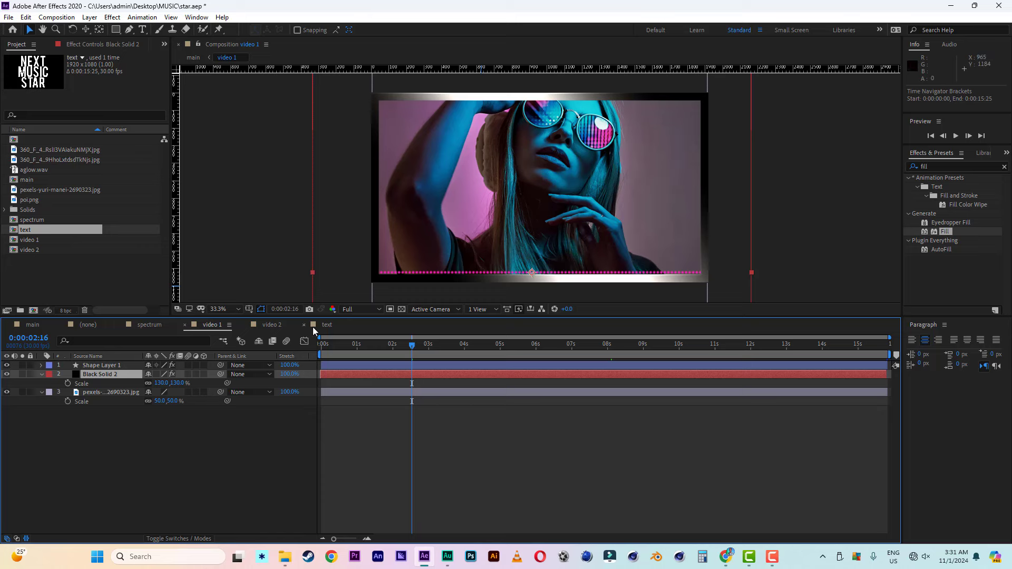
Step: Copy the aglow.wav layer from the spectrum composition into video 1, at the bottom of the layer stack
{"action": "left_click", "coordinate": [153, 324]}
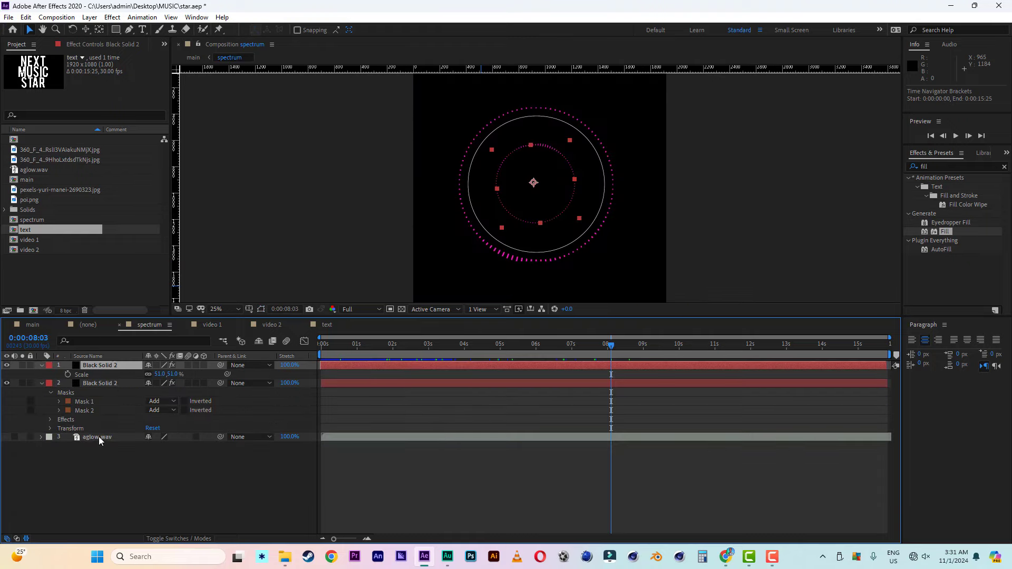
{"action": "left_click", "coordinate": [100, 436]}
{"action": "left_click", "coordinate": [26, 17]}
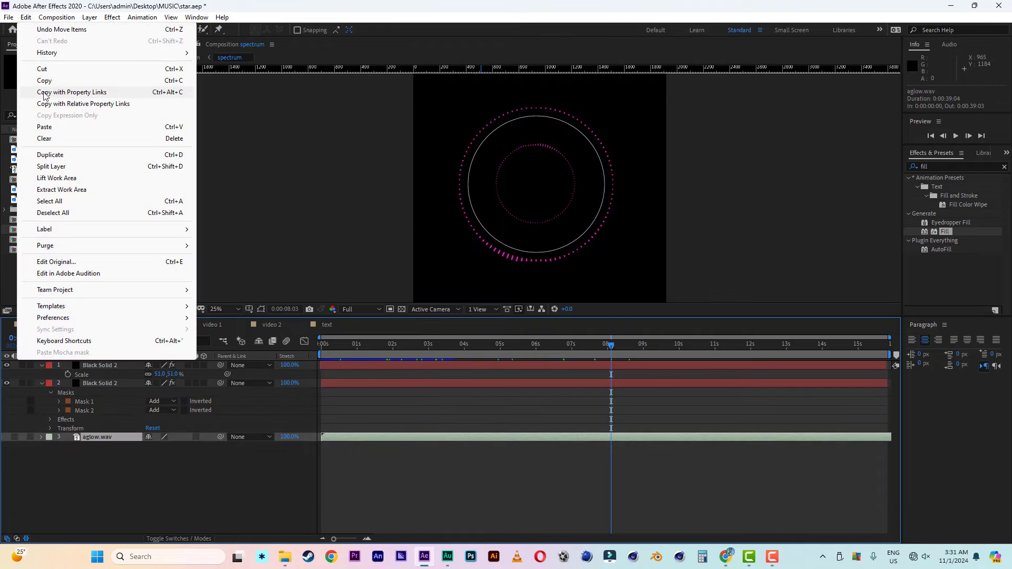
{"action": "left_click", "coordinate": [46, 80]}
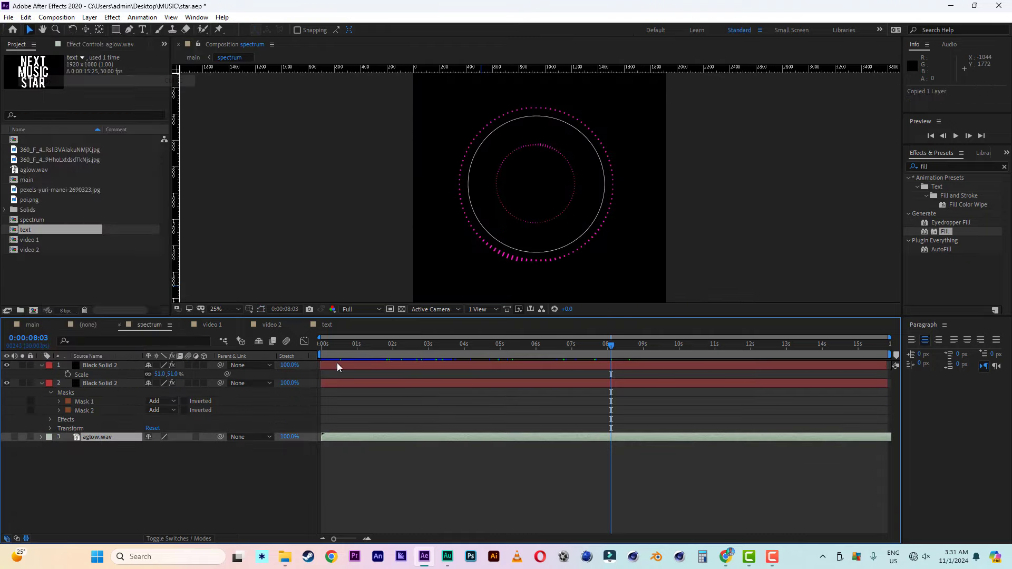
{"action": "left_click", "coordinate": [213, 327]}
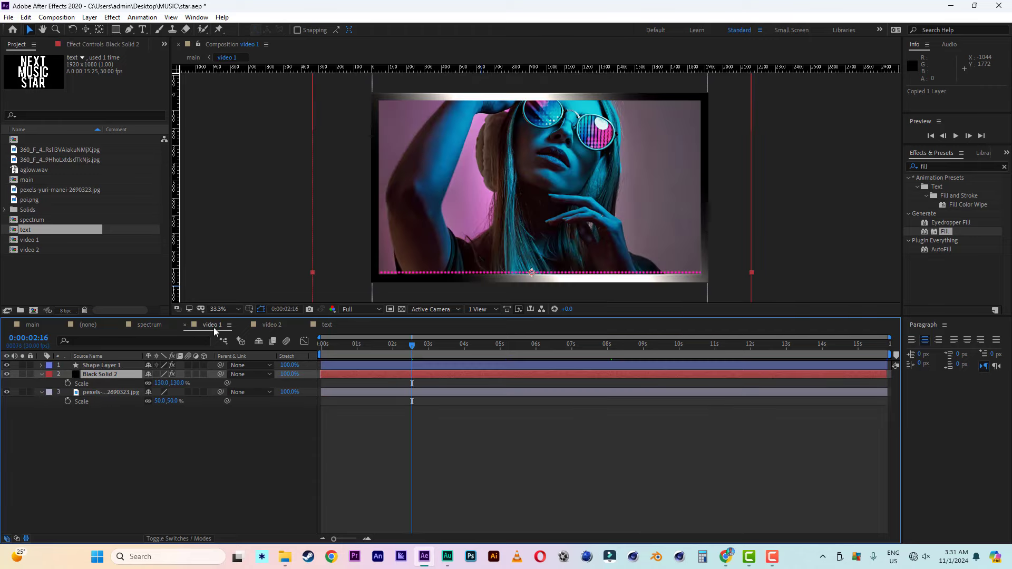
{"action": "left_click", "coordinate": [25, 17]}
{"action": "left_click", "coordinate": [45, 127]}
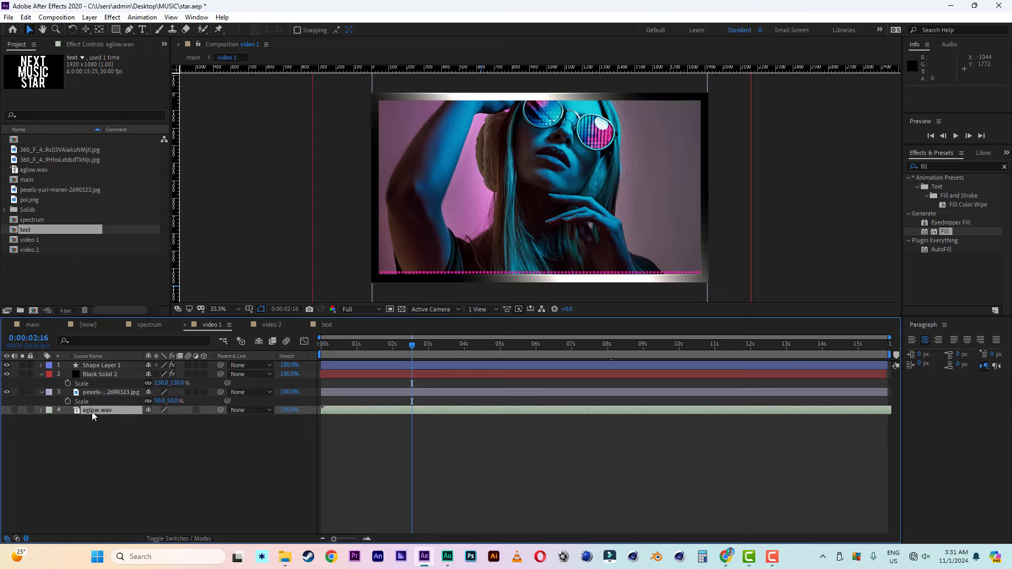
Step: Set the Audio Spectrum's Audio Layer on Black Solid 2 to aglow.wav and scrub to 0:00:04:17
{"action": "left_click", "coordinate": [105, 374]}
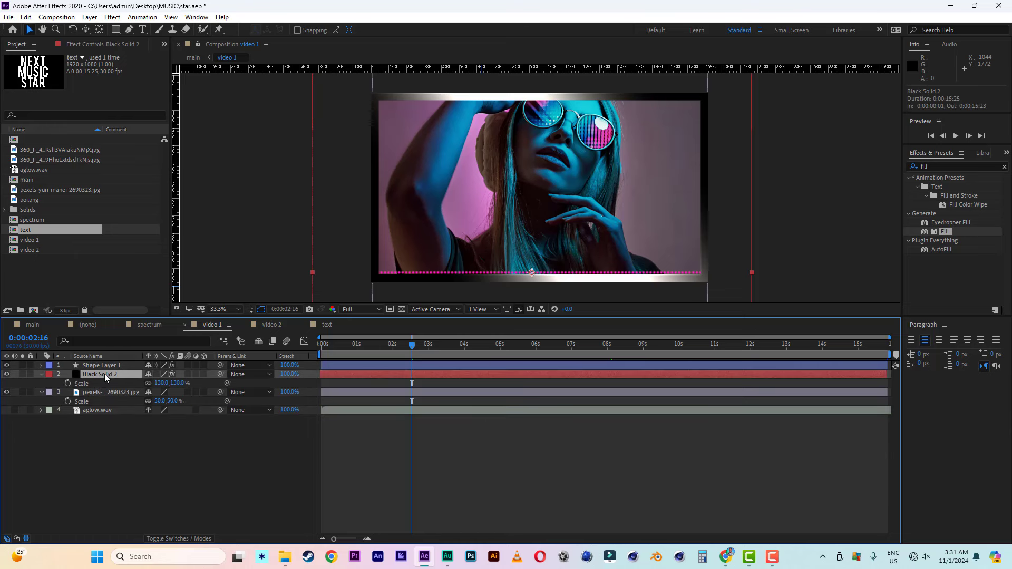
{"action": "left_click", "coordinate": [112, 45]}
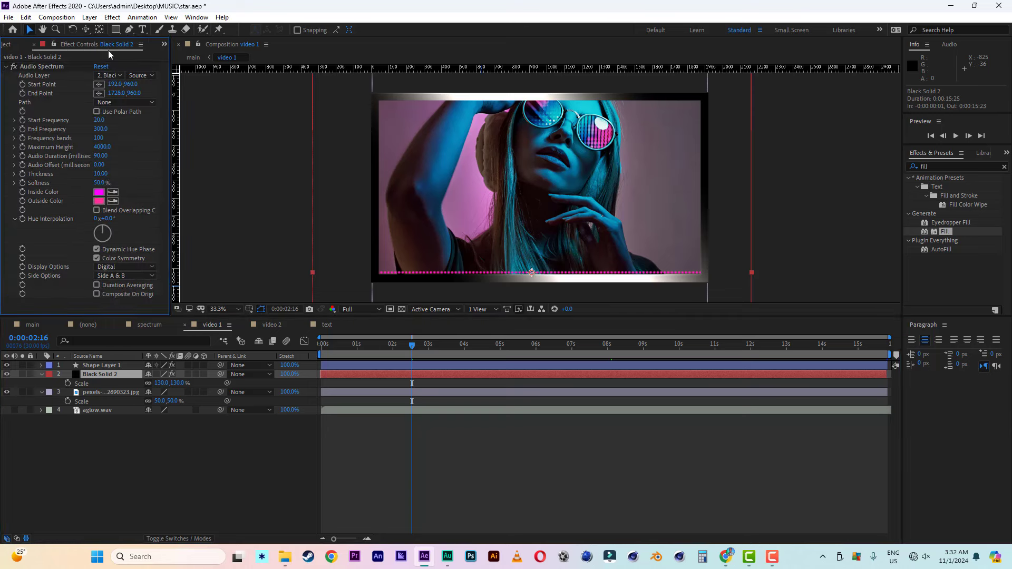
{"action": "left_click", "coordinate": [117, 76]}
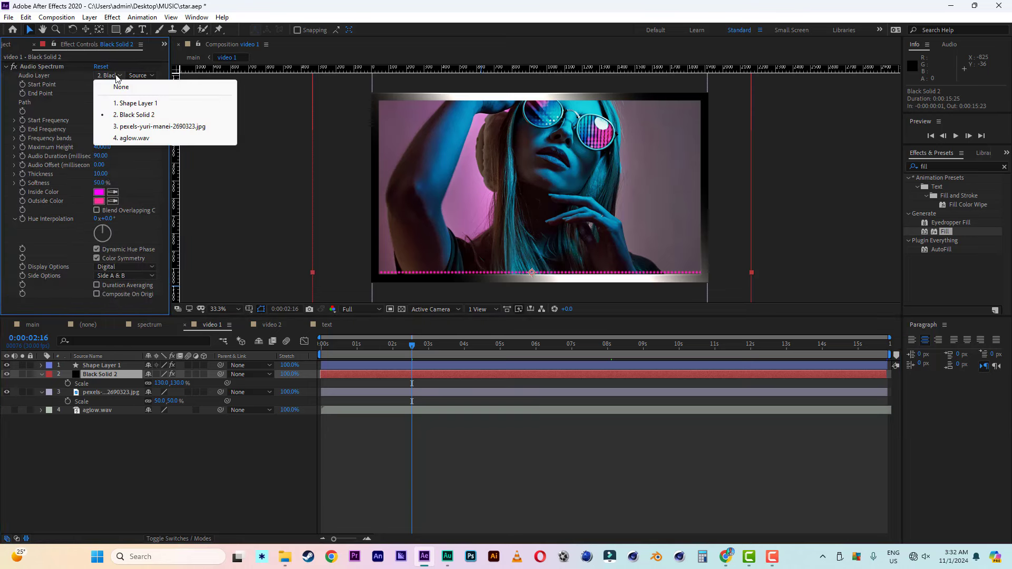
{"action": "left_click", "coordinate": [131, 139]}
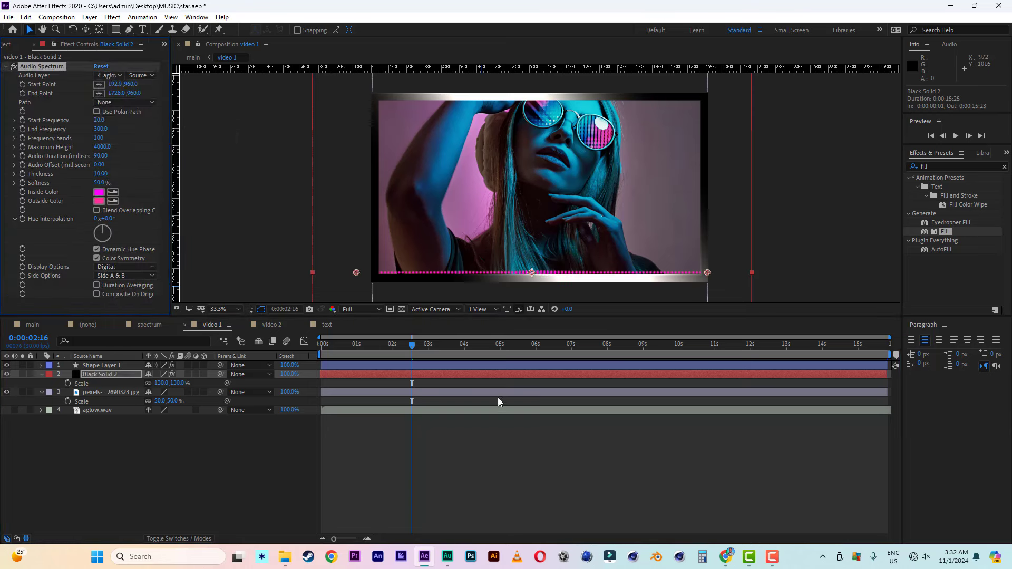
{"action": "left_click_drag", "start_coordinate": [393, 346], "coordinate": [485, 354]}
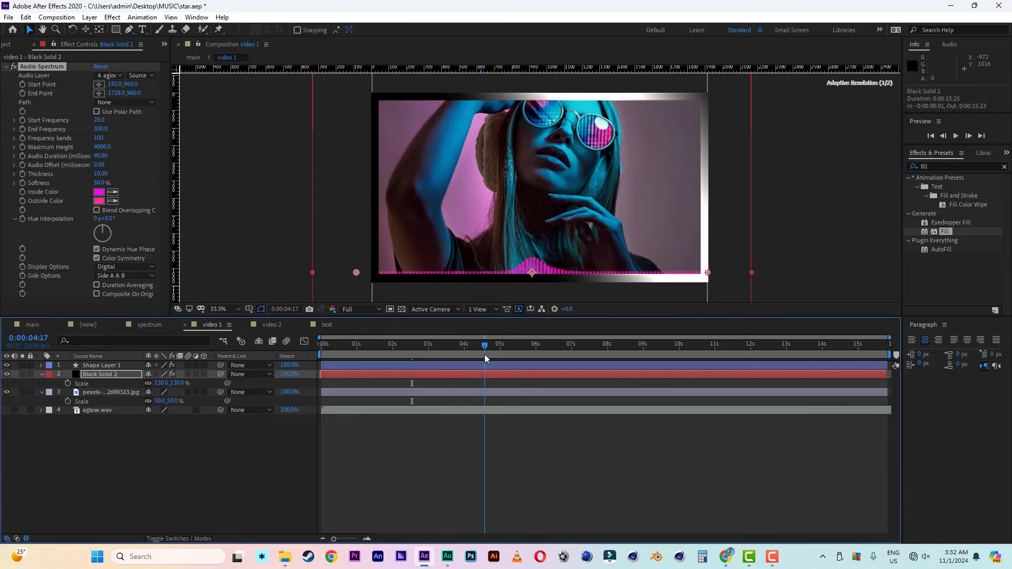
Step: Set both the Inside Color and Outside Color of the Audio Spectrum in video 1 to white FFFFFF
{"action": "left_click", "coordinate": [98, 192]}
{"action": "left_click", "coordinate": [694, 312]}
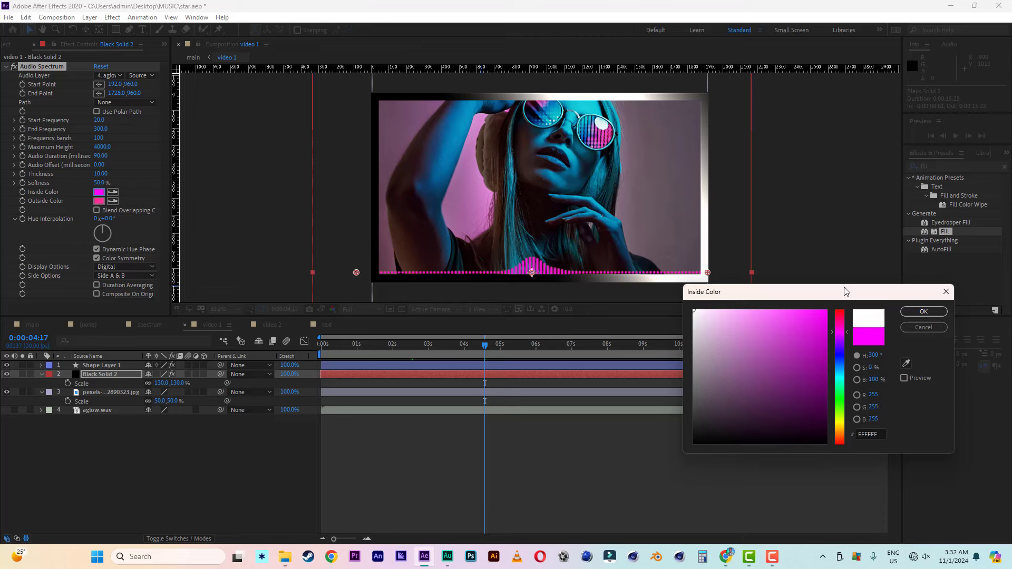
{"action": "left_click", "coordinate": [923, 311]}
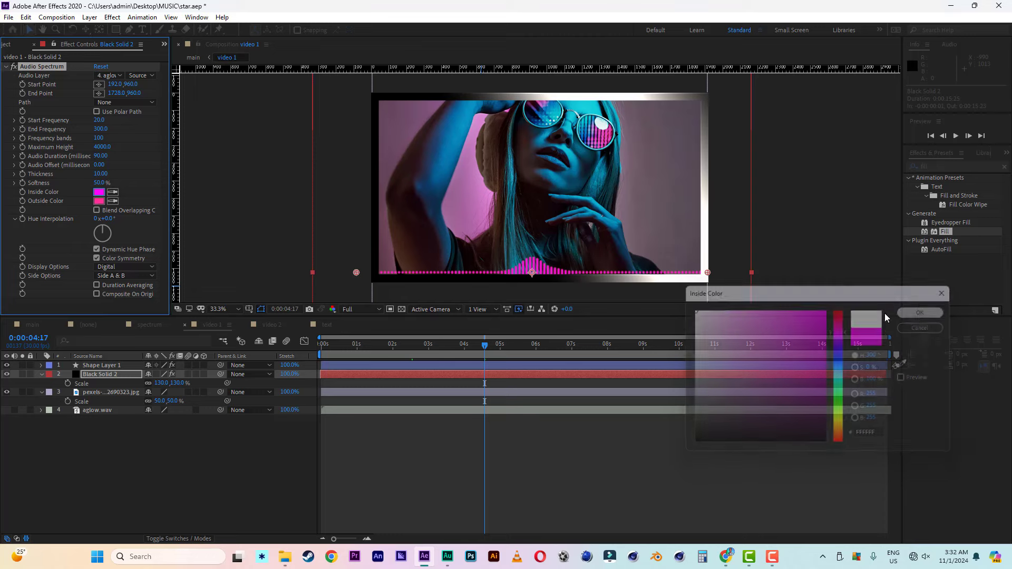
{"action": "left_click", "coordinate": [98, 201]}
{"action": "left_click", "coordinate": [694, 311]}
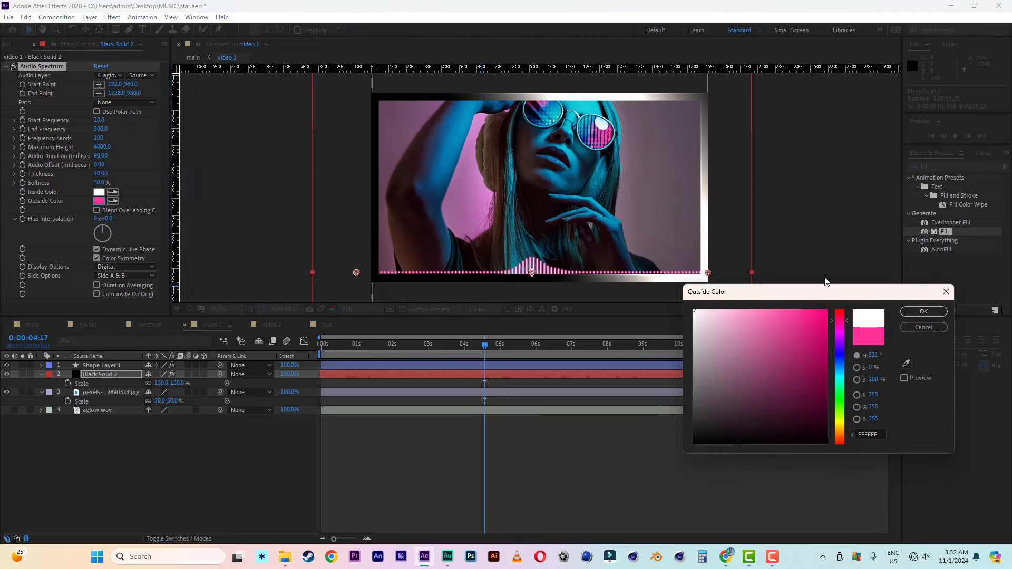
{"action": "left_click", "coordinate": [920, 312]}
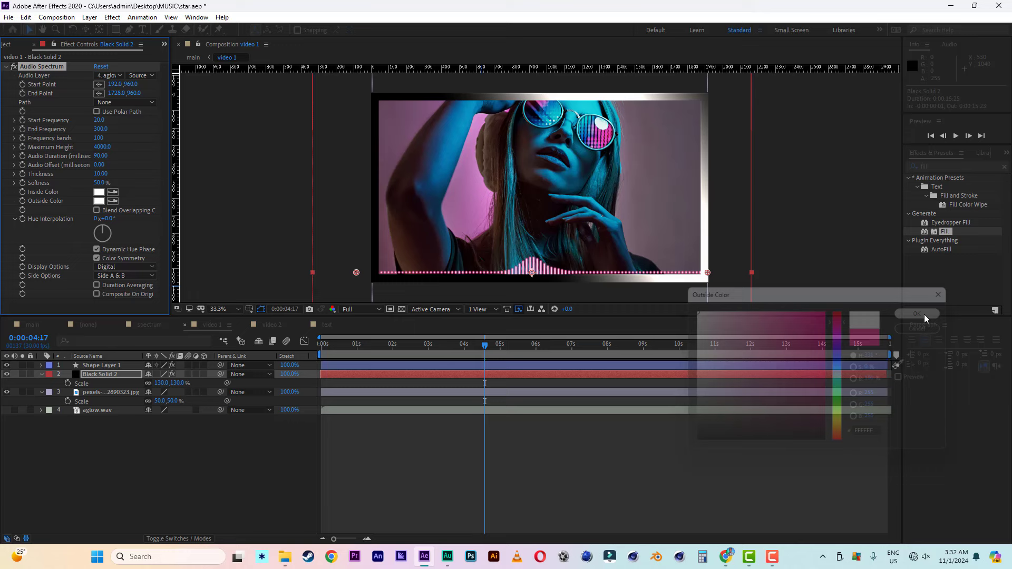
Step: Copy the Black Solid 2 and aglow.wav layers from video 1 into video 2, between Shape Layer 1 and poi.png
{"action": "left_click", "coordinate": [95, 375]}
{"action": "left_click", "coordinate": [105, 410], "text": "ctrl"}
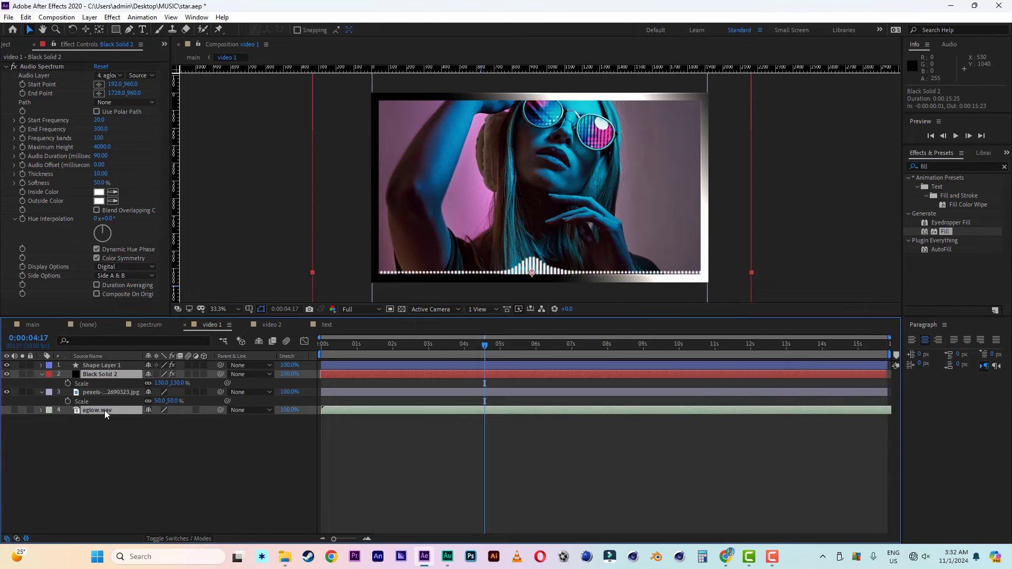
{"action": "left_click", "coordinate": [26, 17]}
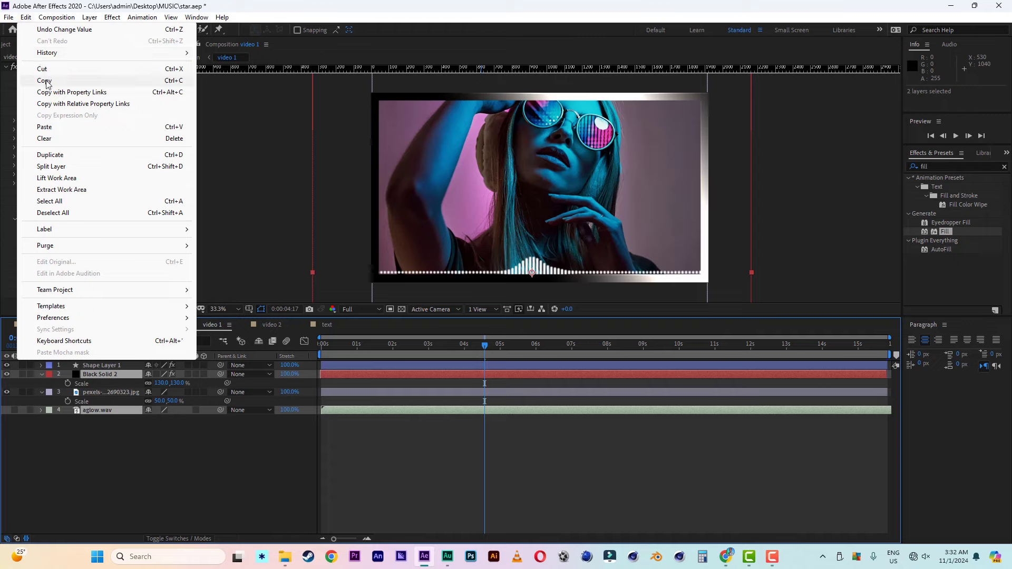
{"action": "left_click", "coordinate": [46, 81]}
{"action": "left_click", "coordinate": [273, 325]}
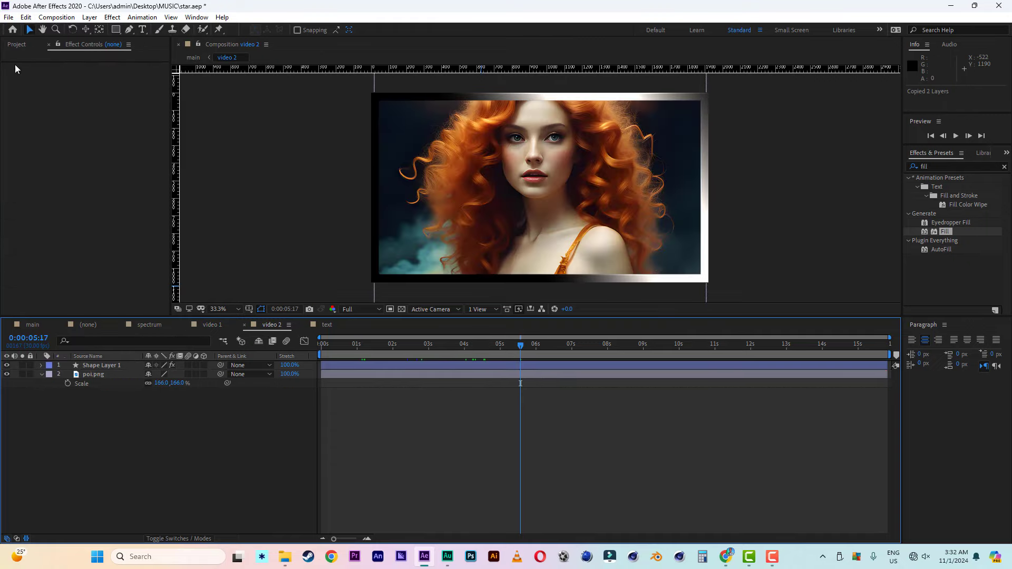
{"action": "left_click", "coordinate": [26, 17]}
{"action": "left_click", "coordinate": [49, 127]}
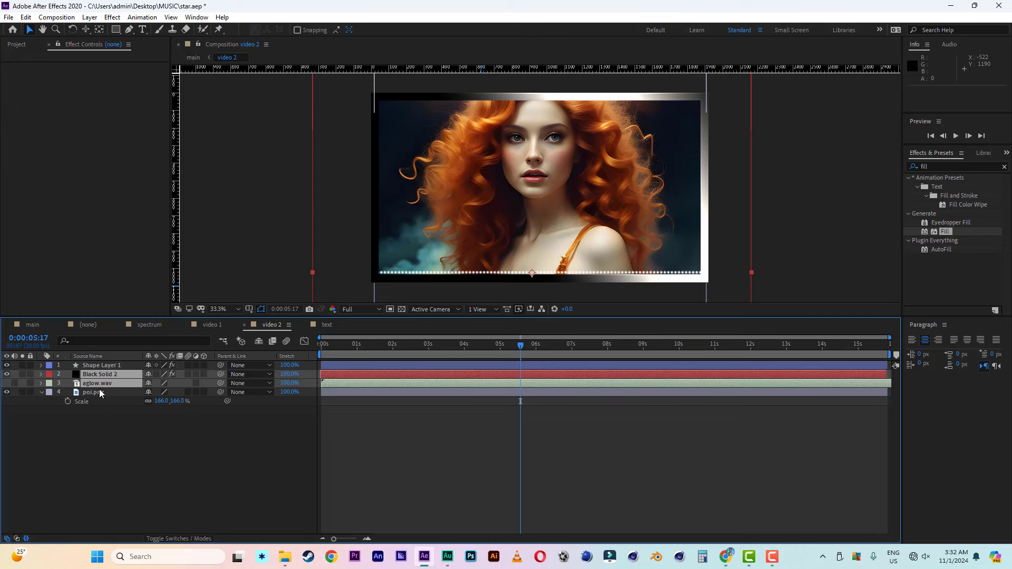
{"action": "left_click", "coordinate": [109, 452]}
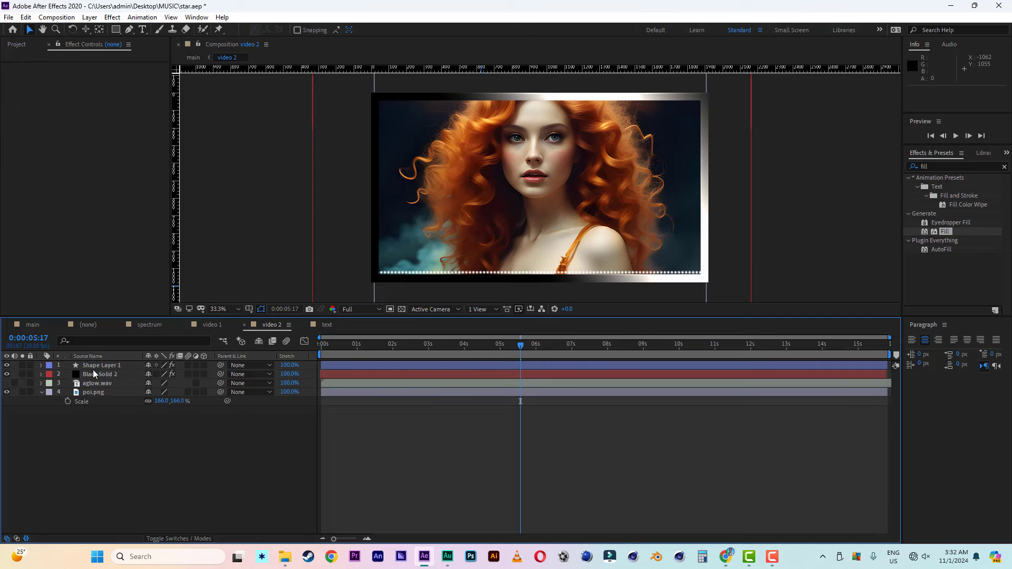
Step: Set the Audio Spectrum's Audio Layer in video 2 to aglow.wav and shift the aglow.wav layer 0:00:02:06 earlier
{"action": "left_click", "coordinate": [95, 373]}
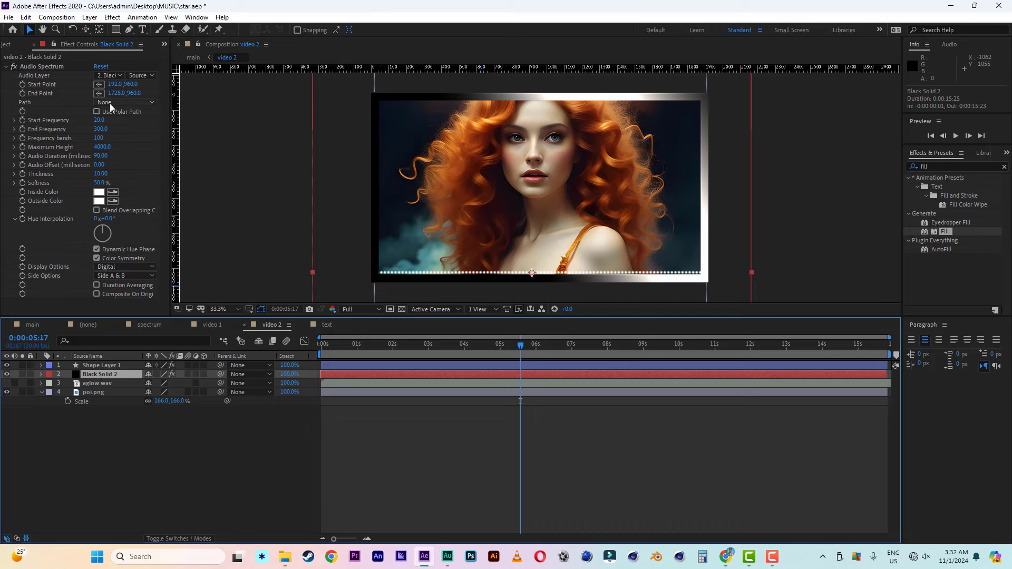
{"action": "left_click", "coordinate": [120, 76]}
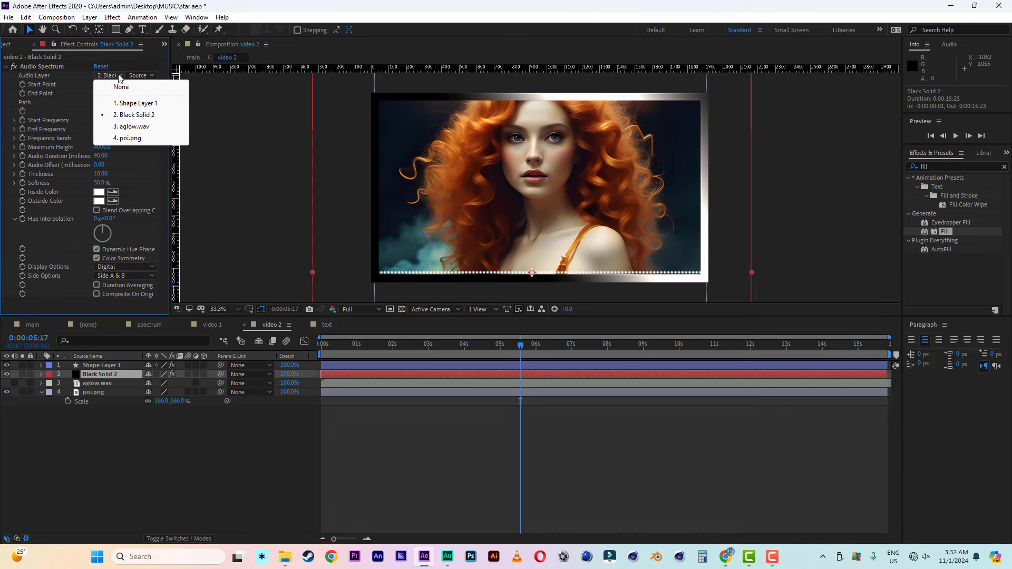
{"action": "left_click", "coordinate": [131, 127]}
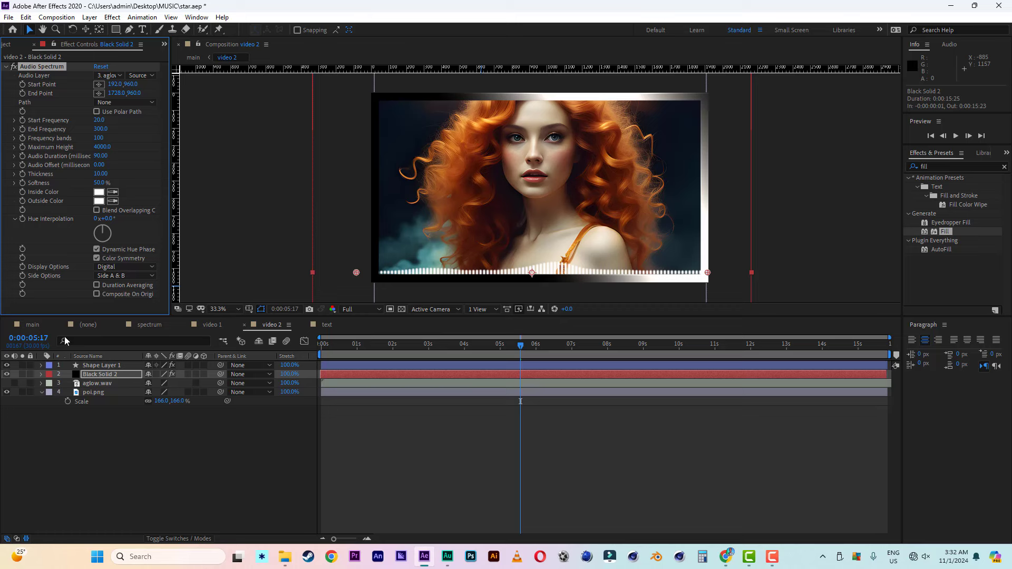
{"action": "left_click", "coordinate": [105, 387]}
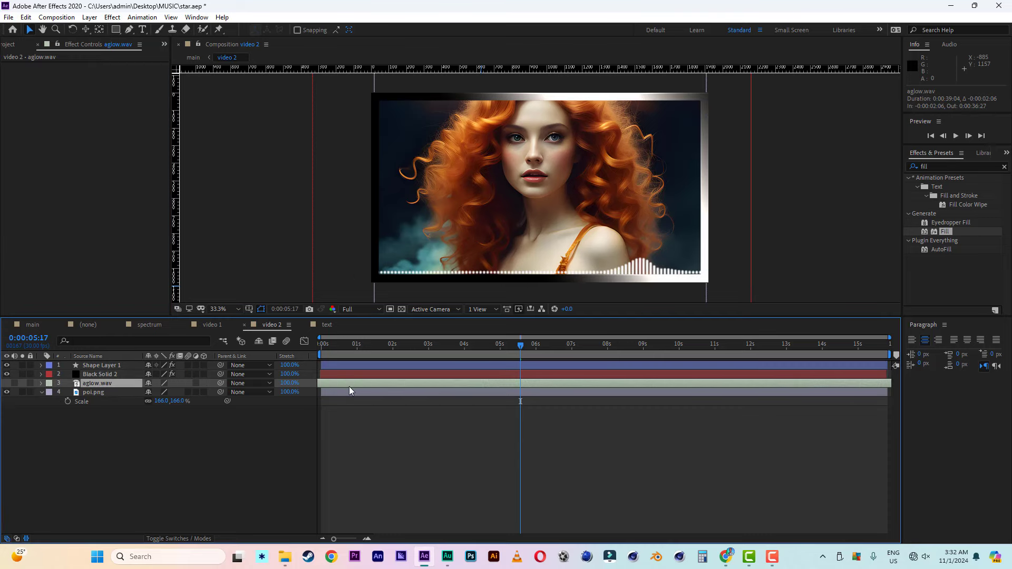
Step: Return to the main composition, save the project and preview the animation from the start
{"action": "left_click", "coordinate": [210, 324]}
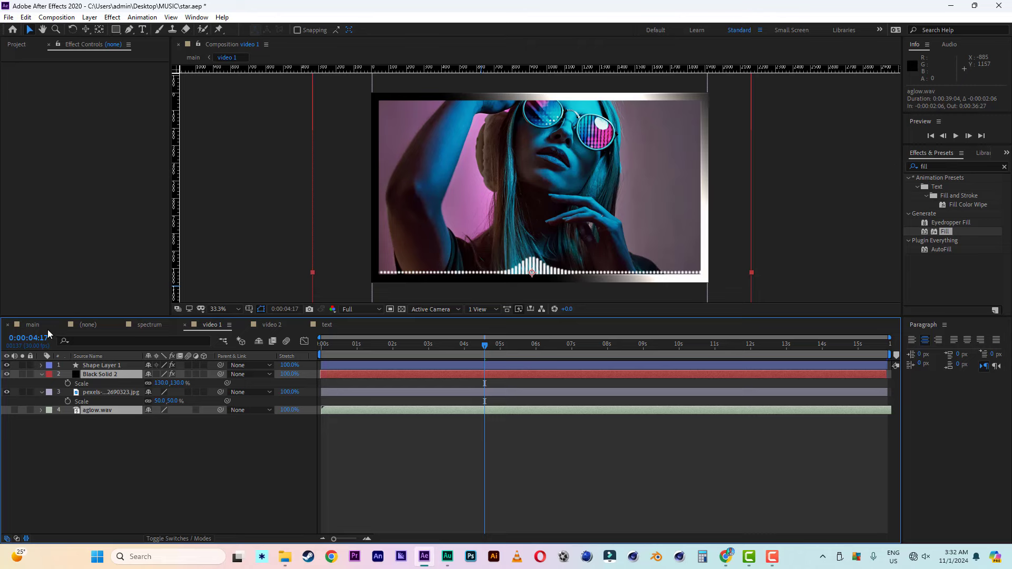
{"action": "left_click", "coordinate": [33, 325]}
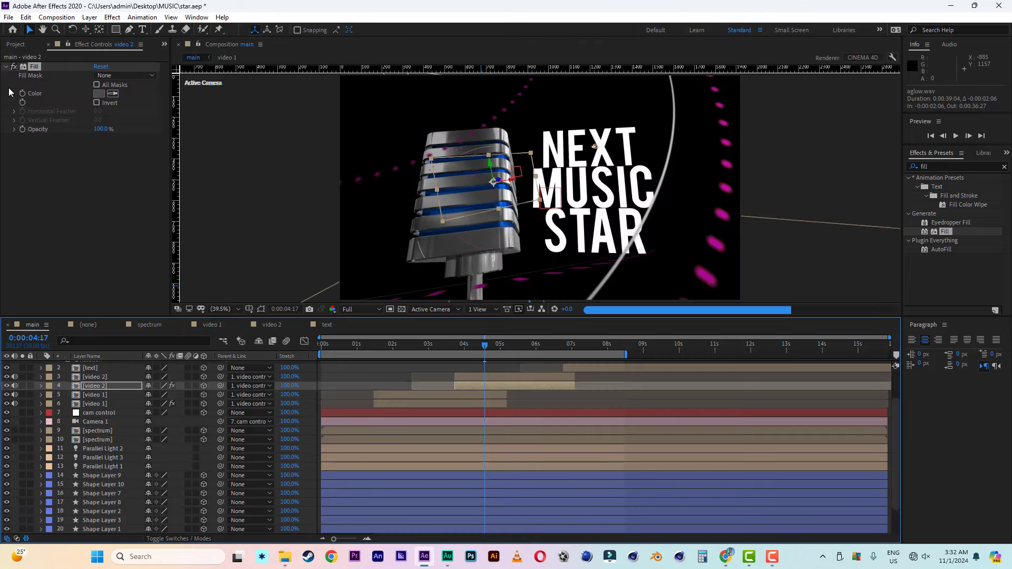
{"action": "left_click", "coordinate": [9, 17]}
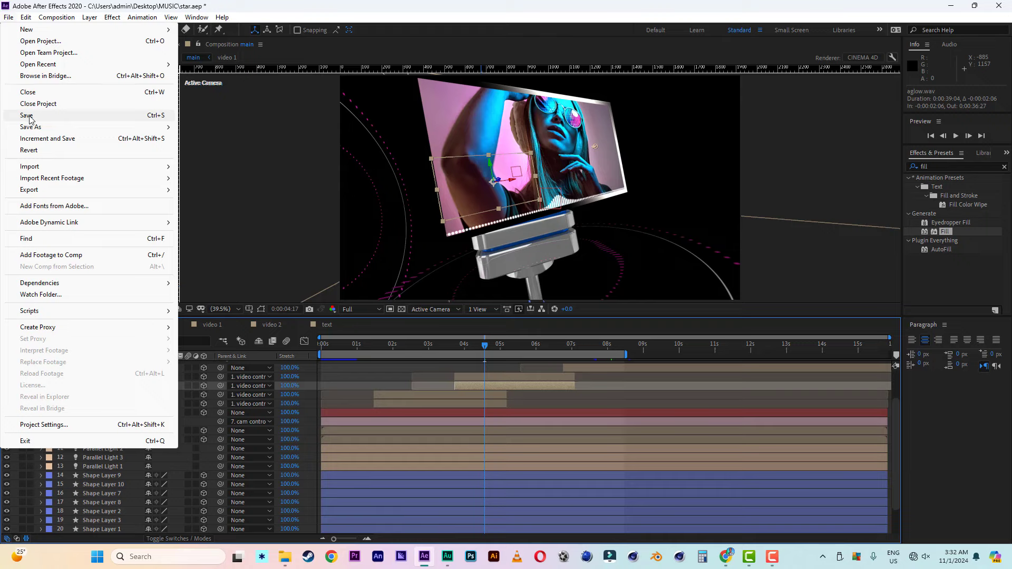
{"action": "left_click", "coordinate": [27, 116]}
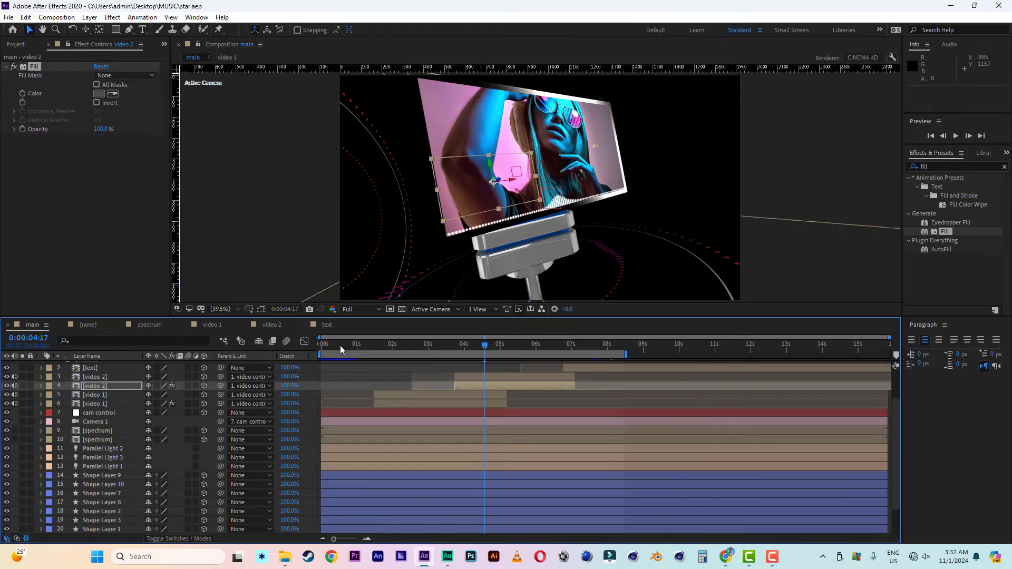
{"action": "key", "text": "space"}
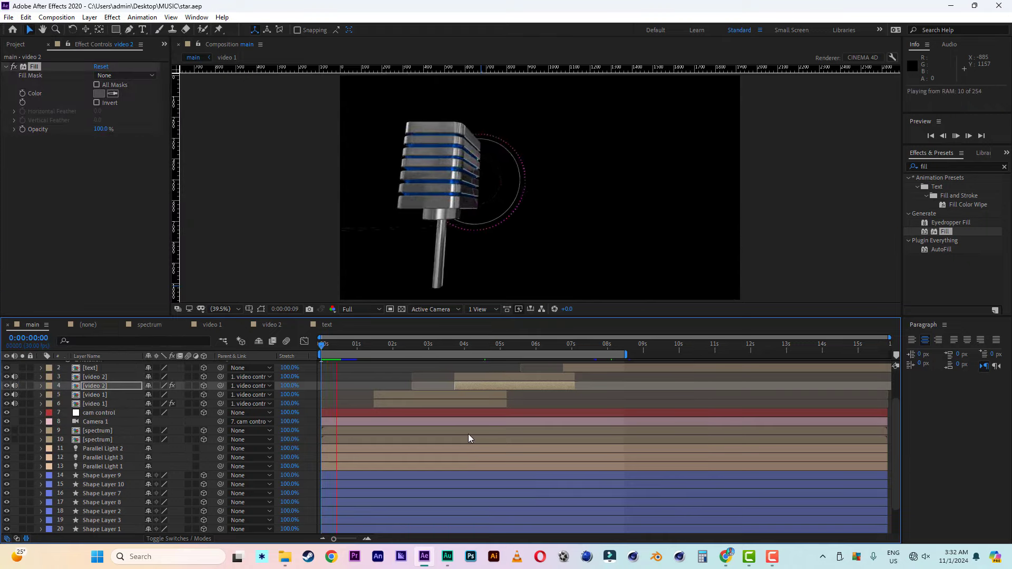